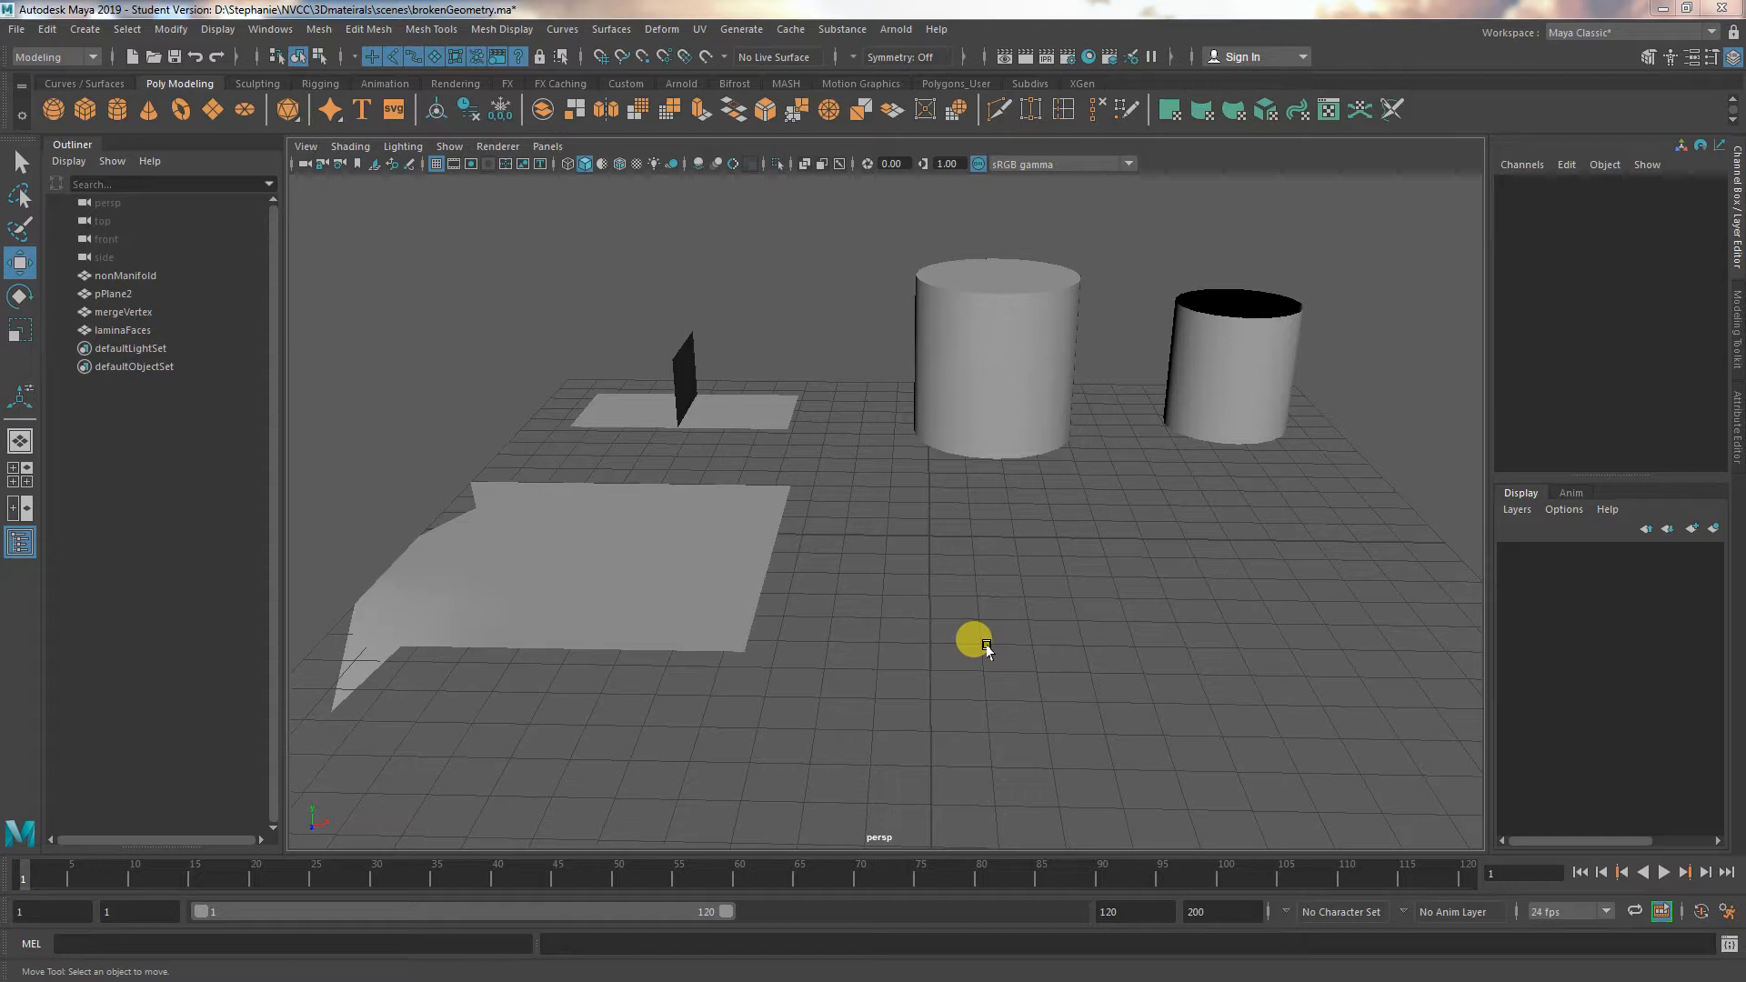
# Review the mesh Cleanup options for tessellation and geometry removal, and close them without applying
pyautogui.keyDown('alt'); pyautogui.moveTo(986, 647); pyautogui.dragTo(1038, 640); pyautogui.keyUp('alt')
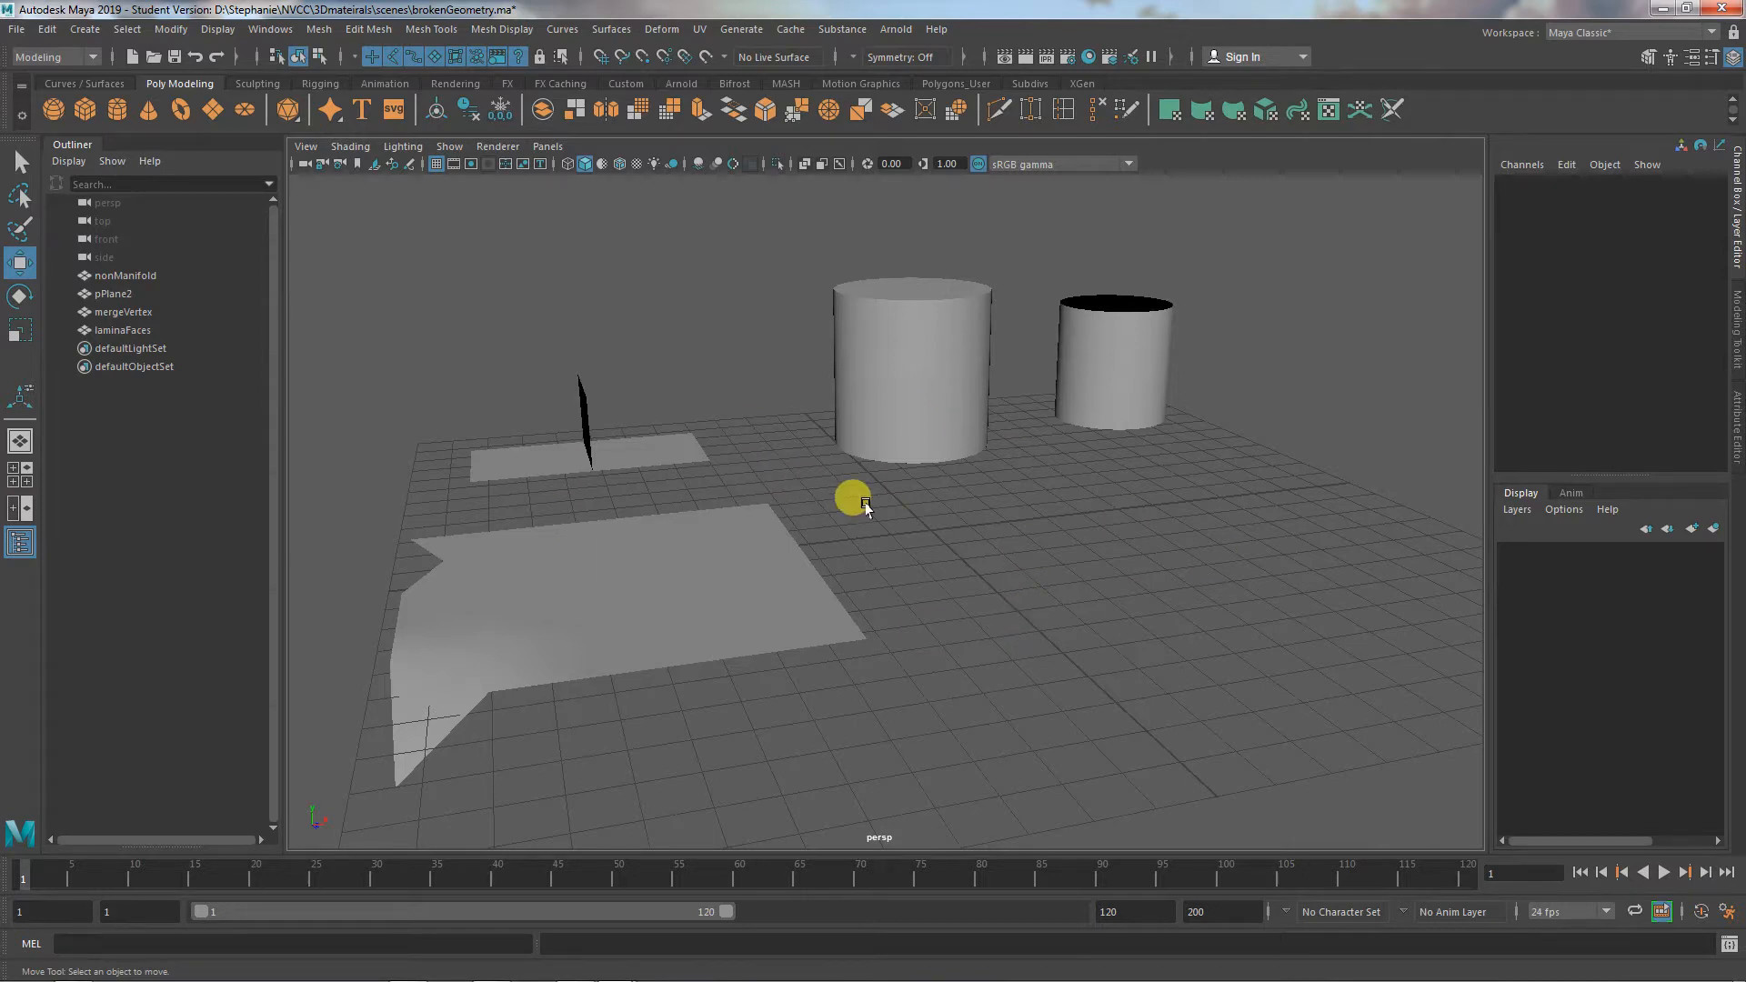
pyautogui.click(320, 30)
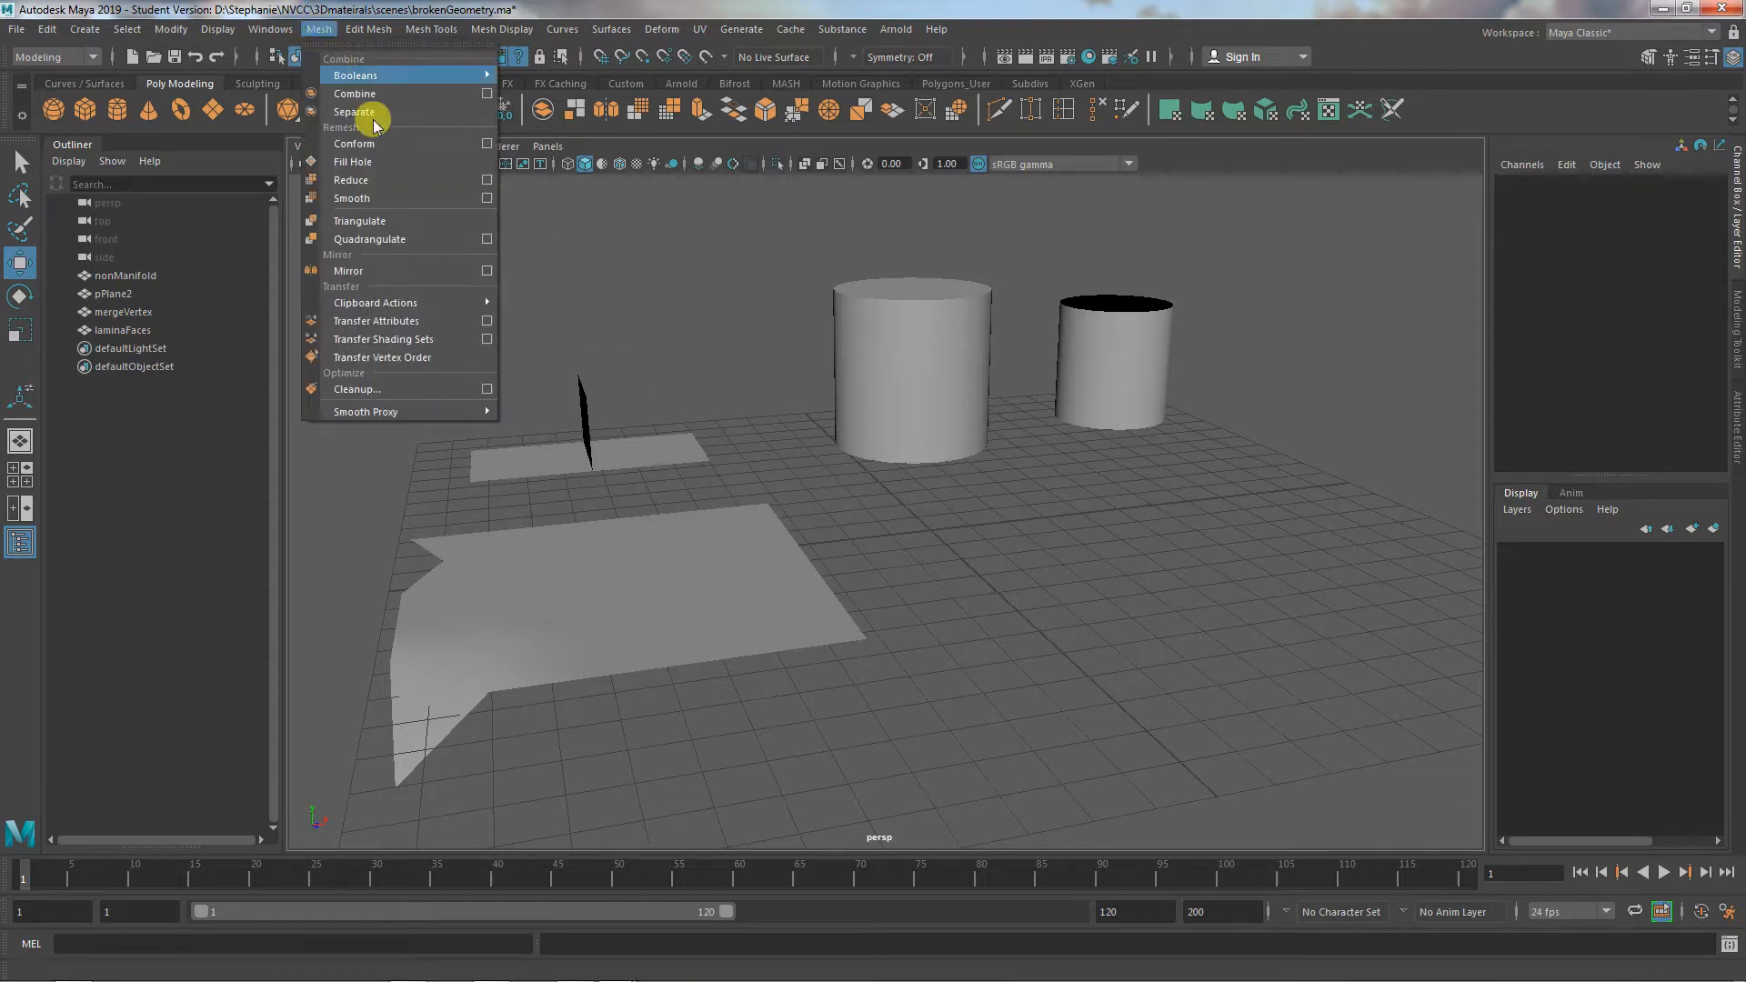
pyautogui.click(487, 389)
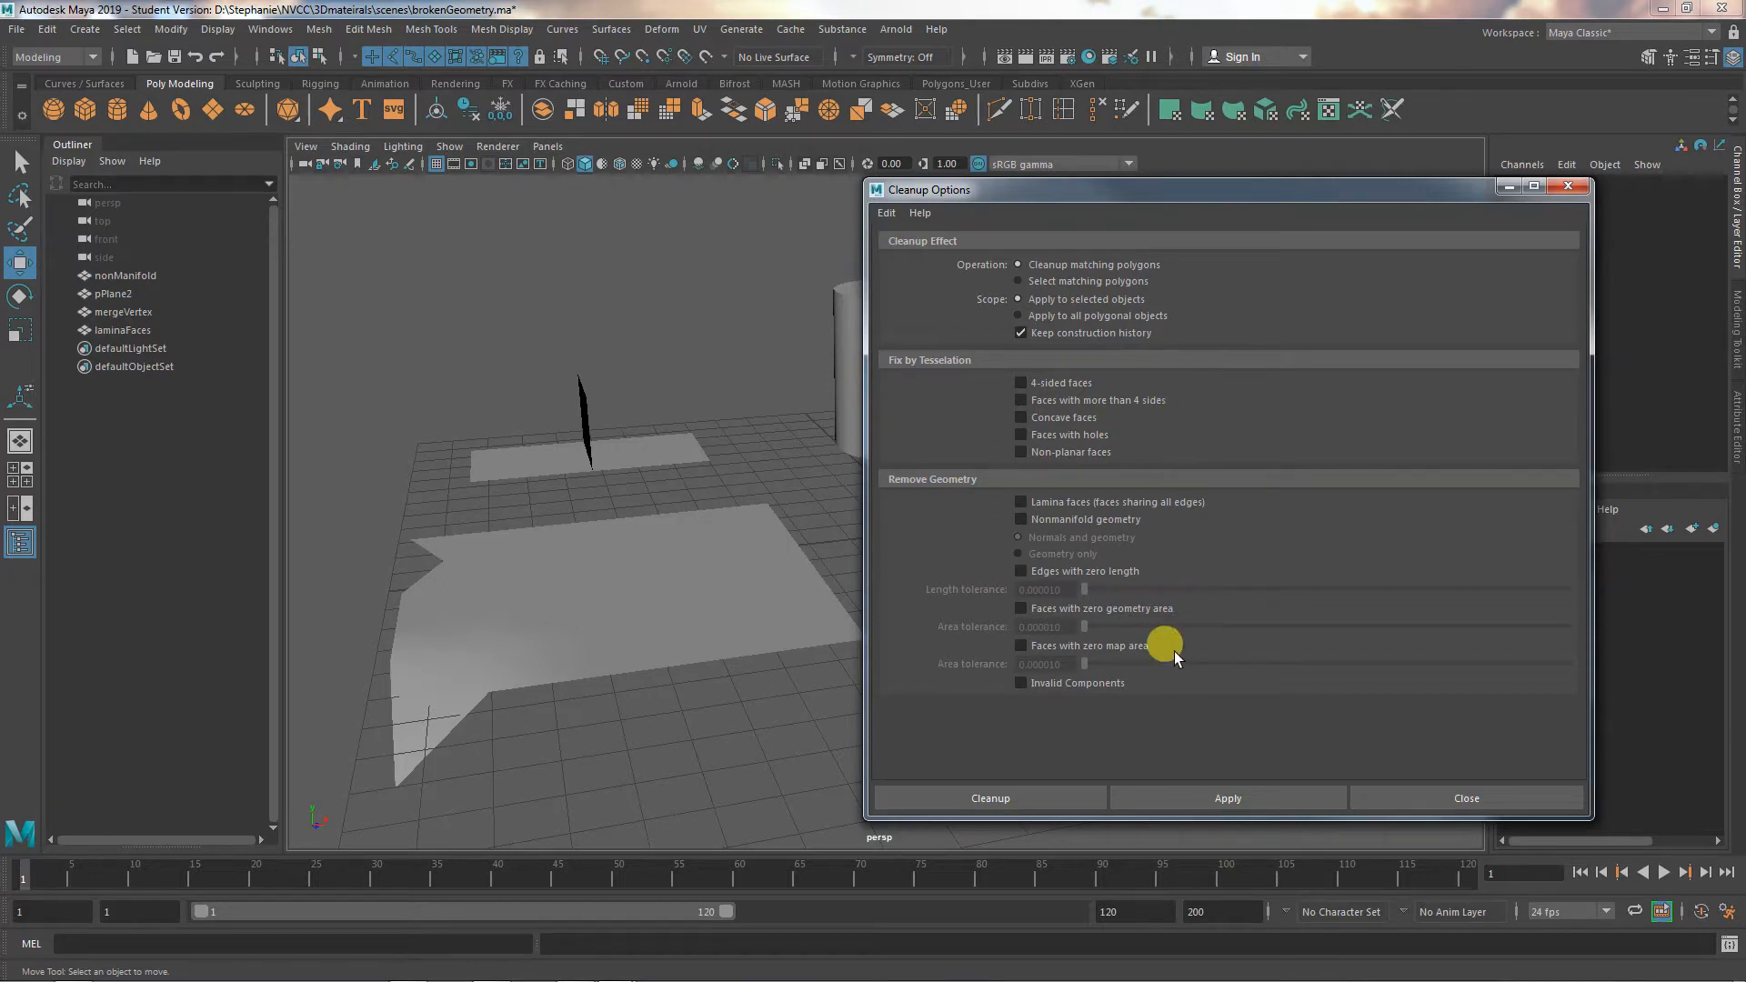
pyautogui.click(1431, 789)
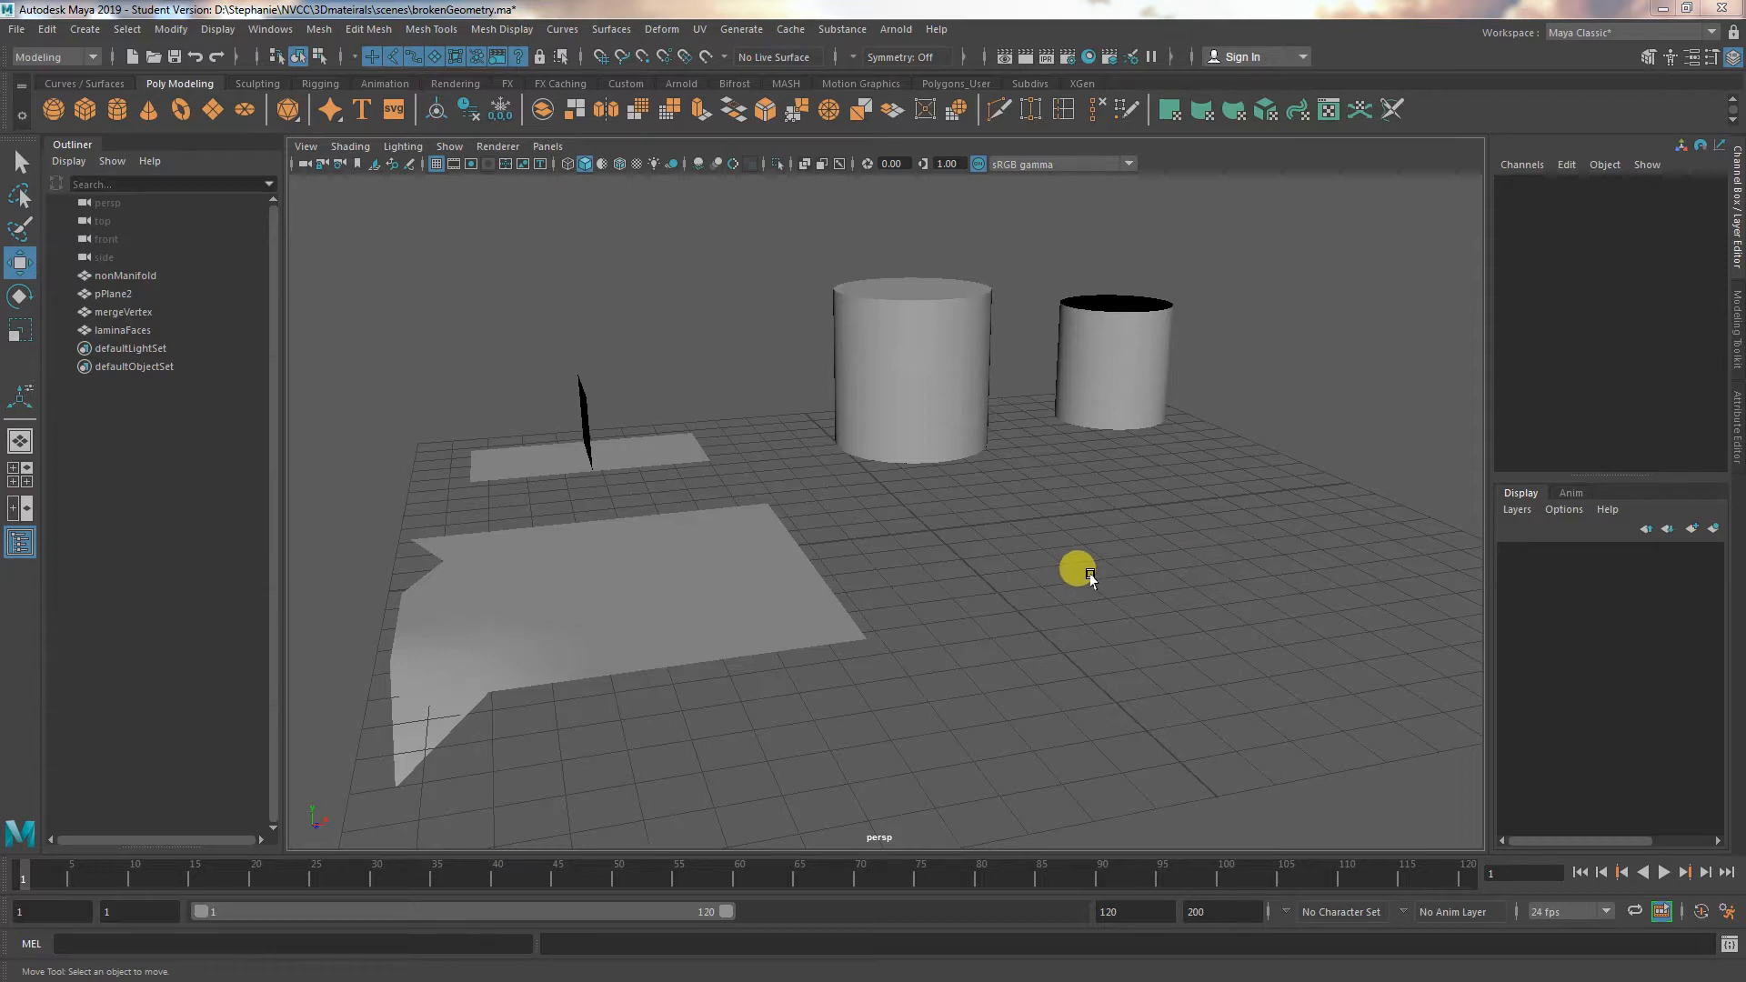
# Raise the large notched plane above the grid to a Translate Y of 1.953
pyautogui.keyDown('alt'); pyautogui.moveTo(1090, 575); pyautogui.dragTo(936, 585); pyautogui.keyUp('alt')
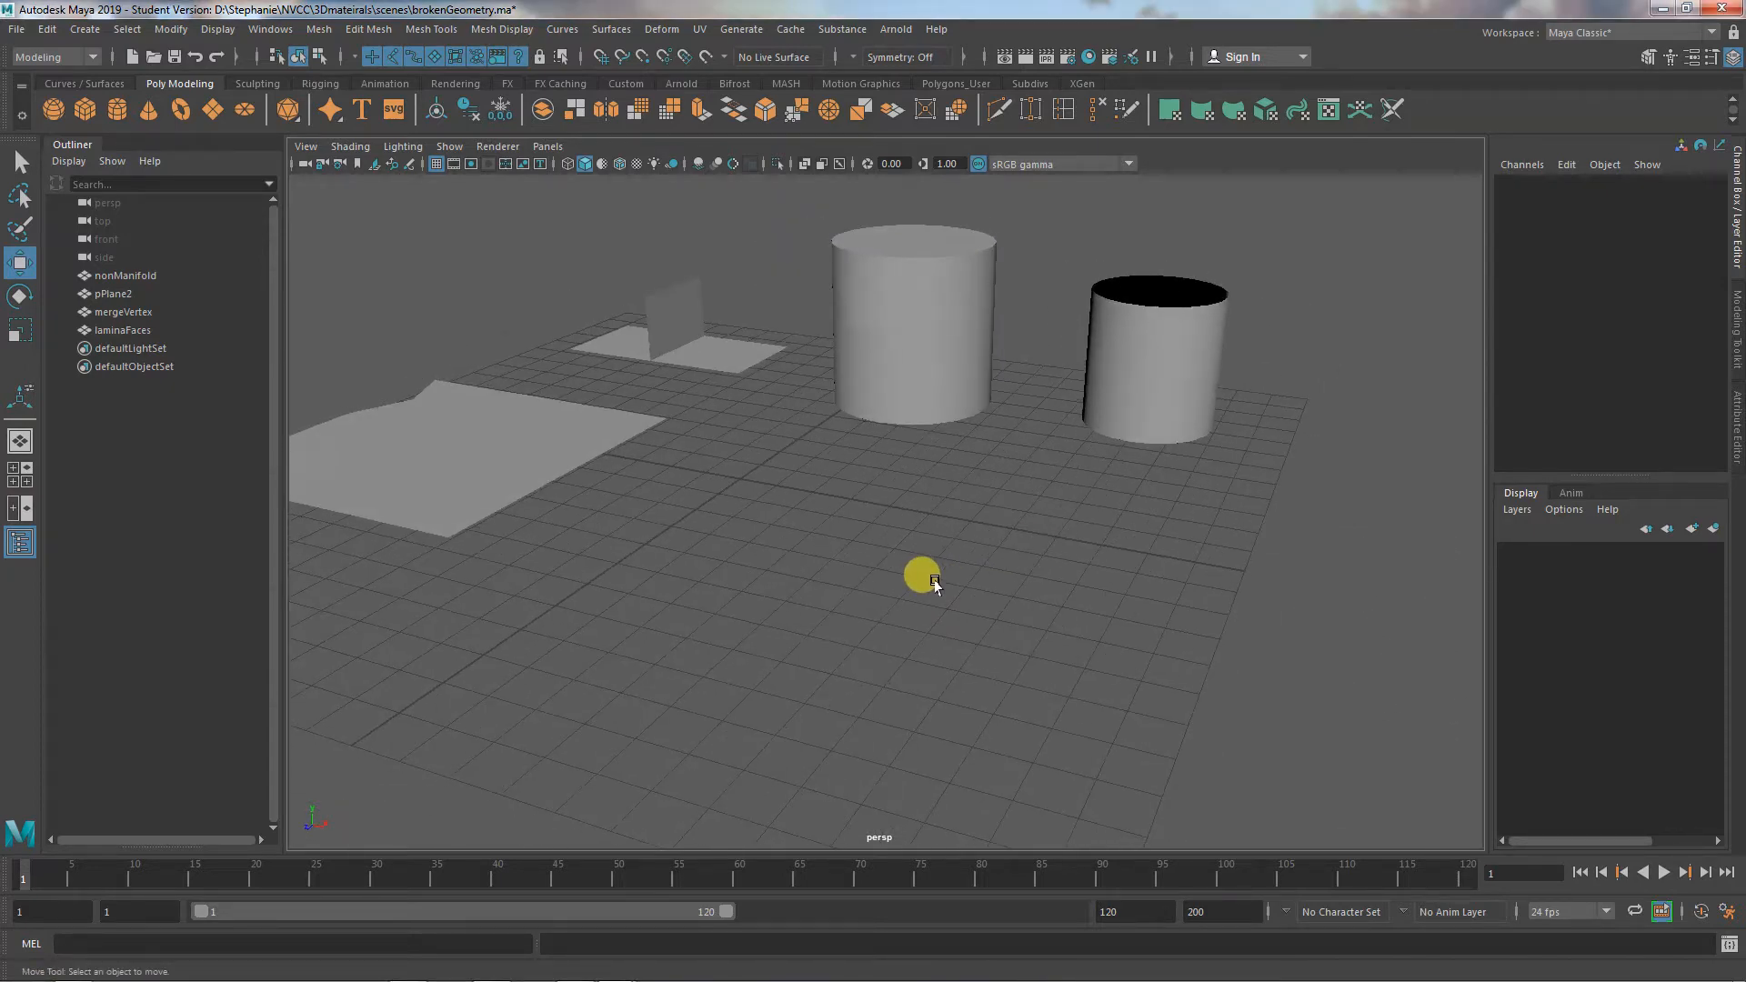
pyautogui.keyDown('alt'); pyautogui.moveTo(935, 583); pyautogui.dragTo(745, 639); pyautogui.keyUp('alt')
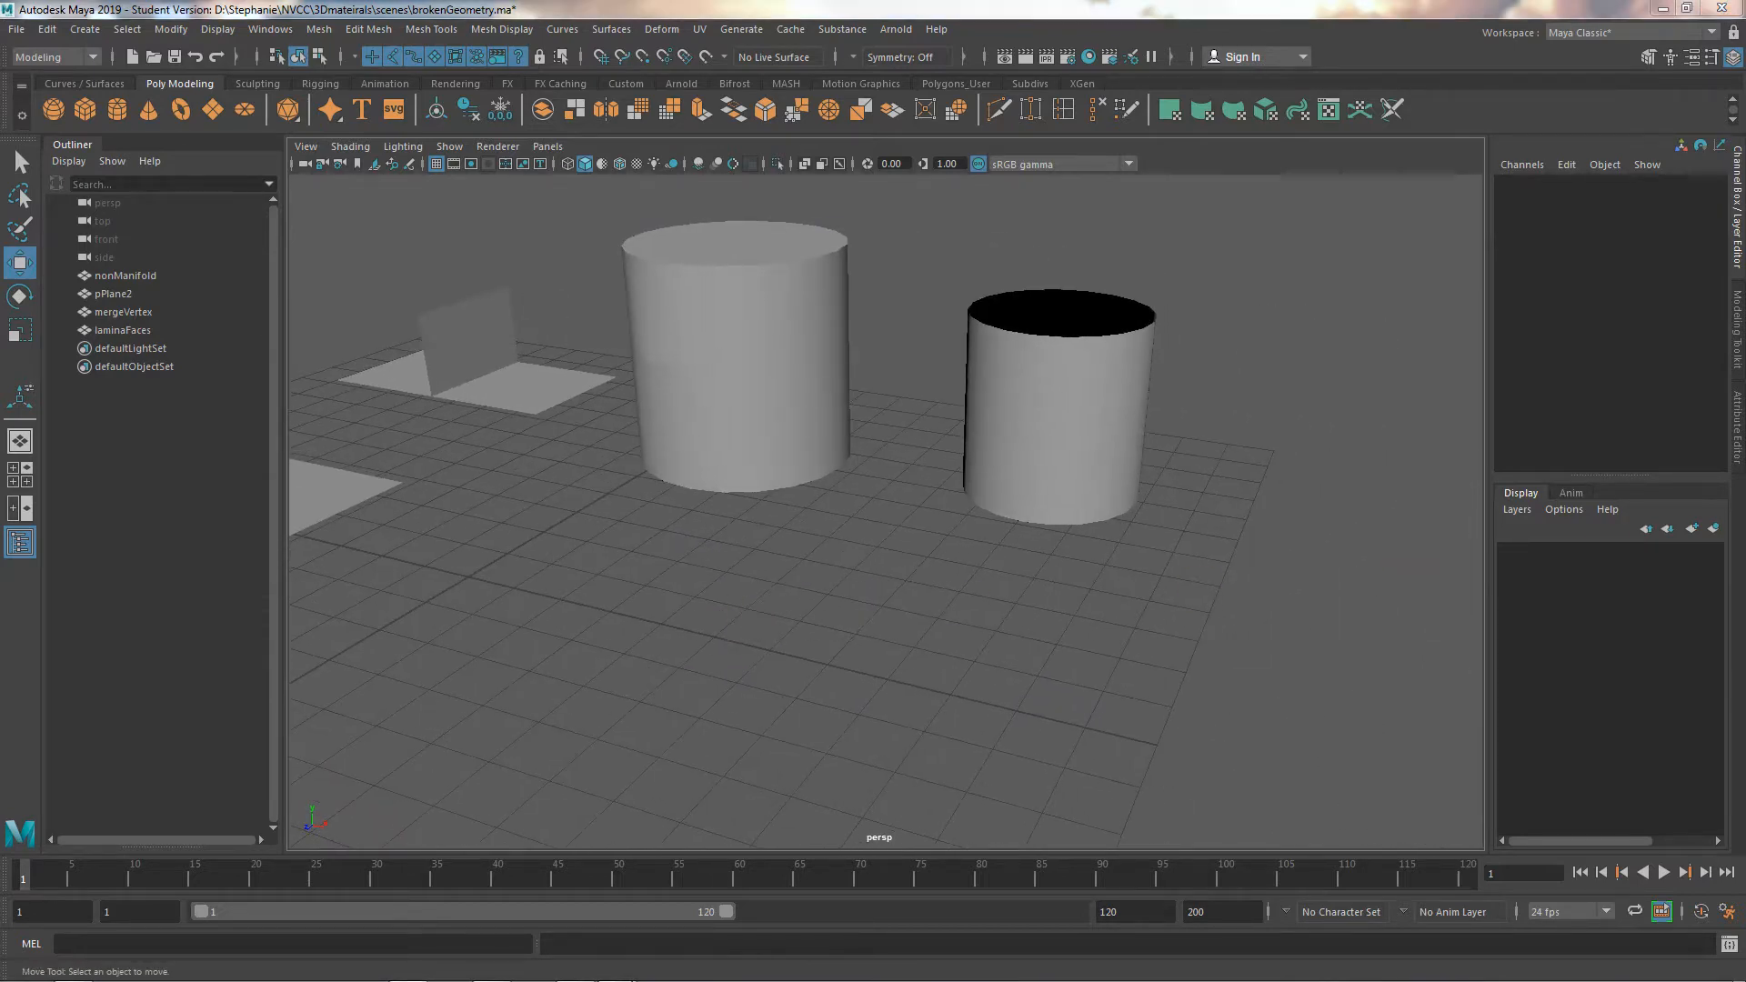
pyautogui.keyDown('alt'); pyautogui.moveTo(772, 663); pyautogui.dragTo(1213, 552, button='right'); pyautogui.keyUp('alt')
pyautogui.keyDown('alt'); pyautogui.moveTo(1212, 552); pyautogui.dragTo(1250, 542, button='middle'); pyautogui.keyUp('alt')
pyautogui.click(859, 546)
pyautogui.keyDown('alt'); pyautogui.moveTo(861, 632); pyautogui.dragTo(911, 616); pyautogui.keyUp('alt')
pyautogui.moveTo(834, 372); pyautogui.dragTo(799, 261)
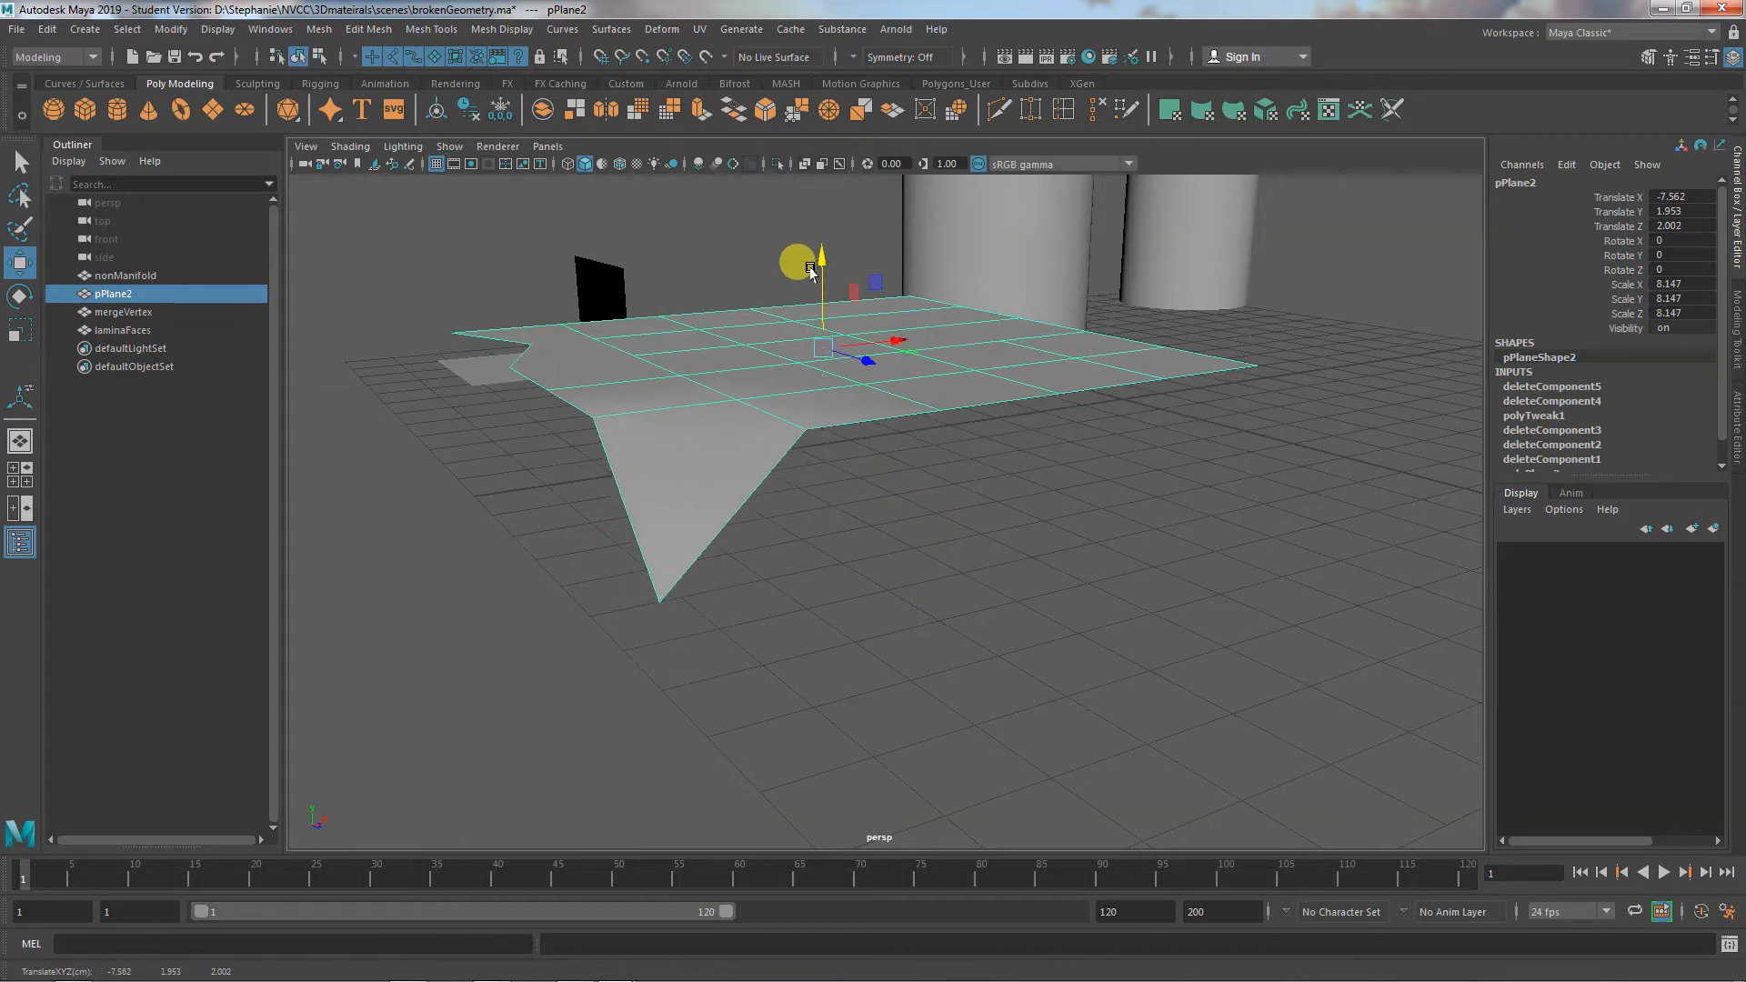
# Select the bent-down corner face of the raised plane in face selection mode
pyautogui.keyDown('alt'); pyautogui.moveTo(1022, 636); pyautogui.dragTo(947, 666); pyautogui.keyUp('alt')
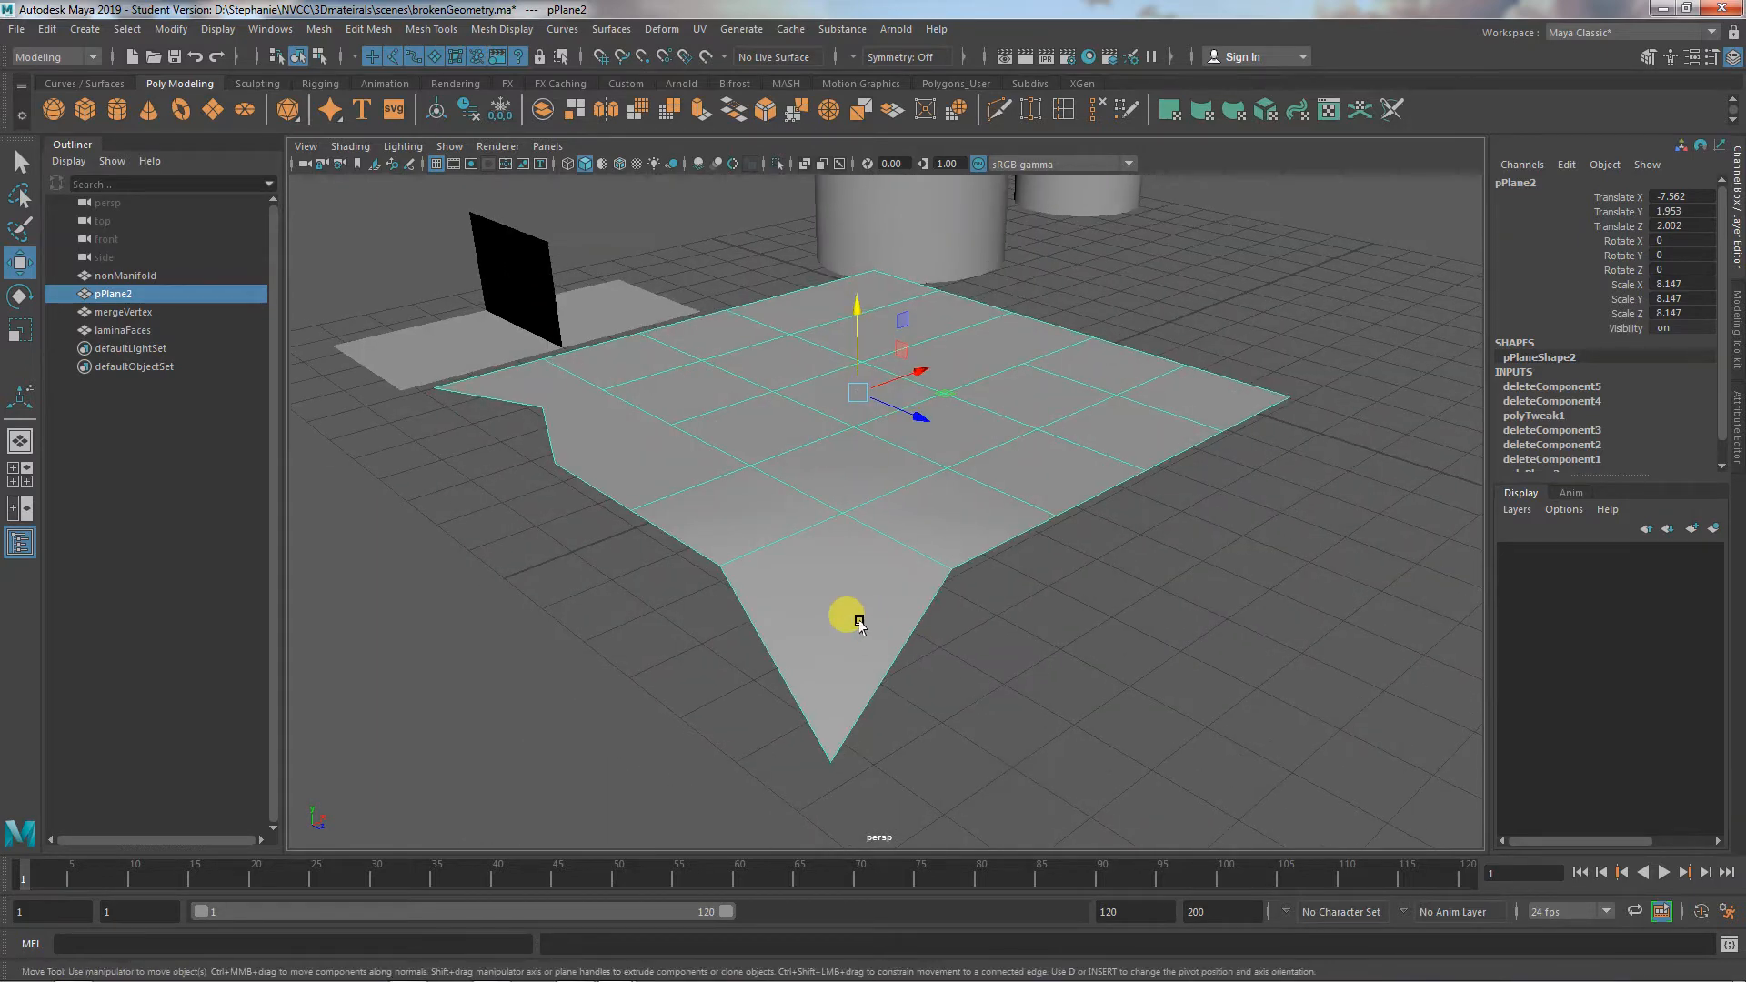
pyautogui.keyDown('alt'); pyautogui.moveTo(860, 621); pyautogui.dragTo(1142, 500, button='right'); pyautogui.keyUp('alt')
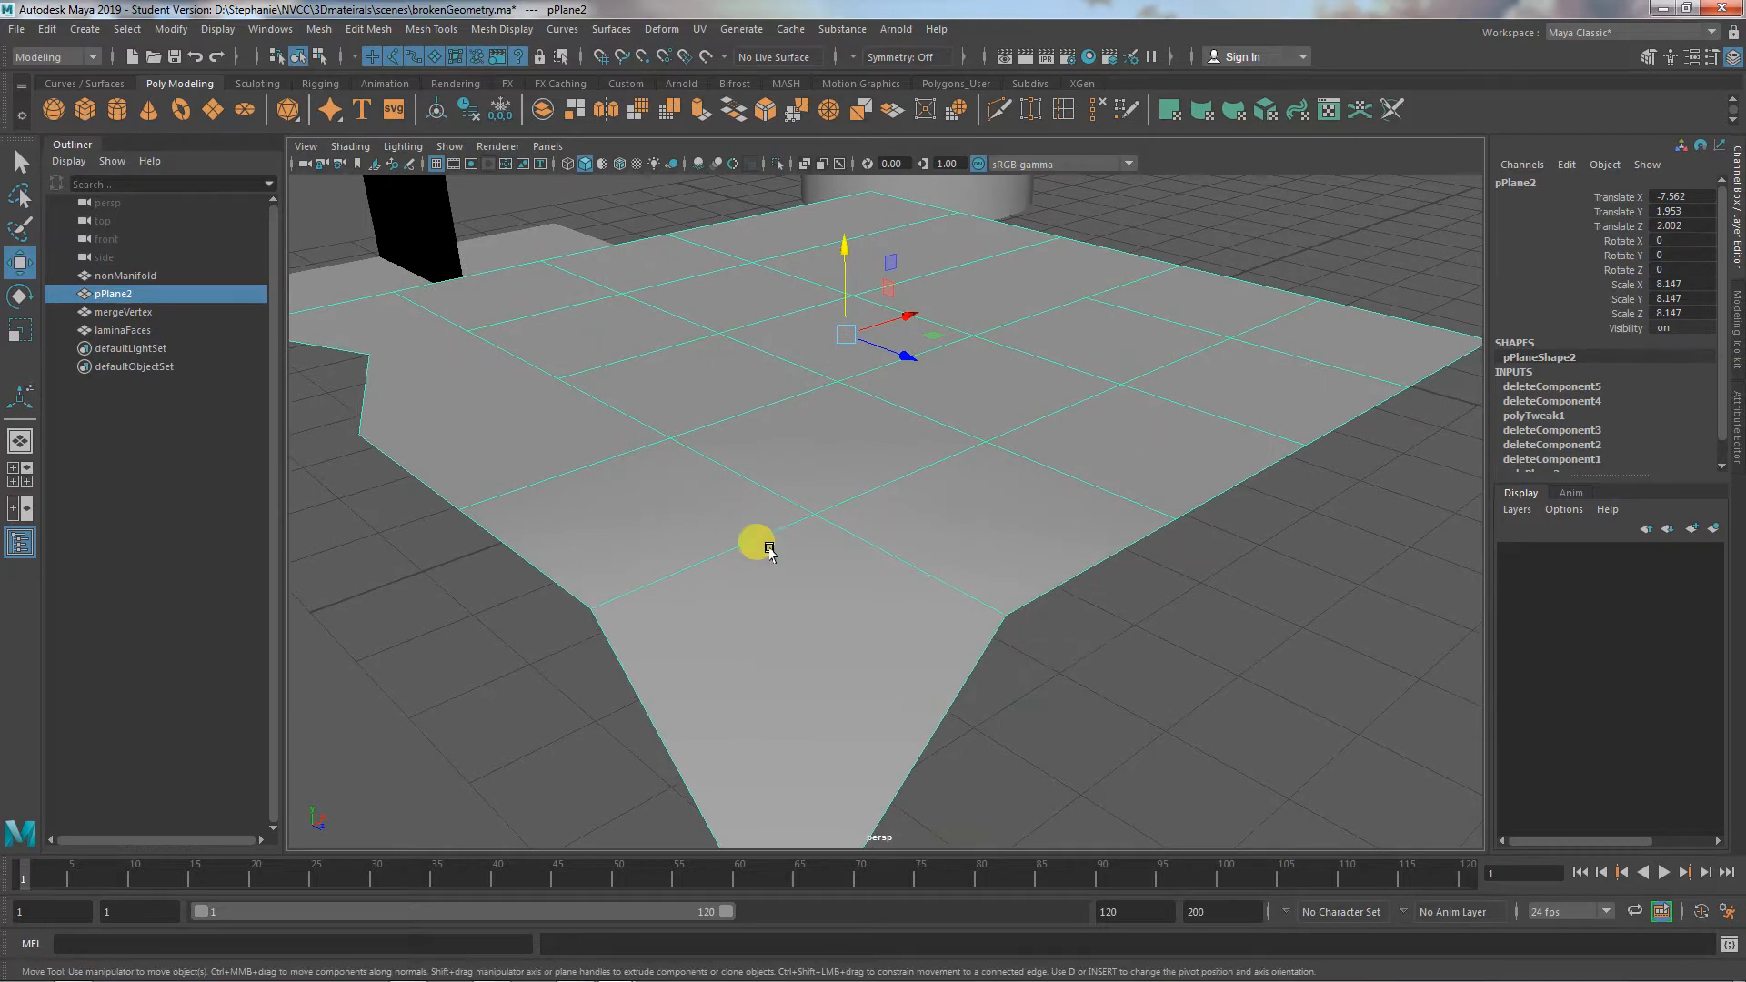
pyautogui.keyDown('alt'); pyautogui.moveTo(1137, 706); pyautogui.dragTo(1168, 618, button='right'); pyautogui.keyUp('alt')
pyautogui.keyDown('alt'); pyautogui.moveTo(1169, 619); pyautogui.dragTo(1166, 611, button='middle'); pyautogui.keyUp('alt')
pyautogui.keyDown('alt'); pyautogui.moveTo(1137, 640); pyautogui.dragTo(1111, 636); pyautogui.keyUp('alt')
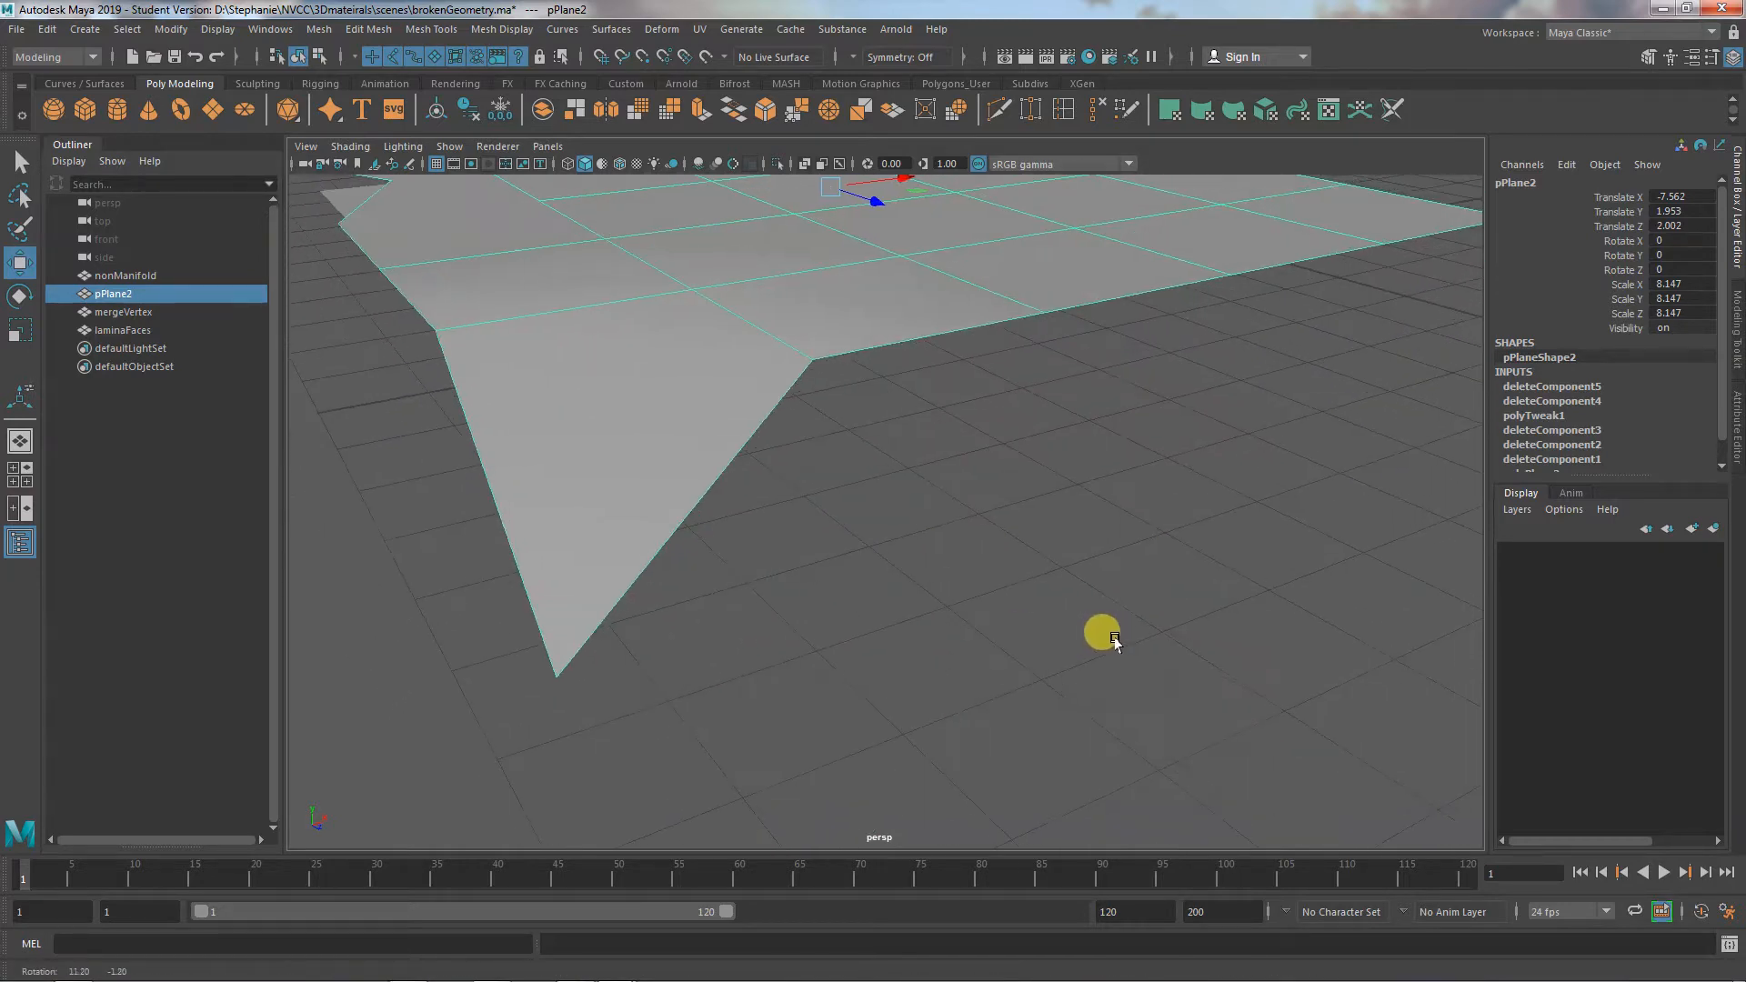
pyautogui.keyDown('alt'); pyautogui.moveTo(1012, 626); pyautogui.dragTo(1078, 622, button='middle'); pyautogui.keyUp('alt')
pyautogui.moveTo(673, 429)
pyautogui.mouseDown(button='right')
pyautogui.moveTo(683, 401)
pyautogui.moveTo(675, 454)
pyautogui.mouseUp(button='right')
pyautogui.click(686, 455)
# Examine the selected corner face from several angles to judge whether it is planar
pyautogui.keyDown('alt'); pyautogui.moveTo(882, 626); pyautogui.dragTo(936, 616); pyautogui.keyUp('alt')
pyautogui.keyDown('alt'); pyautogui.moveTo(919, 634); pyautogui.dragTo(989, 642, button='right'); pyautogui.keyUp('alt')
pyautogui.keyDown('alt'); pyautogui.moveTo(989, 642); pyautogui.dragTo(1008, 655, button='middle'); pyautogui.keyUp('alt')
pyautogui.keyDown('alt'); pyautogui.moveTo(850, 669); pyautogui.dragTo(861, 677); pyautogui.keyUp('alt')
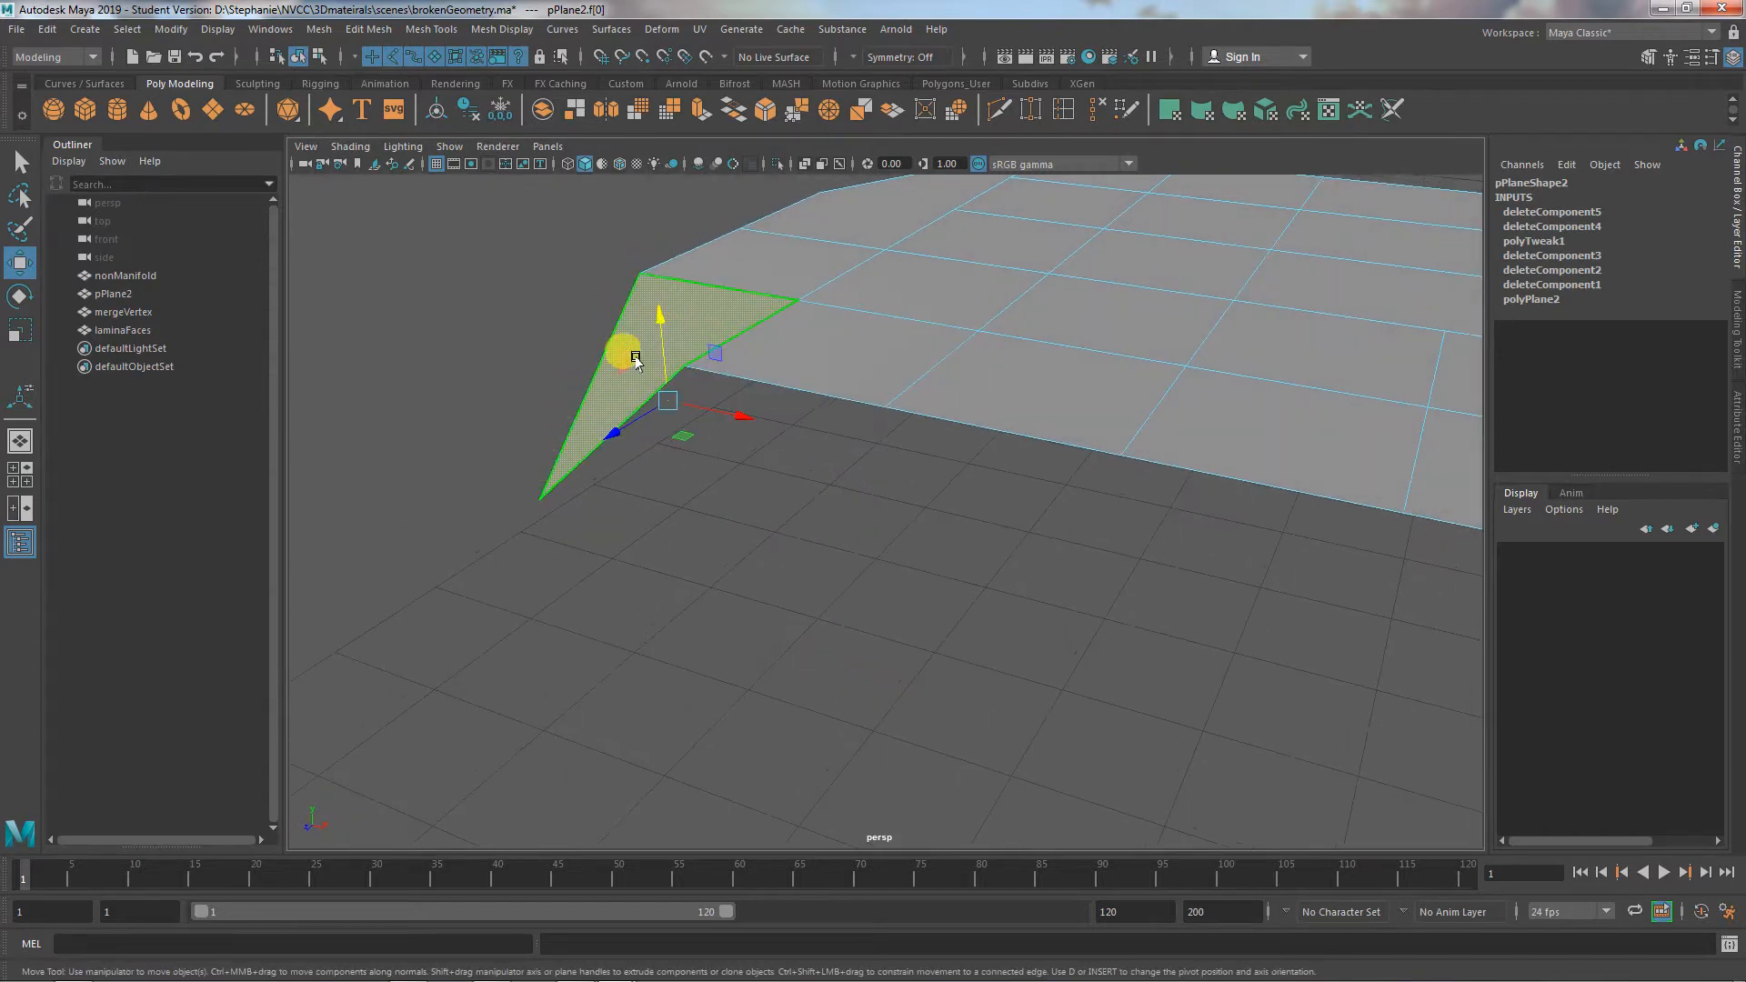
pyautogui.keyDown('alt'); pyautogui.moveTo(654, 321); pyautogui.dragTo(843, 499); pyautogui.keyUp('alt')
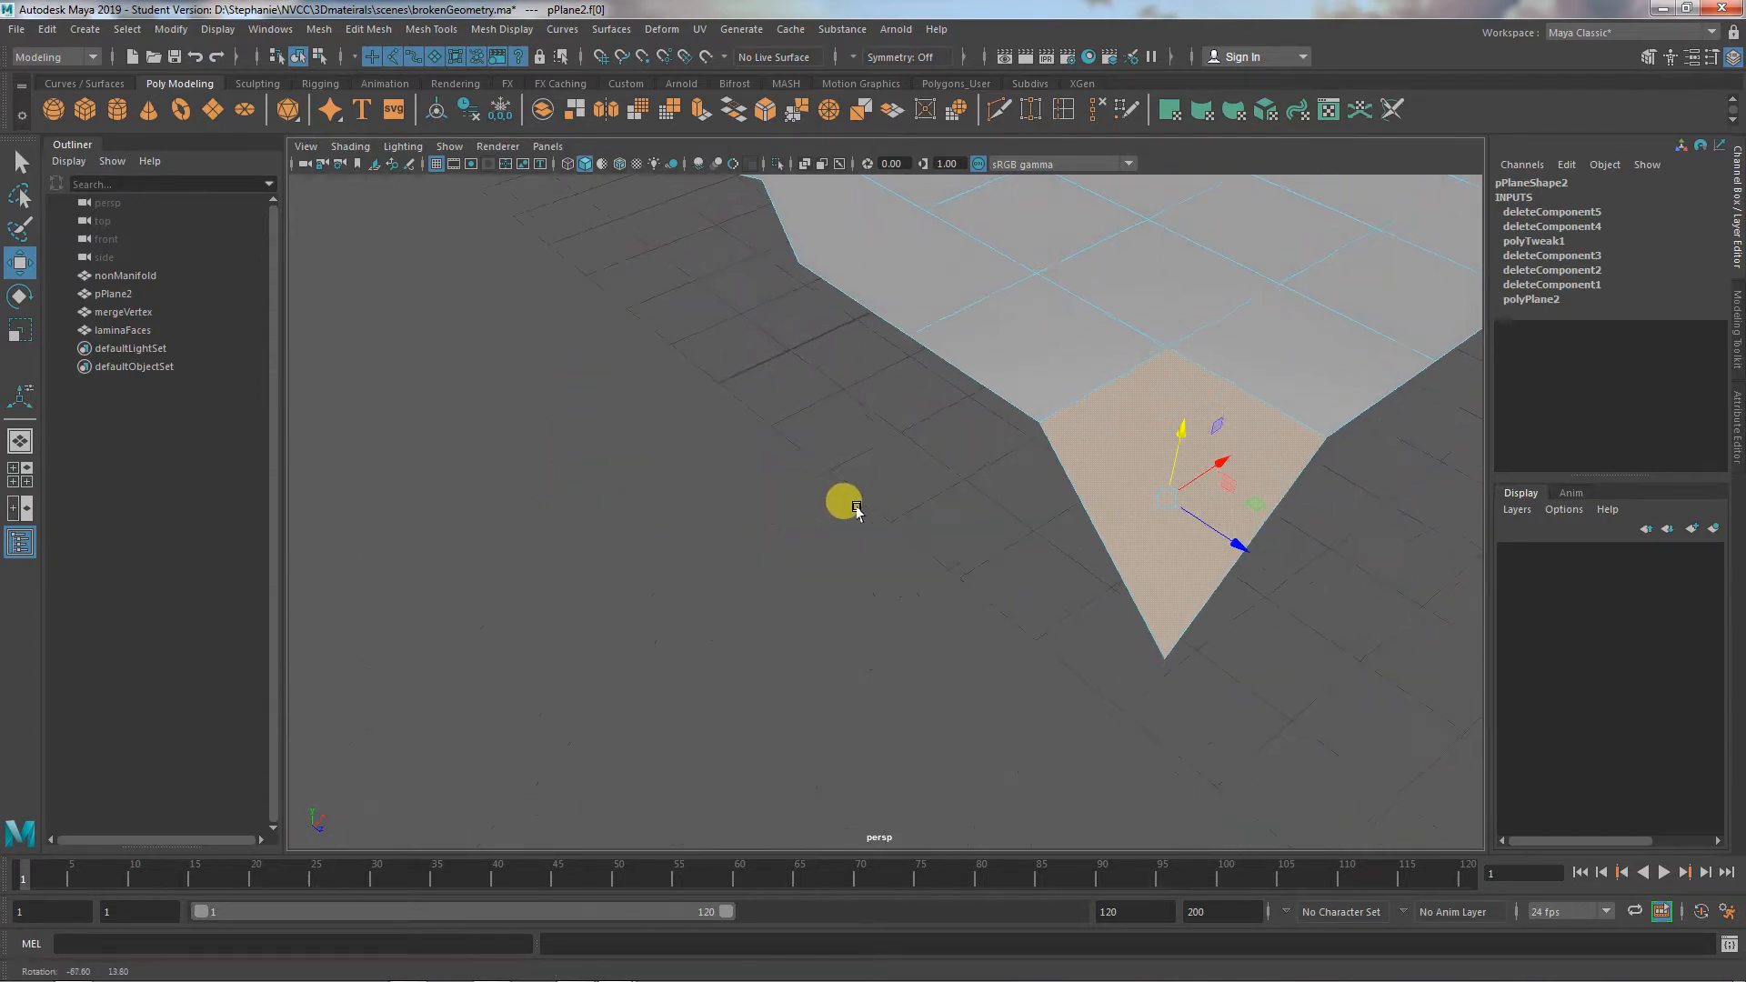
pyautogui.keyDown('alt'); pyautogui.moveTo(1209, 534); pyautogui.dragTo(947, 646); pyautogui.keyUp('alt')
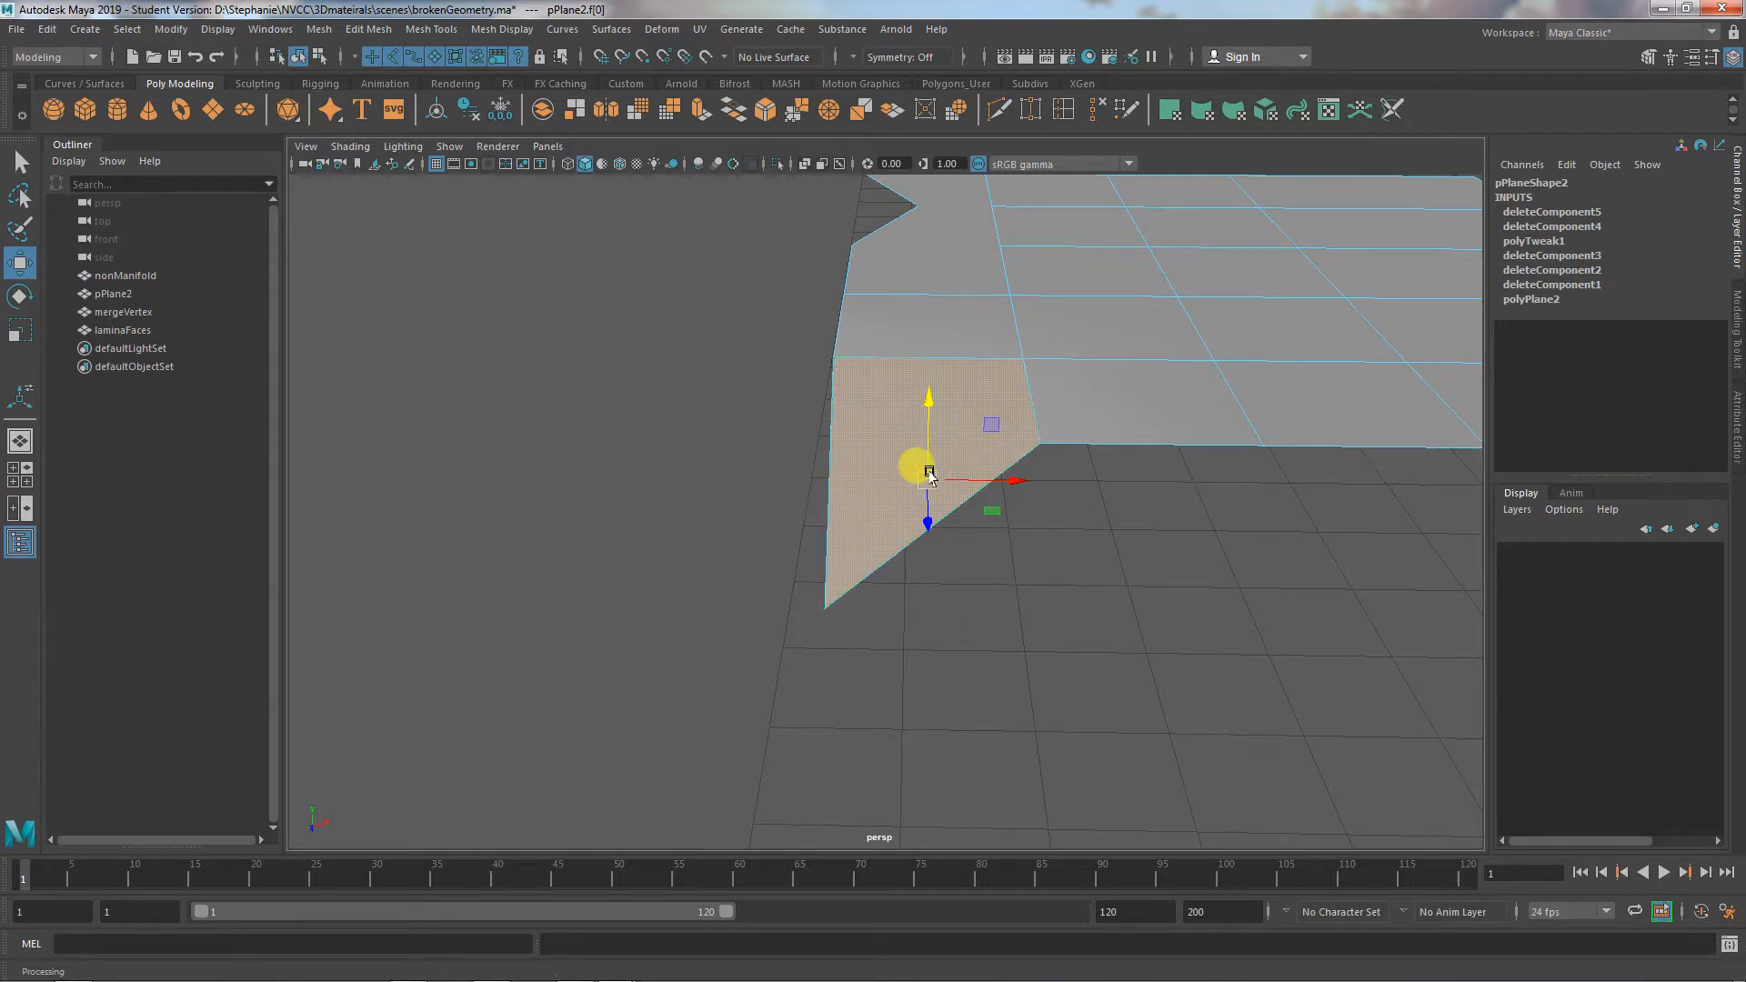
# Select the concave face that forms the notch along the plane's edge
pyautogui.keyDown('alt'); pyautogui.moveTo(1037, 542); pyautogui.dragTo(885, 596); pyautogui.keyUp('alt')
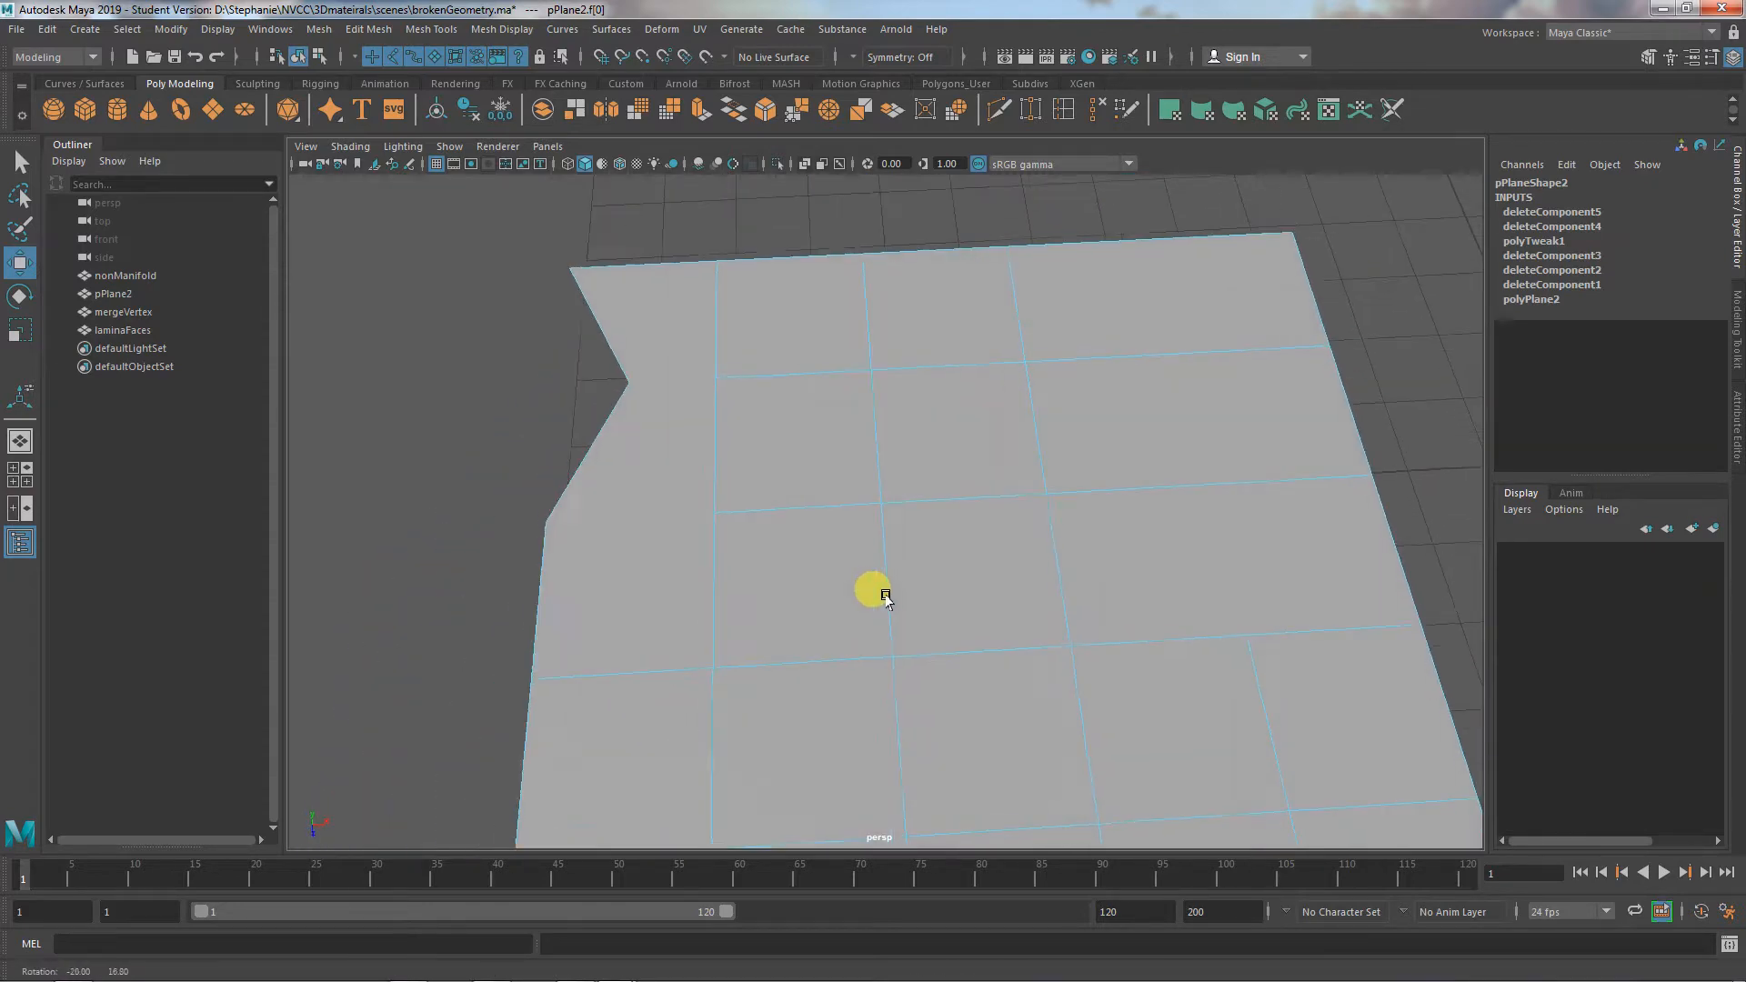
pyautogui.click(613, 438)
pyautogui.keyDown('alt'); pyautogui.moveTo(670, 499); pyautogui.dragTo(714, 511); pyautogui.keyUp('alt')
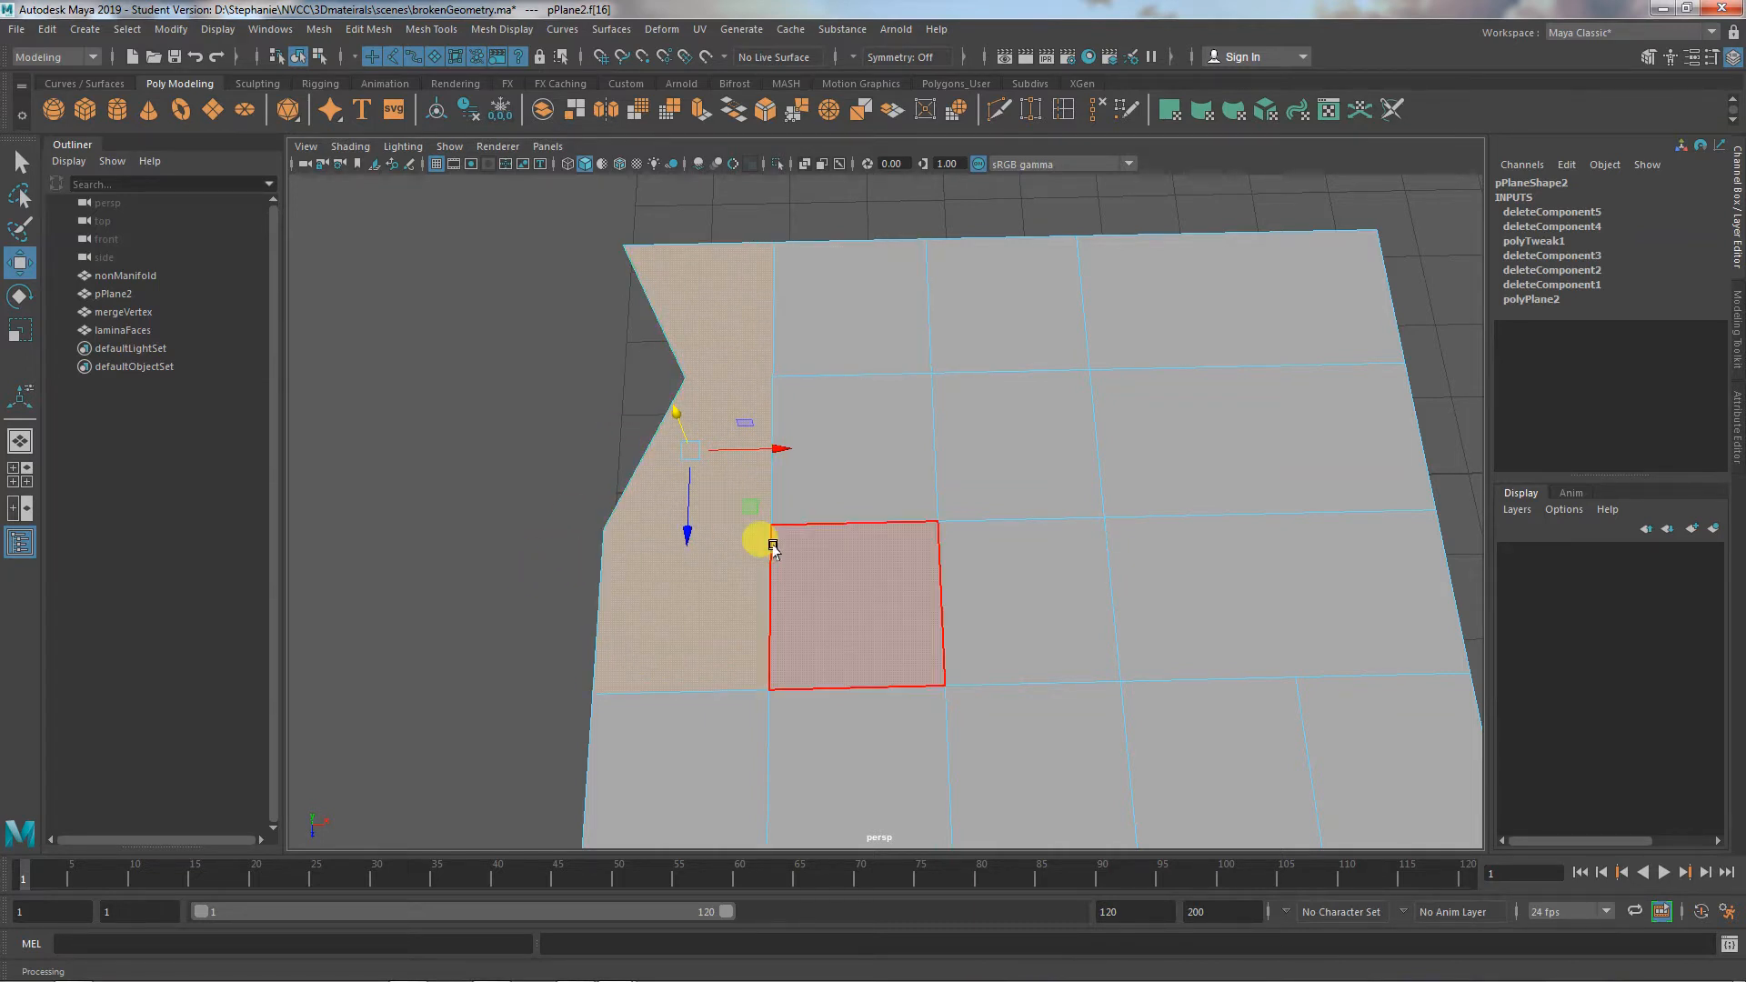
# Examine the plane's other faces, including the wide ones with more than four sides, from above and from the side
pyautogui.keyDown('alt'); pyautogui.moveTo(837, 518); pyautogui.dragTo(604, 495, button='middle'); pyautogui.keyUp('alt')
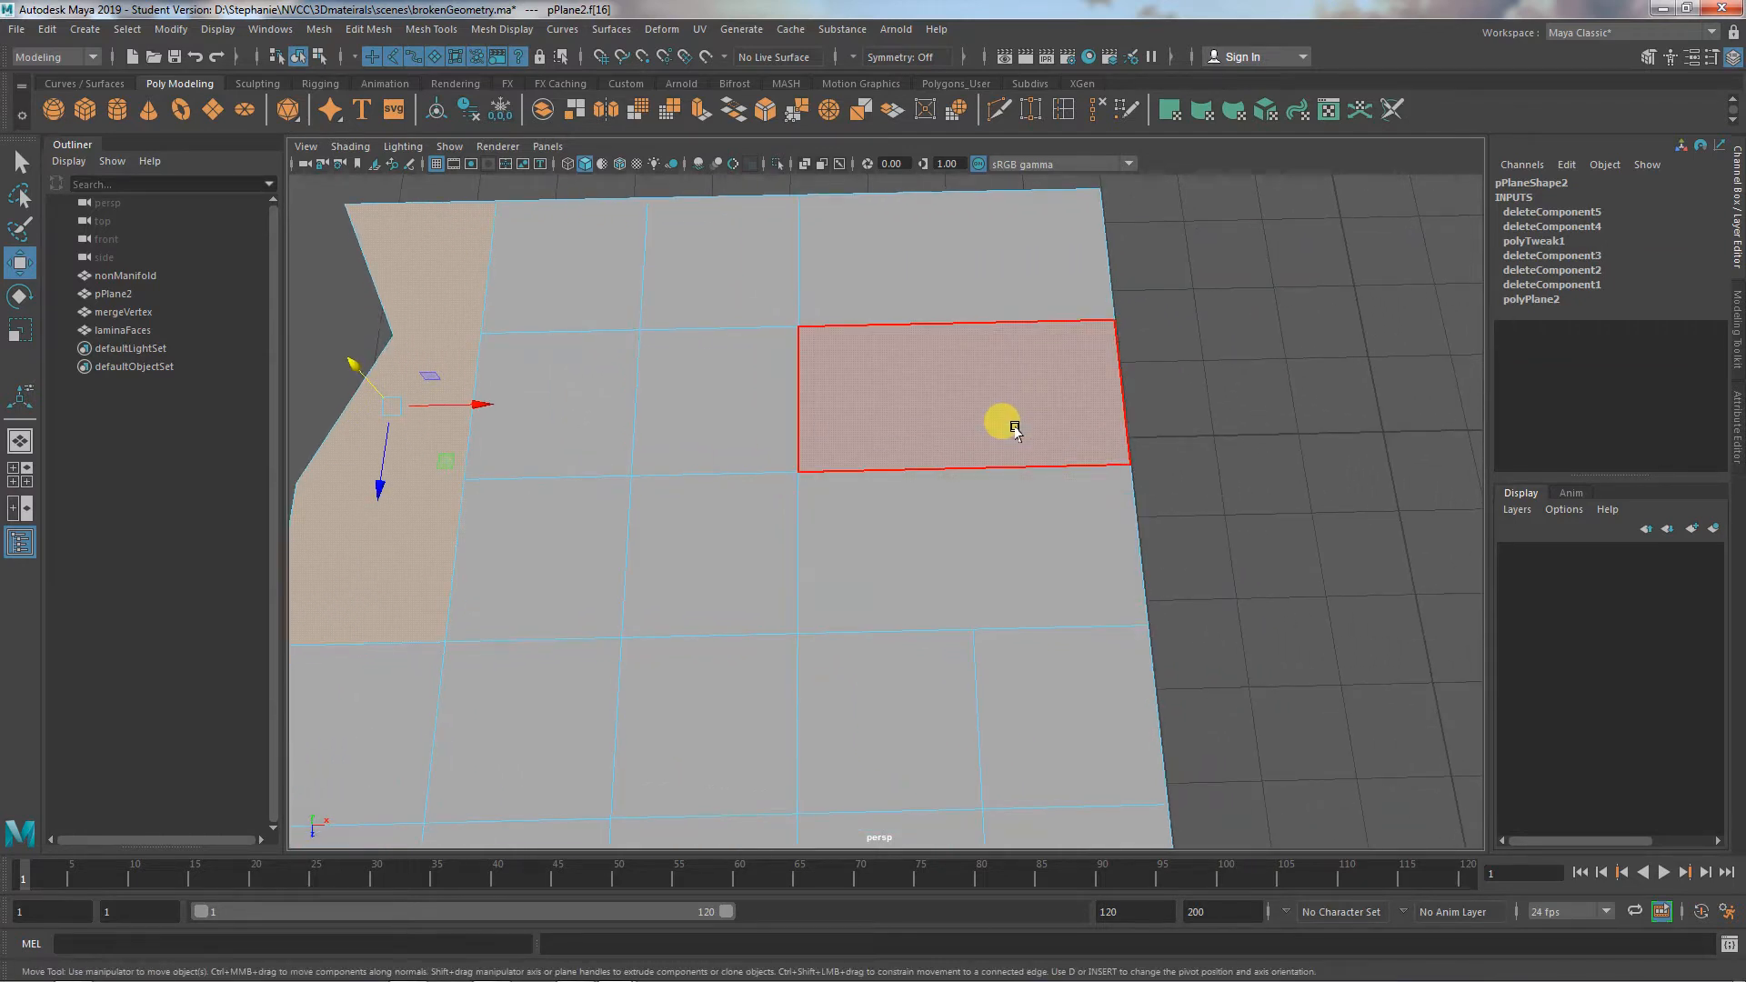
pyautogui.keyDown('alt'); pyautogui.moveTo(953, 562); pyautogui.dragTo(991, 538, button='middle'); pyautogui.keyUp('alt')
pyautogui.keyDown('alt'); pyautogui.moveTo(991, 538); pyautogui.dragTo(823, 573, button='right'); pyautogui.keyUp('alt')
pyautogui.moveTo(859, 579)
pyautogui.keyDown('alt'); pyautogui.mouseDown(button='middle')
pyautogui.moveTo(869, 600)
pyautogui.moveTo(871, 582)
pyautogui.mouseUp(button='middle'); pyautogui.keyUp('alt')
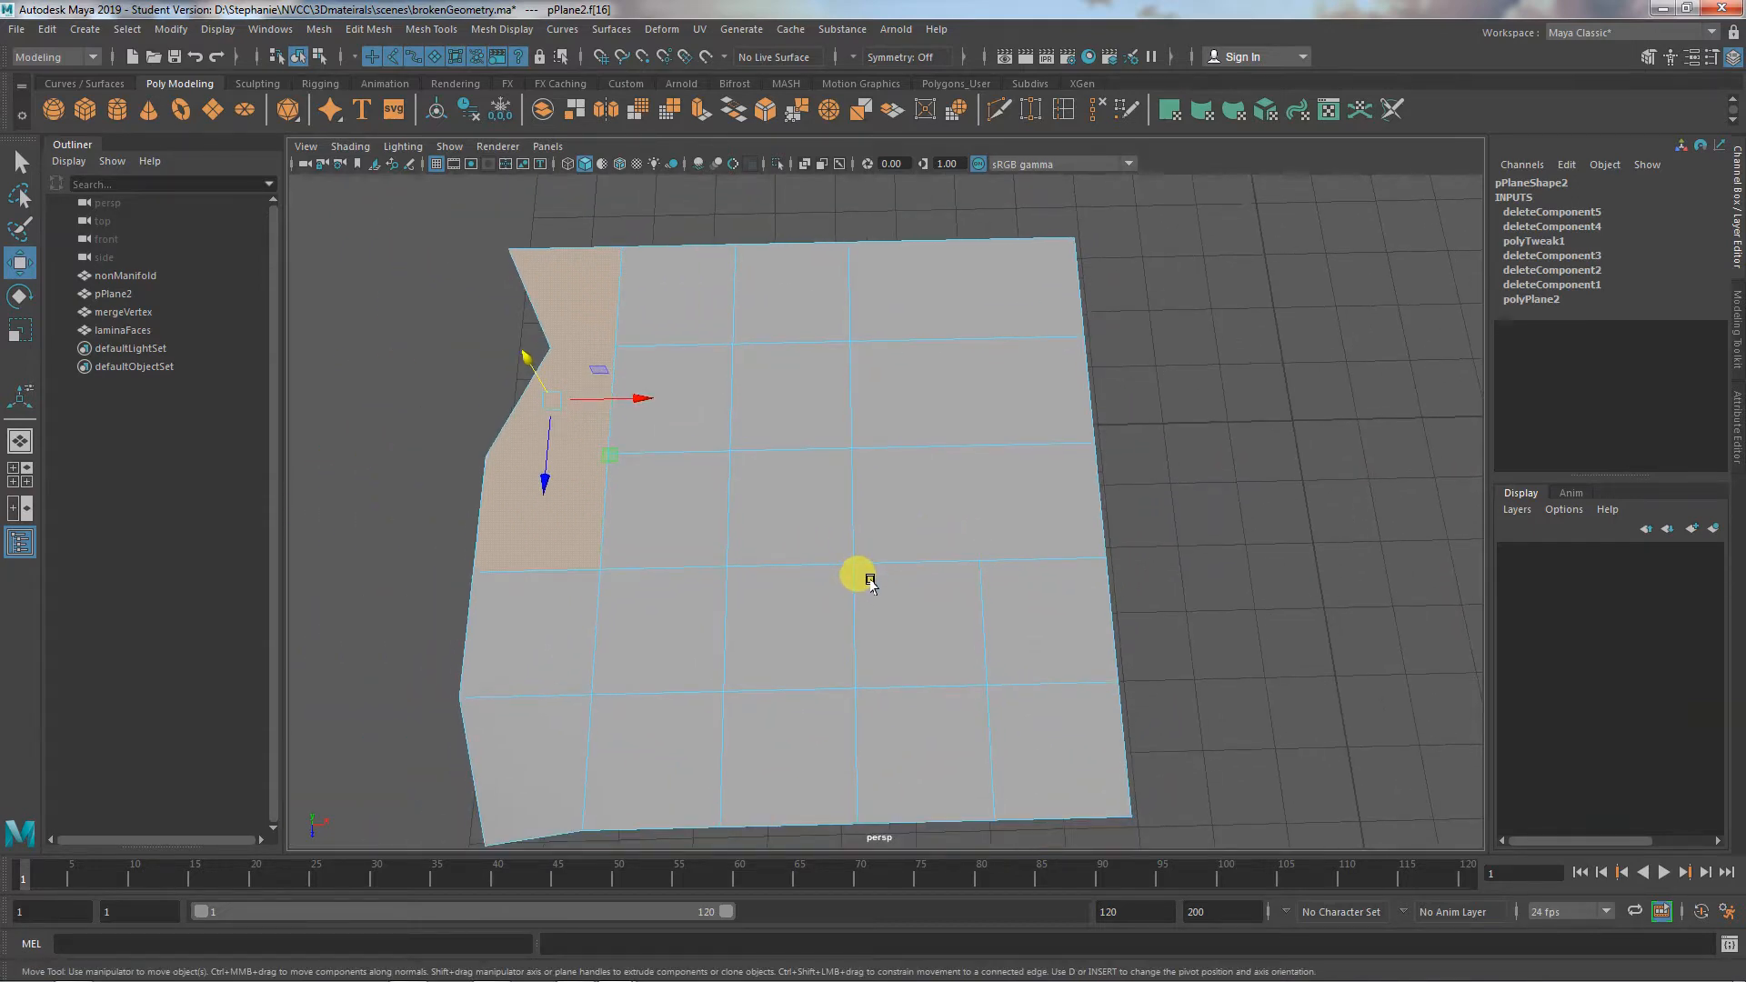
pyautogui.scroll(2, 871, 582)
pyautogui.keyDown('alt'); pyautogui.moveTo(864, 586); pyautogui.dragTo(768, 582, button='right'); pyautogui.keyUp('alt')
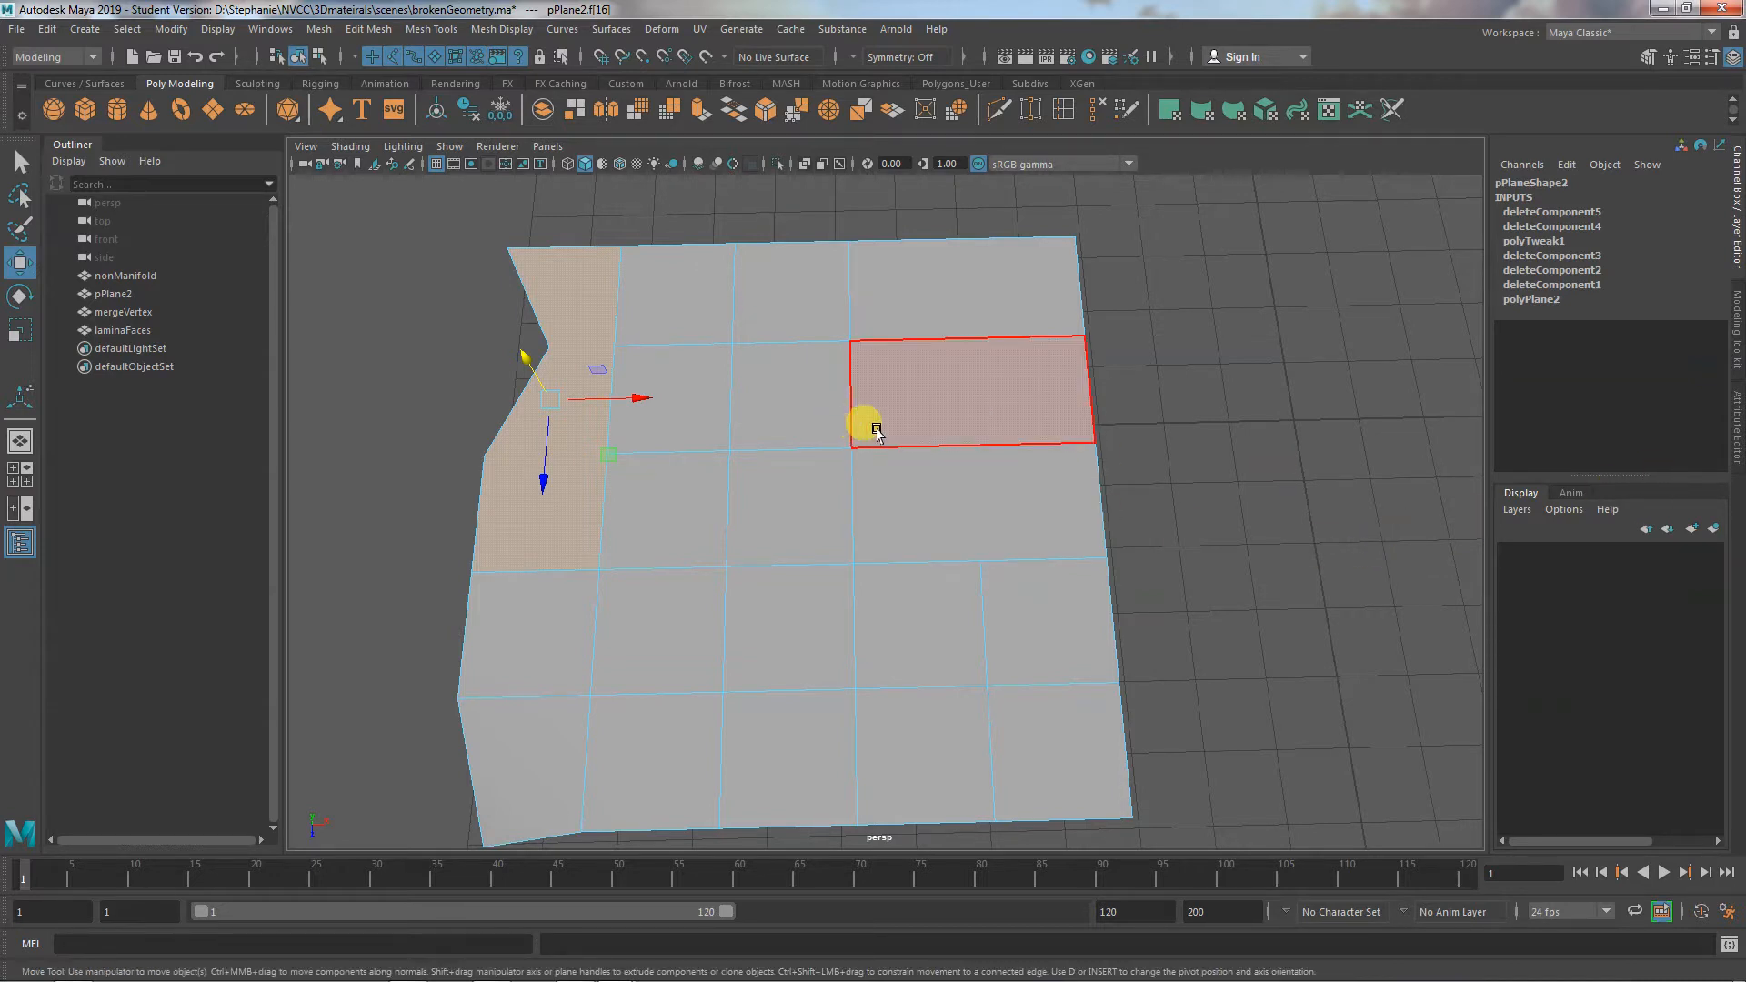
pyautogui.keyDown('alt'); pyautogui.moveTo(971, 472); pyautogui.dragTo(912, 568, button='middle'); pyautogui.keyUp('alt')
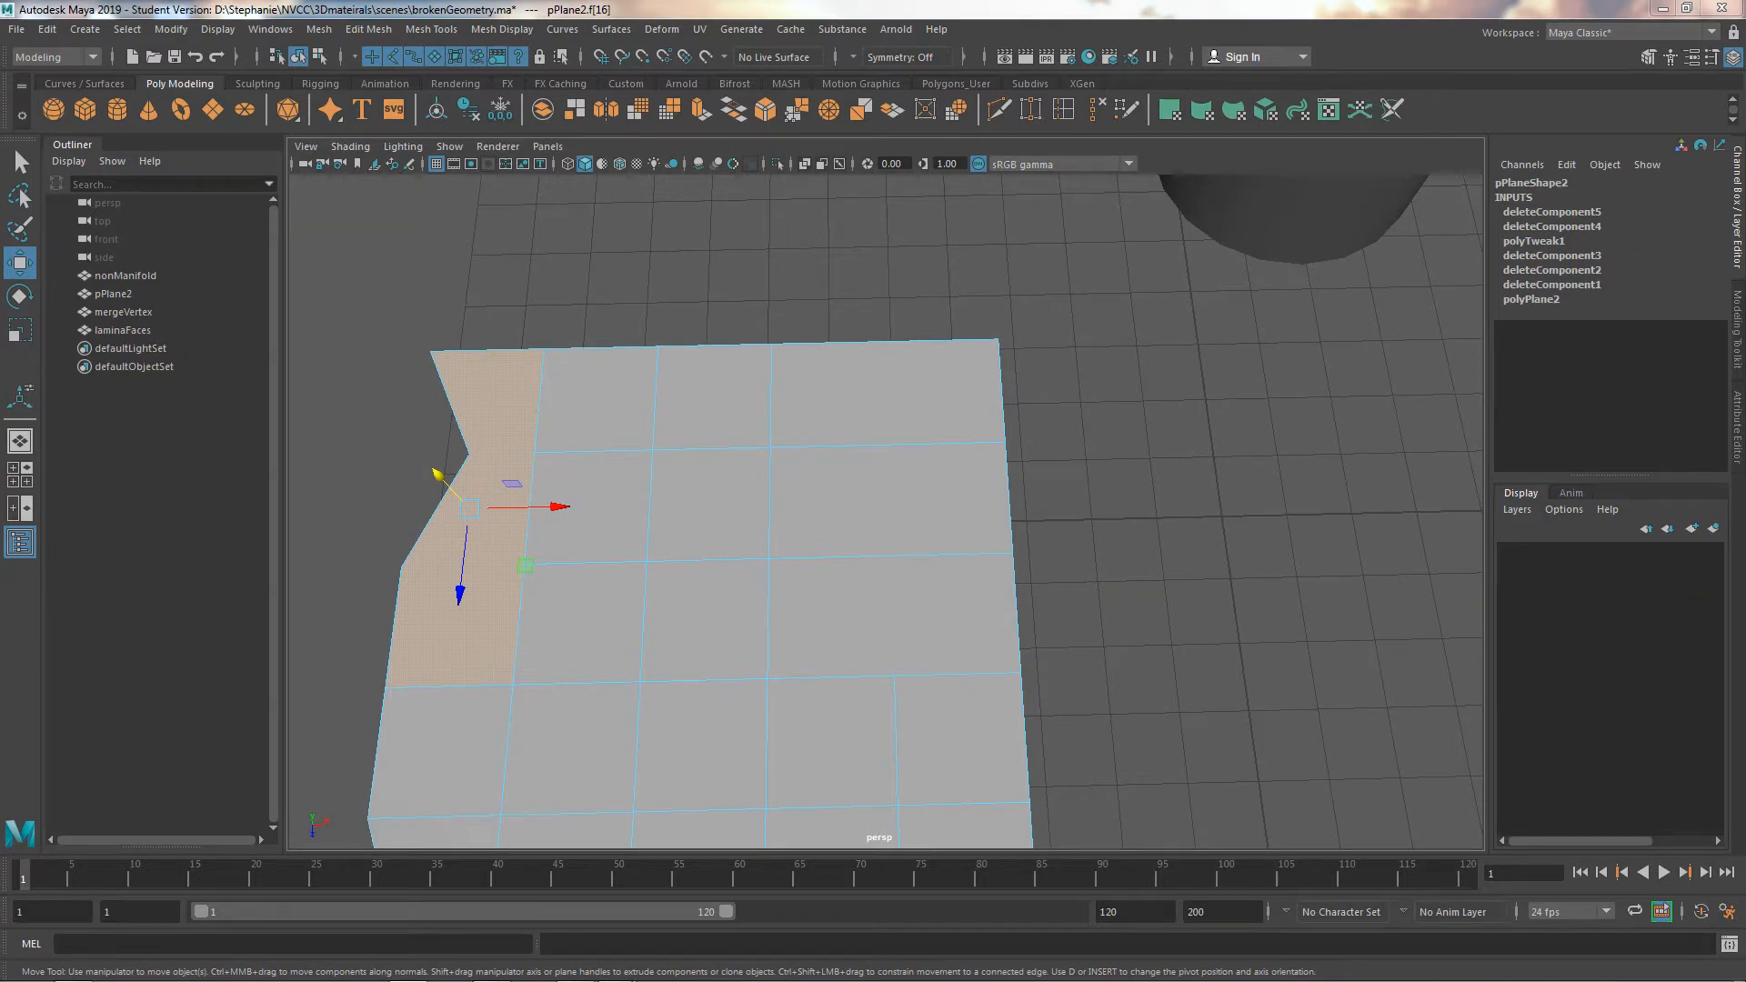
pyautogui.keyDown('alt'); pyautogui.moveTo(764, 597); pyautogui.dragTo(810, 460, button='middle'); pyautogui.keyUp('alt')
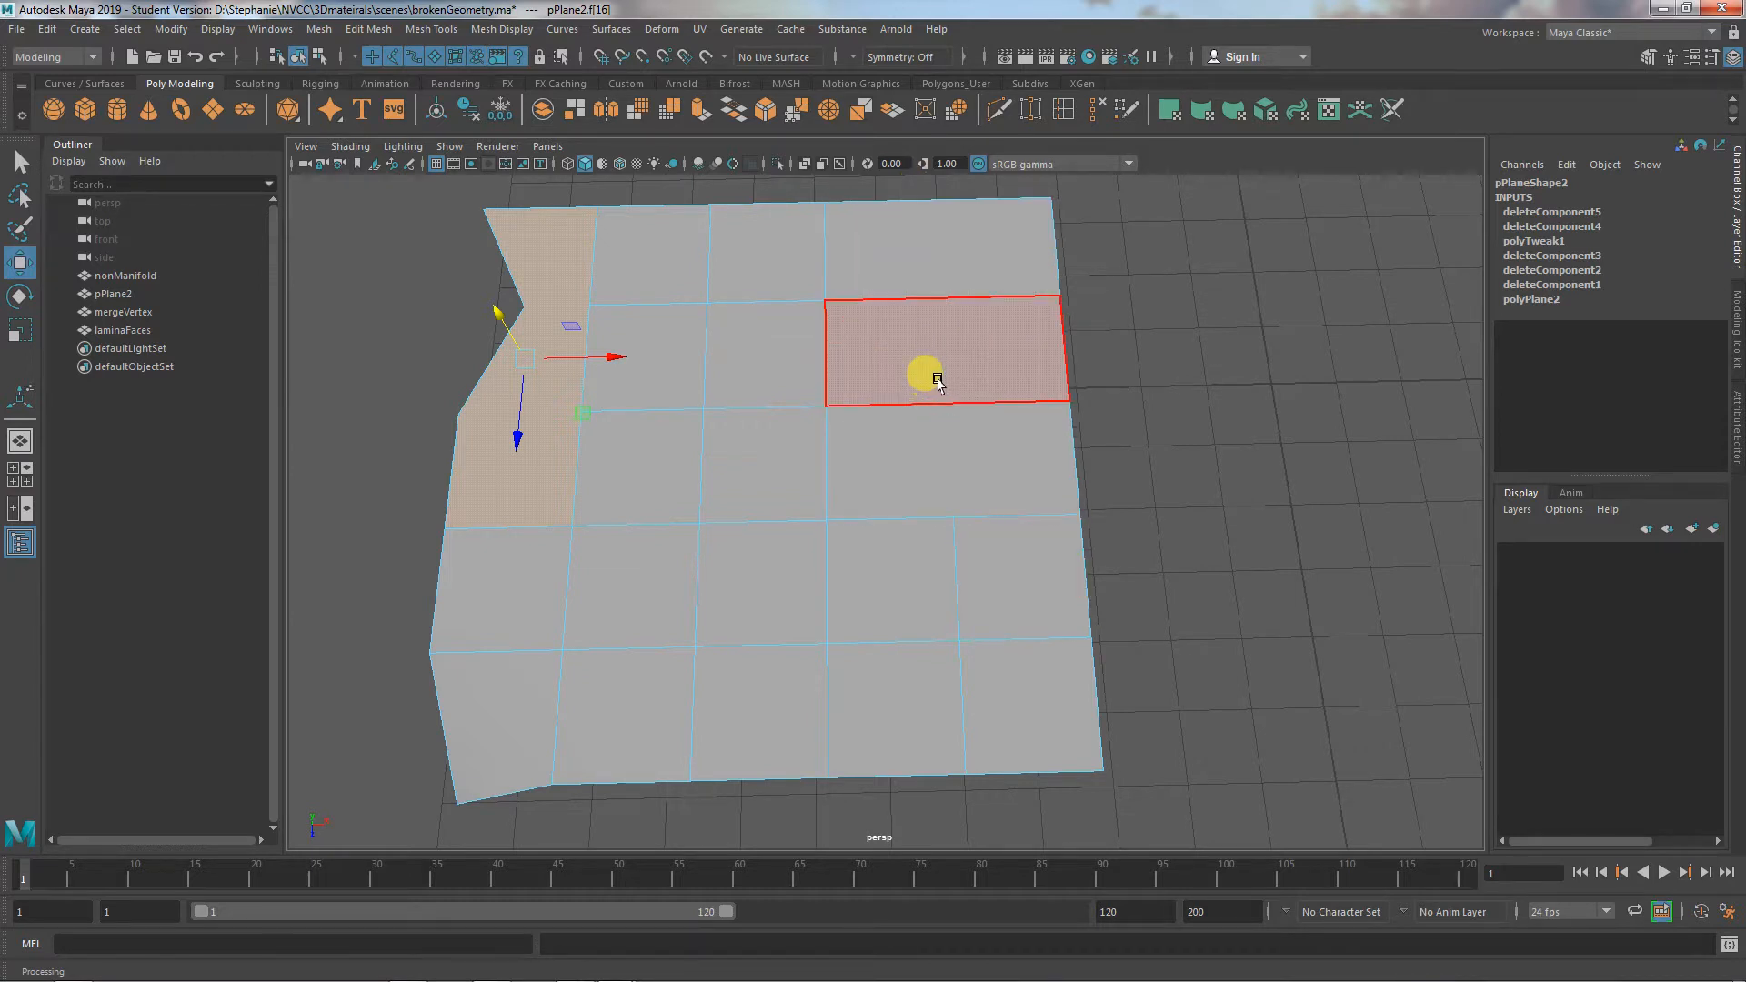
pyautogui.keyDown('alt'); pyautogui.moveTo(780, 674); pyautogui.dragTo(800, 629); pyautogui.keyUp('alt')
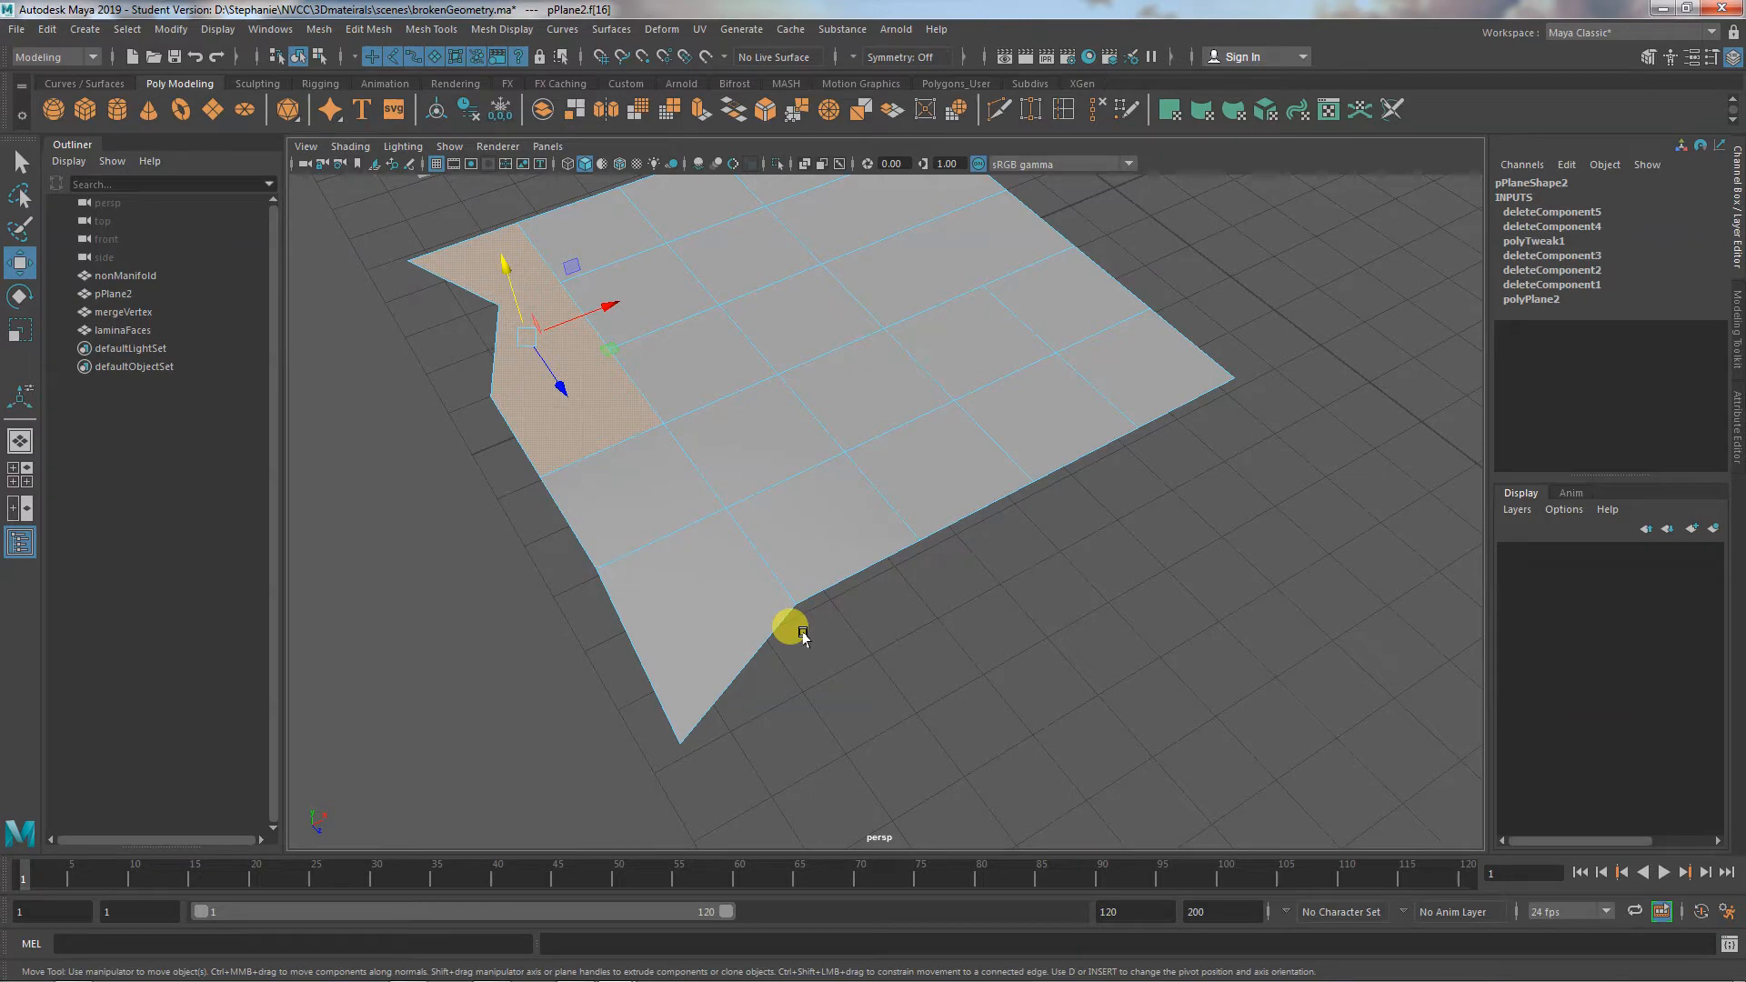
pyautogui.keyDown('alt'); pyautogui.moveTo(947, 604); pyautogui.dragTo(850, 663); pyautogui.keyUp('alt')
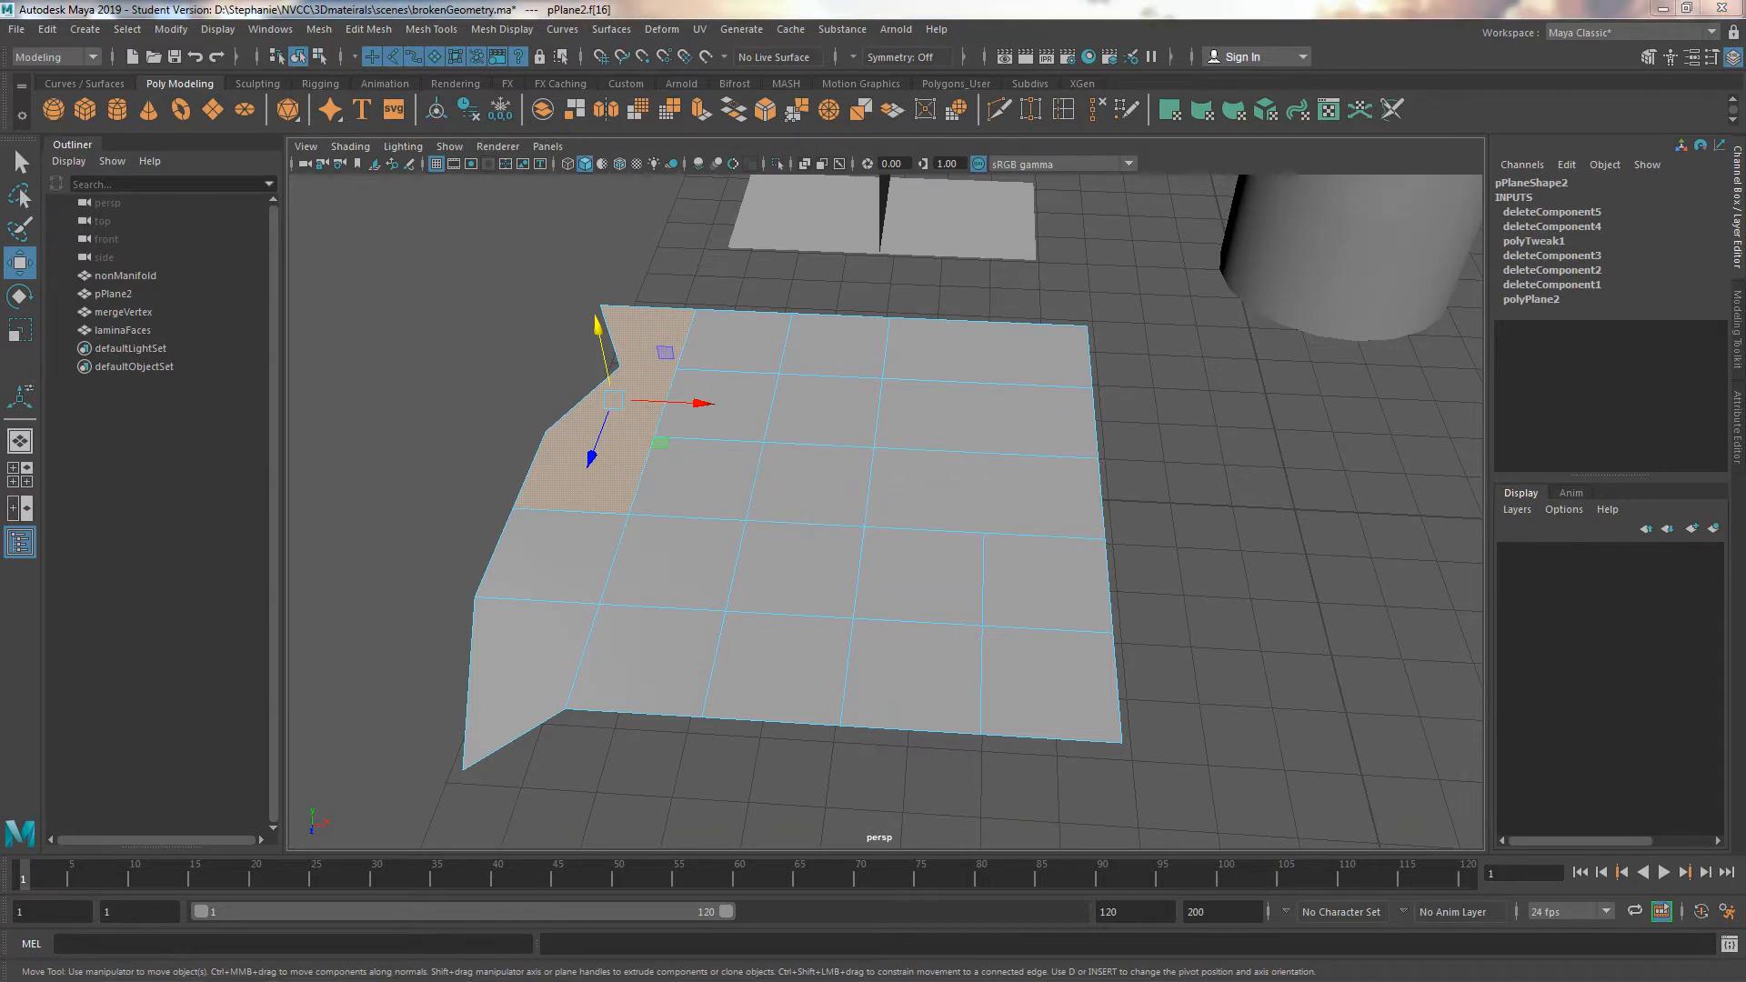
pyautogui.moveTo(1735, 200); pyautogui.dragTo(800, 219)
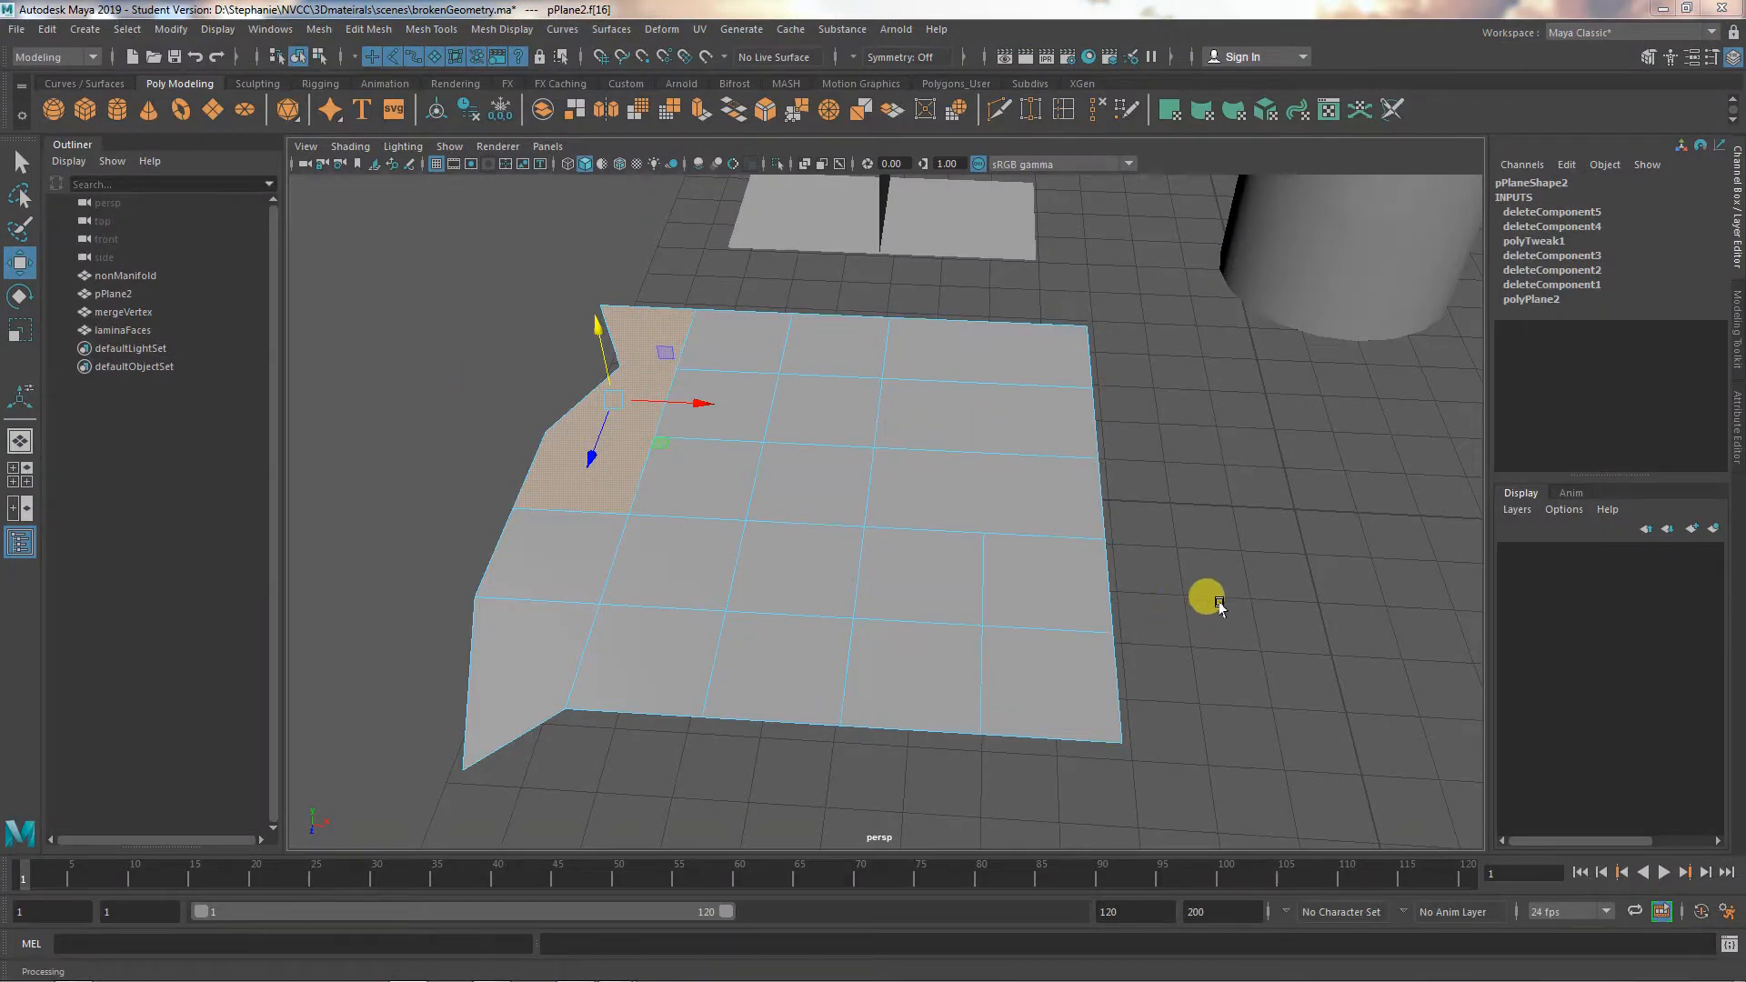
# Select the nonManifold object and inspect the edge its upright face shares with the two flat faces
pyautogui.keyDown('alt'); pyautogui.moveTo(1220, 605); pyautogui.dragTo(992, 573, button='right'); pyautogui.keyUp('alt')
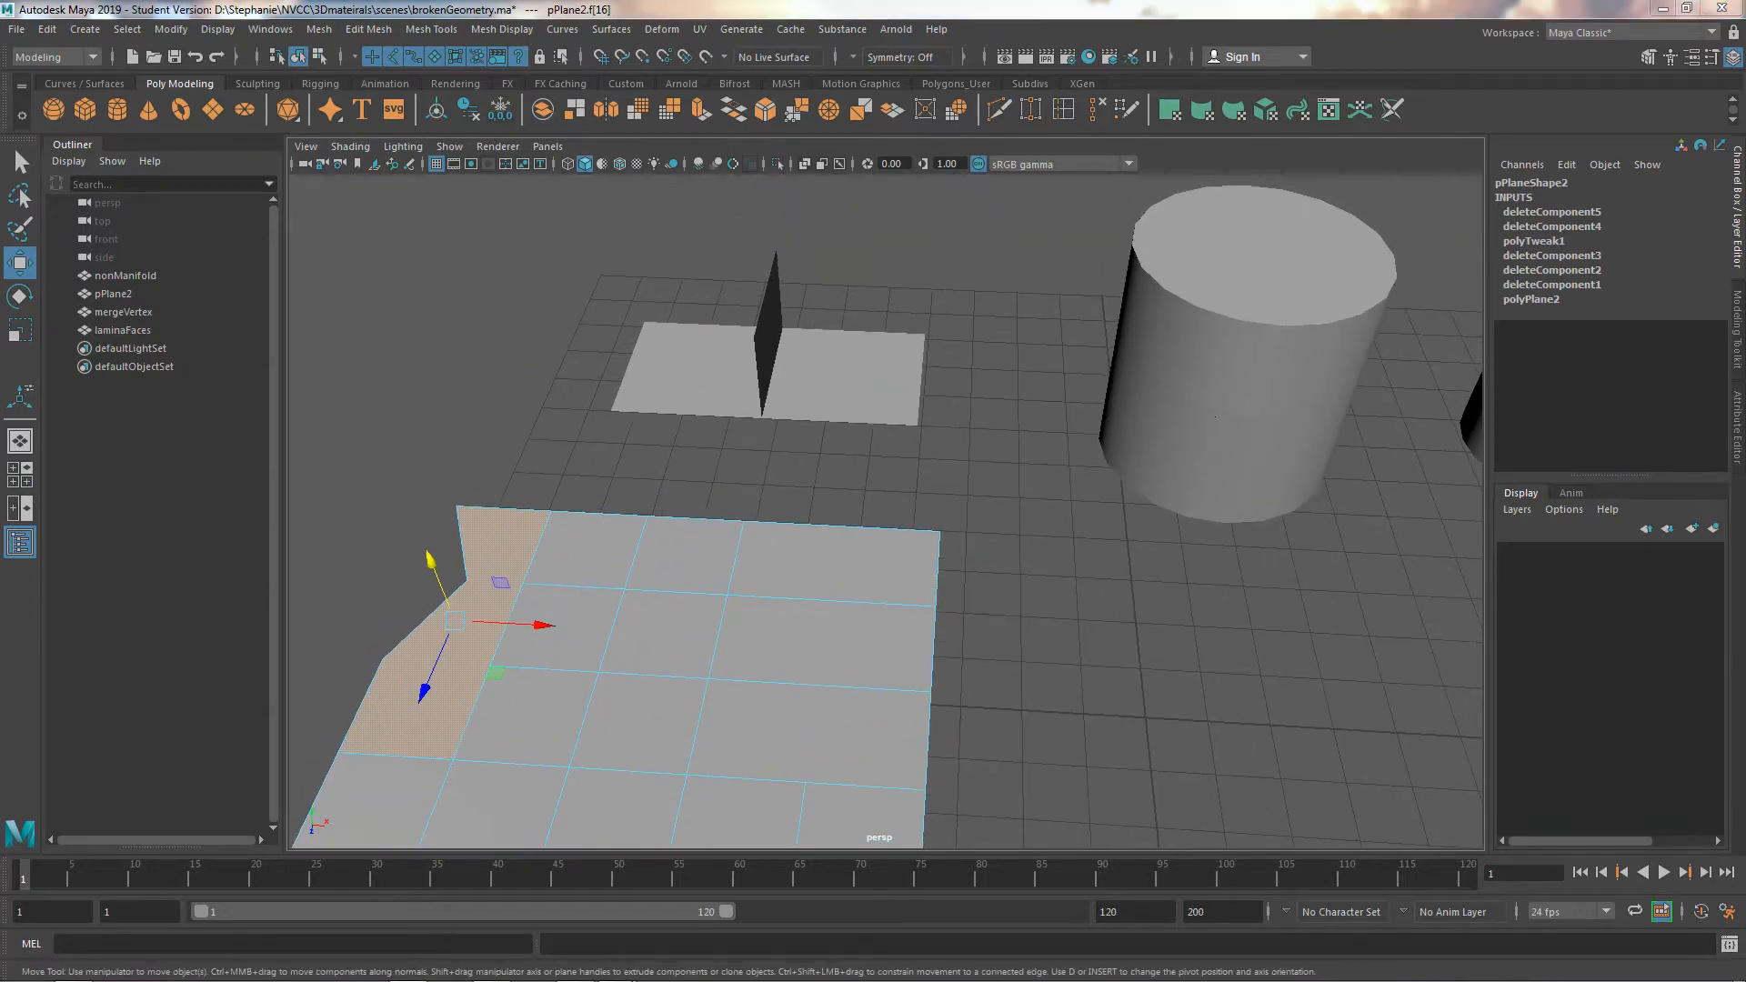
pyautogui.keyDown('alt'); pyautogui.moveTo(827, 558); pyautogui.dragTo(915, 532); pyautogui.keyUp('alt')
pyautogui.keyDown('alt'); pyautogui.moveTo(915, 532); pyautogui.dragTo(942, 523, button='middle'); pyautogui.keyUp('alt')
pyautogui.click(759, 589)
pyautogui.keyDown('alt'); pyautogui.moveTo(721, 621); pyautogui.dragTo(1059, 604, button='right'); pyautogui.keyUp('alt')
pyautogui.keyDown('alt'); pyautogui.moveTo(904, 639); pyautogui.dragTo(1372, 527); pyautogui.keyUp('alt')
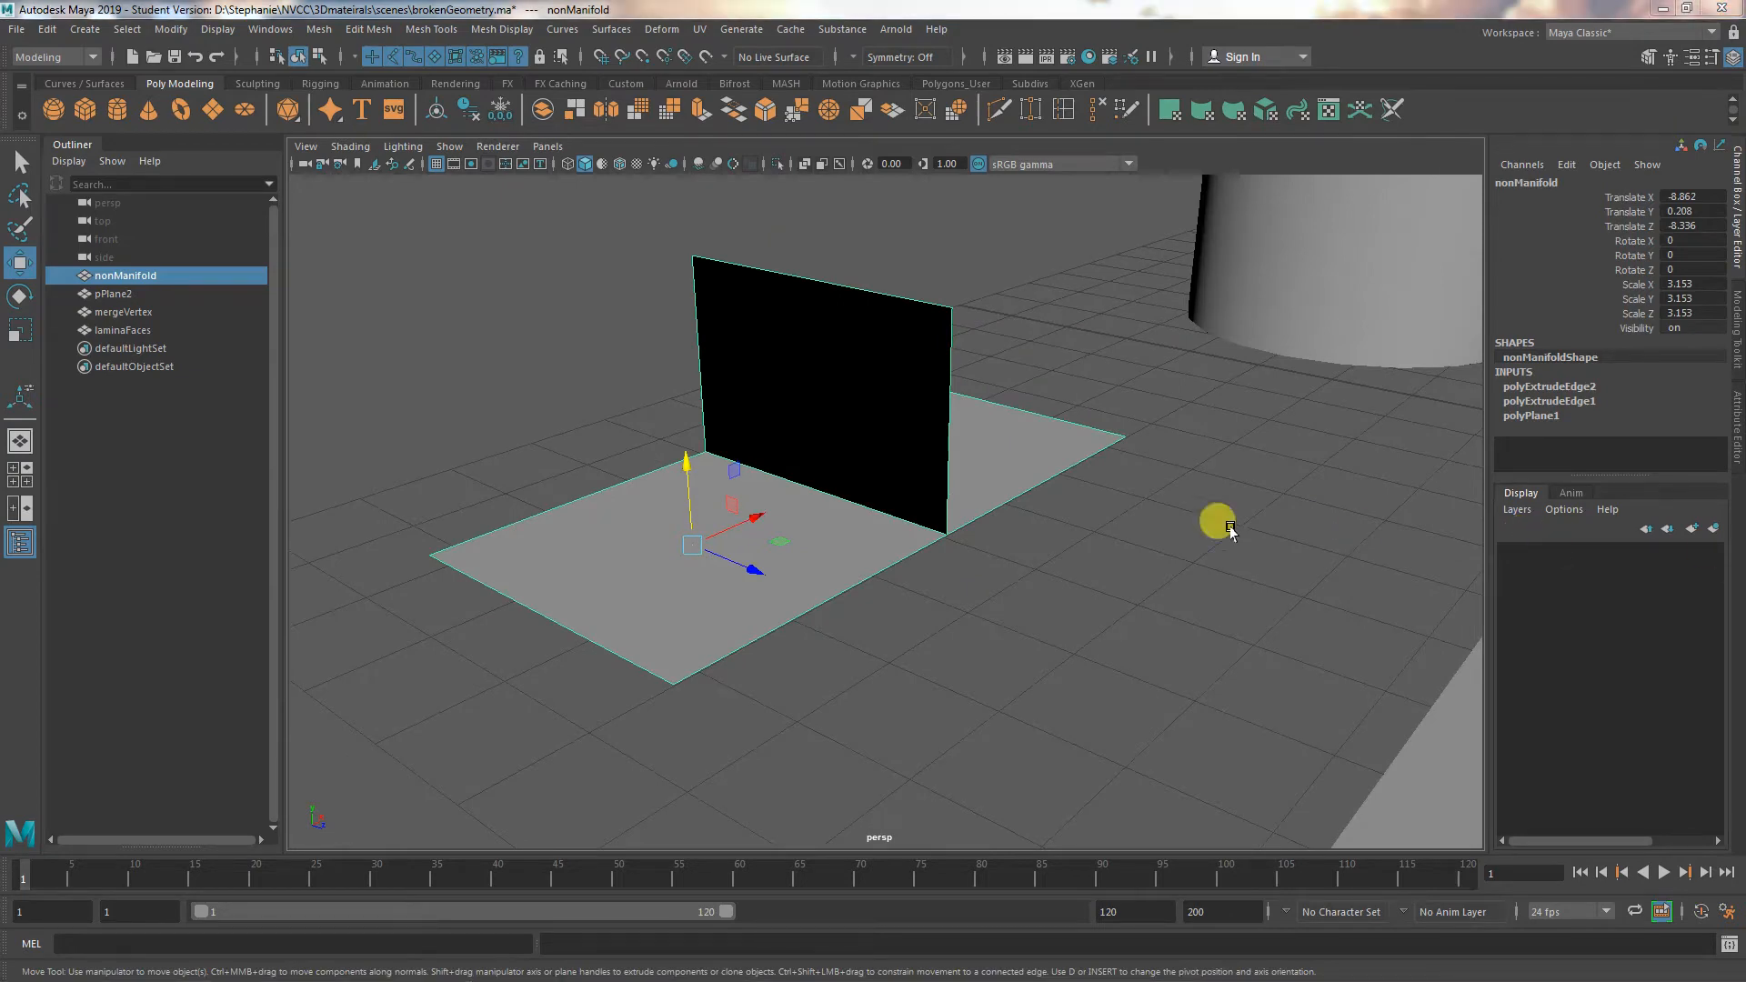
pyautogui.keyDown('alt'); pyautogui.moveTo(1006, 624); pyautogui.dragTo(1053, 666); pyautogui.keyUp('alt')
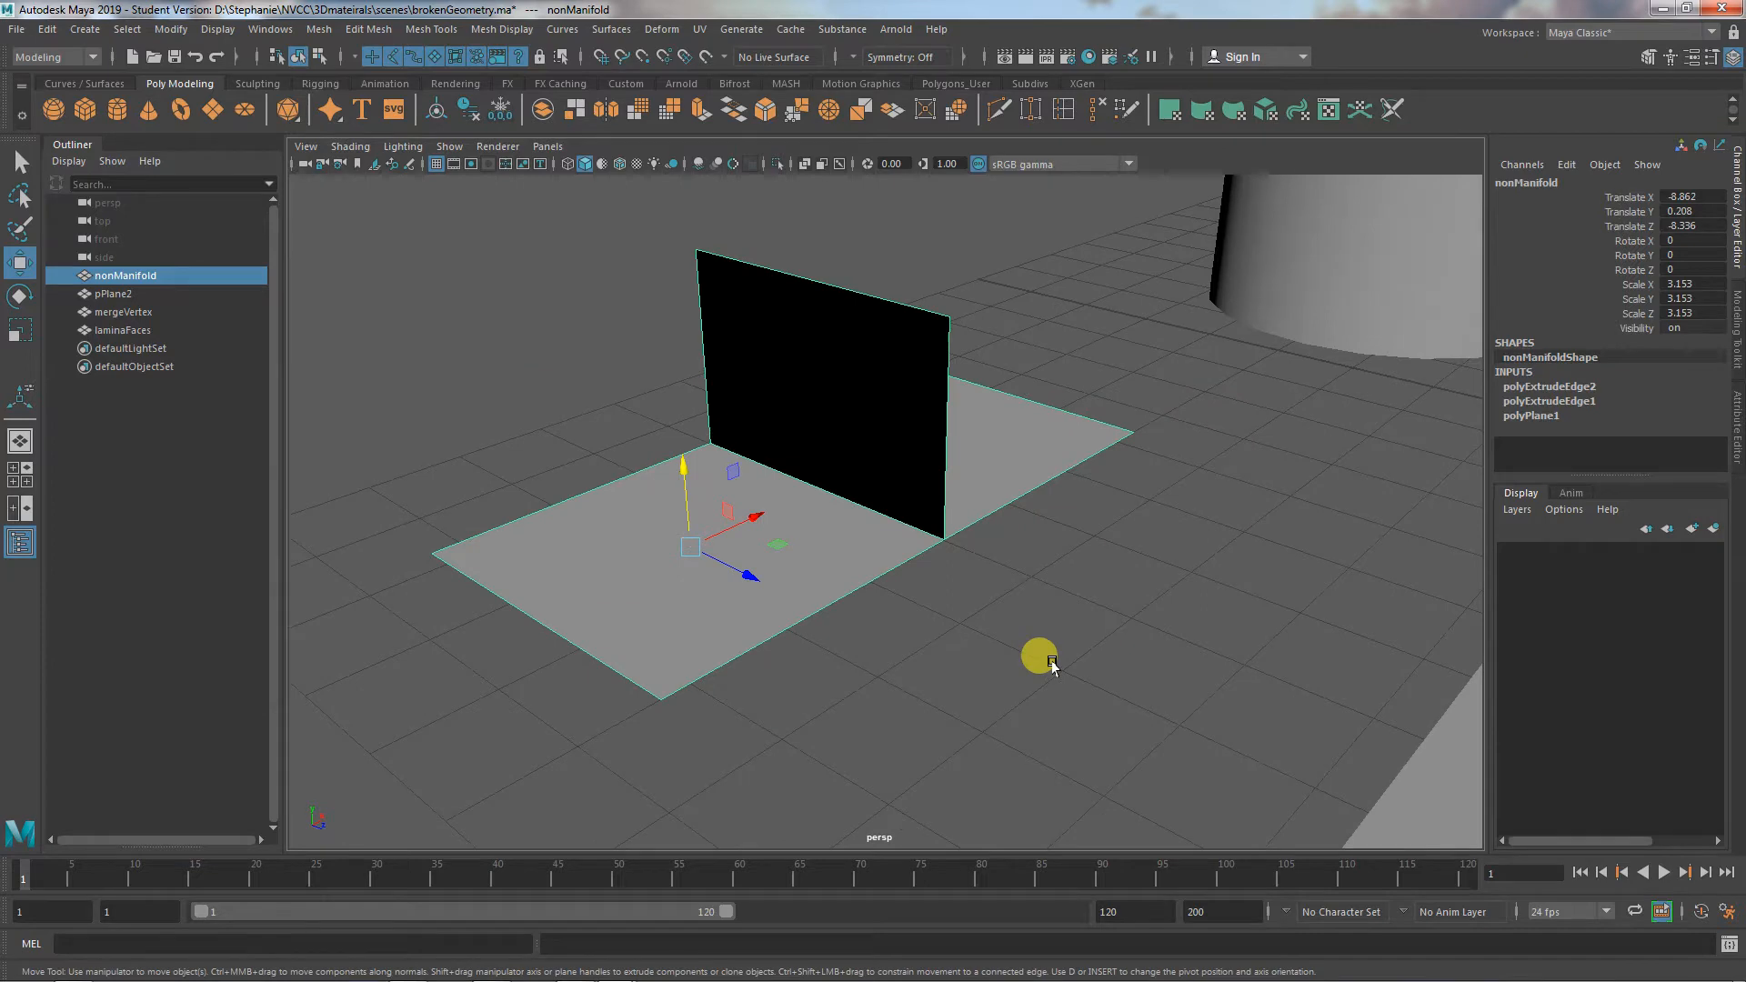
# Select the large notched plane beside the nonManifold object for comparison
pyautogui.keyDown('alt'); pyautogui.moveTo(1071, 615); pyautogui.dragTo(691, 677, button='right'); pyautogui.keyUp('alt')
pyautogui.keyDown('alt'); pyautogui.moveTo(1053, 685); pyautogui.dragTo(980, 556, button='middle'); pyautogui.keyUp('alt')
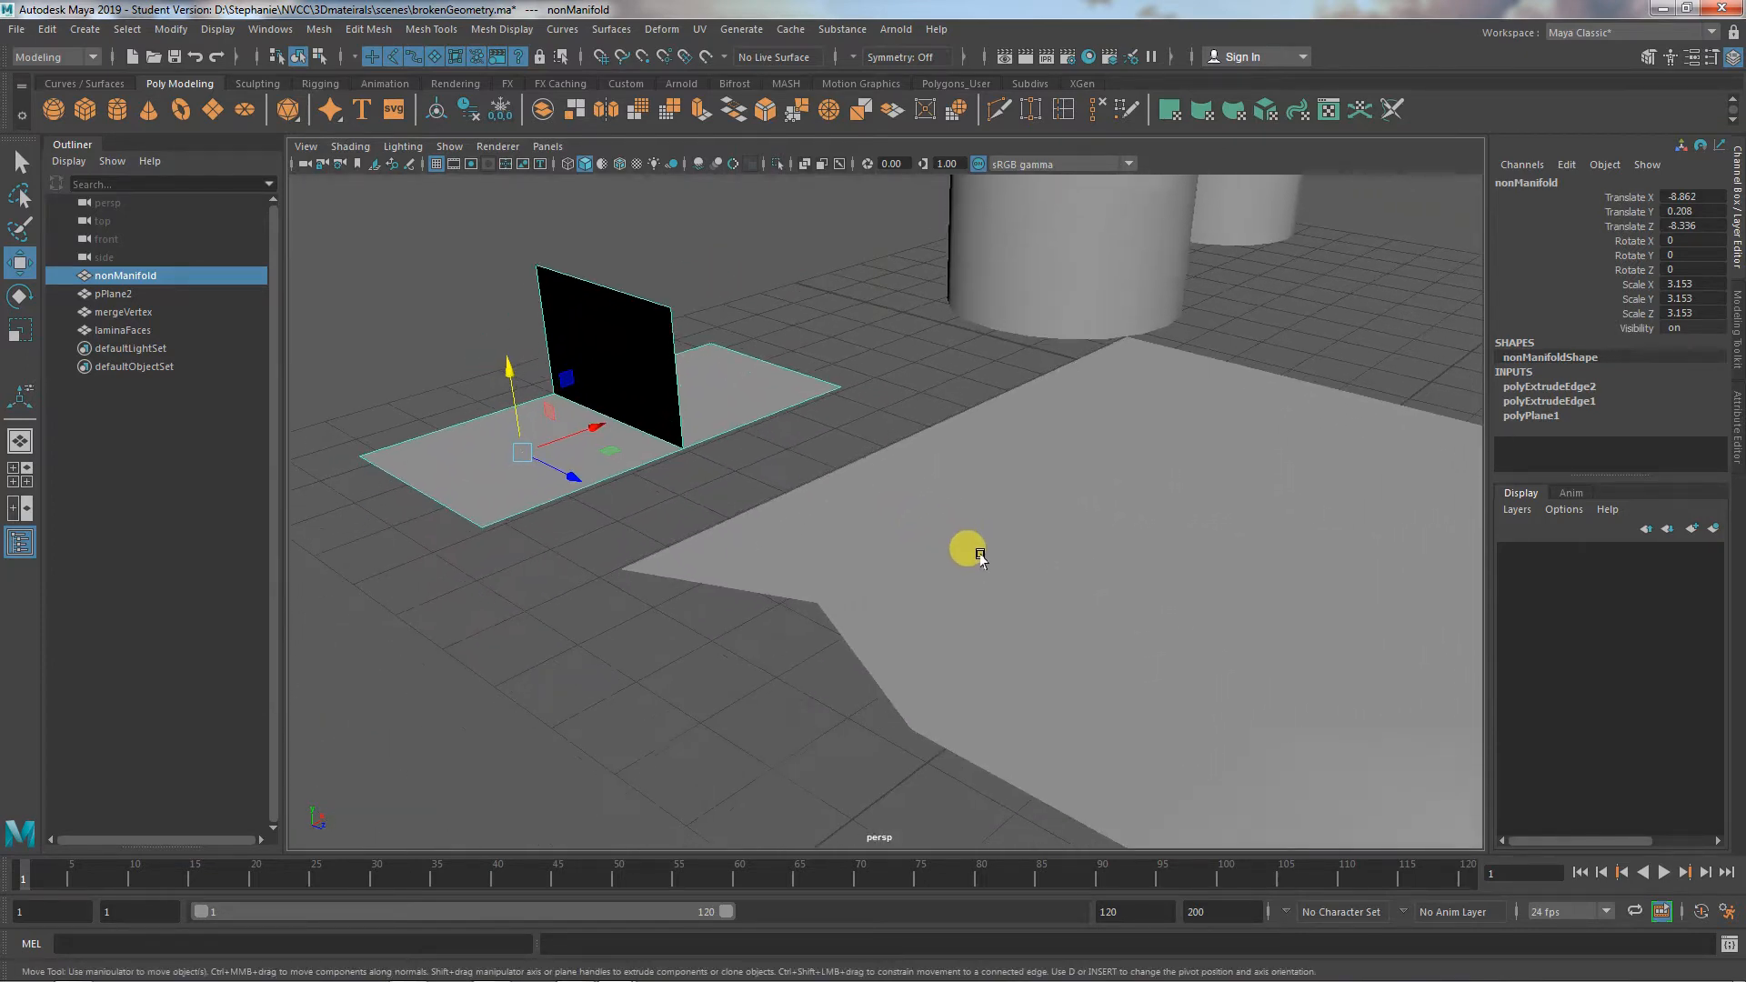
pyautogui.click(1114, 470)
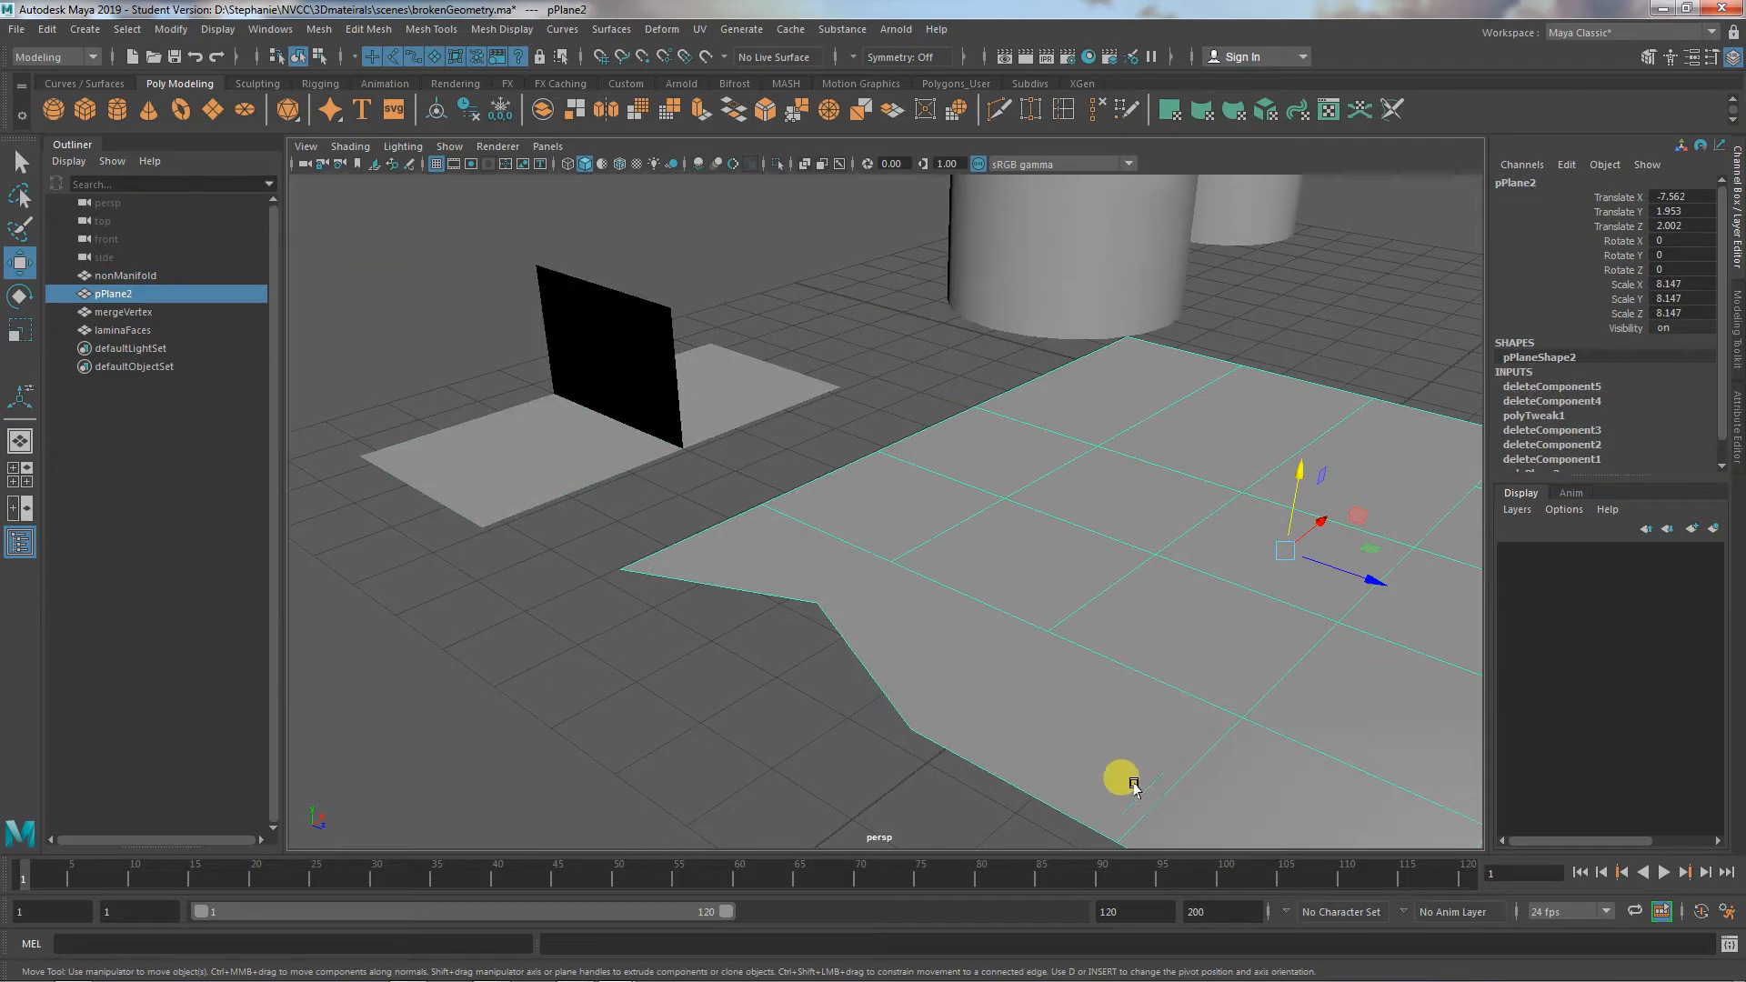
# Reselect the nonManifold object and examine its T-shaped geometry from several angles
pyautogui.keyDown('alt'); pyautogui.moveTo(843, 564); pyautogui.dragTo(1076, 670, button='middle'); pyautogui.keyUp('alt')
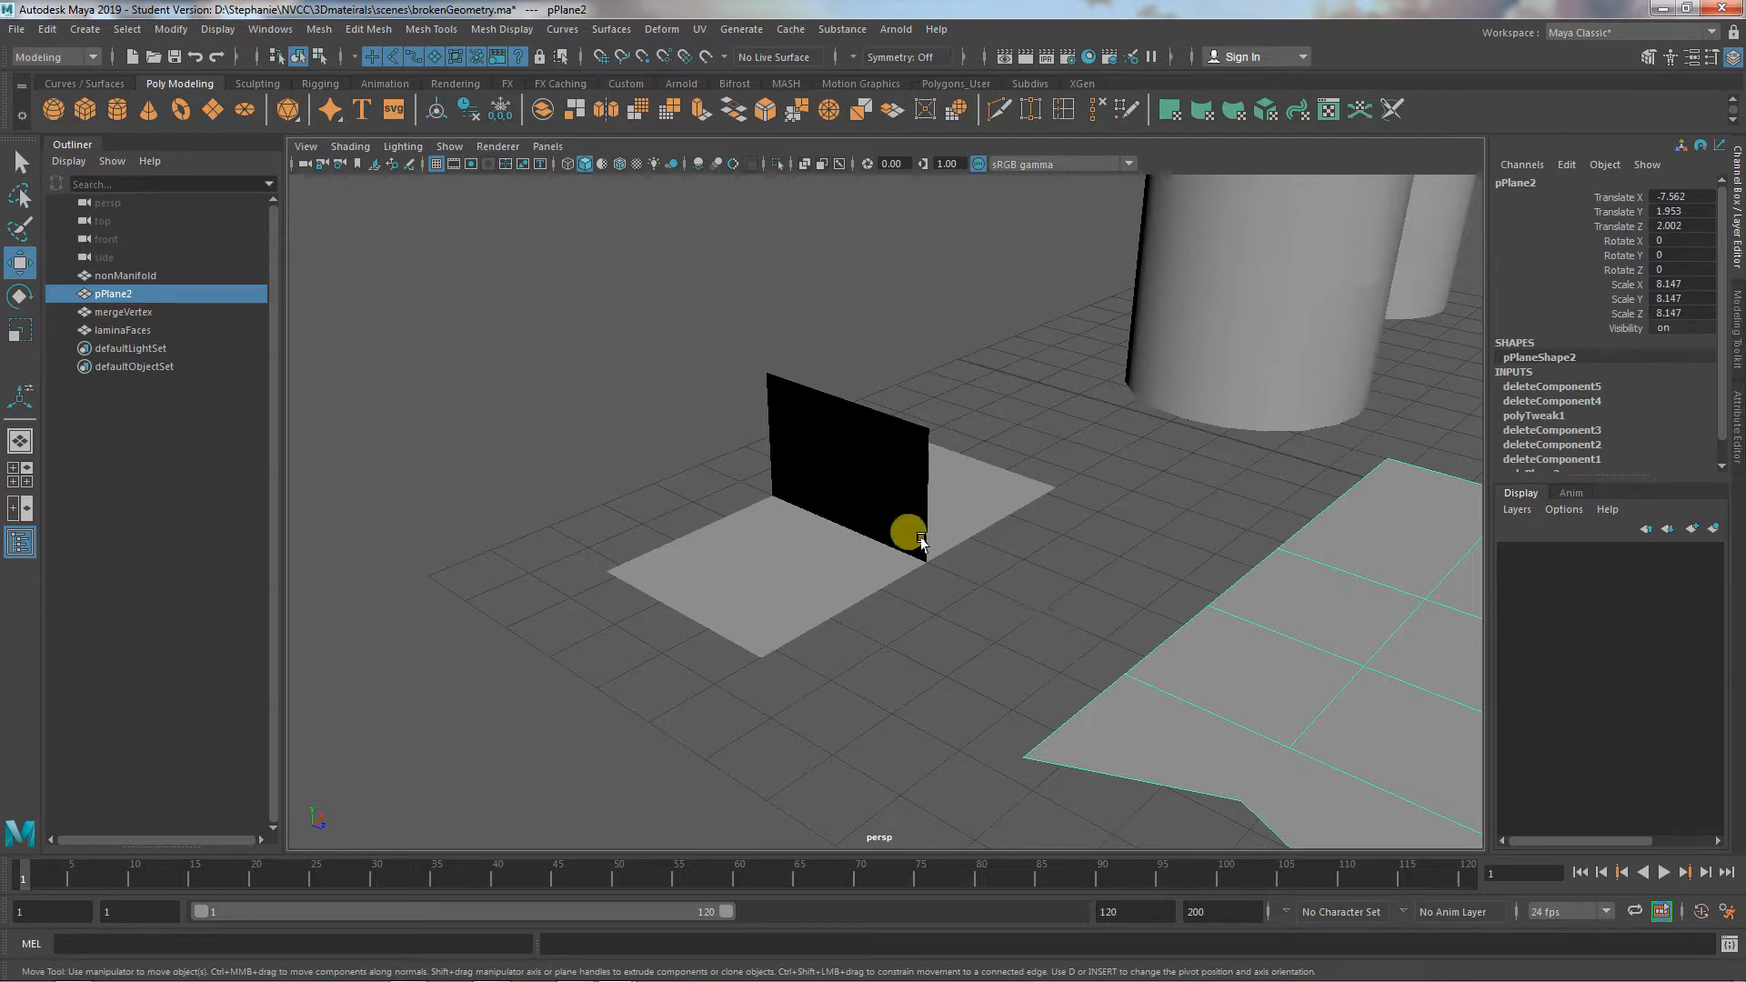
pyautogui.keyDown('alt'); pyautogui.moveTo(1023, 592); pyautogui.dragTo(842, 690, button='right'); pyautogui.keyUp('alt')
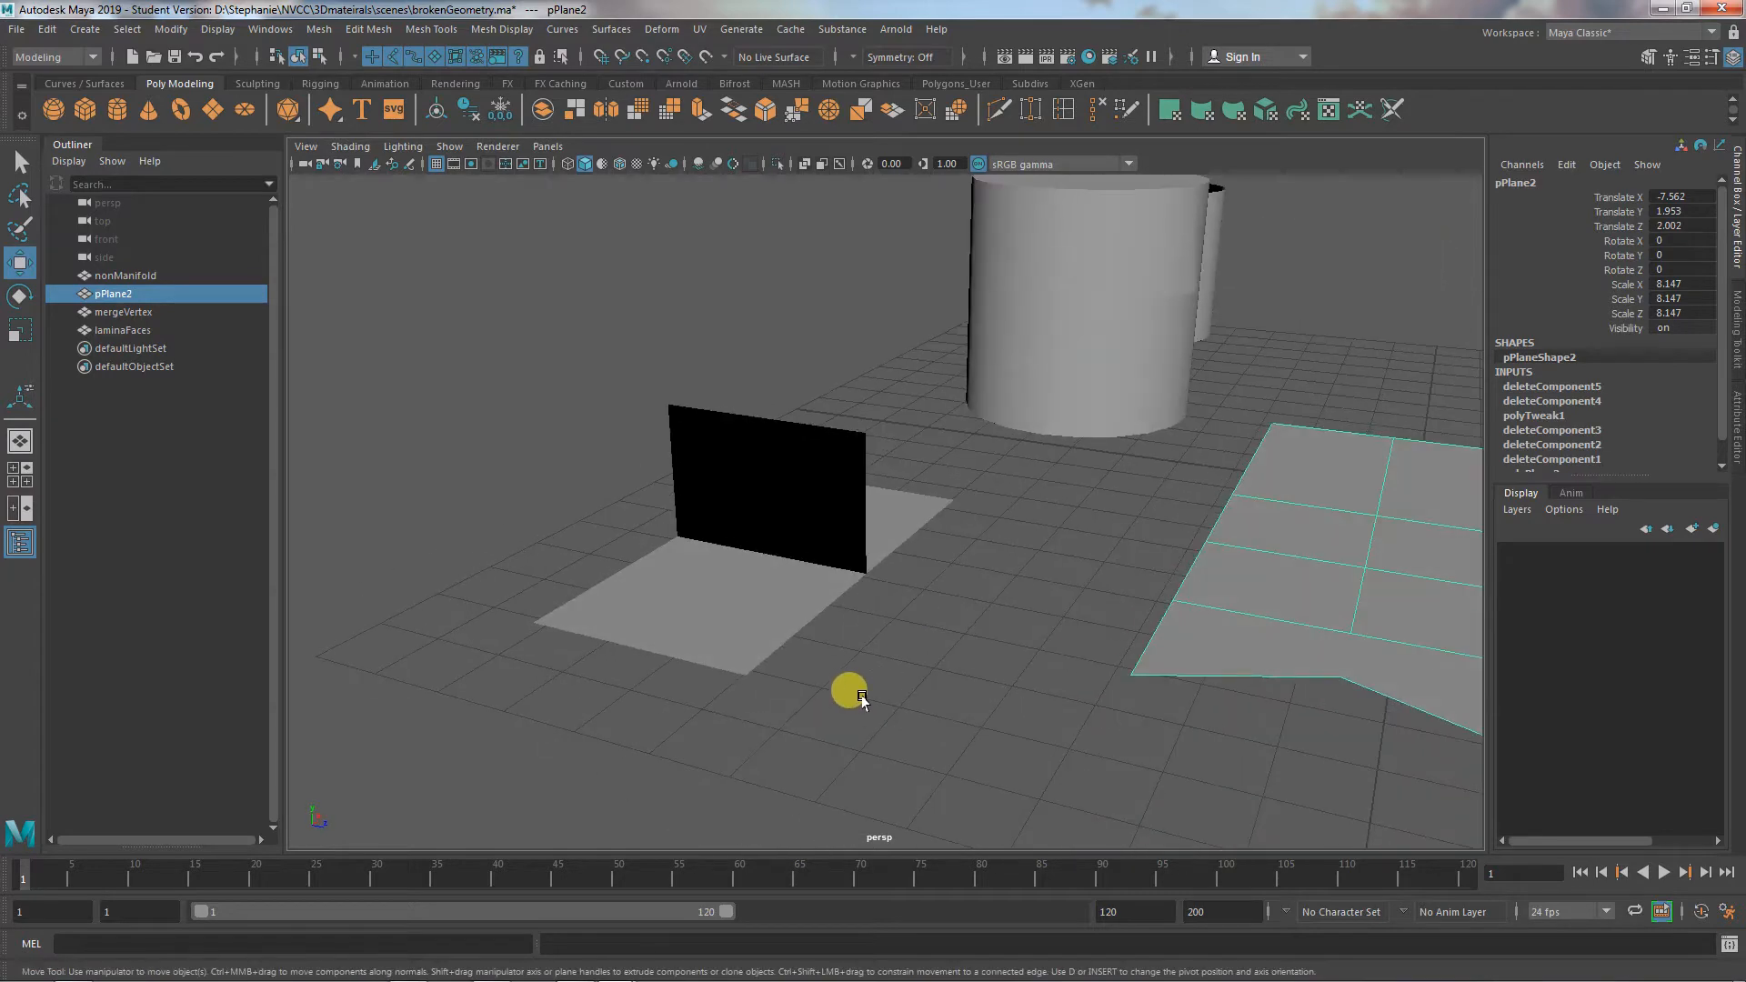
pyautogui.keyDown('alt'); pyautogui.moveTo(837, 706); pyautogui.dragTo(807, 722); pyautogui.keyUp('alt')
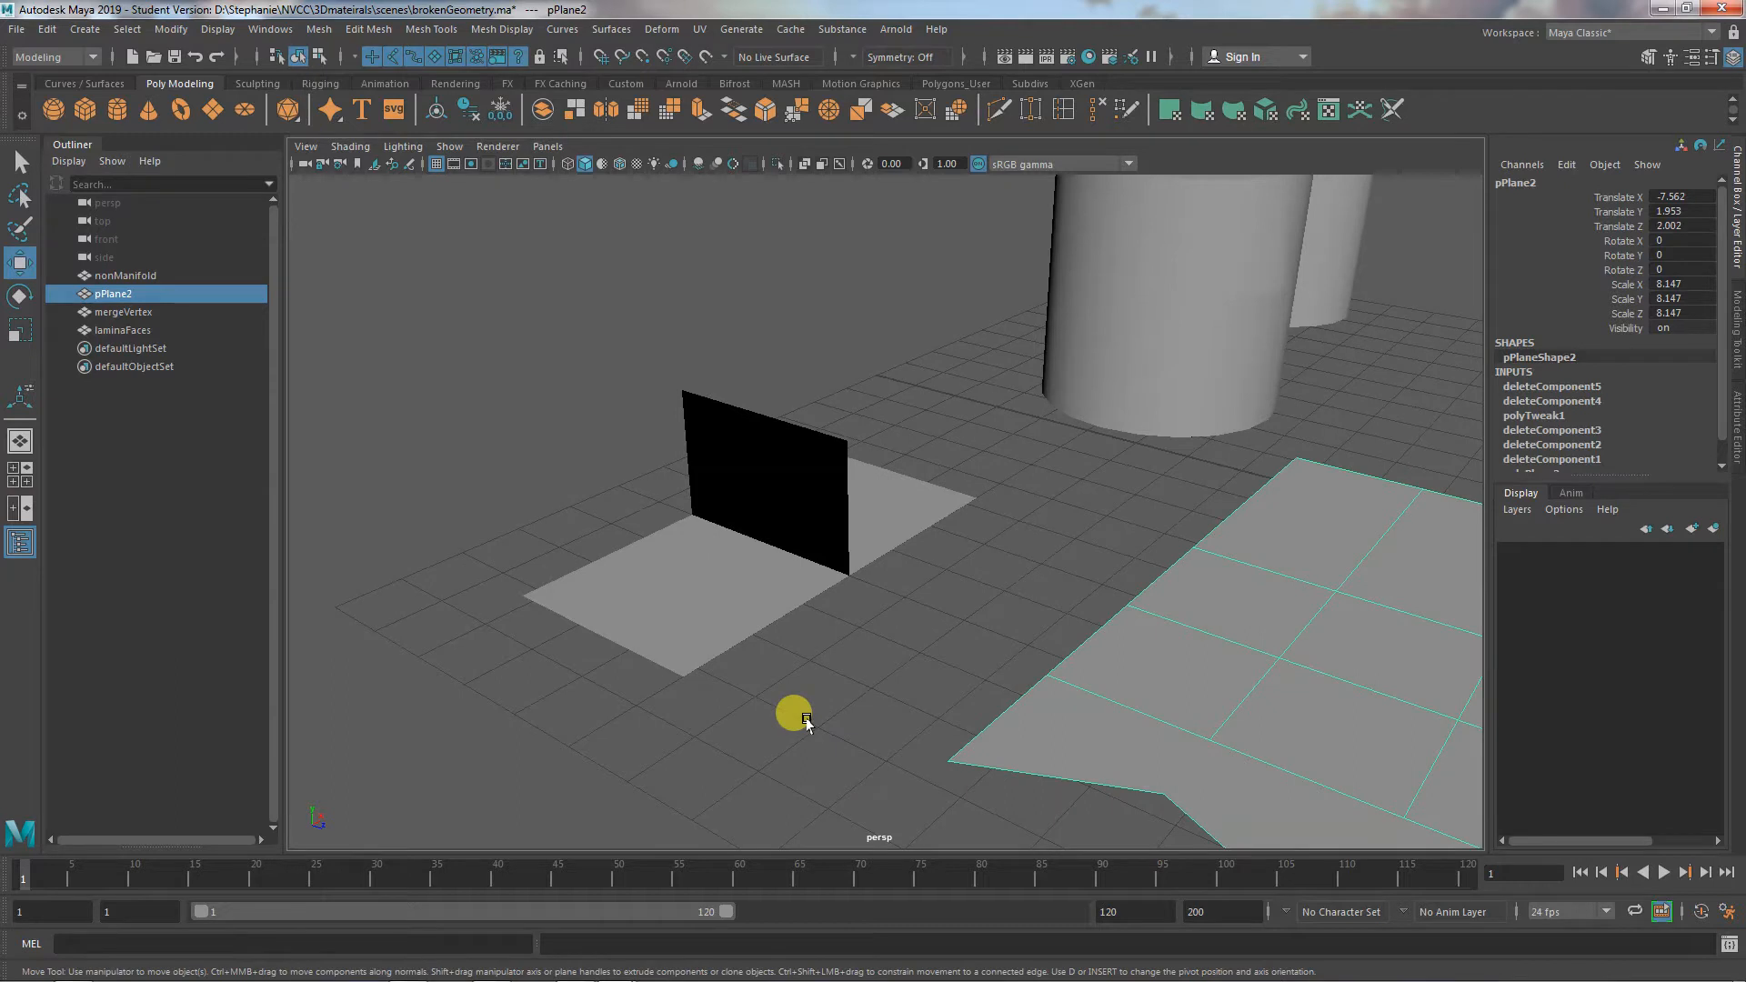
pyautogui.keyDown('alt'); pyautogui.moveTo(737, 713); pyautogui.dragTo(909, 713, button='right'); pyautogui.keyUp('alt')
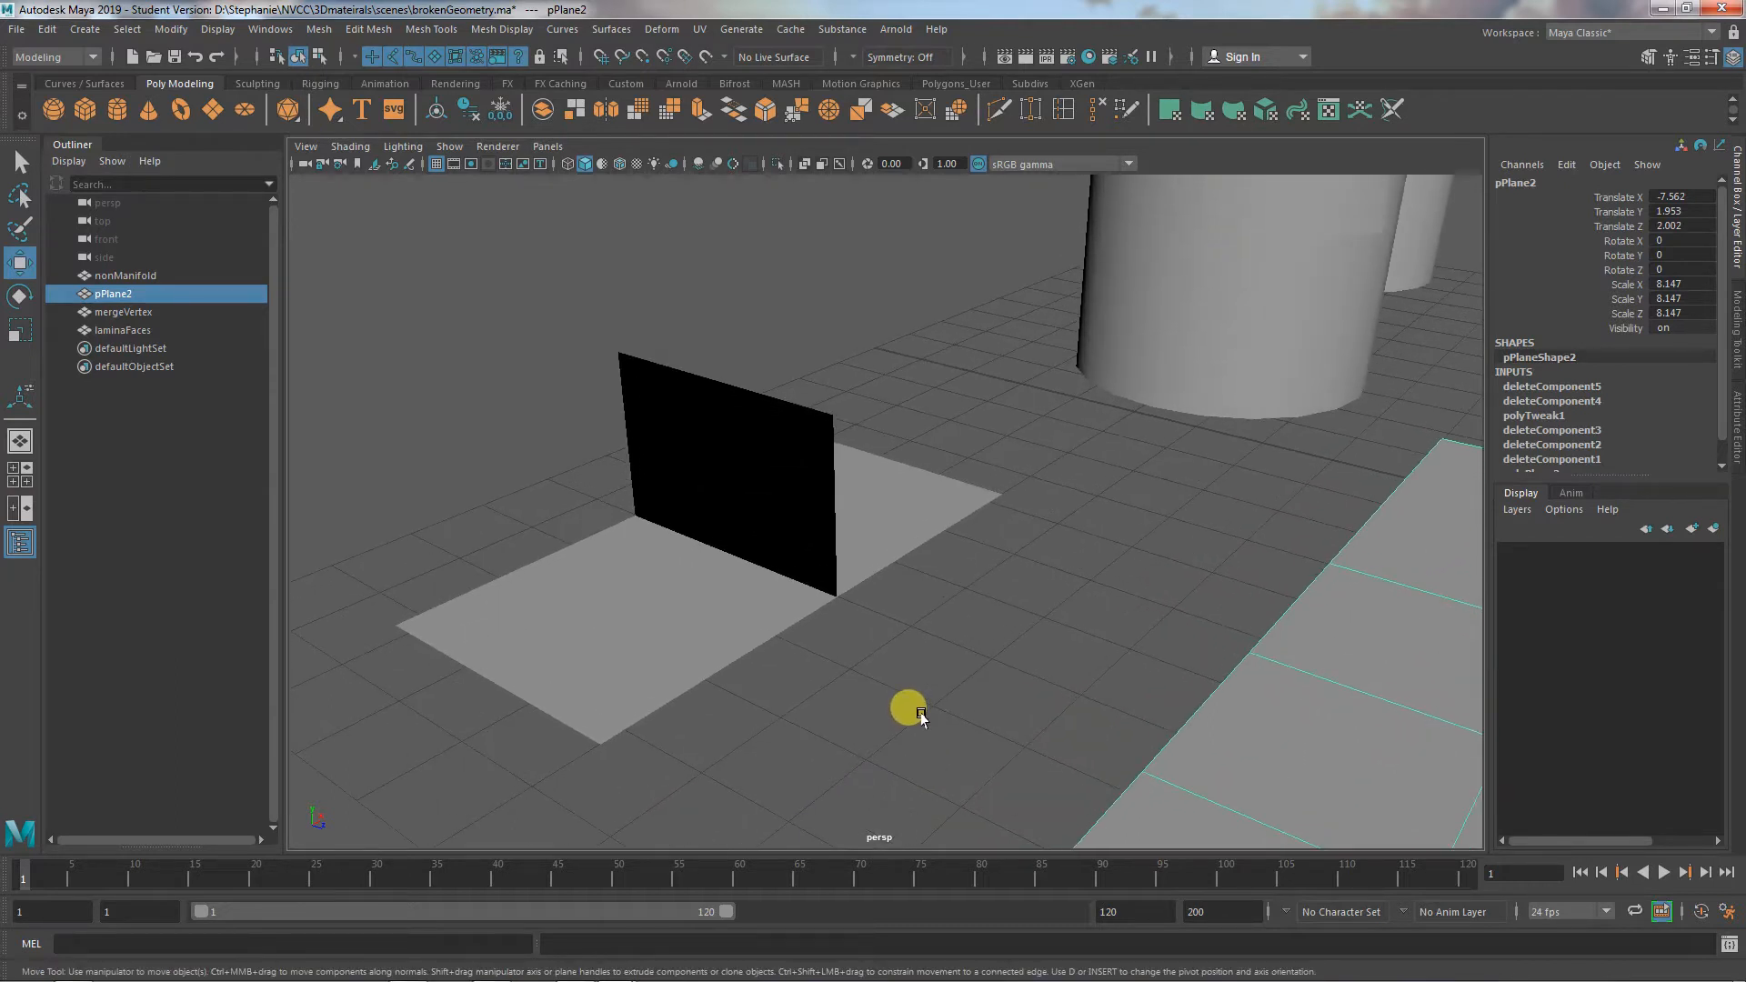
pyautogui.keyDown('alt'); pyautogui.moveTo(921, 714); pyautogui.dragTo(752, 604); pyautogui.keyUp('alt')
pyautogui.click(834, 582)
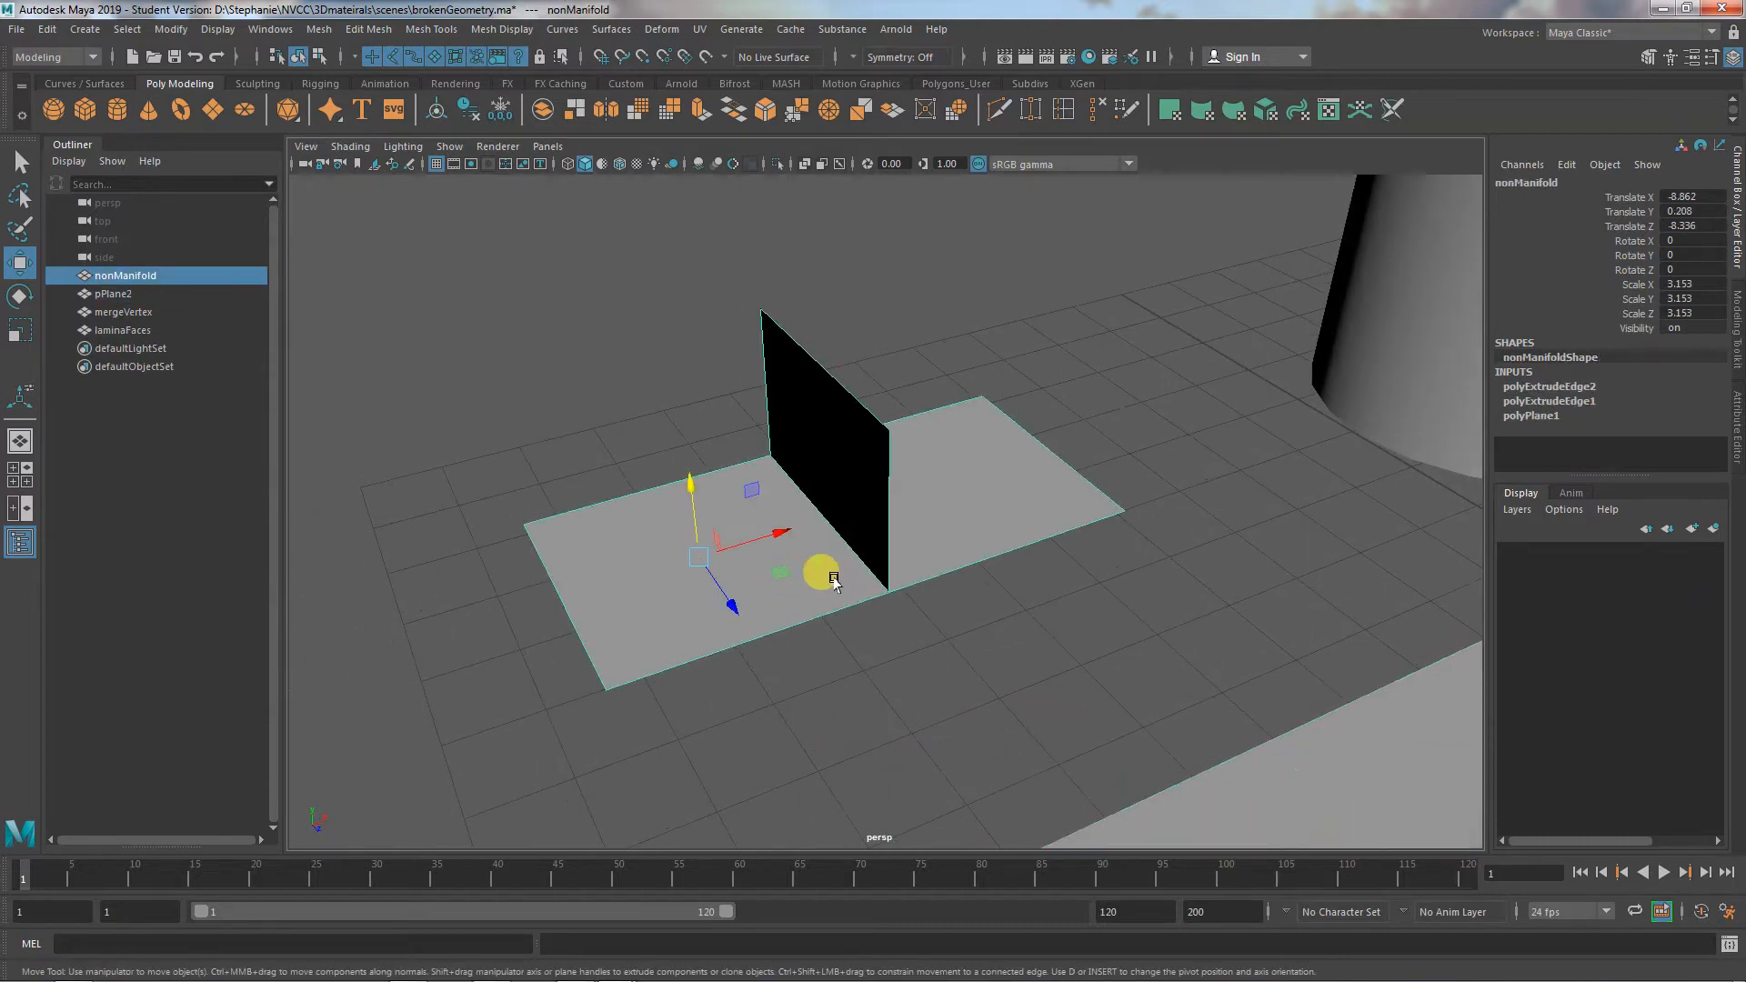
pyautogui.keyDown('alt'); pyautogui.moveTo(901, 626); pyautogui.dragTo(803, 576); pyautogui.keyUp('alt')
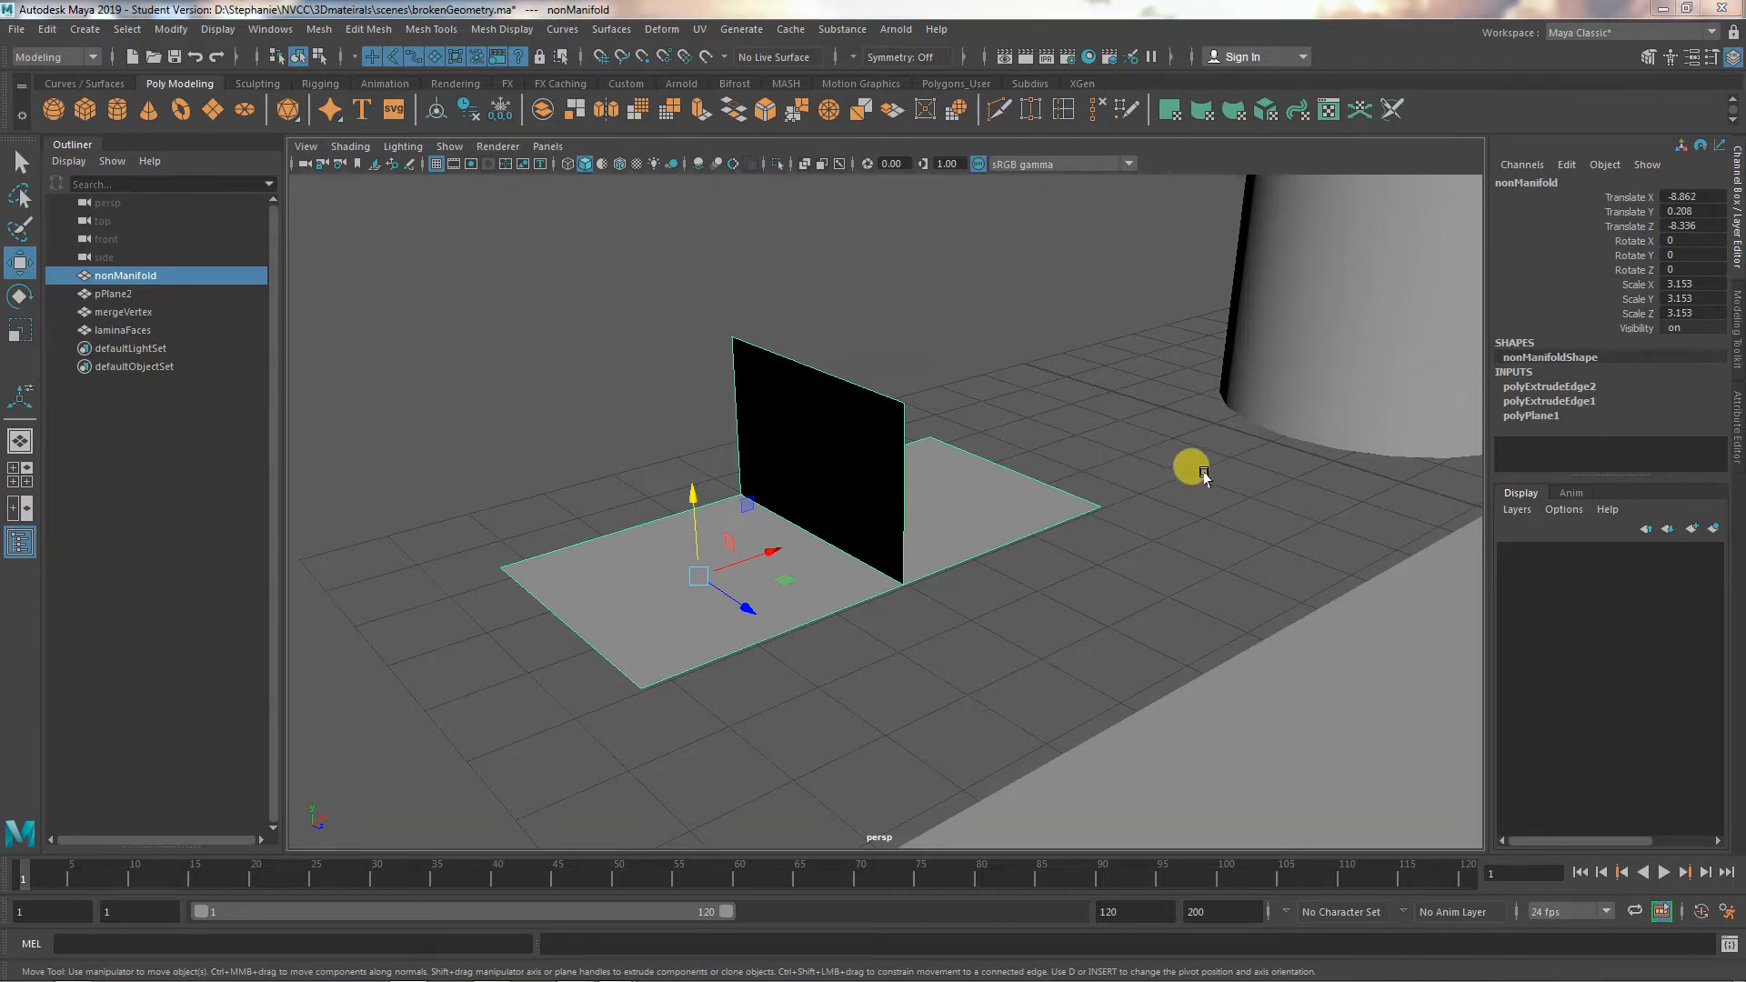
# Select the closed laminaFaces cylinder and then the open mergeVertex cylinder, and examine the mergeVertex cylinder from the front
pyautogui.keyDown('alt'); pyautogui.moveTo(1181, 468); pyautogui.dragTo(1018, 587); pyautogui.keyUp('alt')
pyautogui.keyDown('alt'); pyautogui.moveTo(1254, 590); pyautogui.dragTo(741, 551, button='middle'); pyautogui.keyUp('alt')
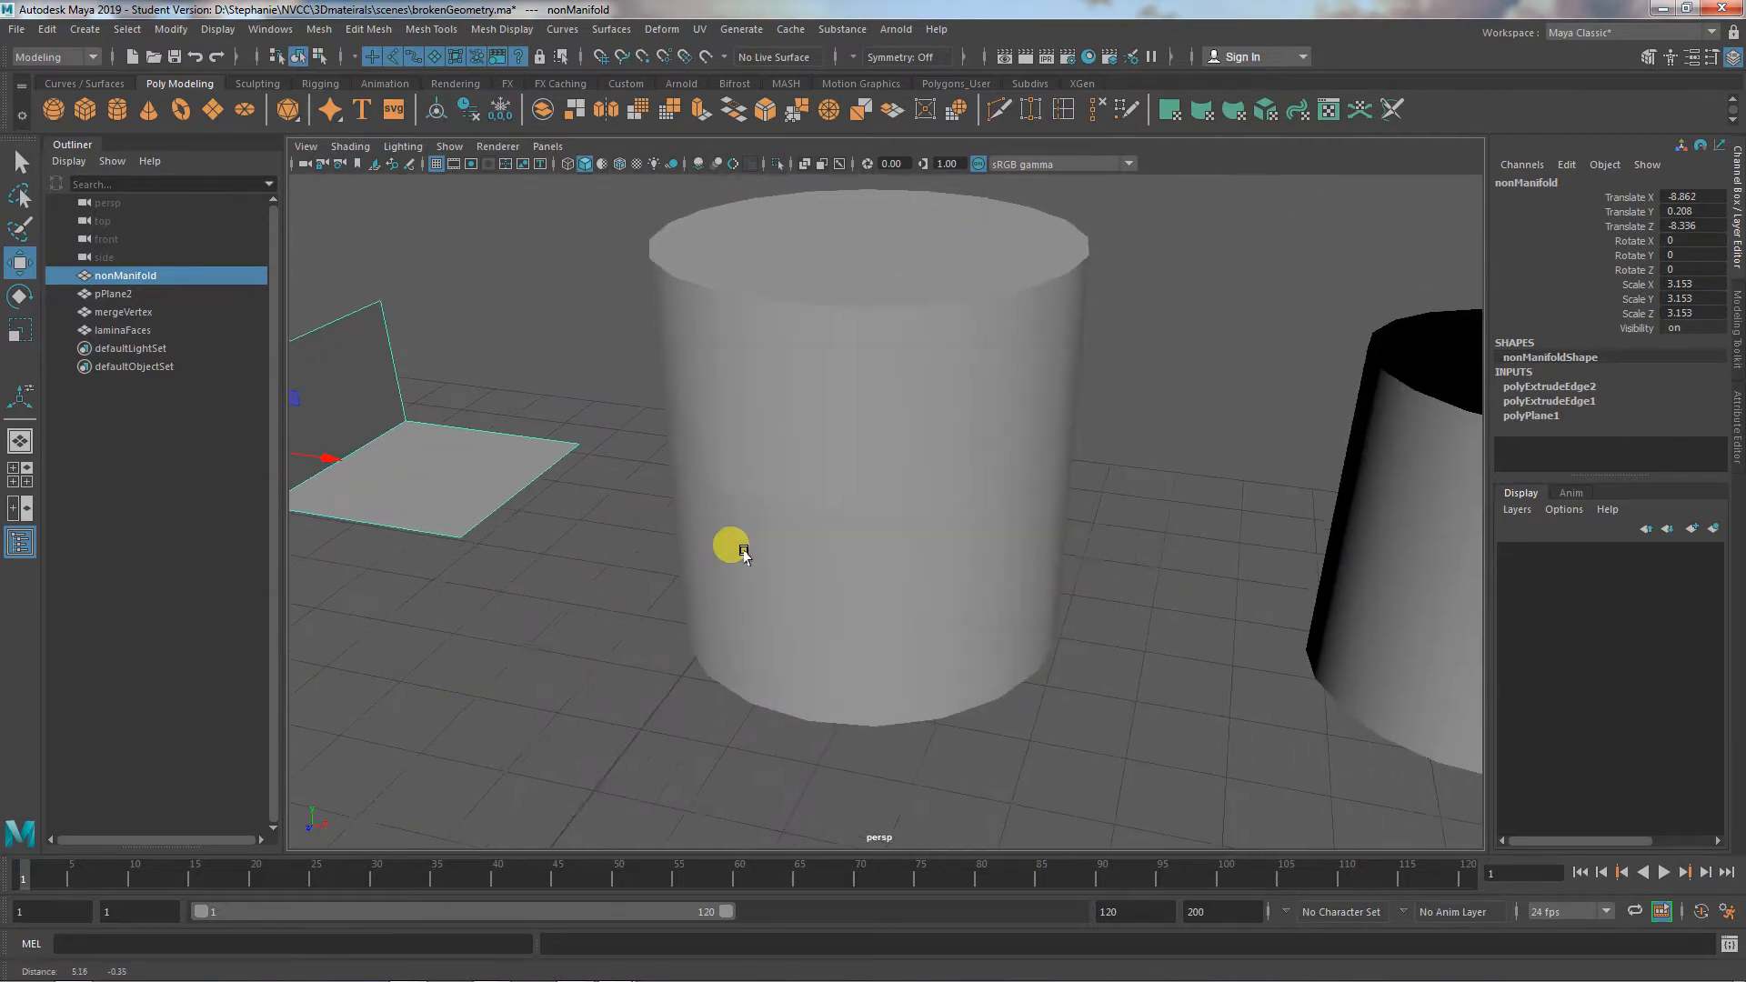
pyautogui.keyDown('alt'); pyautogui.moveTo(1000, 636); pyautogui.dragTo(1041, 571); pyautogui.keyUp('alt')
pyautogui.click(895, 509)
pyautogui.click(1442, 518)
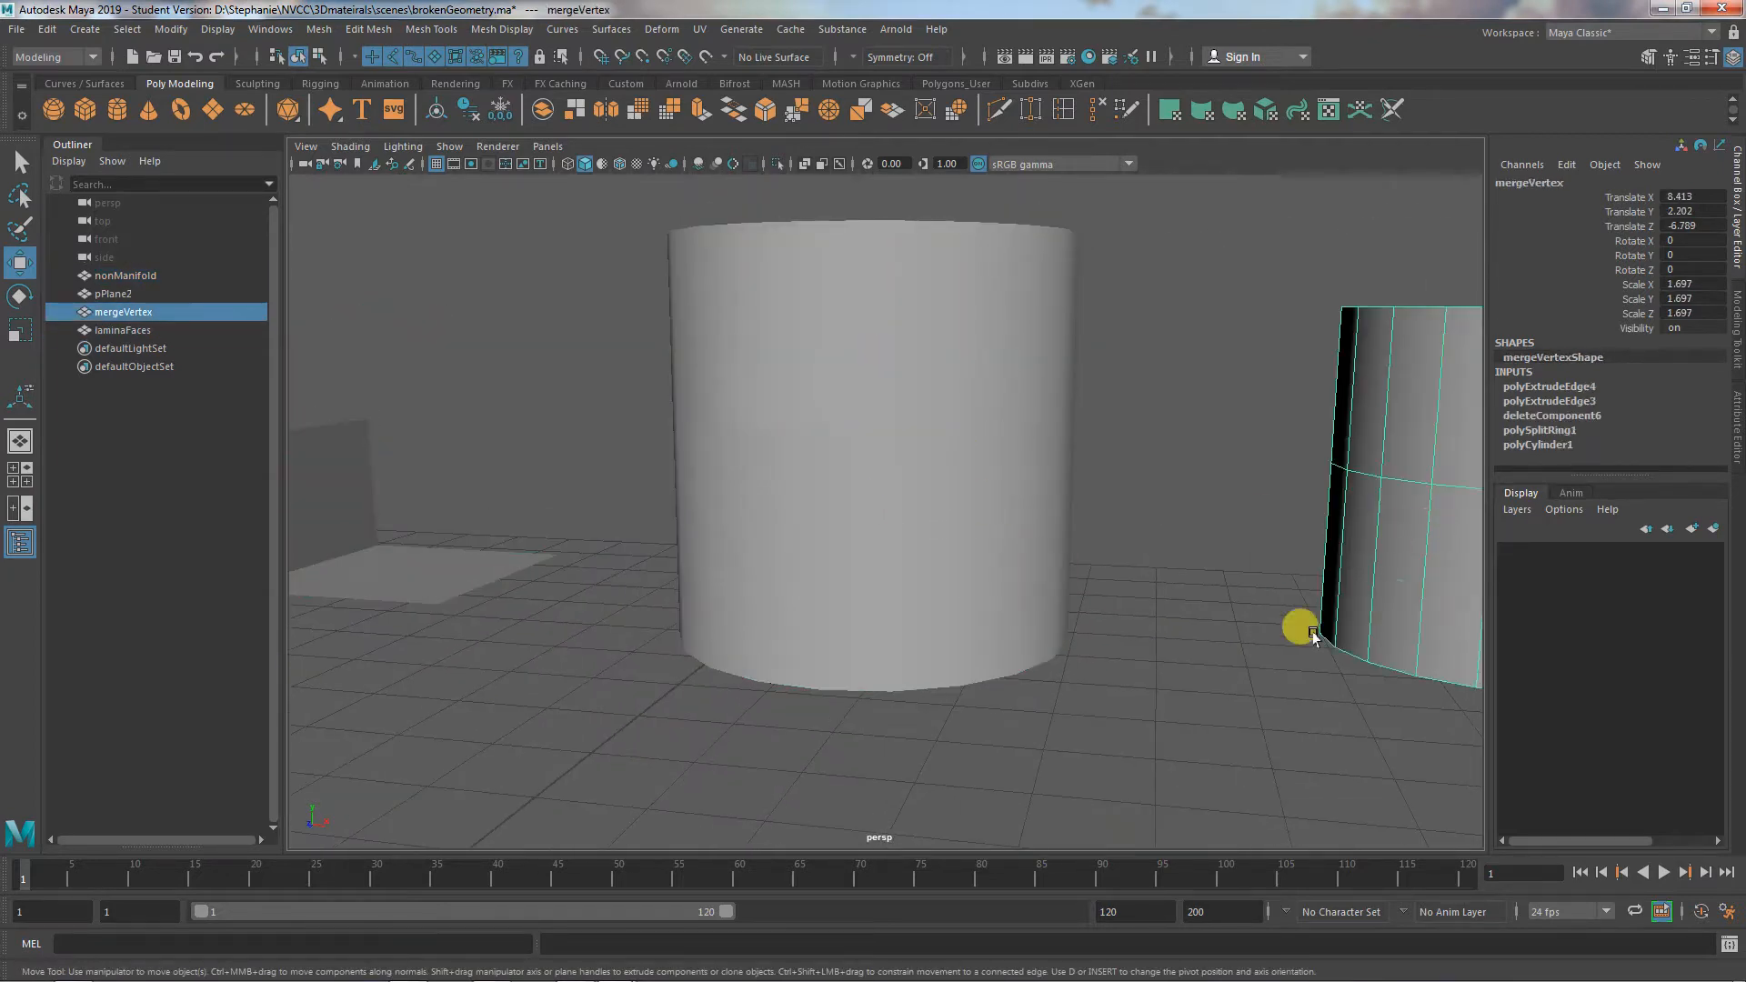
pyautogui.keyDown('alt'); pyautogui.moveTo(1298, 623); pyautogui.dragTo(1187, 684); pyautogui.keyUp('alt')
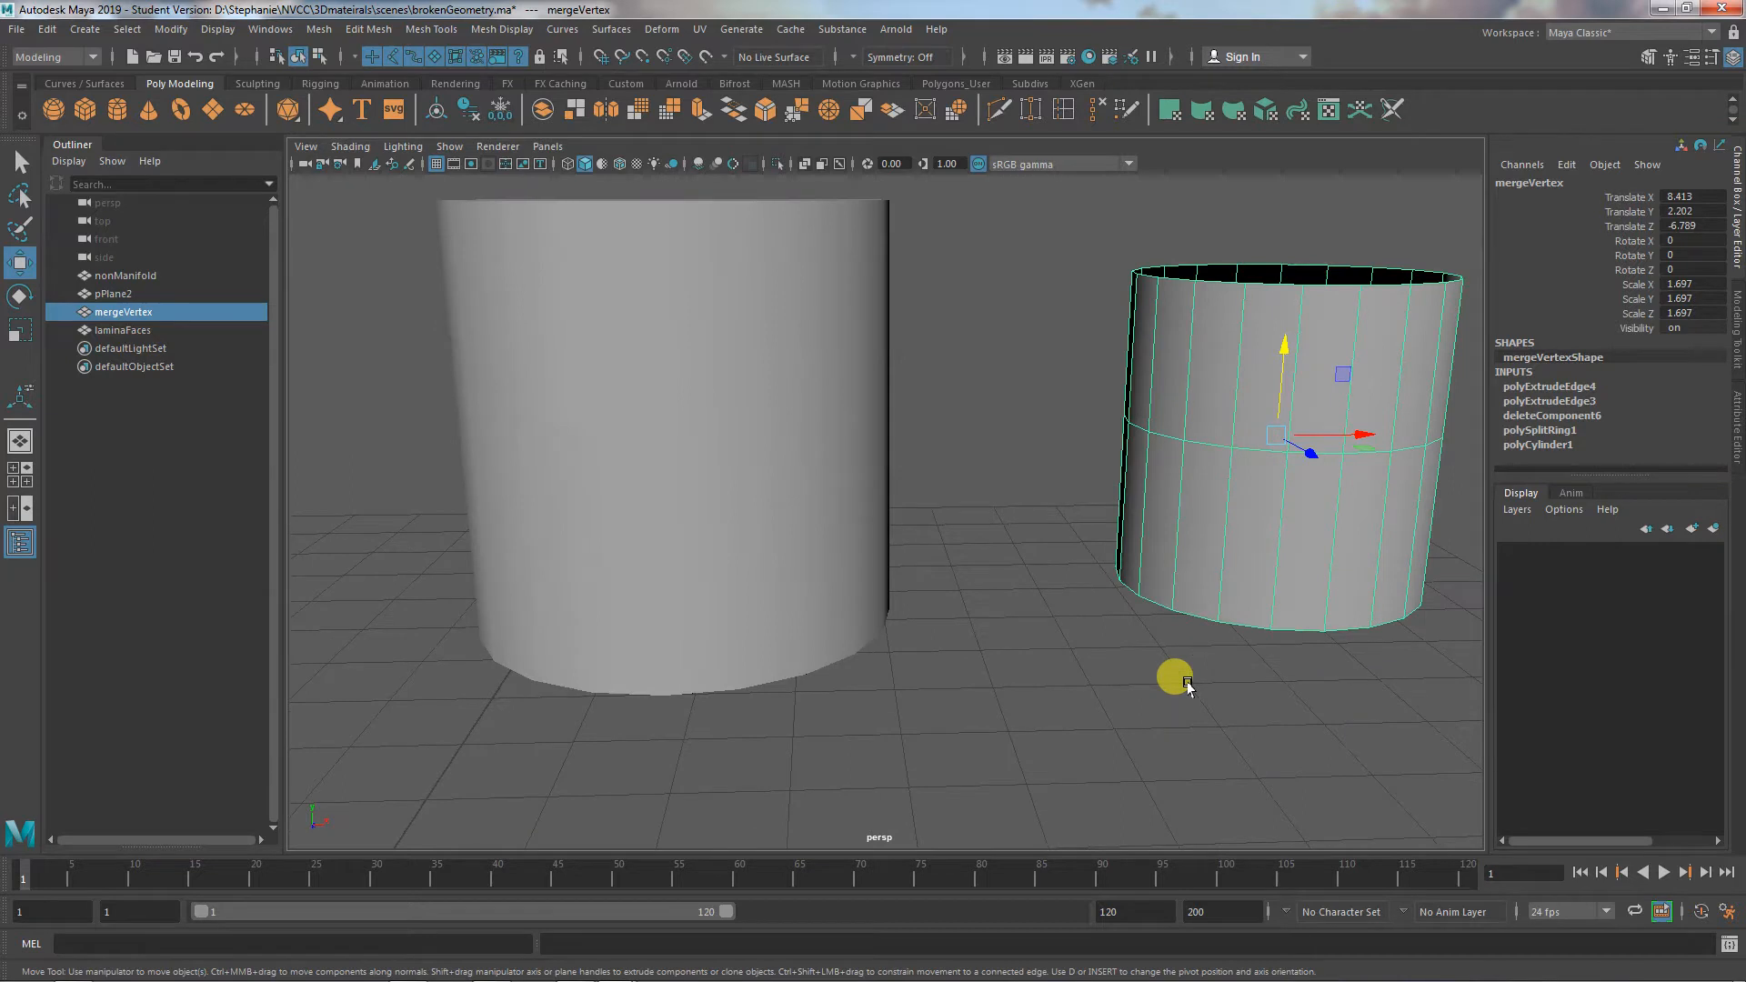
pyautogui.keyDown('alt'); pyautogui.moveTo(1298, 549); pyautogui.dragTo(844, 647); pyautogui.keyUp('alt')
# Pull the coincident vertices on the mergeVertex cylinder's middle ring apart, one upward and one downward, and inspect the gap
pyautogui.moveTo(829, 613); pyautogui.dragTo(759, 459, button='right')
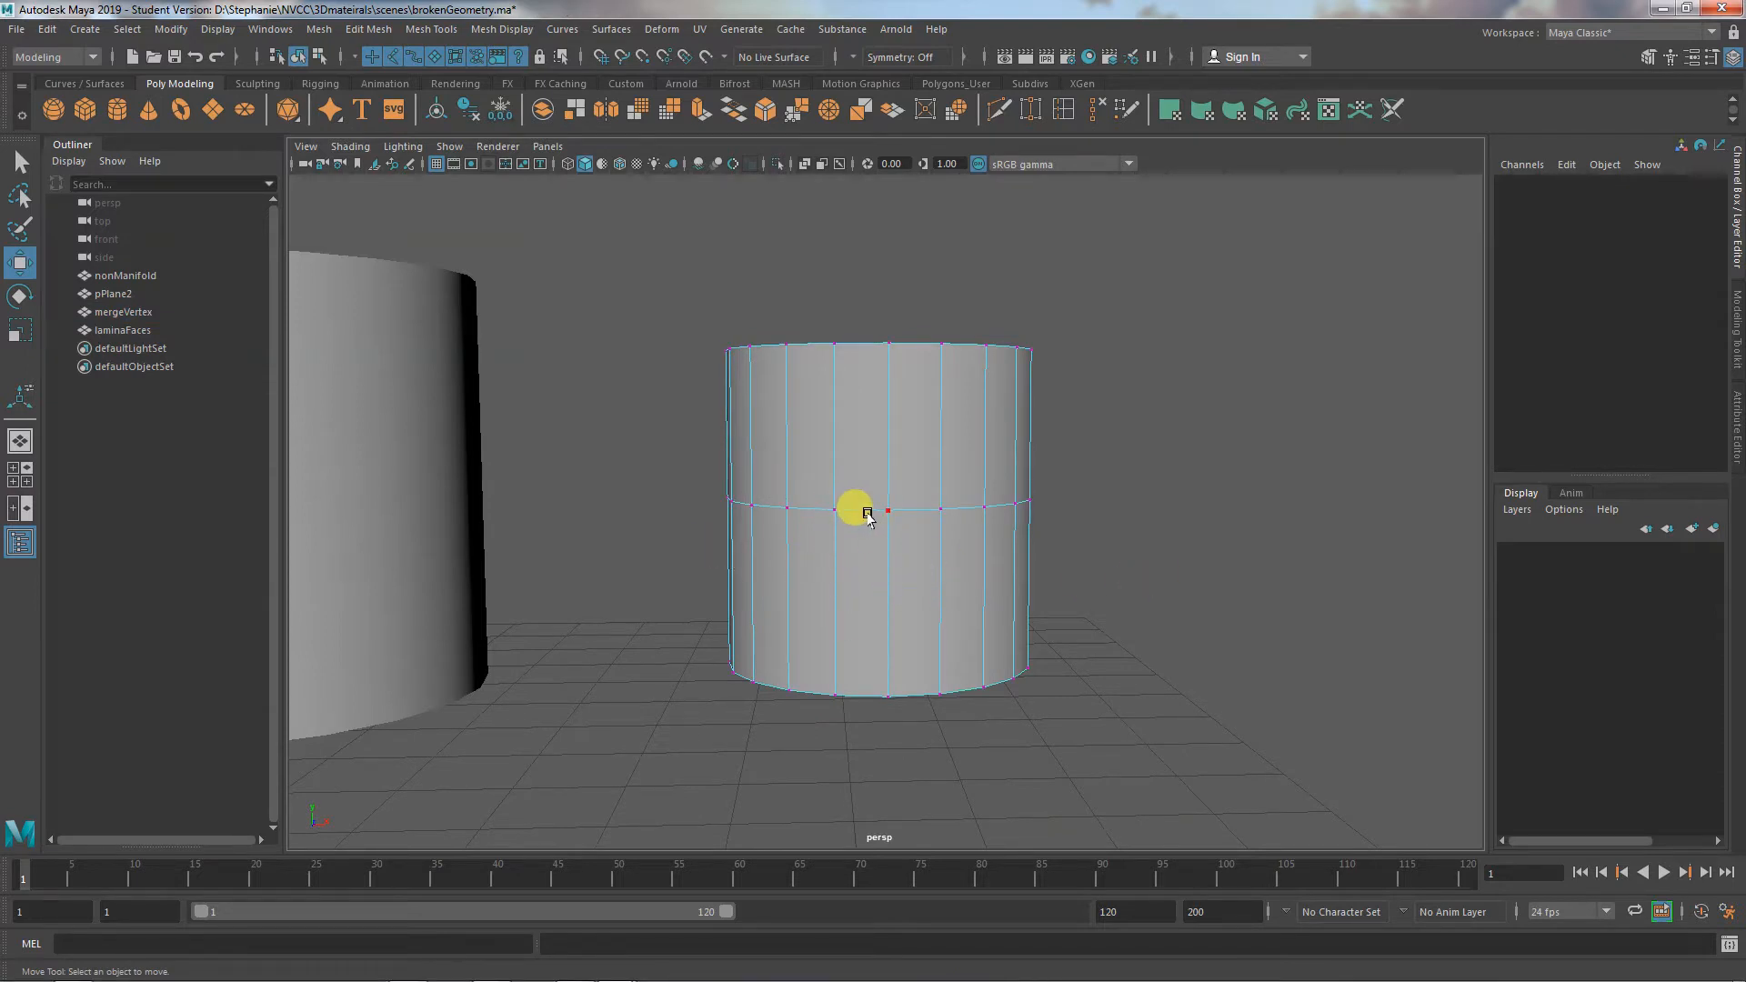
pyautogui.click(887, 509)
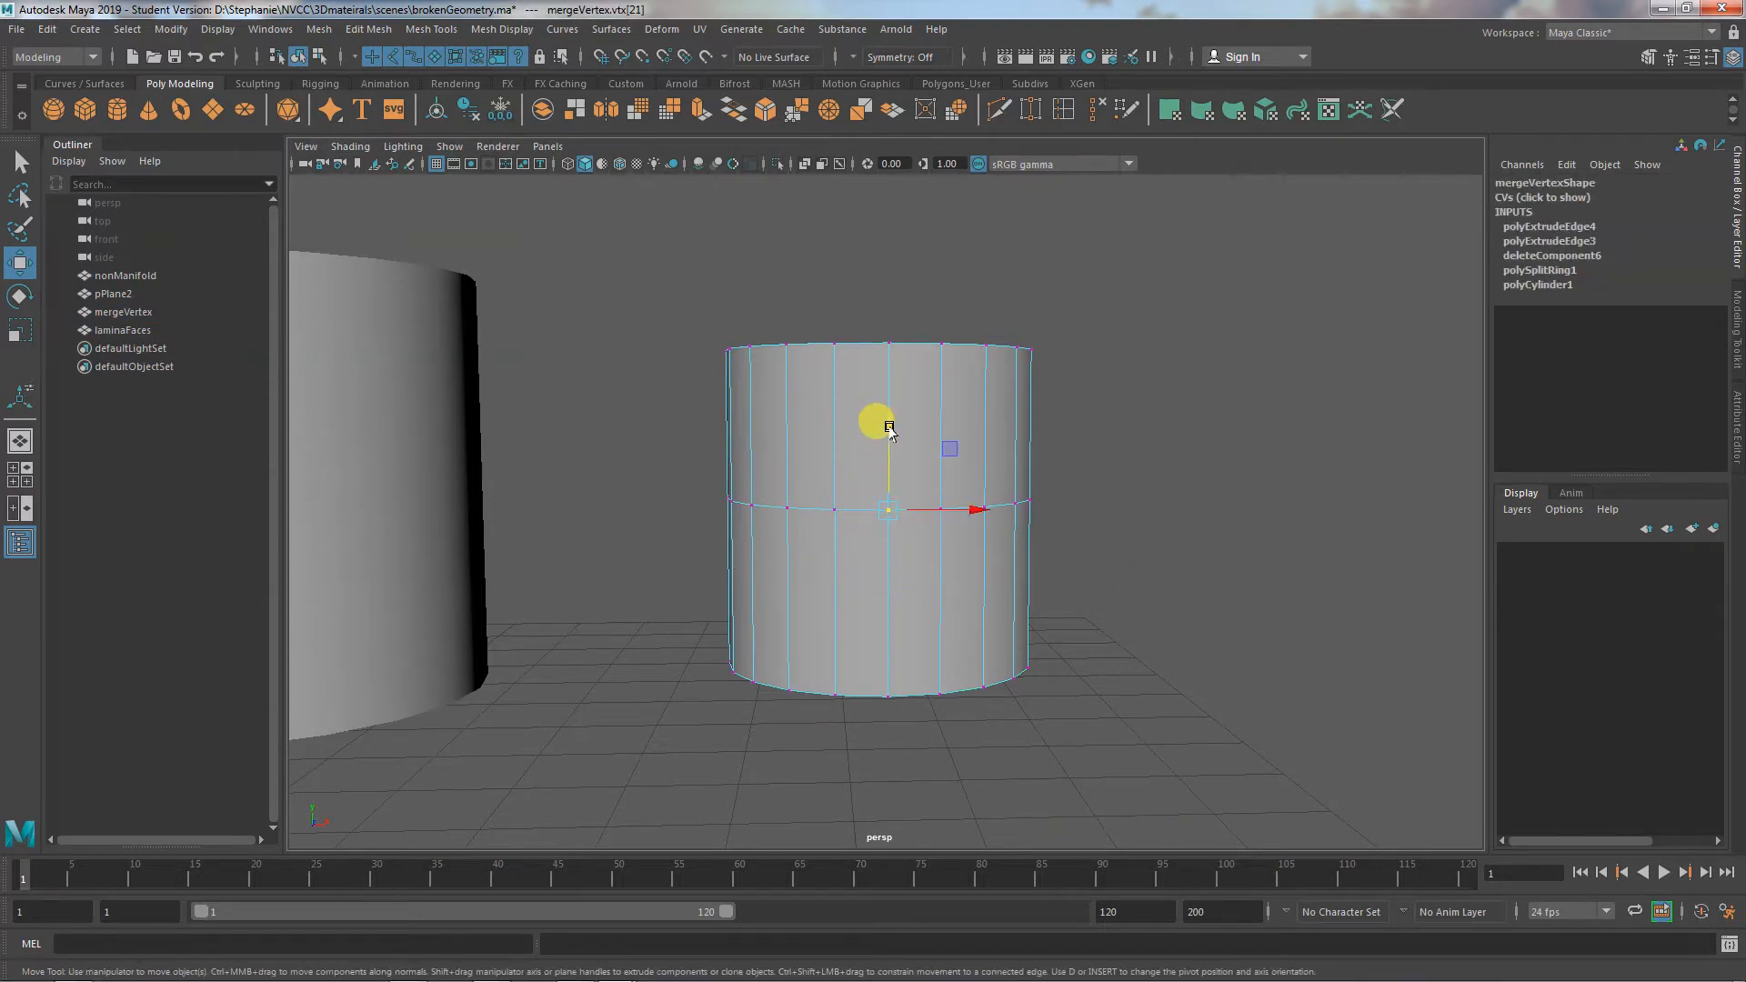
pyautogui.moveTo(890, 430); pyautogui.dragTo(889, 486)
pyautogui.keyDown('alt'); pyautogui.moveTo(912, 605); pyautogui.dragTo(978, 628); pyautogui.keyUp('alt')
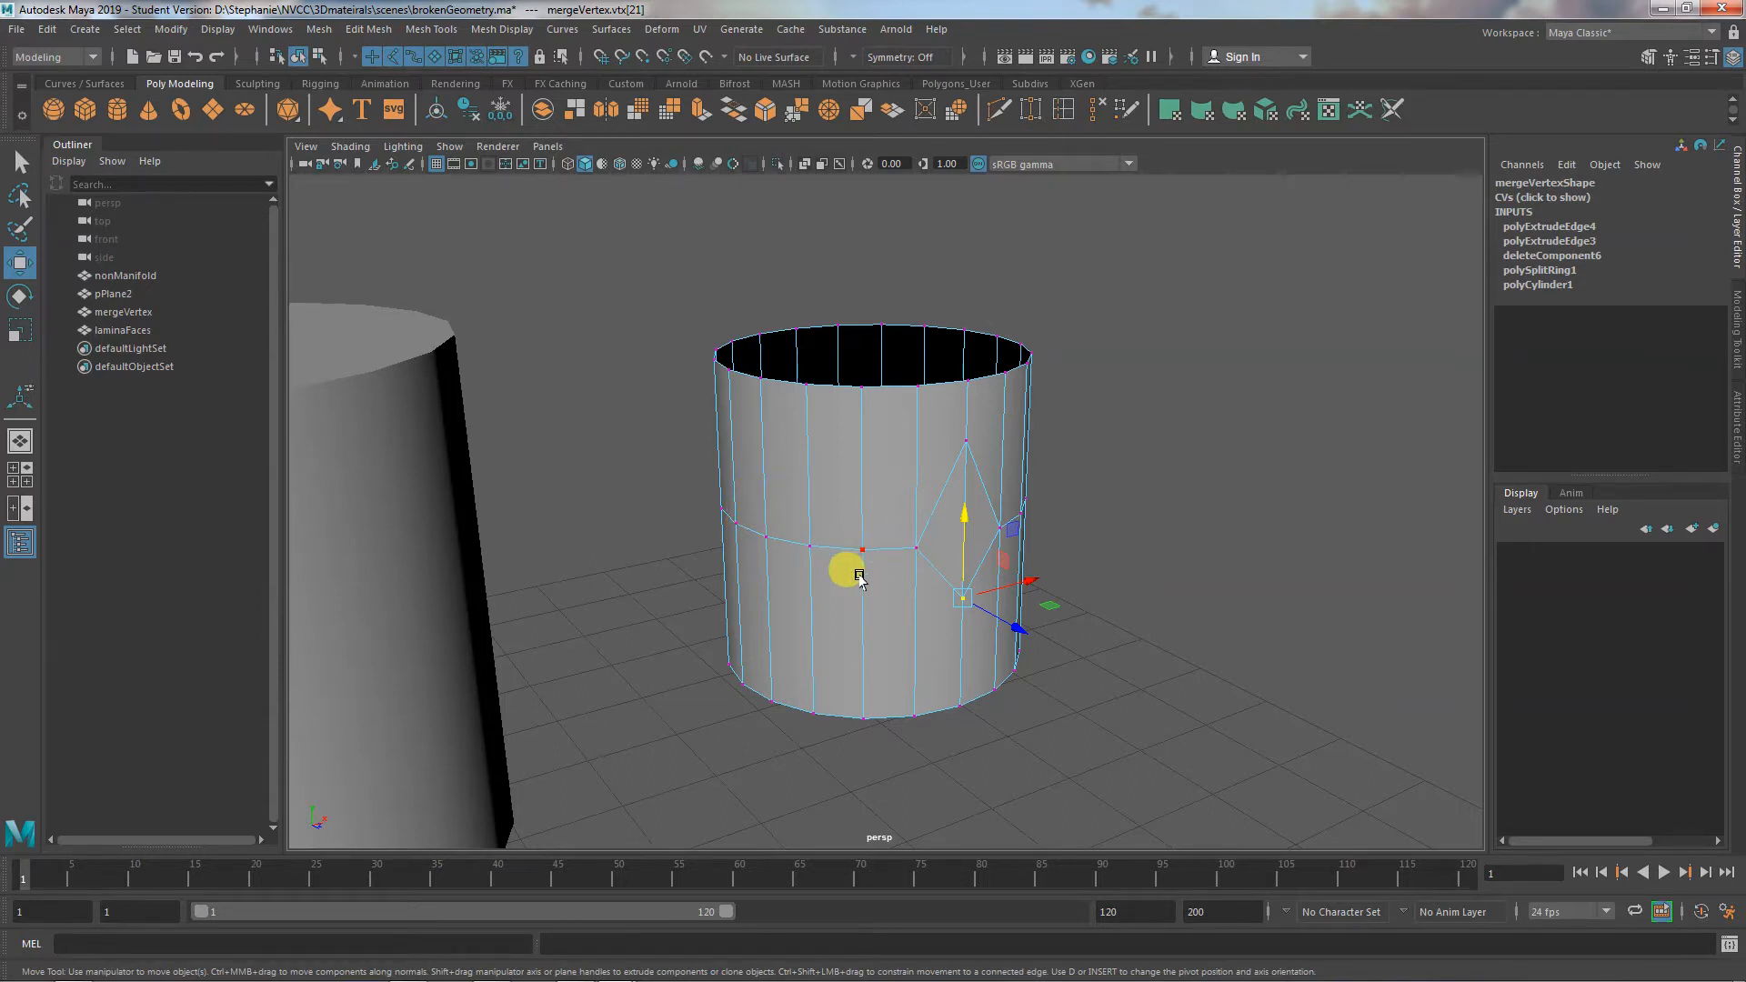
pyautogui.keyDown('alt'); pyautogui.moveTo(857, 573); pyautogui.dragTo(1083, 600, button='right'); pyautogui.keyUp('alt')
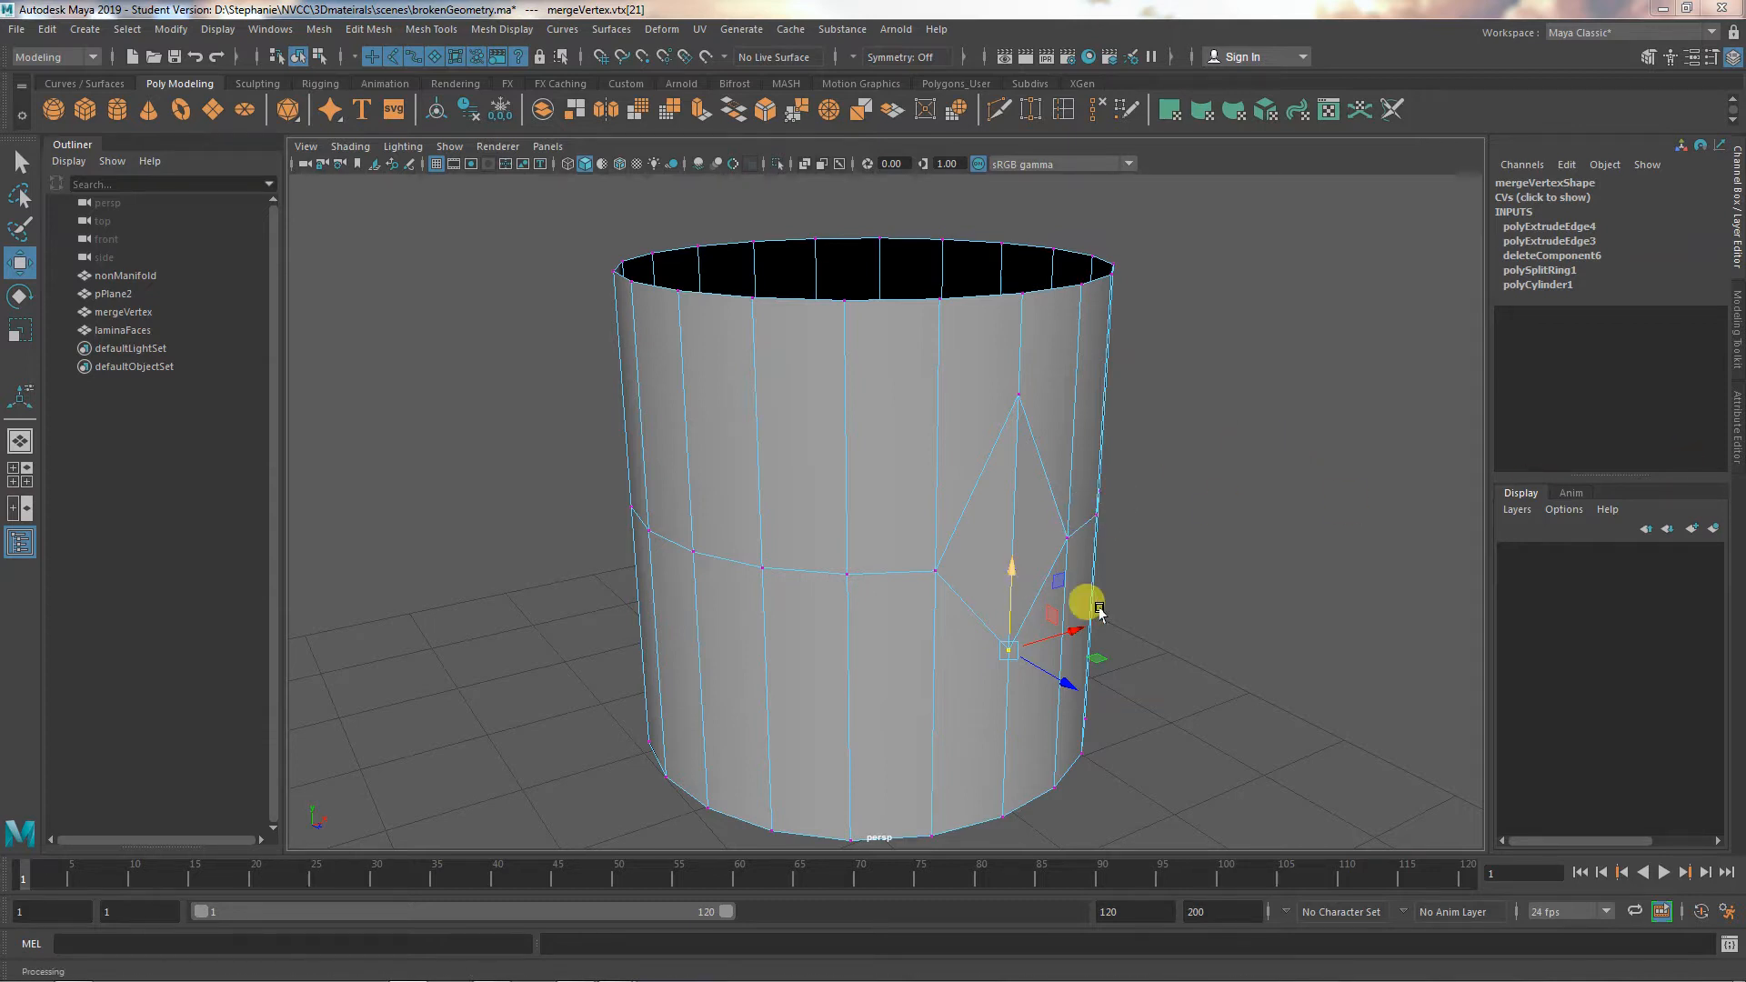
pyautogui.keyDown('alt'); pyautogui.moveTo(1095, 607); pyautogui.dragTo(889, 624); pyautogui.keyUp('alt')
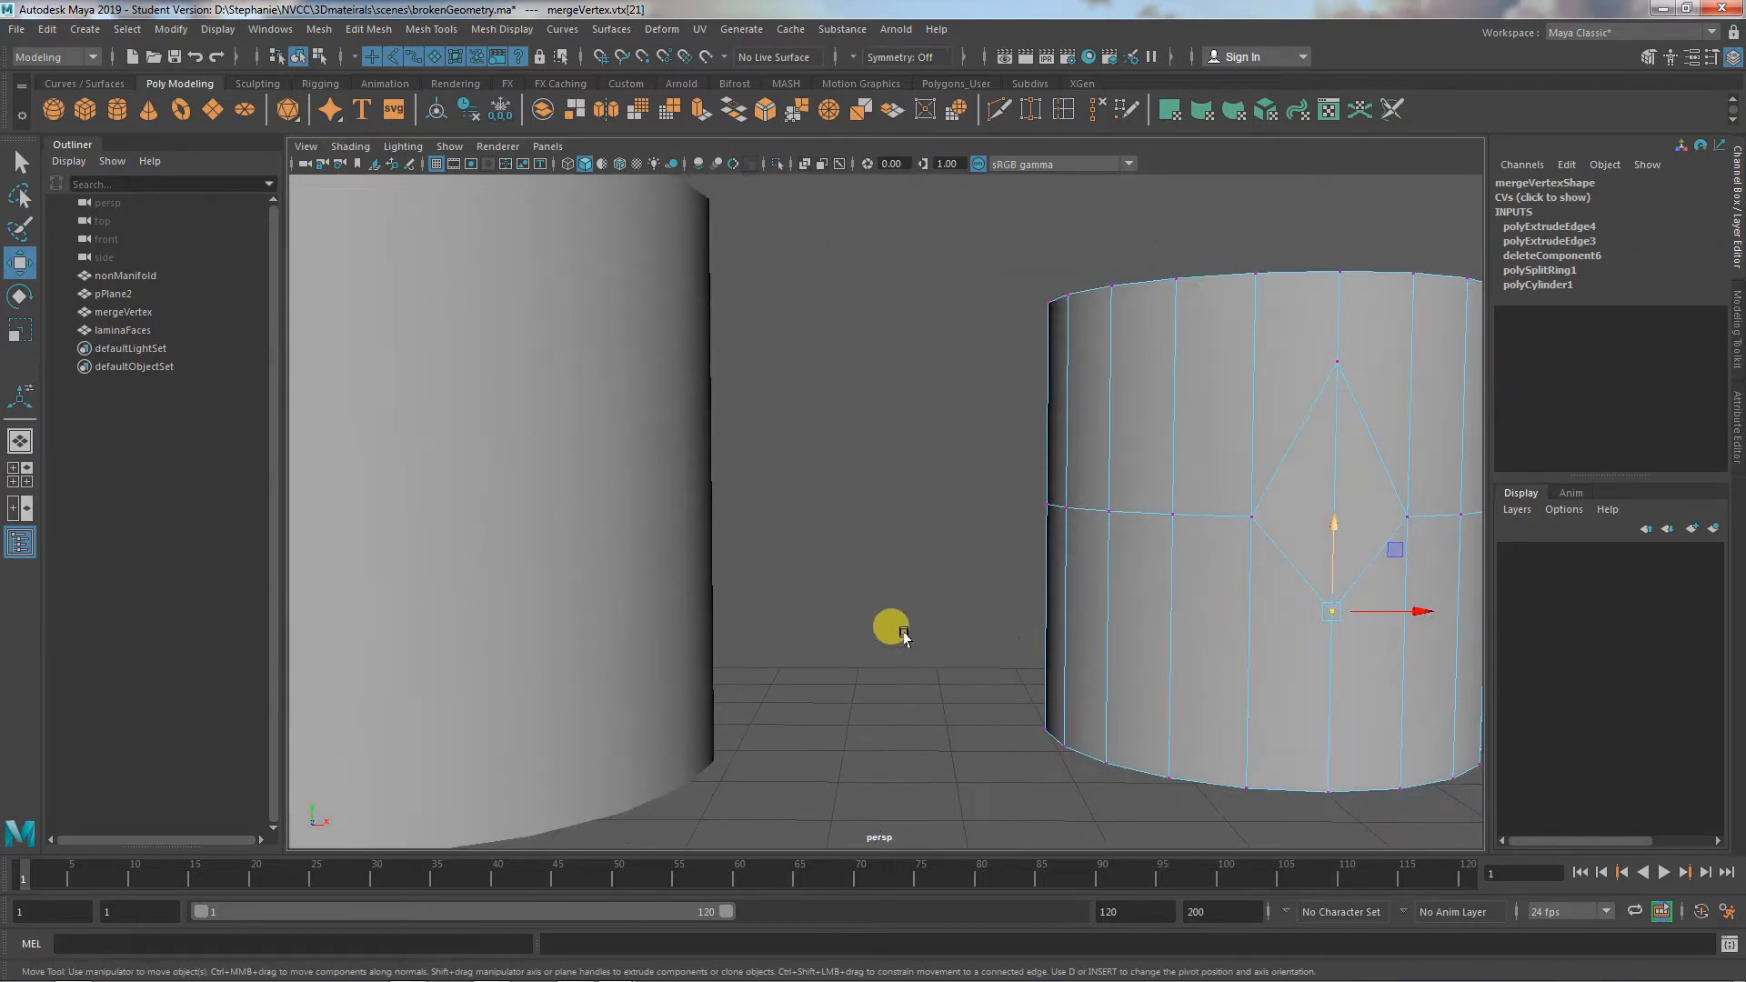
# Select a face on the lower half of the laminaFaces cylinder and pull it outward, inspecting the protrusion
pyautogui.keyDown('alt'); pyautogui.moveTo(888, 624); pyautogui.dragTo(1219, 534, button='right'); pyautogui.keyUp('alt')
pyautogui.click(791, 515)
pyautogui.keyDown('alt'); pyautogui.moveTo(791, 515); pyautogui.dragTo(768, 461); pyautogui.keyUp('alt')
pyautogui.moveTo(779, 455); pyautogui.dragTo(802, 501, button='right')
pyautogui.click(802, 502)
pyautogui.keyDown('alt'); pyautogui.moveTo(801, 501); pyautogui.dragTo(526, 553); pyautogui.keyUp('alt')
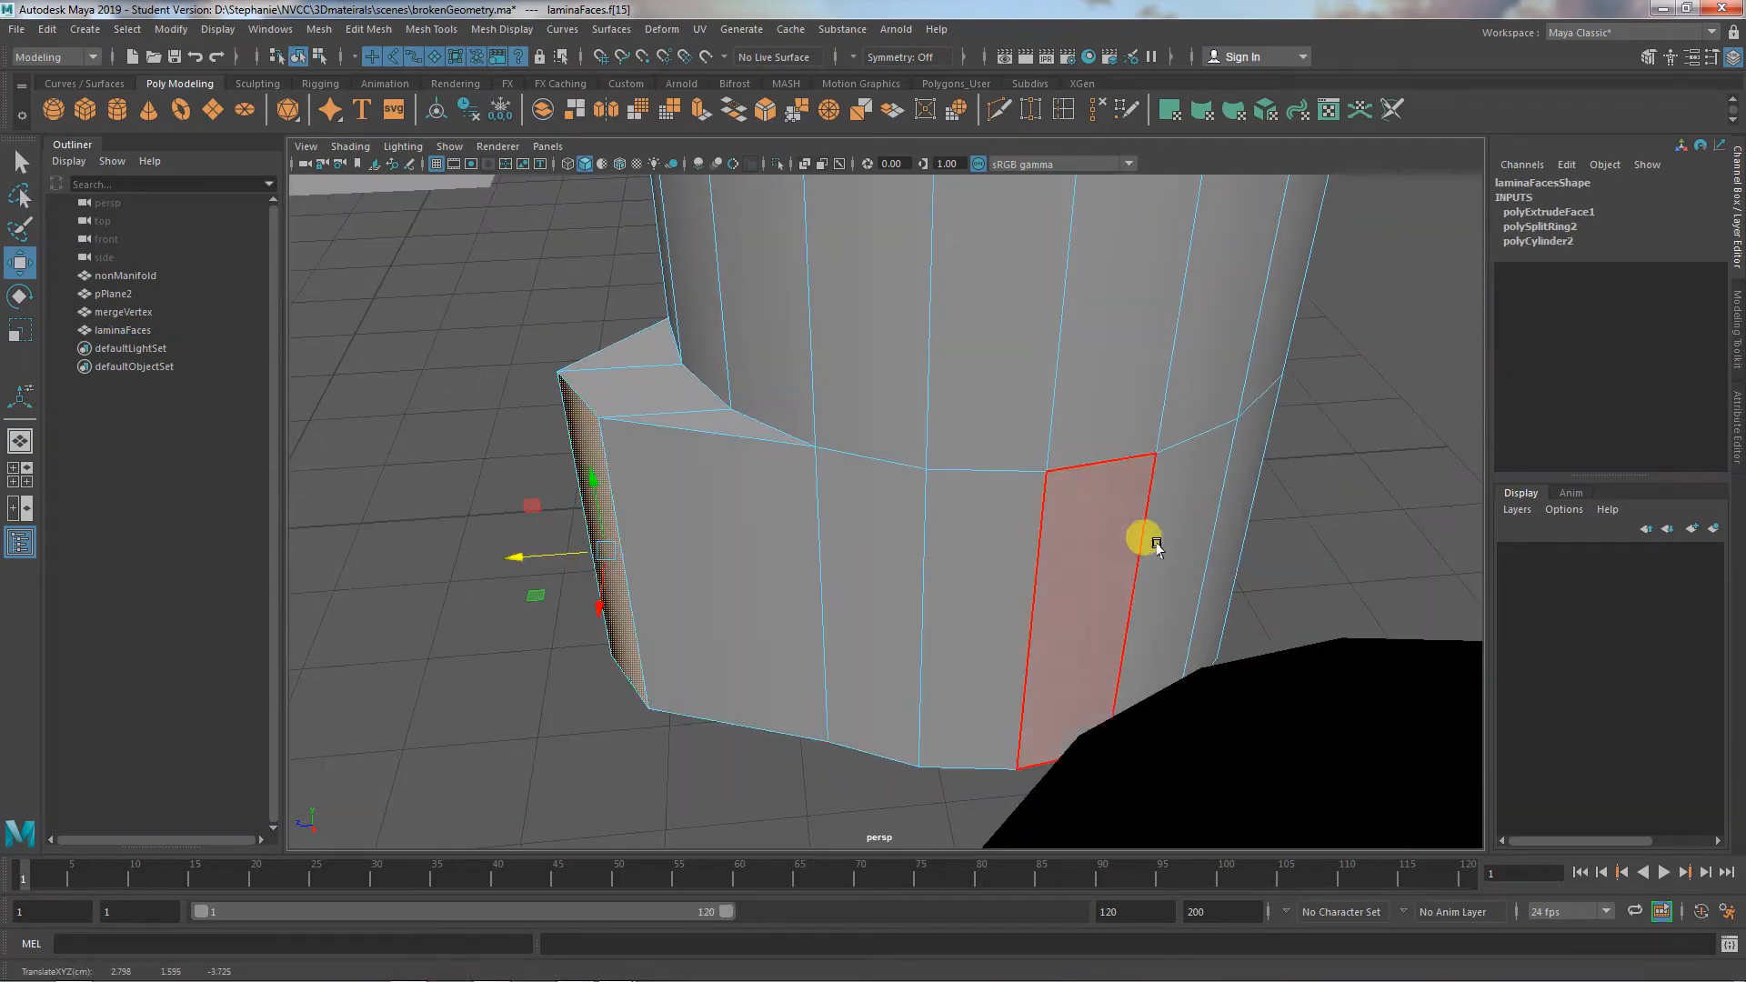
pyautogui.keyDown('alt'); pyautogui.moveTo(760, 506); pyautogui.dragTo(1151, 509); pyautogui.keyUp('alt')
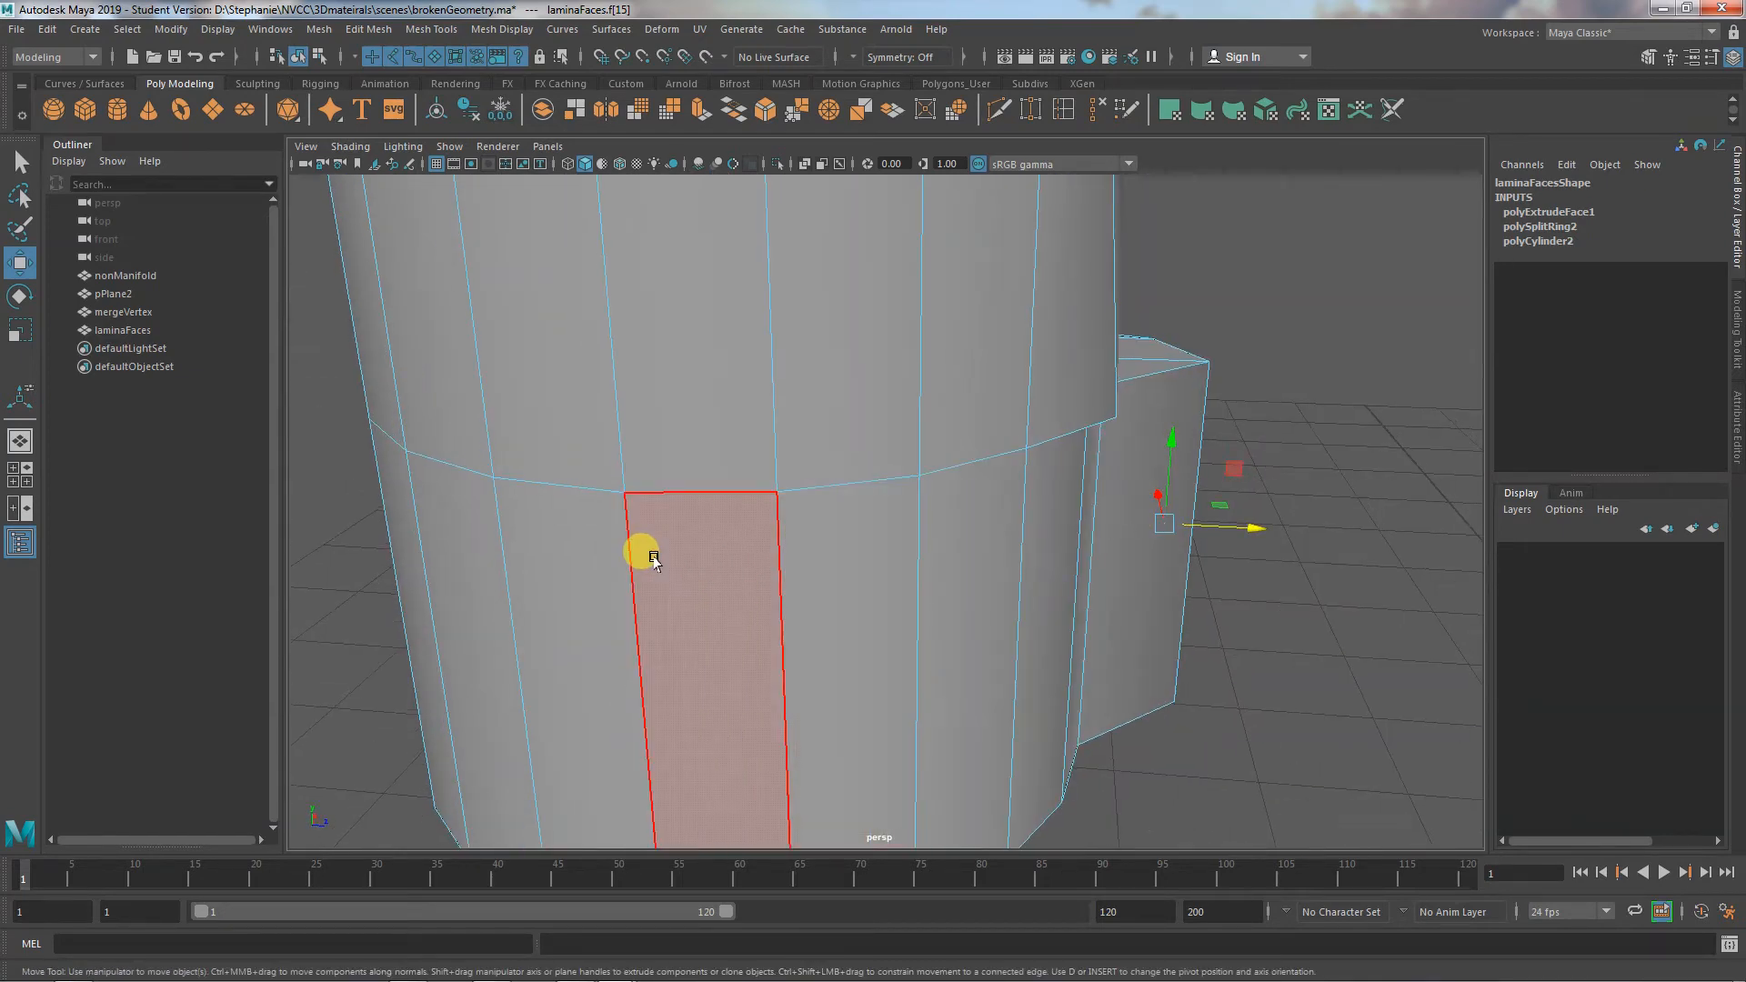
# Separate the stacked vertices on the laminaFaces cylinder's middle edge ring vertically, and inspect the overlapping faces from the side and below
pyautogui.moveTo(778, 497); pyautogui.dragTo(682, 466, button='right')
pyautogui.moveTo(774, 409); pyautogui.dragTo(770, 325)
pyautogui.click(774, 491)
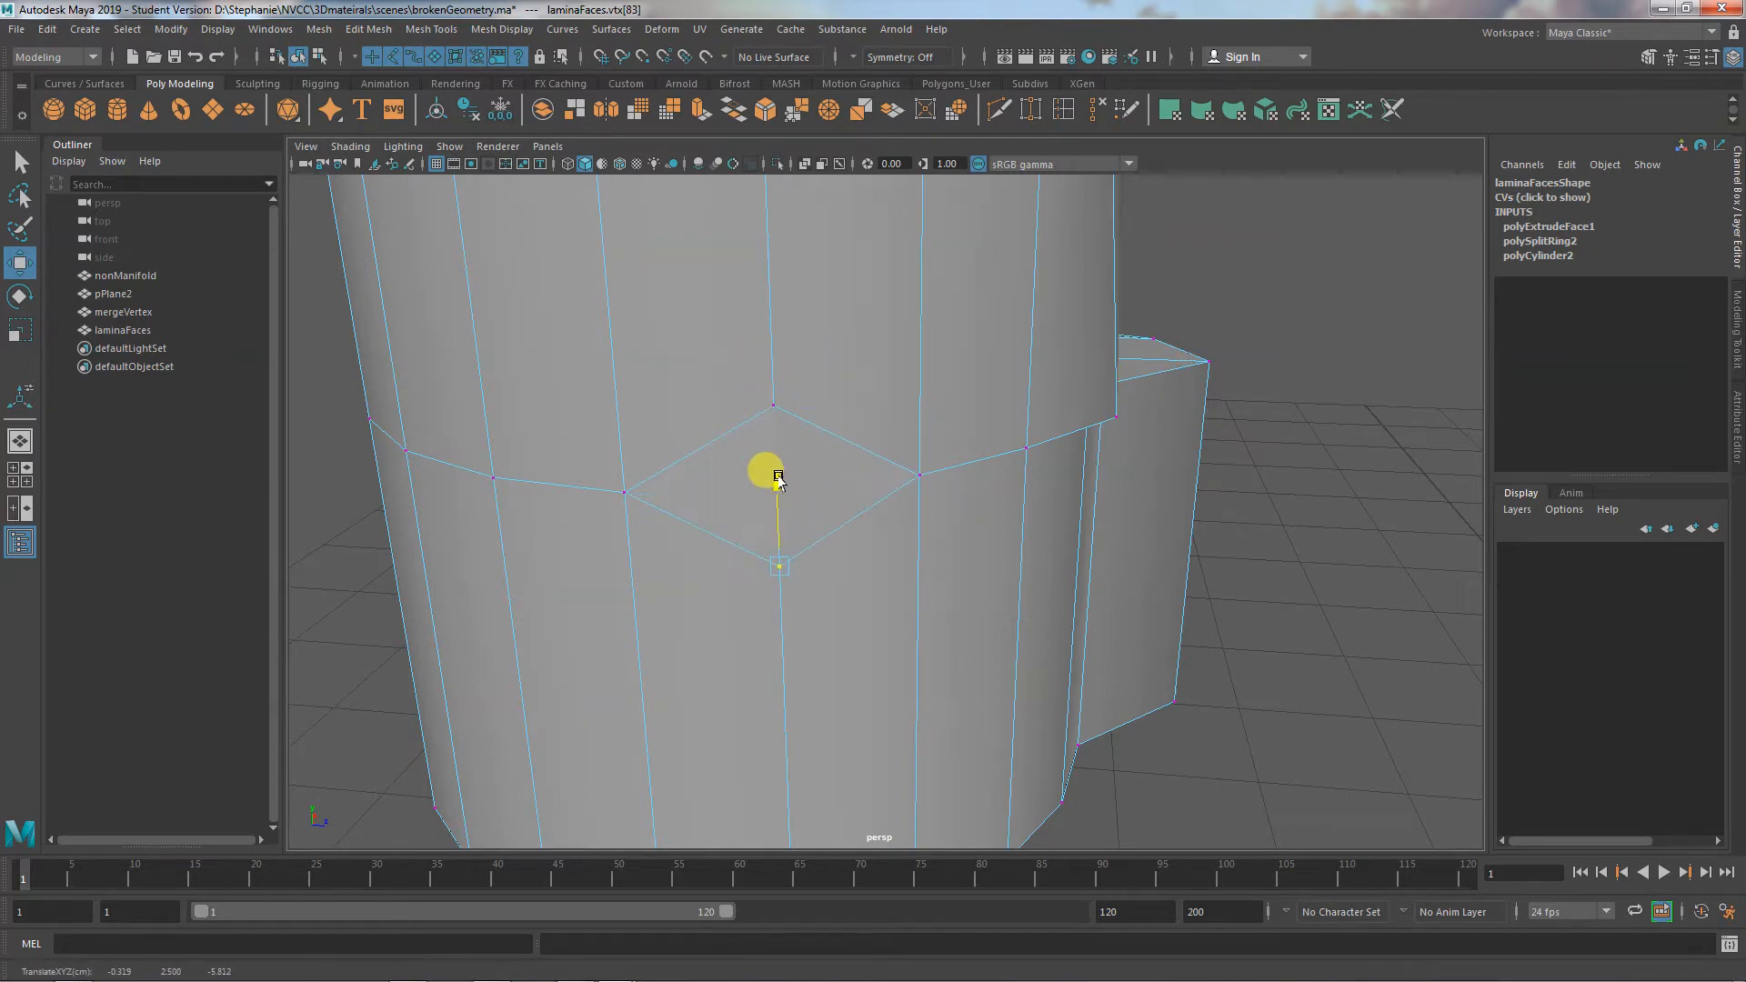
pyautogui.keyDown('alt'); pyautogui.moveTo(857, 612); pyautogui.dragTo(728, 619); pyautogui.keyUp('alt')
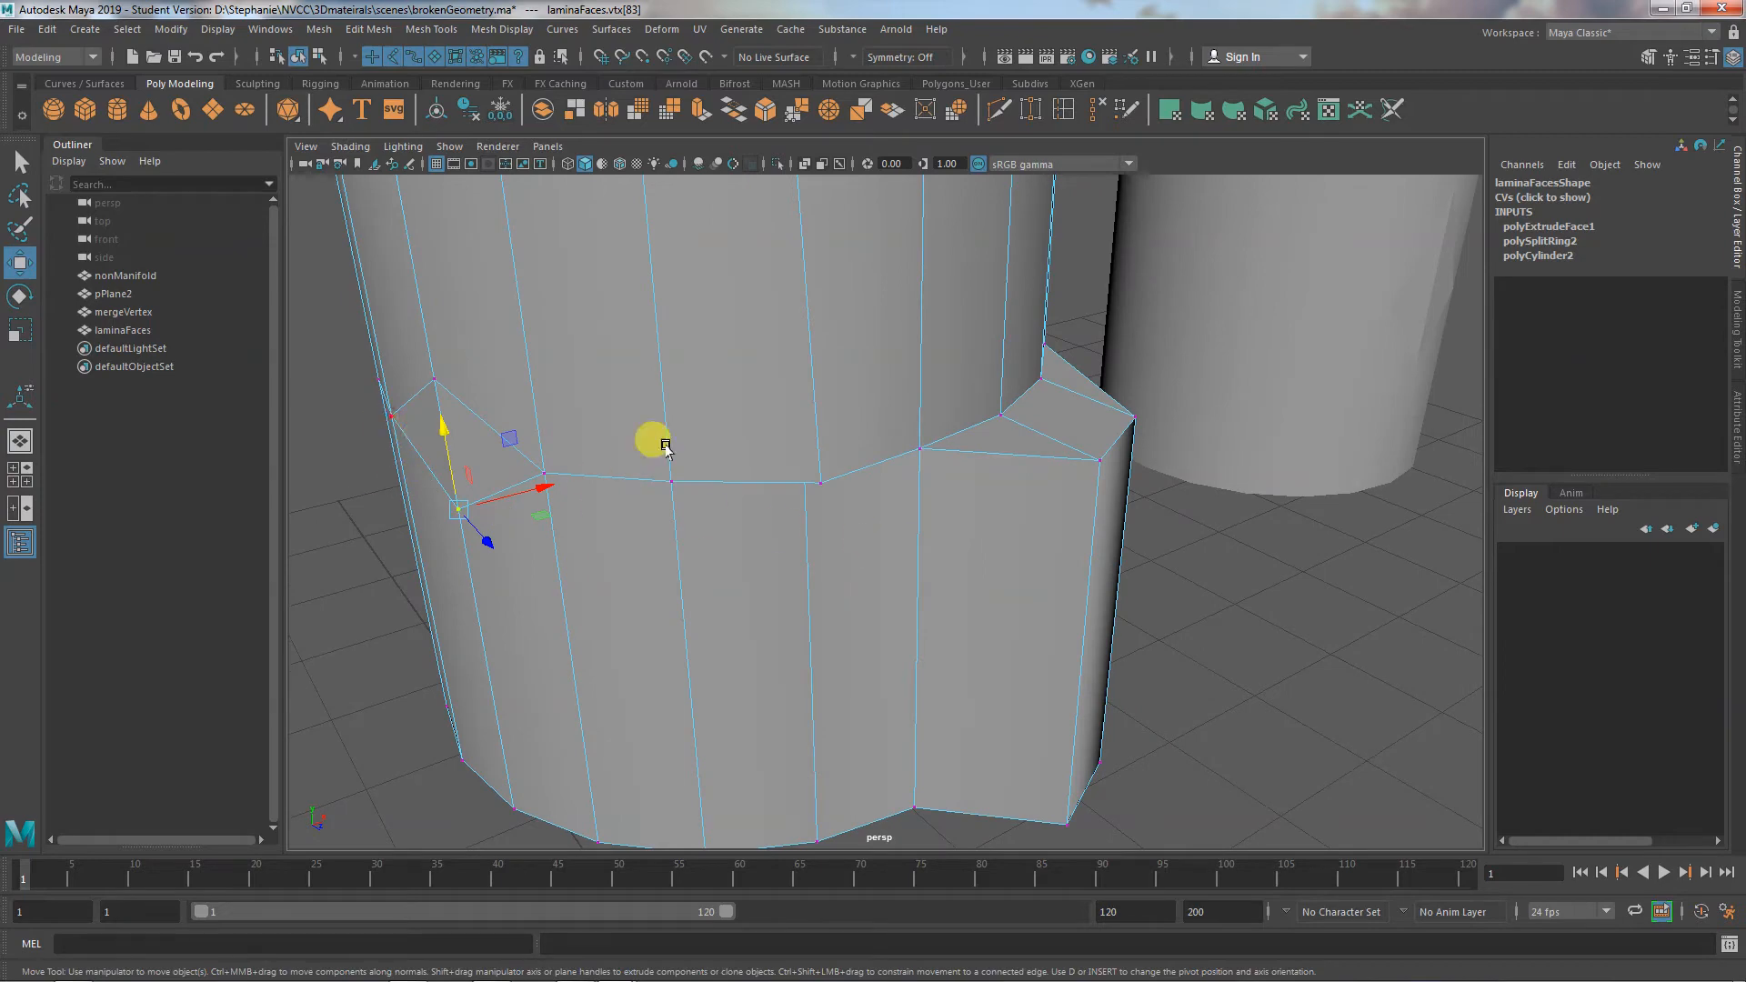
pyautogui.keyDown('alt'); pyautogui.moveTo(418, 539); pyautogui.dragTo(519, 509); pyautogui.keyUp('alt')
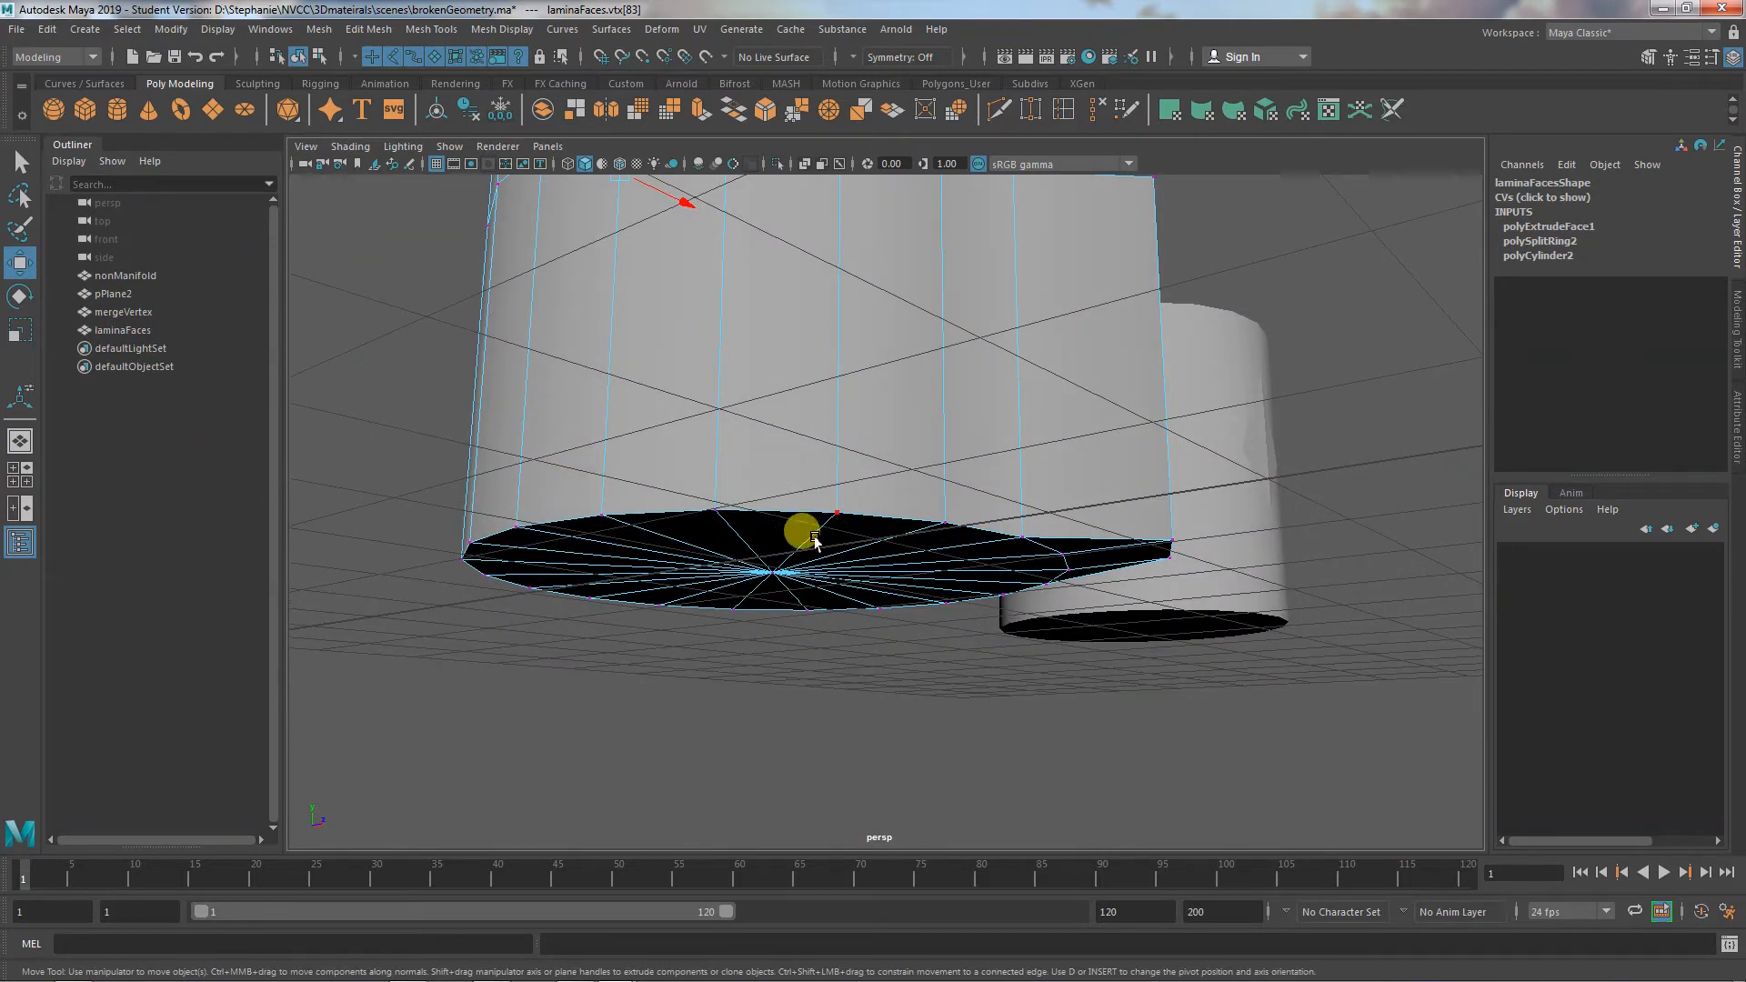
pyautogui.keyDown('alt'); pyautogui.moveTo(733, 507); pyautogui.dragTo(705, 581); pyautogui.keyUp('alt')
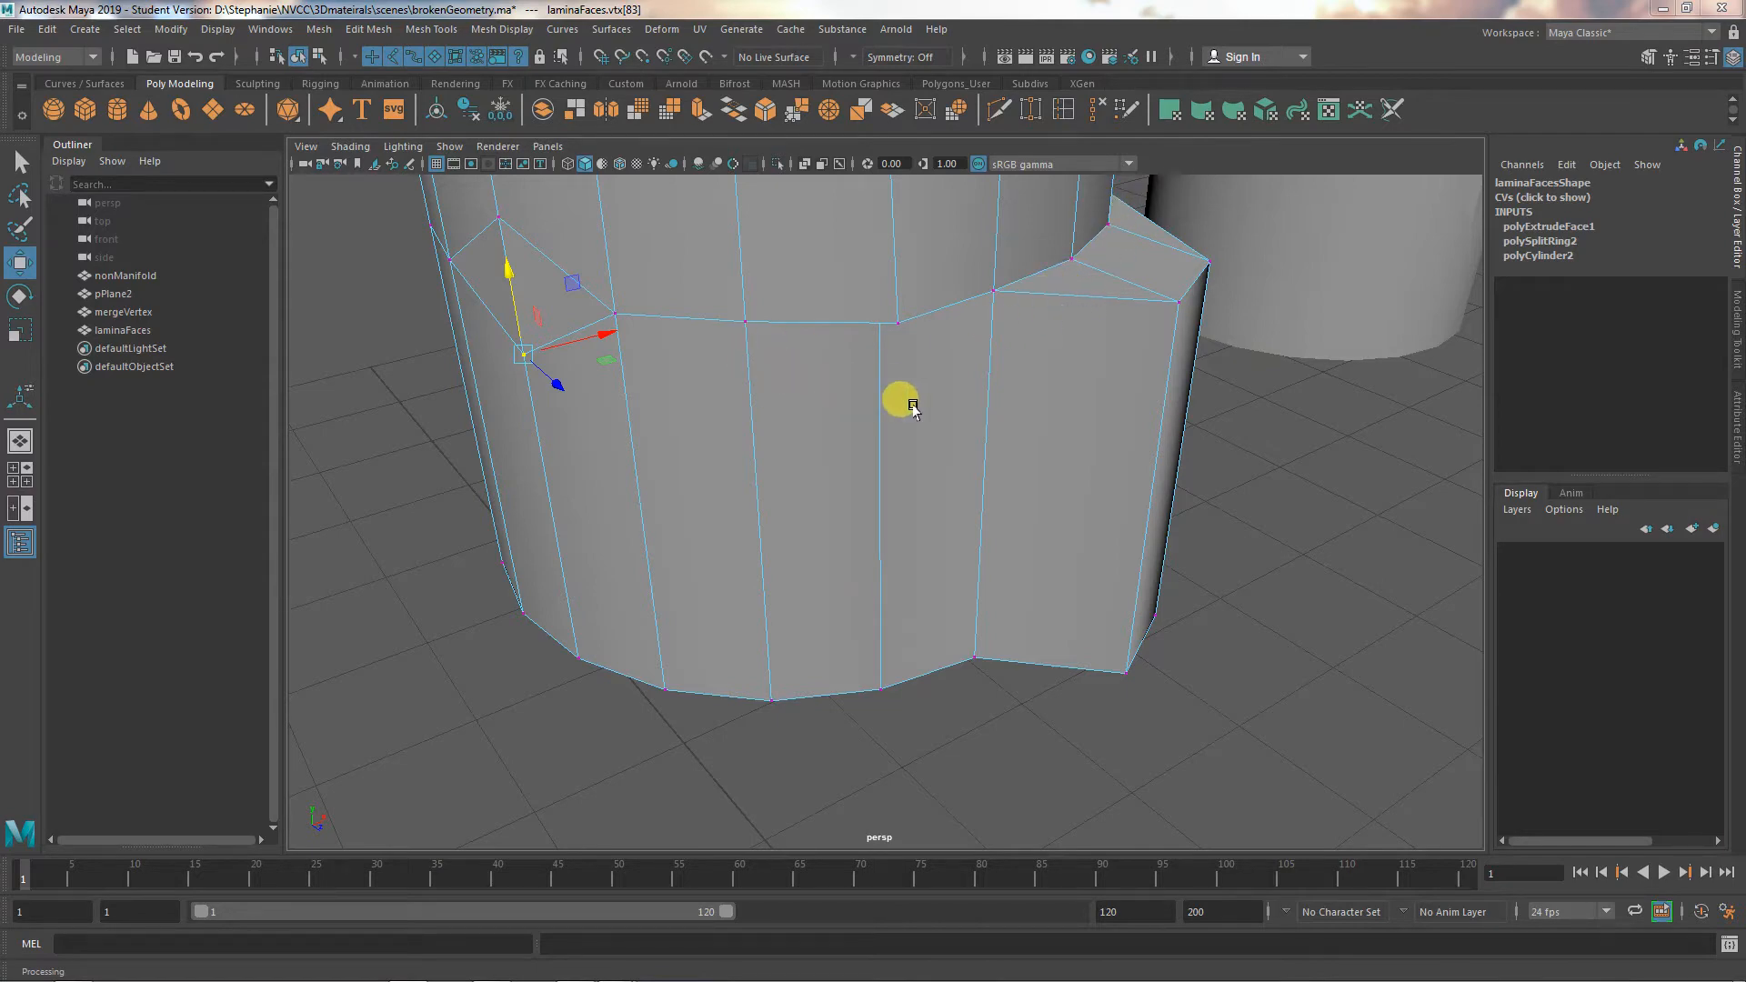
# Return the laminaFaces cylinder to object mode and undo the vertex and face moves made on both cylinders
pyautogui.keyDown('alt'); pyautogui.moveTo(912, 404); pyautogui.dragTo(592, 431, button='right'); pyautogui.keyUp('alt')
pyautogui.keyDown('alt'); pyautogui.moveTo(923, 604); pyautogui.dragTo(810, 591); pyautogui.keyUp('alt')
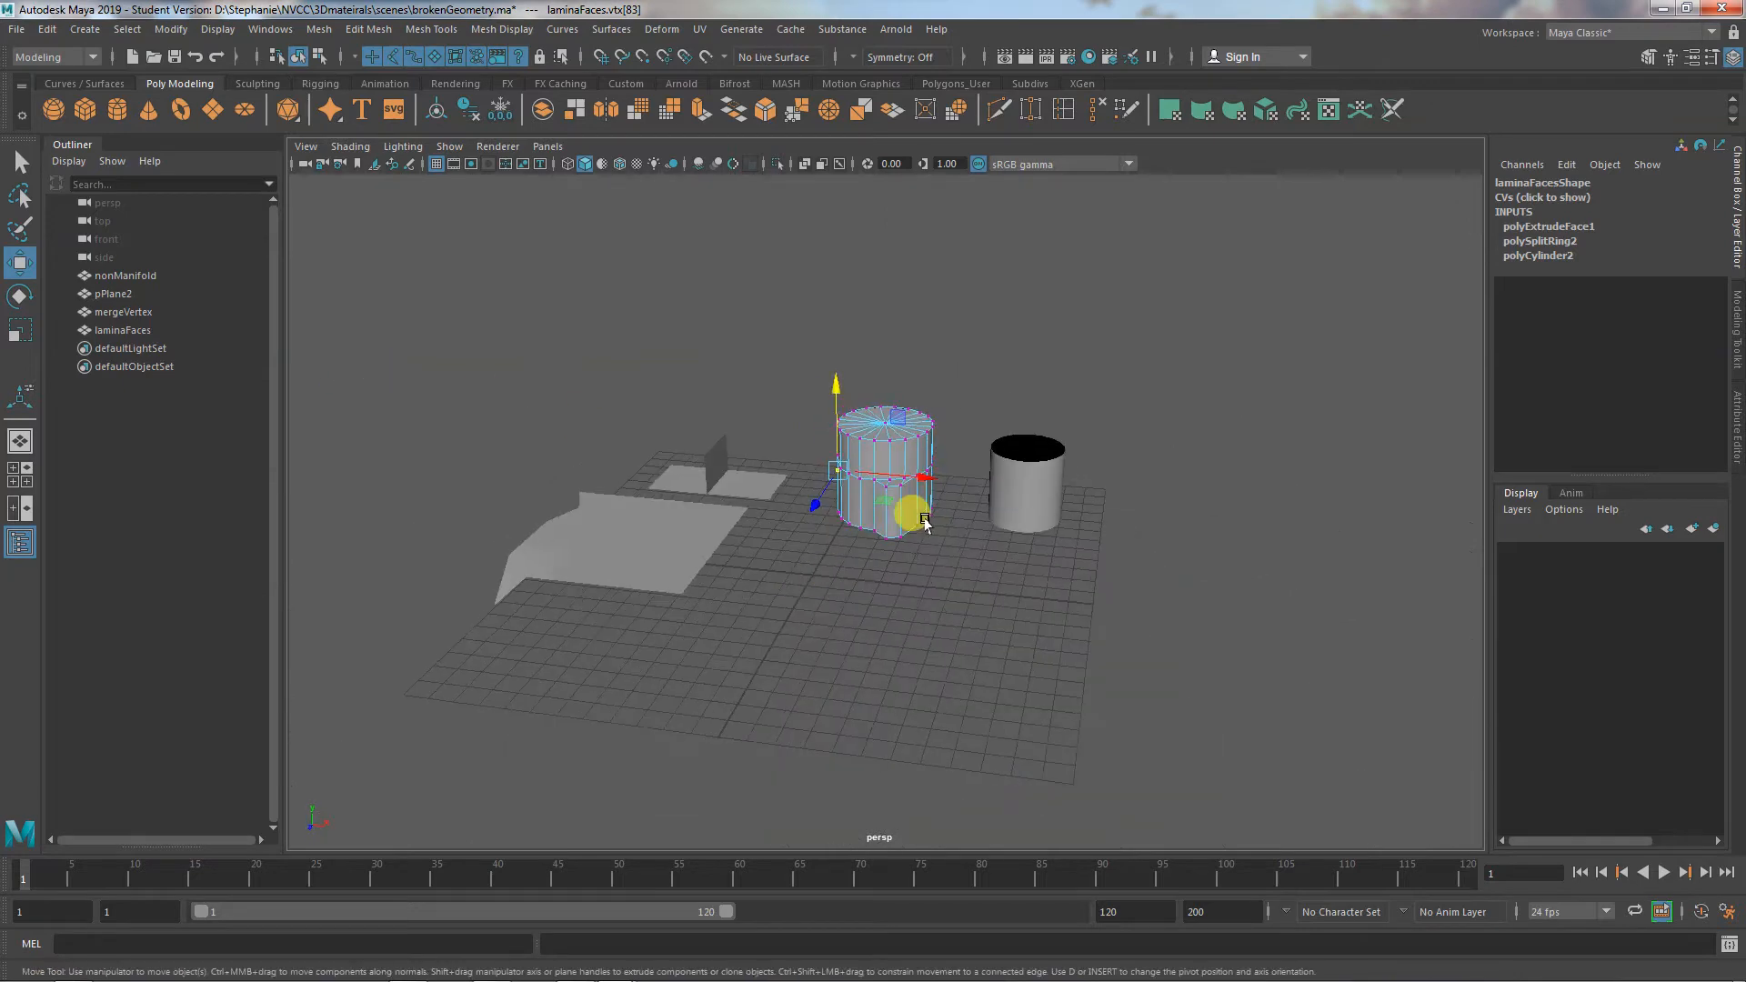
pyautogui.moveTo(914, 465); pyautogui.dragTo(972, 443, button='right')
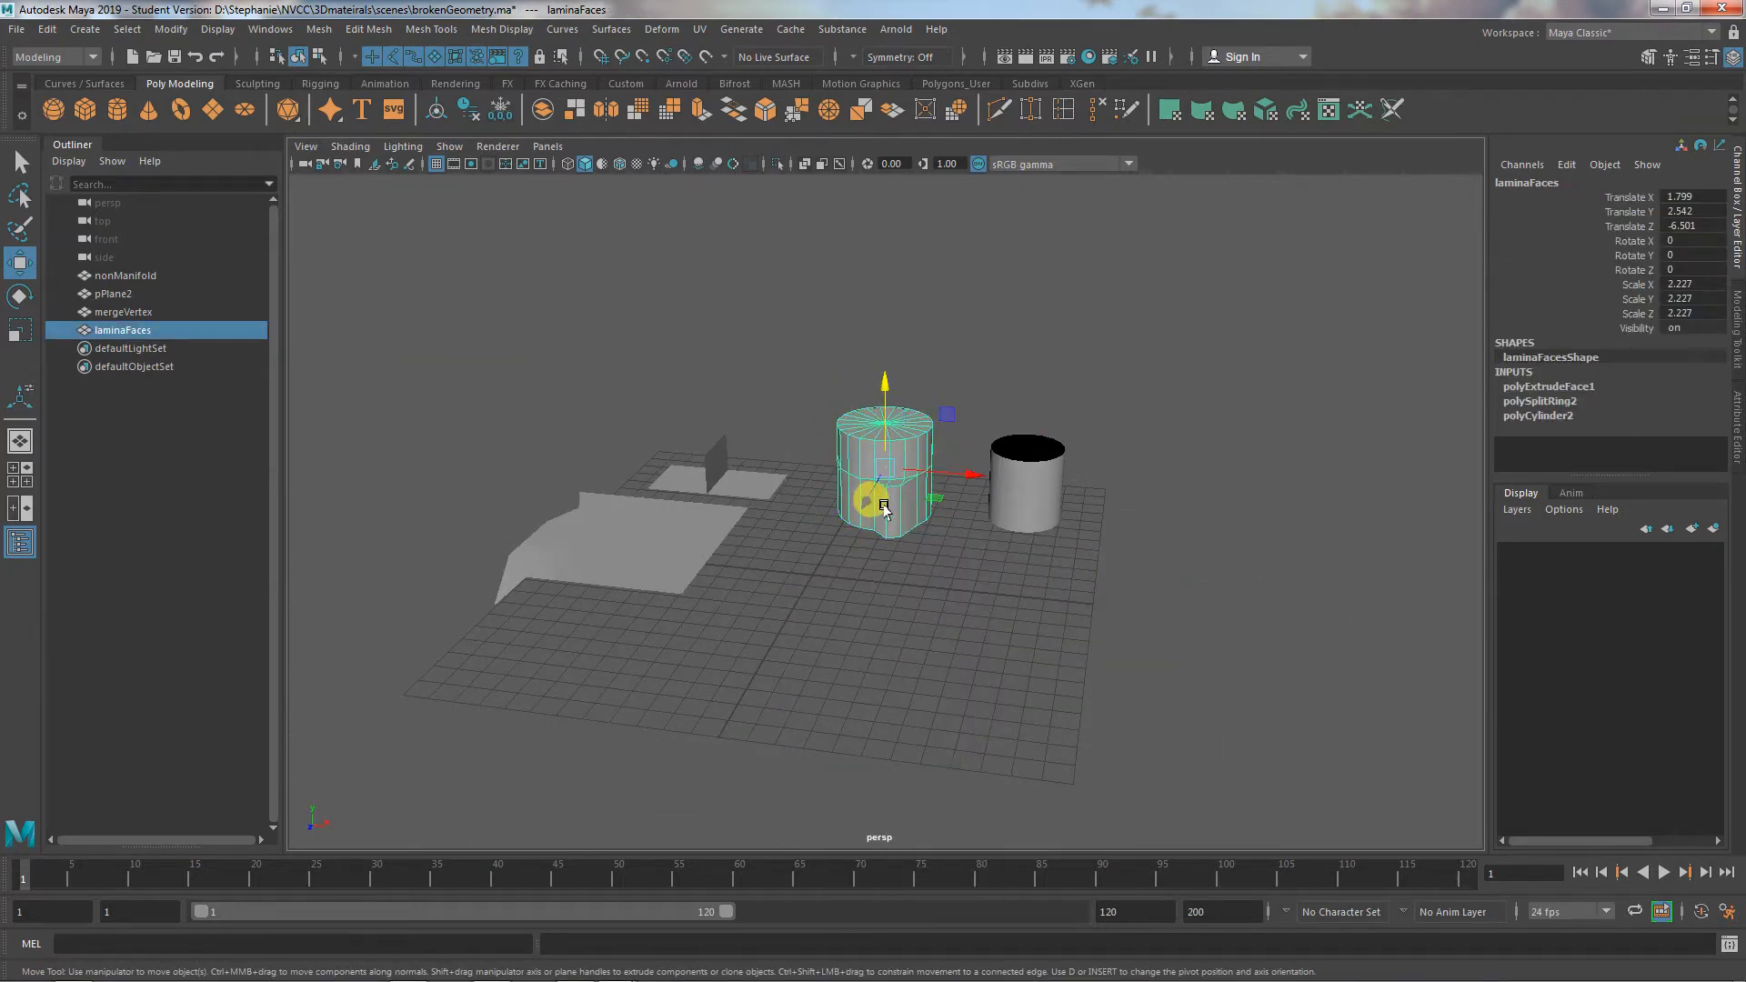
pyautogui.hotkey('ctrl', 'z')
pyautogui.hotkey('ctrl', 'z')
pyautogui.hotkey('ctrl', 'z')
pyautogui.hotkey('ctrl', 'z')
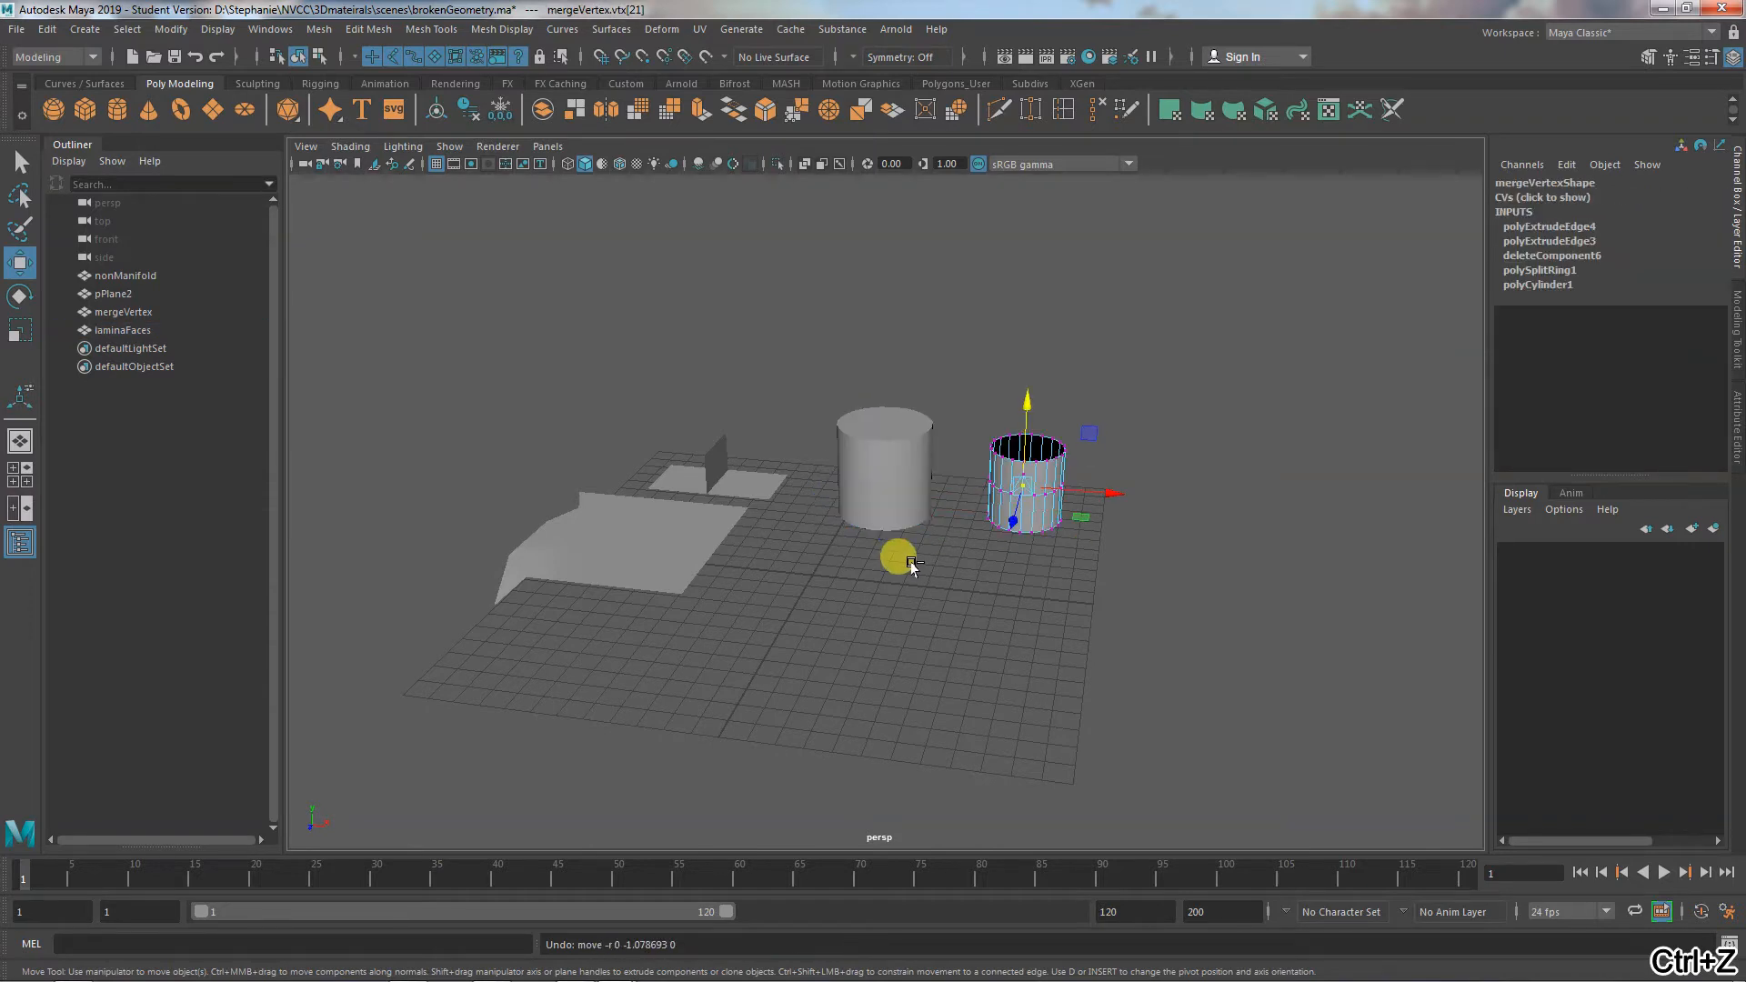
pyautogui.hotkey('ctrl', 'z')
pyautogui.hotkey('ctrl', 'z')
pyautogui.hotkey('ctrl', 'z')
pyautogui.hotkey('ctrl', 'z')
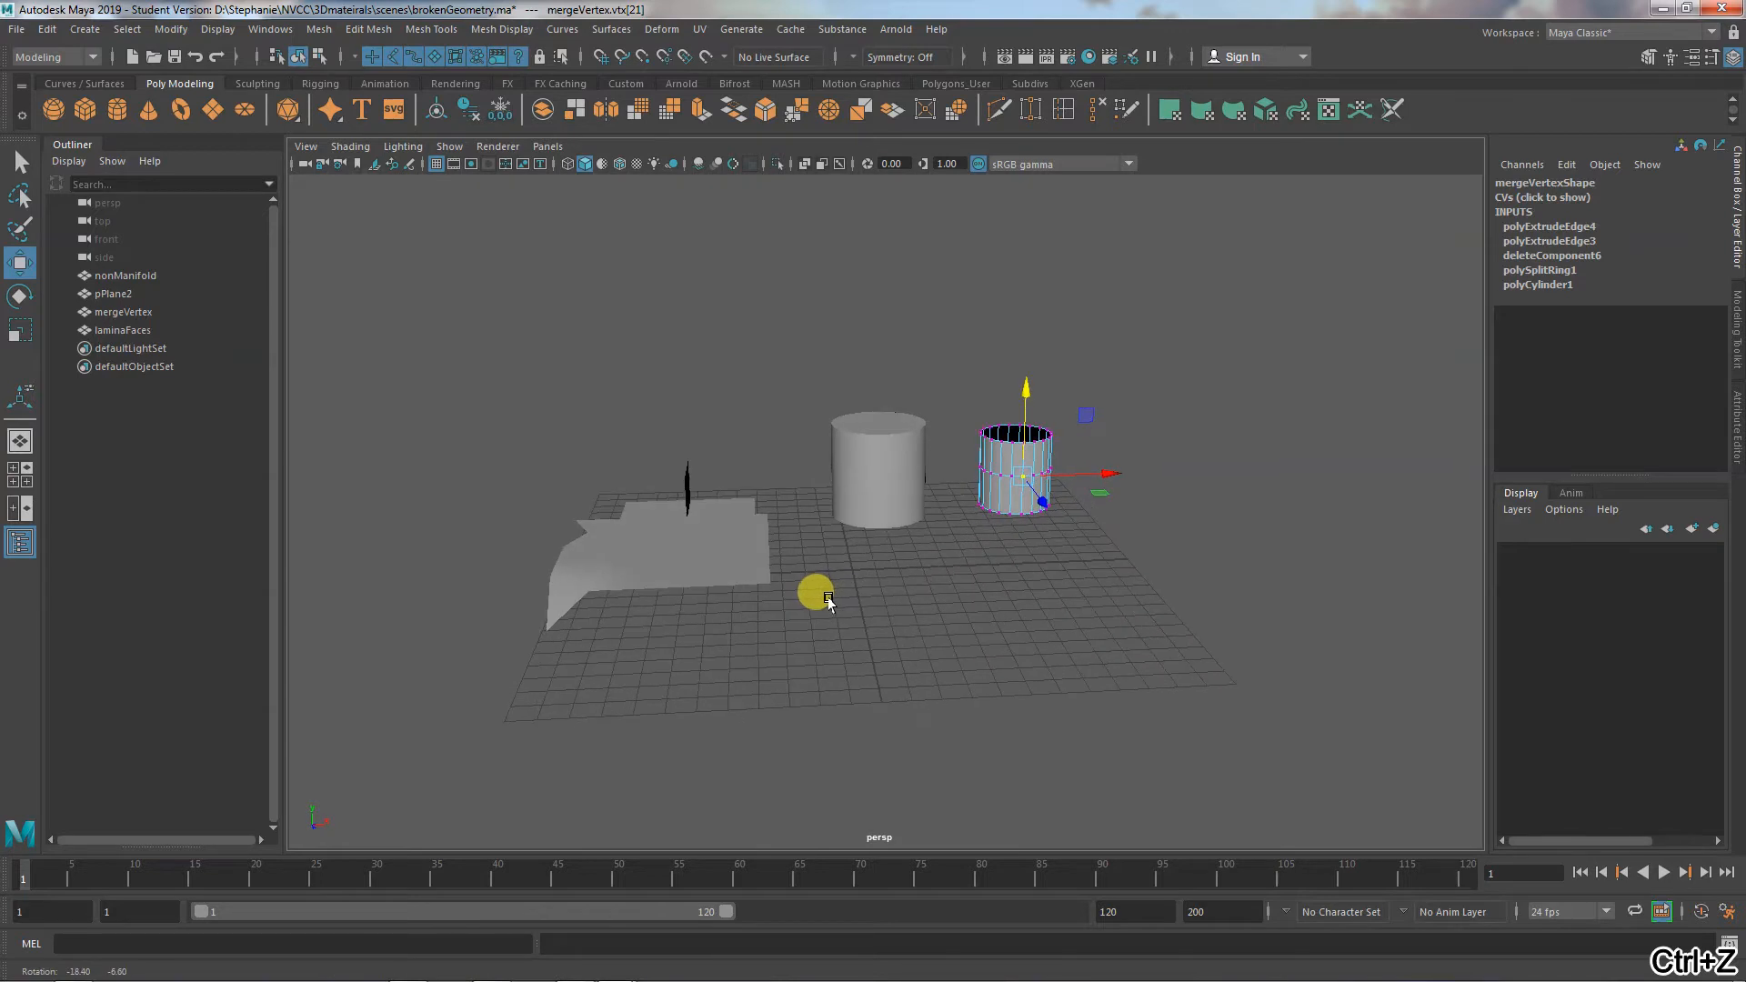
# Select the notched plane, the laminaFaces cylinder and the mergeVertex cylinder in turn to review the example objects
pyautogui.click(708, 605)
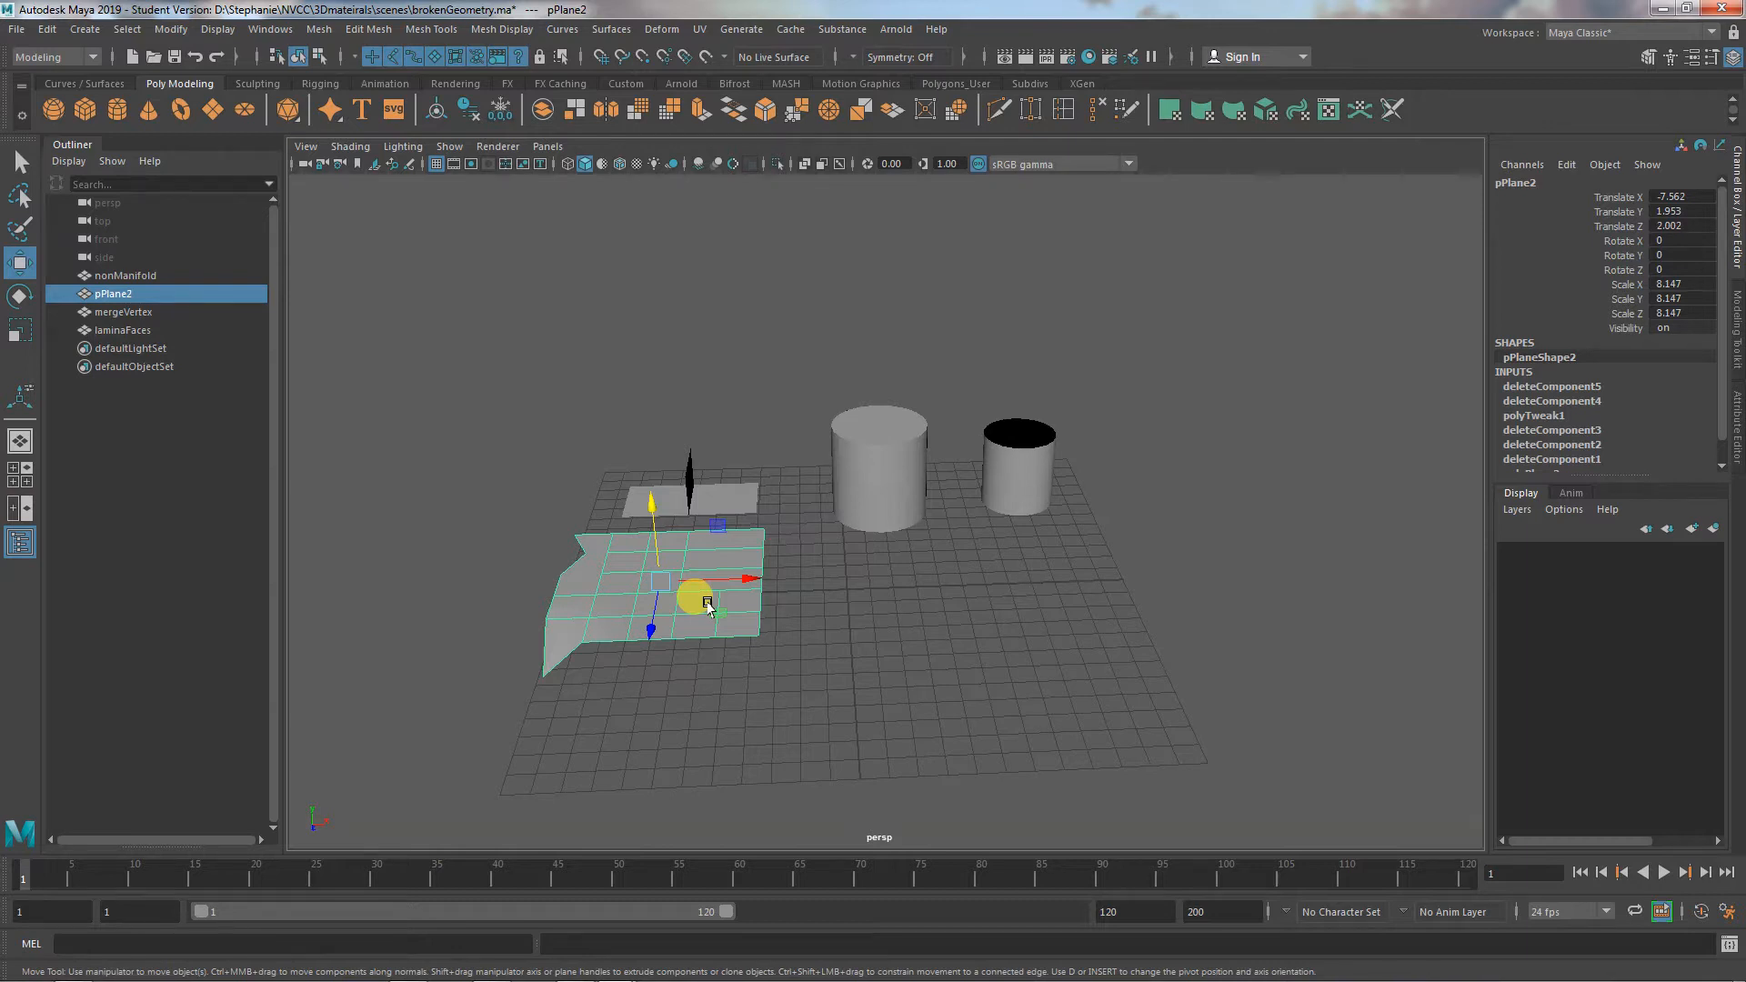
pyautogui.keyDown('alt'); pyautogui.moveTo(624, 811); pyautogui.dragTo(816, 754, button='right'); pyautogui.keyUp('alt')
pyautogui.keyDown('alt'); pyautogui.moveTo(816, 754); pyautogui.dragTo(892, 655); pyautogui.keyUp('alt')
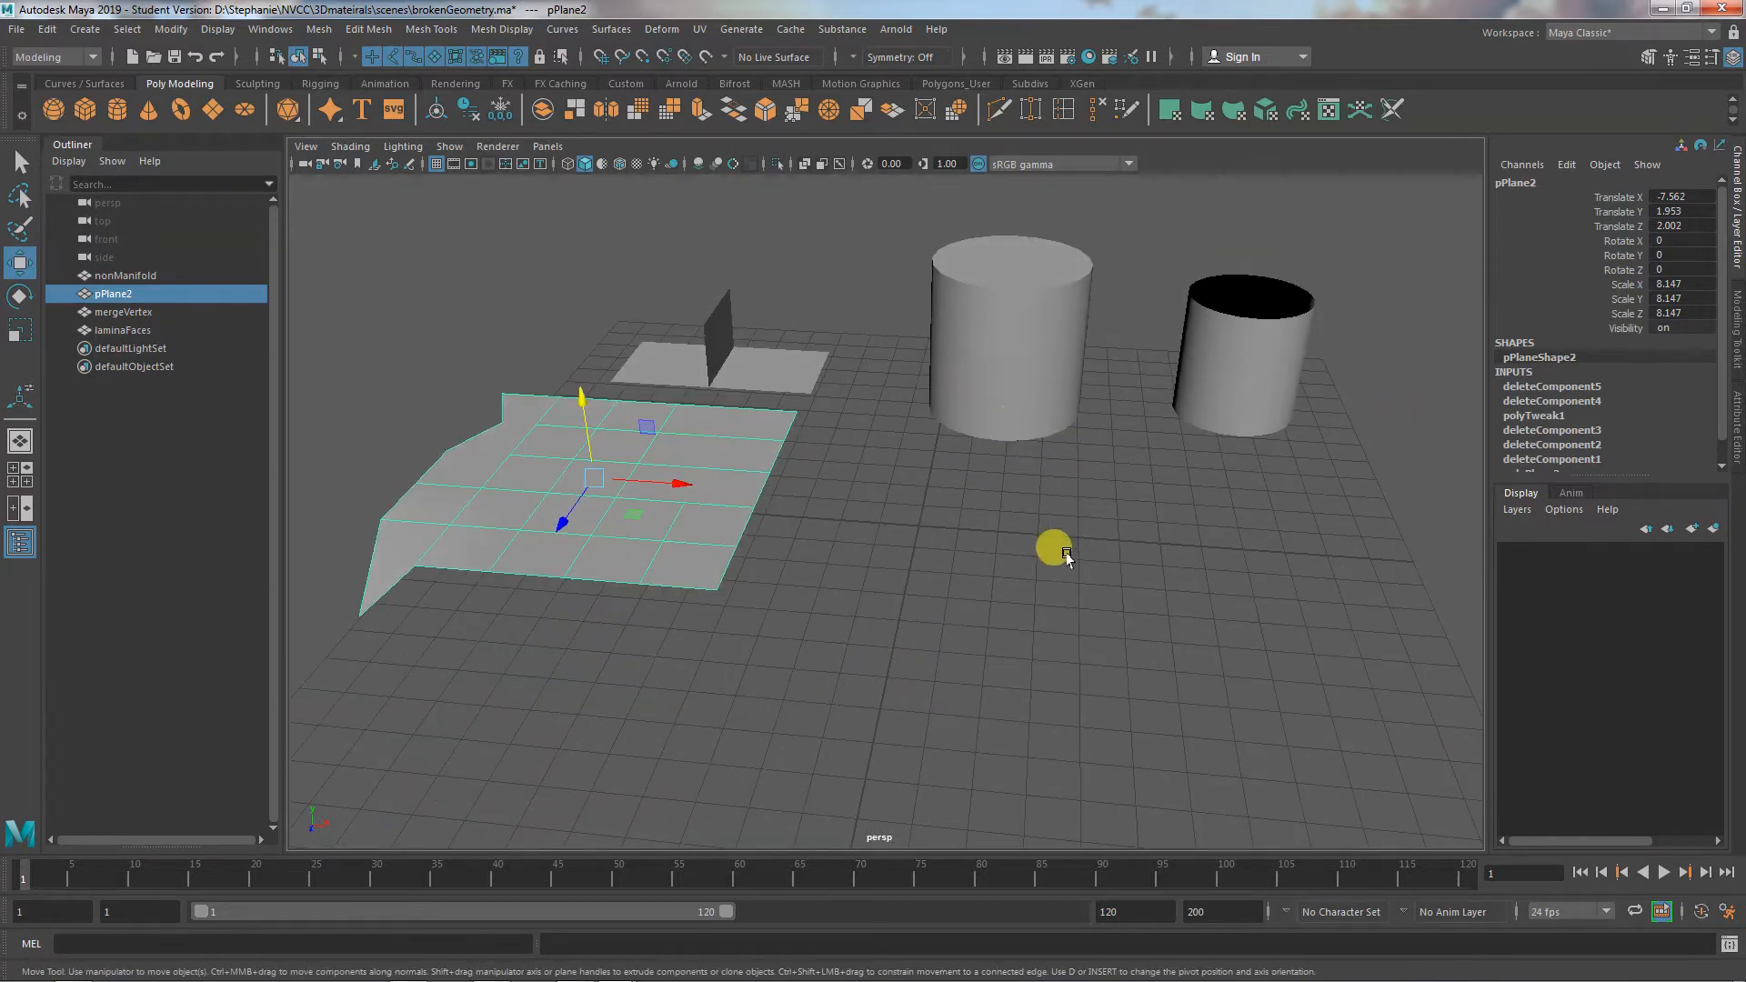
pyautogui.keyDown('alt'); pyautogui.moveTo(1052, 564); pyautogui.dragTo(874, 604, button='middle'); pyautogui.keyUp('alt')
pyautogui.keyDown('alt'); pyautogui.moveTo(874, 604); pyautogui.dragTo(829, 424); pyautogui.keyUp('alt')
pyautogui.click(830, 424)
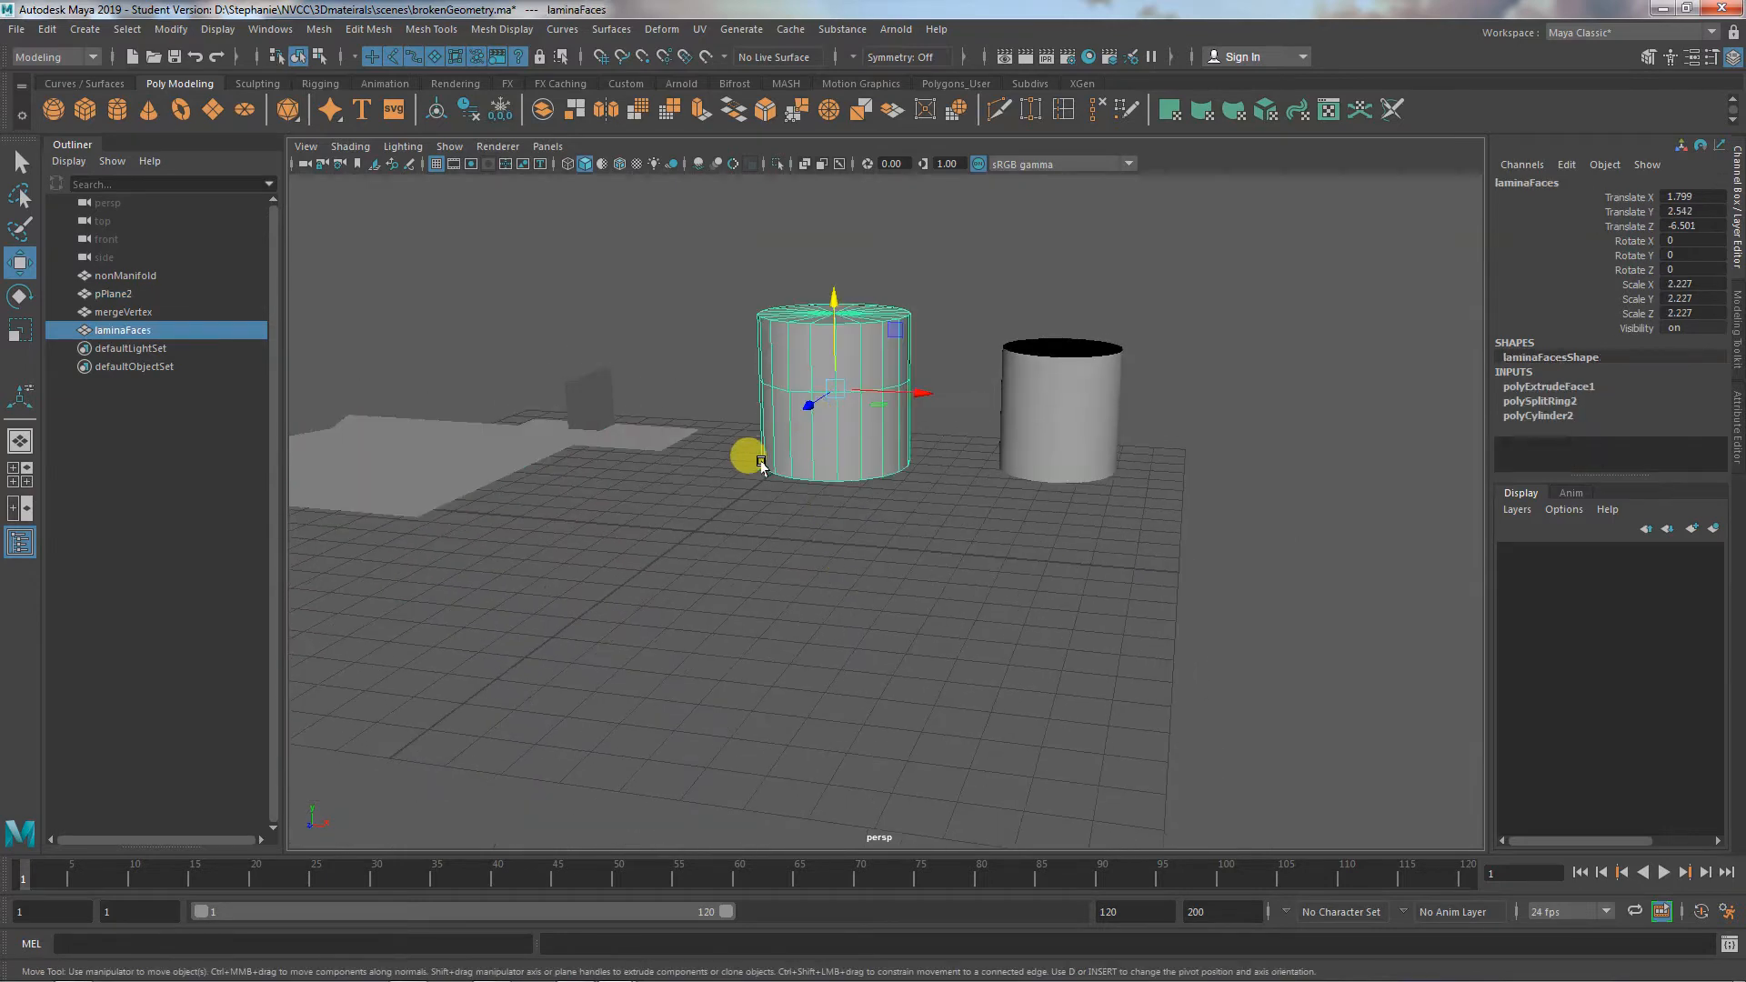
pyautogui.keyDown('alt'); pyautogui.moveTo(761, 463); pyautogui.dragTo(1033, 478, button='right'); pyautogui.keyUp('alt')
pyautogui.keyDown('alt'); pyautogui.moveTo(1034, 480); pyautogui.dragTo(877, 655); pyautogui.keyUp('alt')
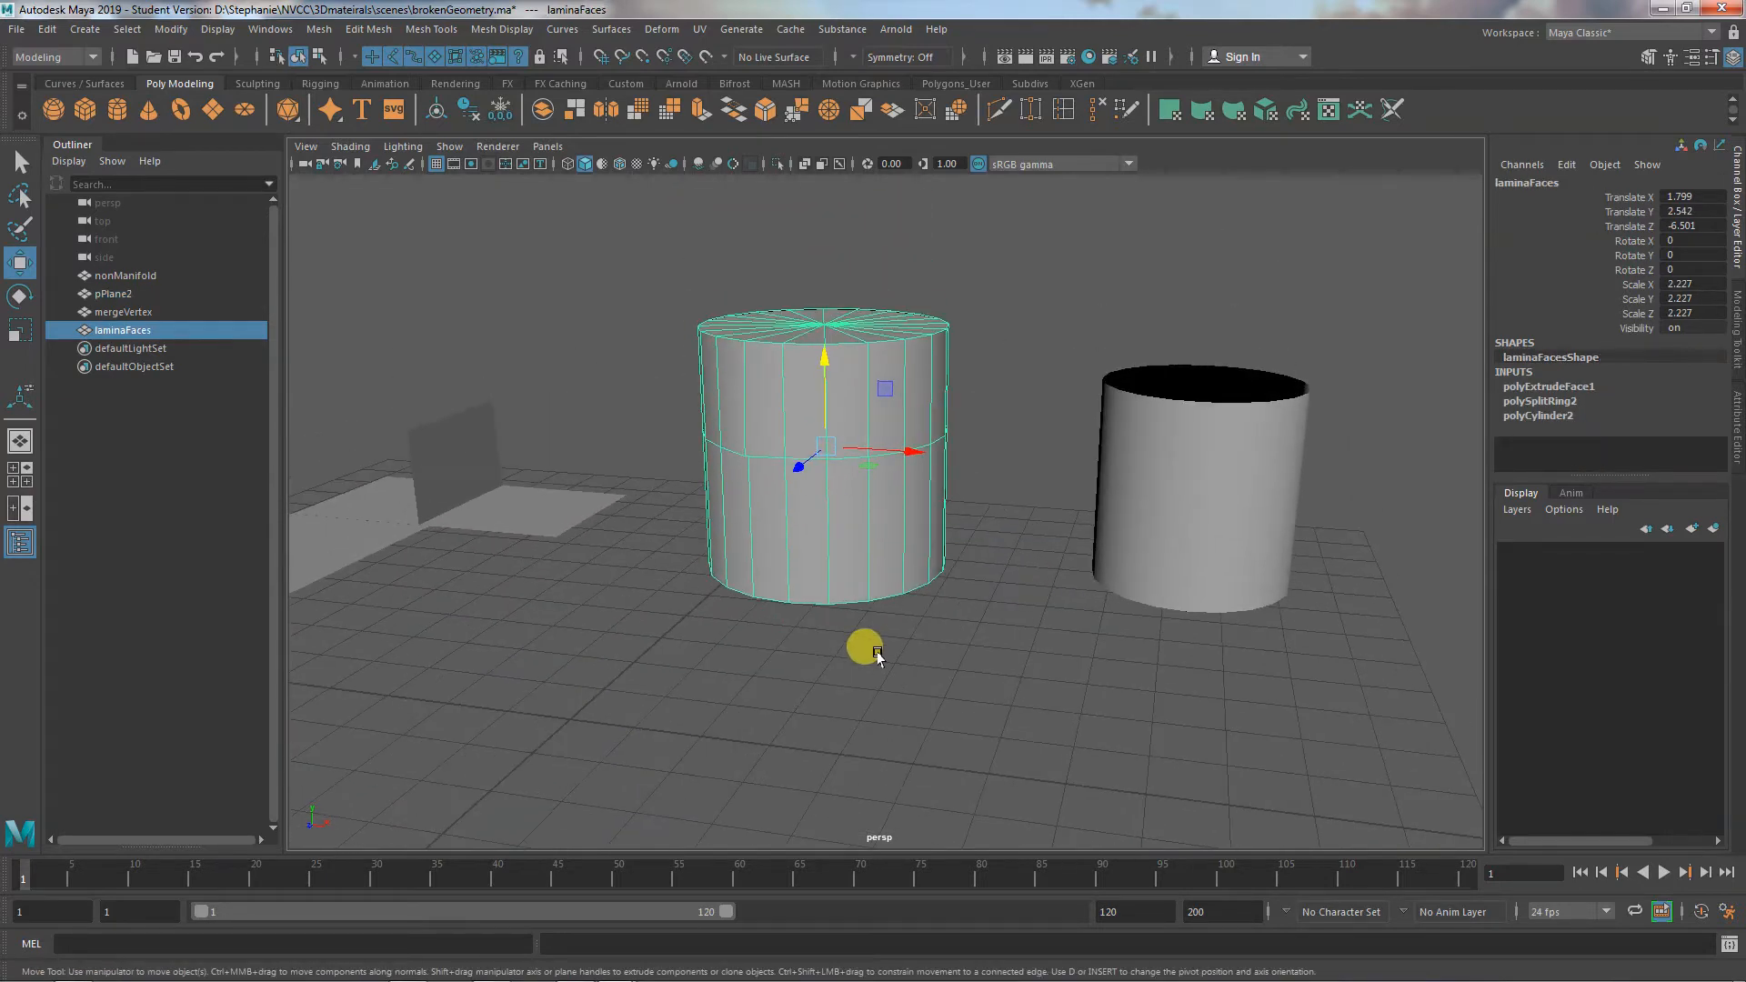
pyautogui.click(1142, 537)
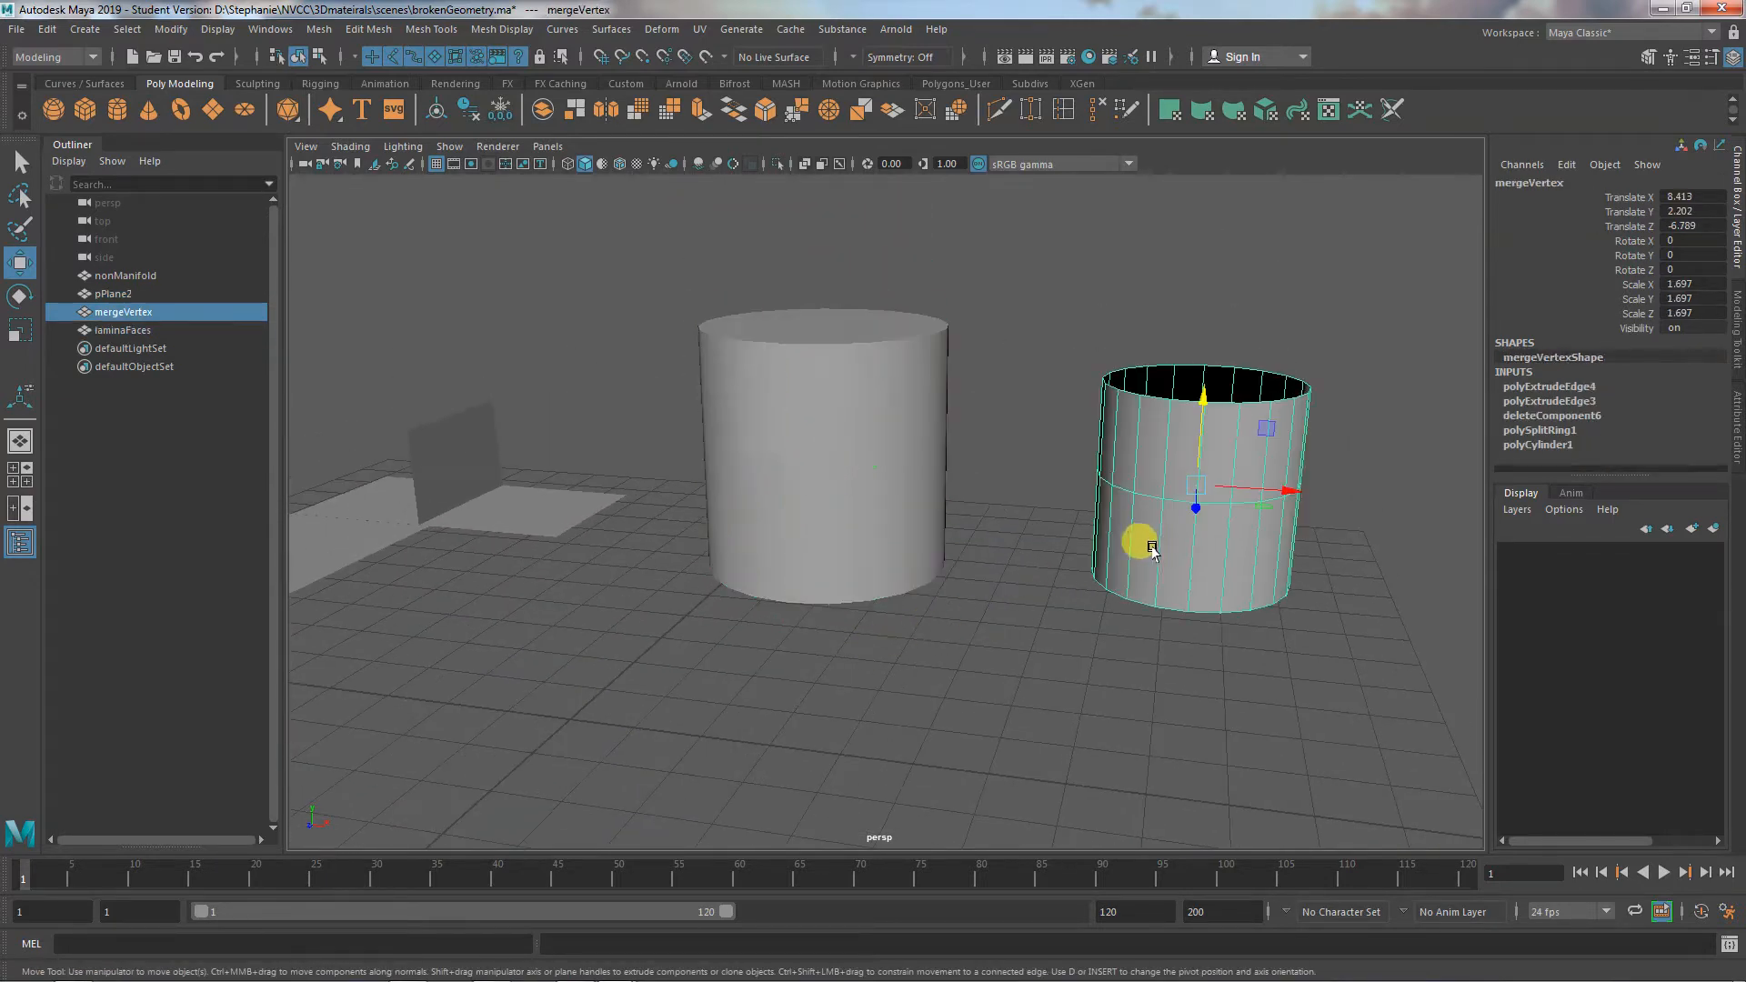
pyautogui.keyDown('alt'); pyautogui.moveTo(919, 624); pyautogui.dragTo(939, 665); pyautogui.keyUp('alt')
# Undo the recent object selections and the earlier edits, back through the vertex move on the laminaFaces cylinder
pyautogui.hotkey('ctrl', 'z')
pyautogui.hotkey('ctrl', 'z')
pyautogui.hotkey('ctrl', 'z')
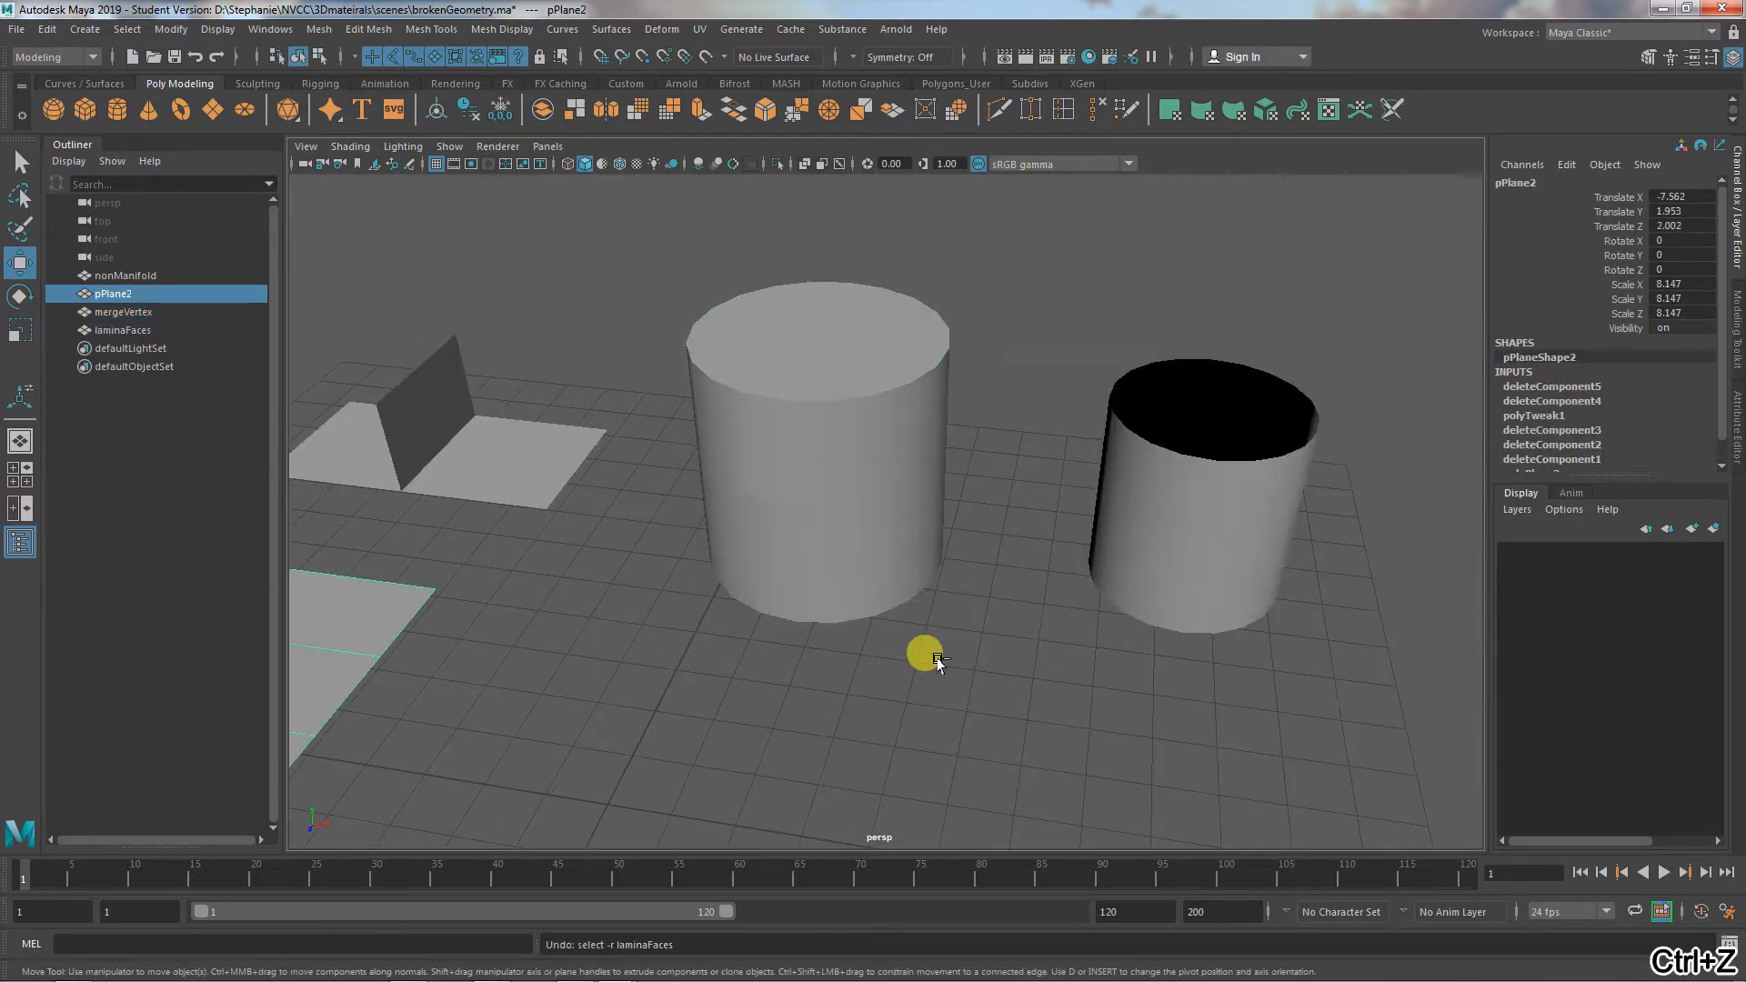
pyautogui.hotkey('ctrl', 'z')
pyautogui.hotkey('ctrl', 'z')
pyautogui.hotkey('ctrl', 'z')
pyautogui.hotkey('ctrl', 'z')
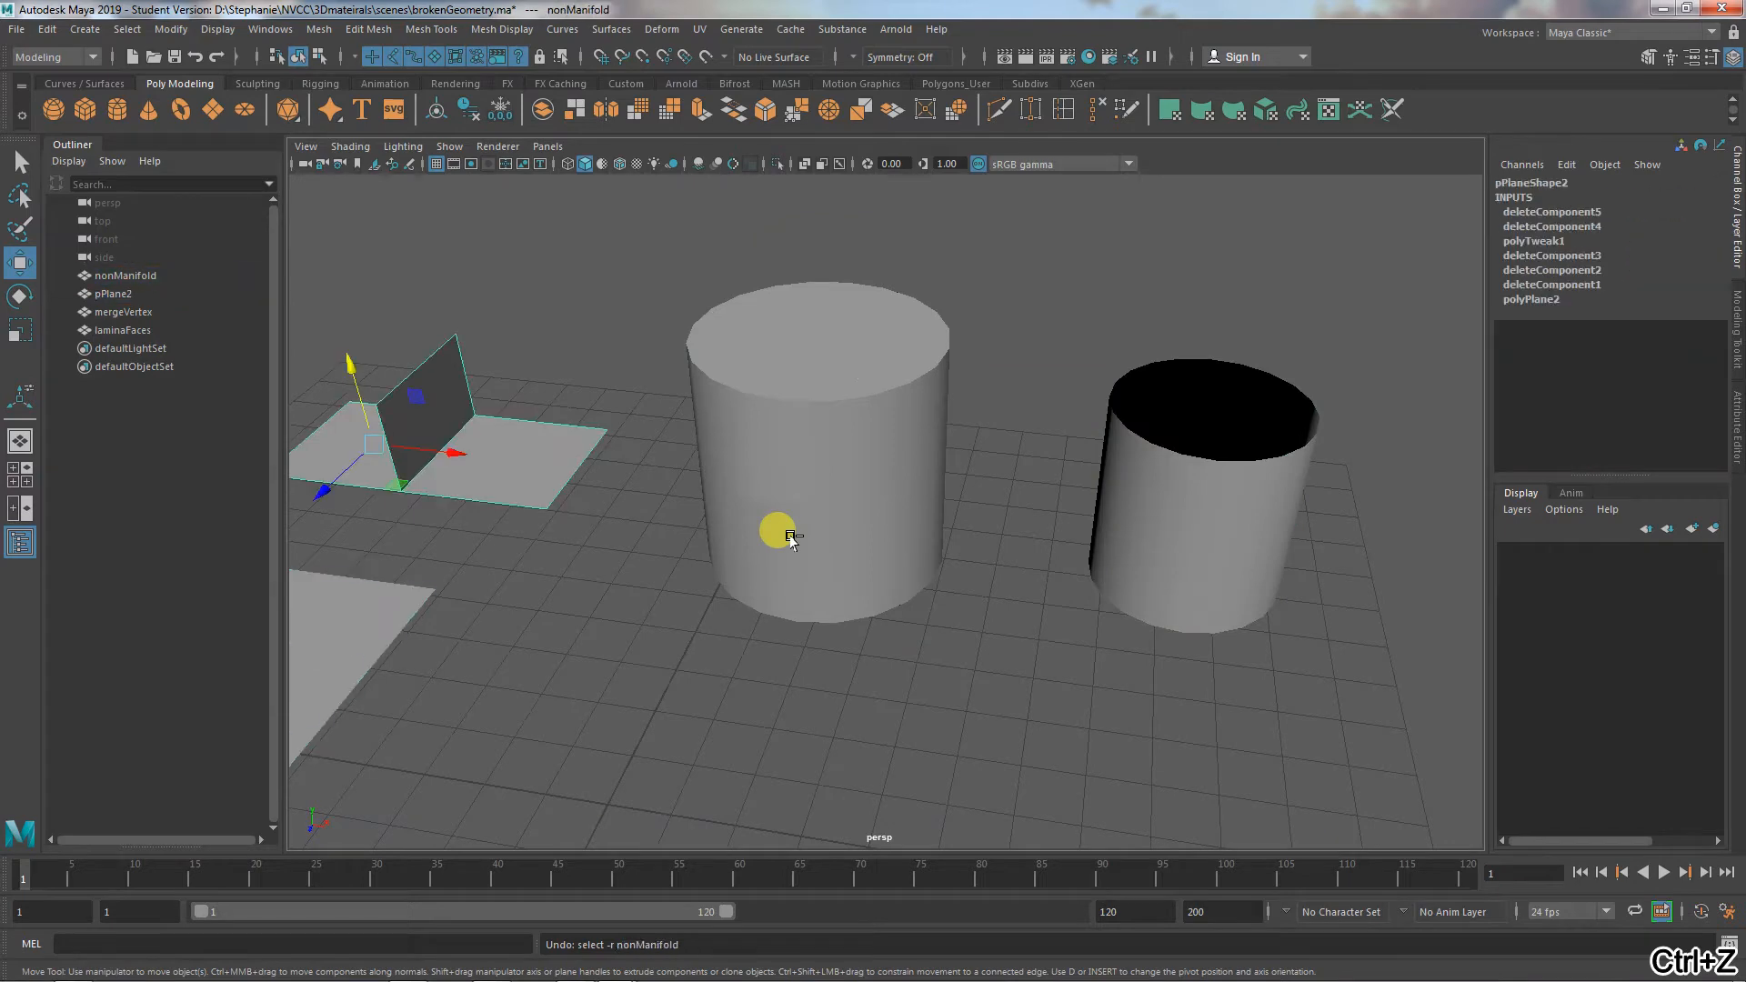
pyautogui.hotkey('ctrl', 'z')
pyautogui.hotkey('ctrl', 'z')
pyautogui.hotkey('ctrl', 'z')
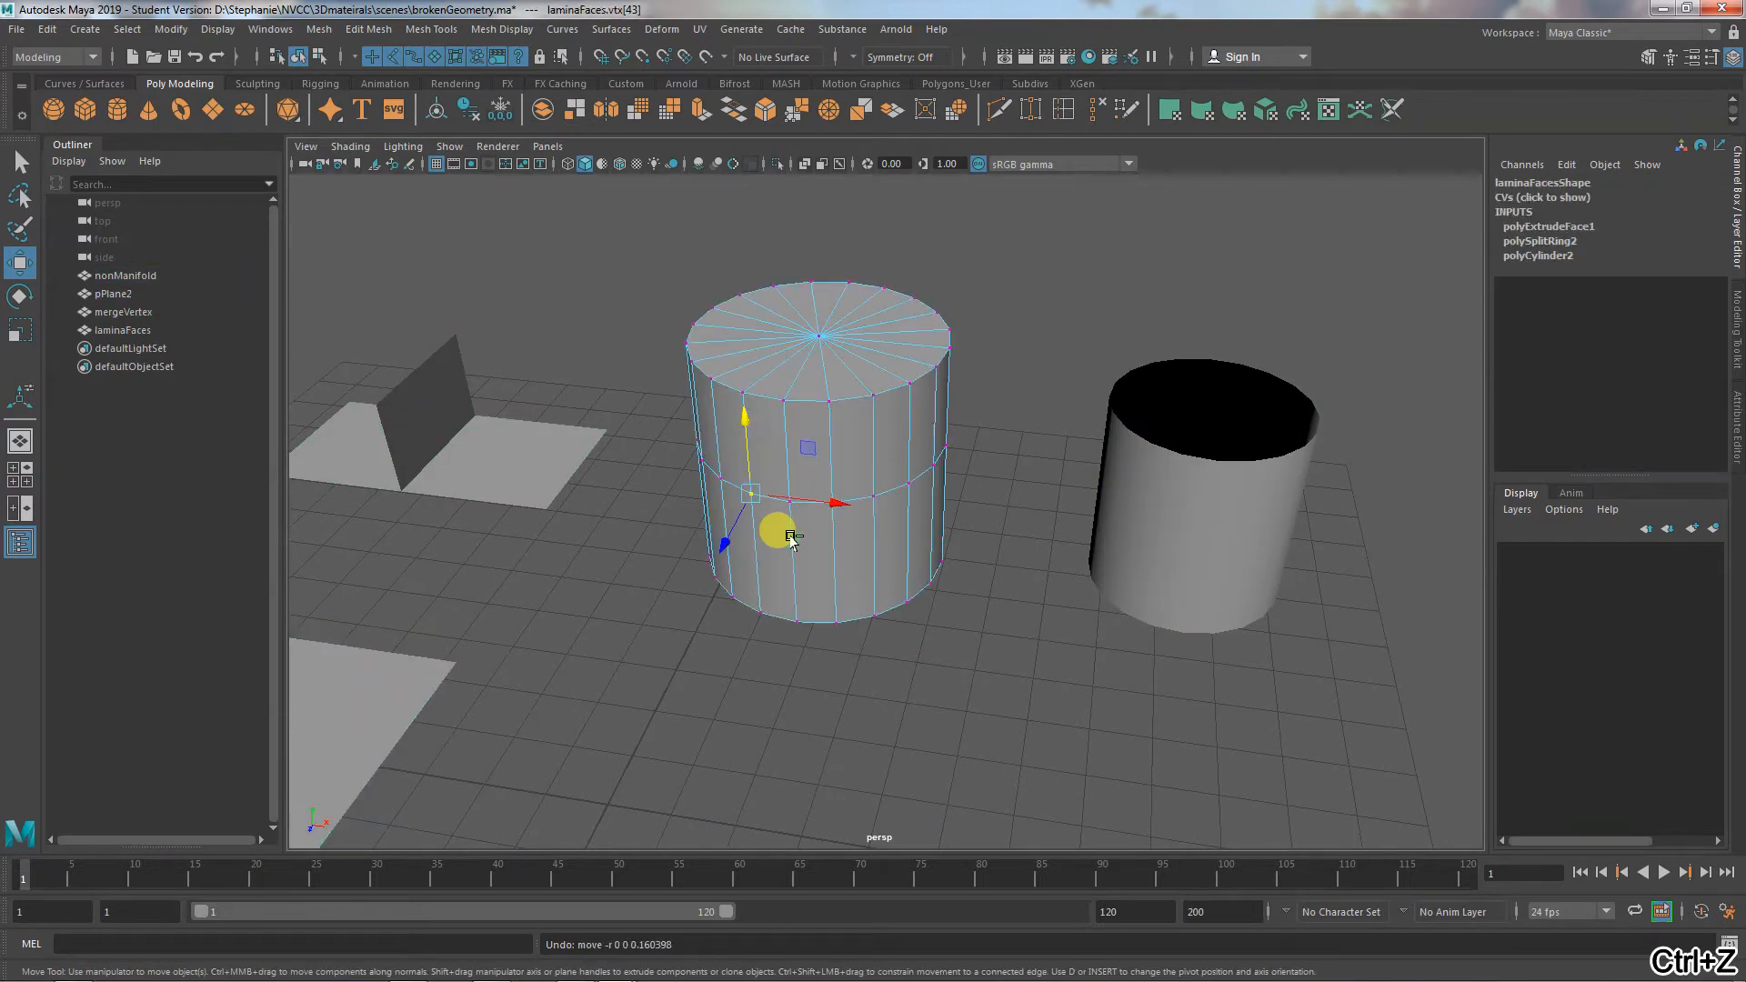
# Select the mergeVertex cylinder, show its vertex faces, and examine how its faces are separated
pyautogui.keyDown('alt'); pyautogui.moveTo(788, 532); pyautogui.dragTo(717, 643); pyautogui.keyUp('alt')
pyautogui.keyDown('alt'); pyautogui.moveTo(717, 643); pyautogui.dragTo(982, 655, button='right'); pyautogui.keyUp('alt')
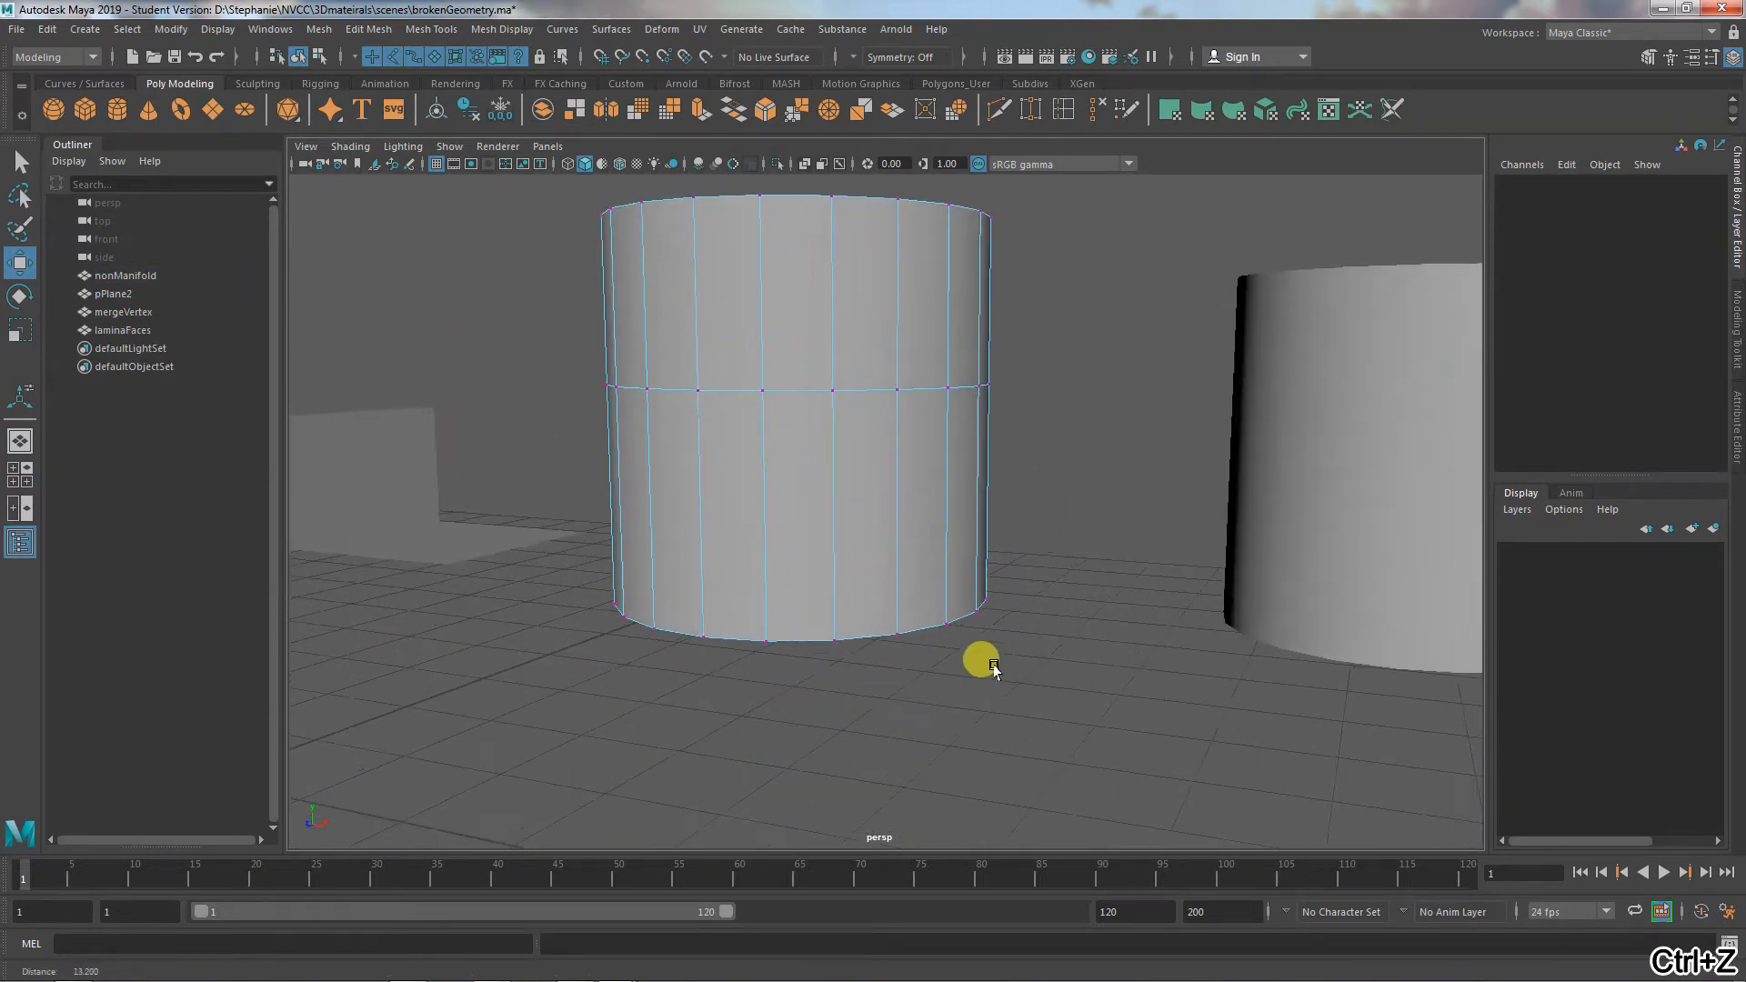
pyautogui.keyDown('alt'); pyautogui.moveTo(982, 654); pyautogui.dragTo(826, 694); pyautogui.keyUp('alt')
pyautogui.keyDown('alt'); pyautogui.moveTo(1061, 631); pyautogui.dragTo(965, 558); pyautogui.keyUp('alt')
pyautogui.click(1086, 539)
pyautogui.scroll(3, 879, 605)
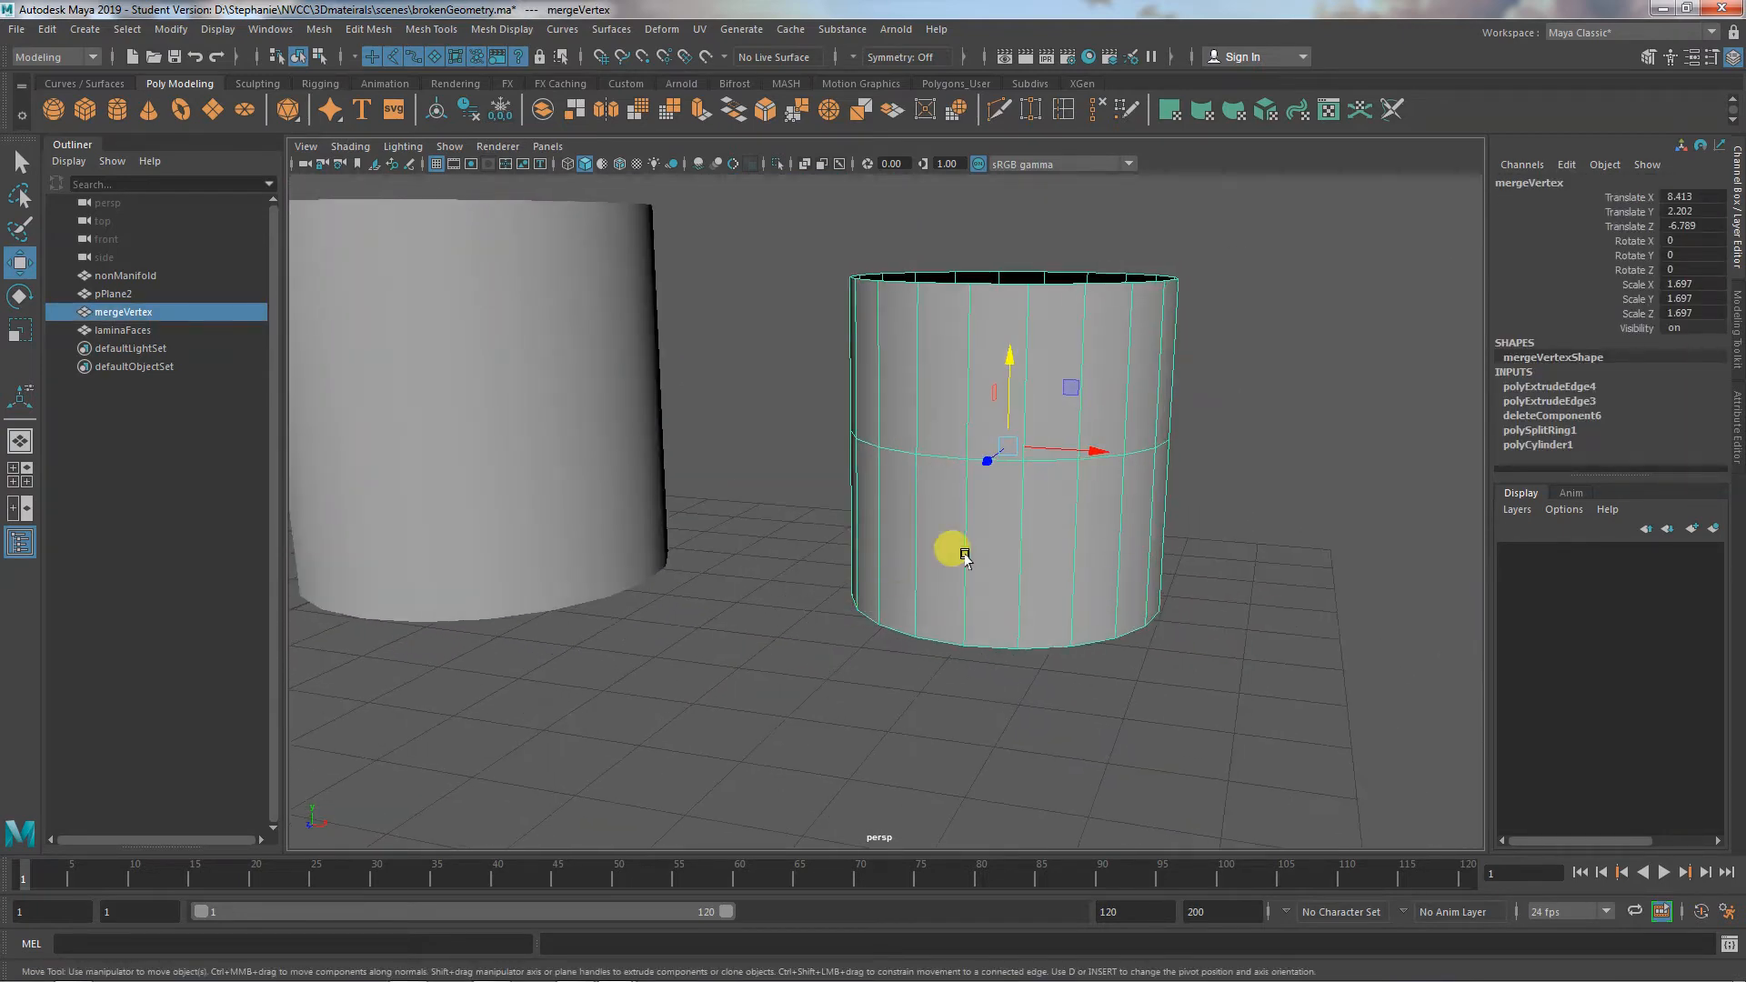
pyautogui.moveTo(982, 523); pyautogui.dragTo(892, 476, button='right')
pyautogui.keyDown('alt'); pyautogui.moveTo(893, 476); pyautogui.dragTo(967, 565); pyautogui.keyUp('alt')
pyautogui.scroll(4, 1055, 600)
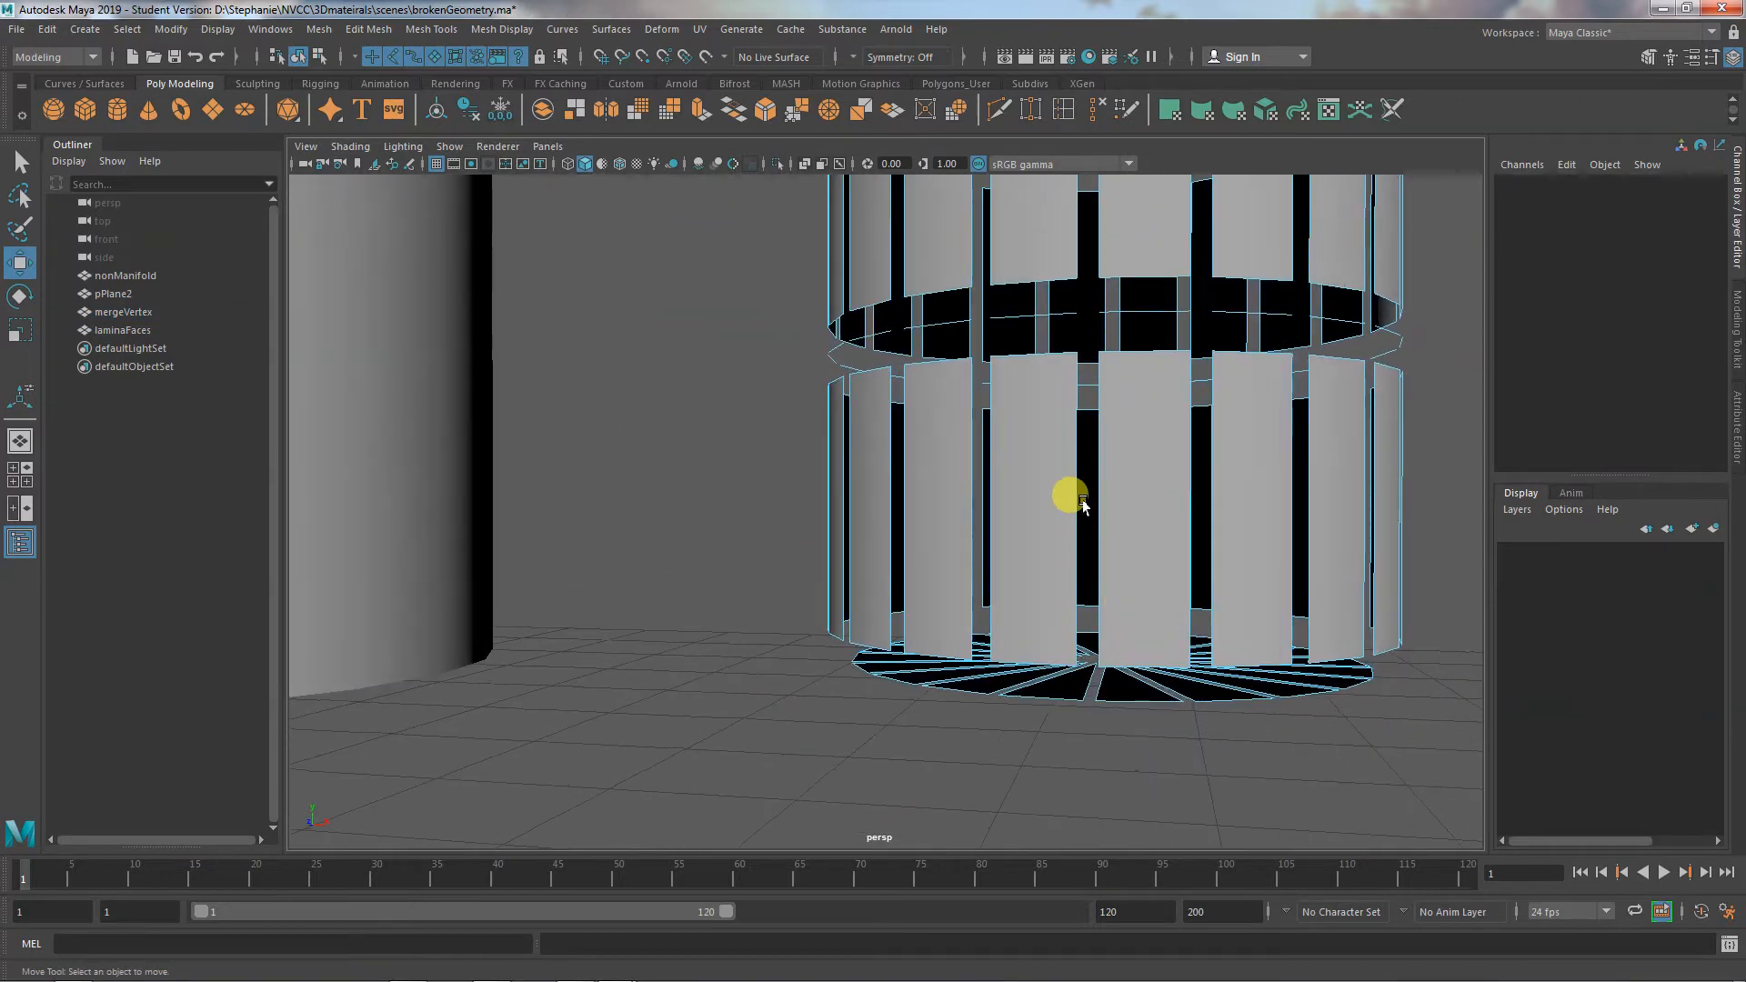
pyautogui.keyDown('alt'); pyautogui.moveTo(1081, 498); pyautogui.dragTo(1069, 516); pyautogui.keyUp('alt')
# Show the laminaFaces cylinder's vertex faces, inspect them for comparison, and undo the component mode change
pyautogui.click(445, 461)
pyautogui.moveTo(457, 462); pyautogui.dragTo(362, 490, button='right')
pyautogui.keyDown('alt'); pyautogui.moveTo(591, 628); pyautogui.dragTo(725, 629, button='middle'); pyautogui.keyUp('alt')
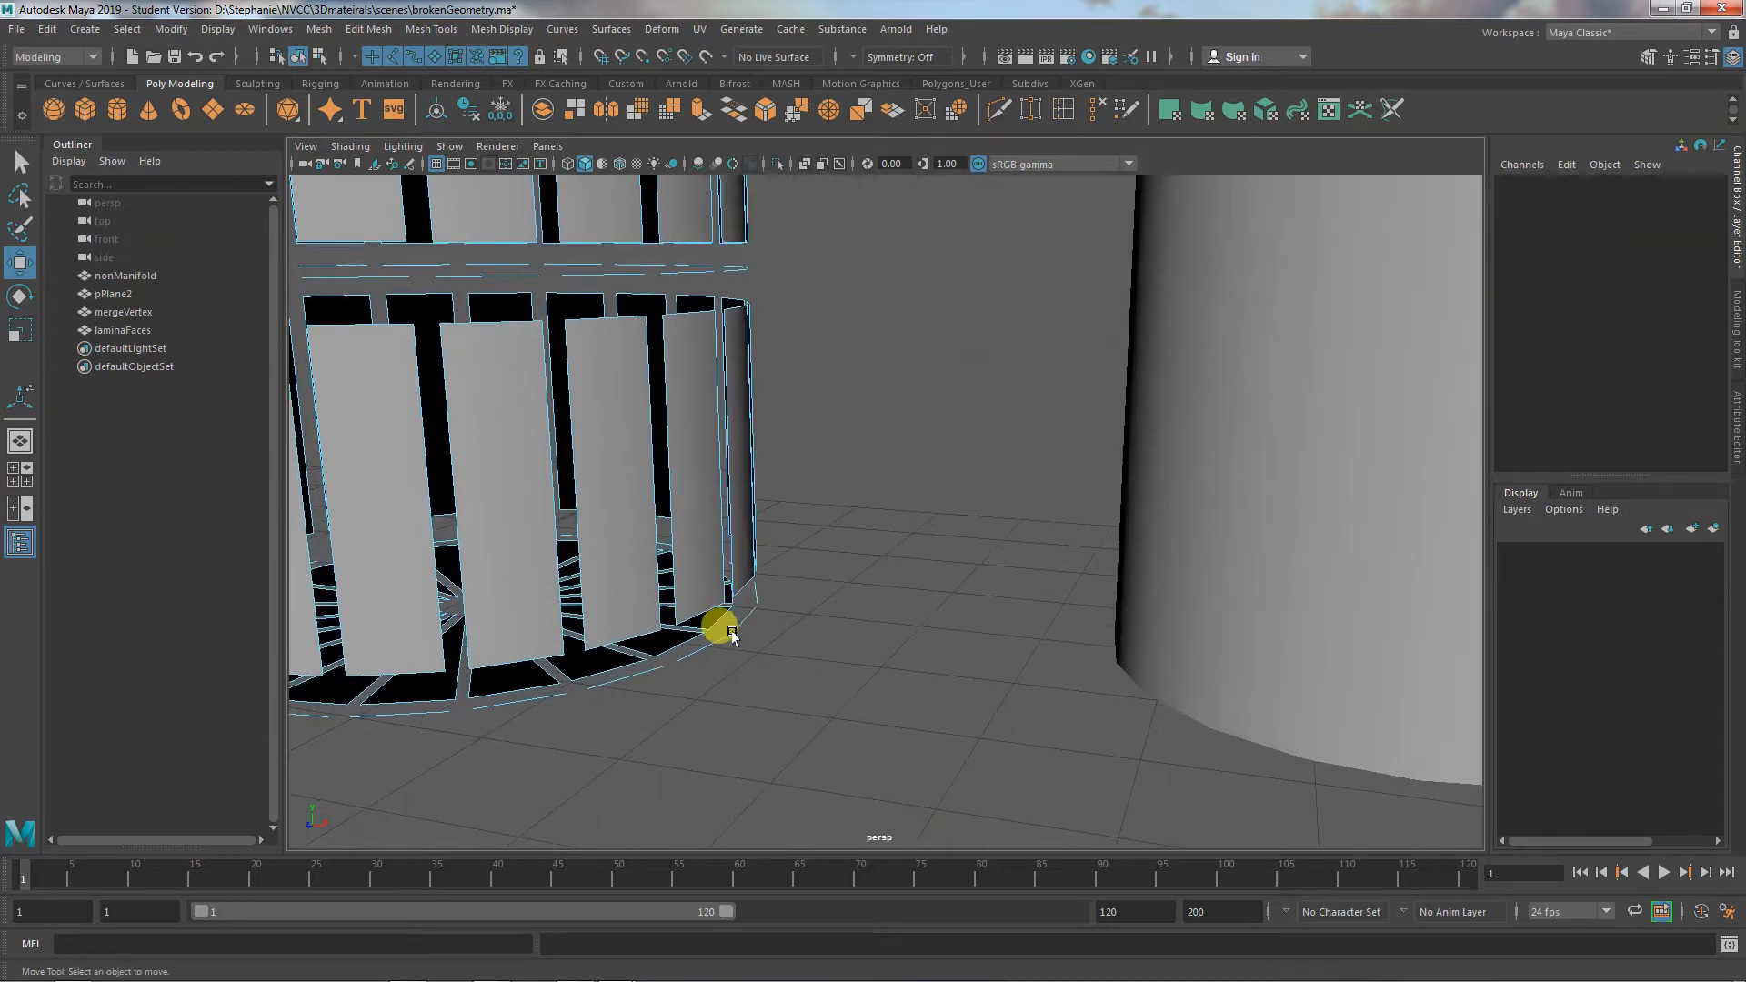
pyautogui.keyDown('alt'); pyautogui.moveTo(781, 738); pyautogui.dragTo(343, 678, button='right'); pyautogui.keyUp('alt')
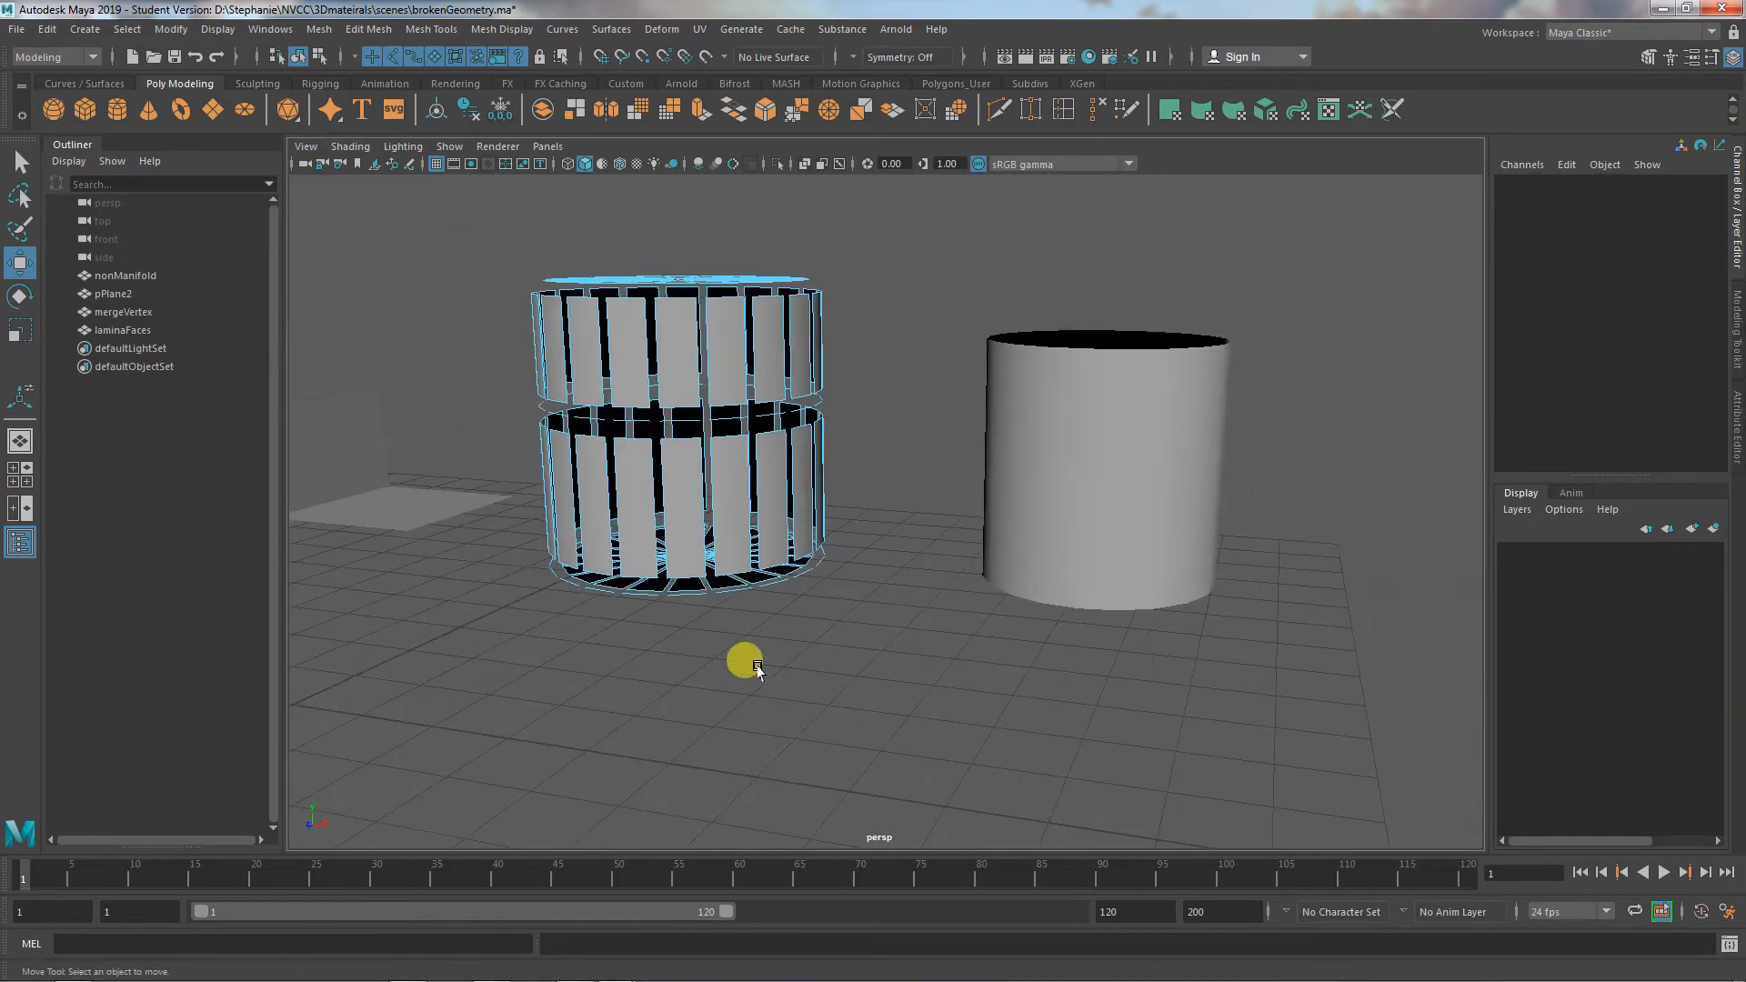
pyautogui.moveTo(740, 663)
pyautogui.keyDown('alt'); pyautogui.mouseDown()
pyautogui.moveTo(706, 655)
pyautogui.moveTo(750, 665)
pyautogui.mouseUp(); pyautogui.keyUp('alt')
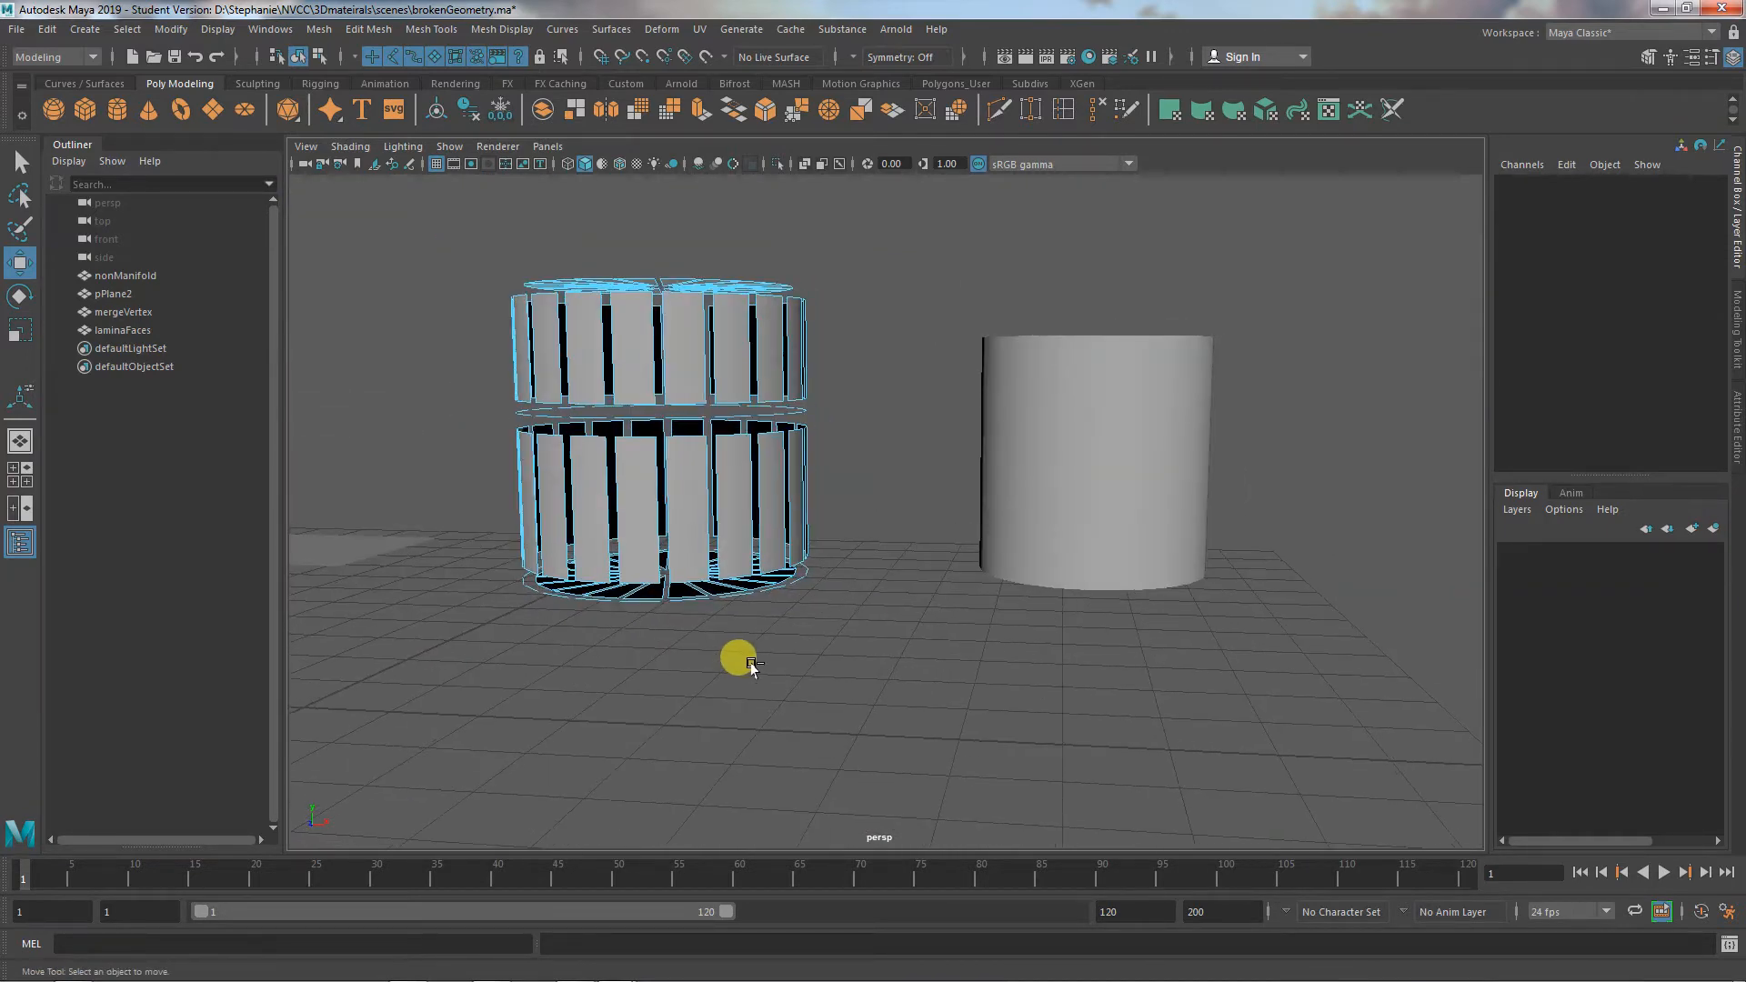
pyautogui.hotkey('ctrl', 'z')
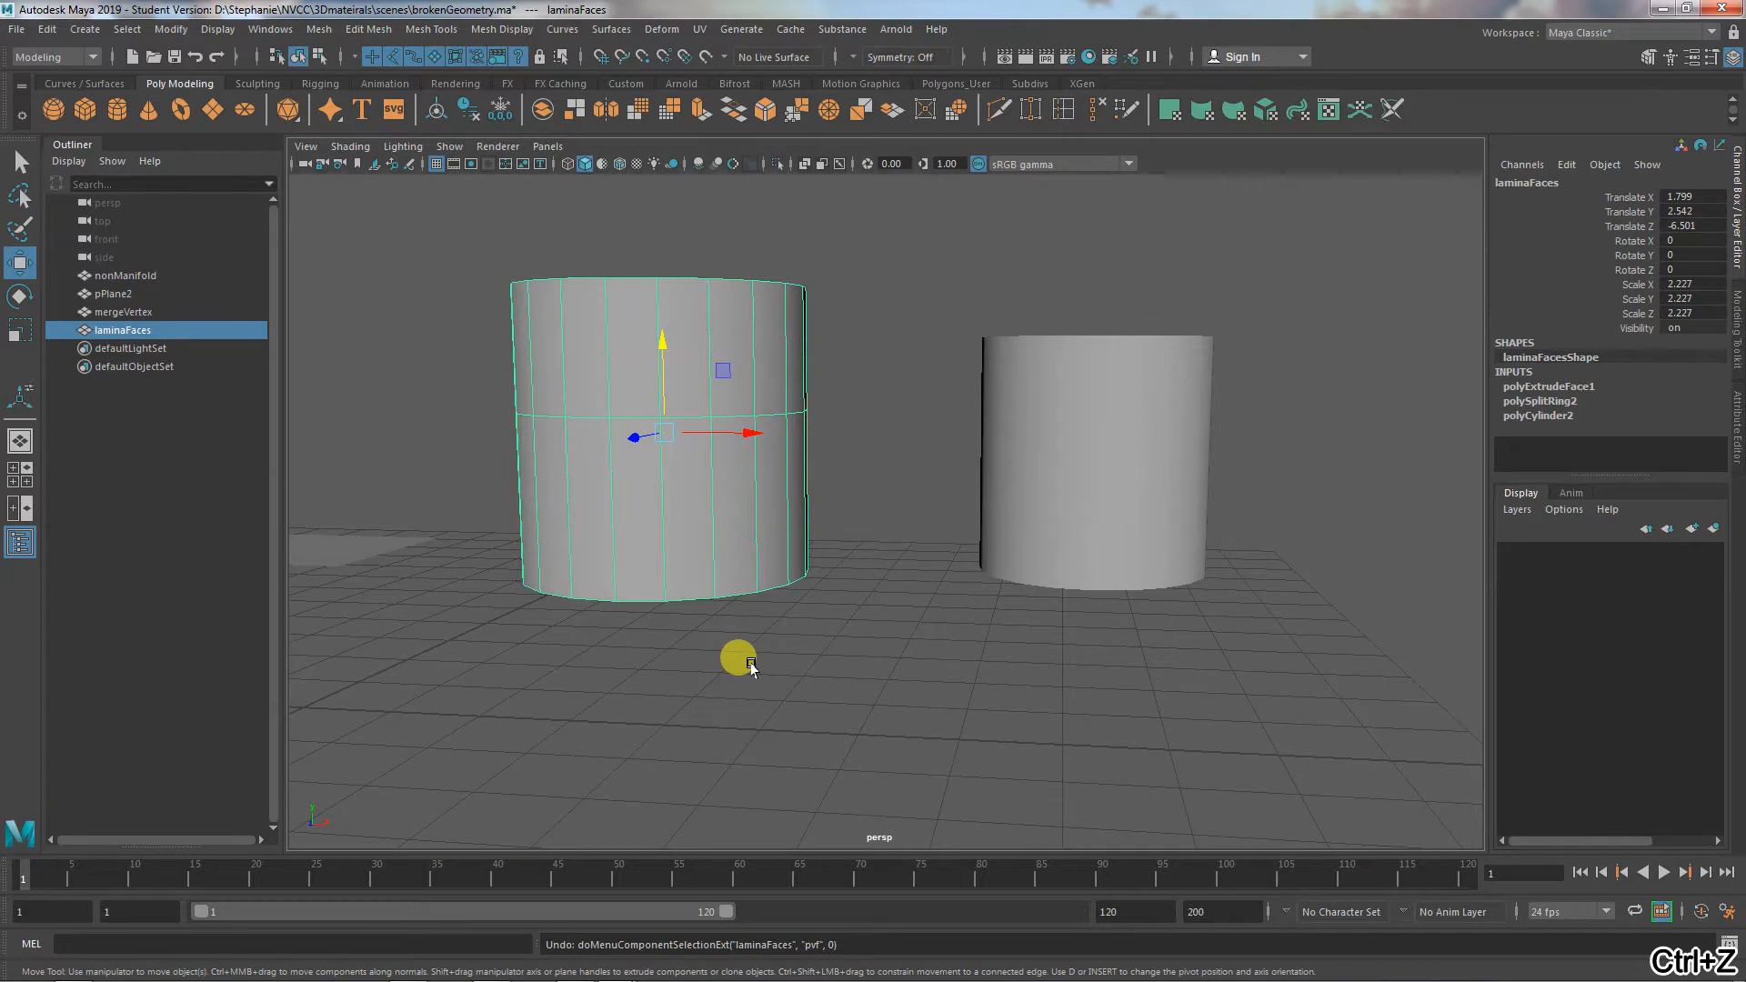
# Select all vertices of the mergeVertex cylinder and review the Merge Vertices options without applying them
pyautogui.click(1112, 470)
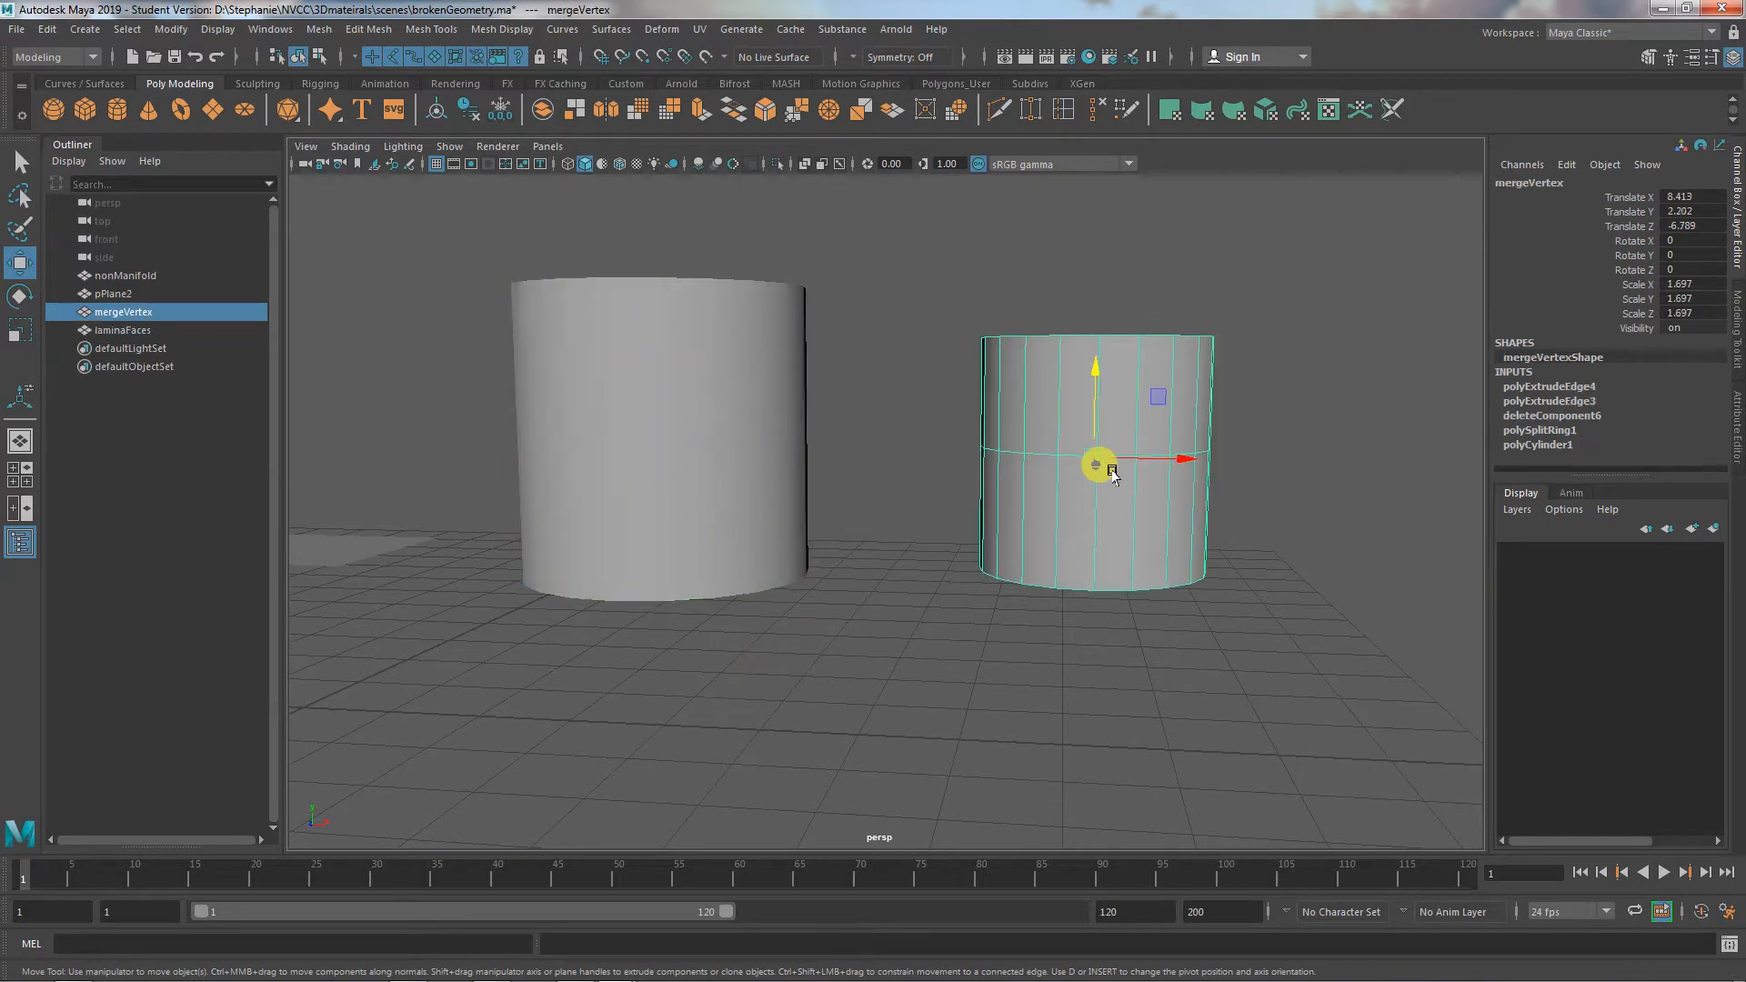
pyautogui.moveTo(1112, 509); pyautogui.dragTo(1042, 465, button='right')
pyautogui.moveTo(897, 299); pyautogui.dragTo(1336, 638)
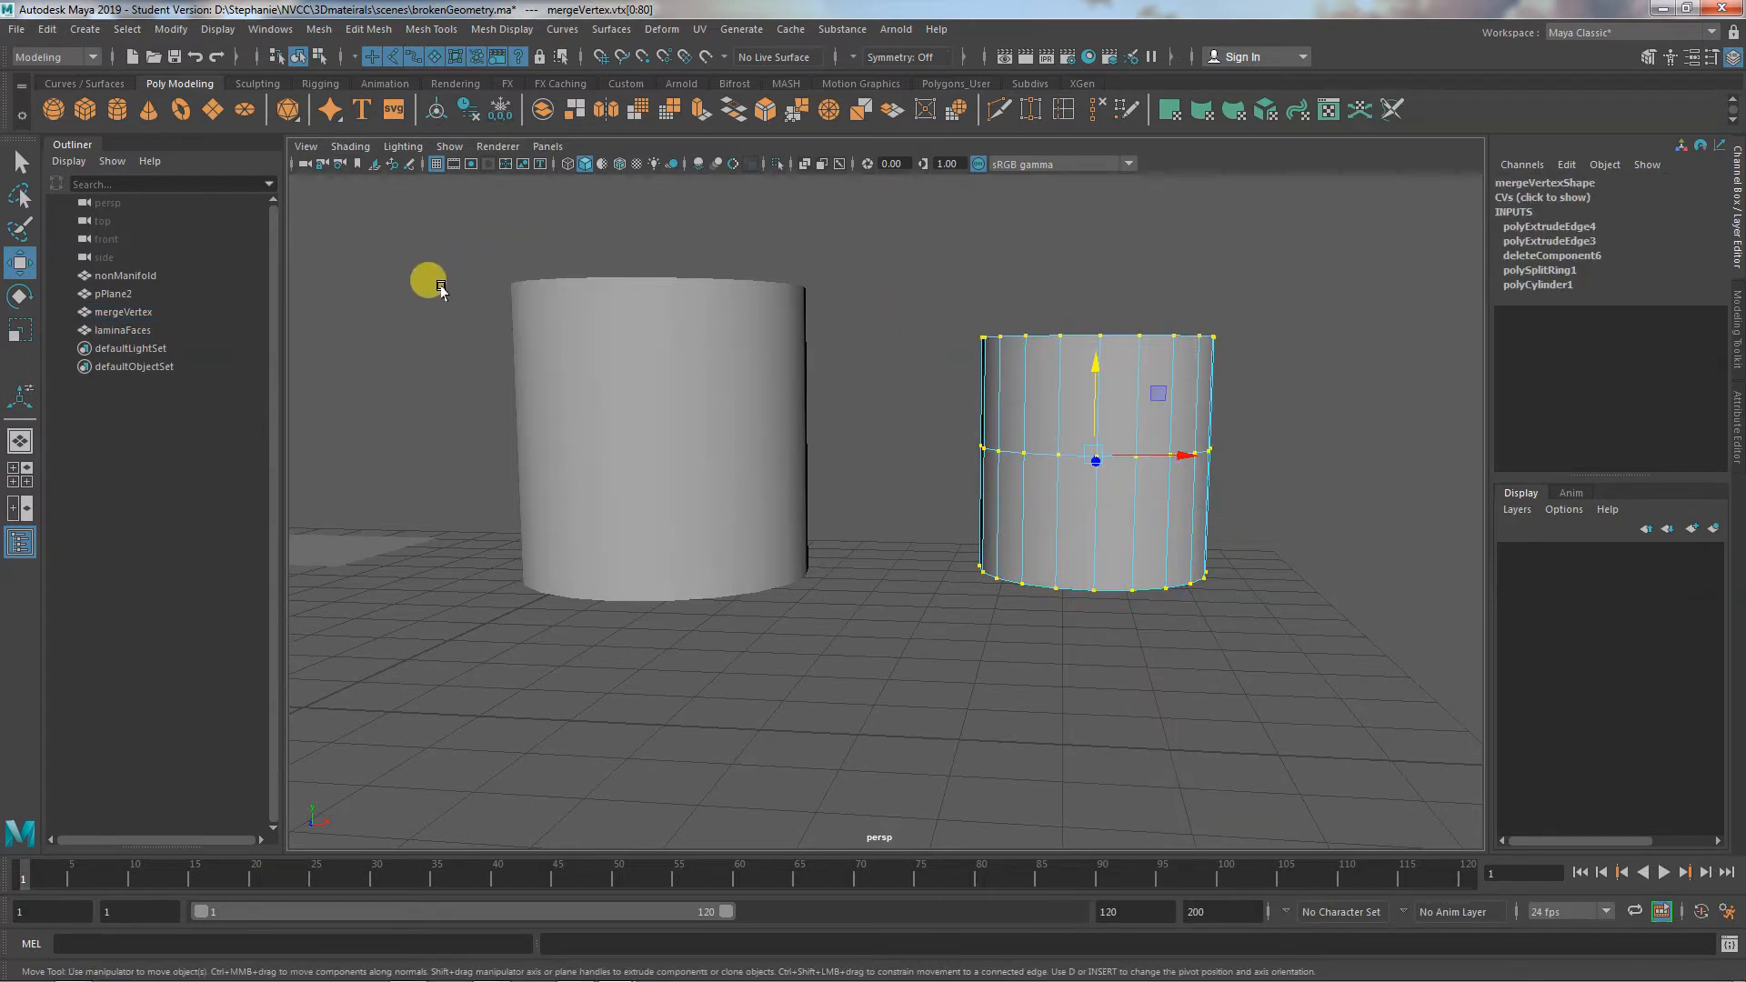
pyautogui.click(369, 33)
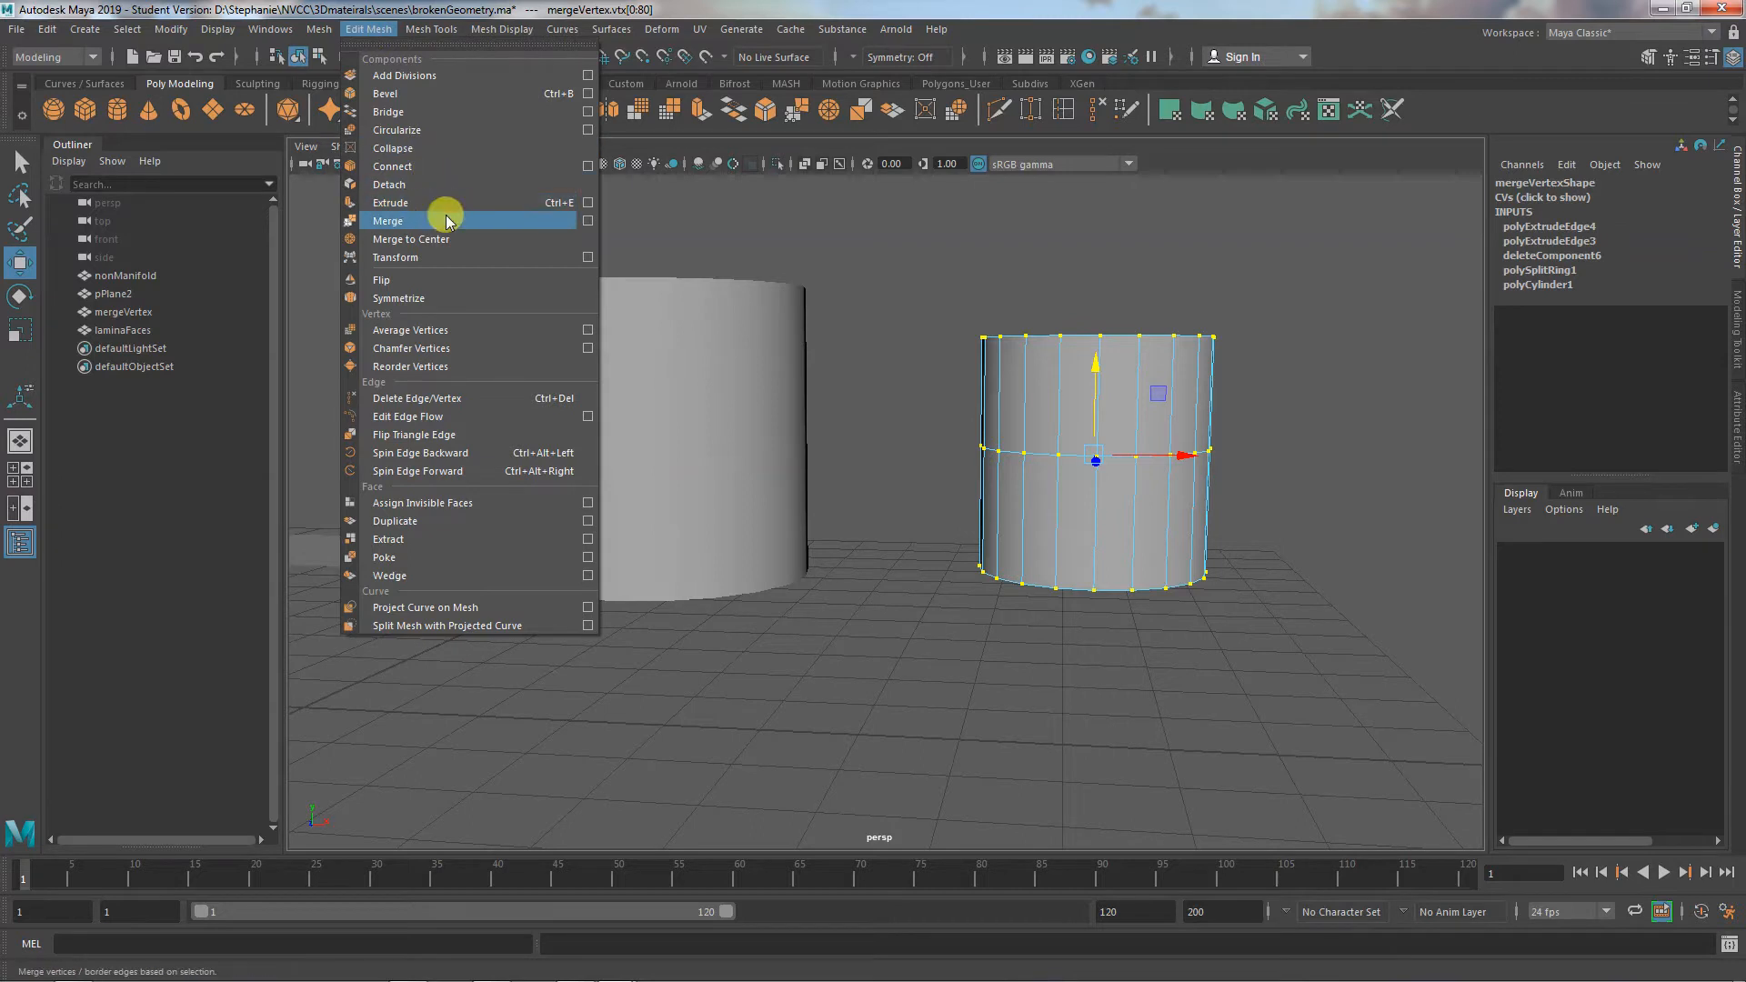
pyautogui.click(584, 221)
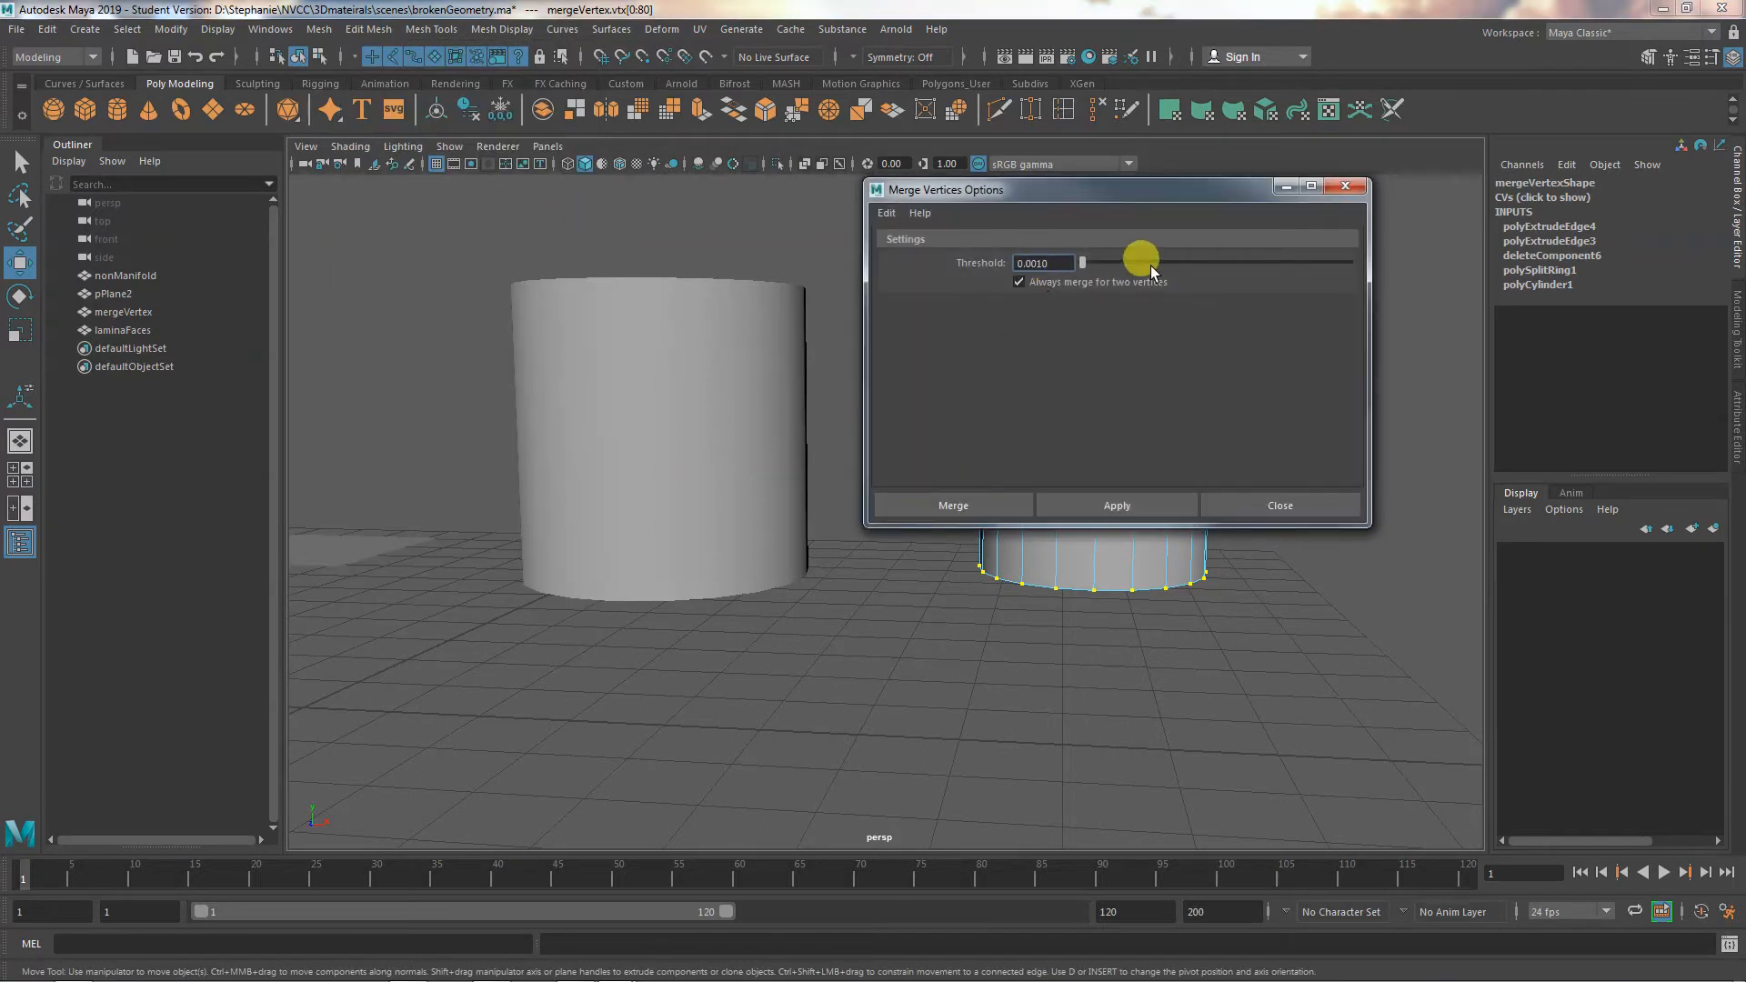
pyautogui.click(1307, 506)
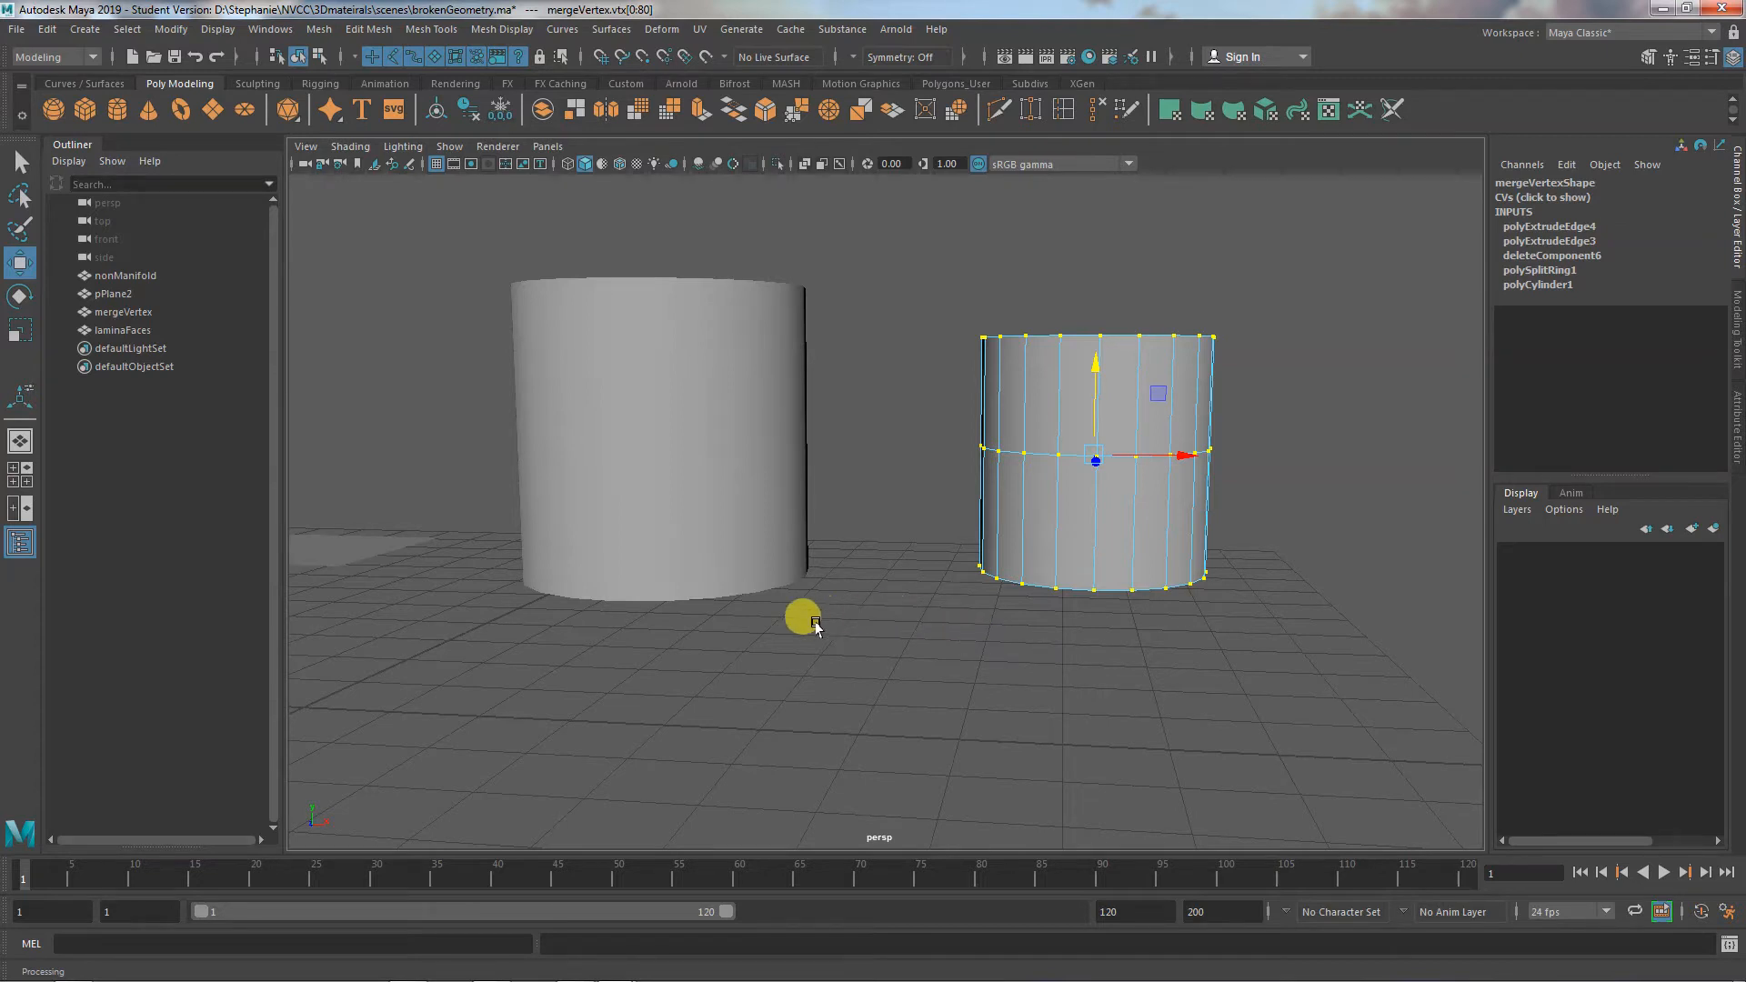
# Return the mergeVertex cylinder to object mode and select the notched plane pPlane2
pyautogui.keyDown('alt'); pyautogui.moveTo(808, 666); pyautogui.dragTo(1291, 611, button='middle'); pyautogui.keyUp('alt')
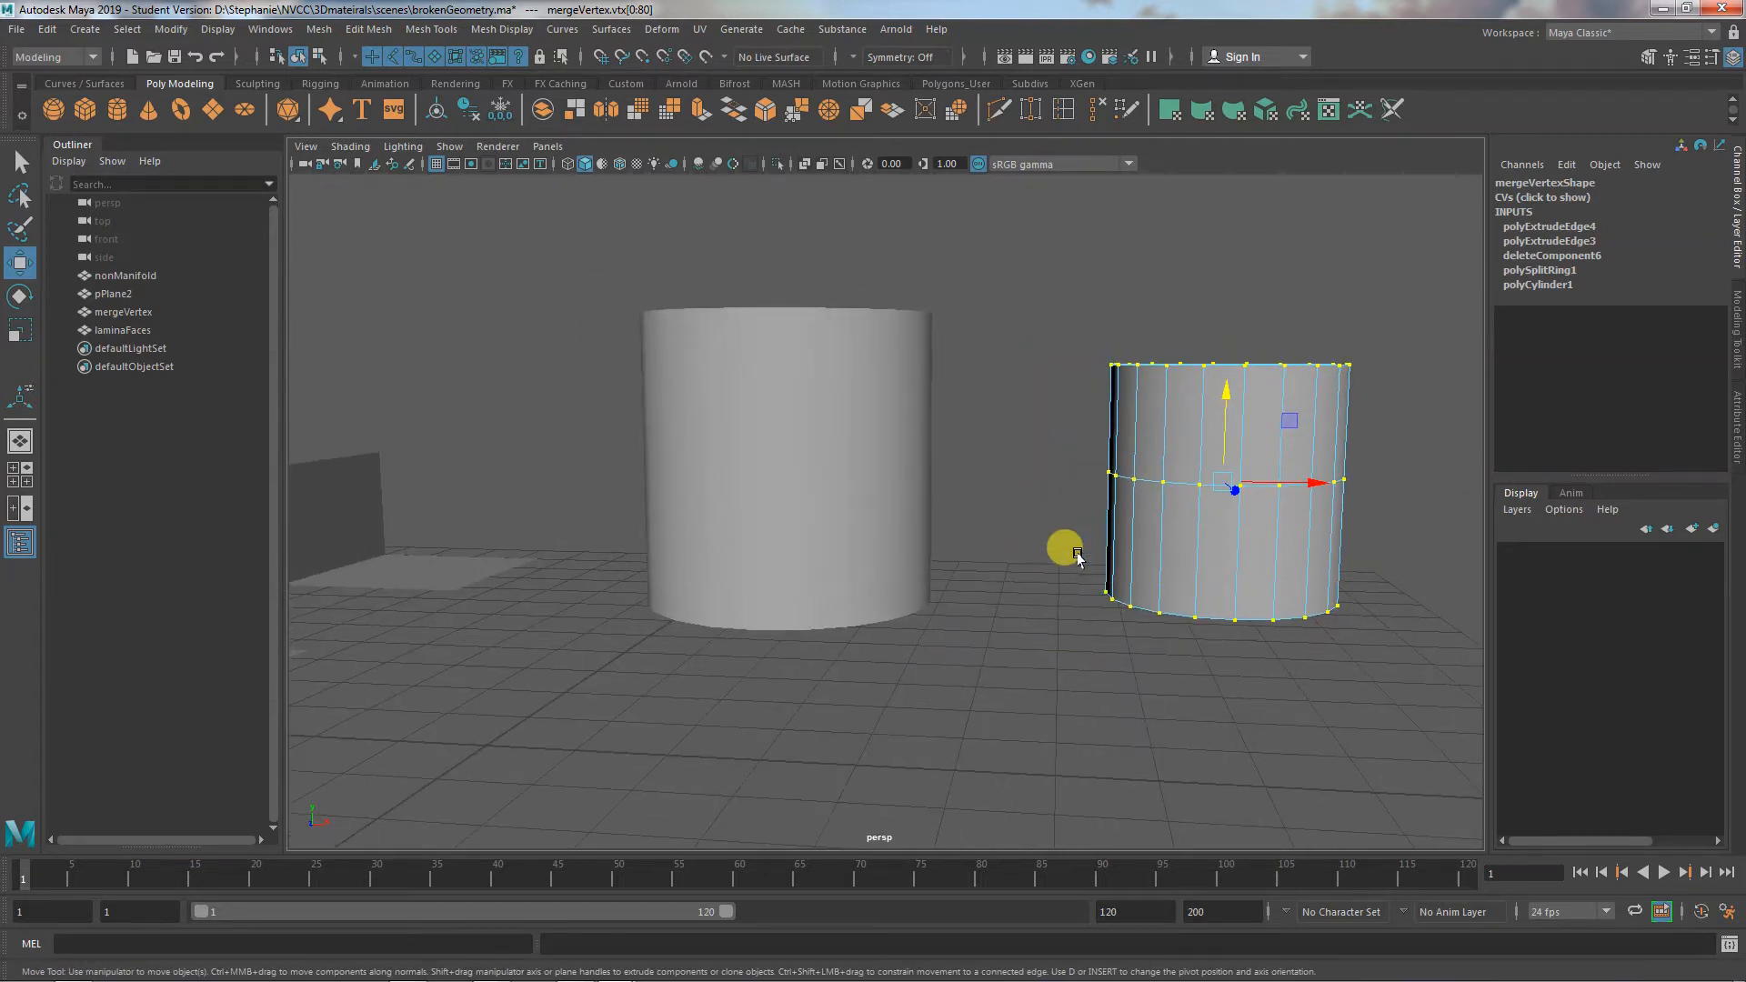
pyautogui.moveTo(1204, 462); pyautogui.dragTo(1260, 439, button='right')
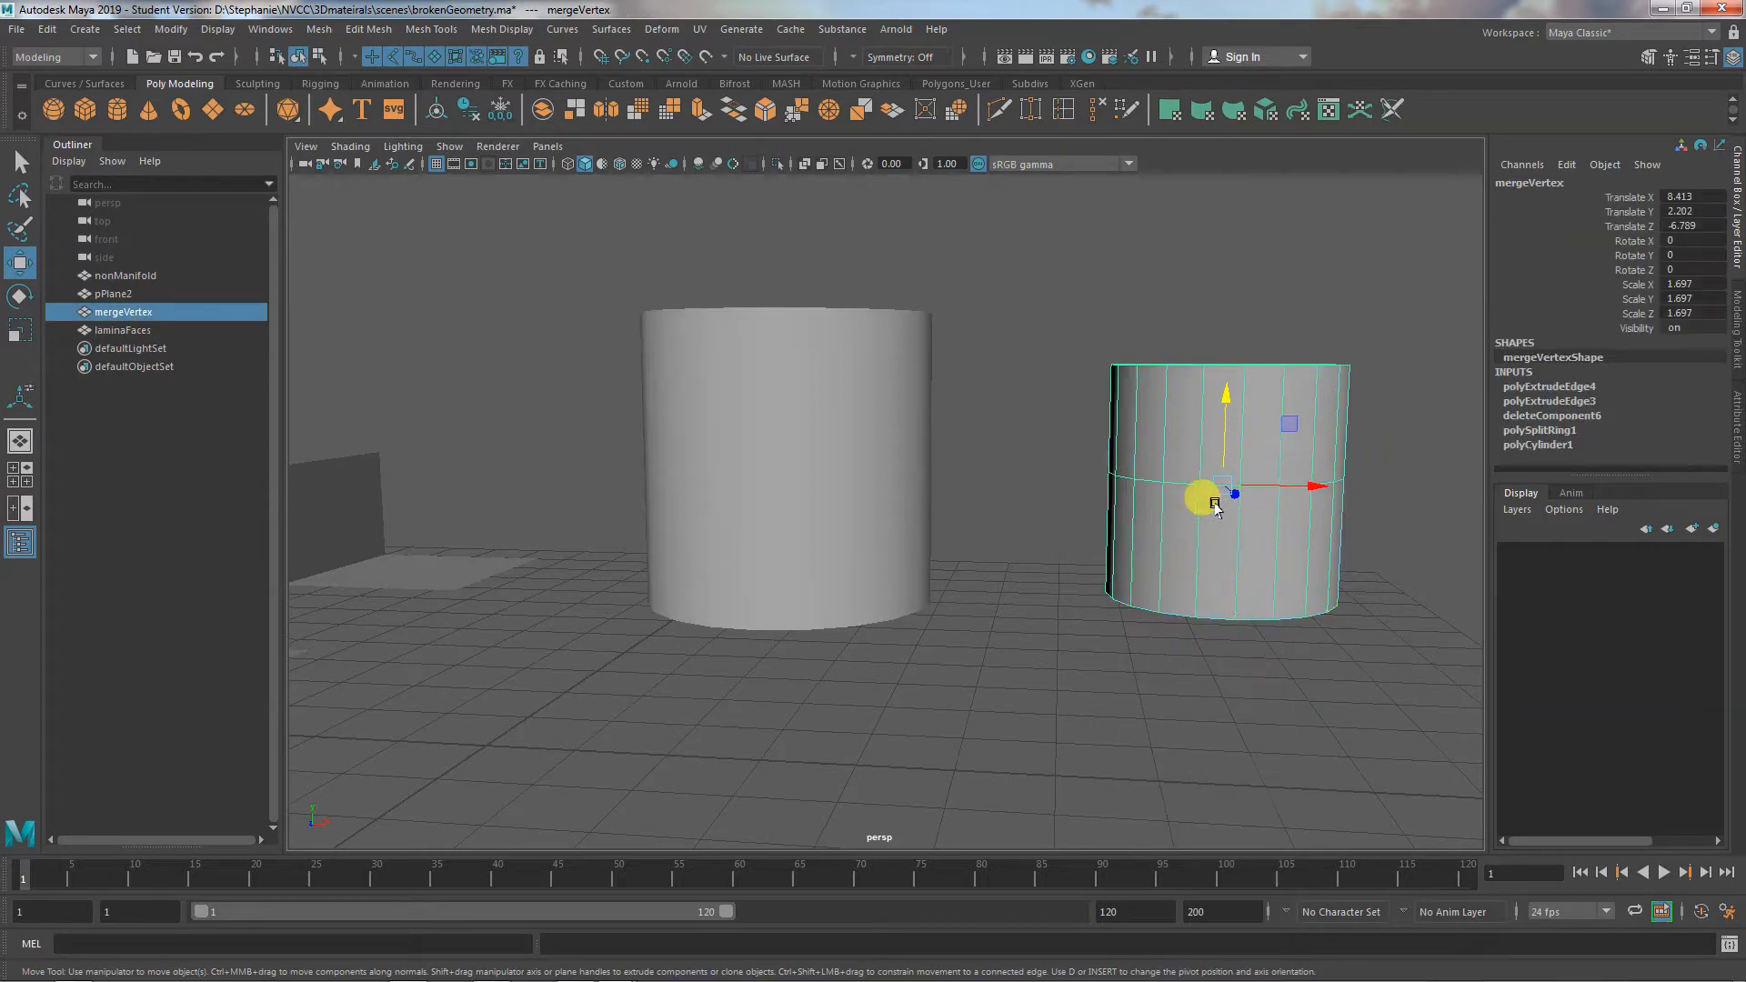
pyautogui.moveTo(920, 663)
pyautogui.keyDown('alt'); pyautogui.mouseDown(button='middle')
pyautogui.moveTo(927, 635)
pyautogui.moveTo(946, 682)
pyautogui.mouseUp(button='middle'); pyautogui.keyUp('alt')
pyautogui.click(904, 468)
pyautogui.keyDown('alt'); pyautogui.moveTo(773, 719); pyautogui.dragTo(926, 653, button='middle'); pyautogui.keyUp('alt')
pyautogui.keyDown('alt'); pyautogui.moveTo(926, 653); pyautogui.dragTo(713, 721); pyautogui.keyUp('alt')
pyautogui.click(698, 724)
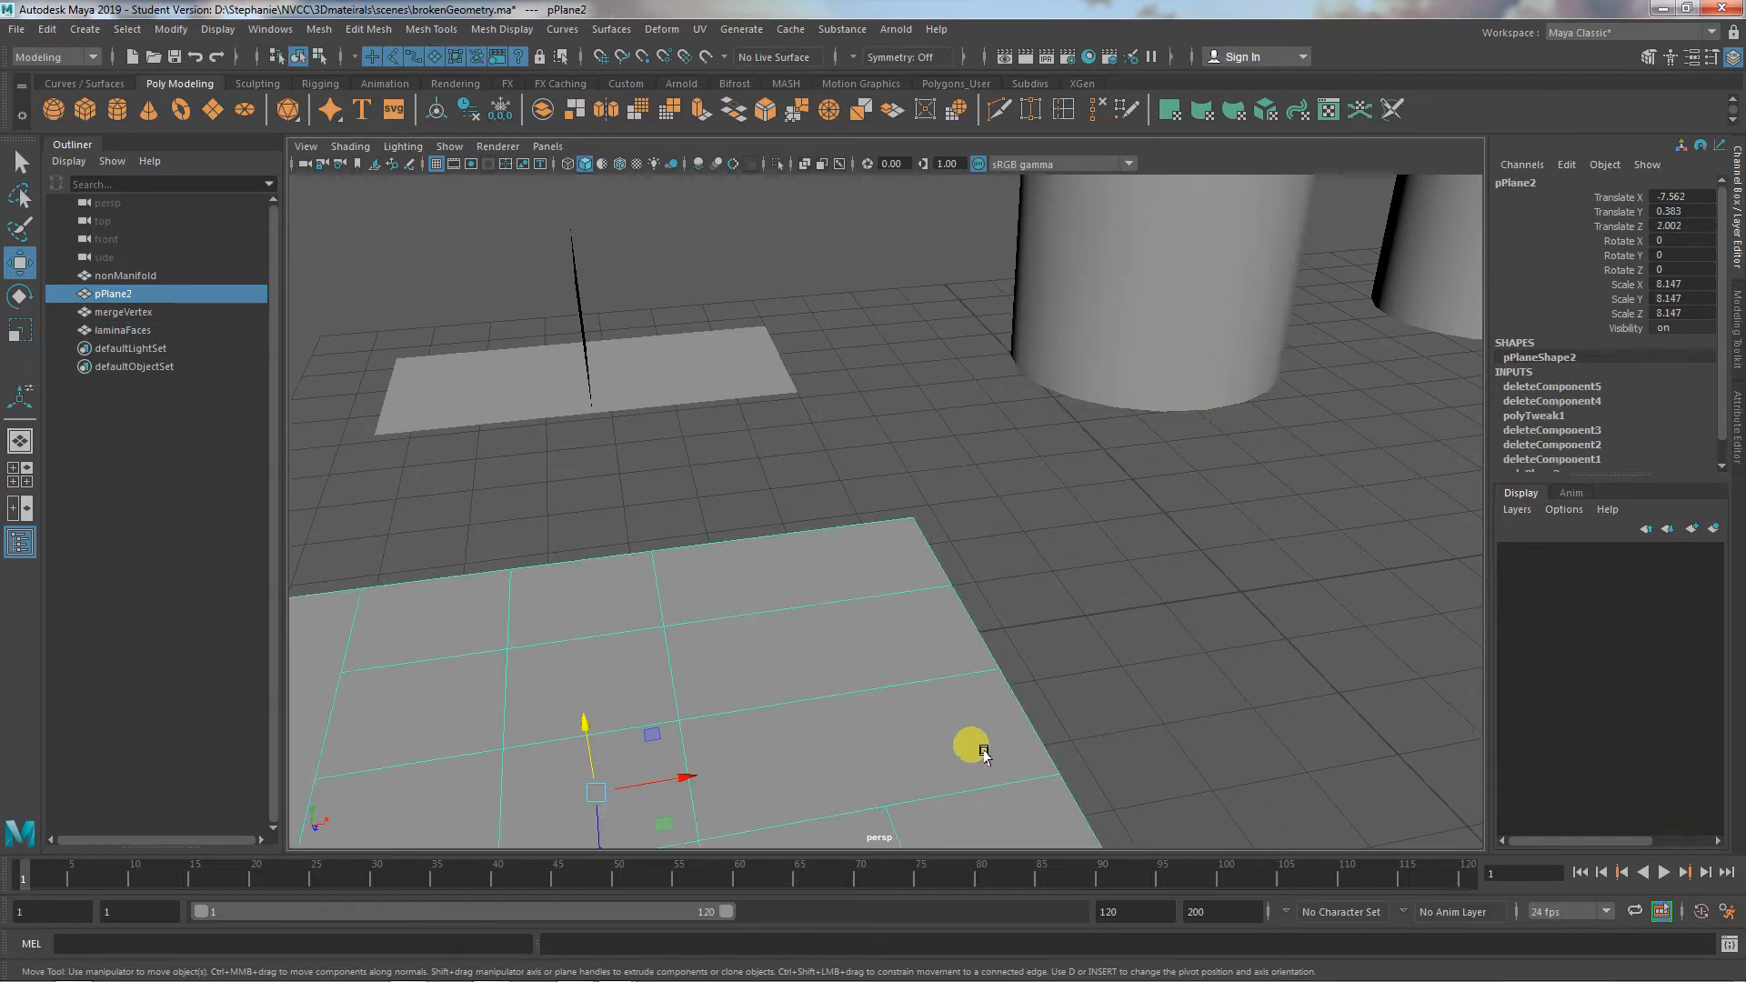
pyautogui.keyDown('alt'); pyautogui.moveTo(984, 751); pyautogui.dragTo(746, 718); pyautogui.keyUp('alt')
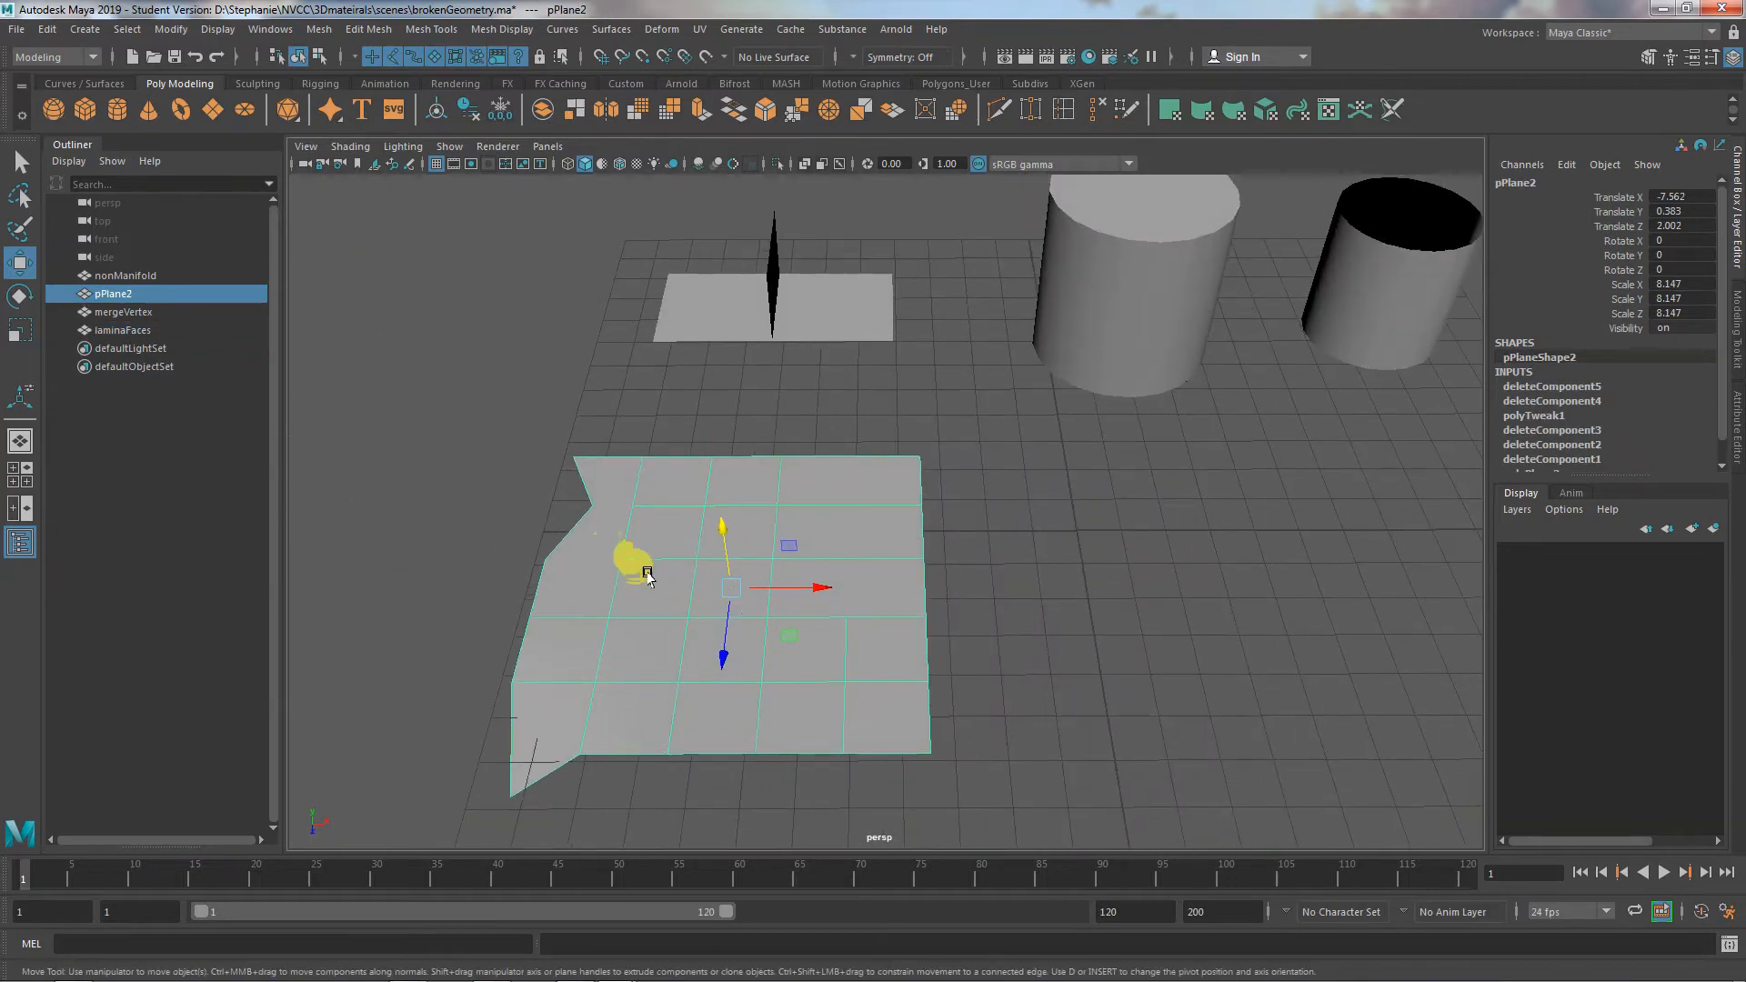
# Show the notched plane's vertices and examine the ones left along edges with missing cross edges
pyautogui.moveTo(849, 598); pyautogui.dragTo(735, 471, button='right')
pyautogui.keyDown('alt'); pyautogui.moveTo(728, 604); pyautogui.dragTo(1045, 561, button='right'); pyautogui.keyUp('alt')
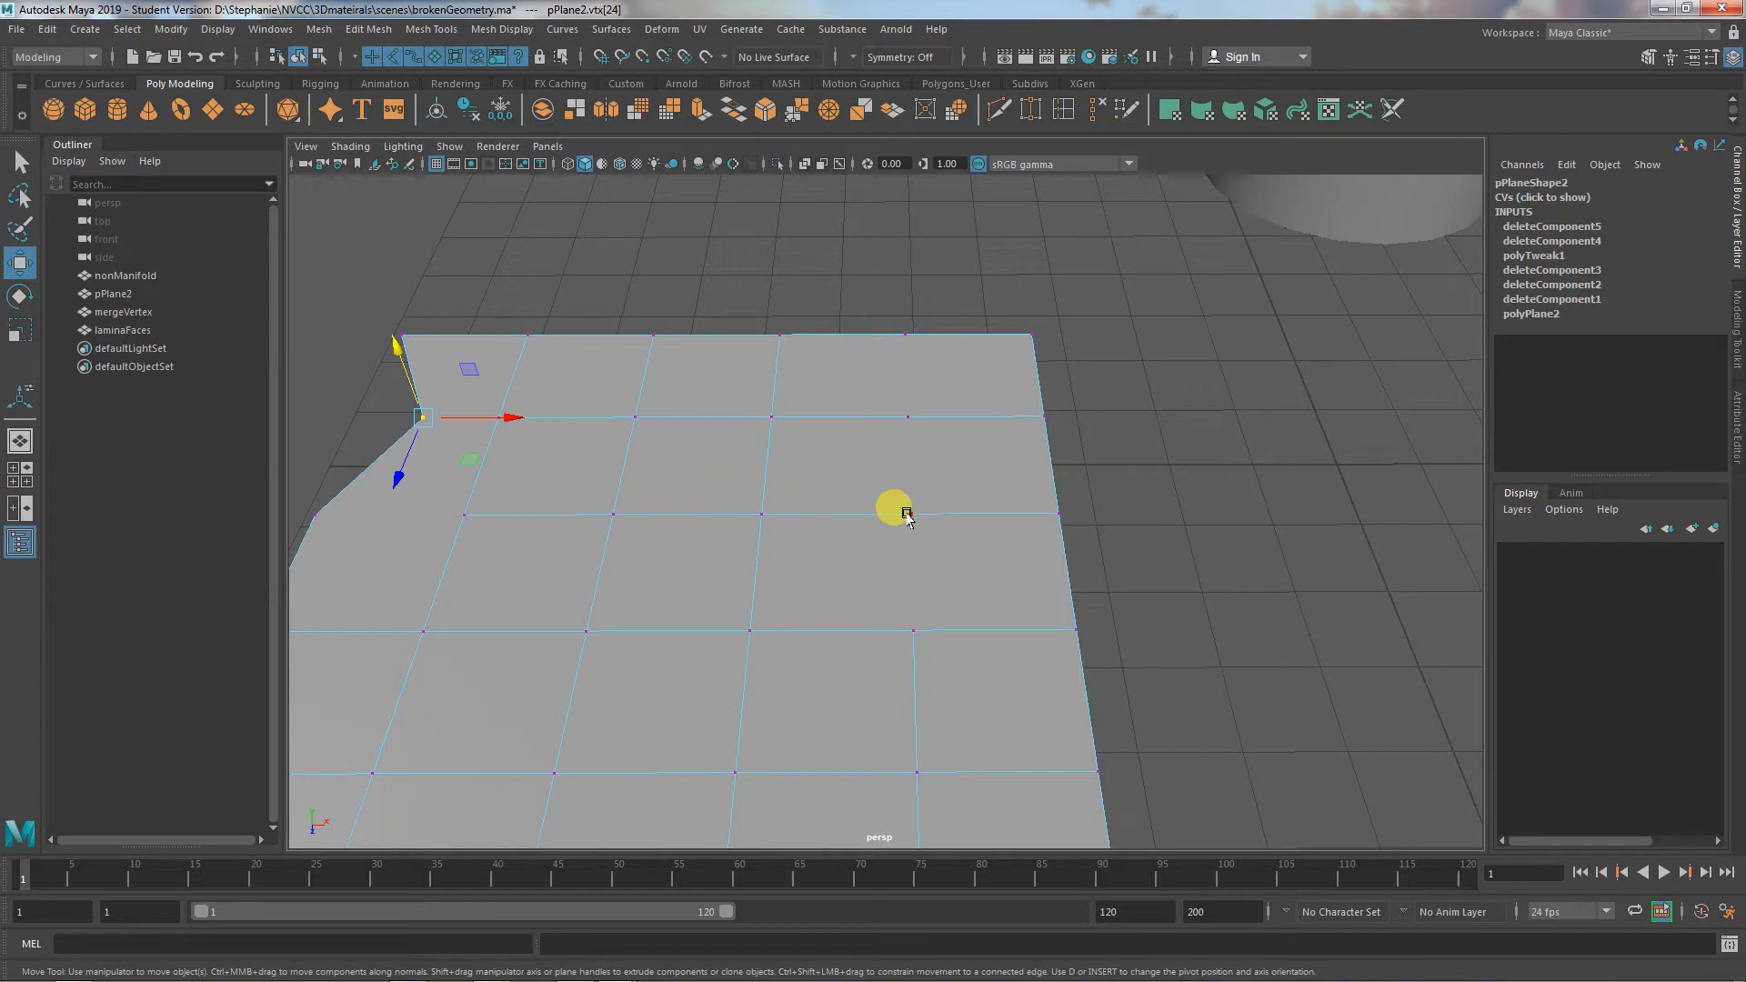
pyautogui.keyDown('alt'); pyautogui.moveTo(905, 643); pyautogui.dragTo(919, 560, button='middle'); pyautogui.keyUp('alt')
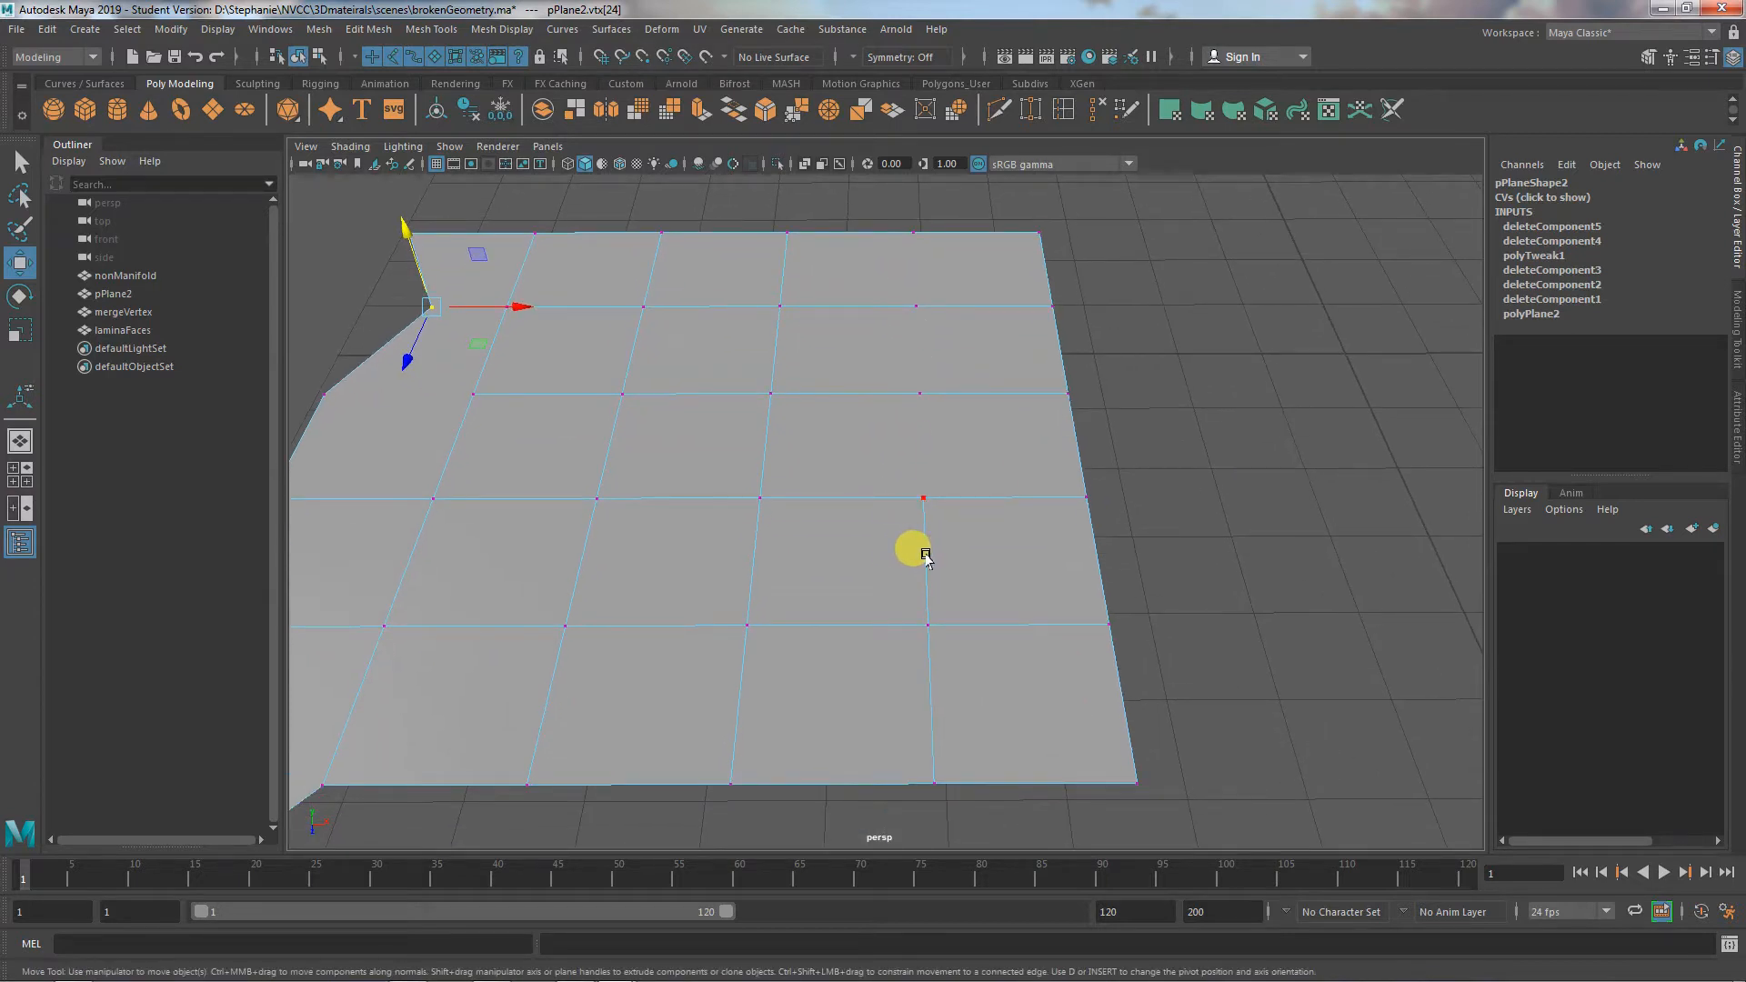
pyautogui.click(926, 555)
# Try removing the upper edge of the plane's incomplete inner column with Delete Edge/Vertex, and undo the removal
pyautogui.moveTo(929, 482); pyautogui.dragTo(909, 427, button='right')
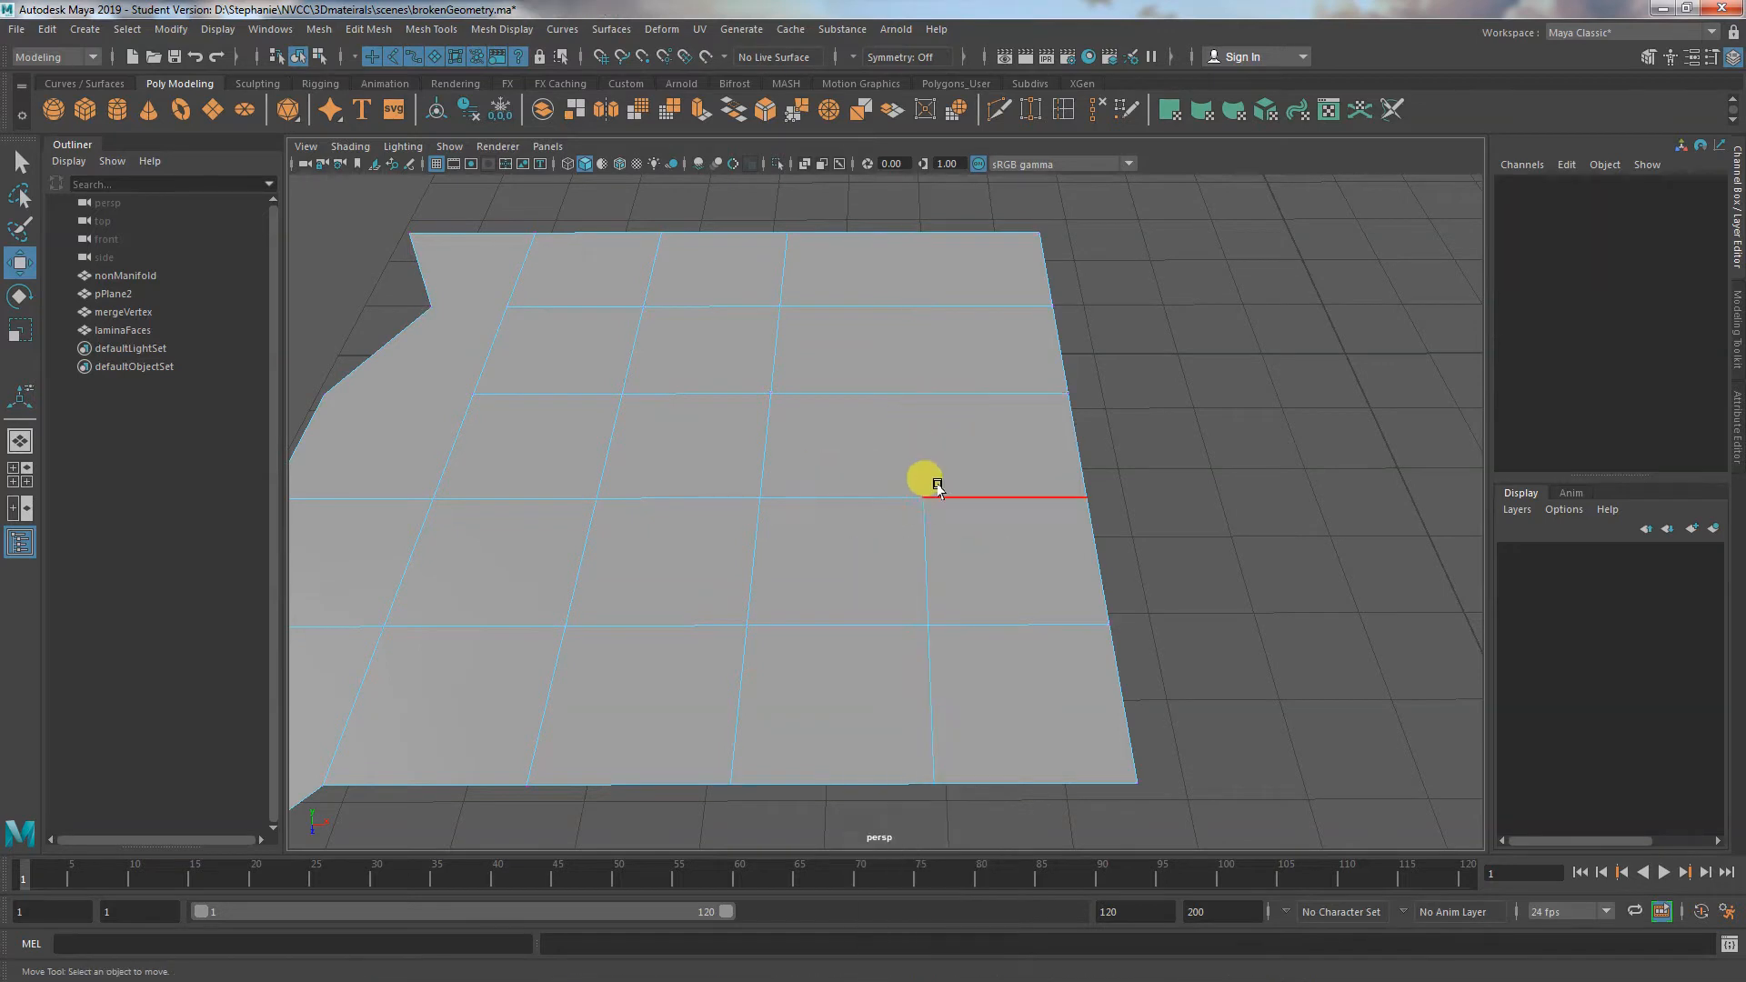
pyautogui.click(919, 558)
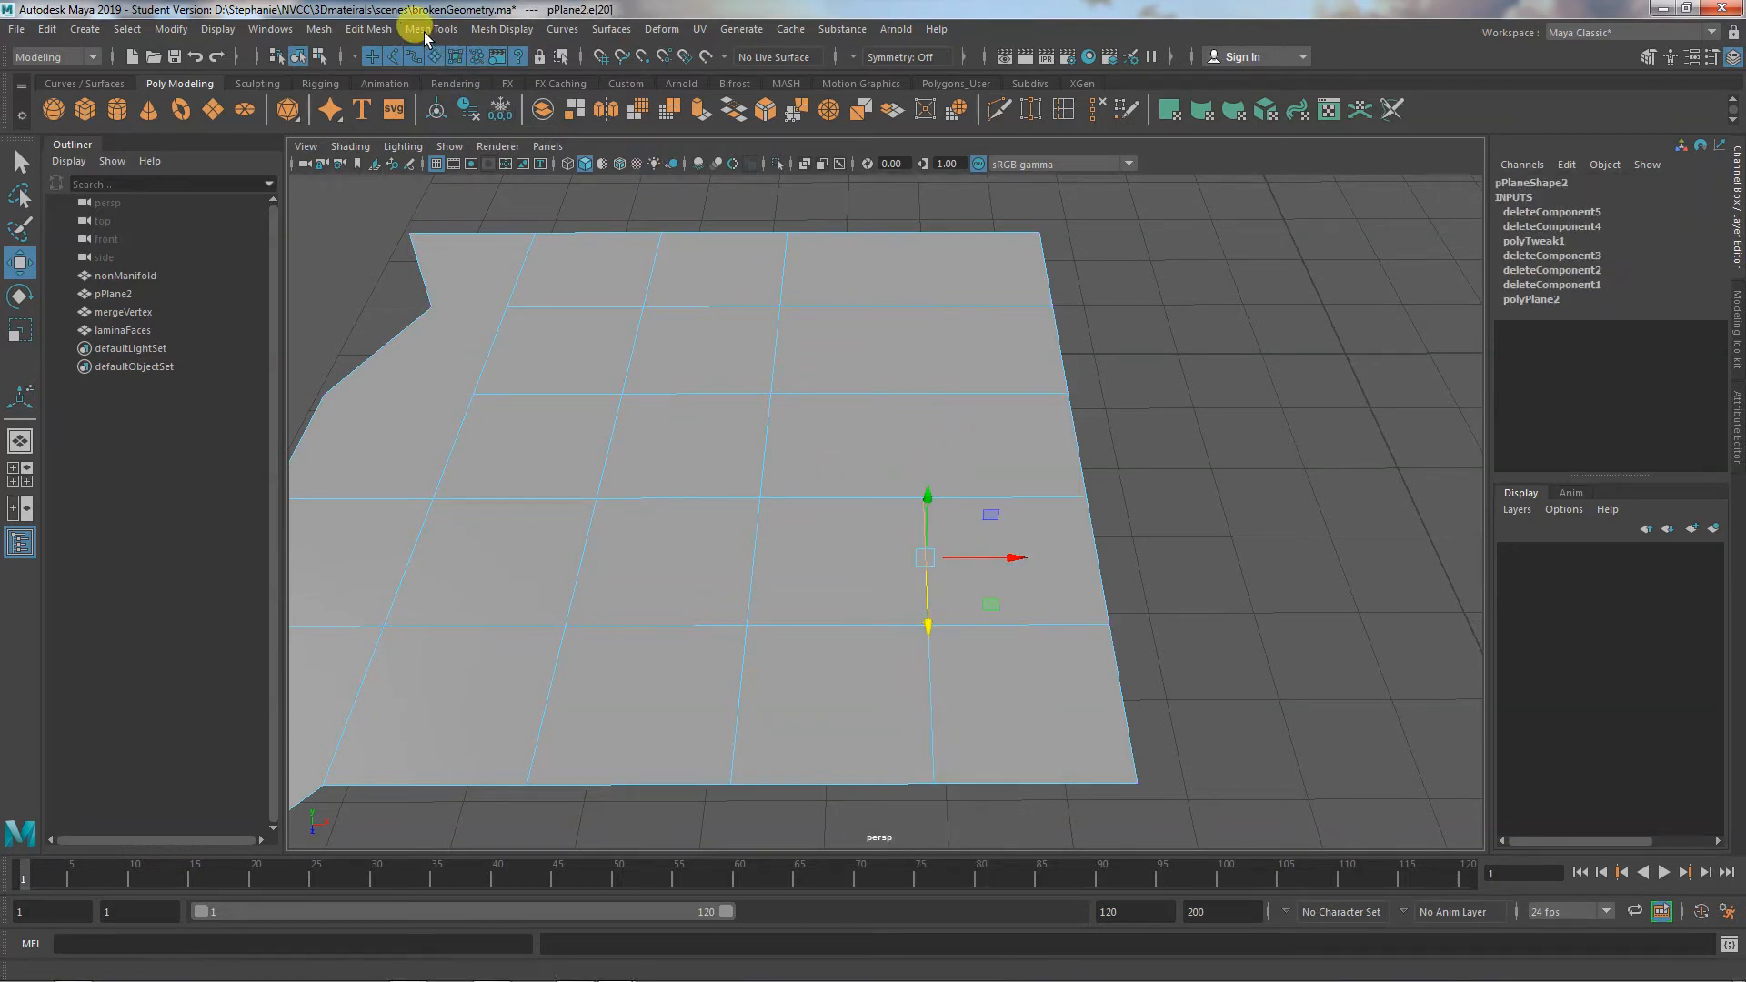
pyautogui.click(367, 30)
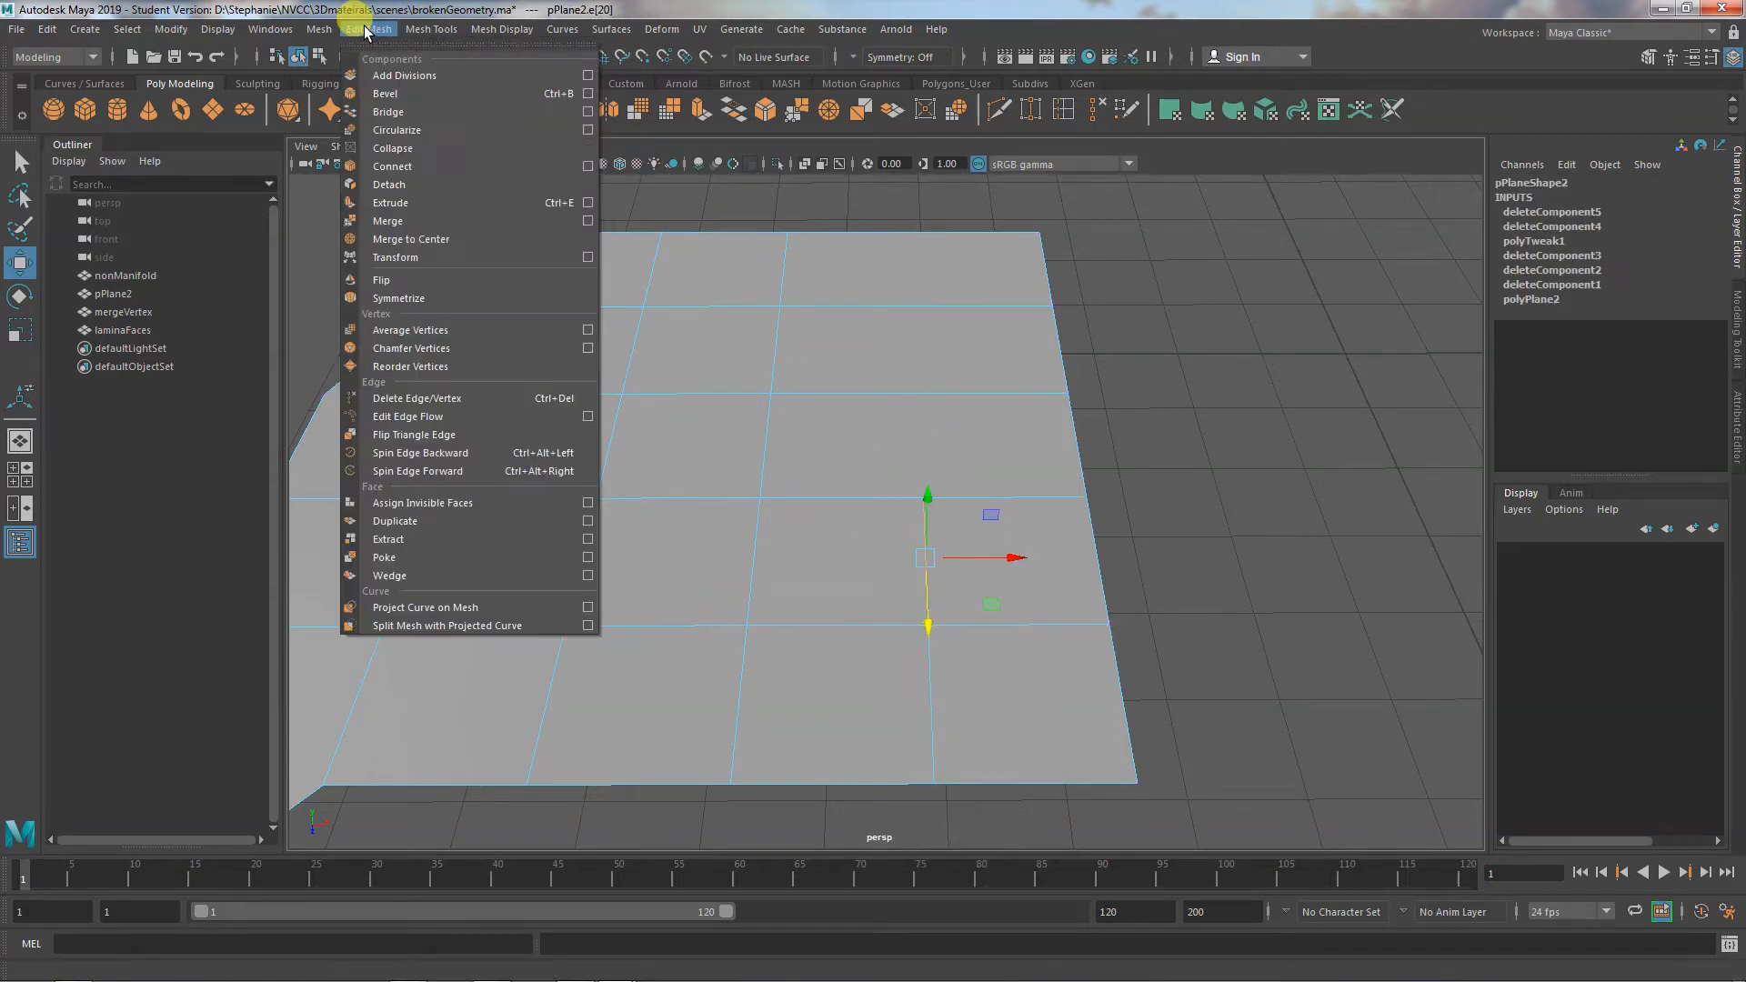
pyautogui.click(380, 397)
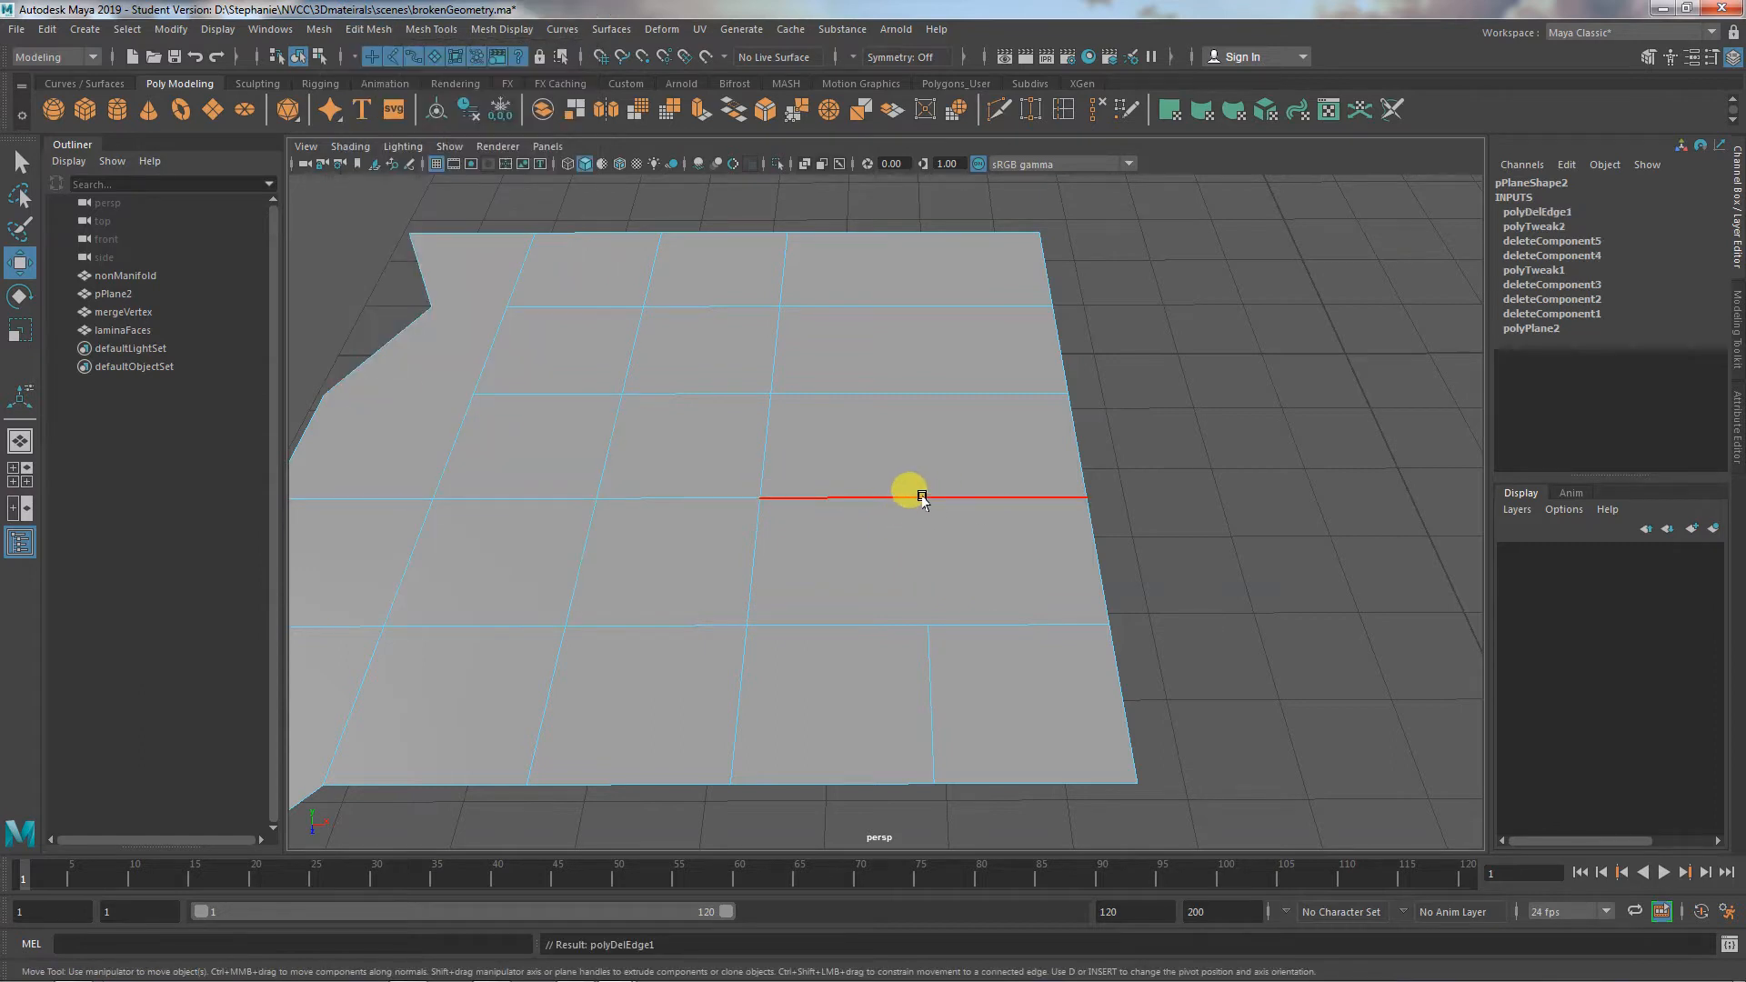
pyautogui.hotkey('ctrl', 'z')
pyautogui.hotkey('ctrl', 'z')
# Check the edges beside the stray vertex just above the incomplete column, delete that vertex, and undo the deletion
pyautogui.rightClick(942, 427)
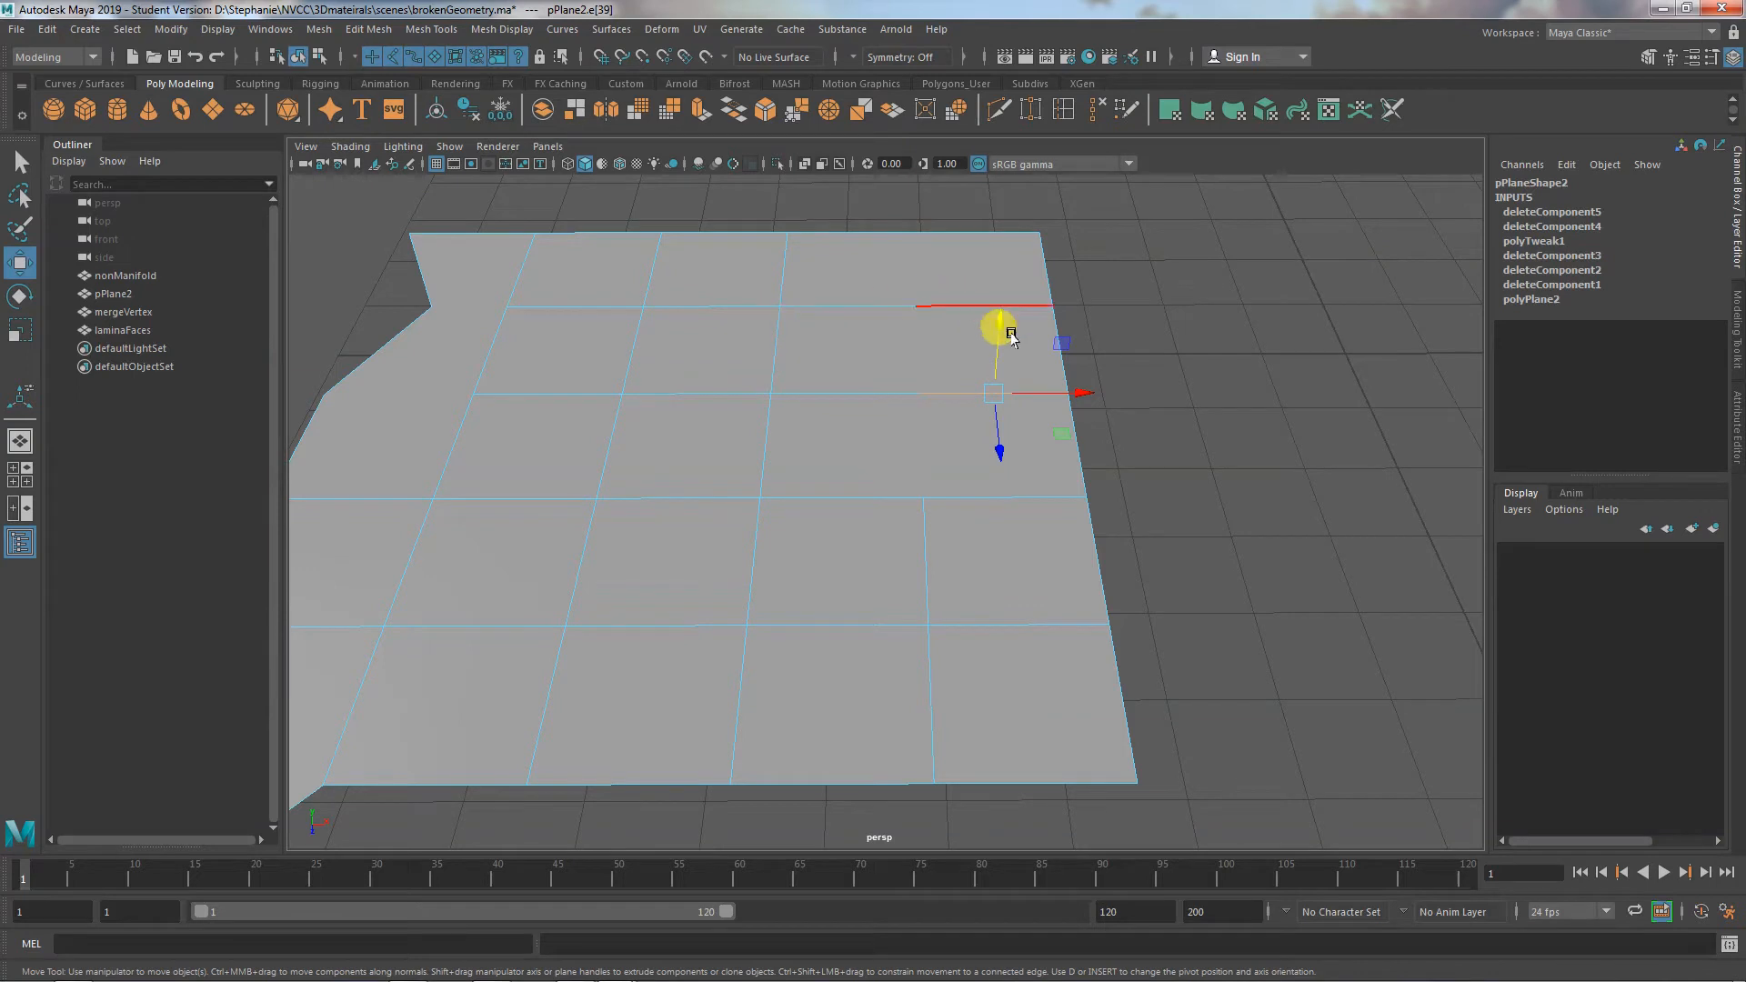
pyautogui.click(847, 398)
pyautogui.rightClick(869, 426)
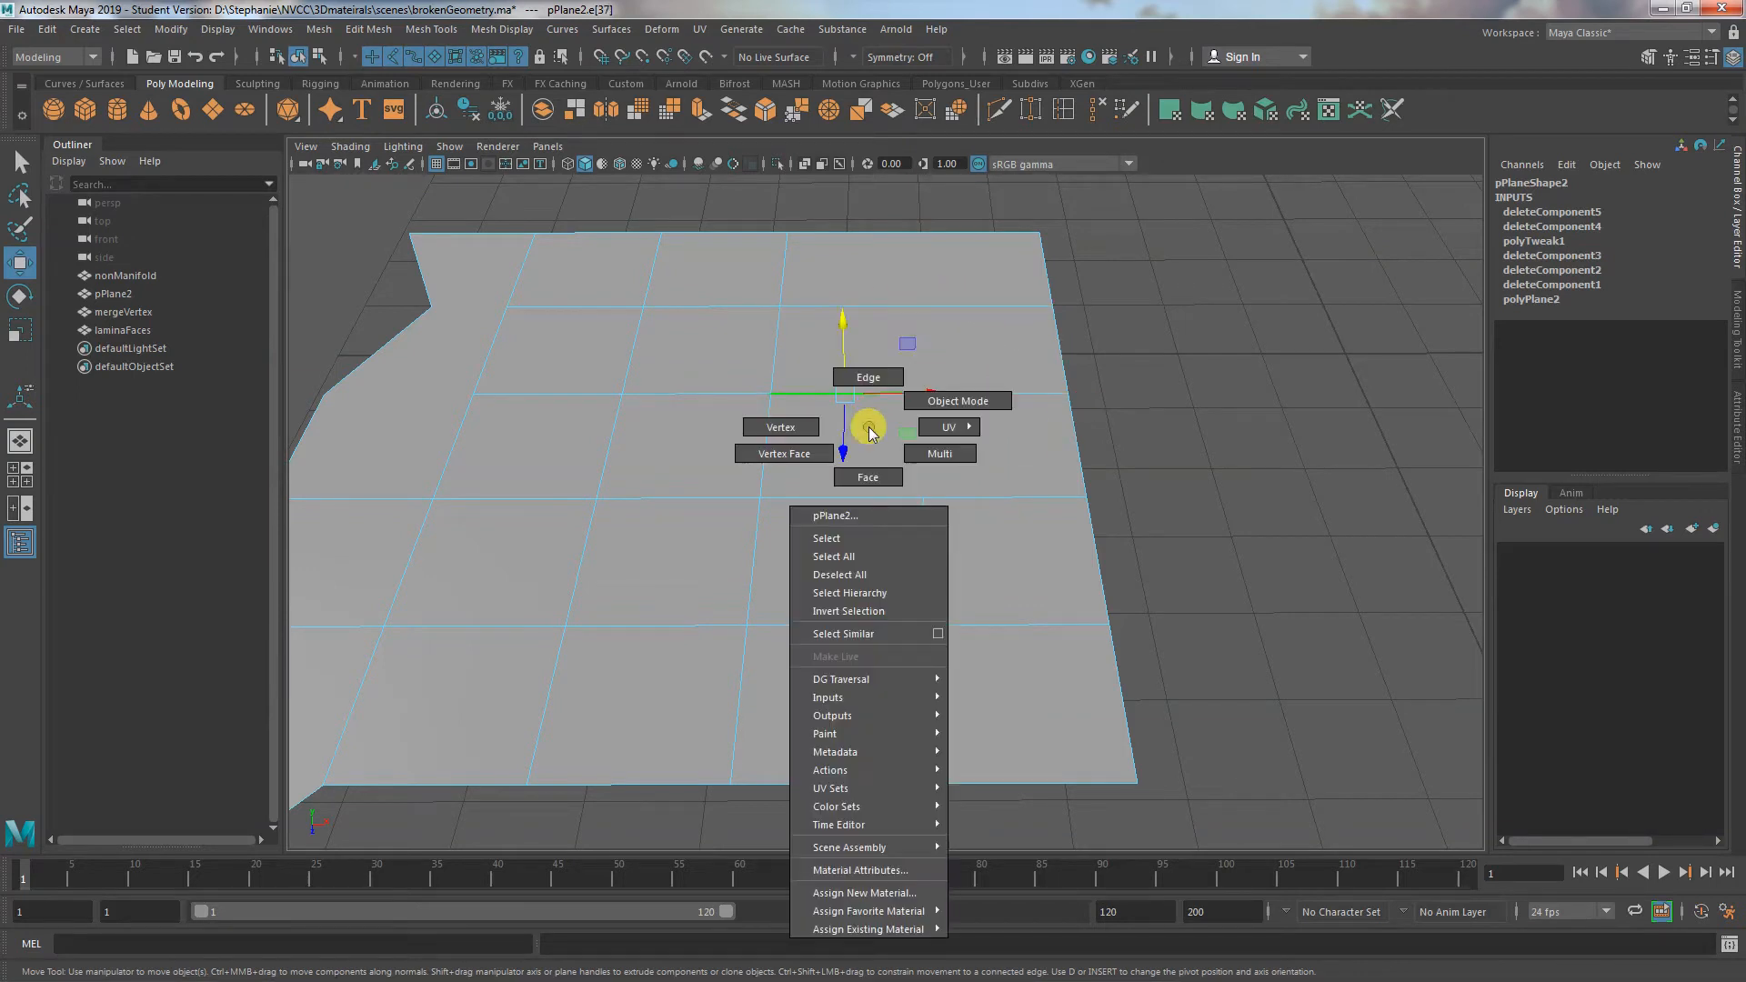
pyautogui.click(815, 423)
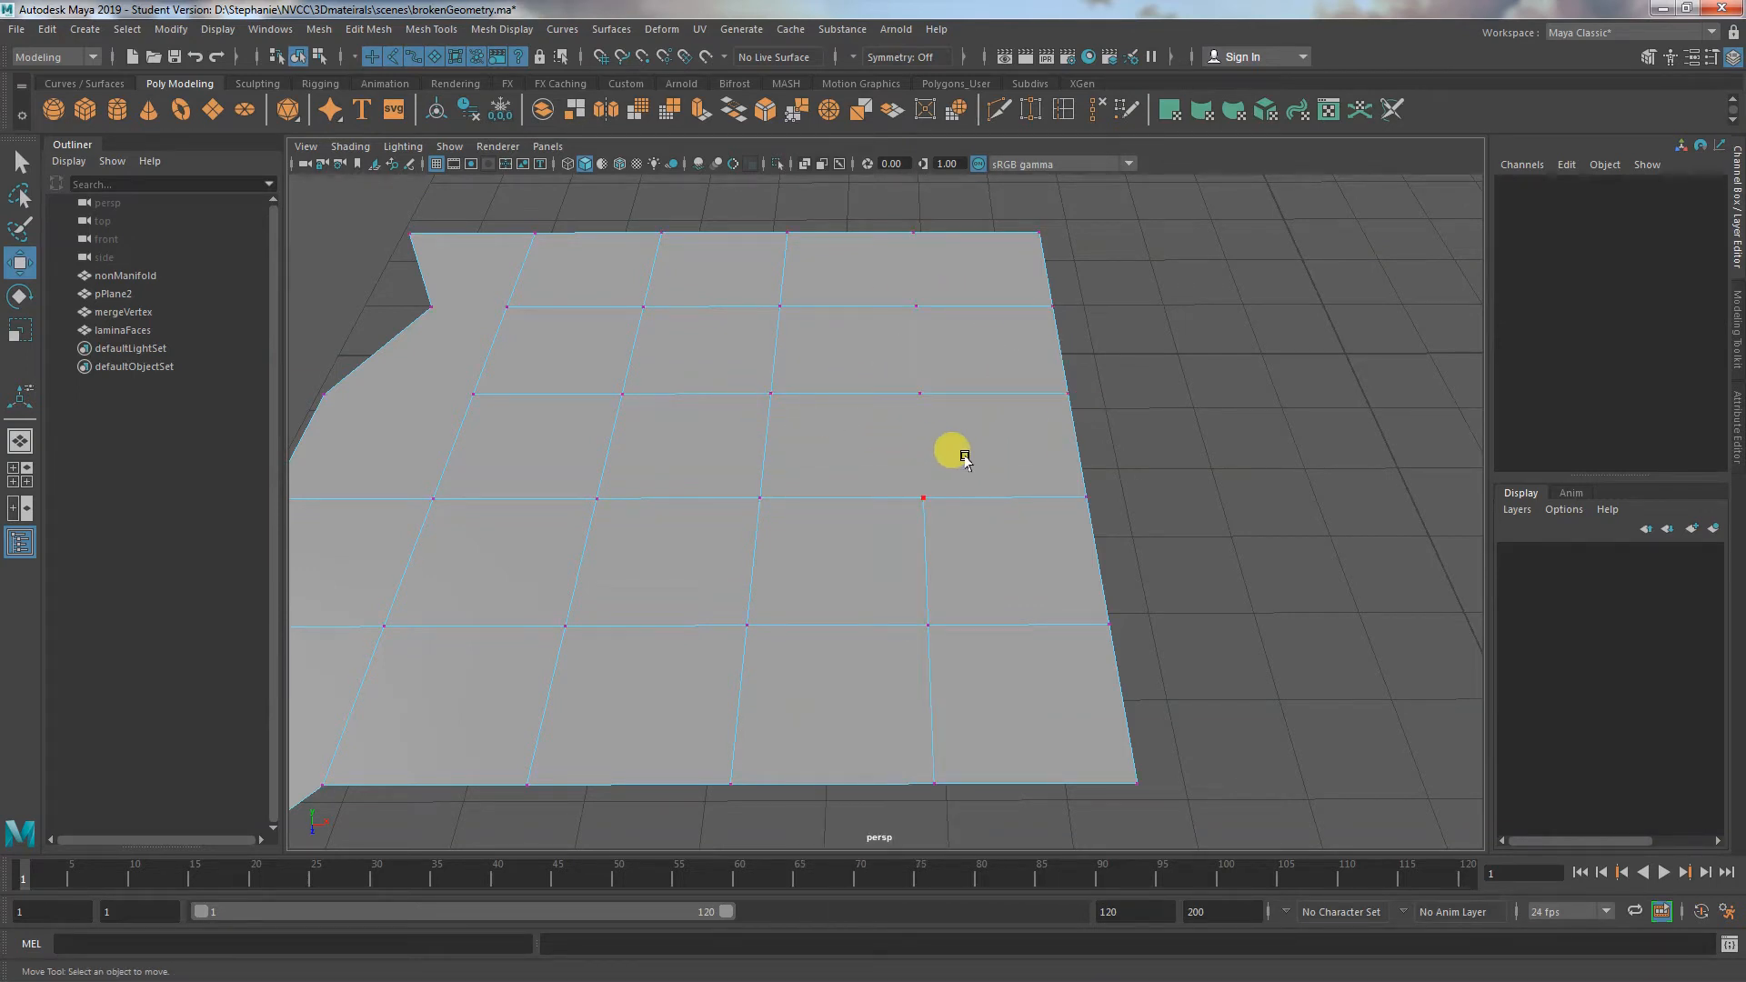
pyautogui.click(919, 393)
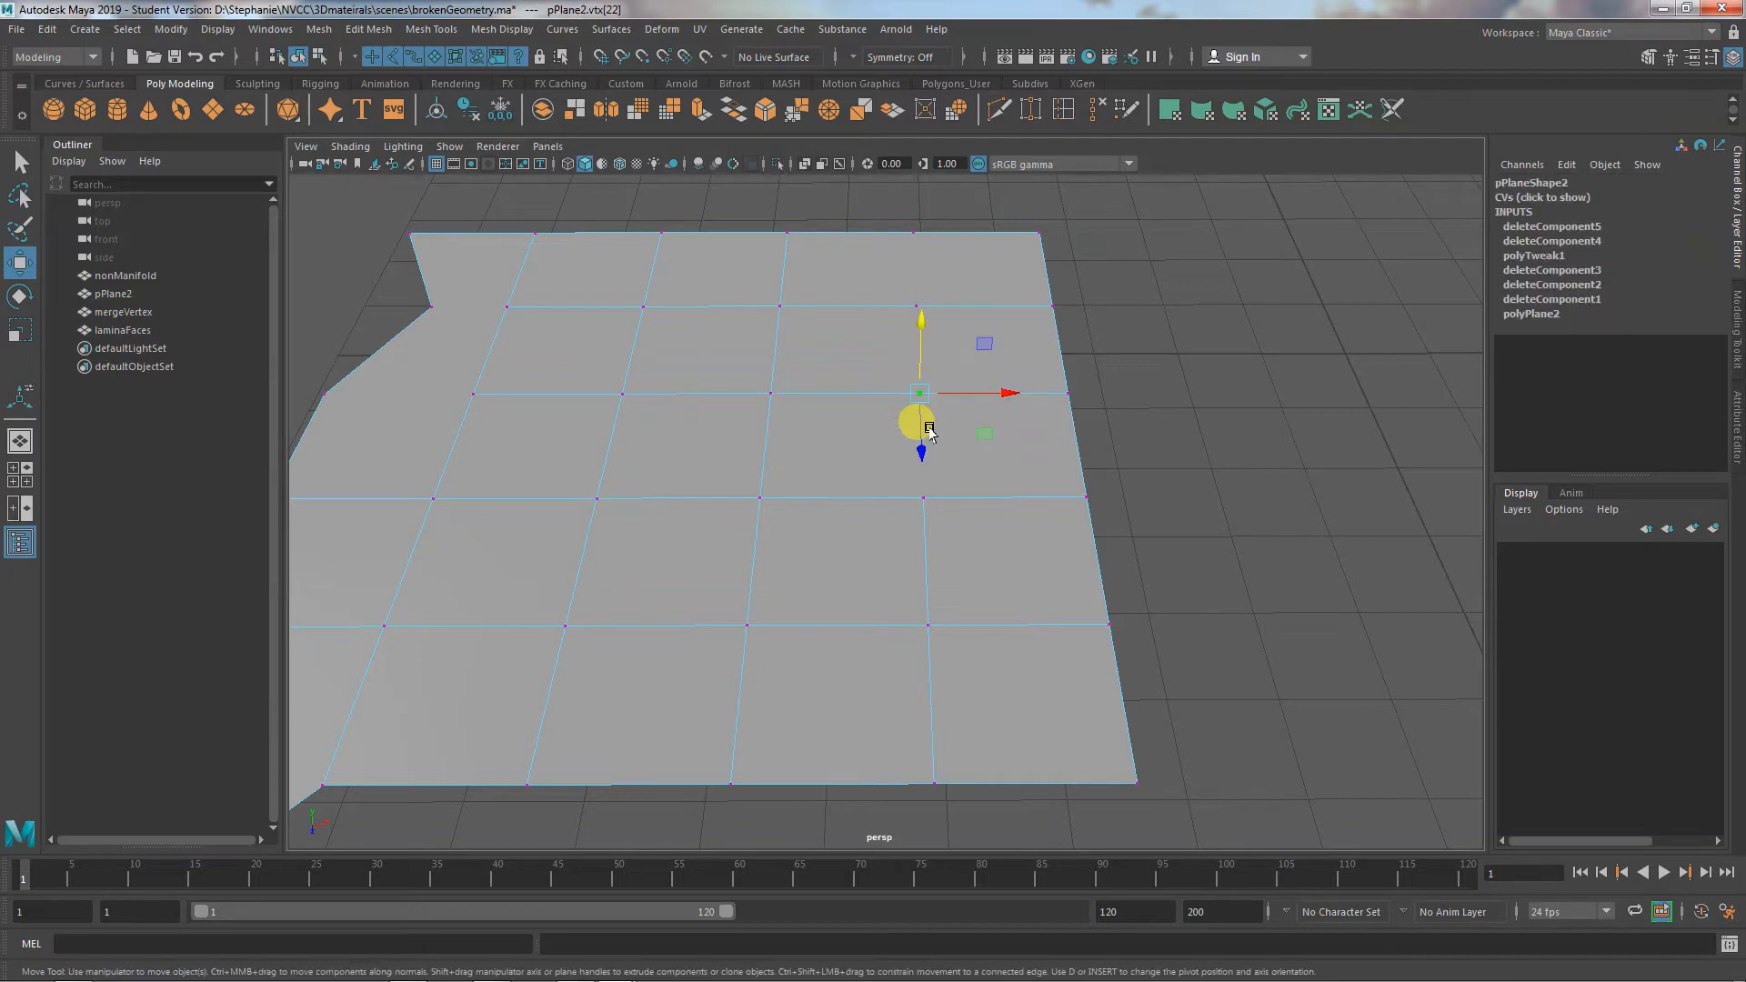
pyautogui.click(930, 430)
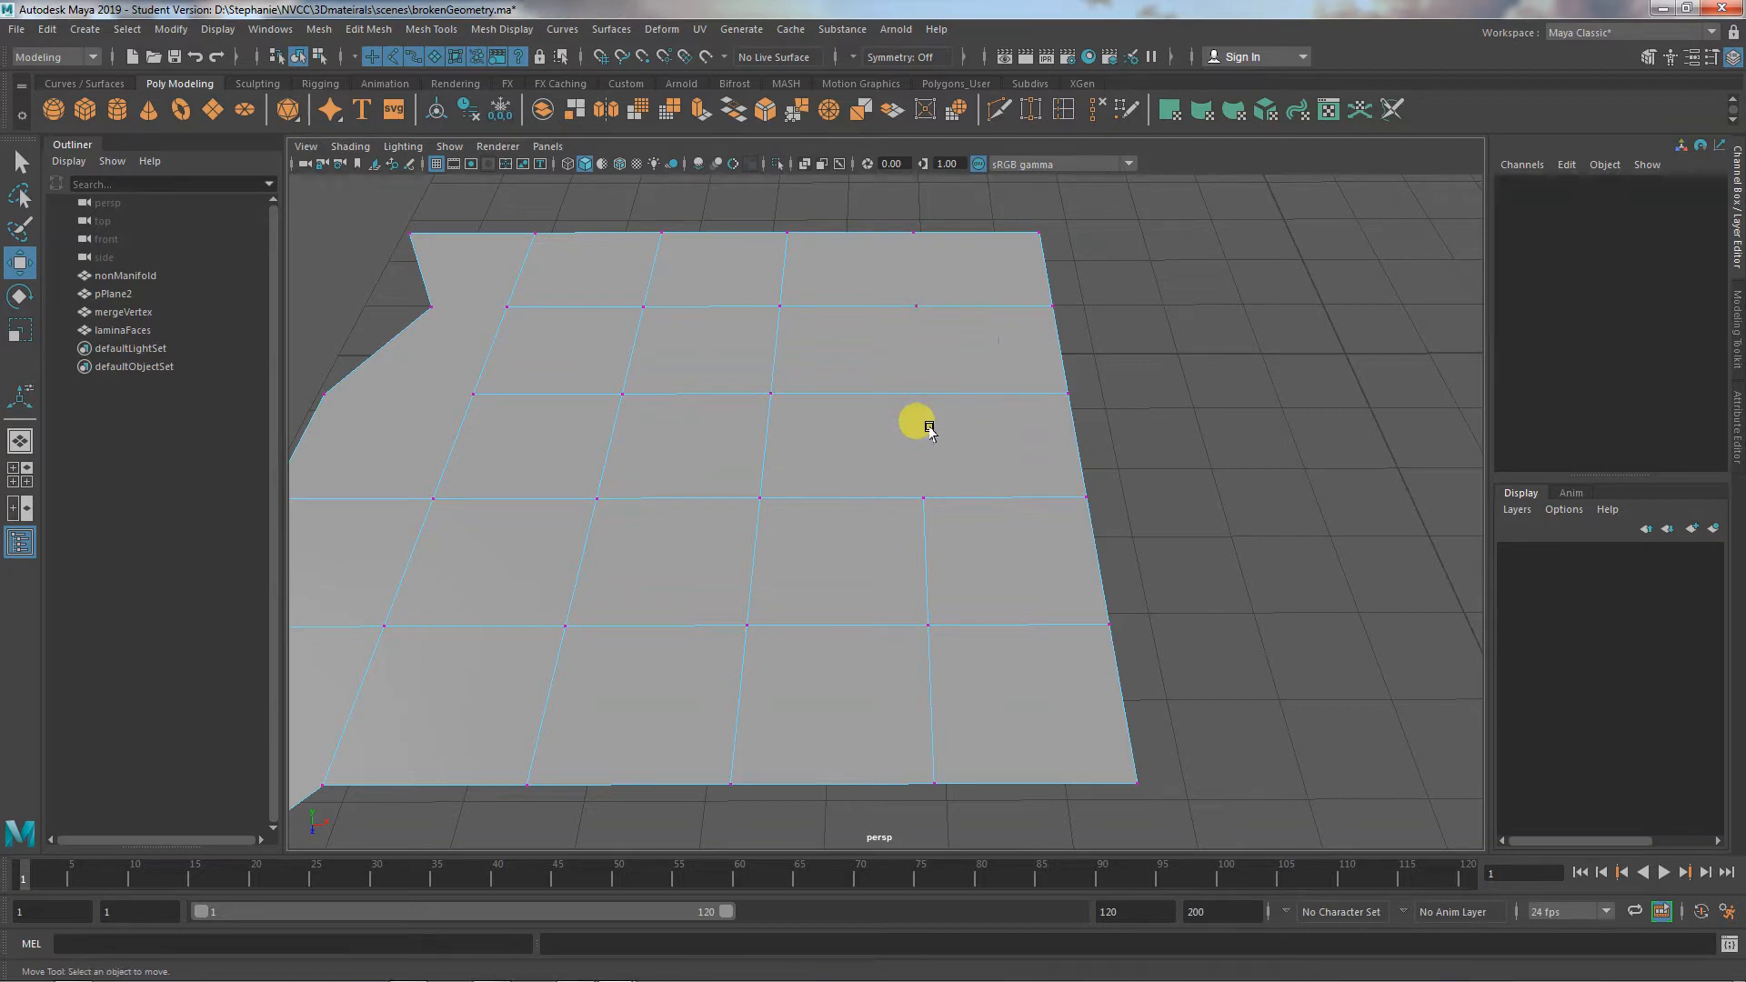
pyautogui.hotkey('ctrl', 'z')
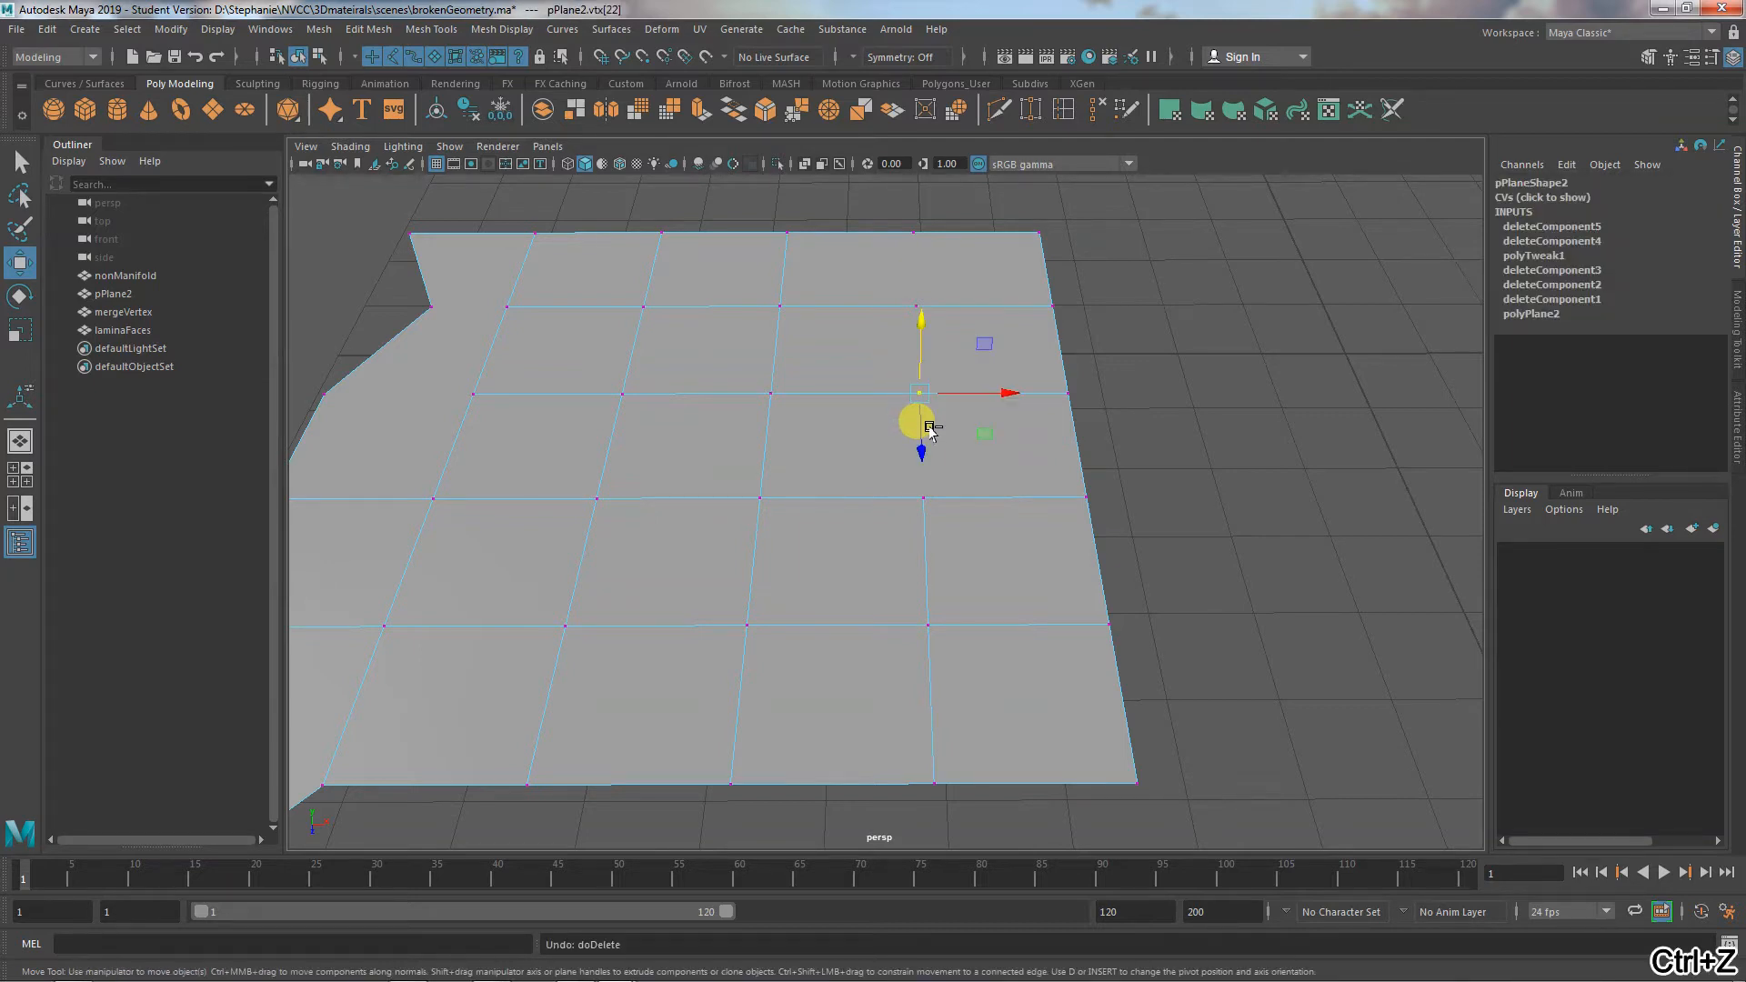
# Show the plane's edges and inspect where they stop short of the notched border
pyautogui.keyDown('alt'); pyautogui.moveTo(755, 494); pyautogui.dragTo(900, 542); pyautogui.keyUp('alt')
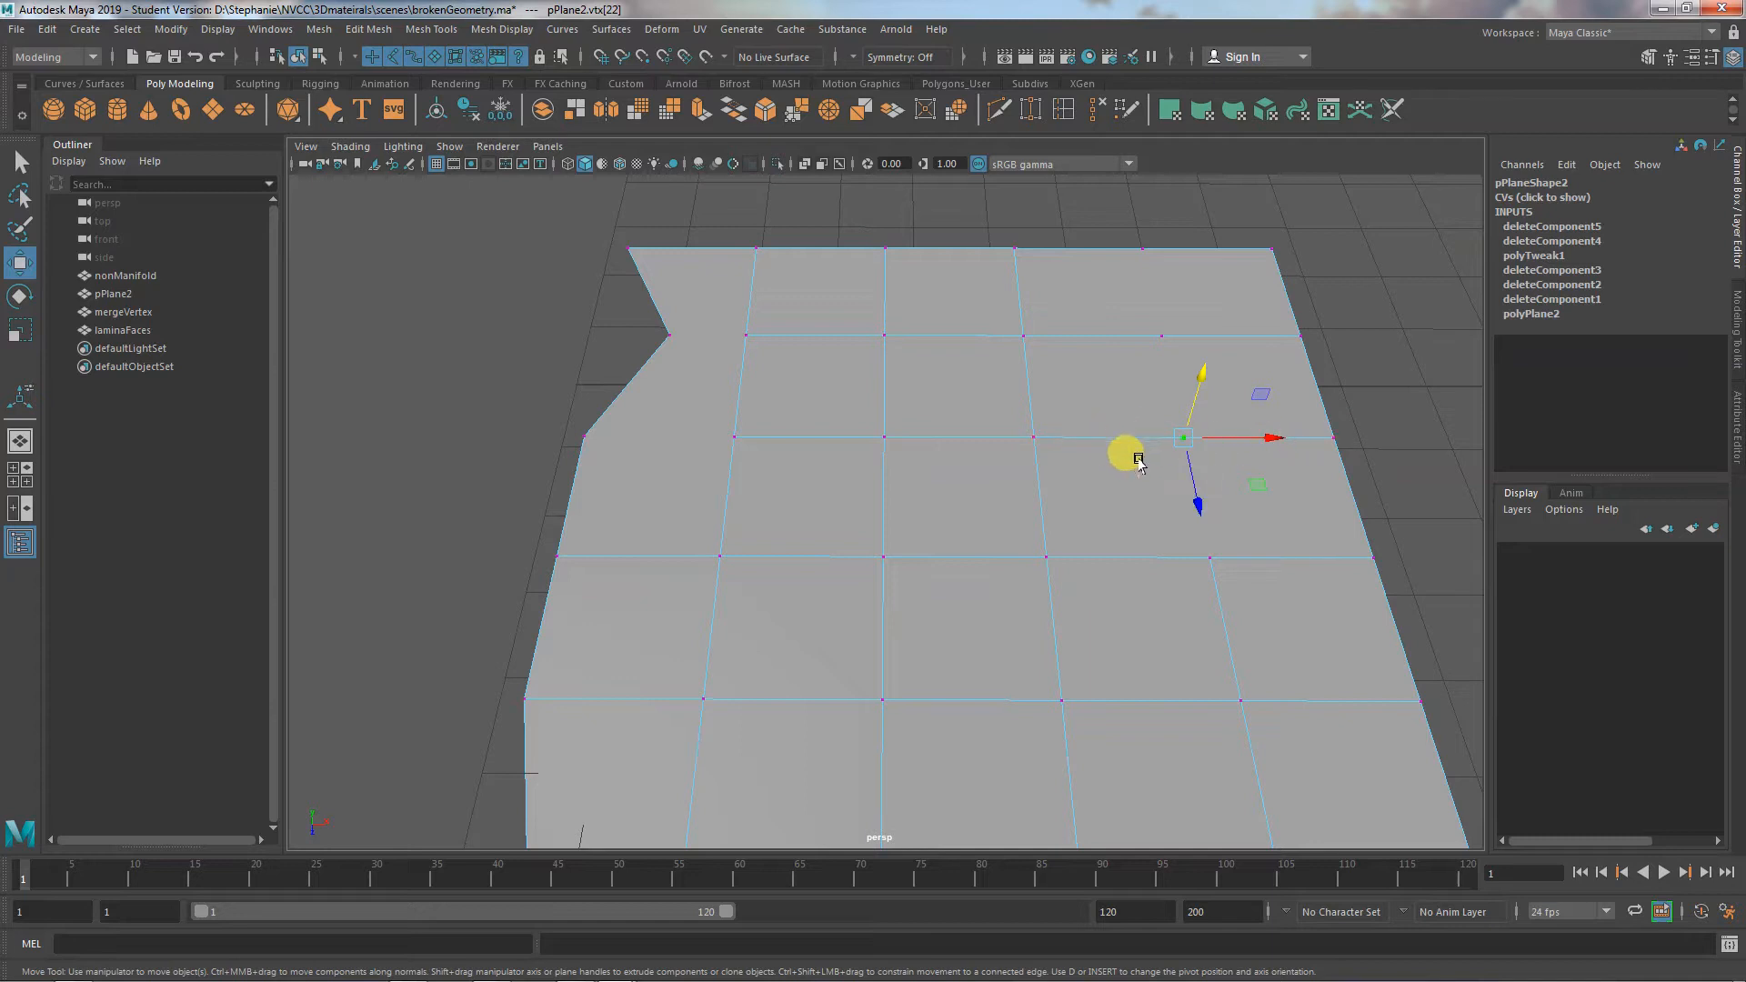
pyautogui.rightClick(1028, 462)
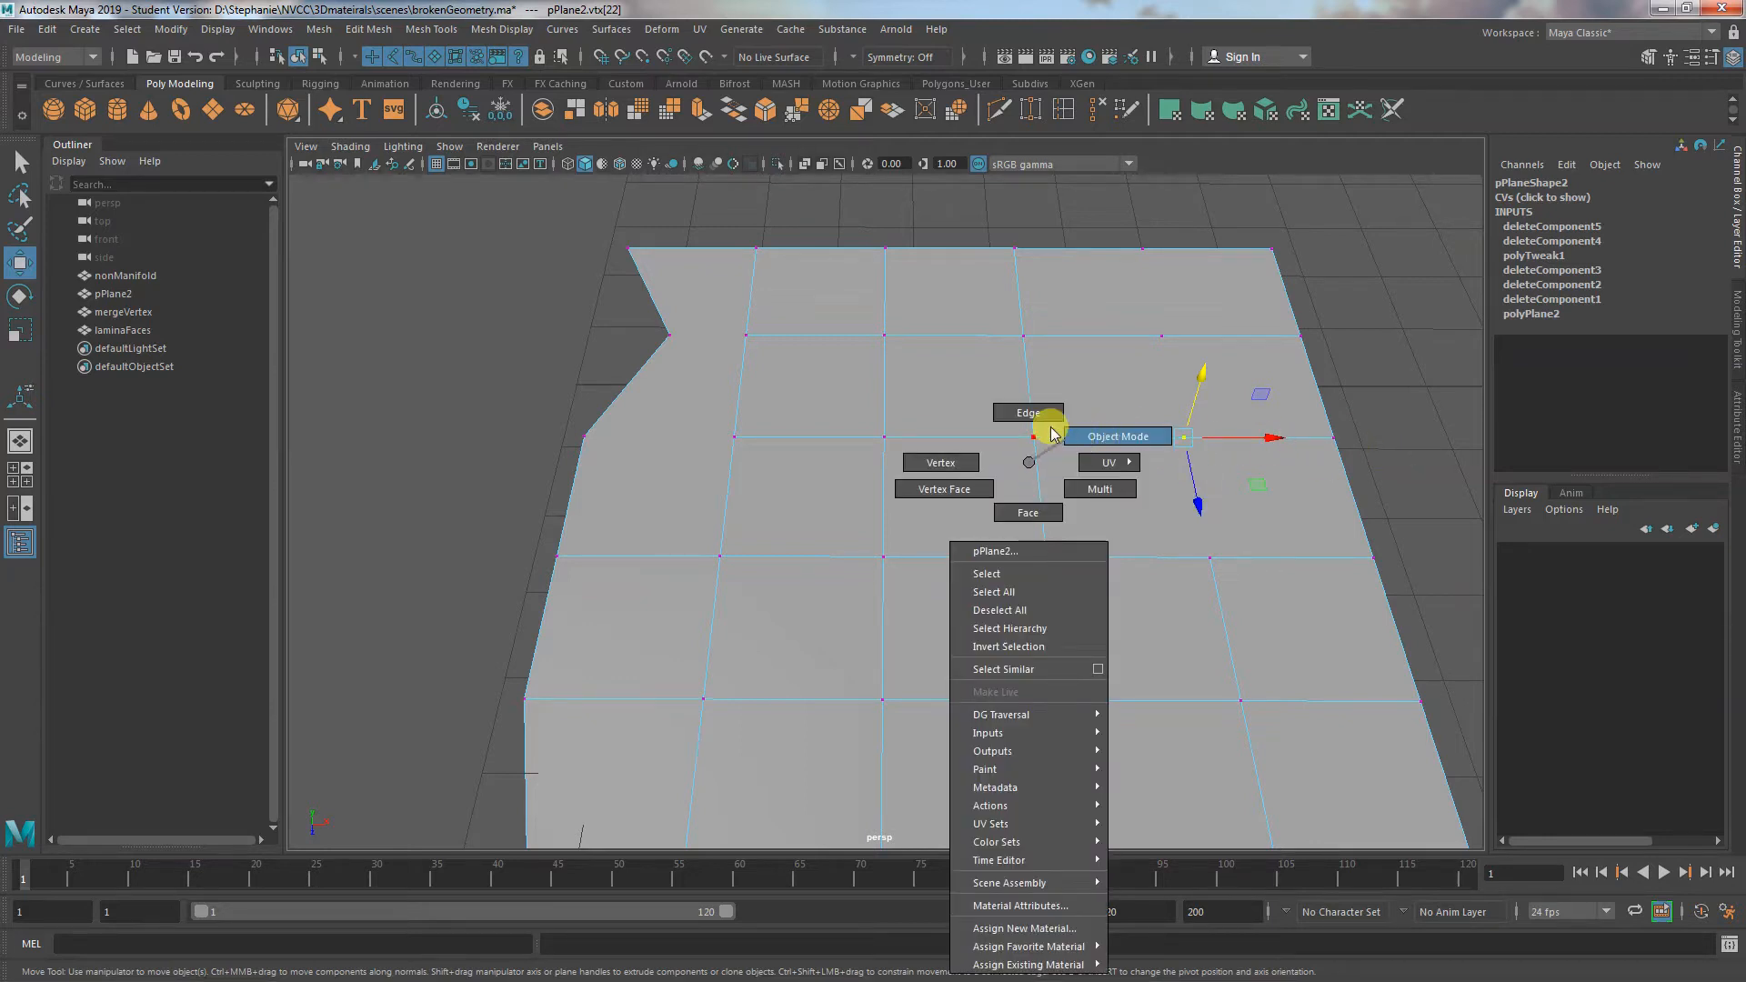
pyautogui.click(1053, 434)
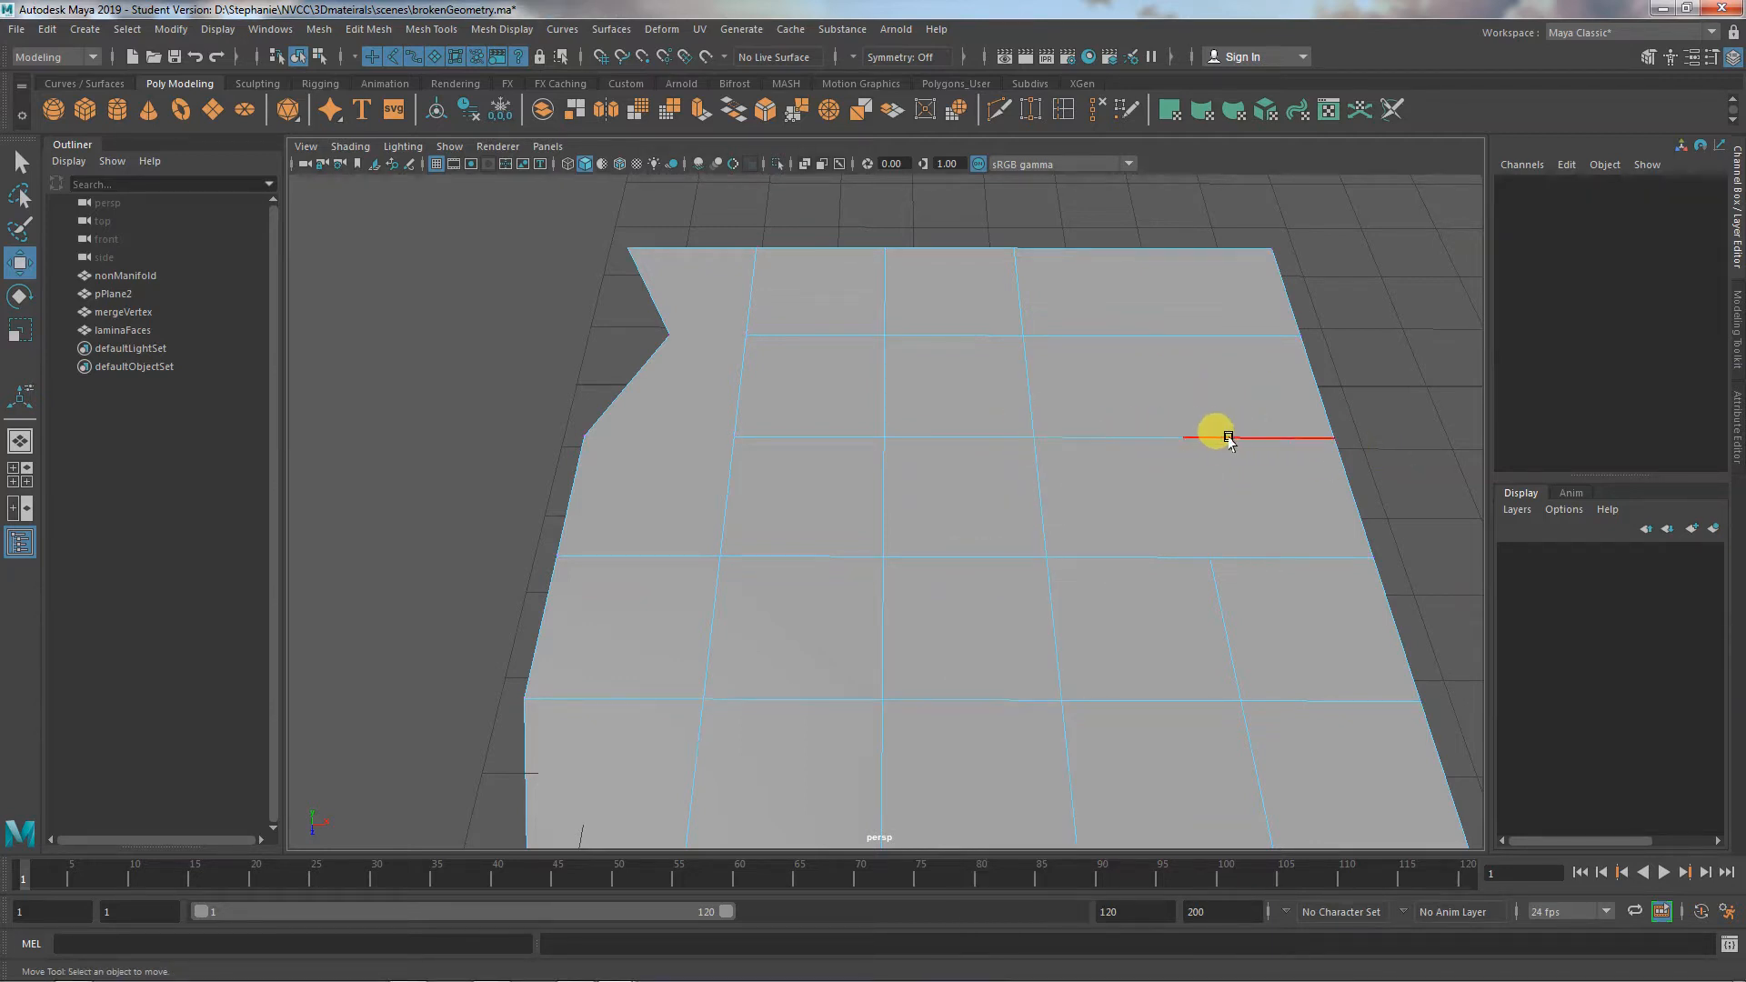
pyautogui.keyDown('alt'); pyautogui.moveTo(890, 475); pyautogui.dragTo(894, 414, button='middle'); pyautogui.keyUp('alt')
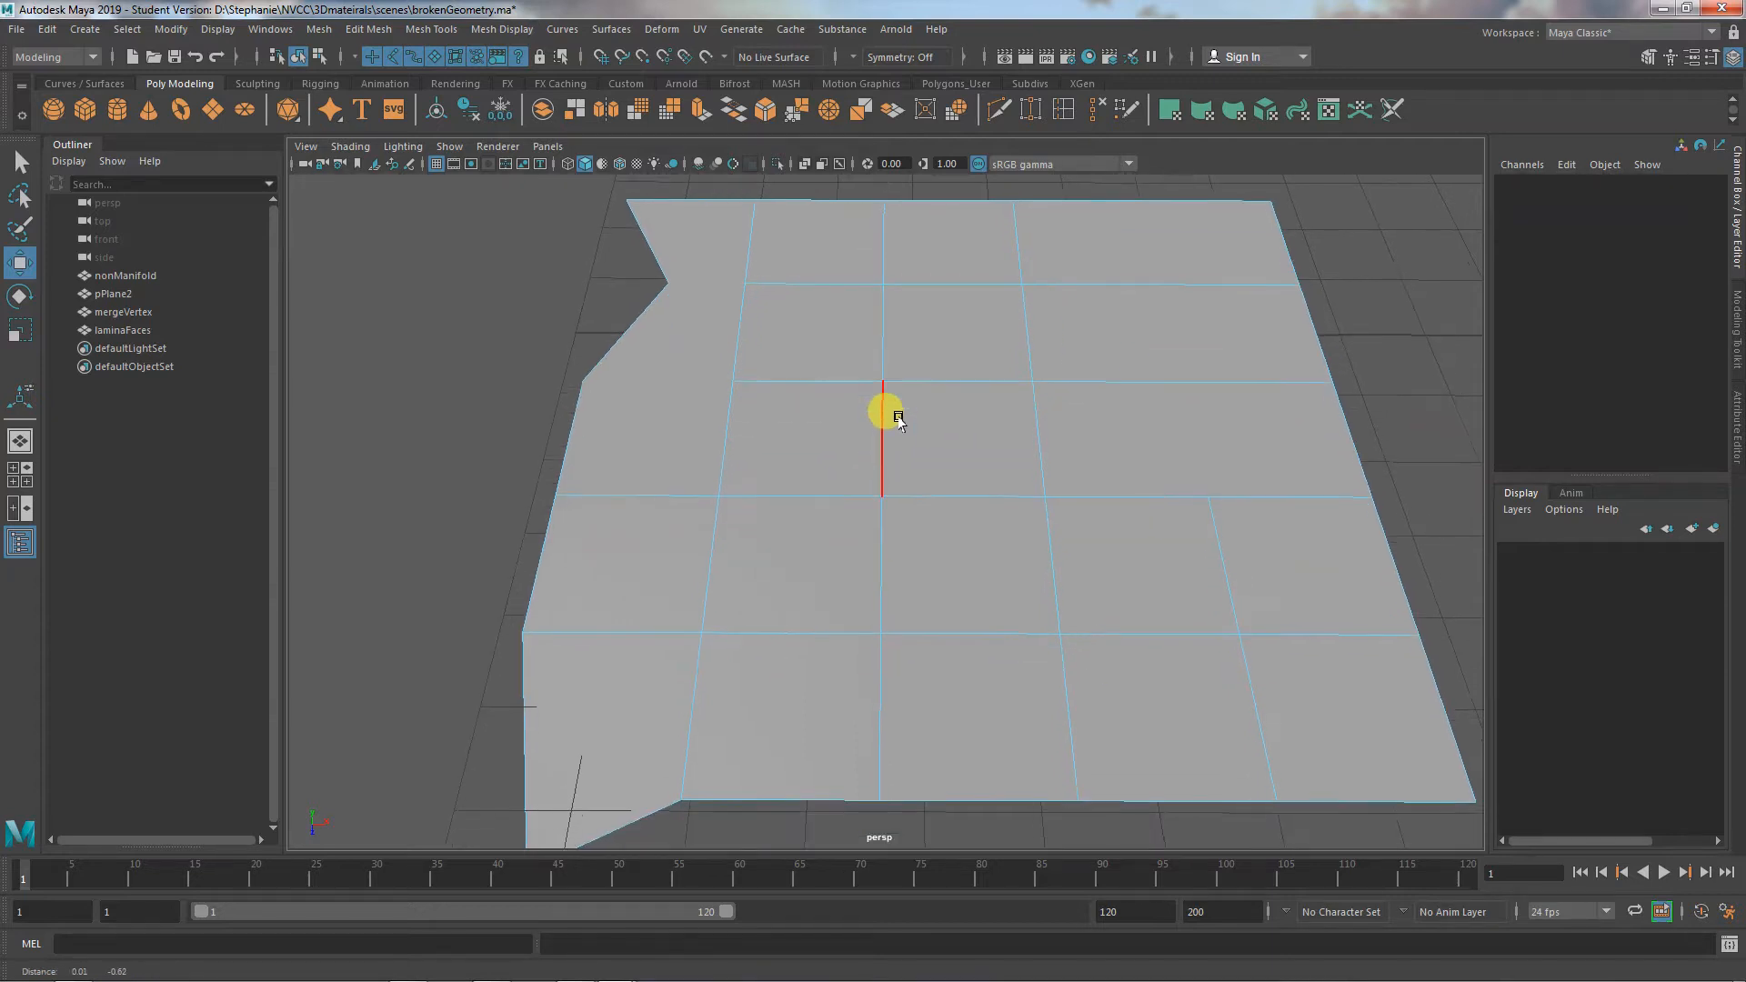
pyautogui.keyDown('alt'); pyautogui.moveTo(891, 419); pyautogui.dragTo(904, 461); pyautogui.keyUp('alt')
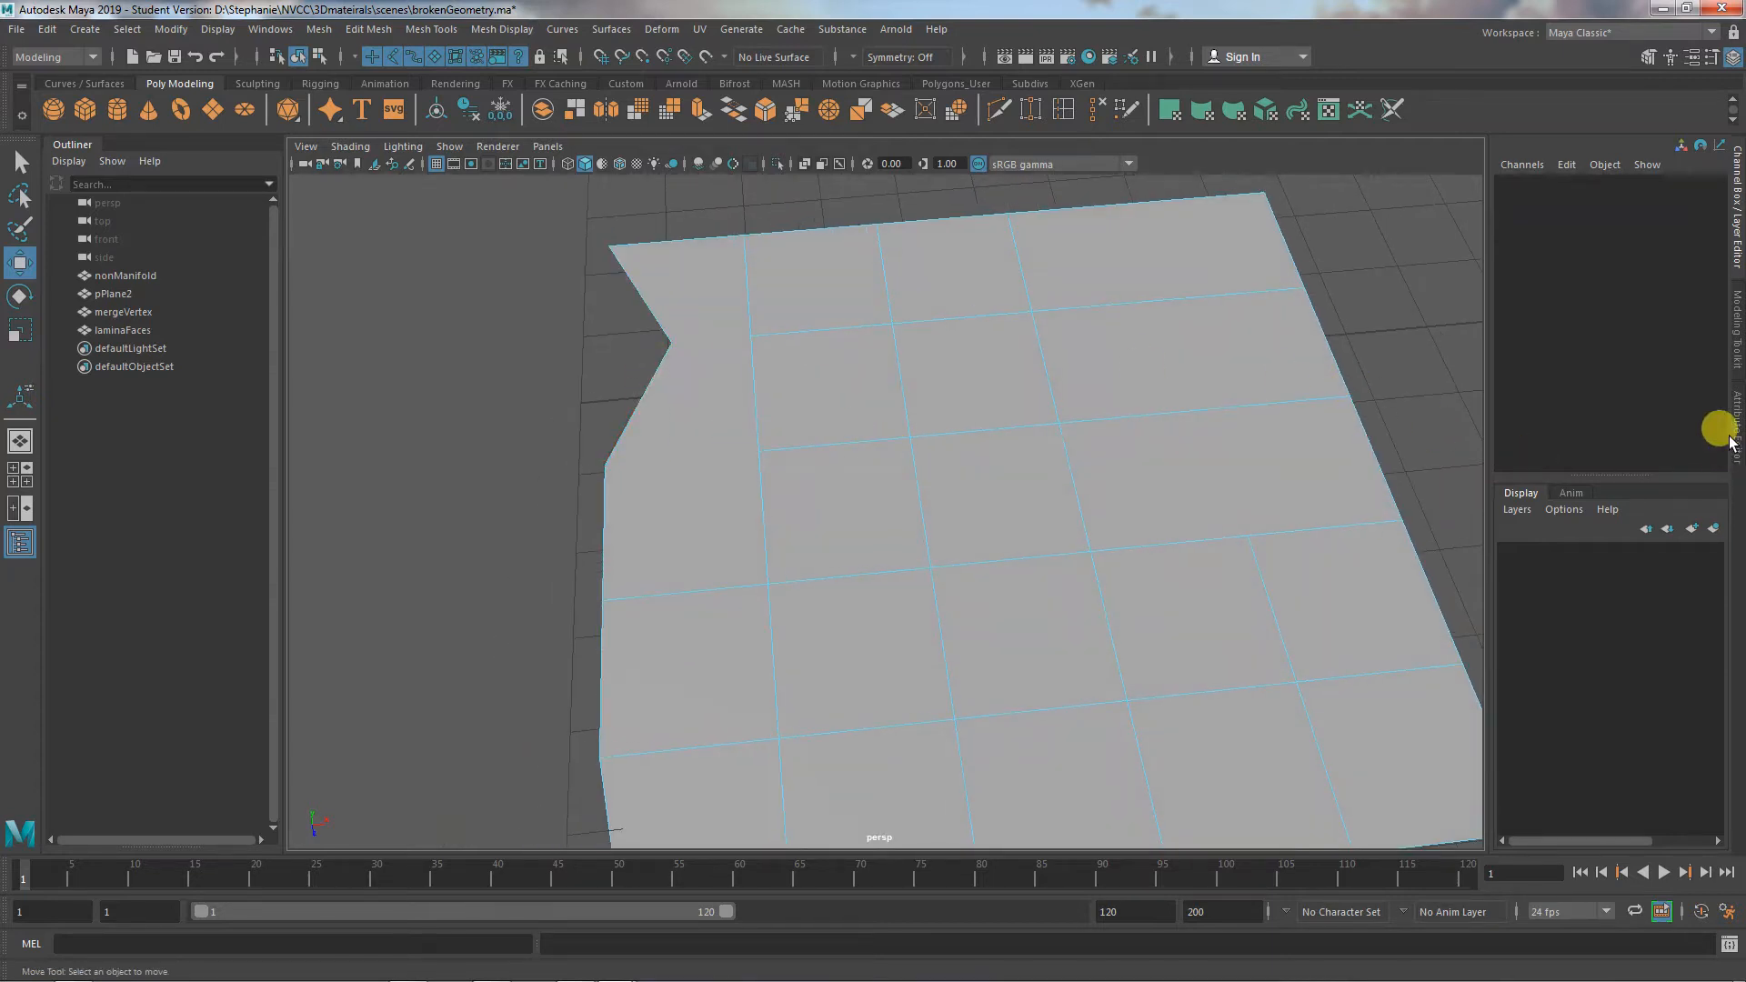
# Try a Multi-Cut from the notch's border vertex to the neighbouring inner vertex, and undo it
pyautogui.click(1736, 343)
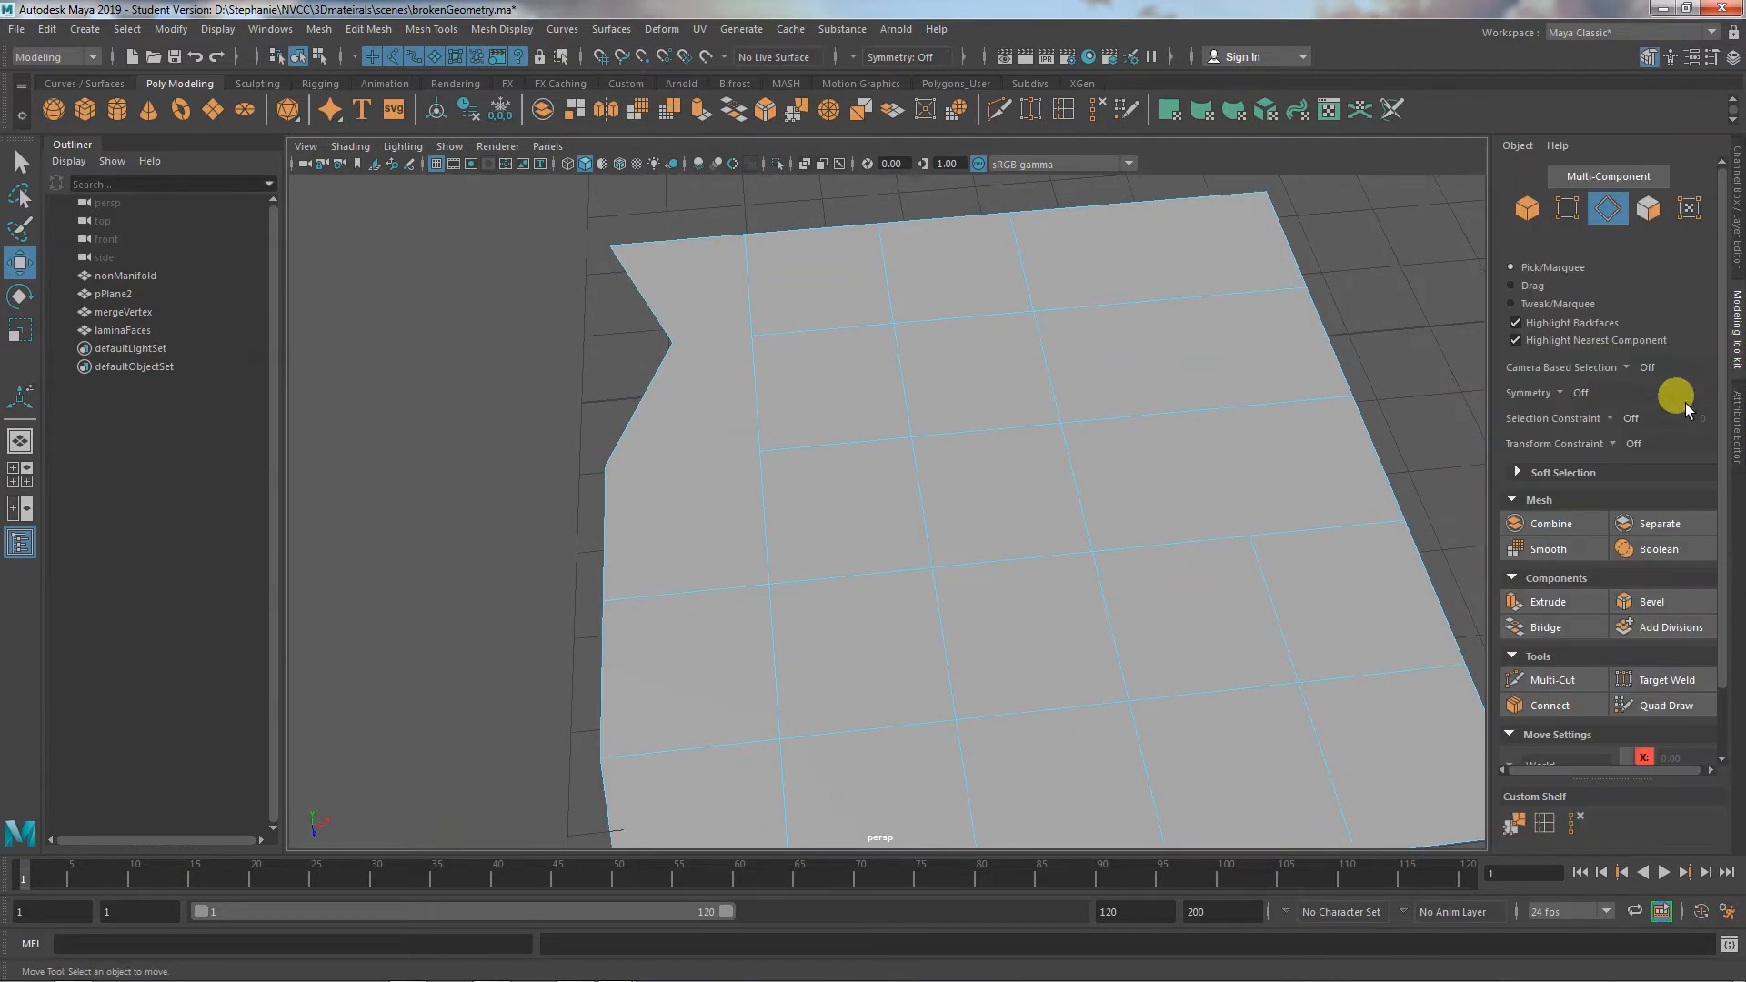
pyautogui.click(1581, 688)
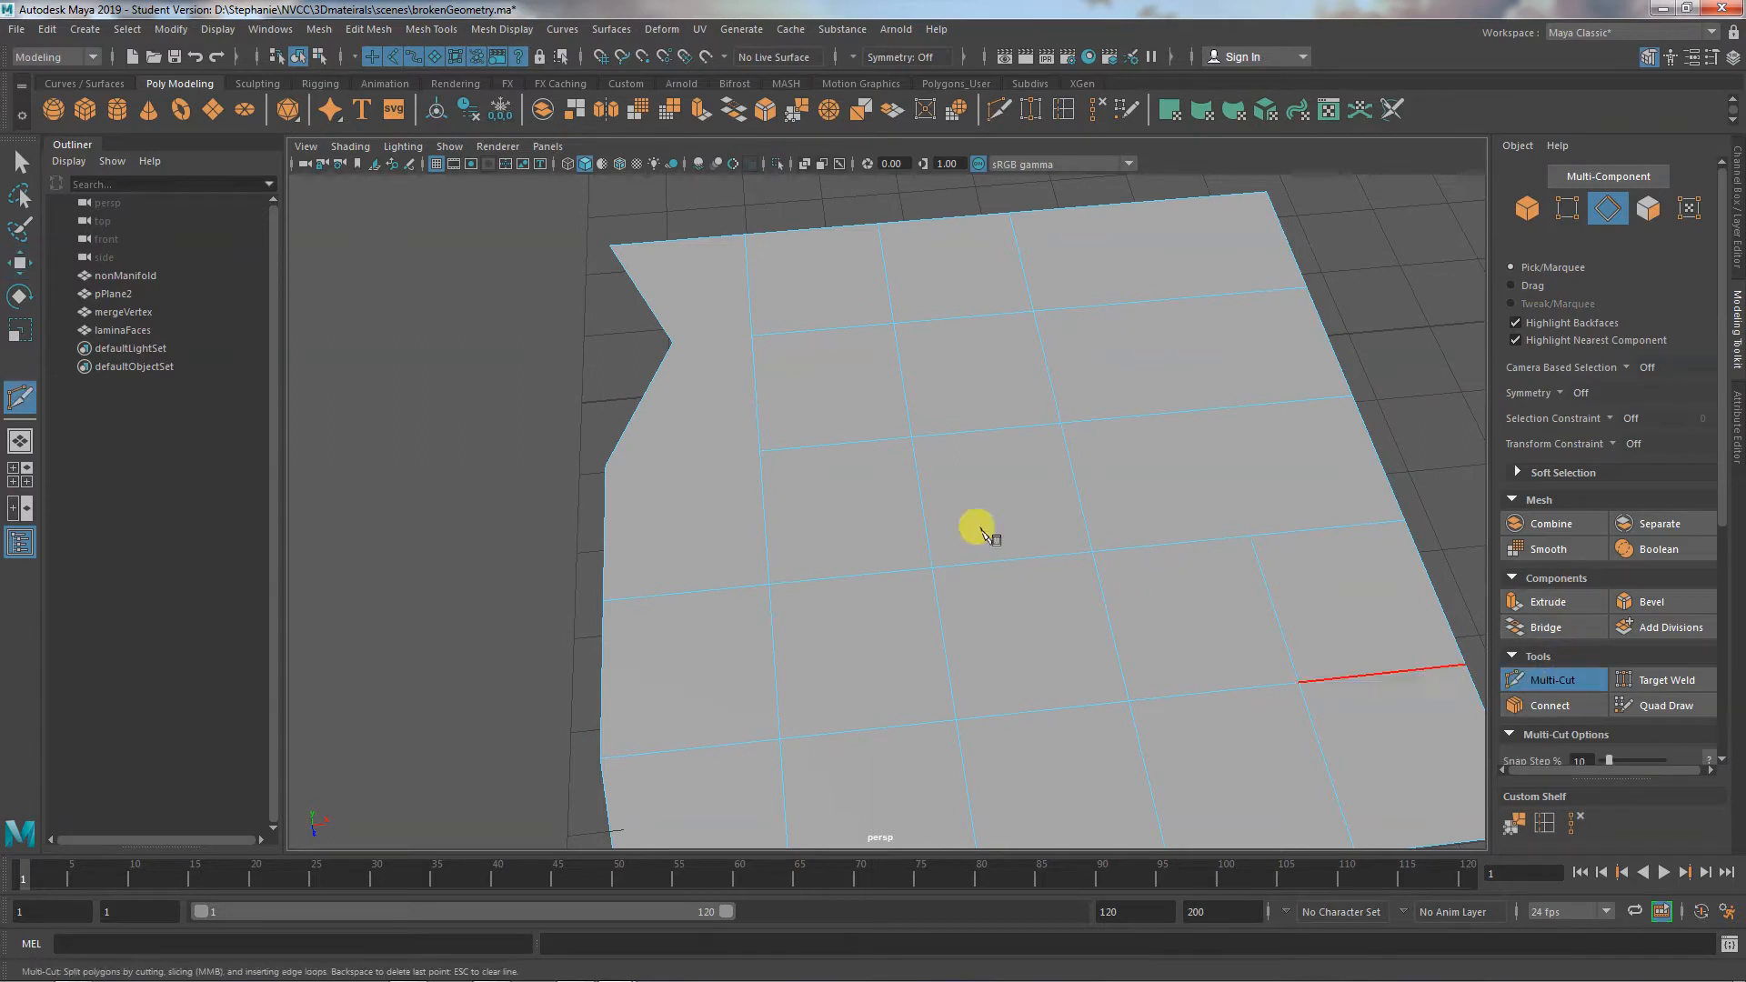
pyautogui.click(674, 343)
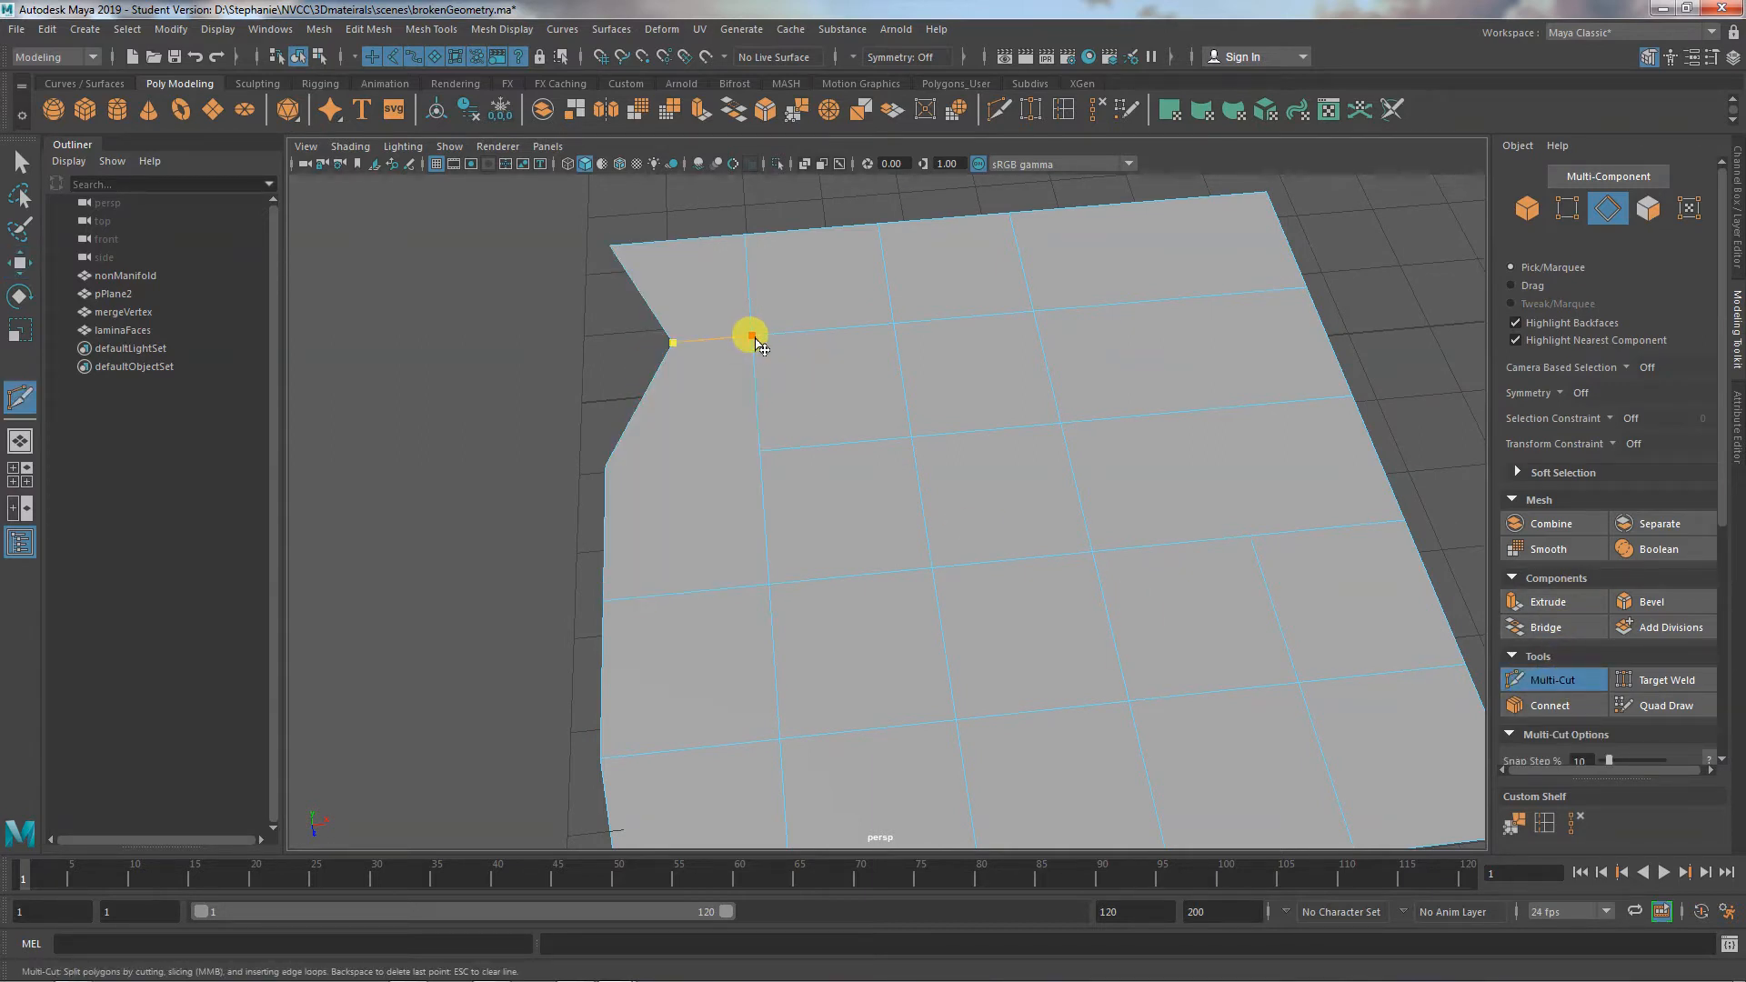
pyautogui.hotkey('ctrl', 'z')
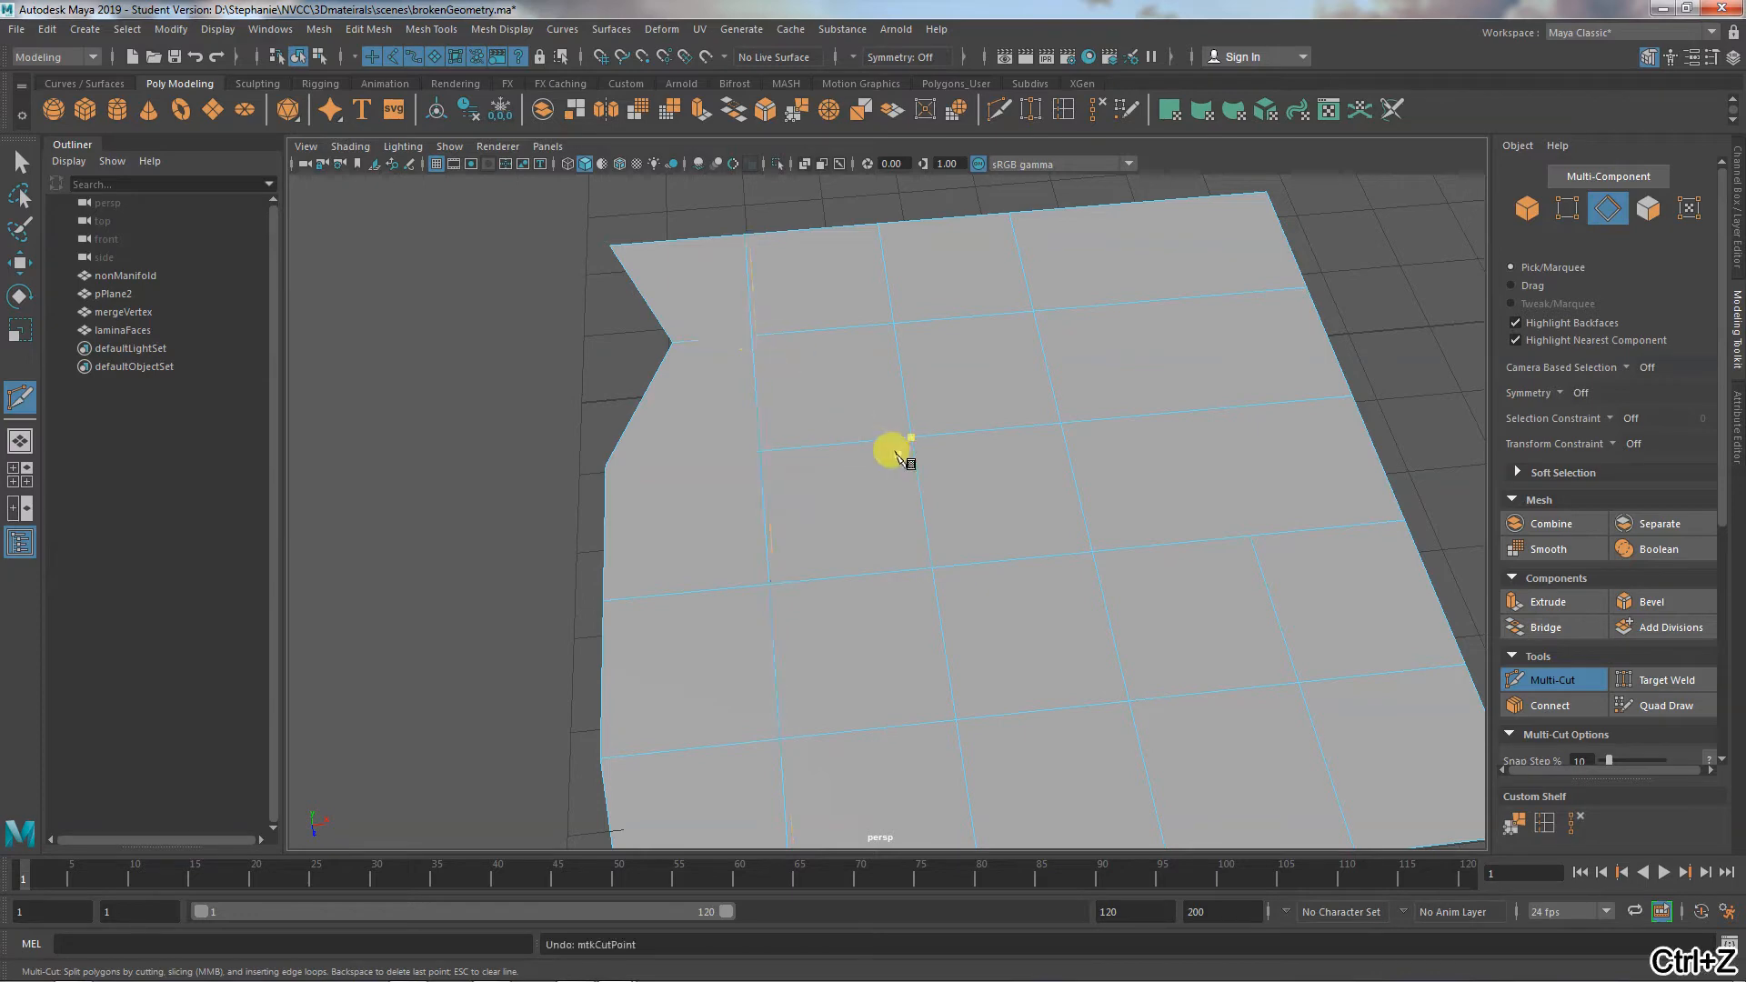
pyautogui.press('w')
# Raise the plane's bent corner vertex by about 1.36 units in Y to level the face, and undo the move
pyautogui.keyDown('alt'); pyautogui.moveTo(831, 585); pyautogui.dragTo(822, 385, button='middle'); pyautogui.keyUp('alt')
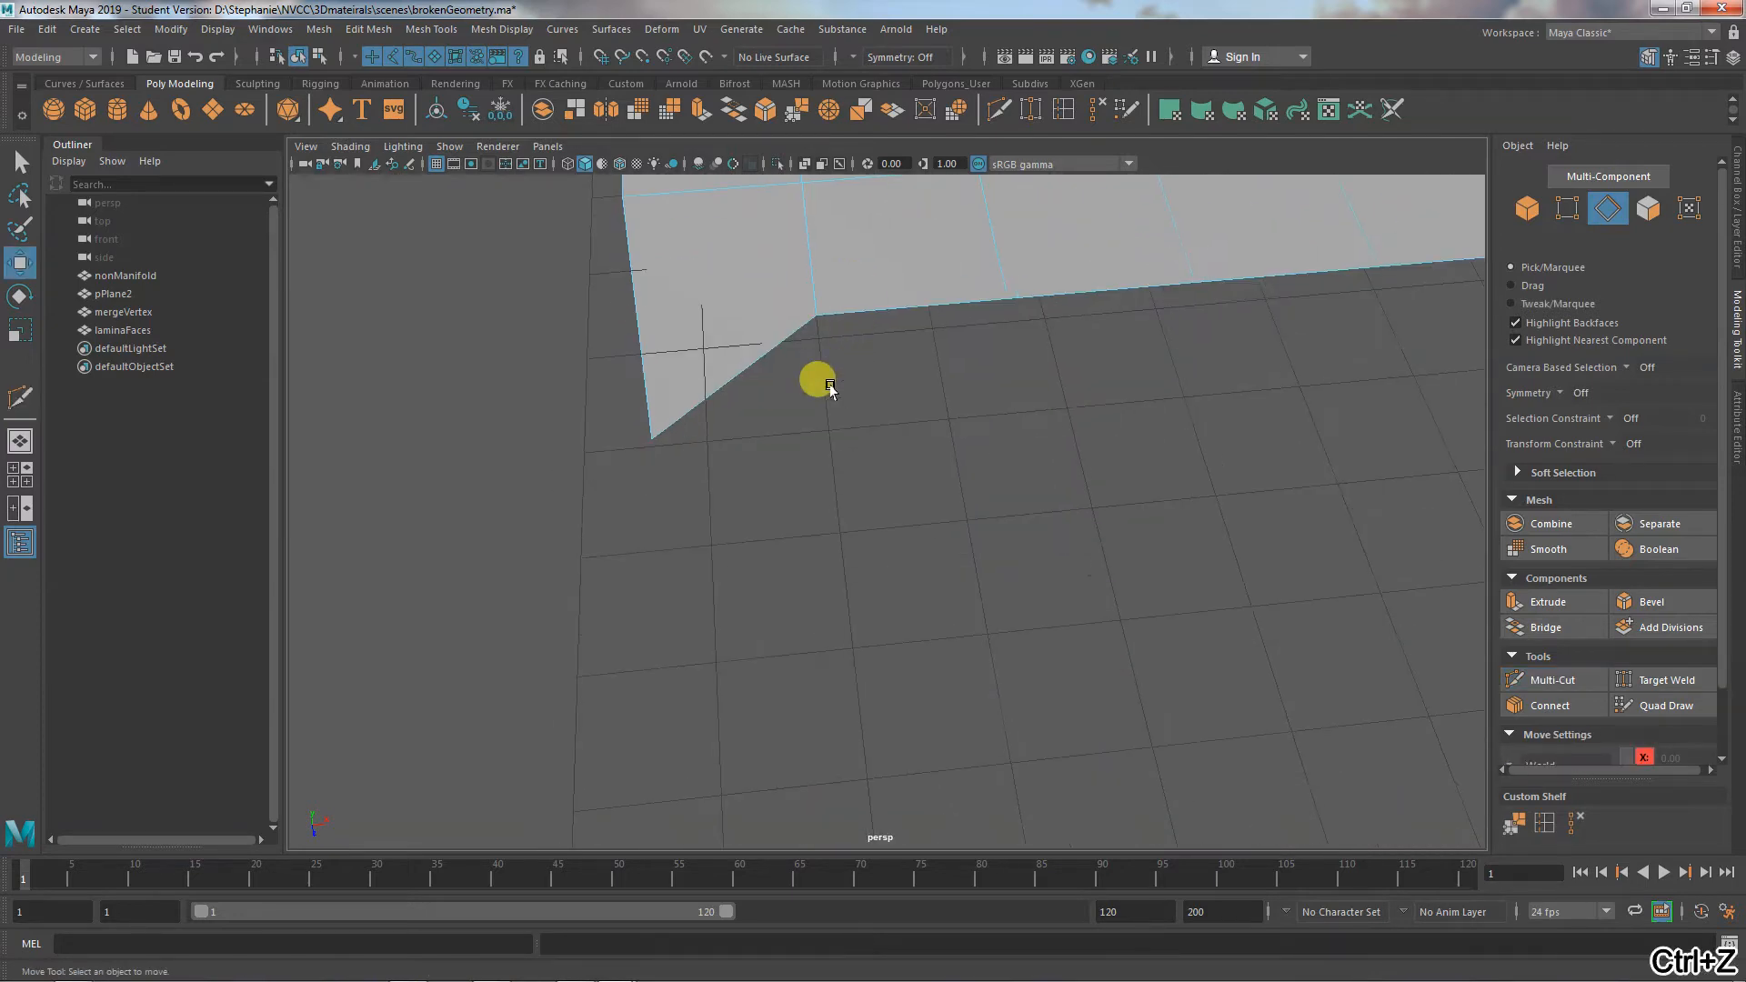
pyautogui.click(649, 425)
pyautogui.keyDown('alt'); pyautogui.moveTo(713, 406); pyautogui.dragTo(795, 628); pyautogui.keyUp('alt')
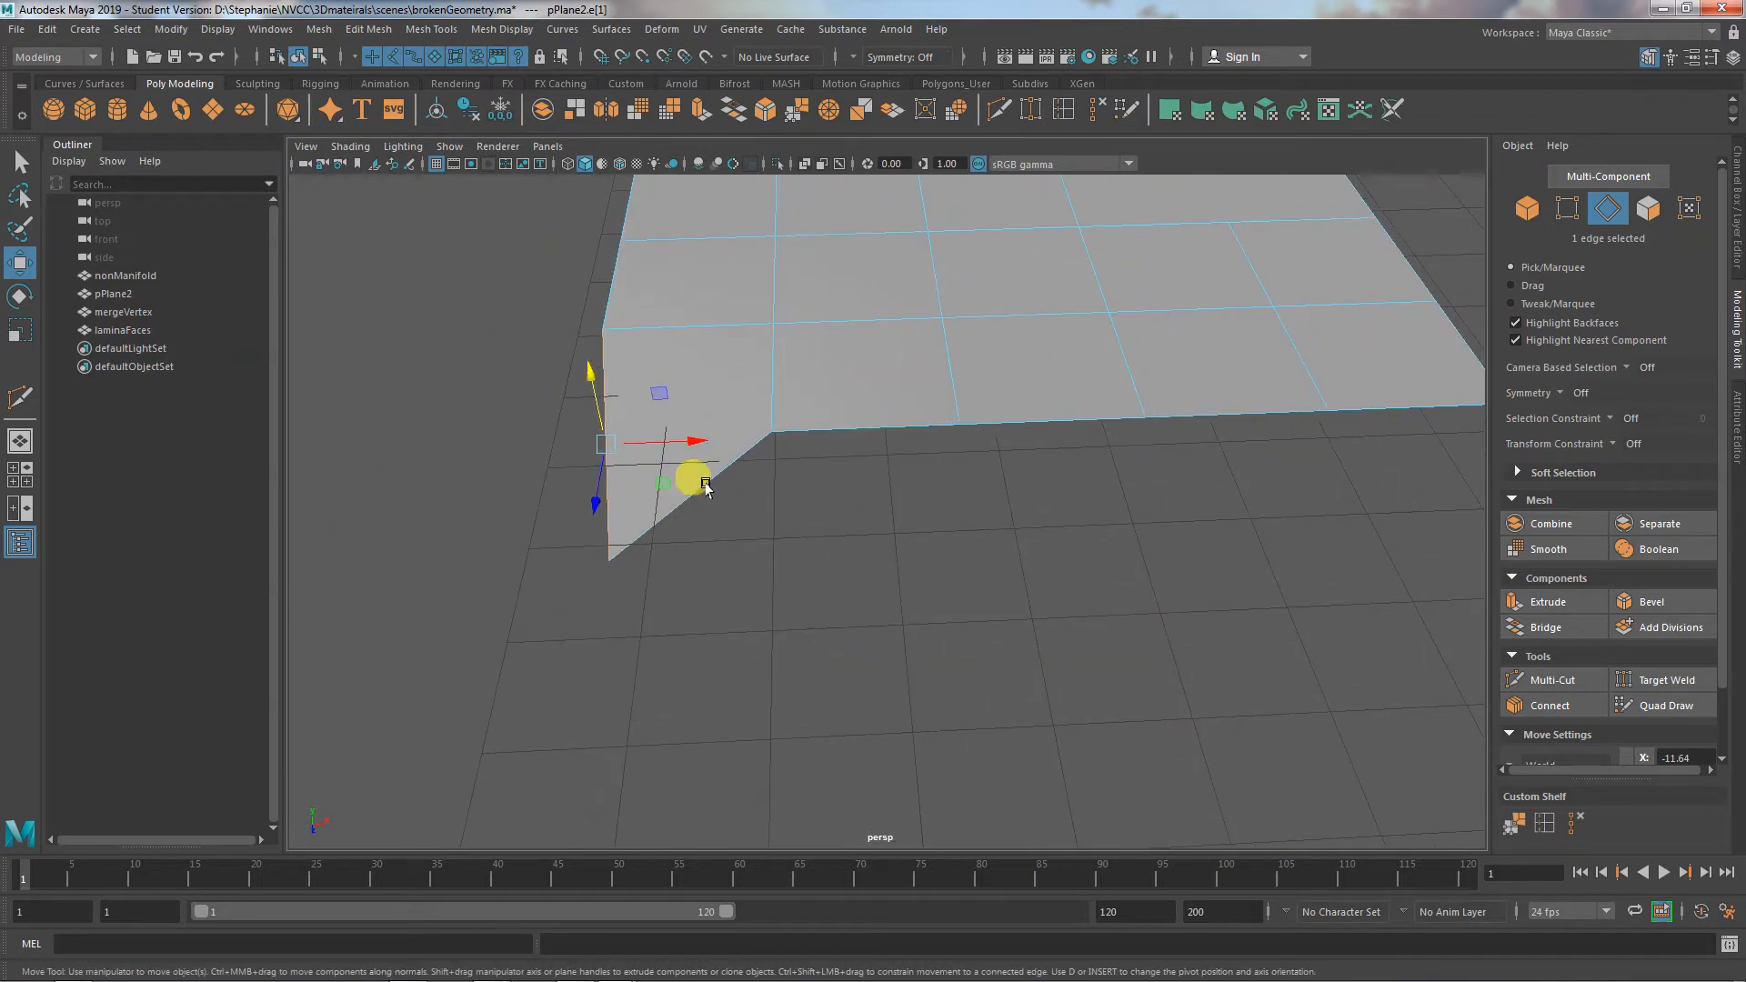
pyautogui.moveTo(731, 420); pyautogui.dragTo(637, 400, button='right')
pyautogui.click(607, 558)
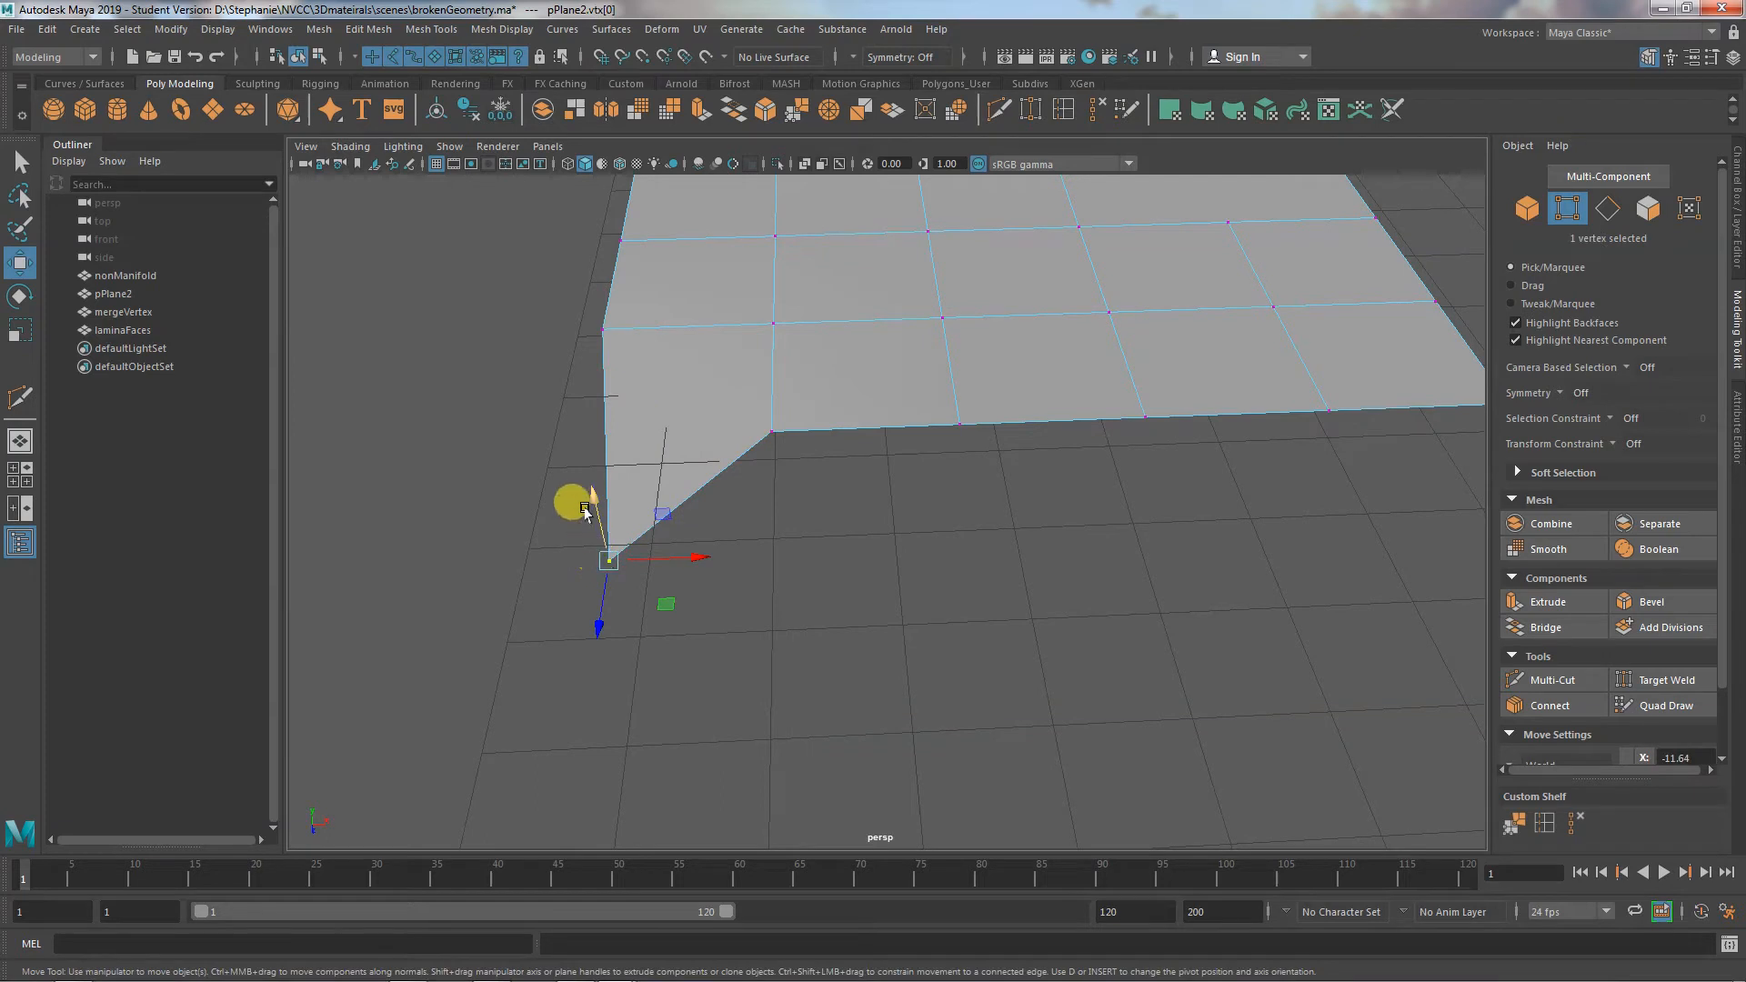
pyautogui.moveTo(589, 506); pyautogui.dragTo(552, 389)
pyautogui.keyDown('alt'); pyautogui.moveTo(725, 570); pyautogui.dragTo(817, 624); pyautogui.keyUp('alt')
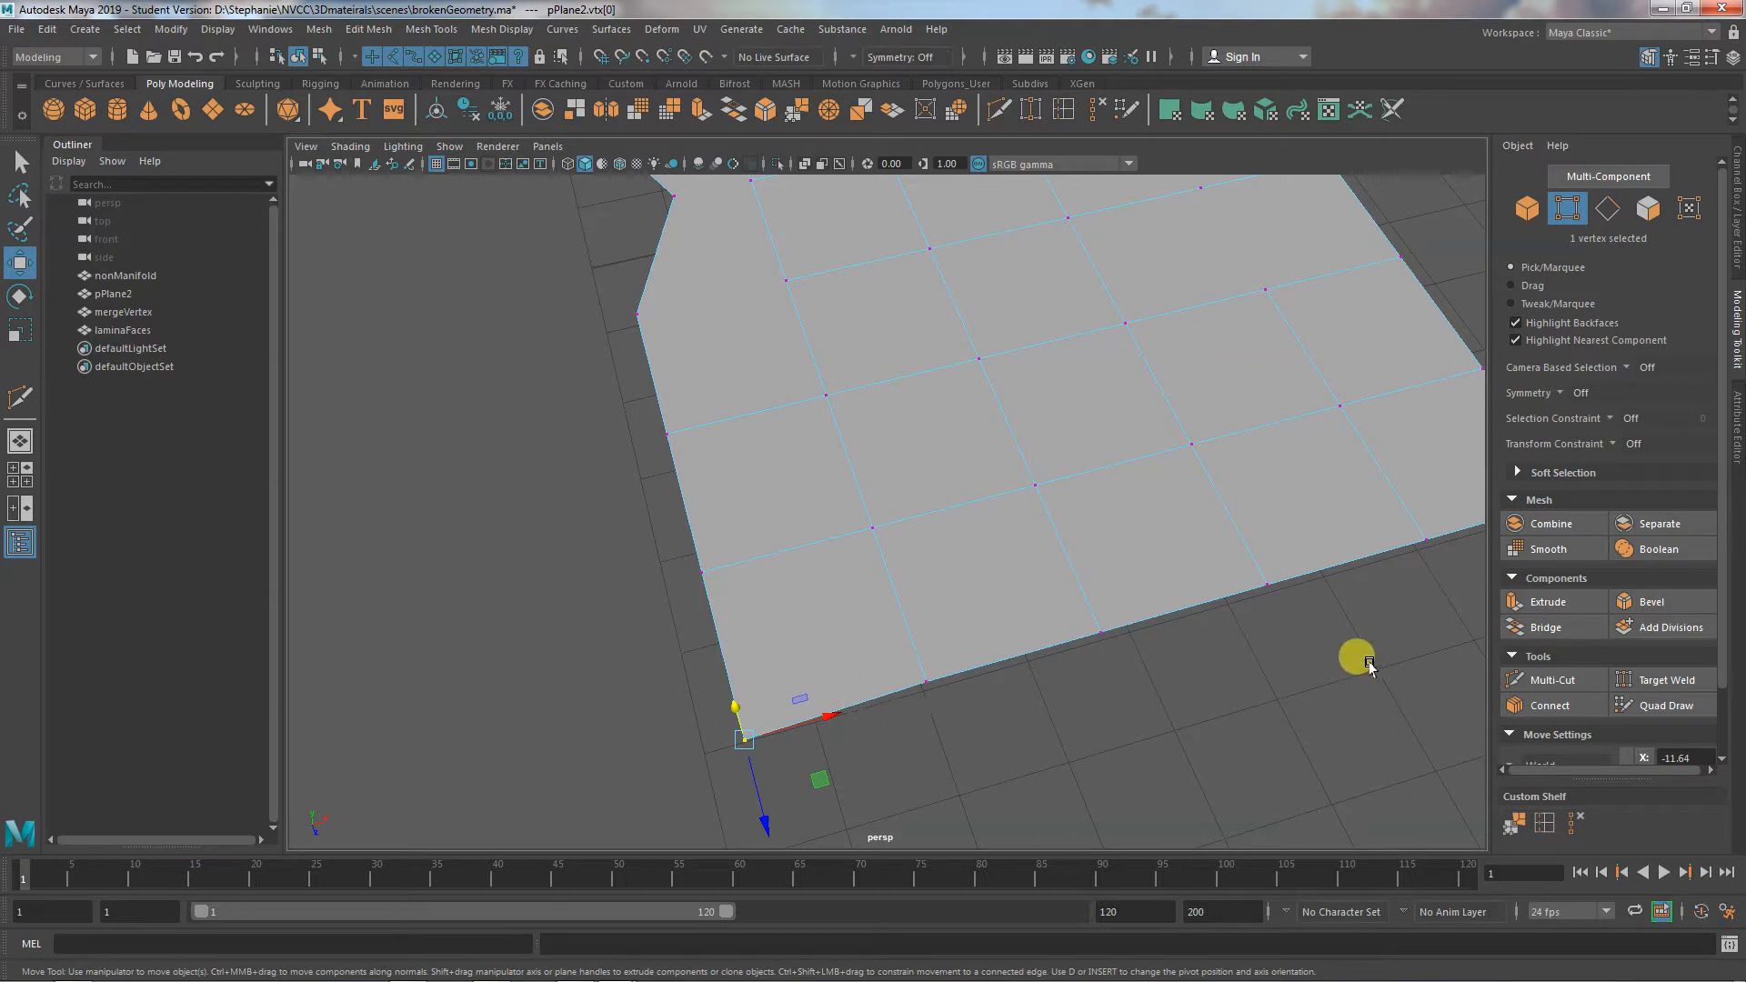
pyautogui.hotkey('ctrl', 'z')
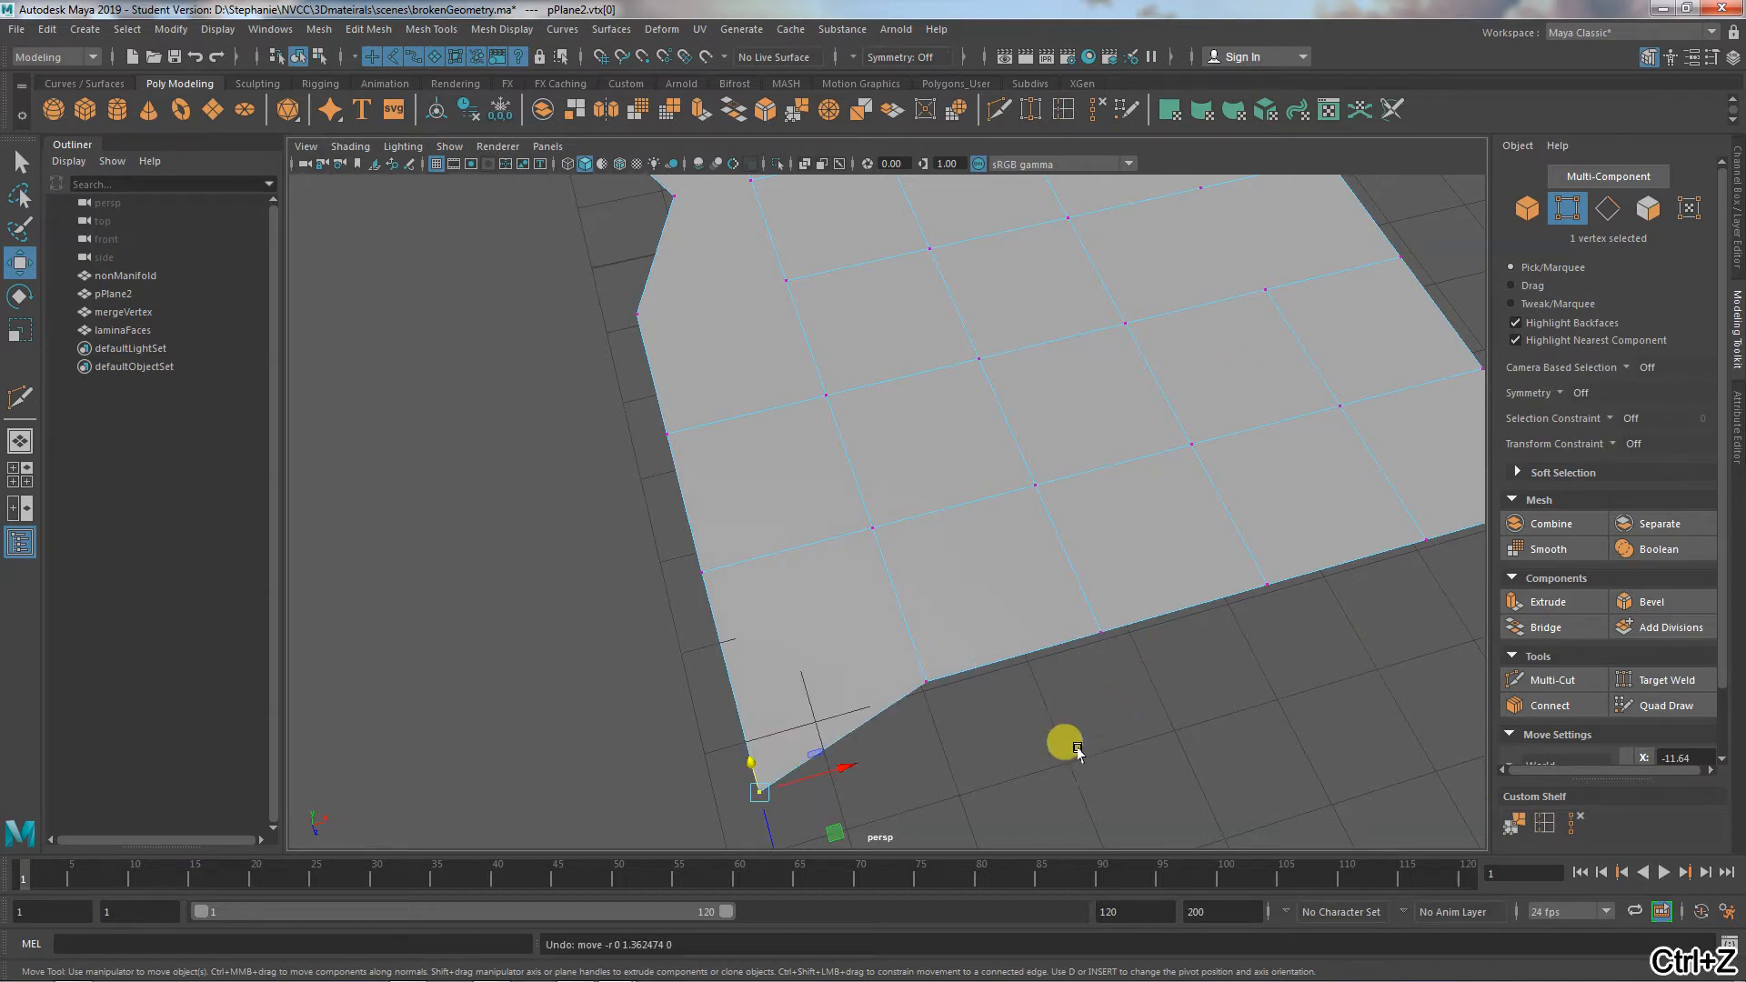
# Multi-Cut the bent corner face diagonally from its inner vertex to the plane's outer corner vertex
pyautogui.hotkey('ctrl', 'z')
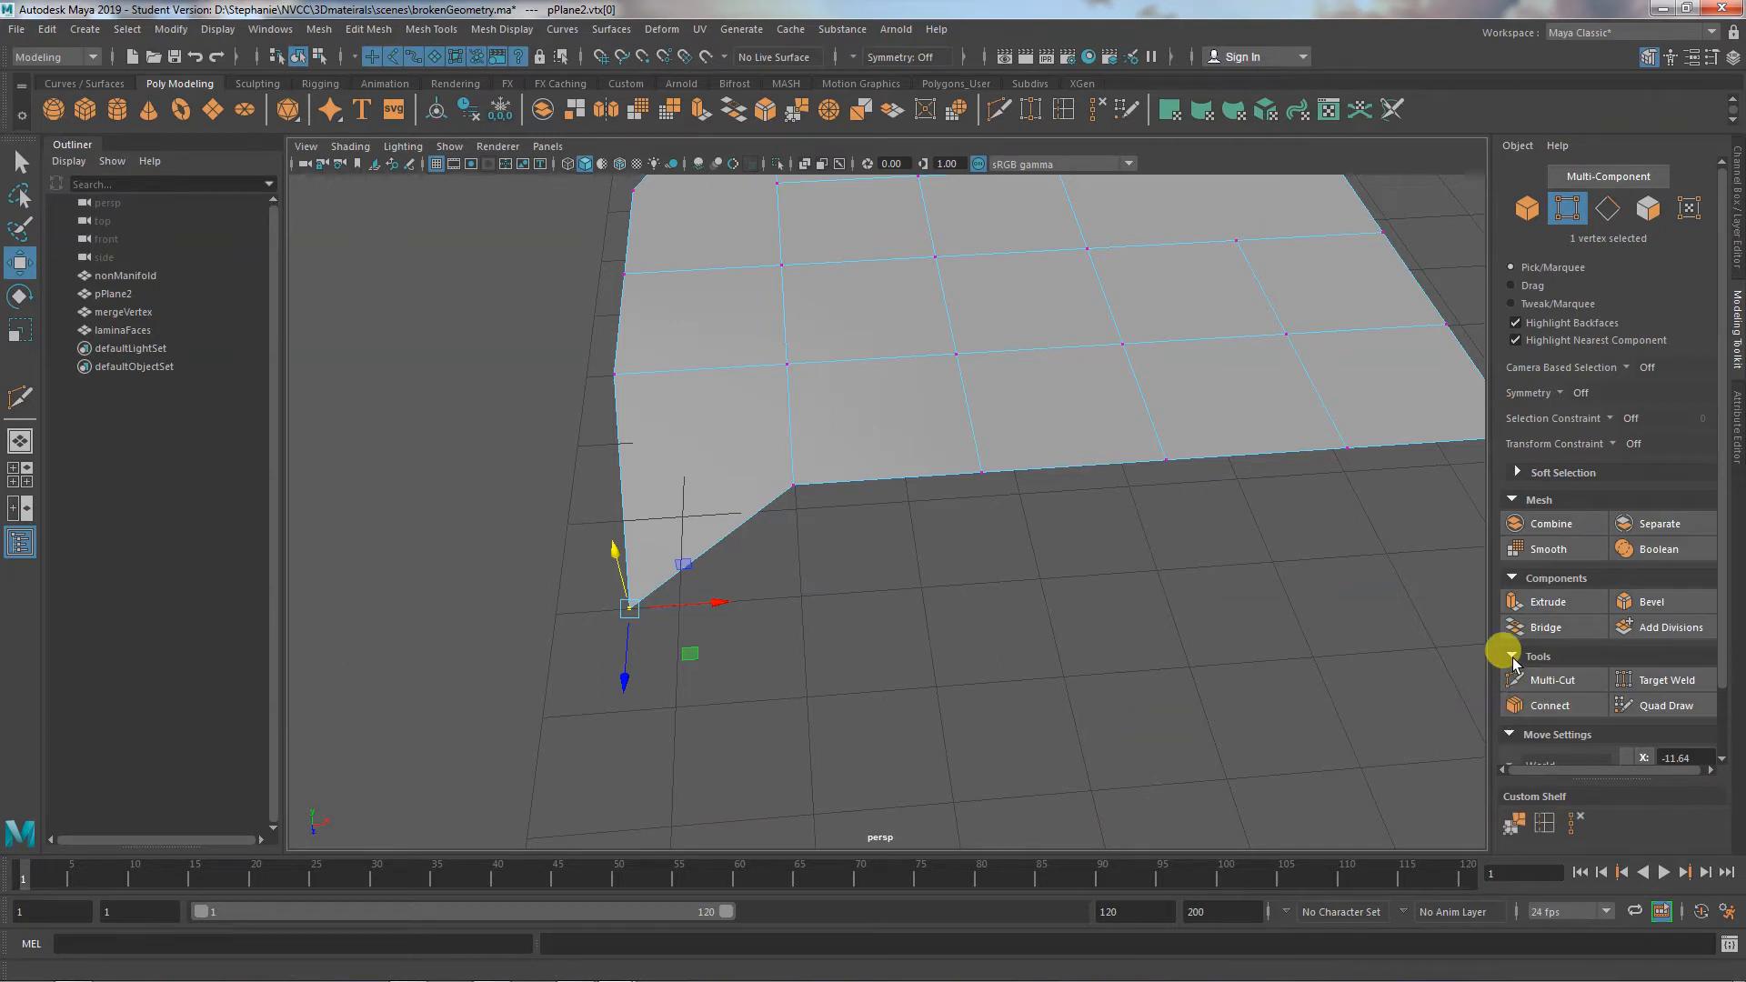
pyautogui.click(1541, 680)
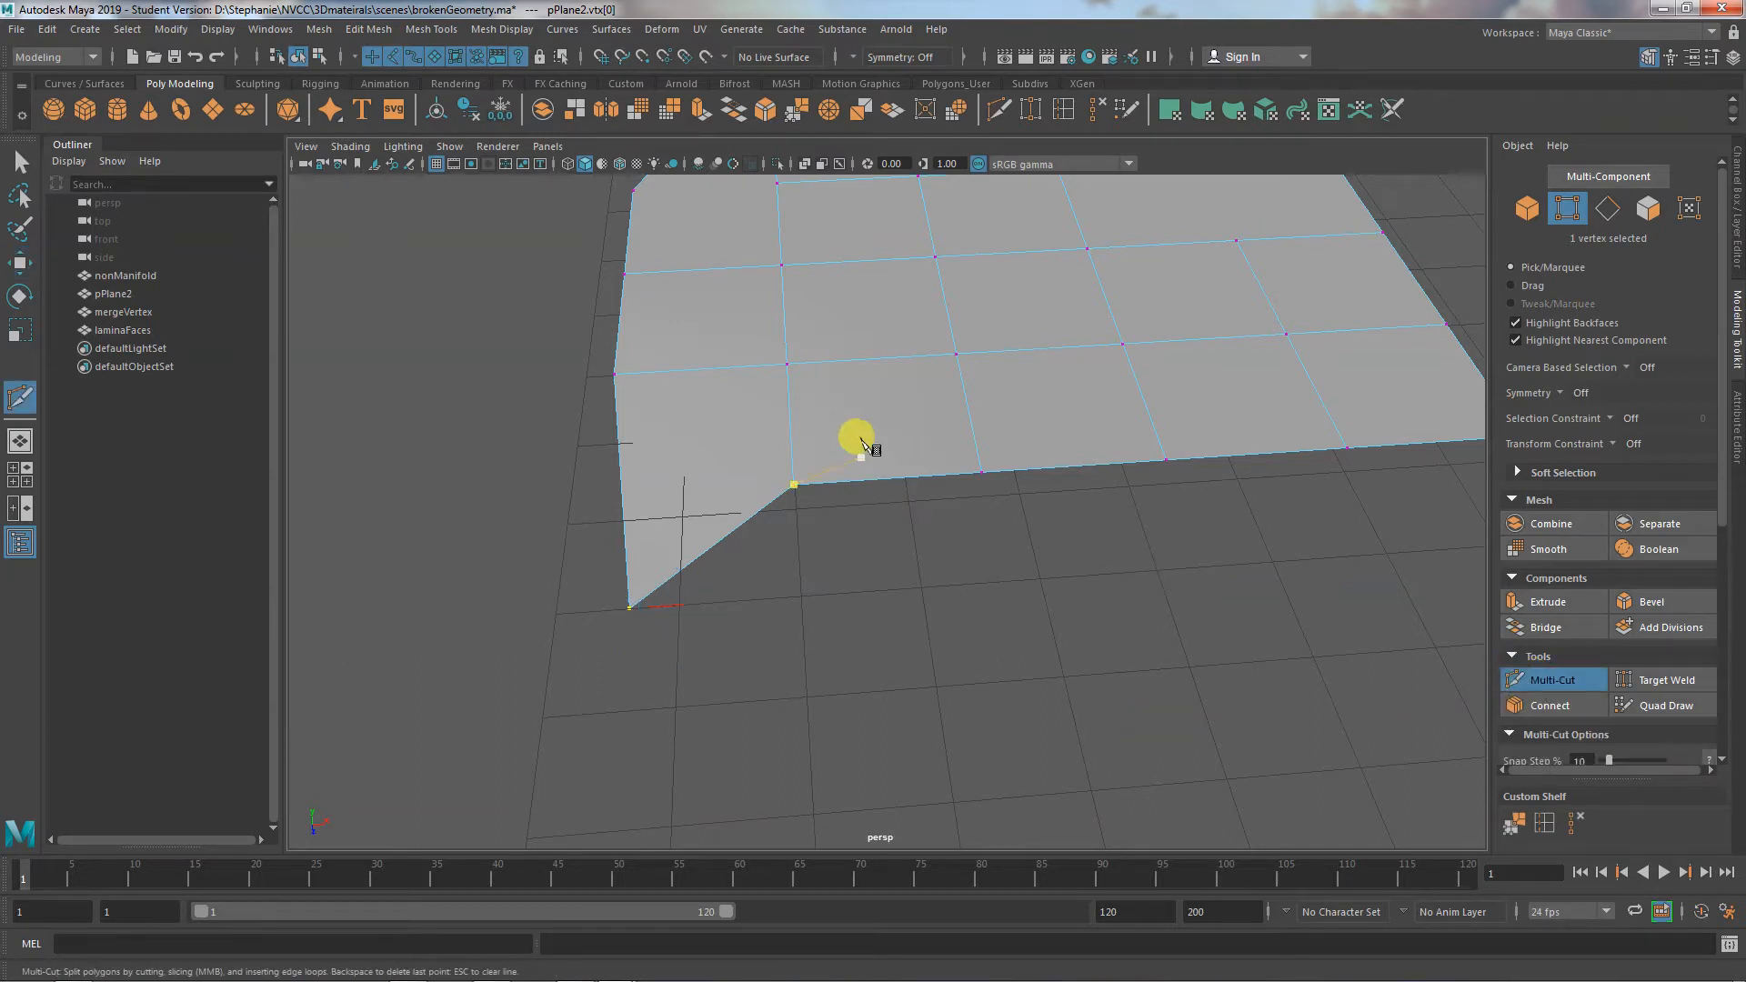
pyautogui.click(787, 365)
pyautogui.click(629, 609)
pyautogui.press('Return')
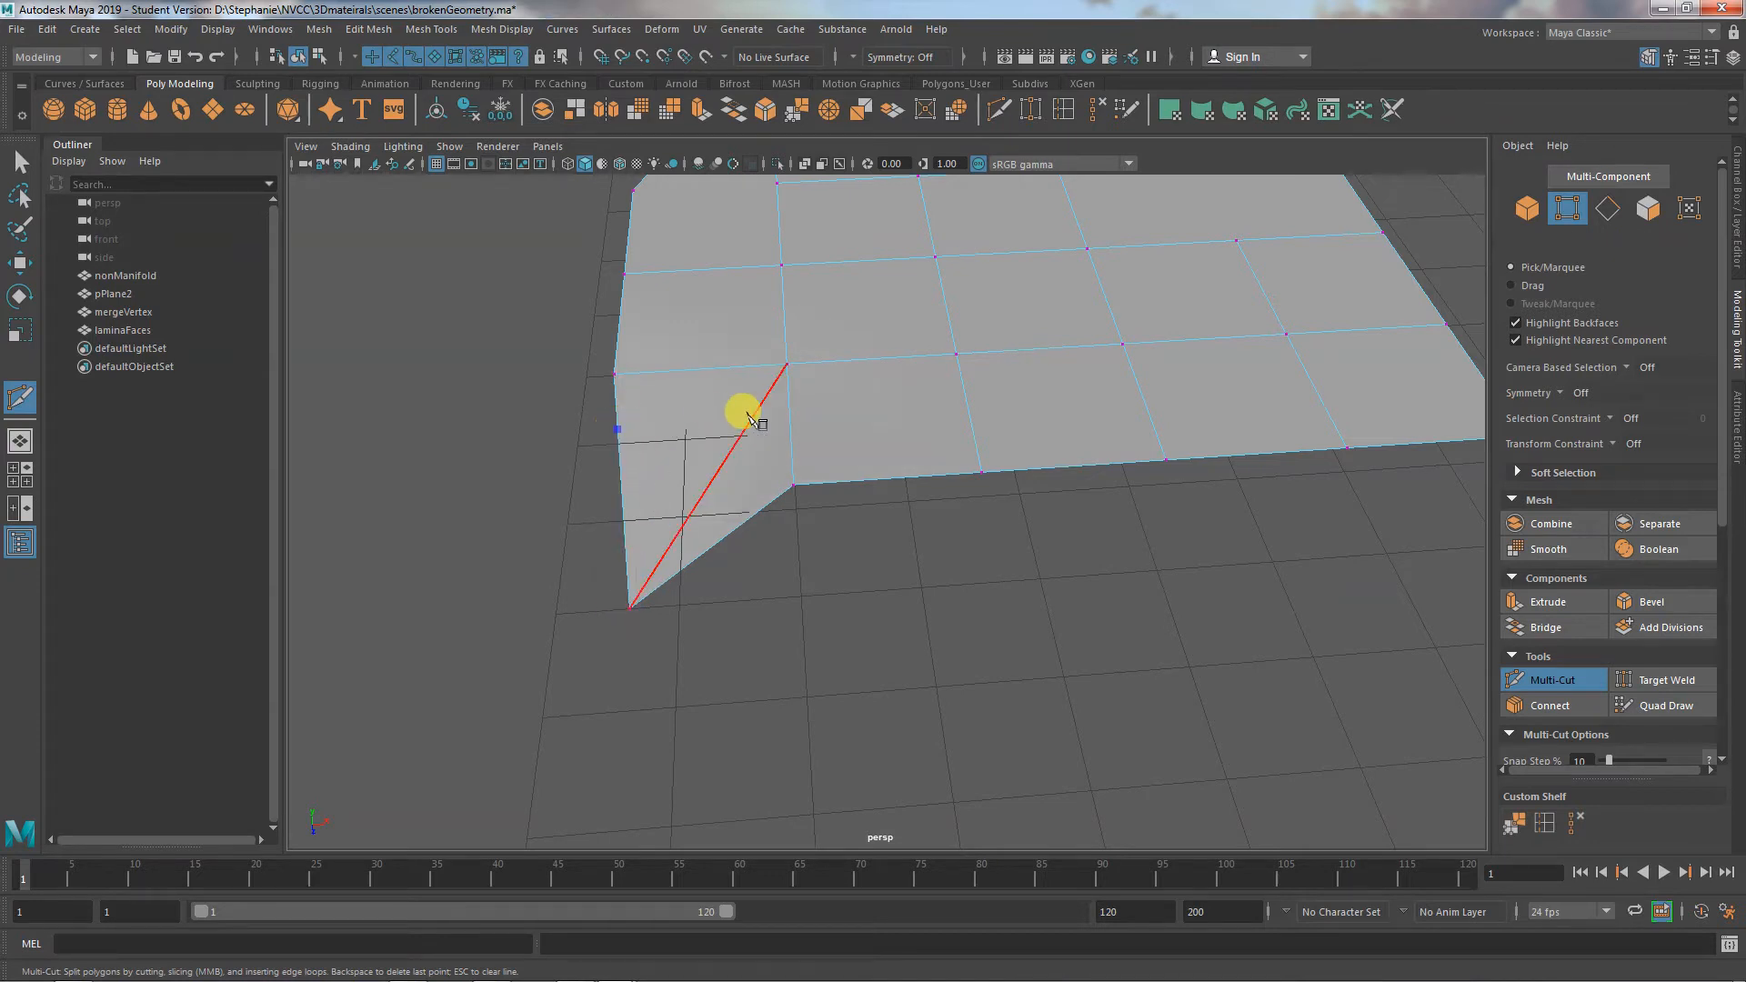
# Make two successively smaller Multi-Cuts across the corner's diagonal, each joining both border edges, and undo all the corner cuts
pyautogui.click(759, 445)
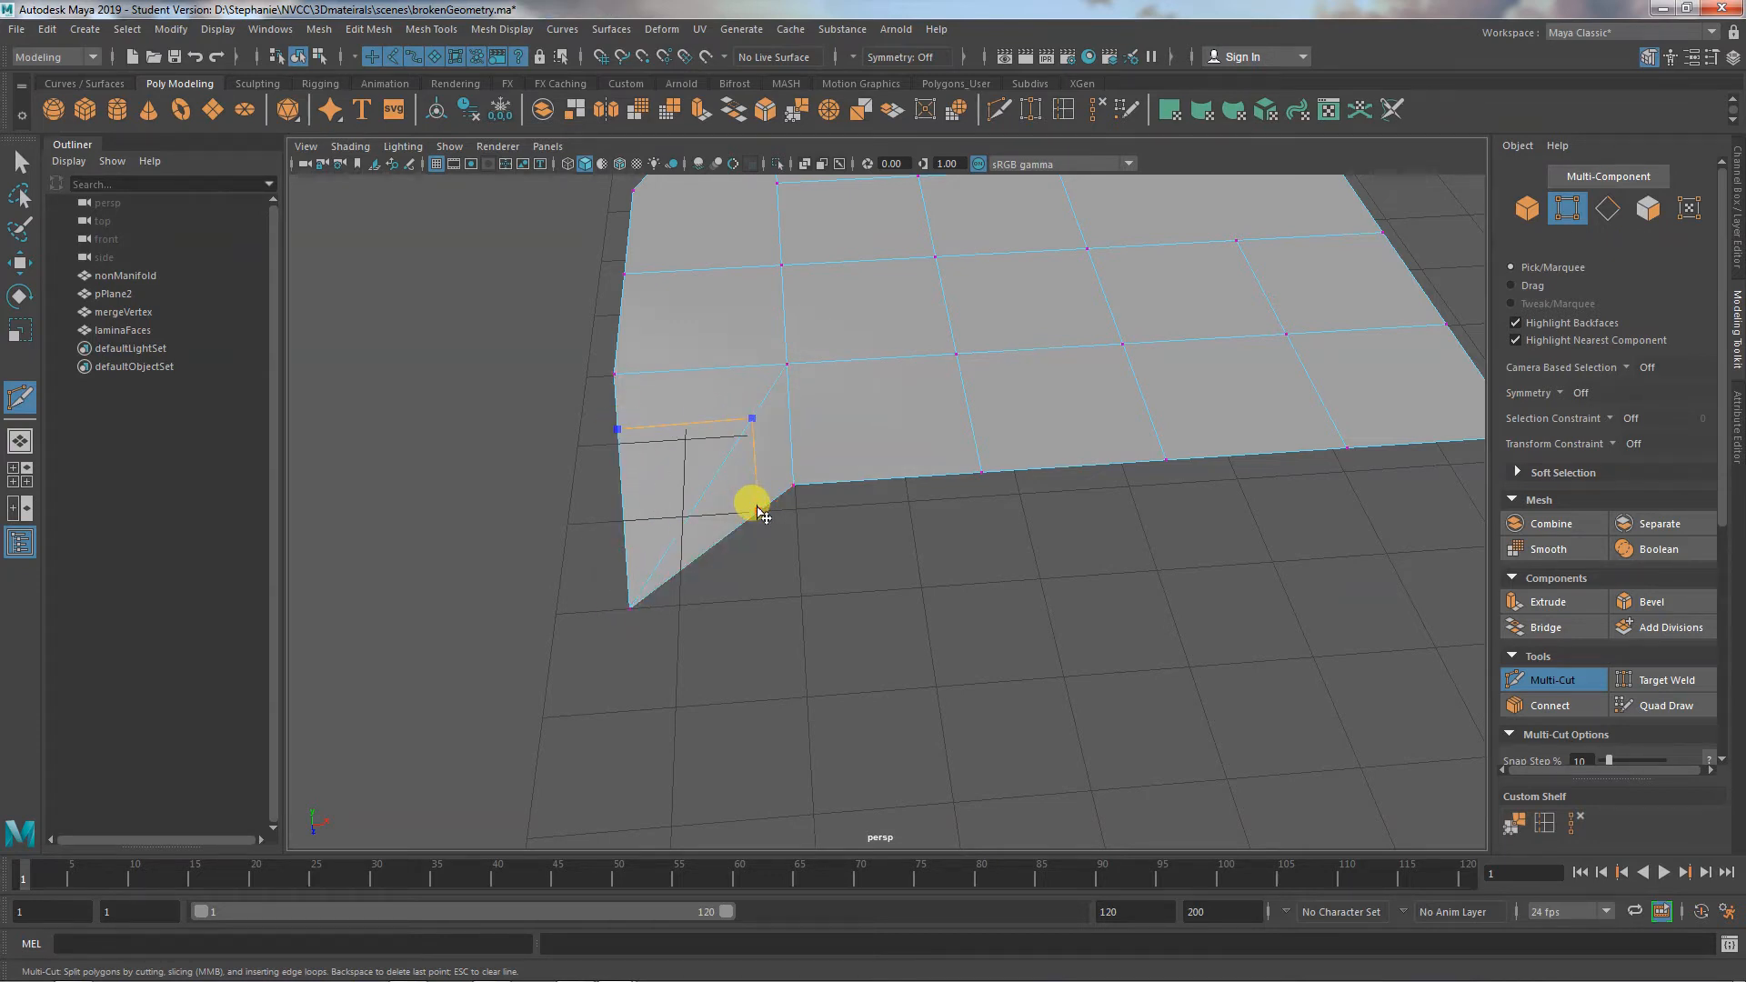
pyautogui.press('Return')
pyautogui.keyDown('alt'); pyautogui.moveTo(761, 622); pyautogui.dragTo(839, 618); pyautogui.keyUp('alt')
pyautogui.keyDown('alt'); pyautogui.moveTo(1073, 625); pyautogui.dragTo(1020, 638); pyautogui.keyUp('alt')
pyautogui.click(749, 574)
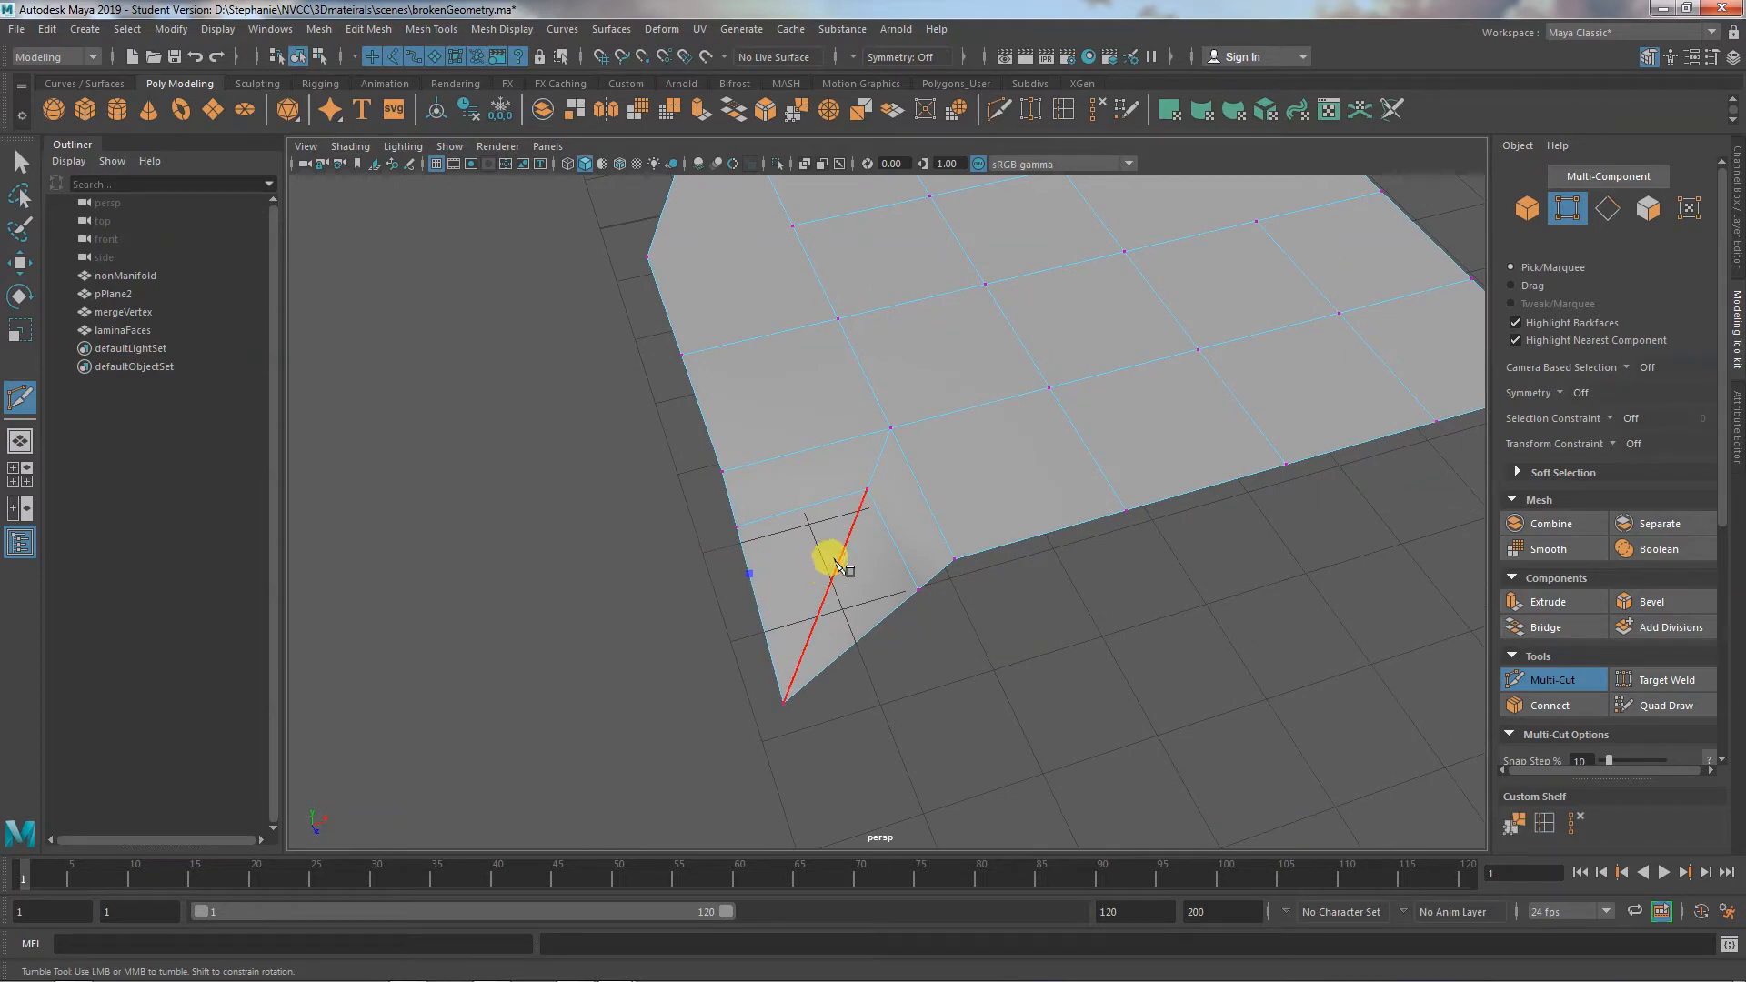
pyautogui.click(839, 561)
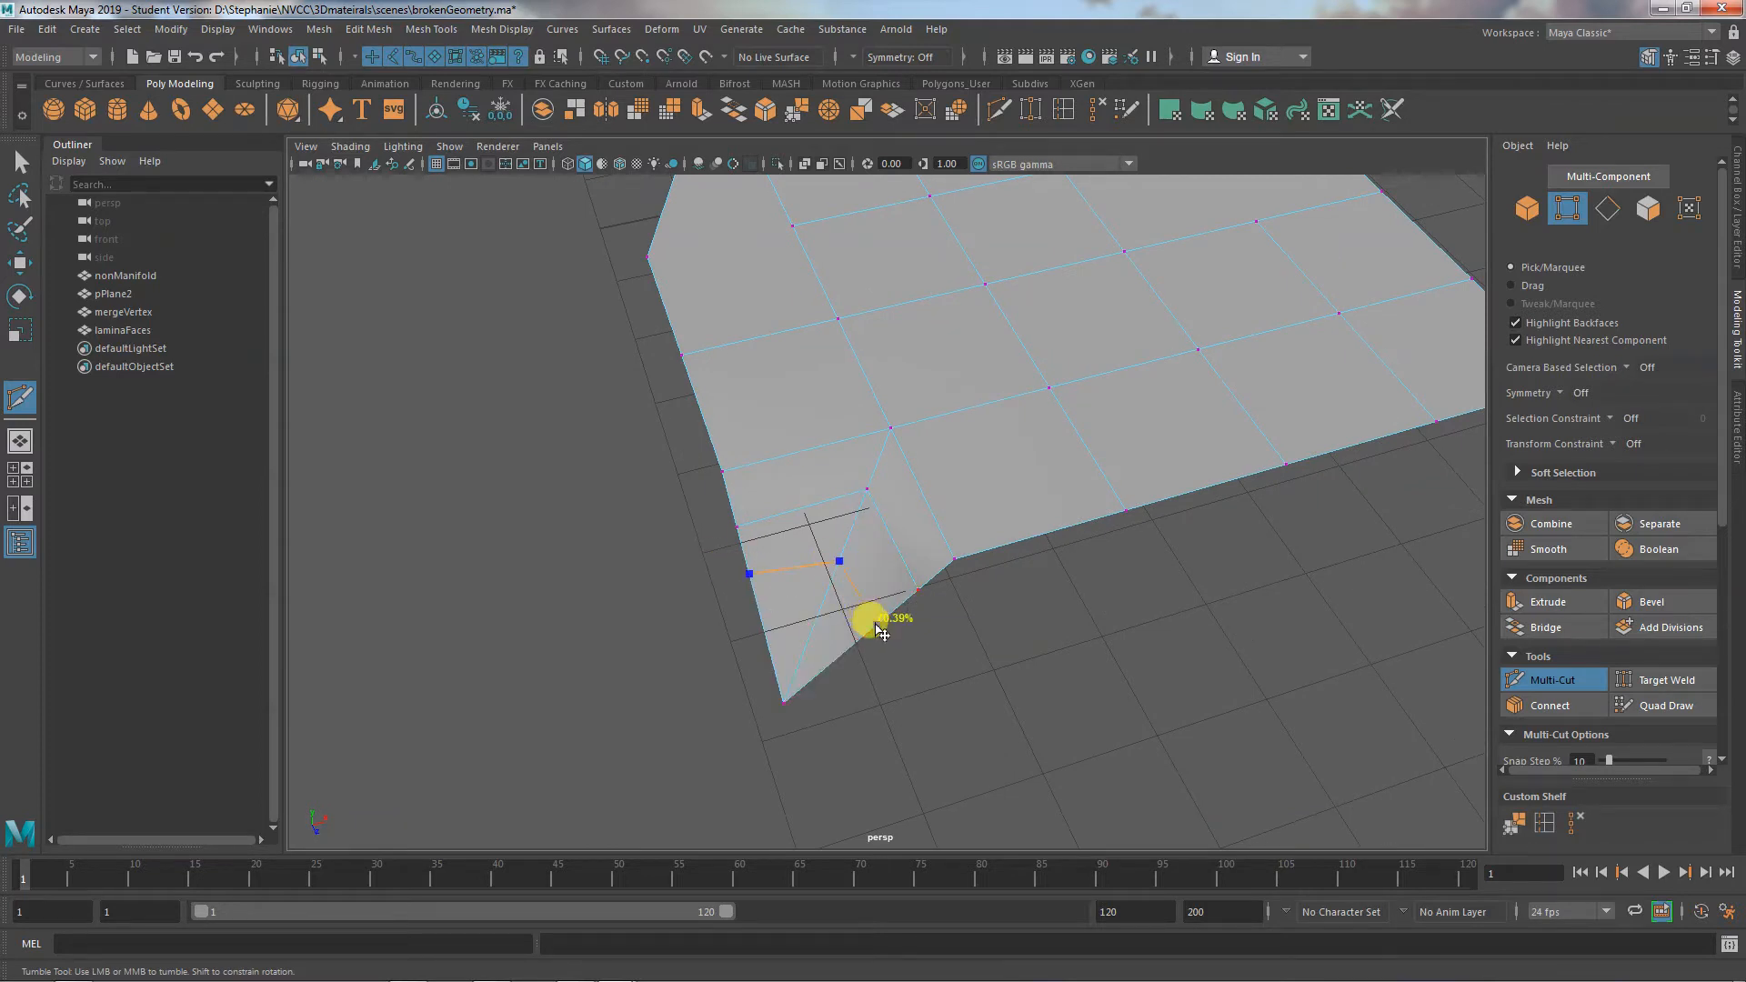
pyautogui.keyDown('alt'); pyautogui.moveTo(936, 663); pyautogui.dragTo(832, 687); pyautogui.keyUp('alt')
pyautogui.keyDown('alt'); pyautogui.moveTo(804, 685); pyautogui.dragTo(1025, 713, button='right'); pyautogui.keyUp('alt')
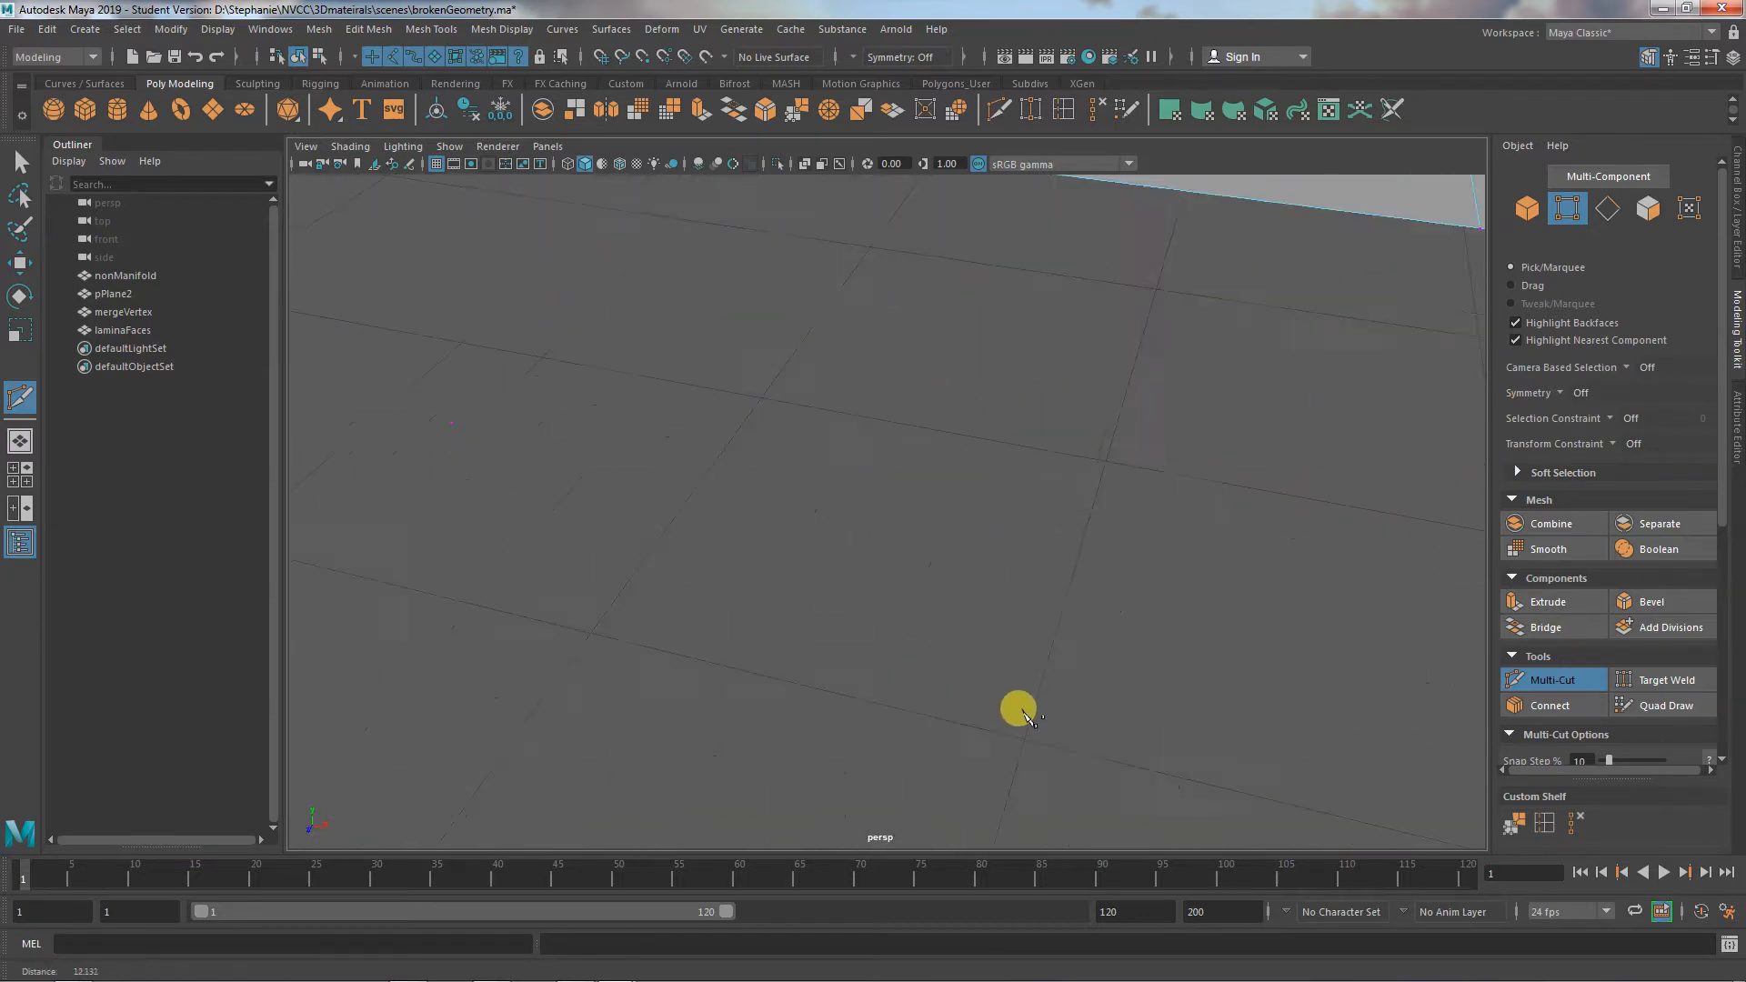
pyautogui.keyDown('alt'); pyautogui.moveTo(1019, 709); pyautogui.dragTo(919, 682); pyautogui.keyUp('alt')
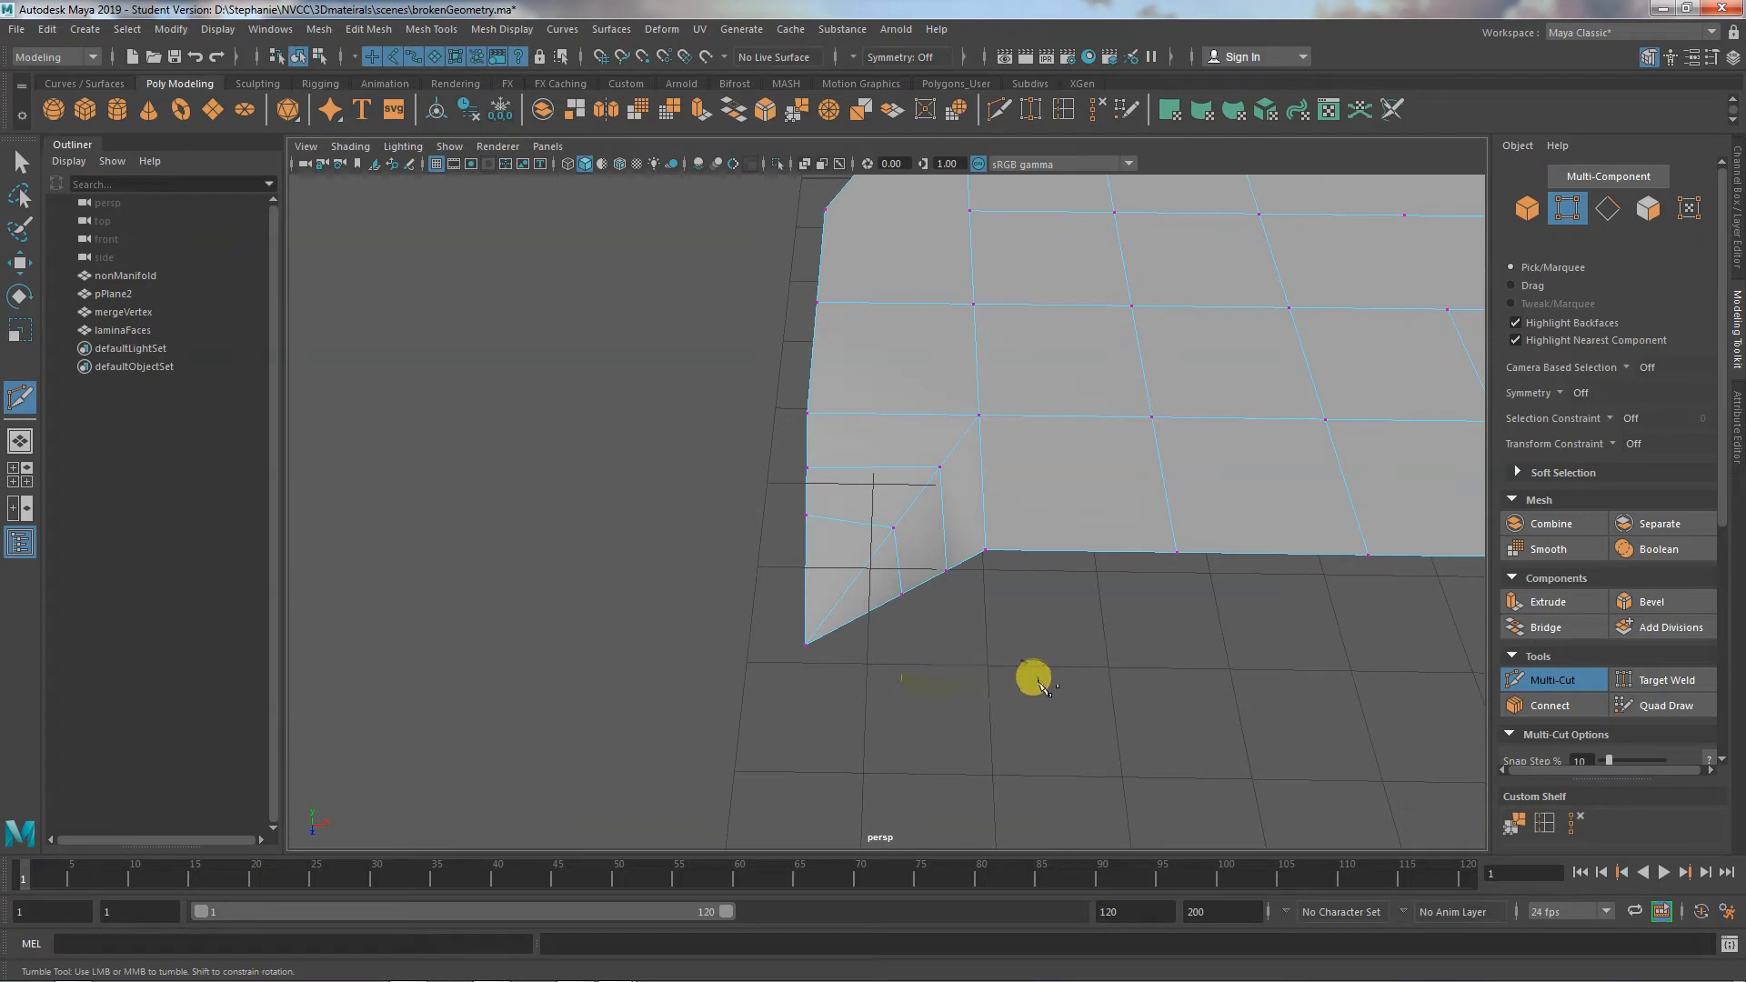
pyautogui.keyDown('alt'); pyautogui.moveTo(1037, 682); pyautogui.dragTo(838, 473, button='middle'); pyautogui.keyUp('alt')
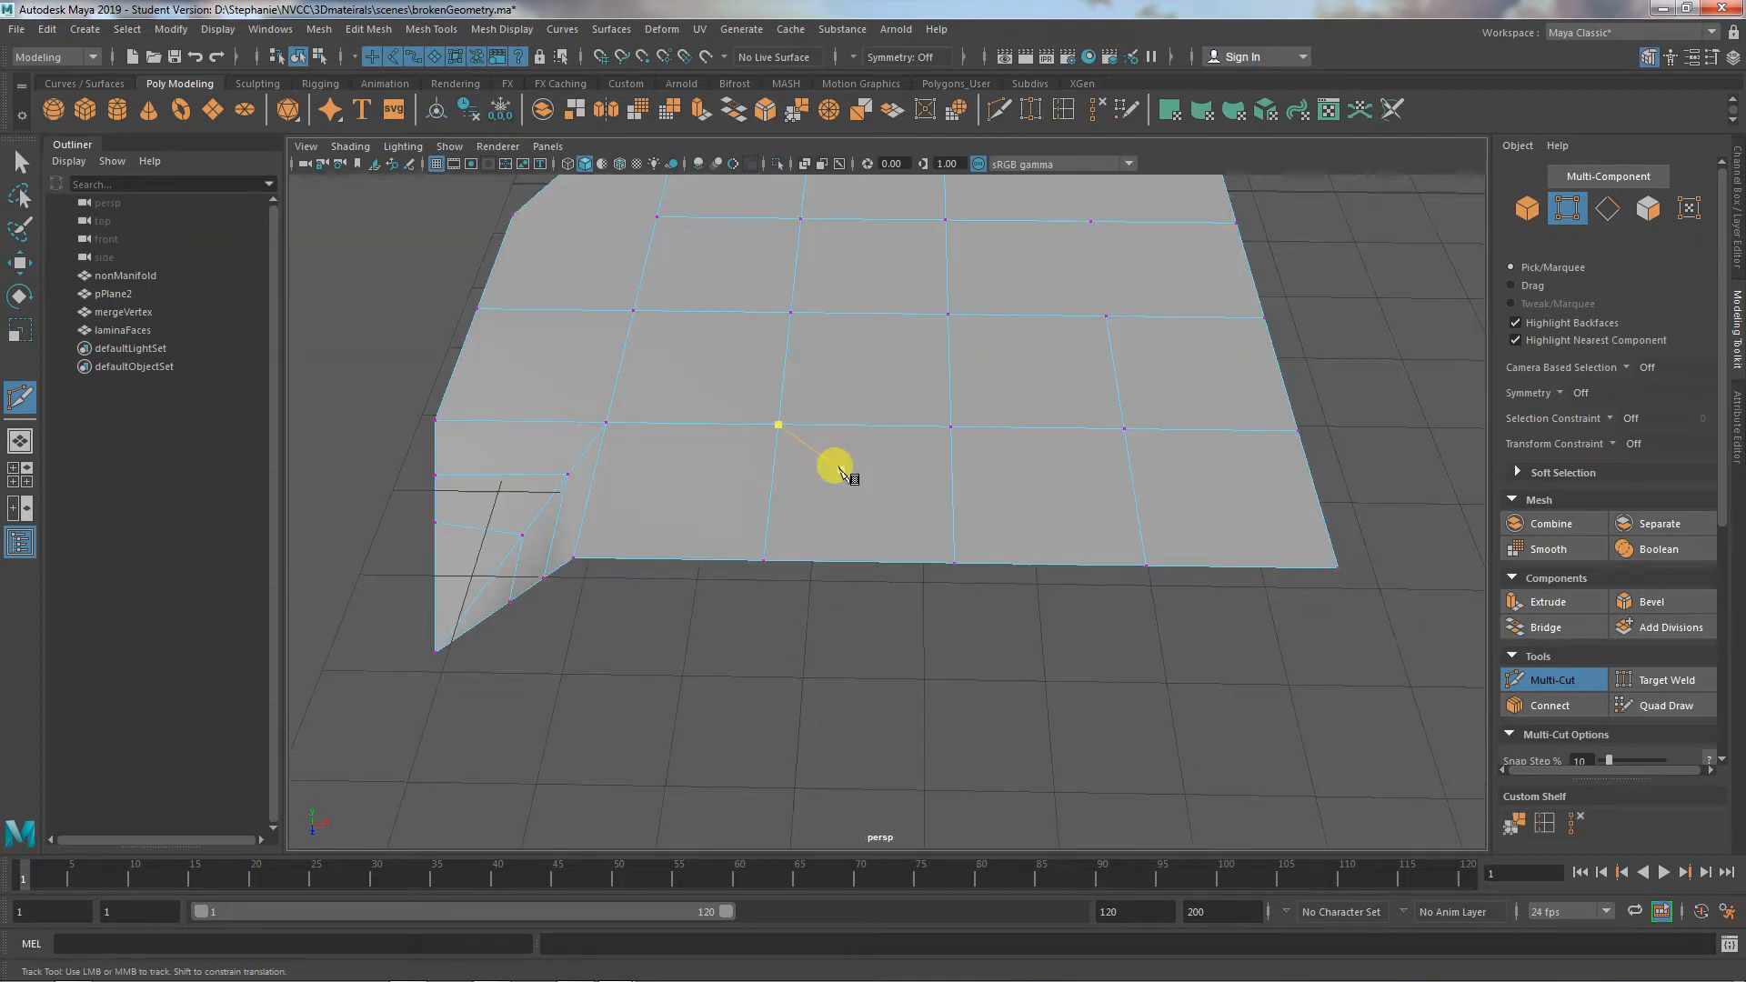
pyautogui.hotkey('ctrl', 'z')
pyautogui.hotkey('ctrl', 'z')
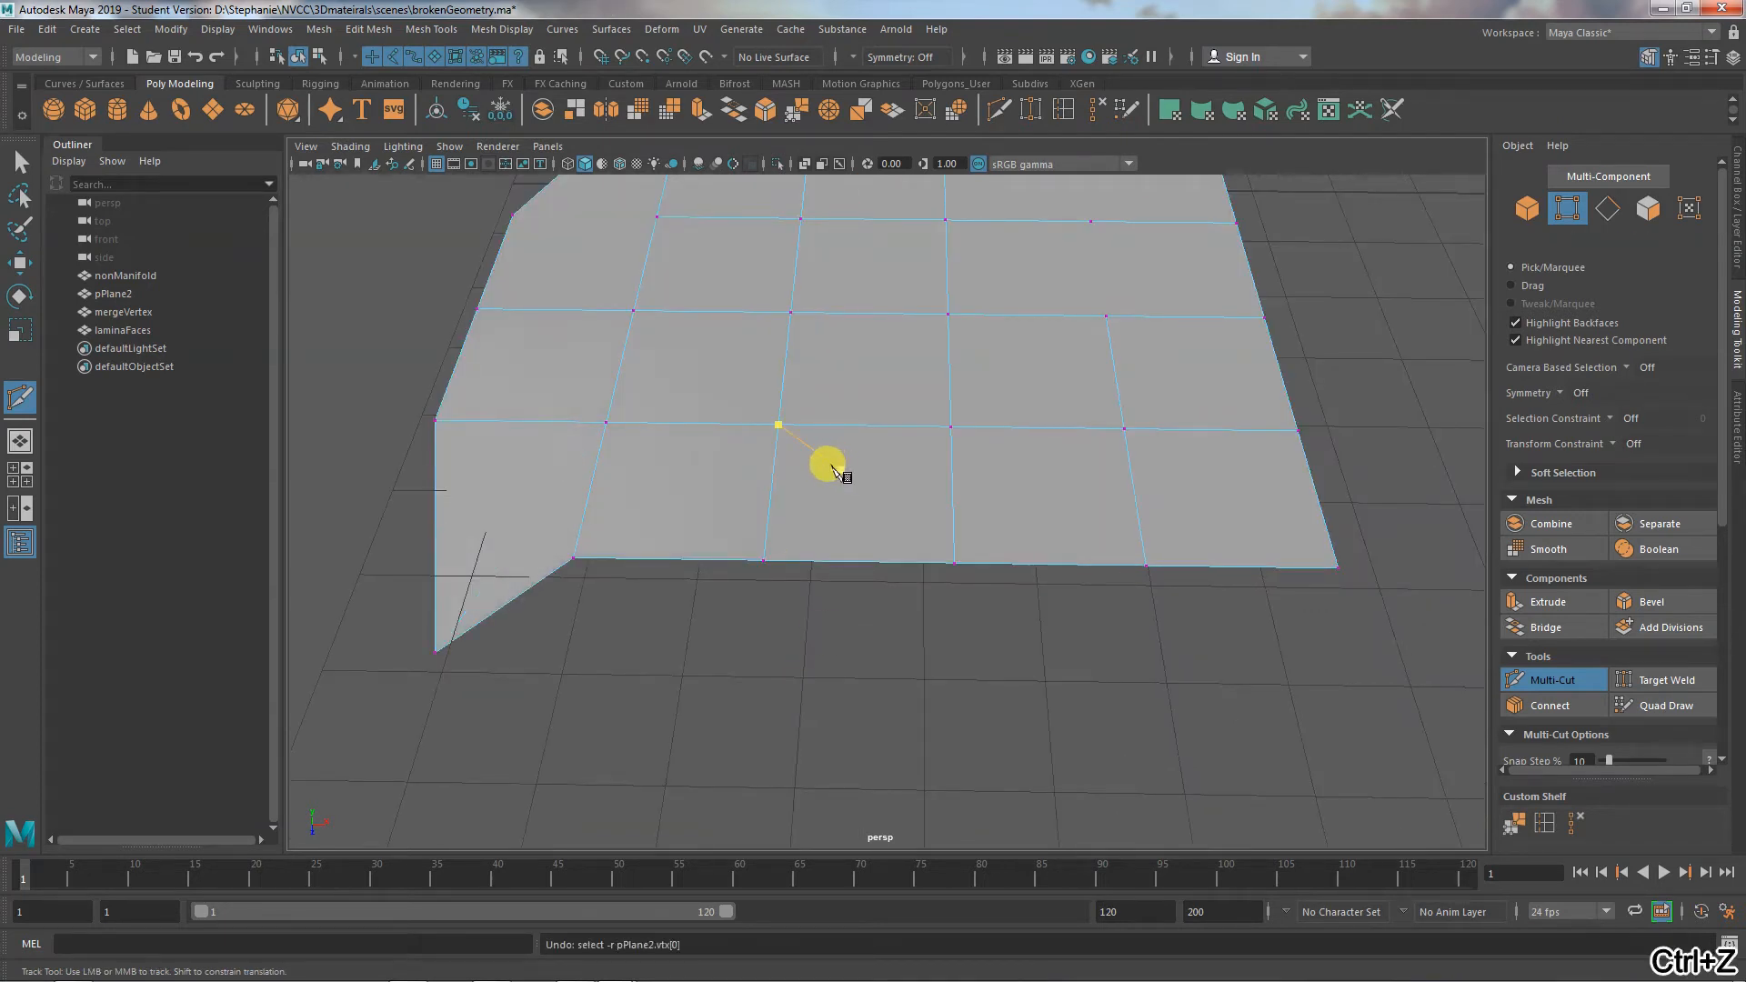
# Return the notched plane to object mode with the whole mesh selected, and open the mesh Cleanup options
pyautogui.keyDown('alt'); pyautogui.moveTo(736, 559); pyautogui.dragTo(779, 721); pyautogui.keyUp('alt')
pyautogui.press('w')
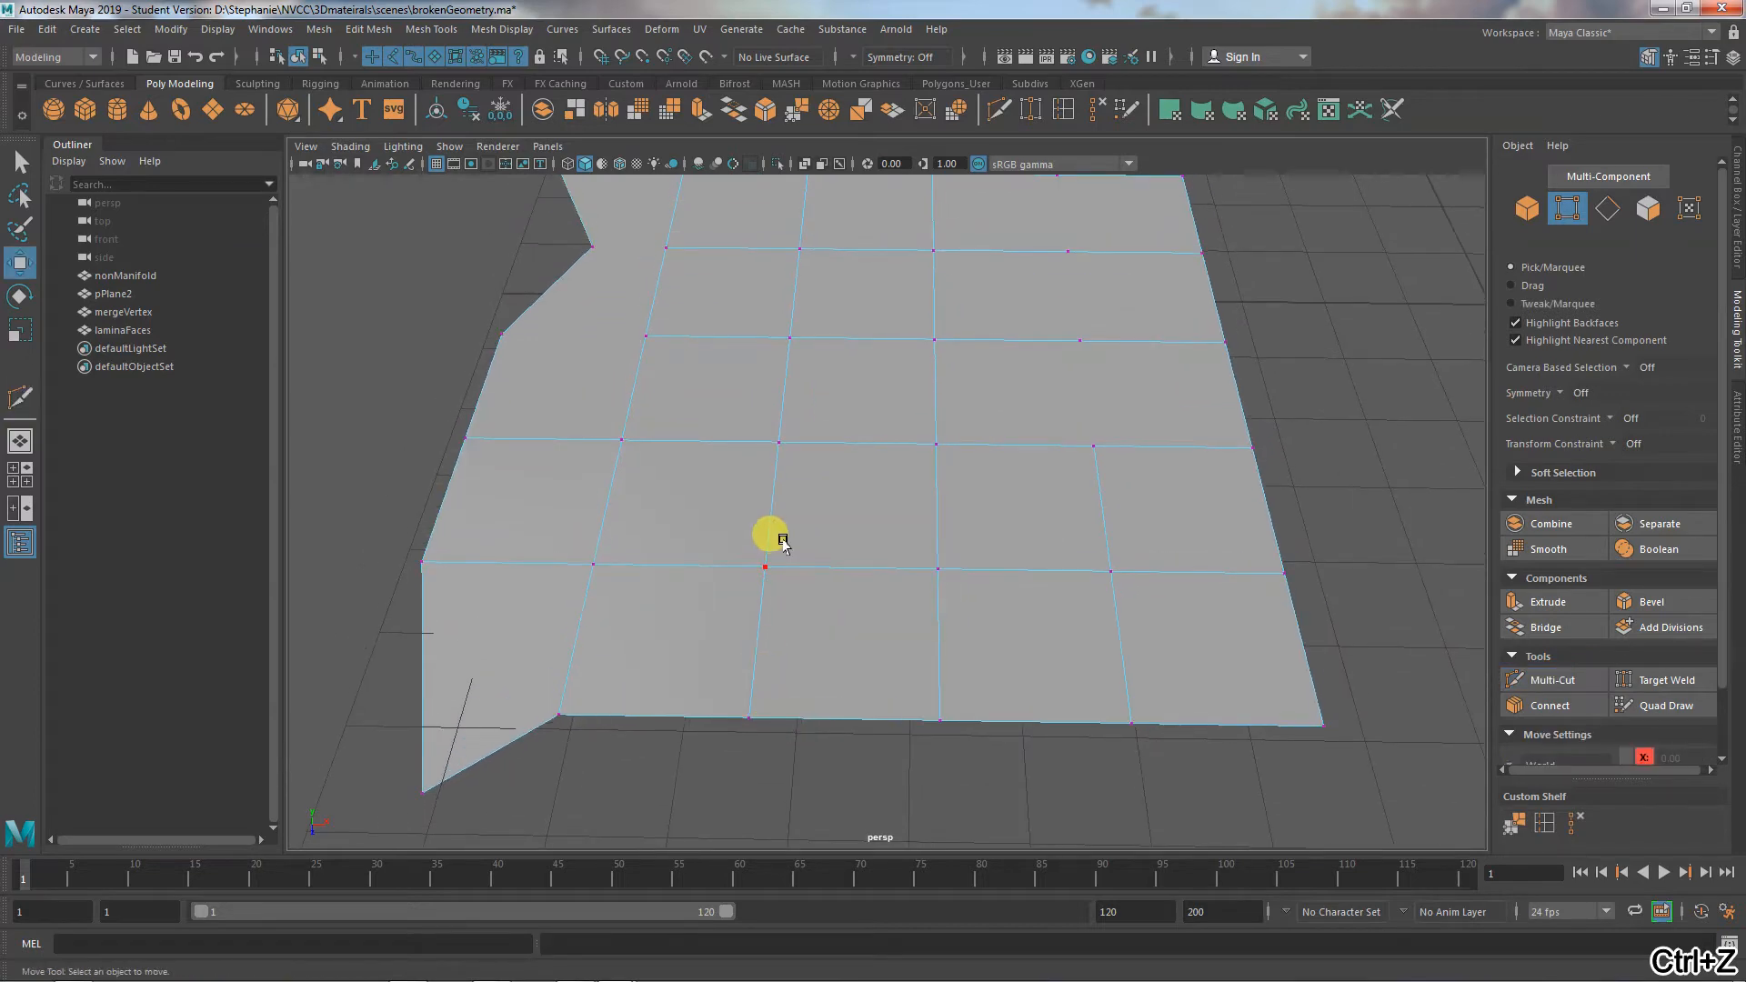
pyautogui.moveTo(805, 463); pyautogui.dragTo(859, 446, button='right')
pyautogui.keyDown('alt'); pyautogui.moveTo(843, 448); pyautogui.dragTo(754, 648); pyautogui.keyUp('alt')
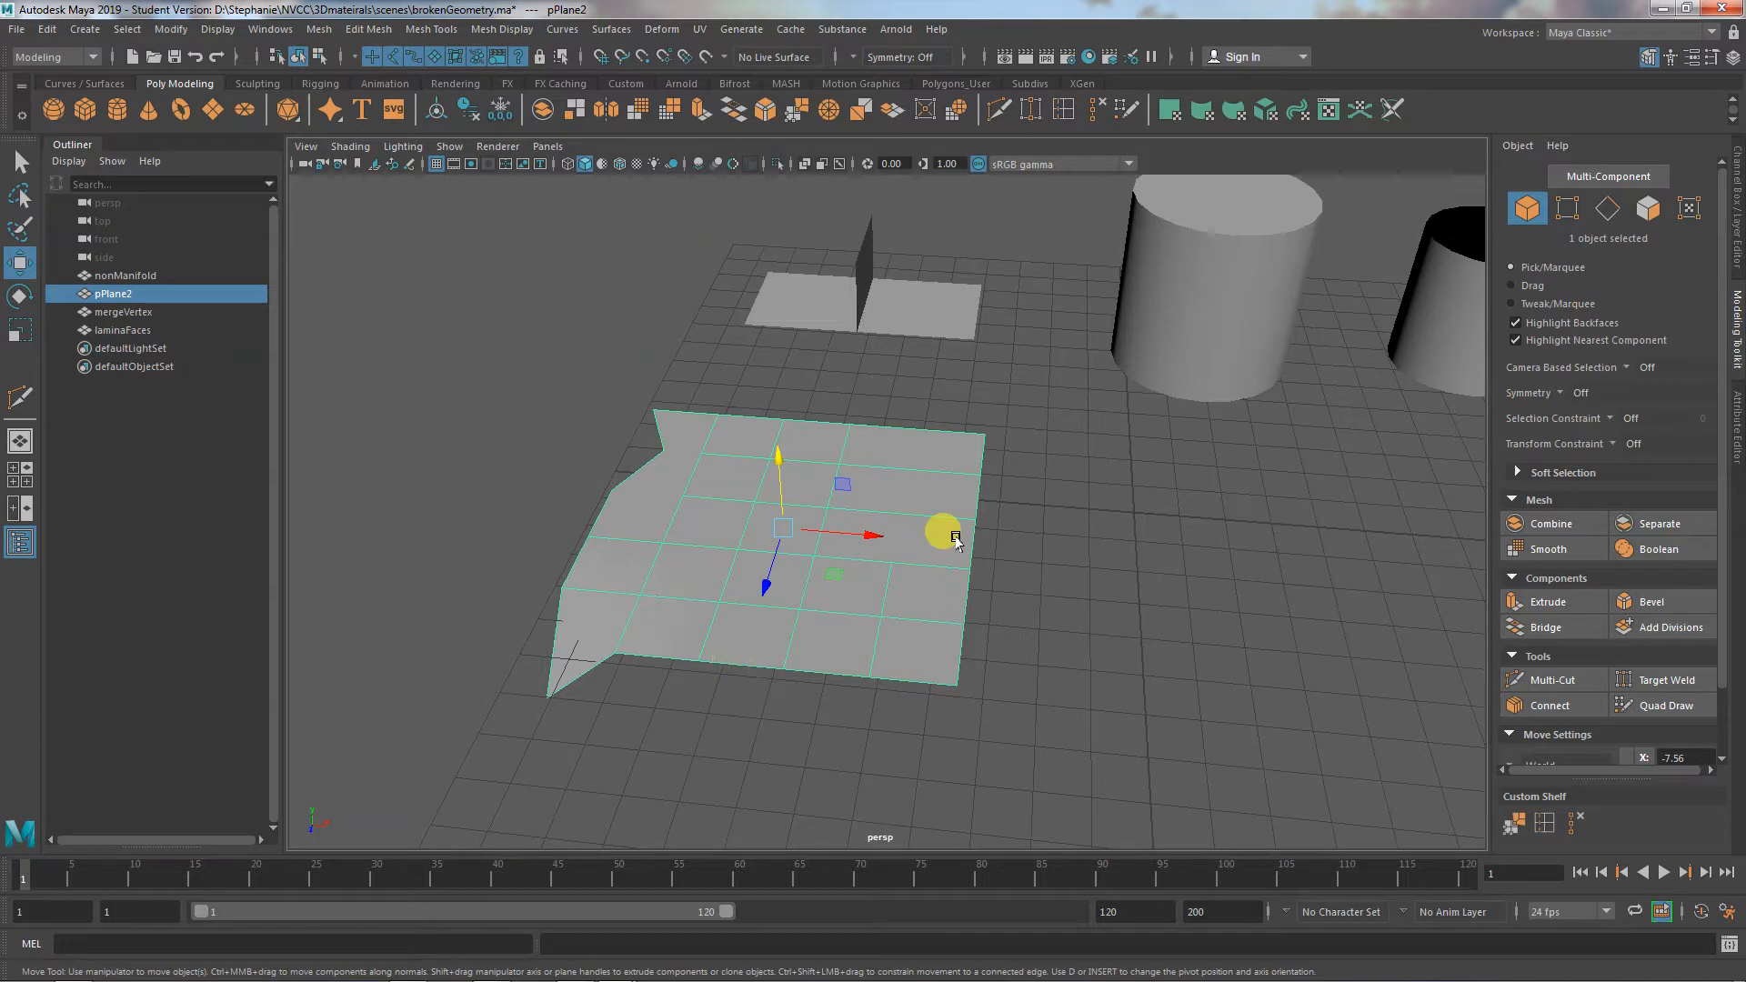
pyautogui.keyDown('alt'); pyautogui.moveTo(924, 690); pyautogui.dragTo(1053, 663); pyautogui.keyUp('alt')
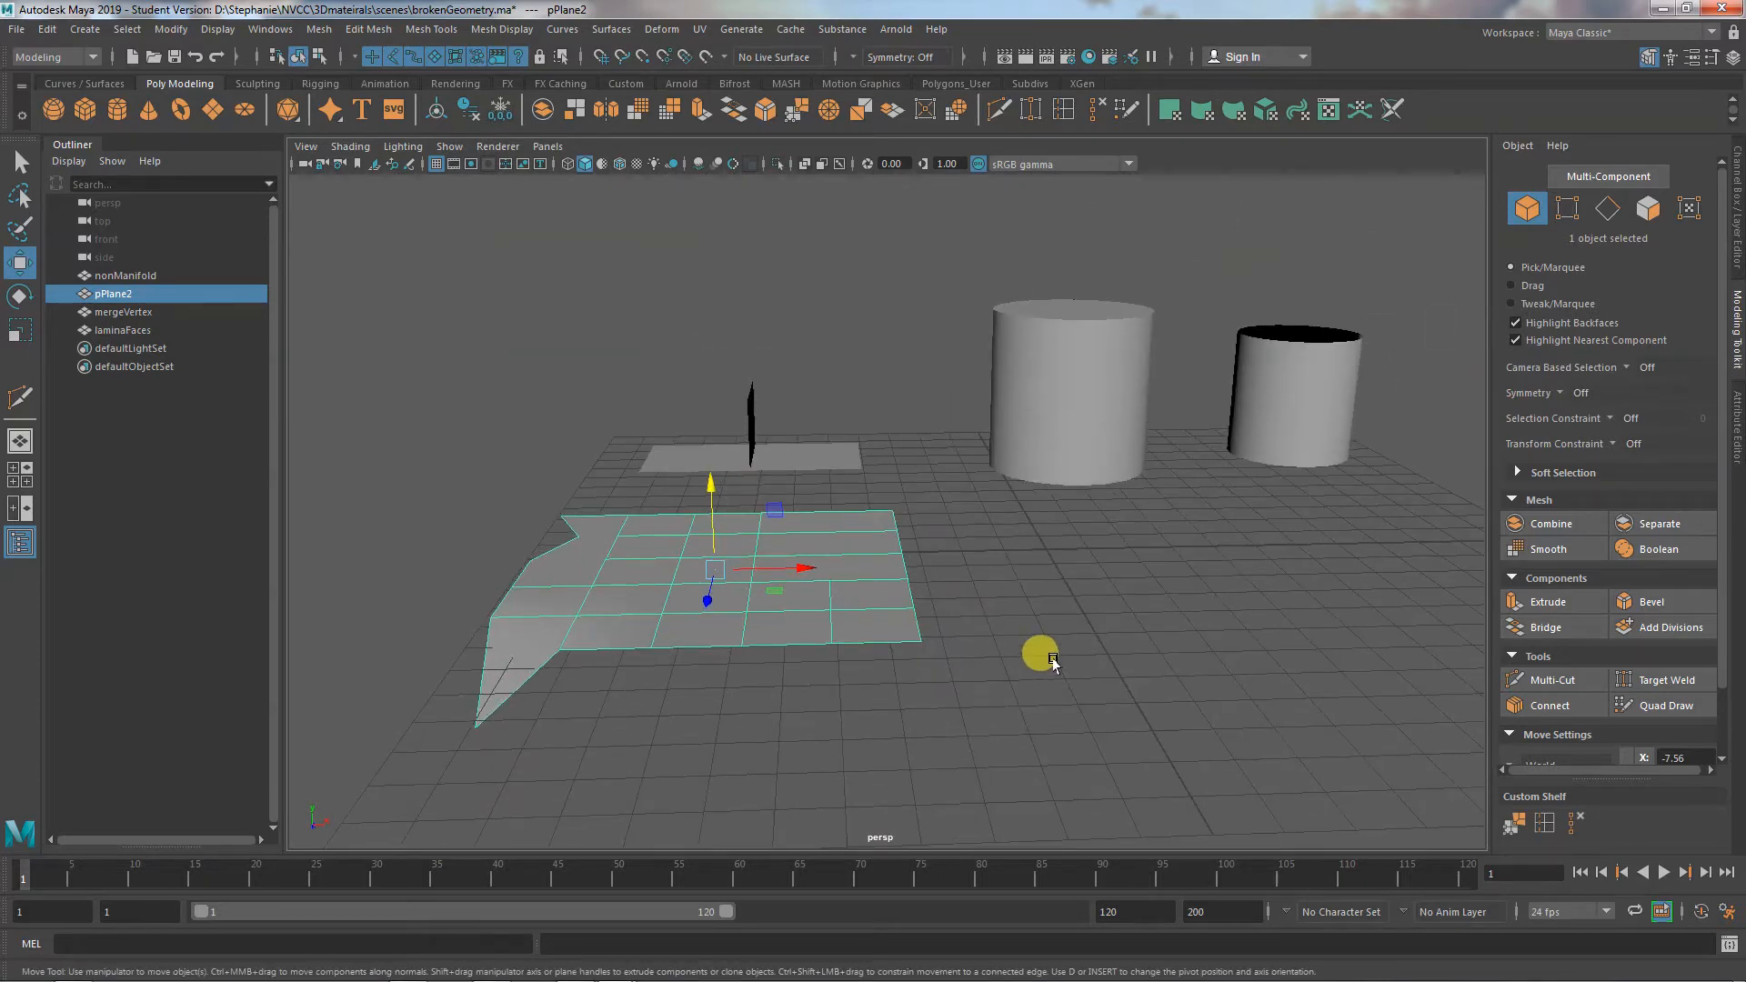
pyautogui.click(319, 29)
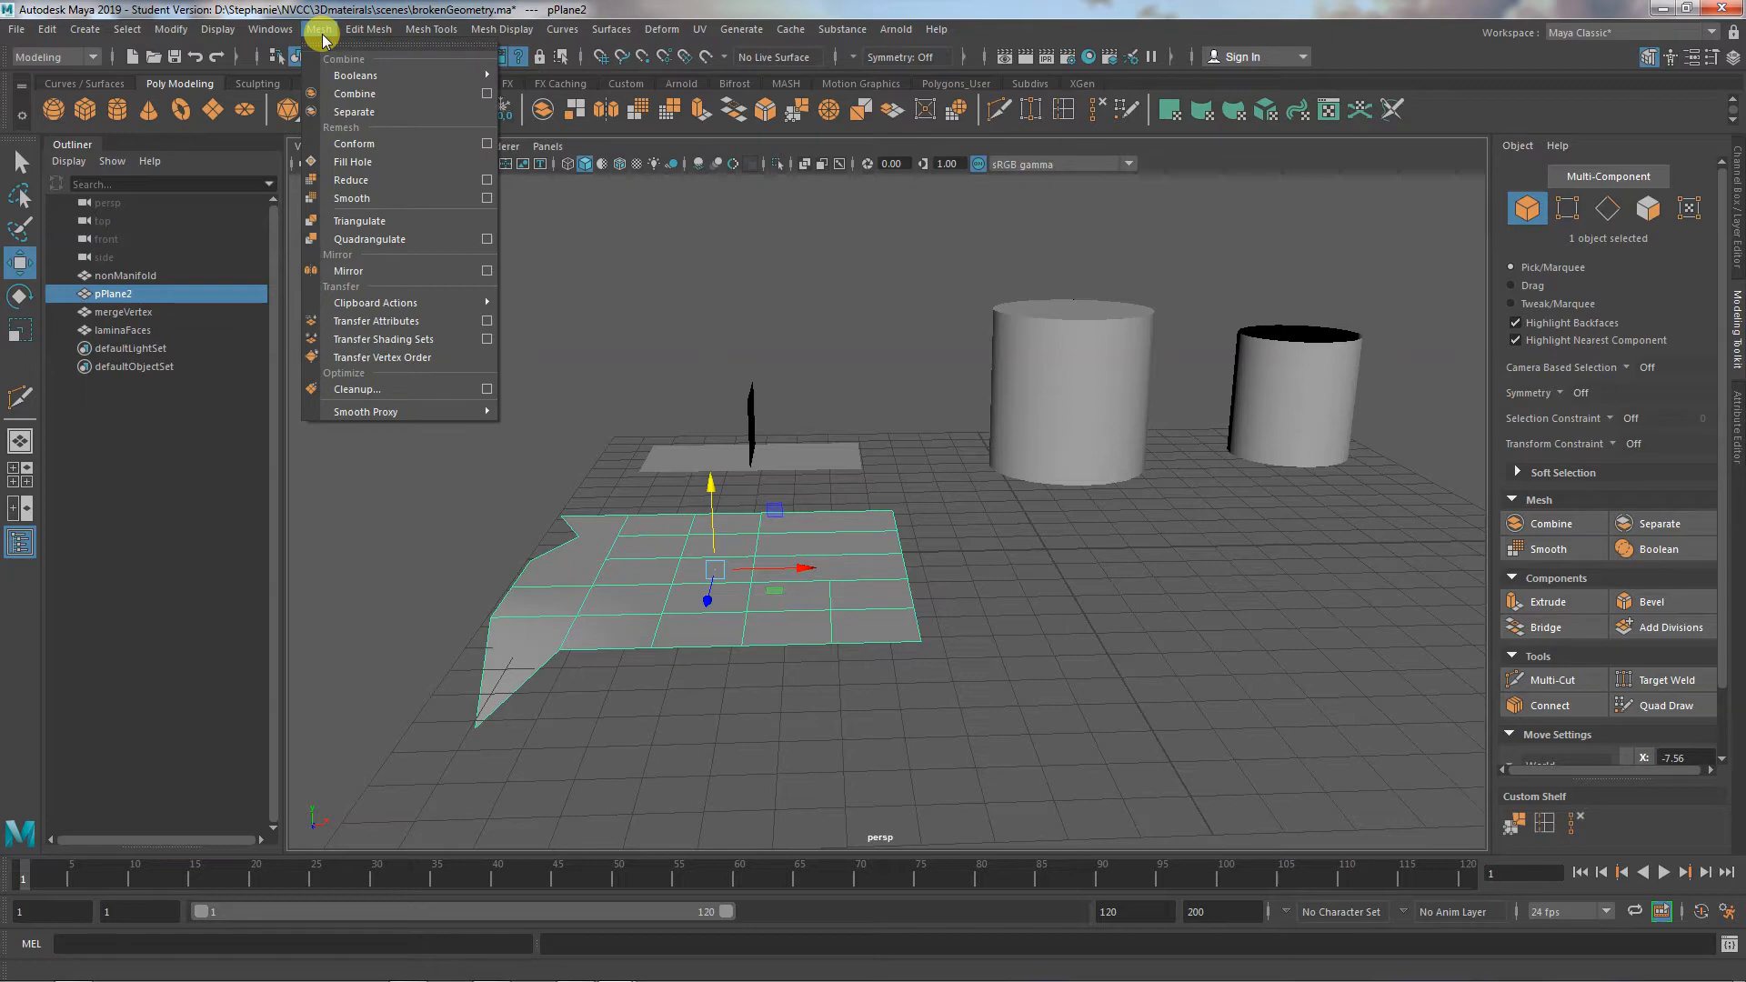
pyautogui.click(487, 389)
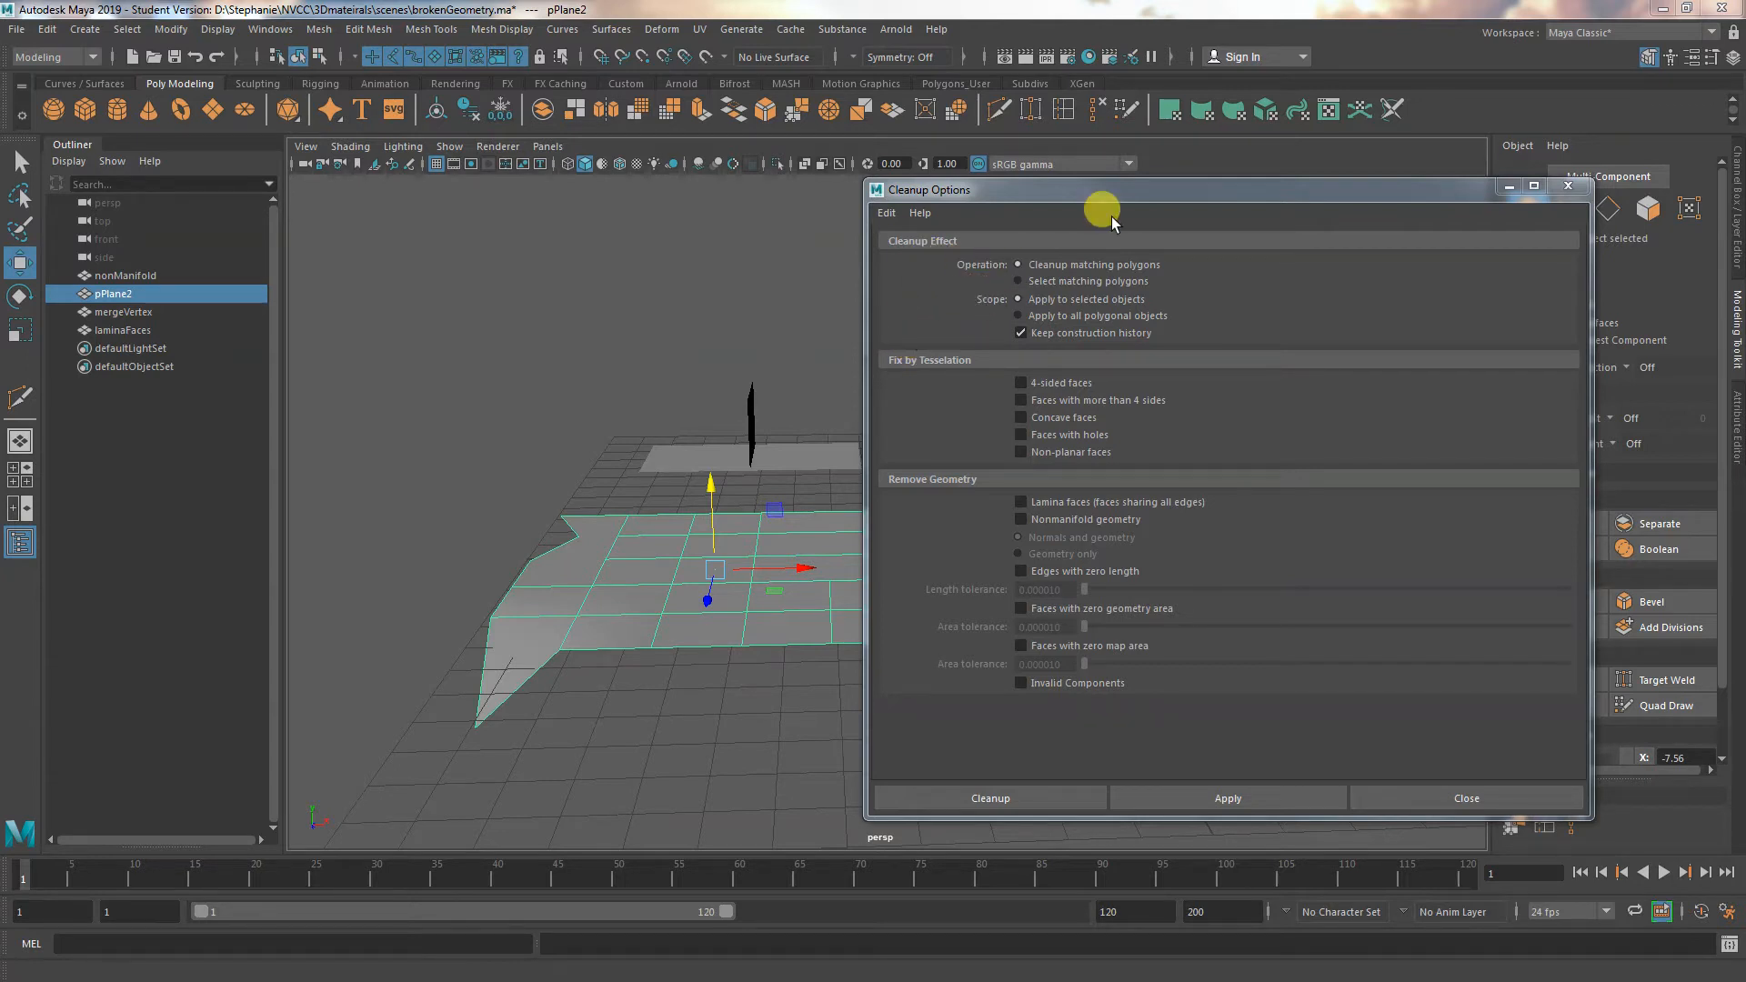
pyautogui.moveTo(1128, 191); pyautogui.dragTo(1229, 206)
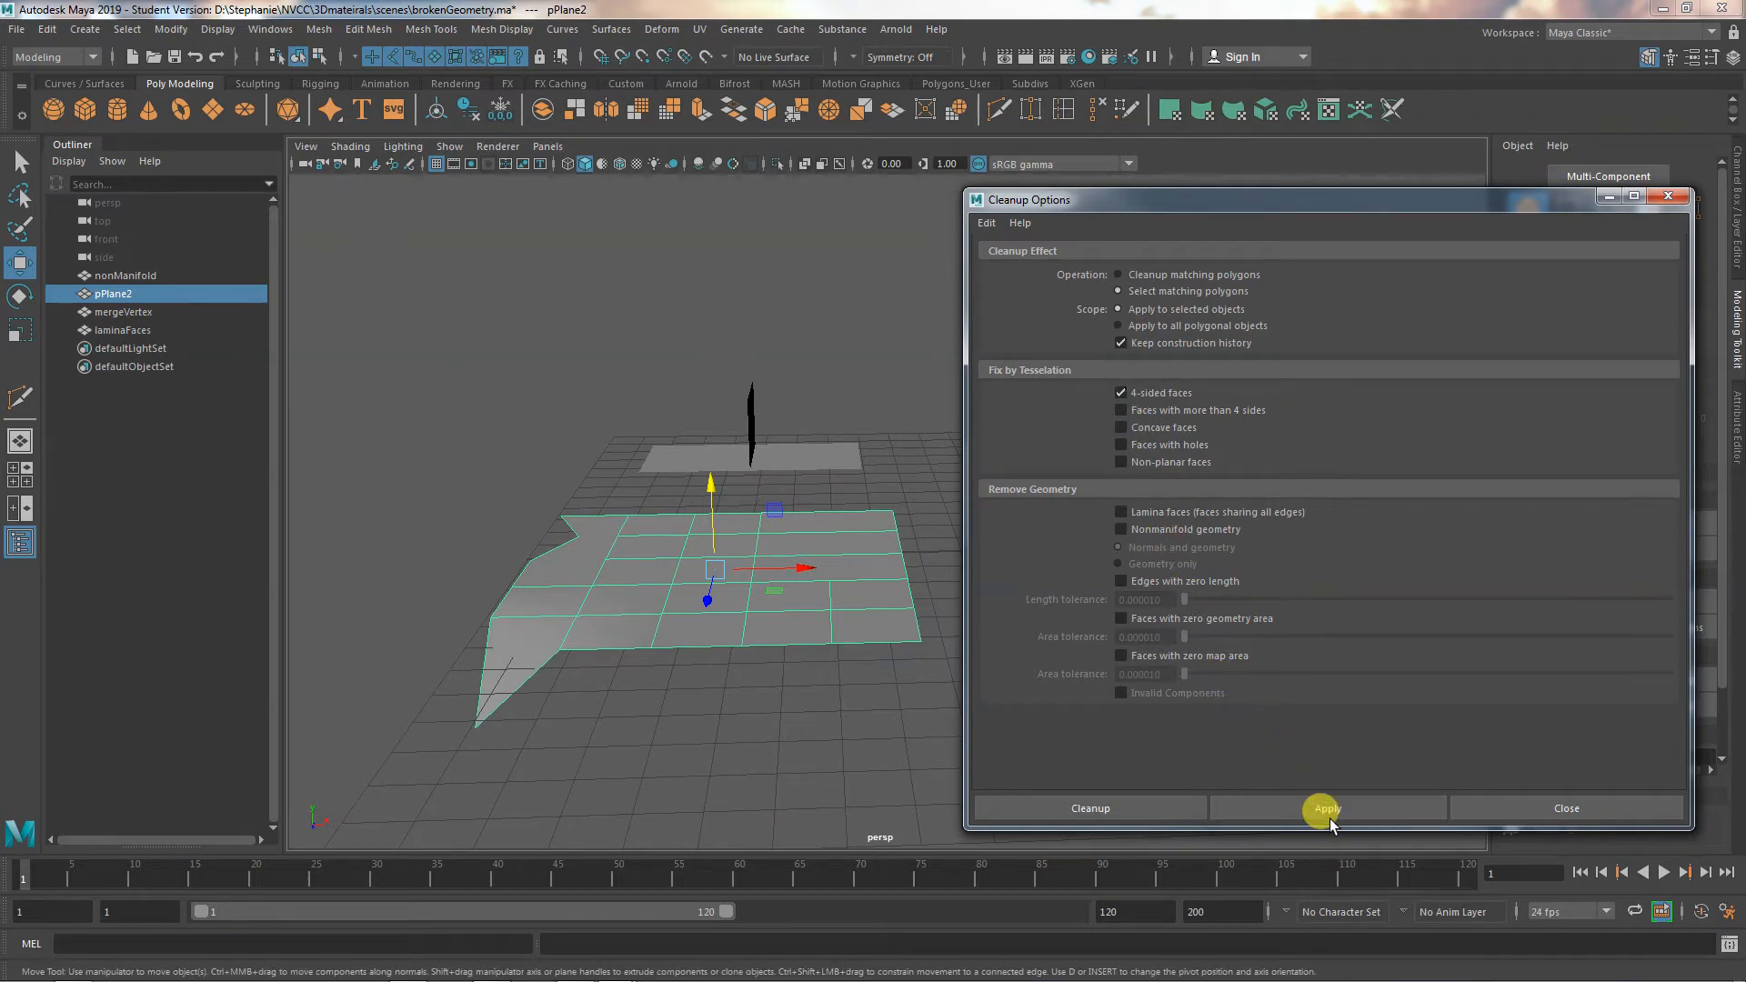
# Set Cleanup to select matching polygons on selected objects, and apply it for 4-sided faces to check which are picked
pyautogui.click(1281, 809)
pyautogui.keyDown('alt'); pyautogui.moveTo(752, 768); pyautogui.dragTo(830, 725, button='right'); pyautogui.keyUp('alt')
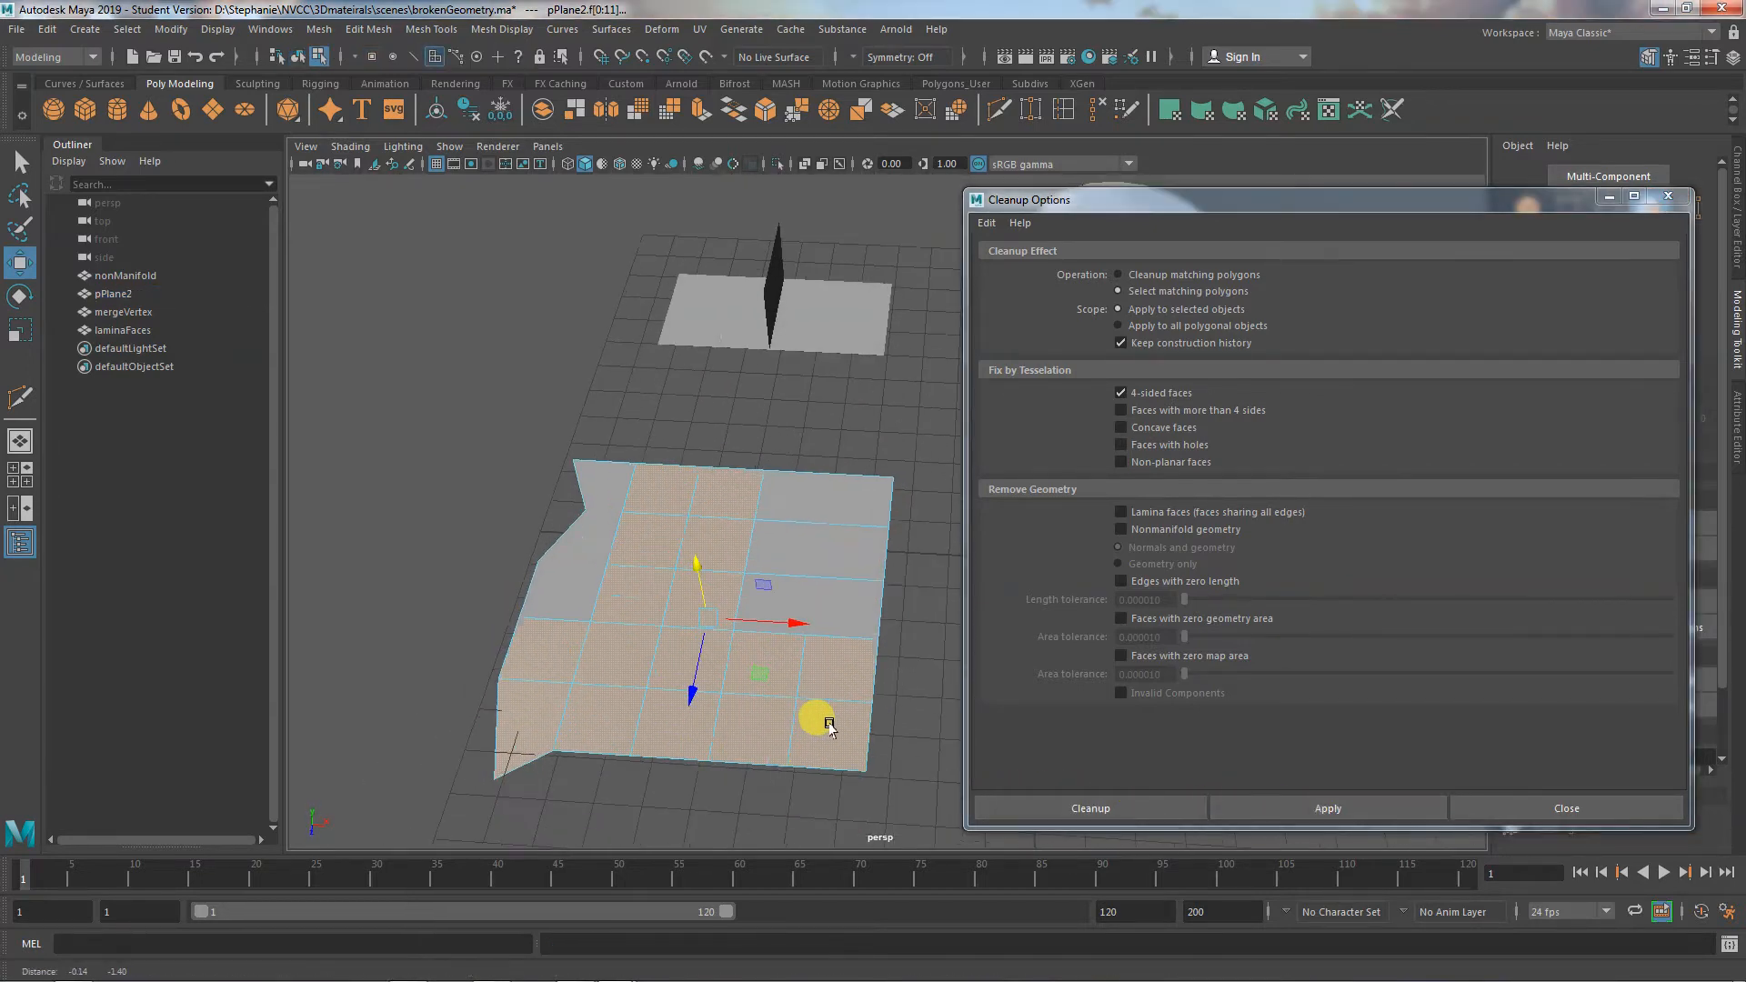
pyautogui.keyDown('alt'); pyautogui.moveTo(830, 724); pyautogui.dragTo(836, 645, button='middle'); pyautogui.keyUp('alt')
pyautogui.moveTo(788, 749)
pyautogui.keyDown('alt'); pyautogui.mouseDown()
pyautogui.moveTo(812, 772)
pyautogui.moveTo(810, 751)
pyautogui.mouseUp(); pyautogui.keyUp('alt')
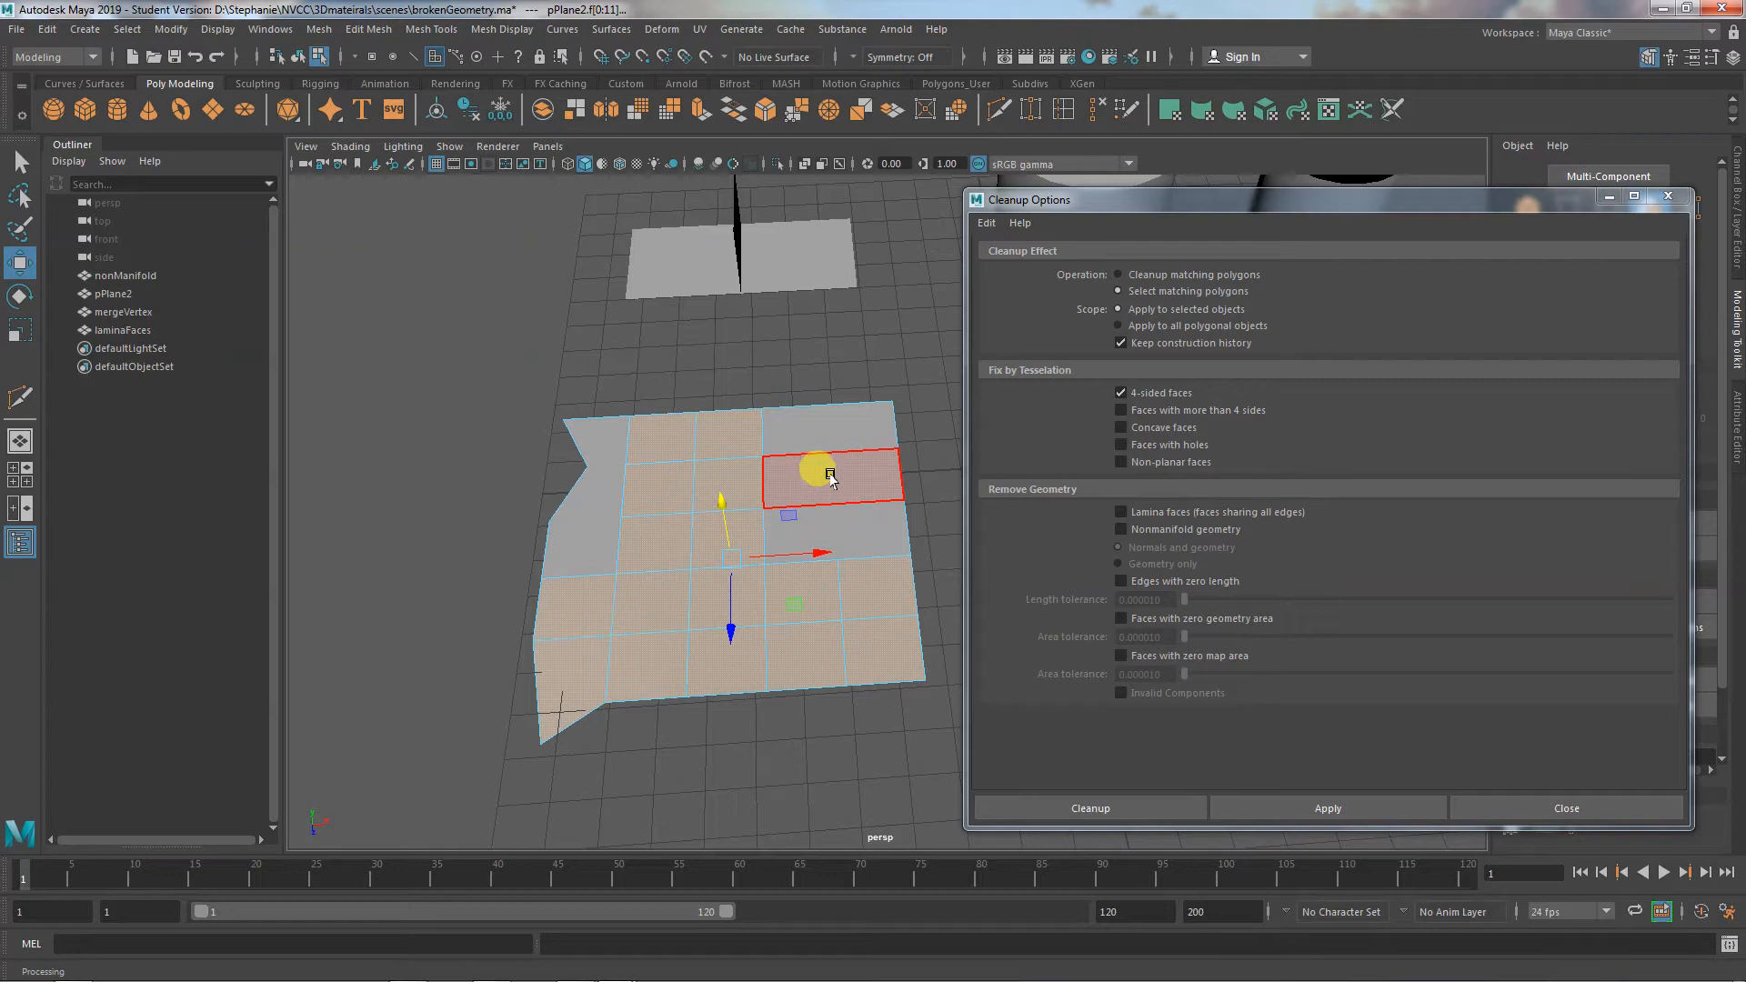
# Reselect the plane as an object and run Cleanup's selection for only faces with more than 4 sides
pyautogui.moveTo(831, 472); pyautogui.dragTo(901, 428, button='right')
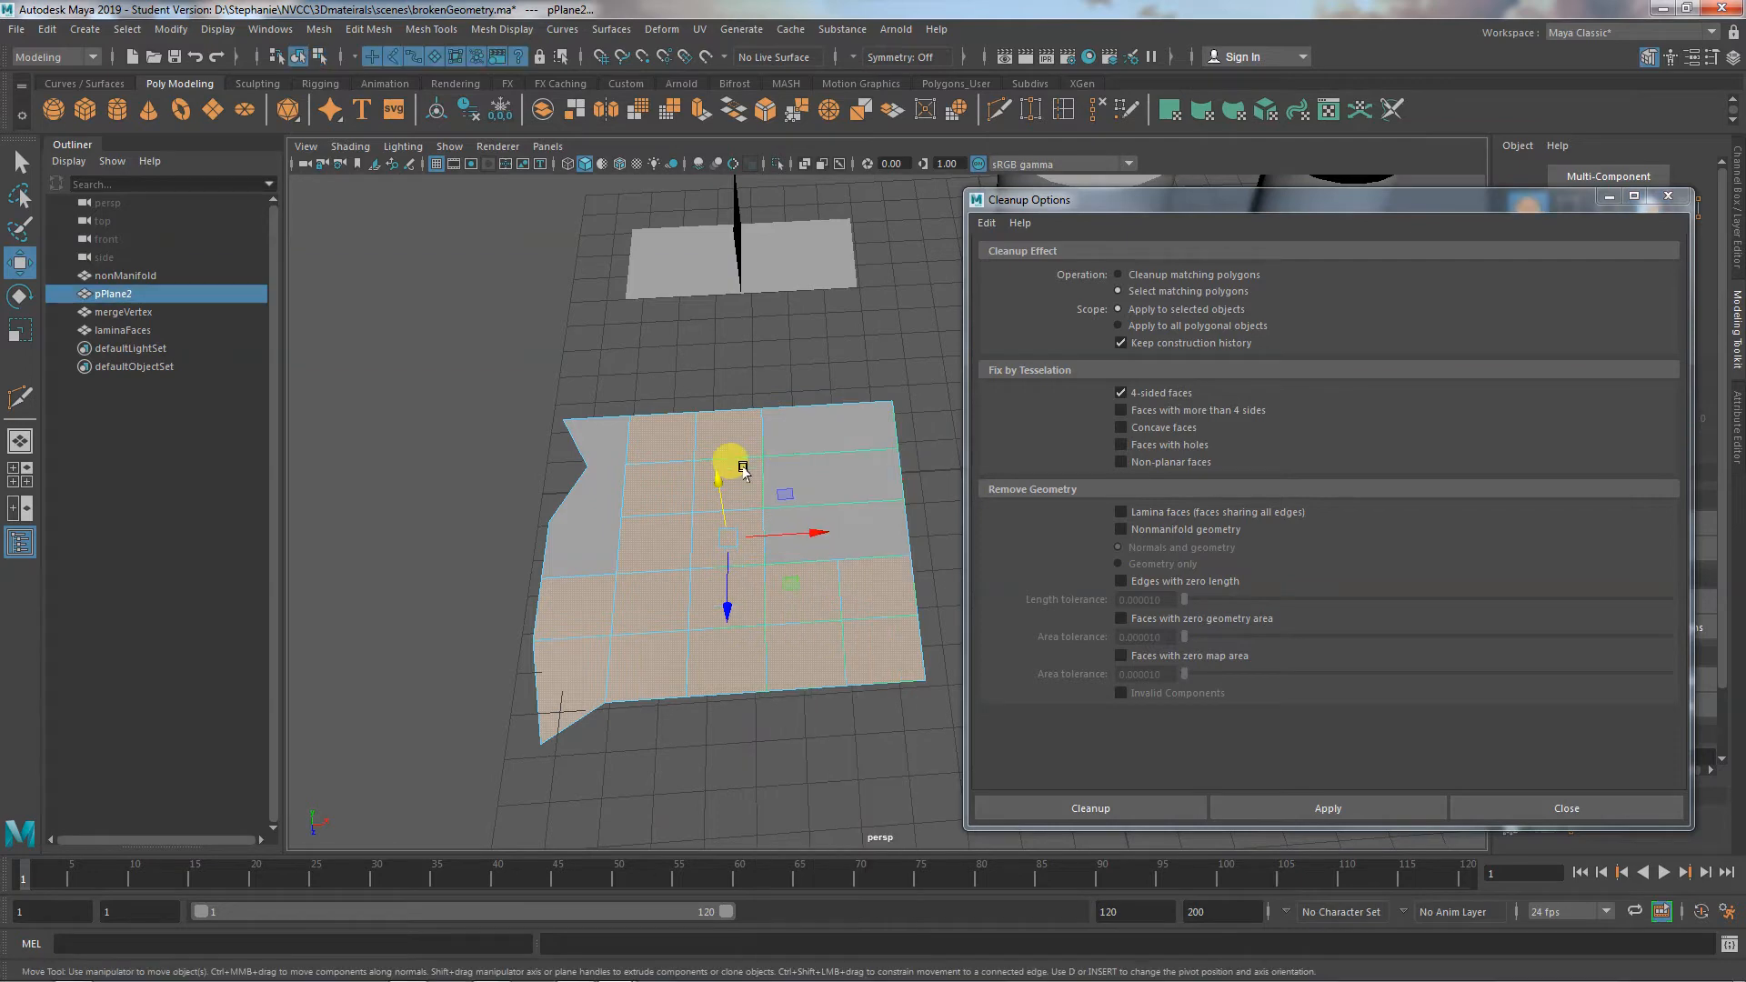
pyautogui.click(1124, 392)
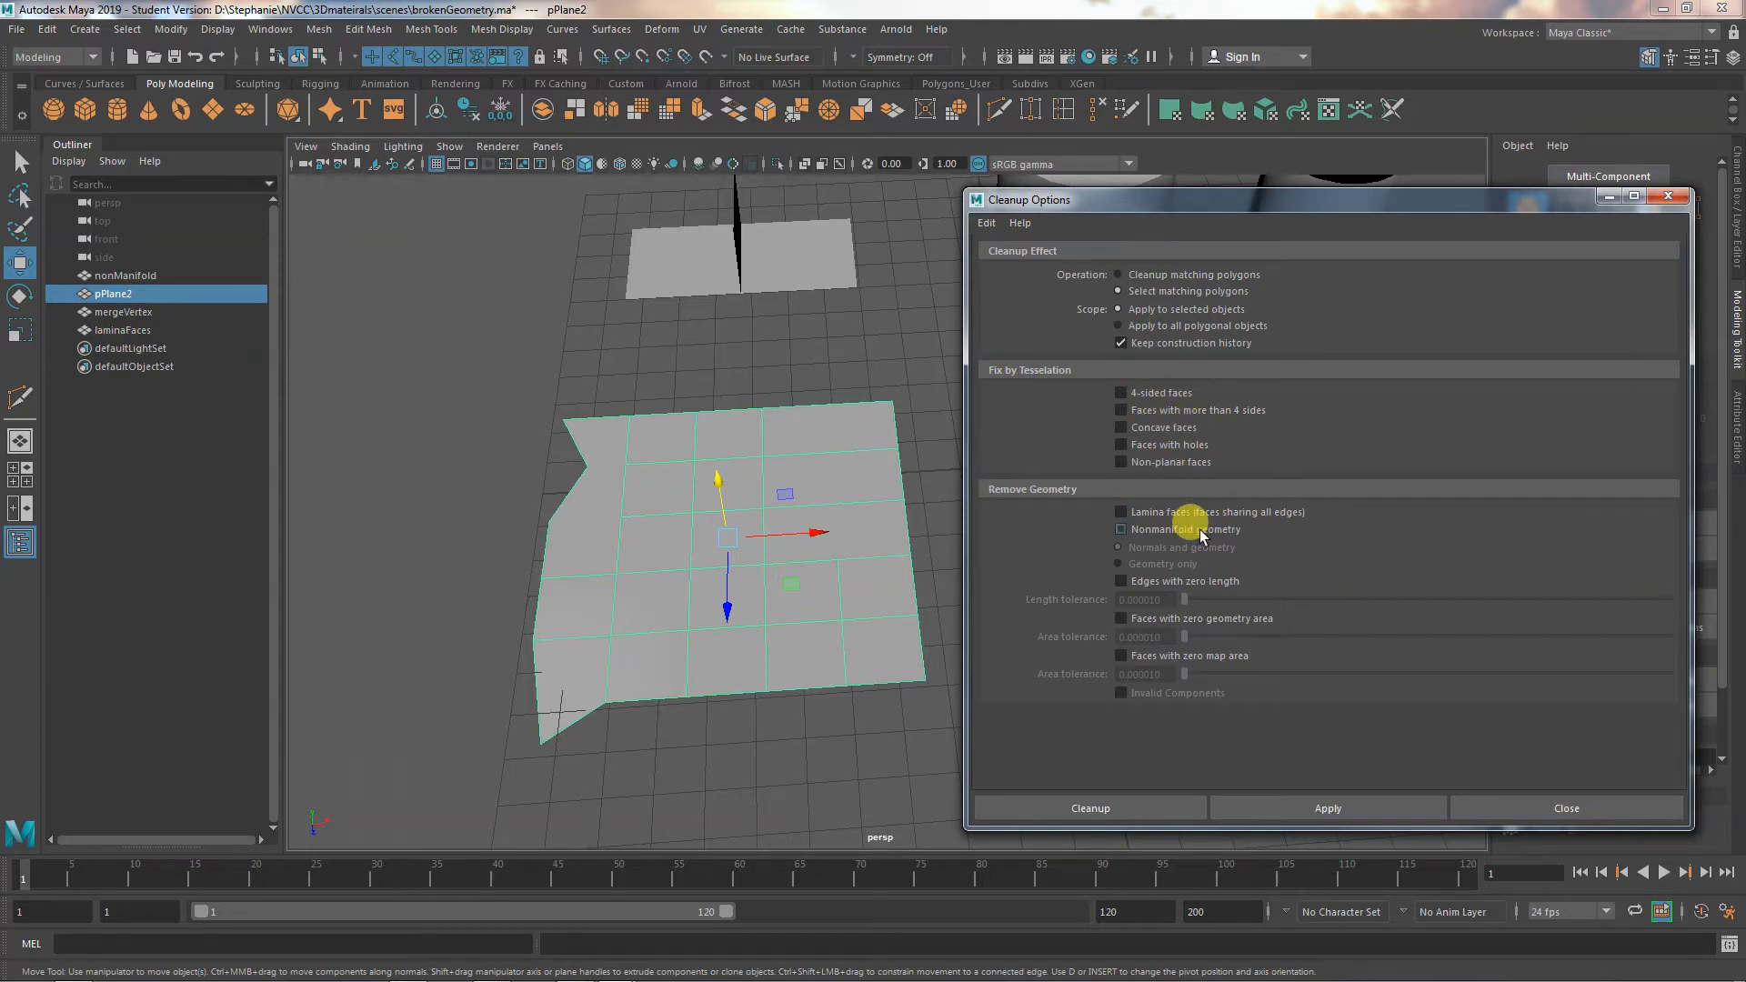
pyautogui.click(1188, 412)
pyautogui.click(1330, 804)
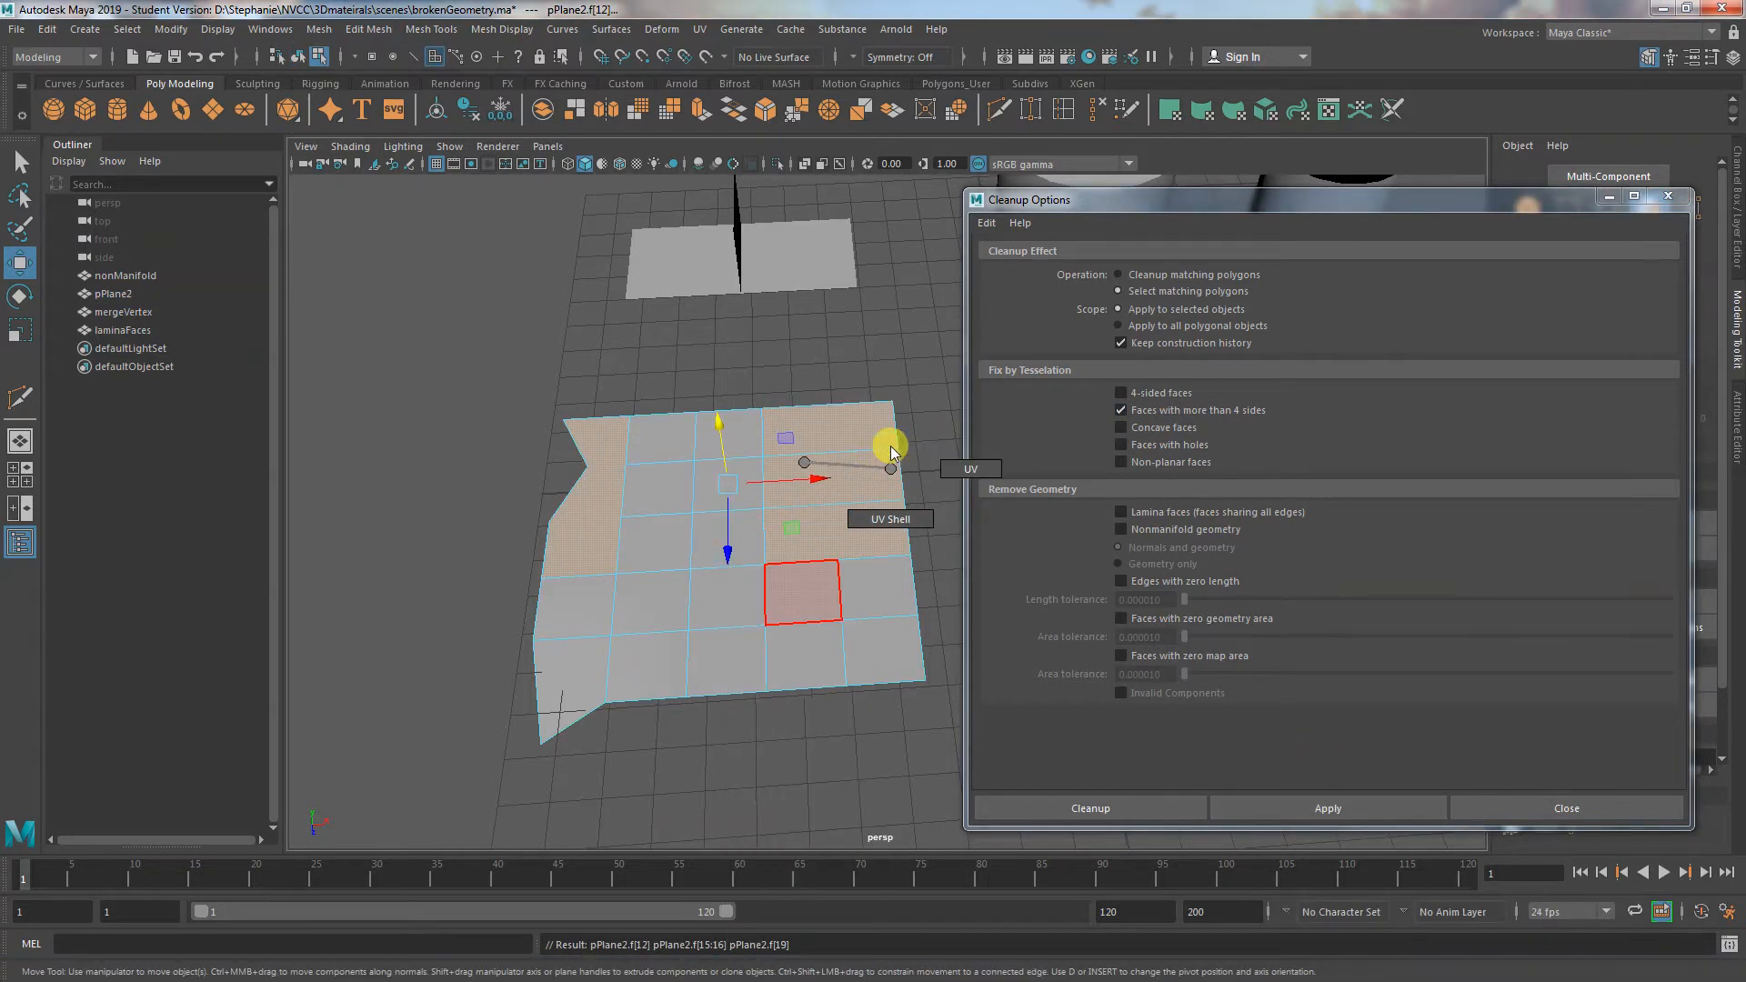
# Return the plane to object mode and run Cleanup's selection for concave faces only
pyautogui.click(755, 589)
pyautogui.moveTo(754, 473); pyautogui.dragTo(830, 457, button='right')
pyautogui.click(1187, 410)
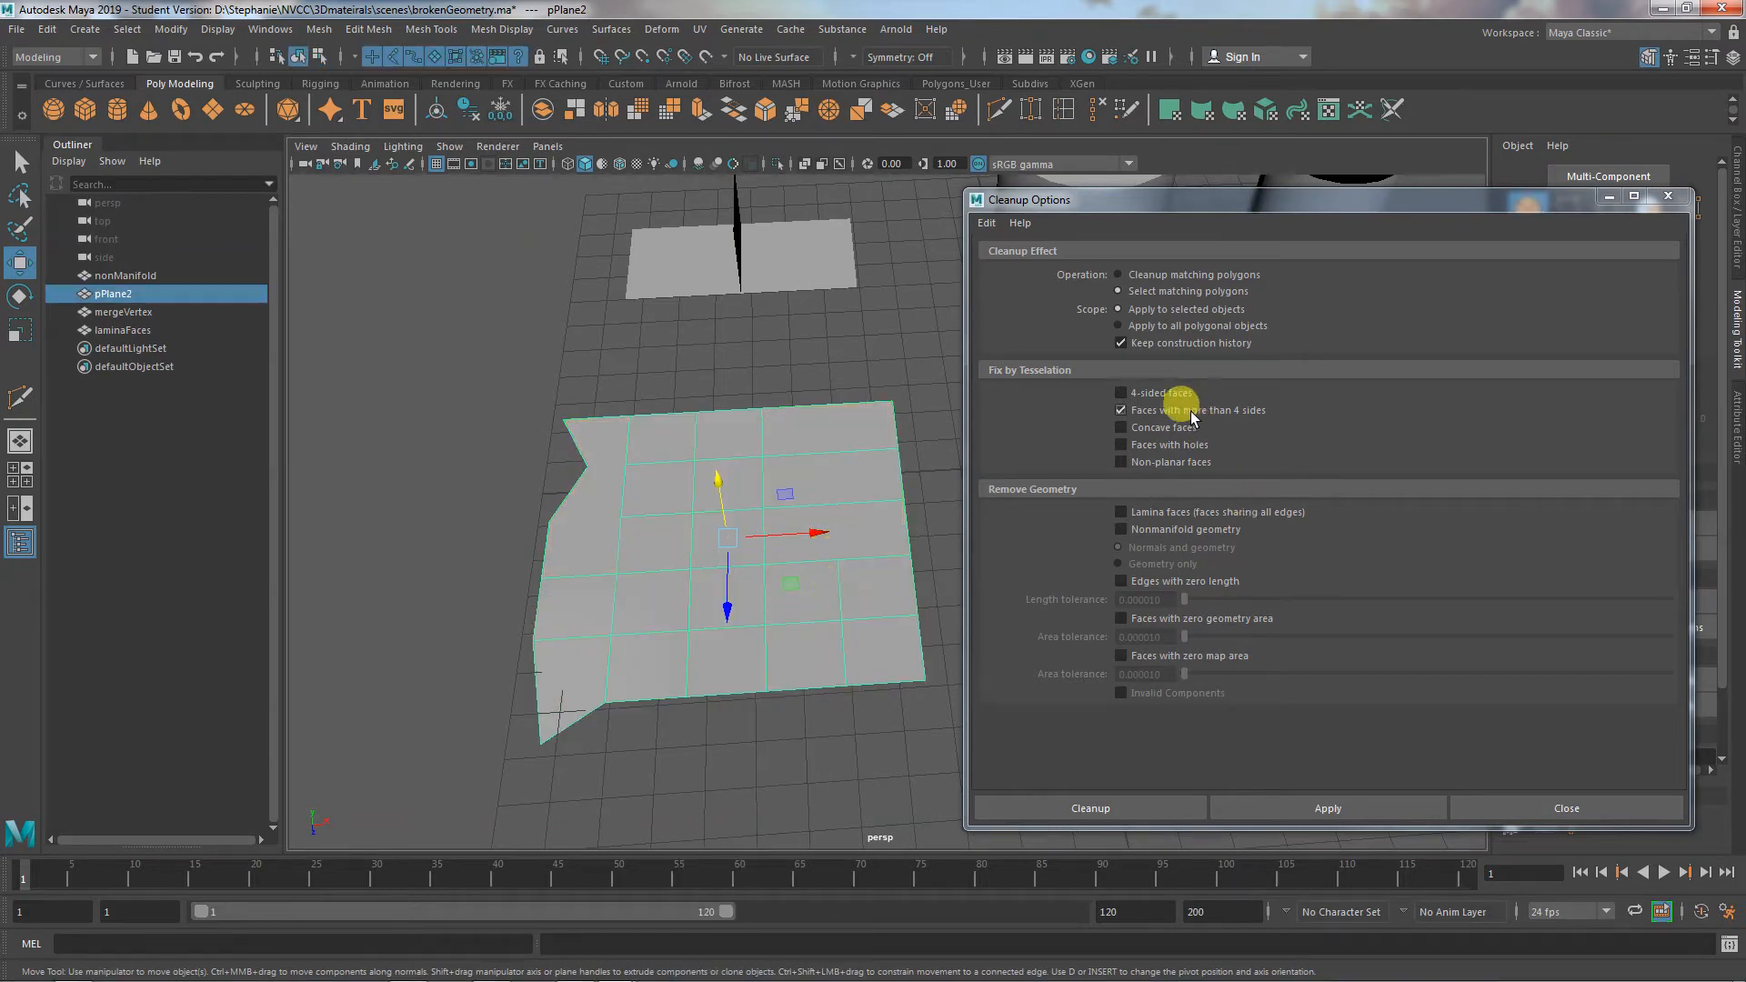
pyautogui.click(1173, 428)
pyautogui.click(1324, 808)
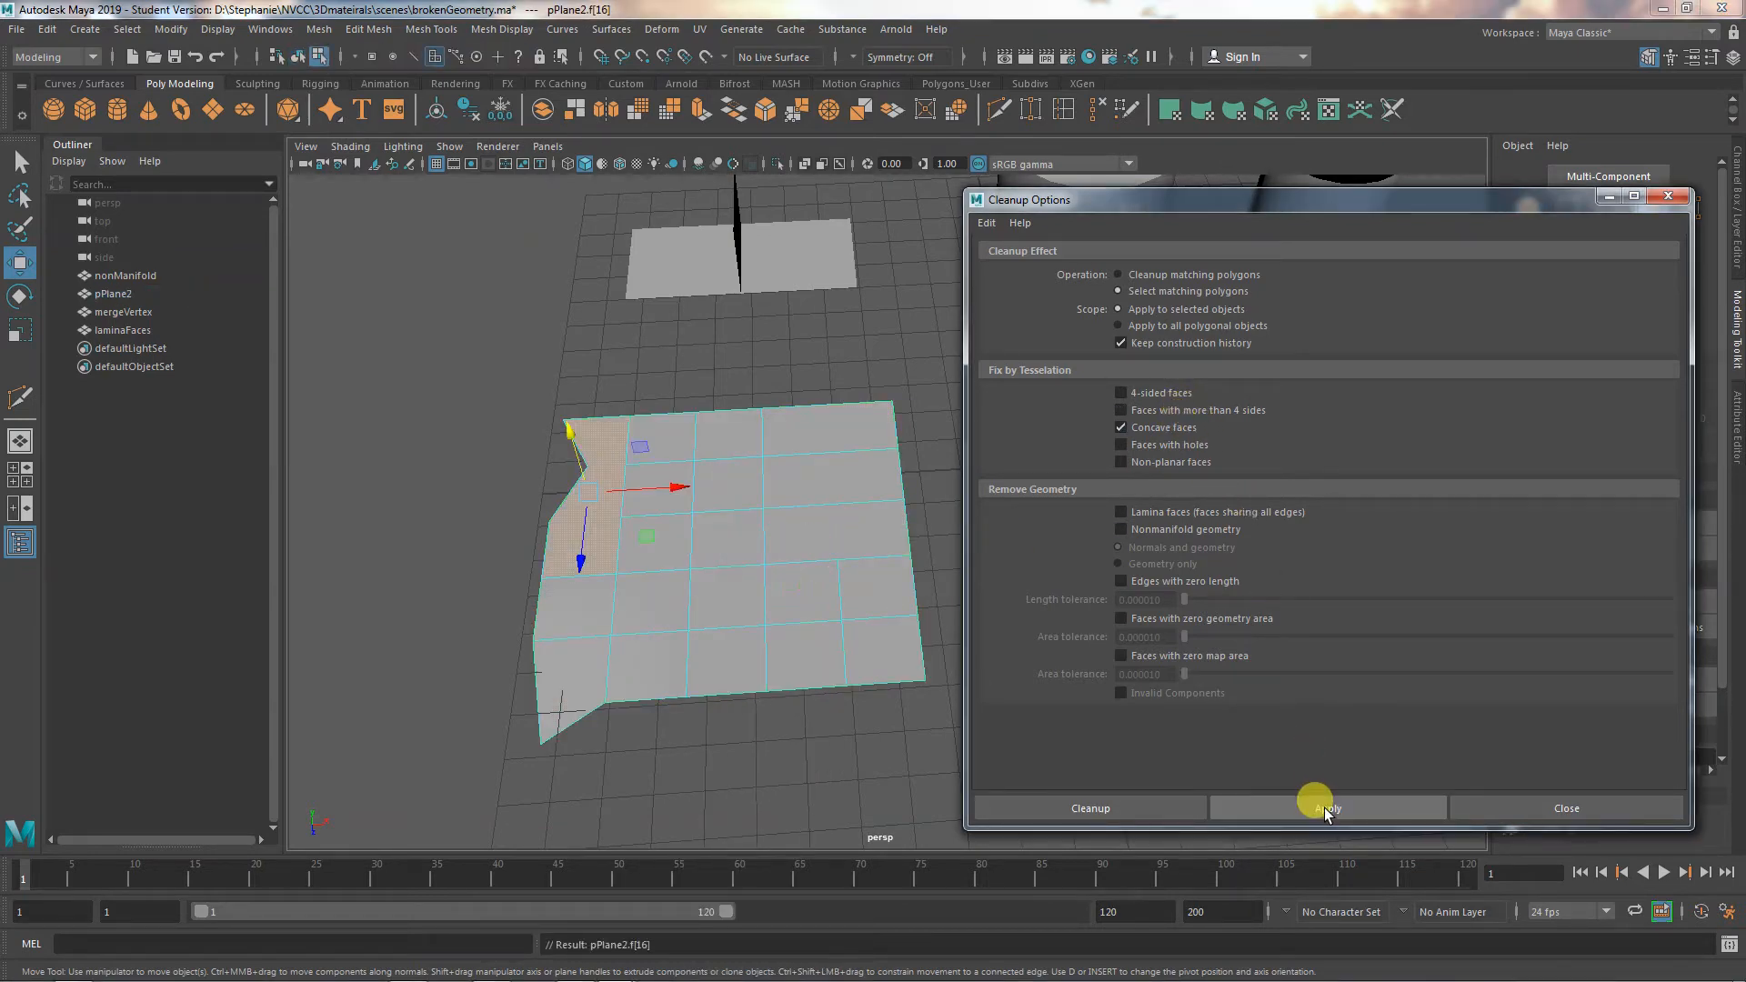
# Replace the concave check with non-planar faces and run Cleanup's selection on the whole plane
pyautogui.click(1160, 427)
pyautogui.moveTo(753, 462); pyautogui.dragTo(823, 450, button='right')
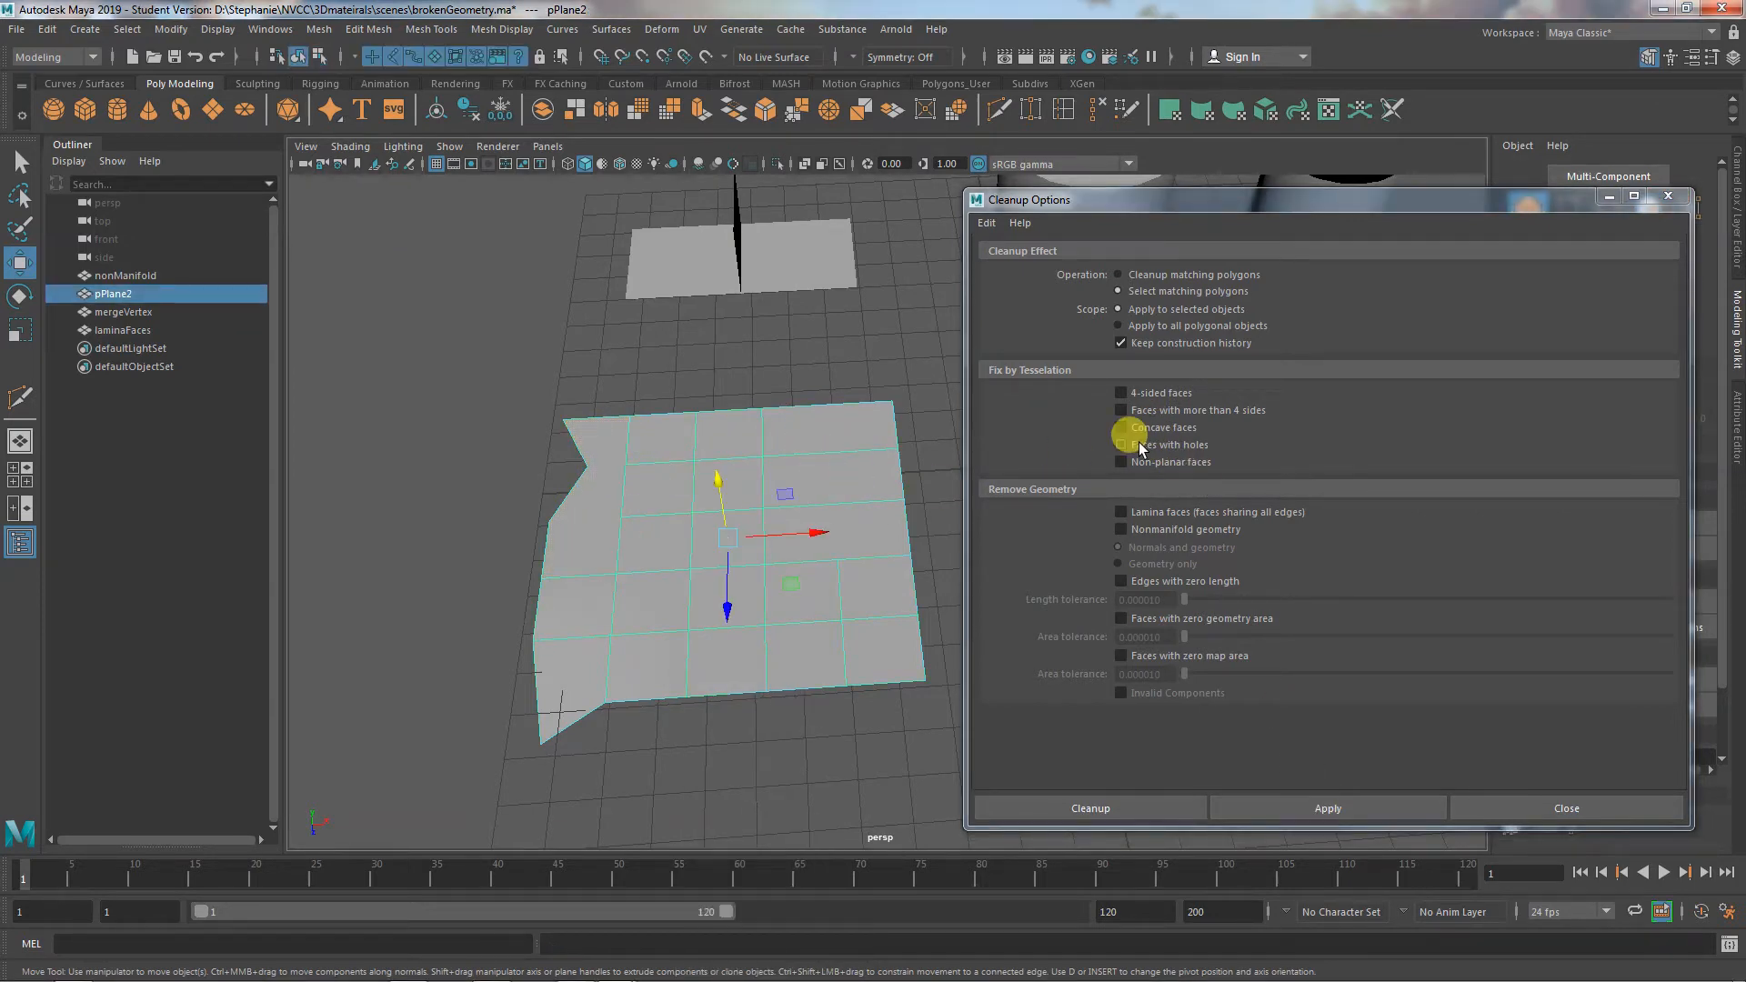
pyautogui.click(1153, 464)
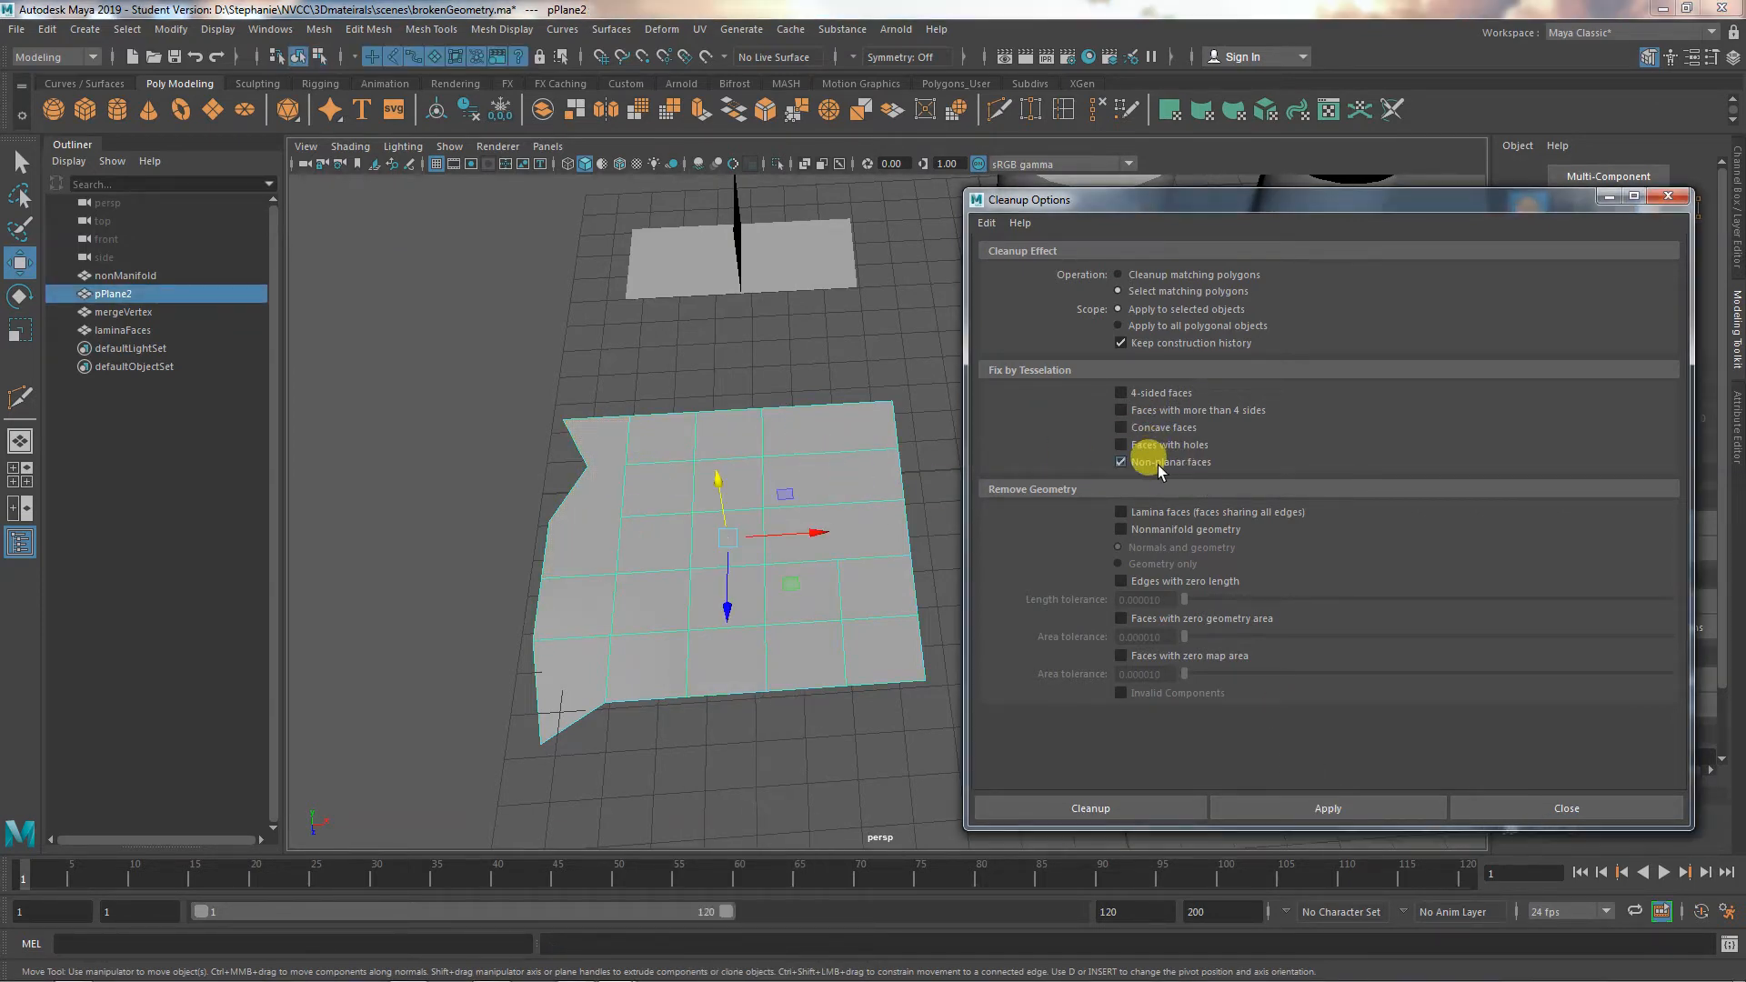
pyautogui.click(1328, 808)
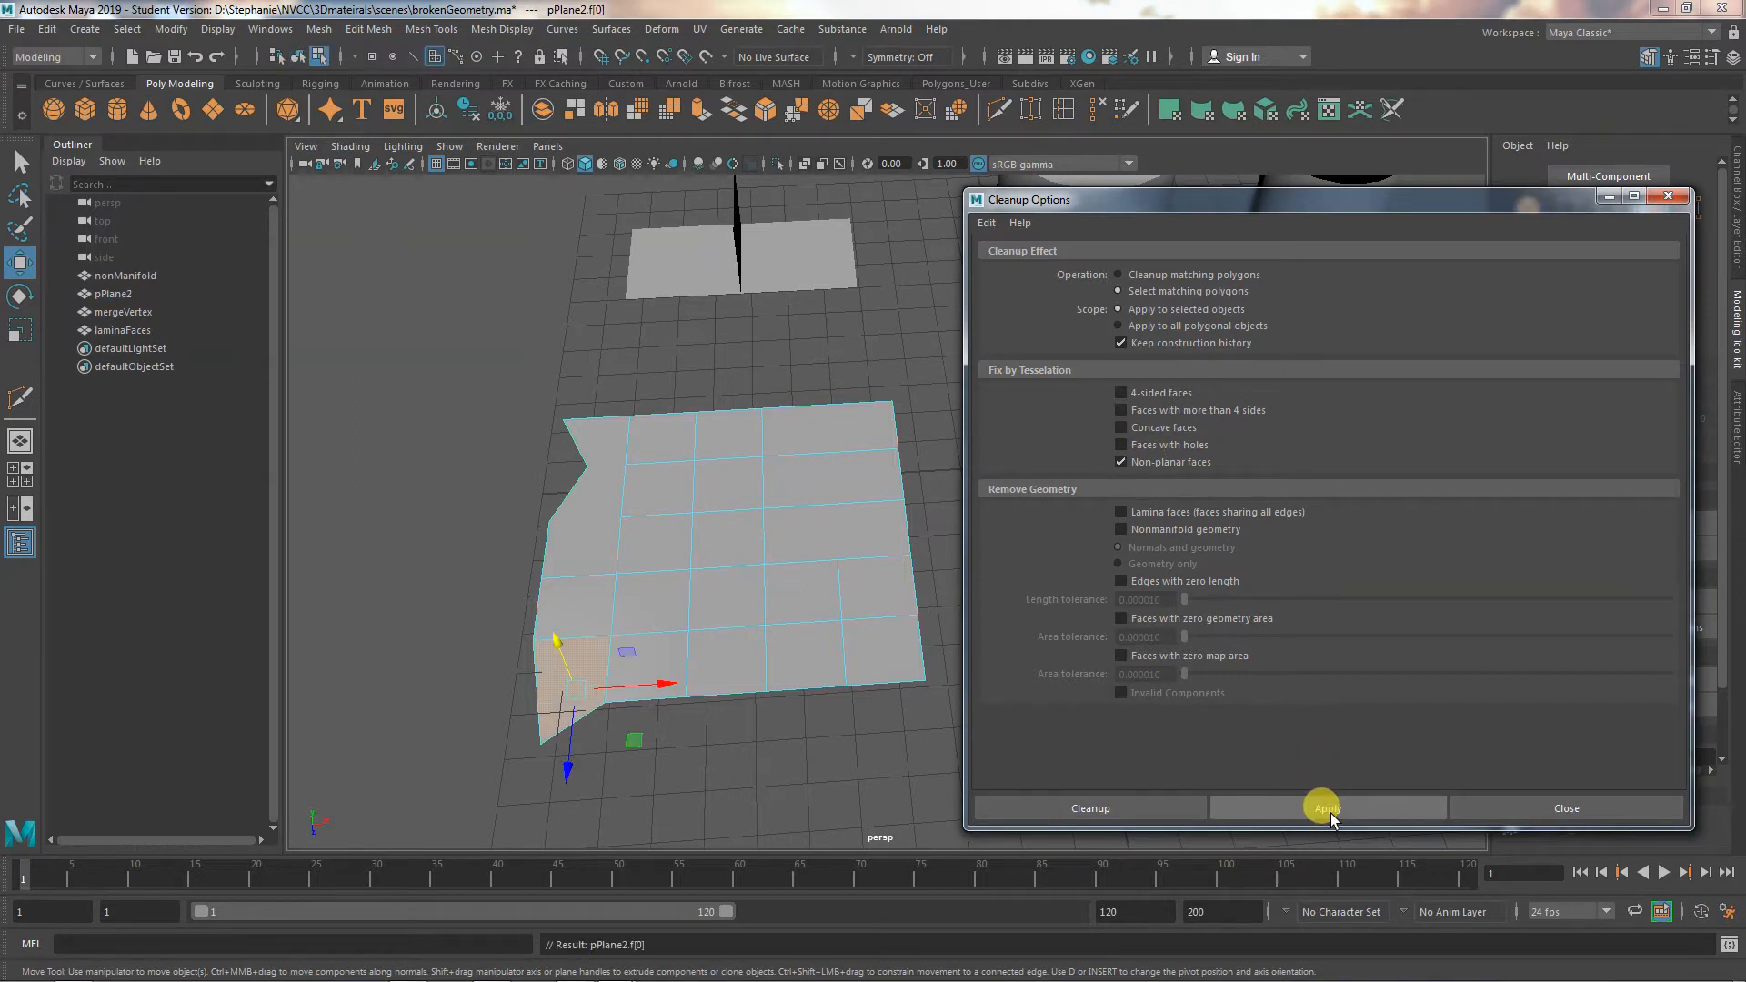
# Select all of the plane's faces that are non-planar, concave or have more than 4 sides in one Cleanup pass
pyautogui.moveTo(729, 462); pyautogui.dragTo(800, 452, button='right')
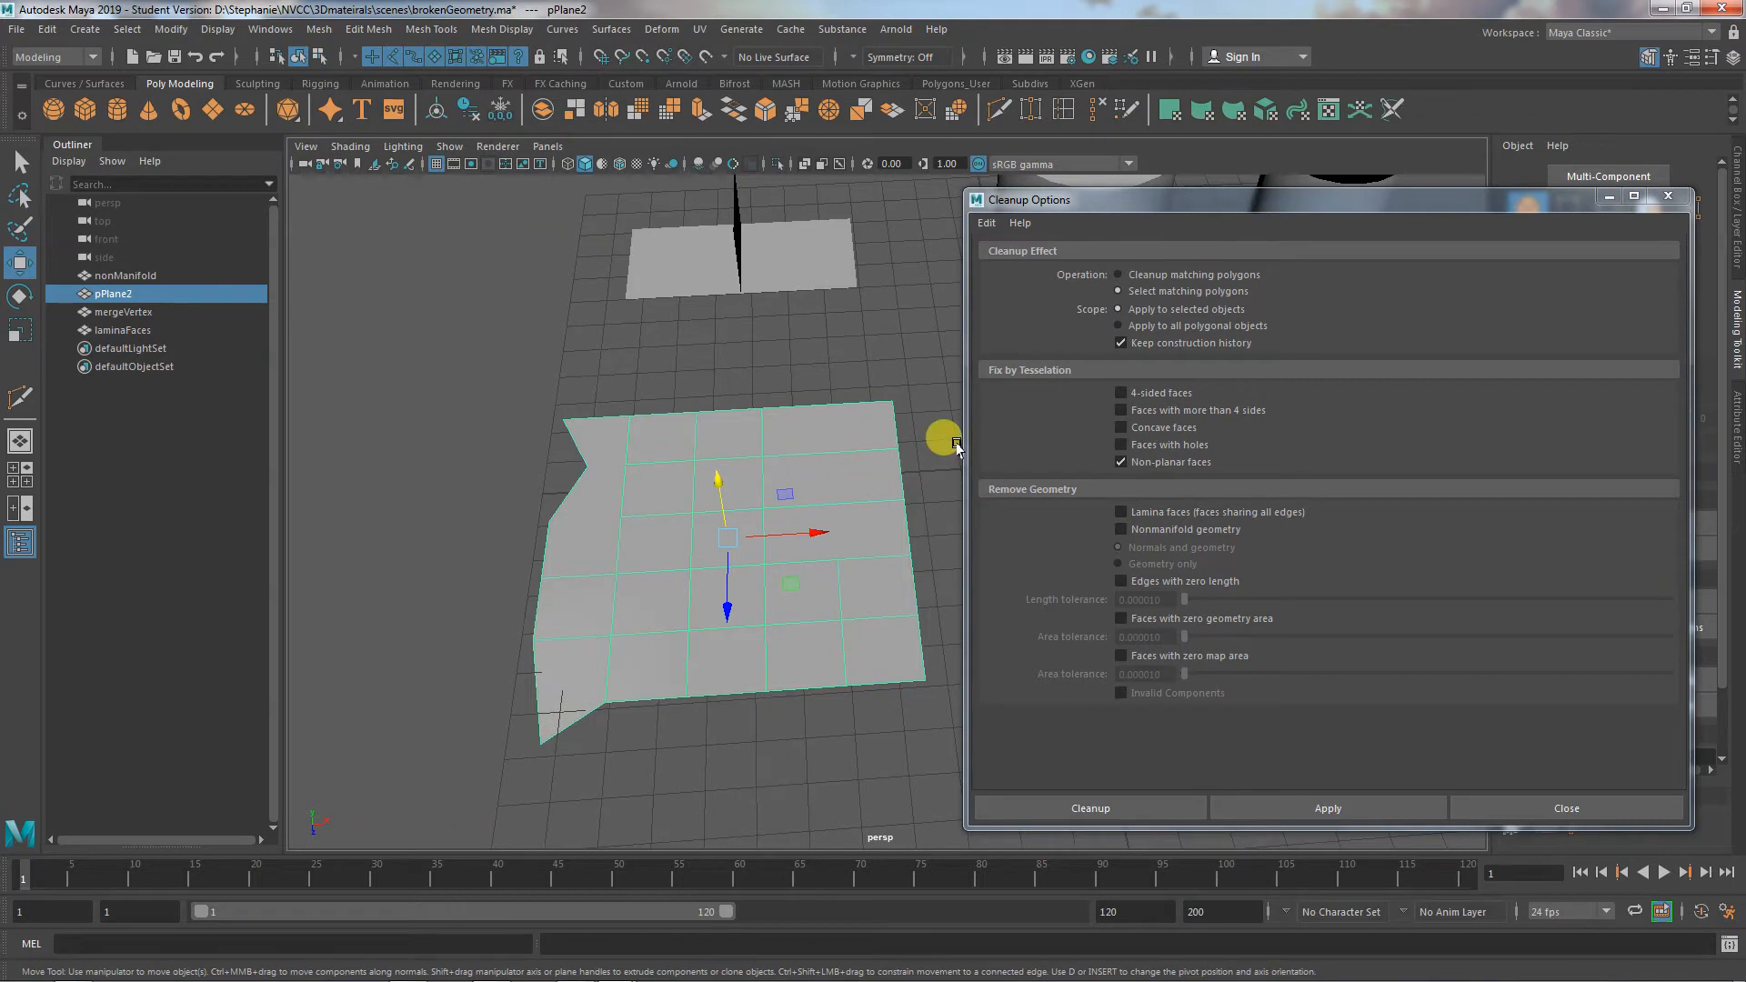
pyautogui.click(1120, 427)
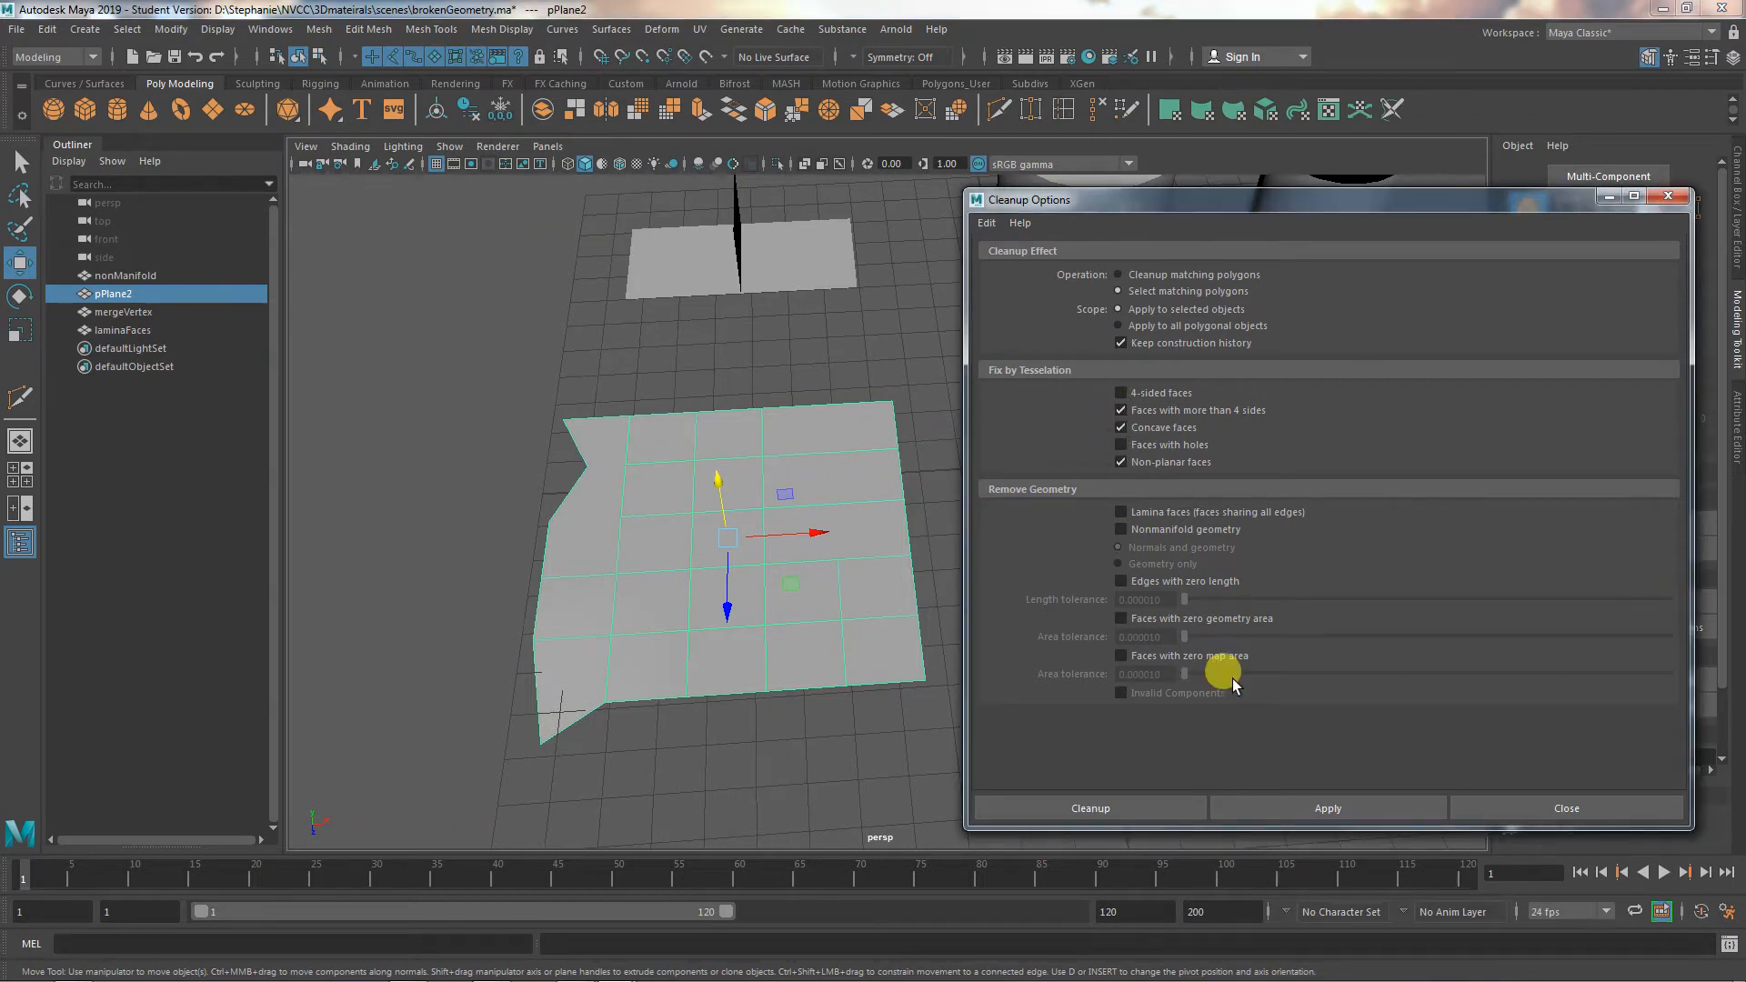
pyautogui.click(1300, 805)
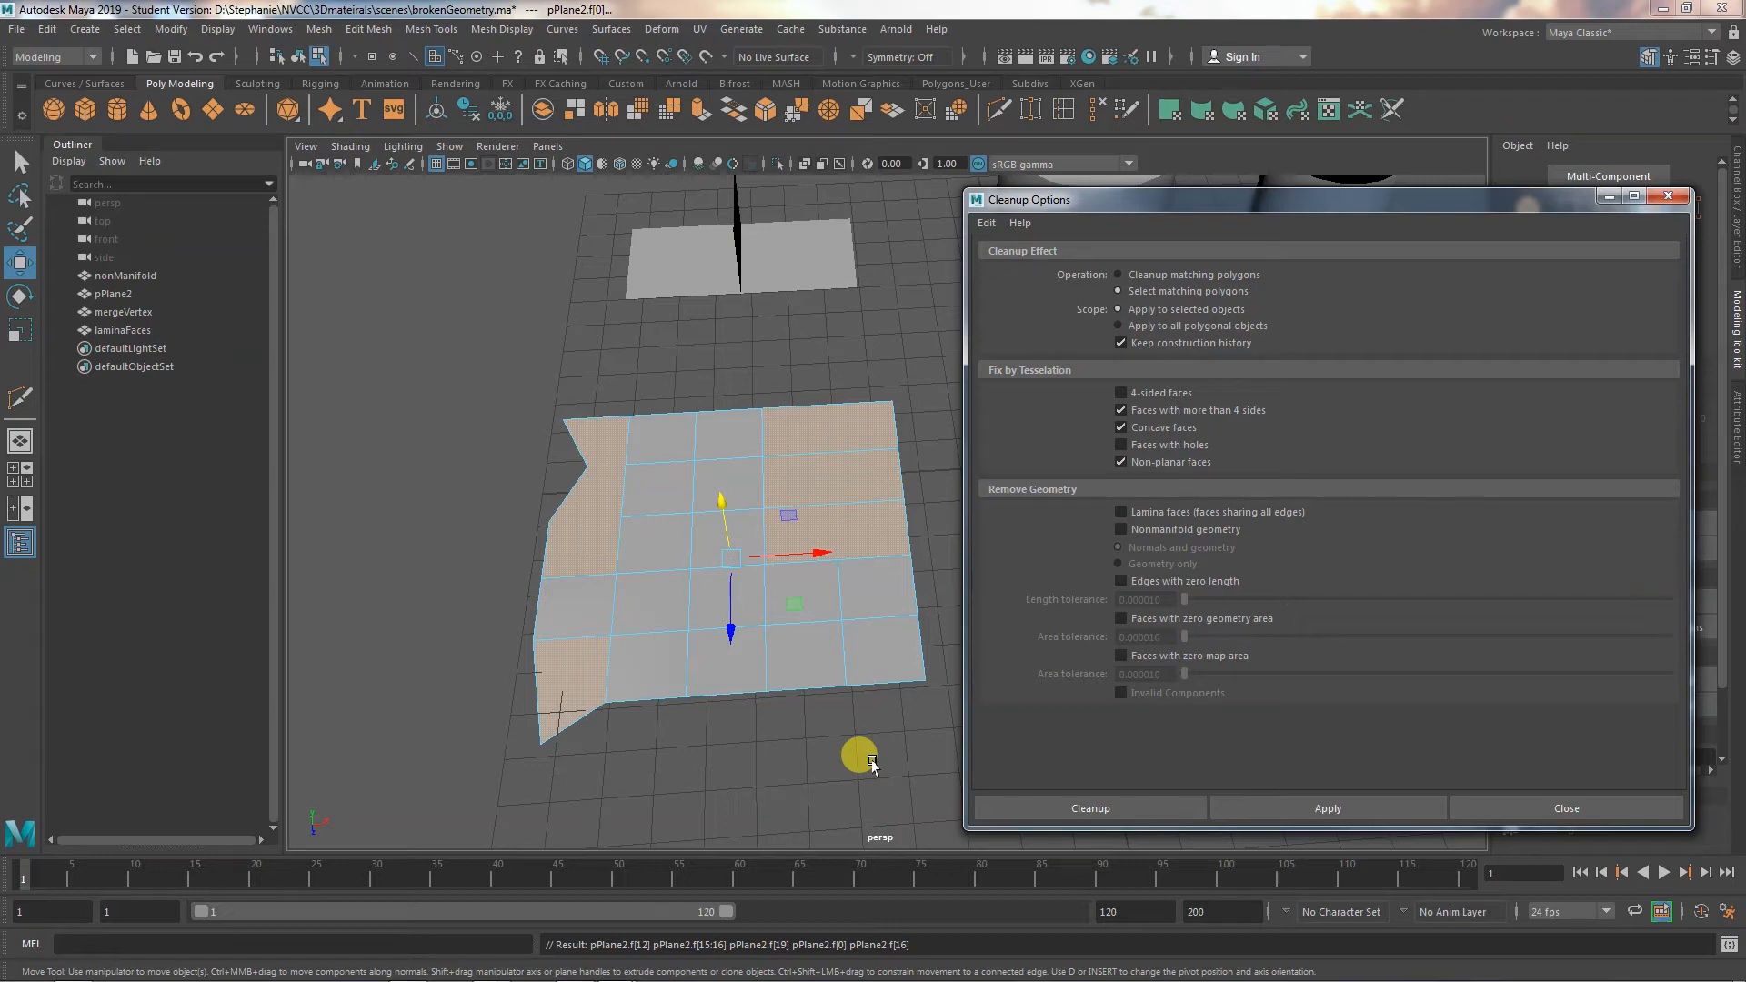
# Select the nonManifold object, rotate it about -111 degrees in X to view its underside, and undo the rotation
pyautogui.keyDown('alt'); pyautogui.moveTo(777, 630); pyautogui.dragTo(651, 659, button='middle'); pyautogui.keyUp('alt')
pyautogui.scroll(-2, 650, 658)
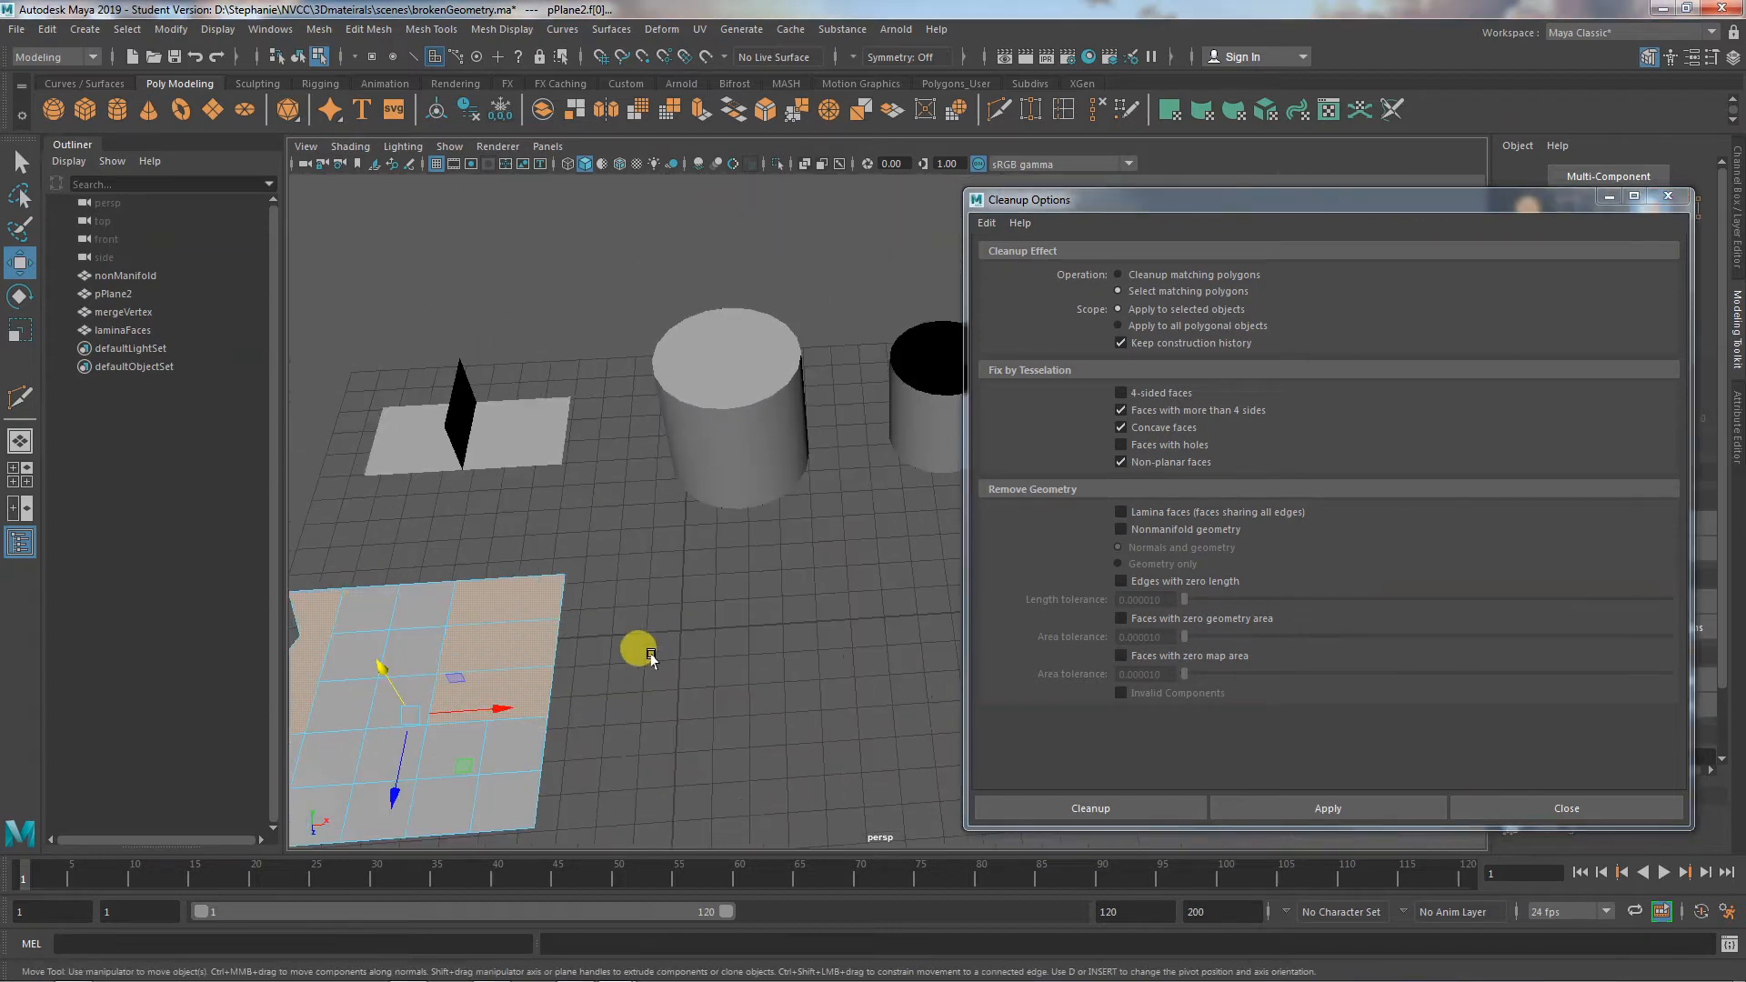
pyautogui.keyDown('alt'); pyautogui.moveTo(656, 706); pyautogui.dragTo(761, 709, button='right'); pyautogui.keyUp('alt')
pyautogui.keyDown('alt'); pyautogui.moveTo(539, 600); pyautogui.dragTo(664, 736, button='middle'); pyautogui.keyUp('alt')
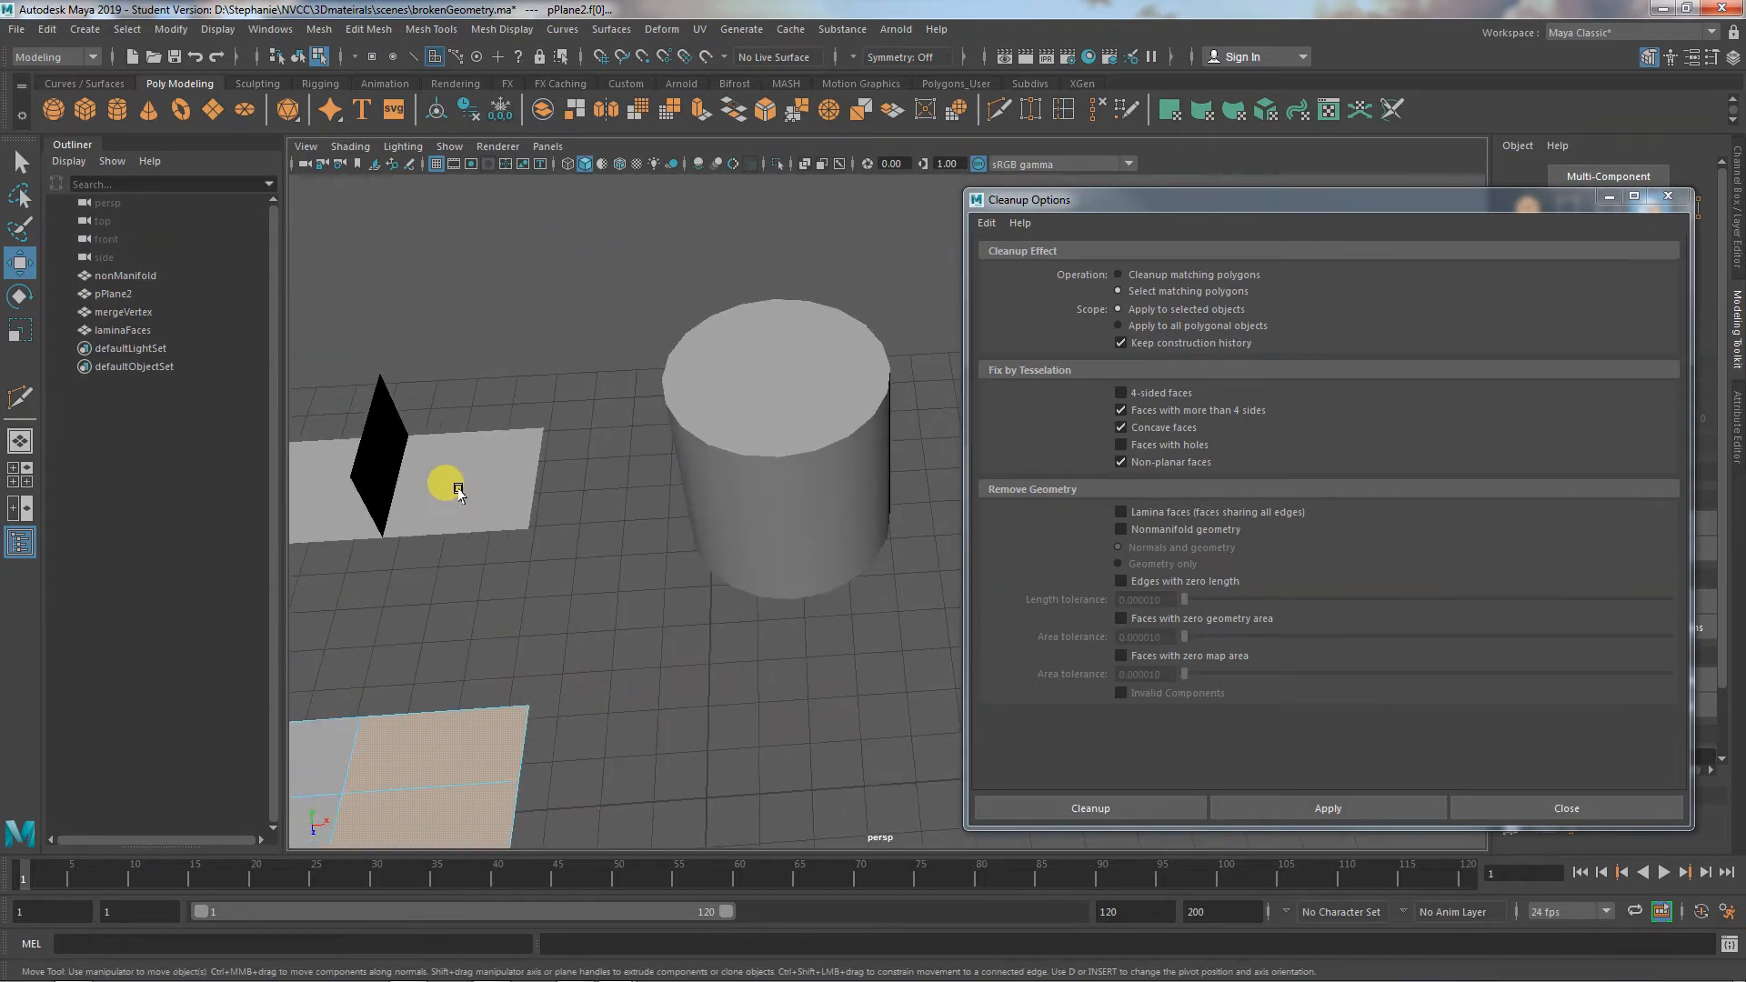
pyautogui.moveTo(392, 443); pyautogui.dragTo(449, 549, button='right')
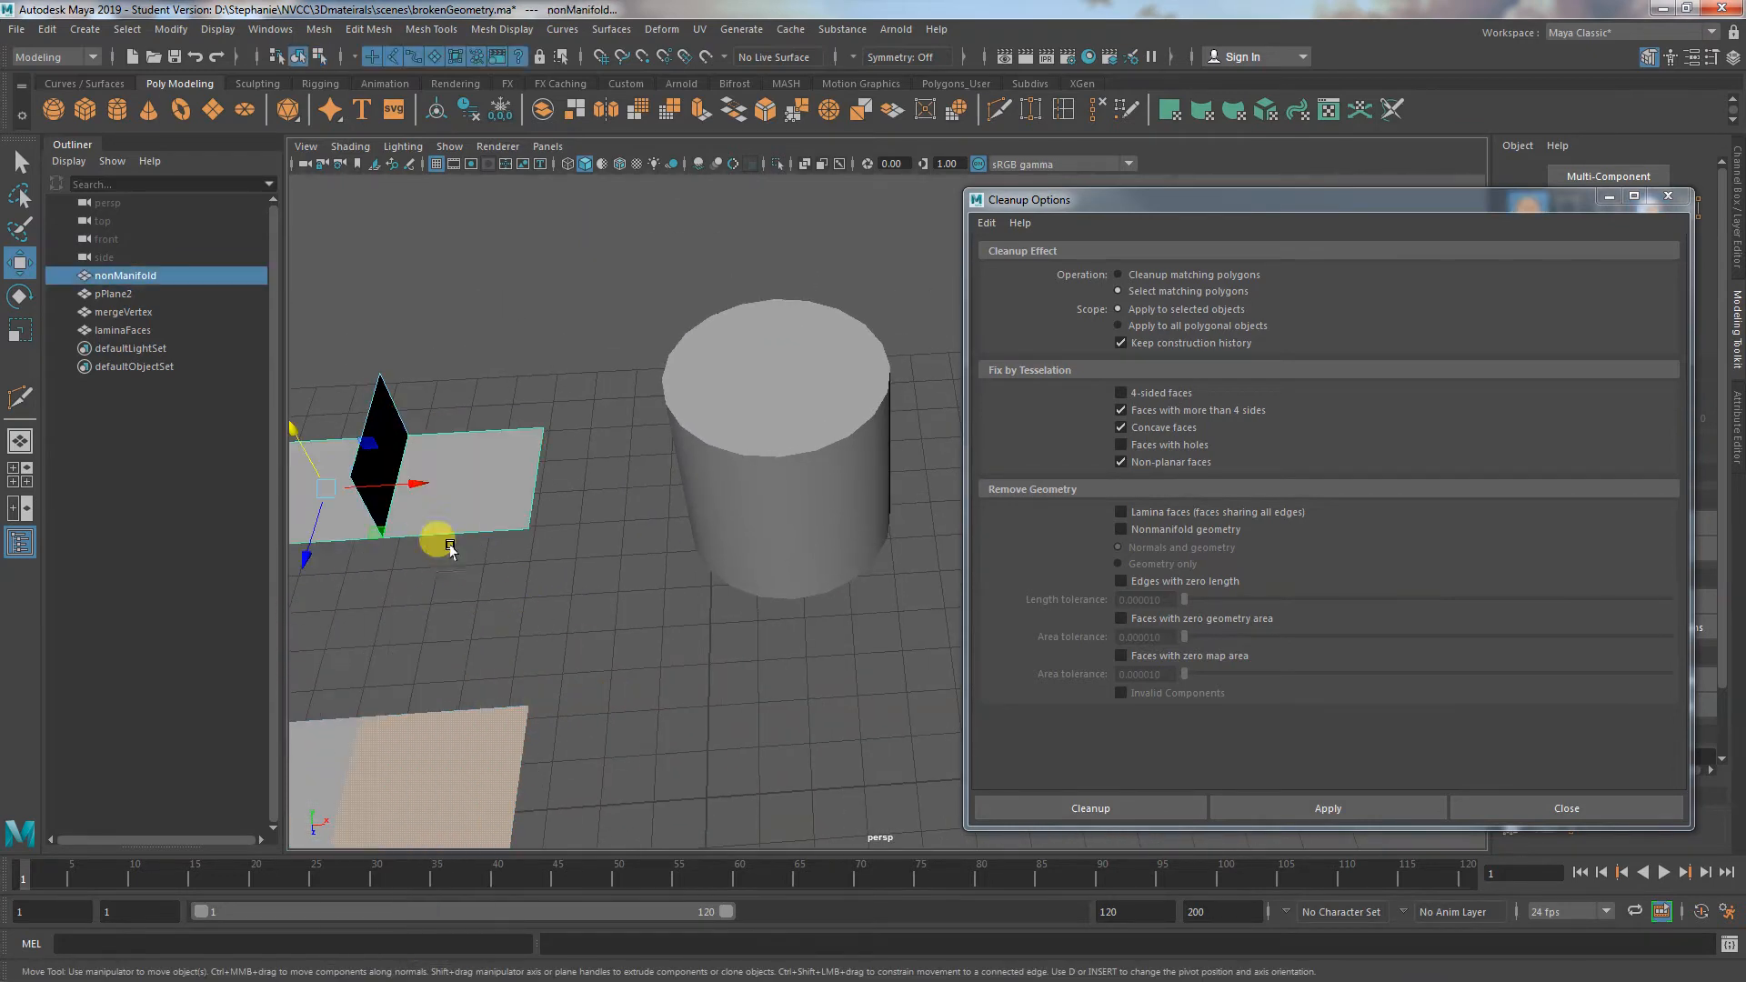
pyautogui.press('e')
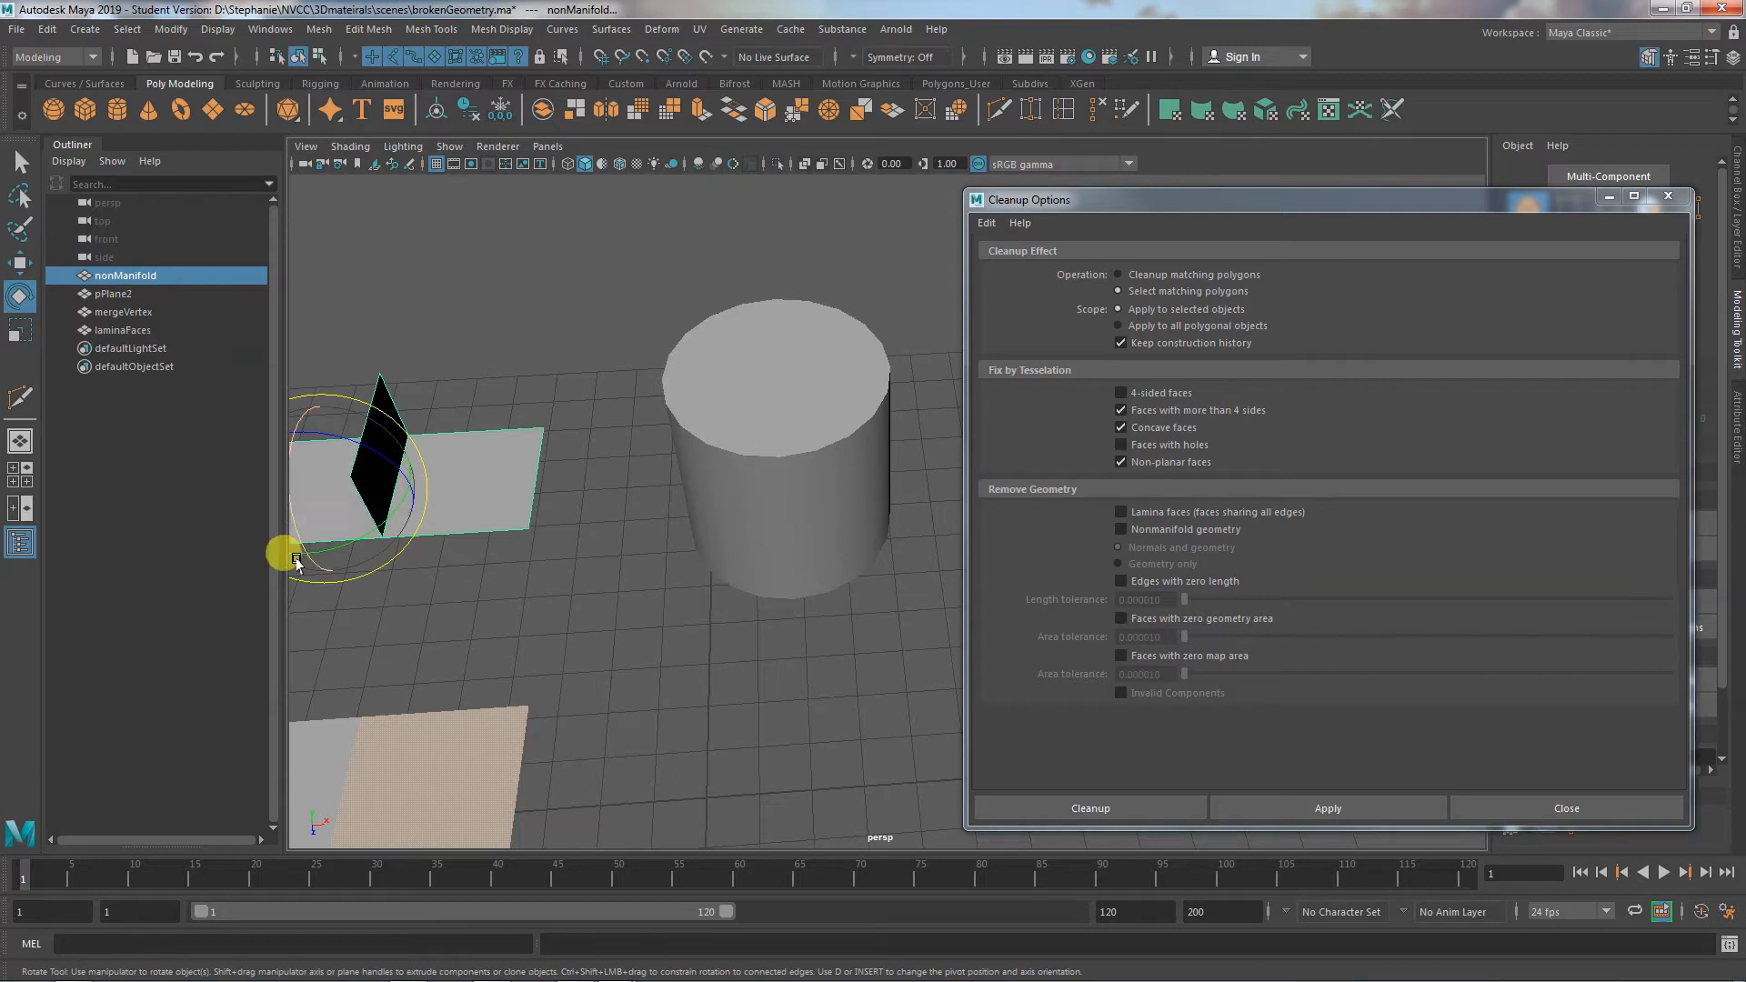
pyautogui.moveTo(285, 537); pyautogui.dragTo(296, 397)
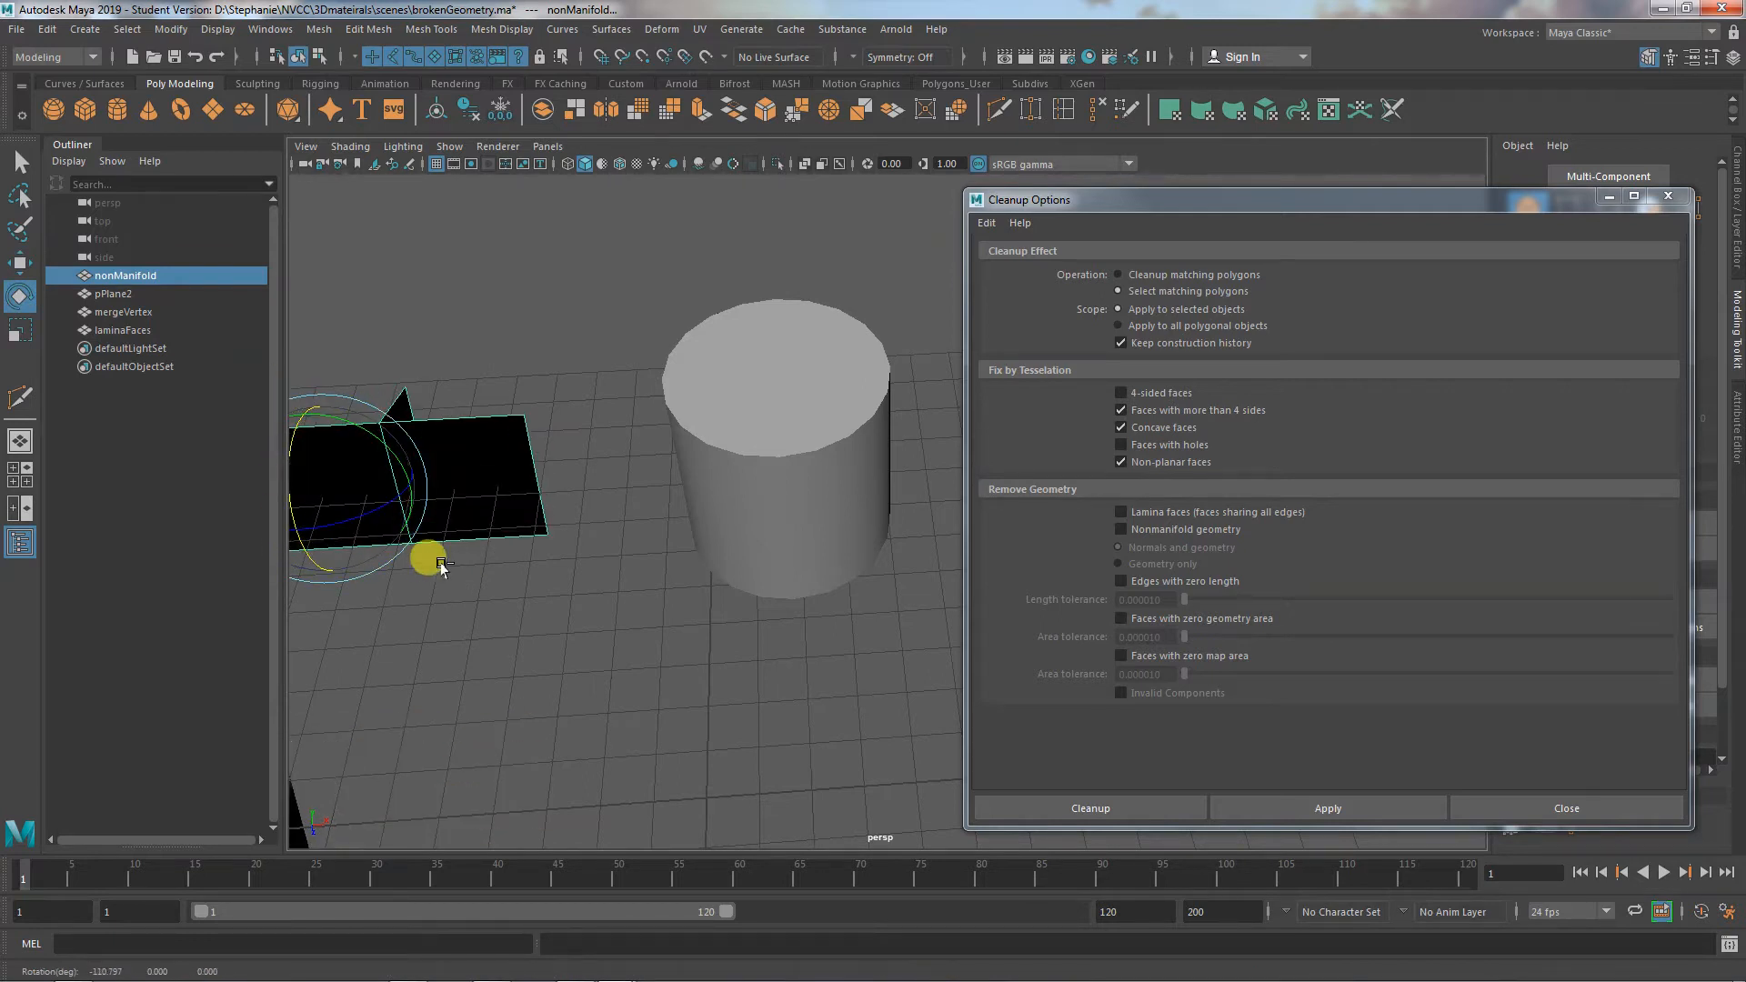
pyautogui.hotkey('ctrl', 'z')
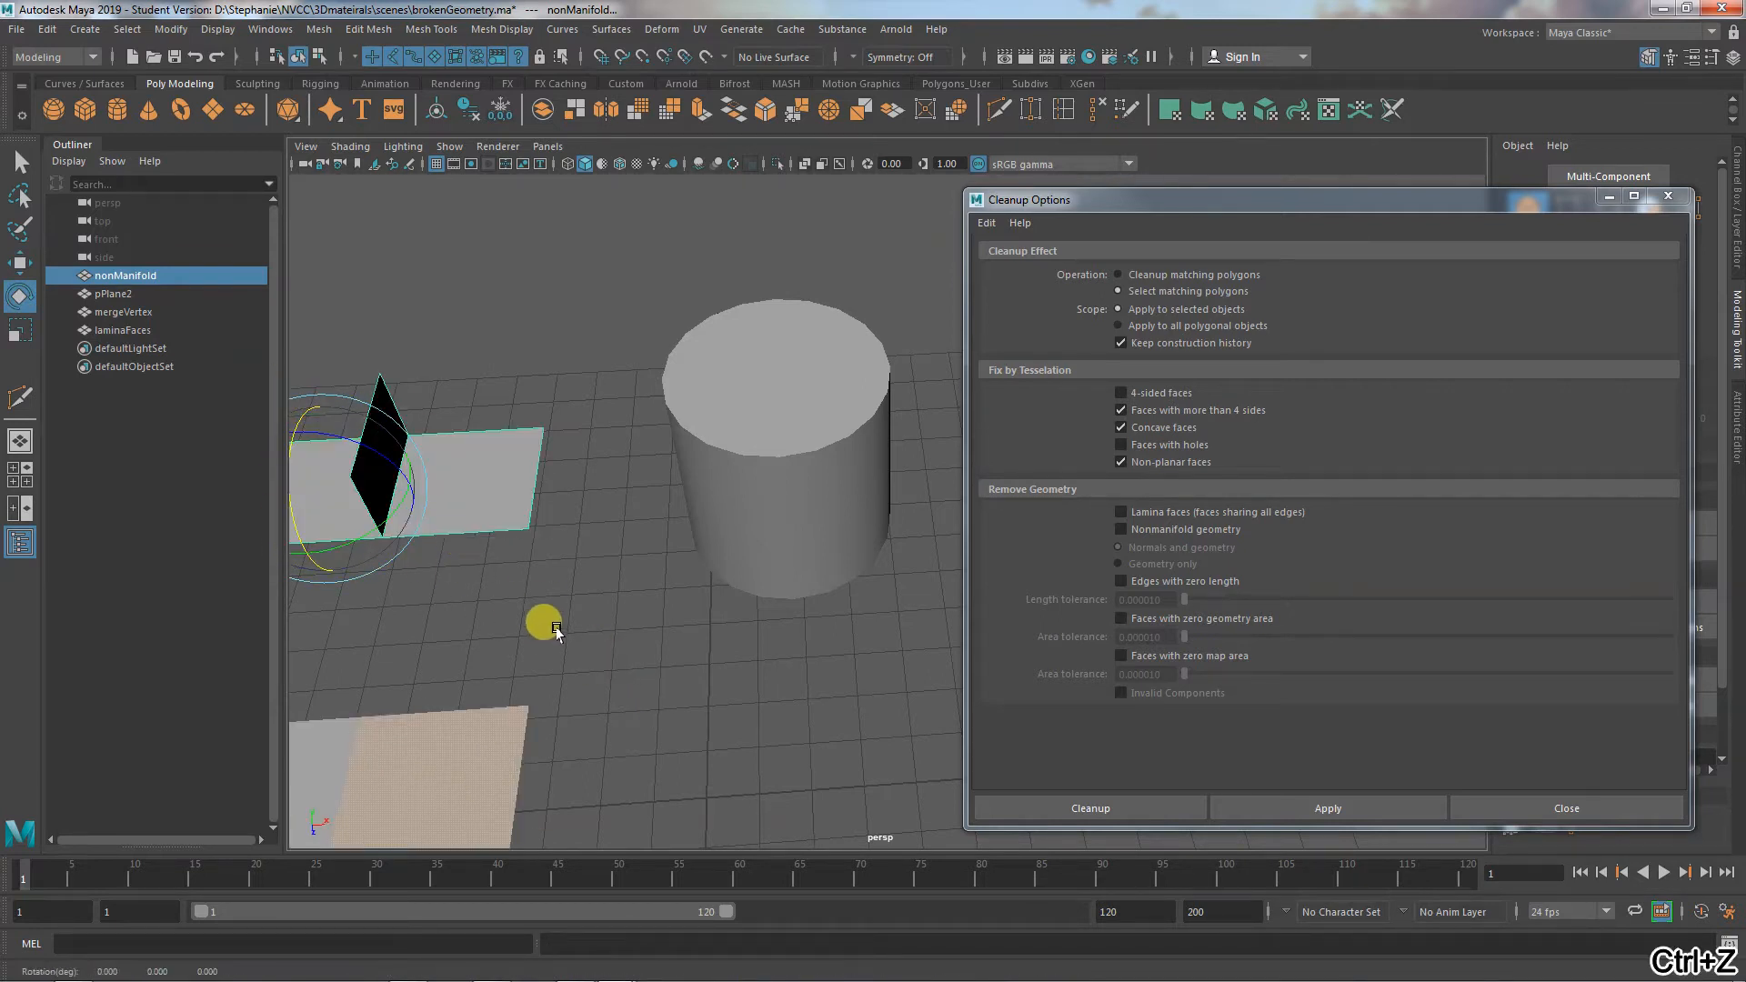
# Rotate the nonManifold object about -102.5 degrees in X so its underside faces the camera
pyautogui.click(483, 616)
pyautogui.click(466, 504)
pyautogui.moveTo(468, 464); pyautogui.dragTo(537, 442, button='right')
pyautogui.click(616, 602)
pyautogui.keyDown('alt'); pyautogui.moveTo(616, 602); pyautogui.dragTo(850, 602, button='middle'); pyautogui.keyUp('alt')
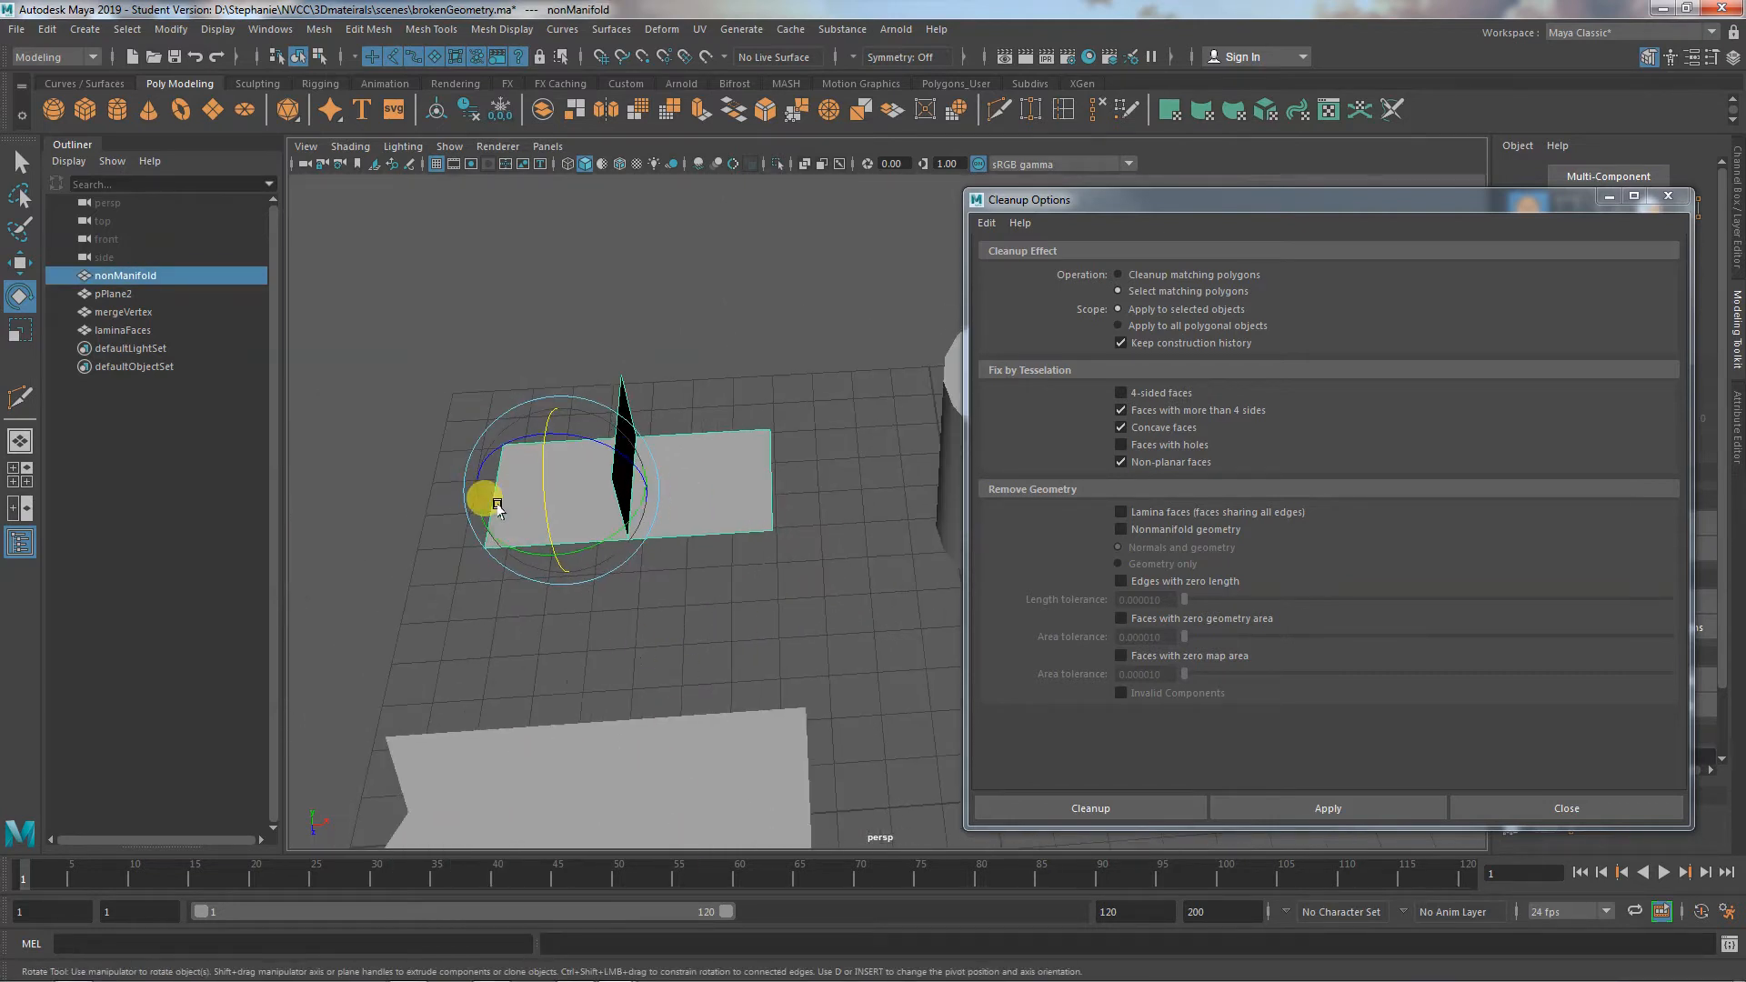
pyautogui.moveTo(544, 508)
pyautogui.mouseDown()
pyautogui.moveTo(545, 392)
pyautogui.moveTo(617, 543)
pyautogui.moveTo(528, 496)
pyautogui.mouseUp()
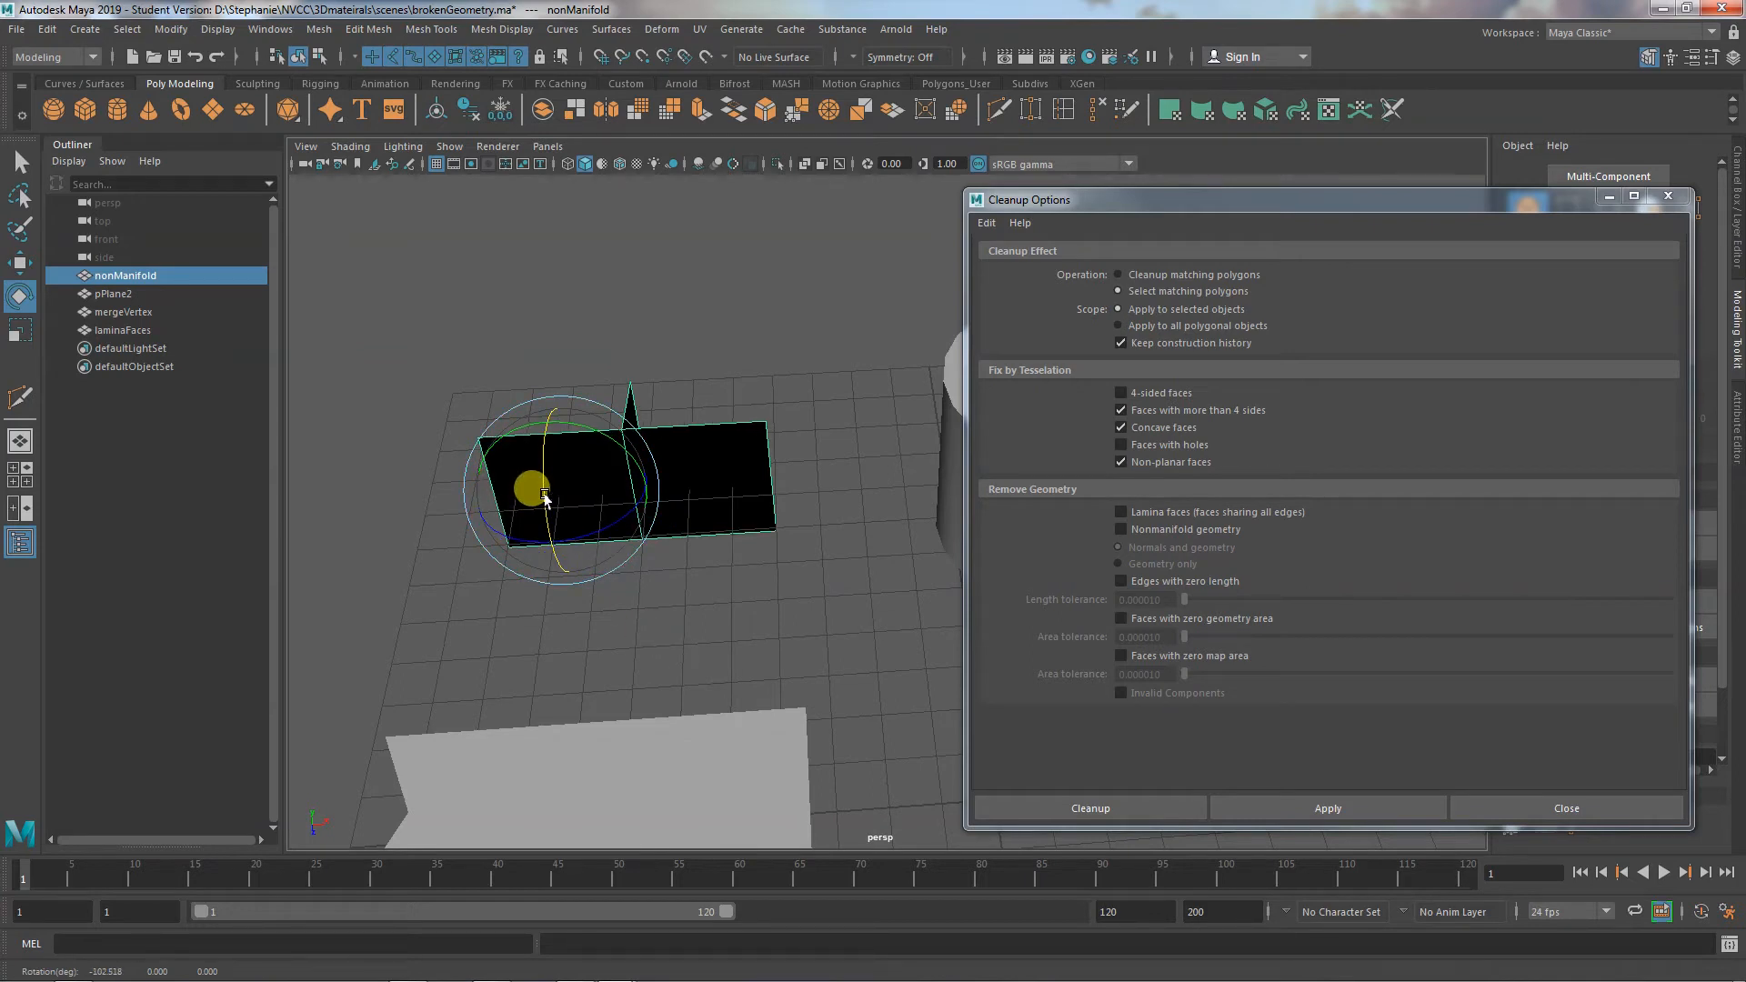
# Reverse the normals of the nonManifold object, deselect it and inspect its surfaces from a lower angle
pyautogui.click(610, 29)
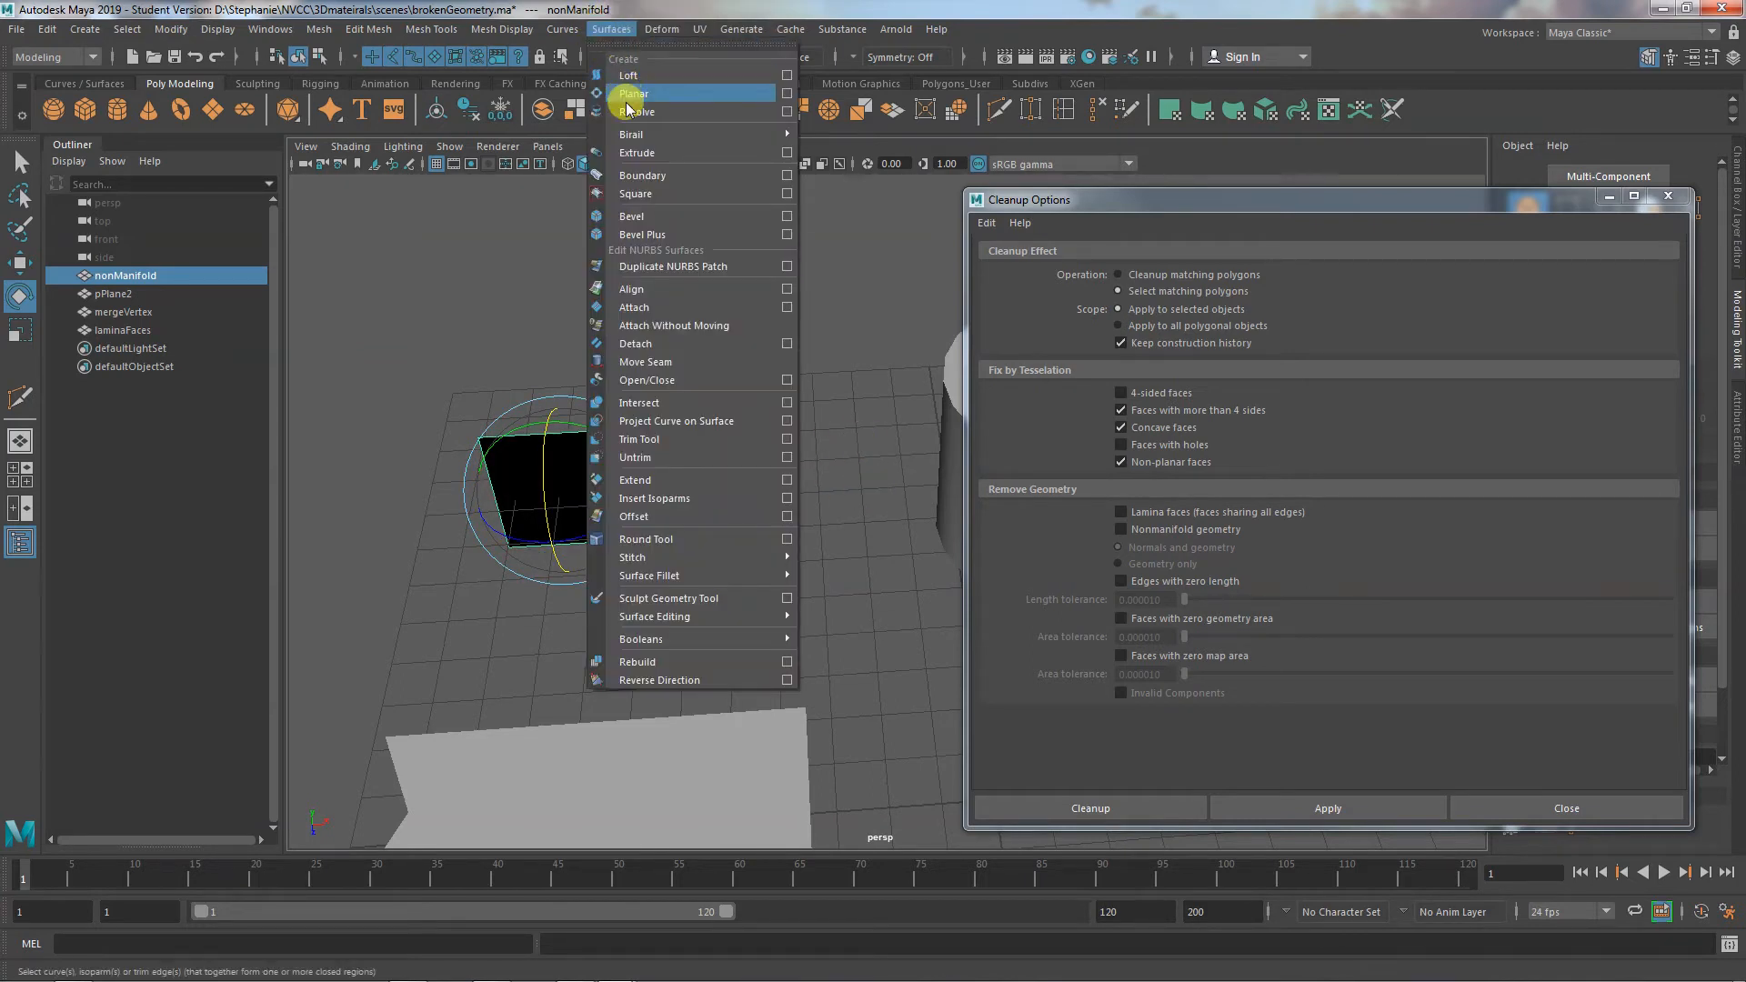
pyautogui.click(503, 28)
pyautogui.click(520, 111)
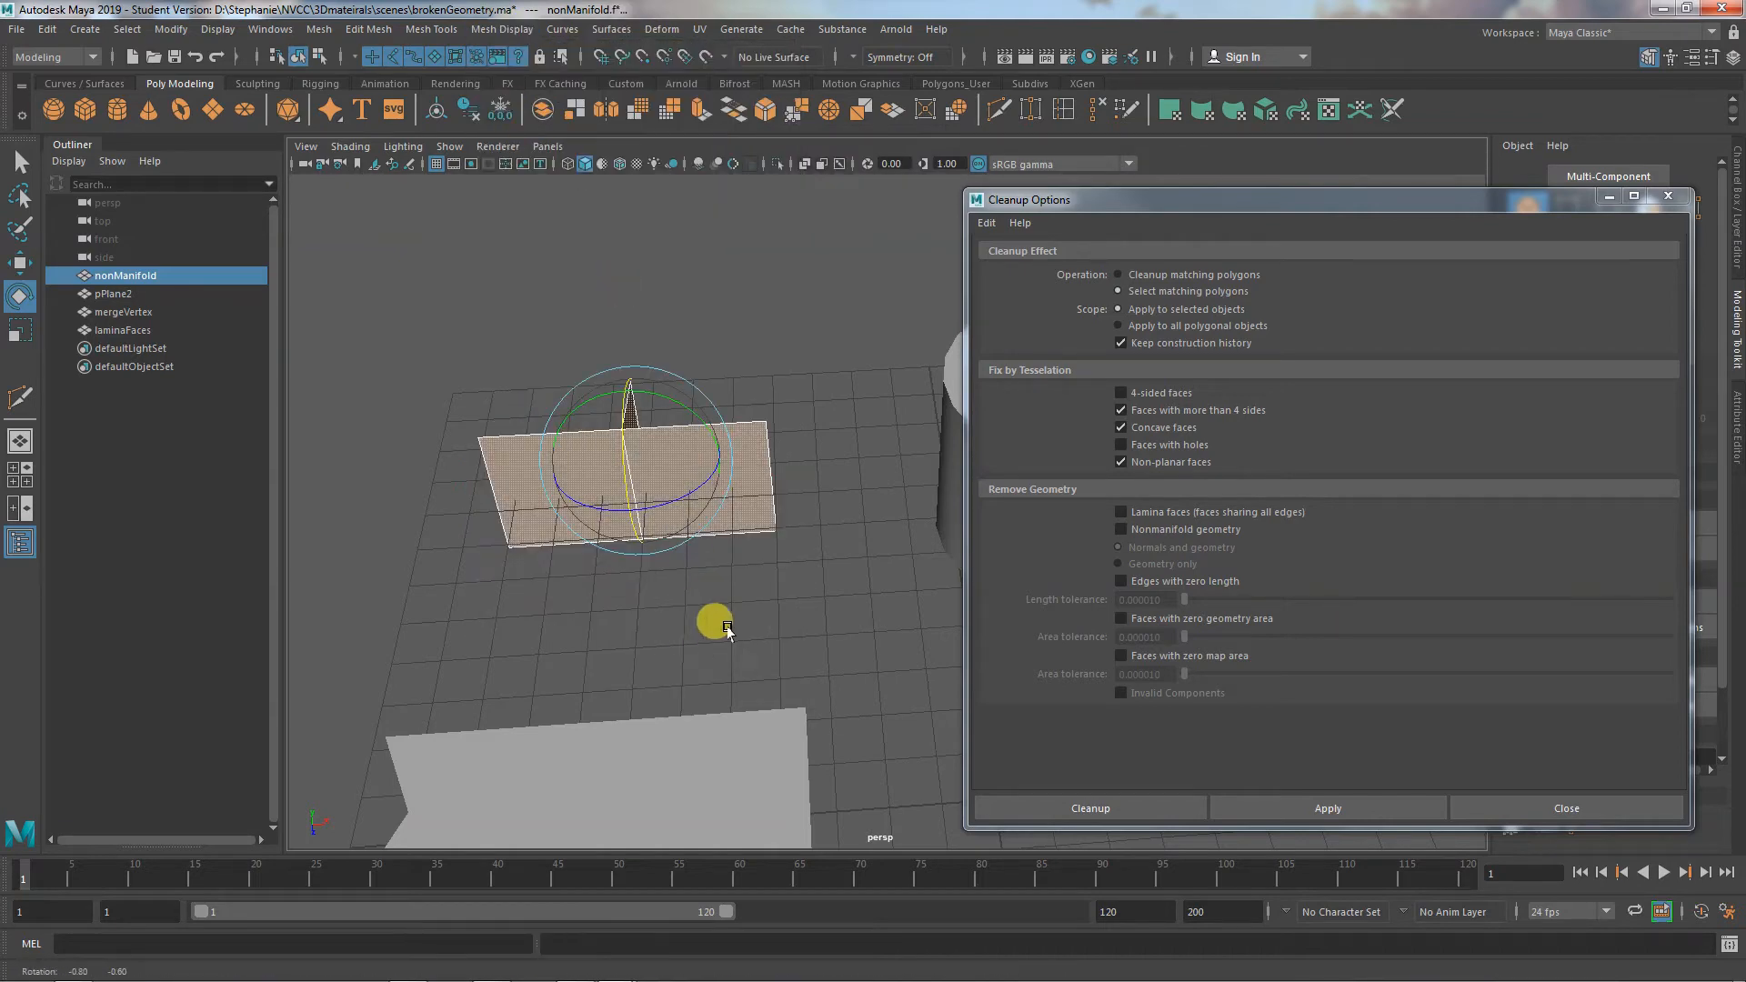
pyautogui.keyDown('alt'); pyautogui.moveTo(714, 624); pyautogui.dragTo(733, 604); pyautogui.keyUp('alt')
pyautogui.click(684, 670)
pyautogui.keyDown('alt'); pyautogui.moveTo(683, 670); pyautogui.dragTo(577, 542); pyautogui.keyUp('alt')
pyautogui.keyDown('alt'); pyautogui.moveTo(680, 585); pyautogui.dragTo(671, 601); pyautogui.keyUp('alt')
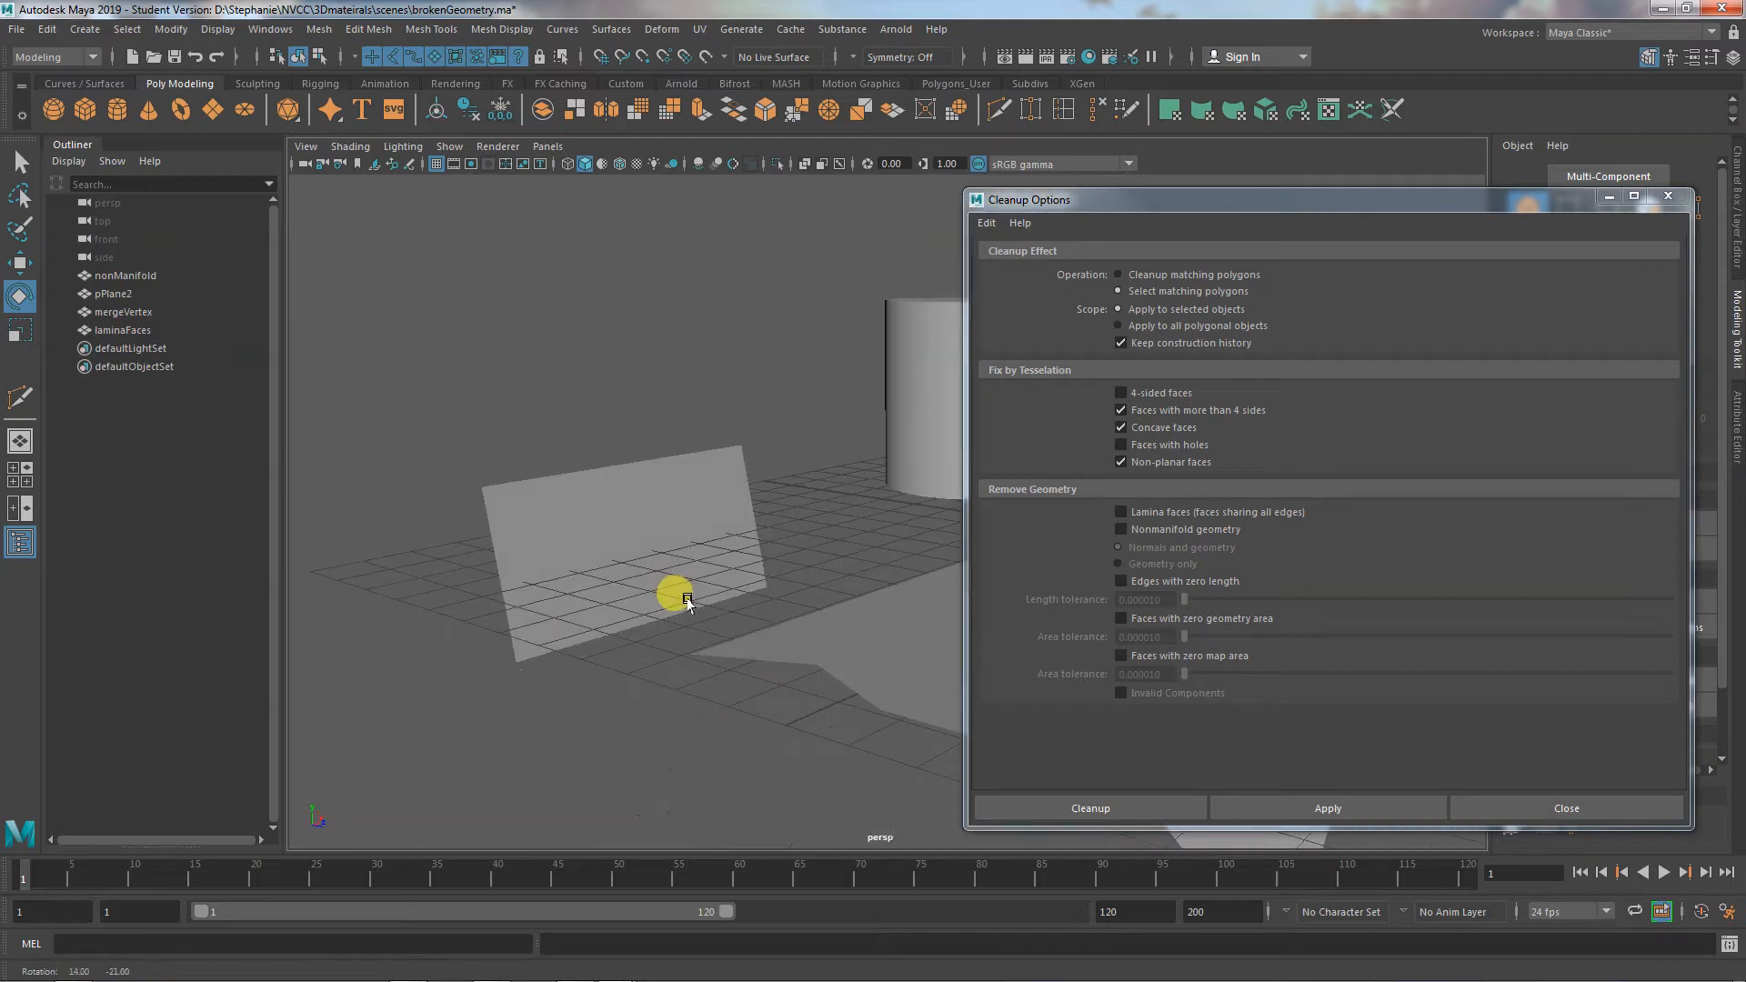
# Limit the Cleanup checks to nonmanifold geometry with normals and geometry, and run the selection on the nonManifold object
pyautogui.click(614, 501)
pyautogui.press('q')
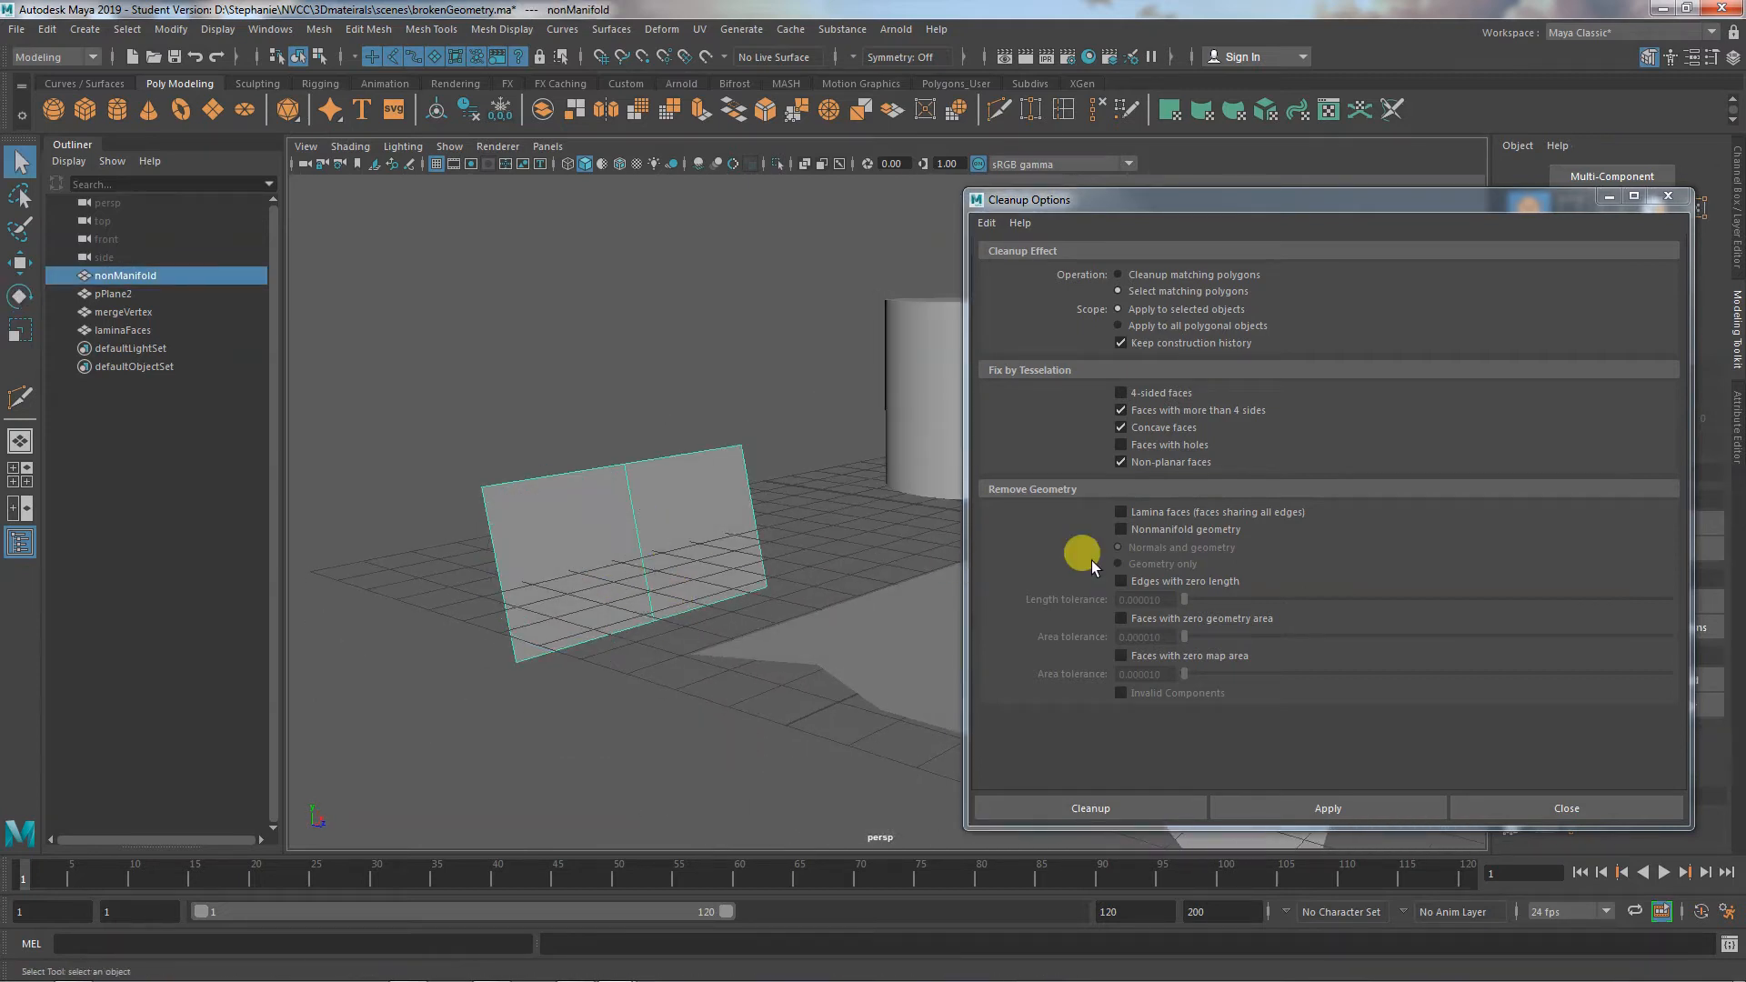
pyautogui.click(1149, 410)
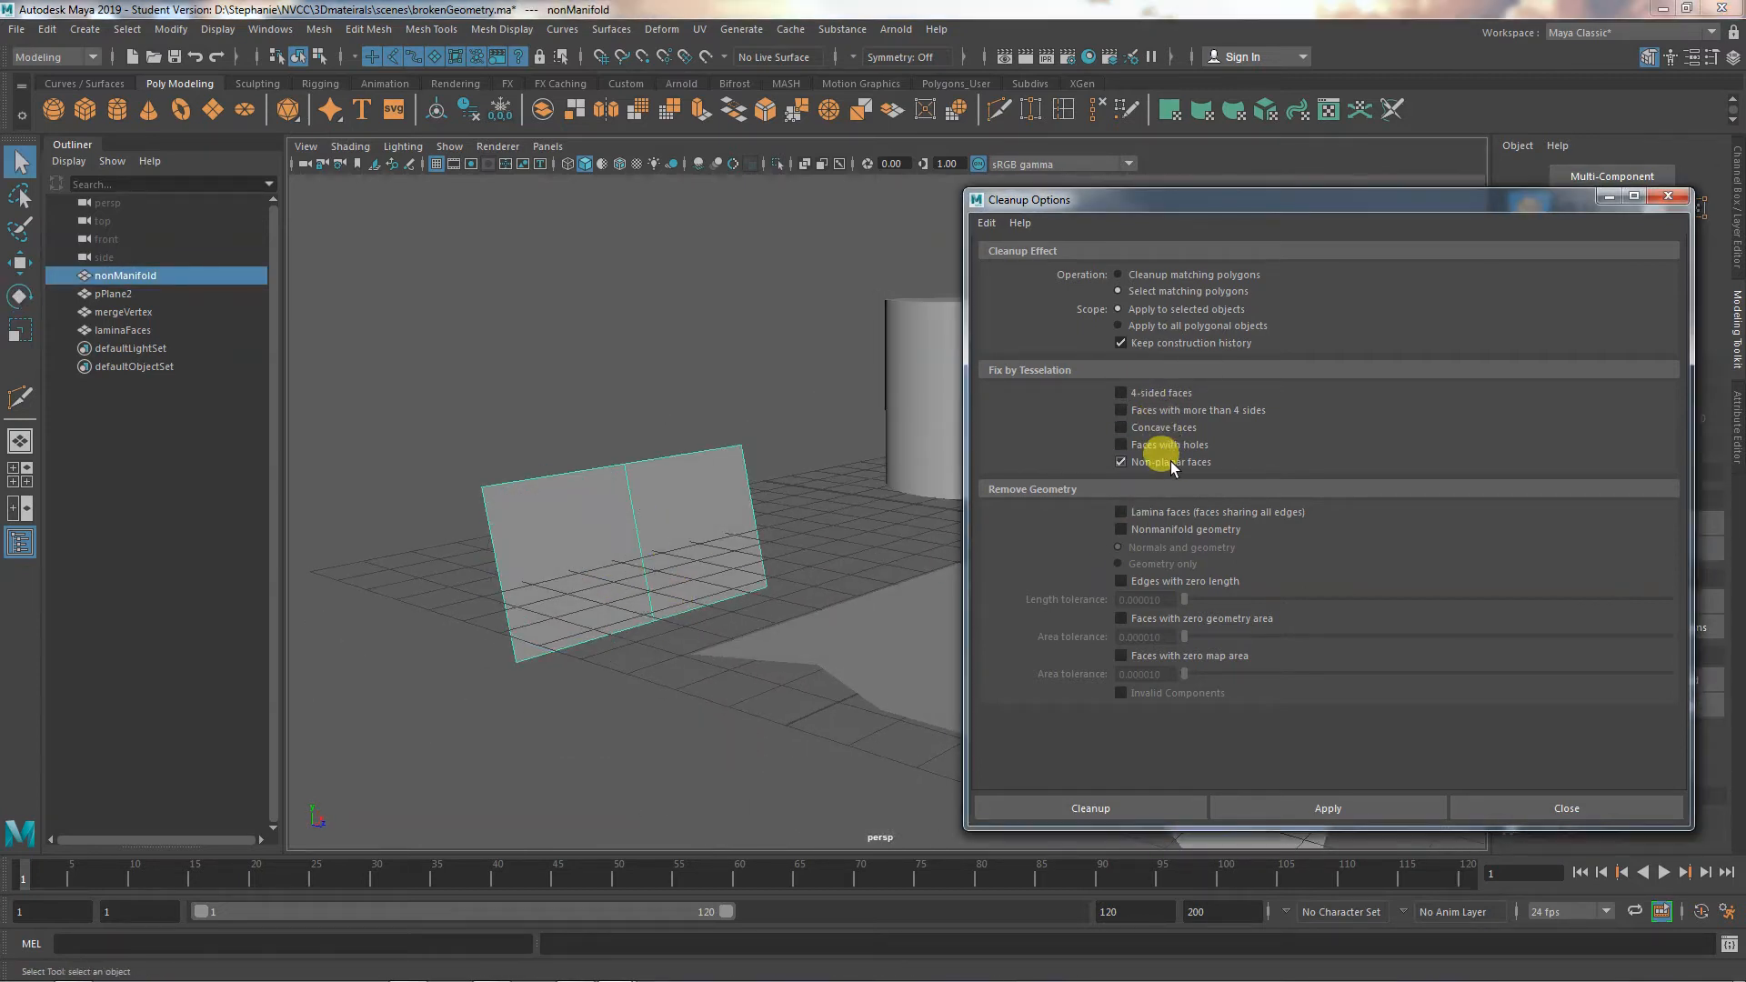
pyautogui.click(1153, 530)
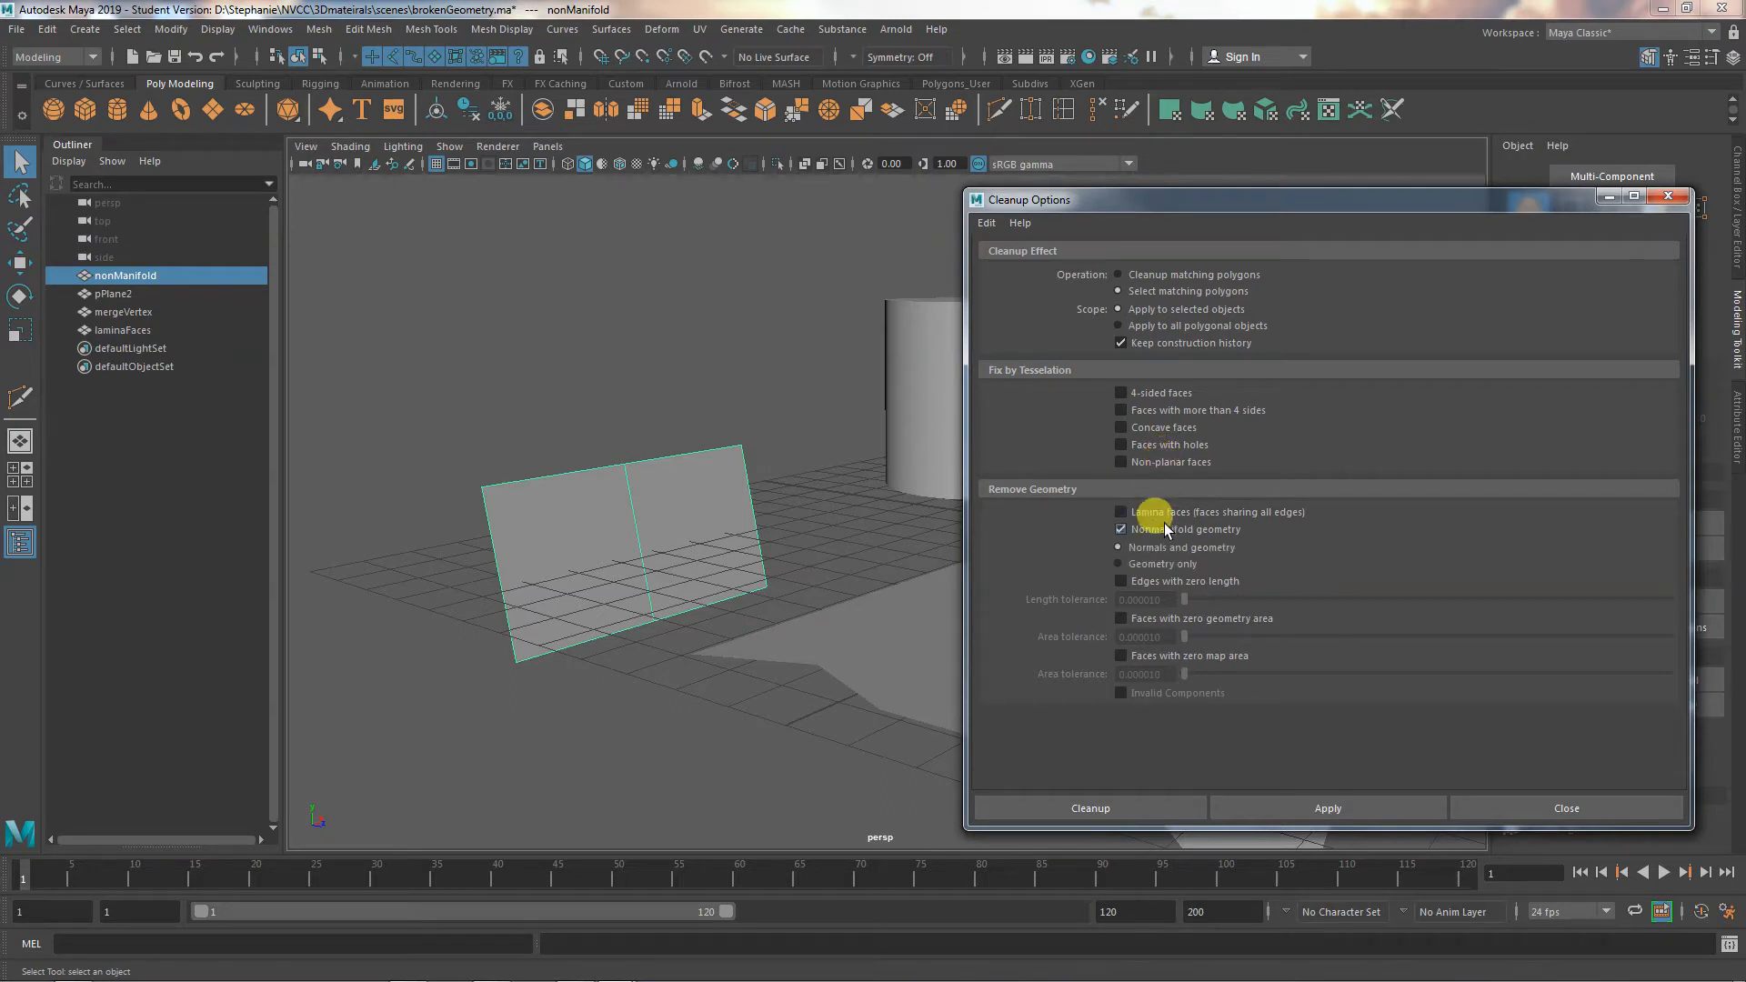
pyautogui.click(1328, 808)
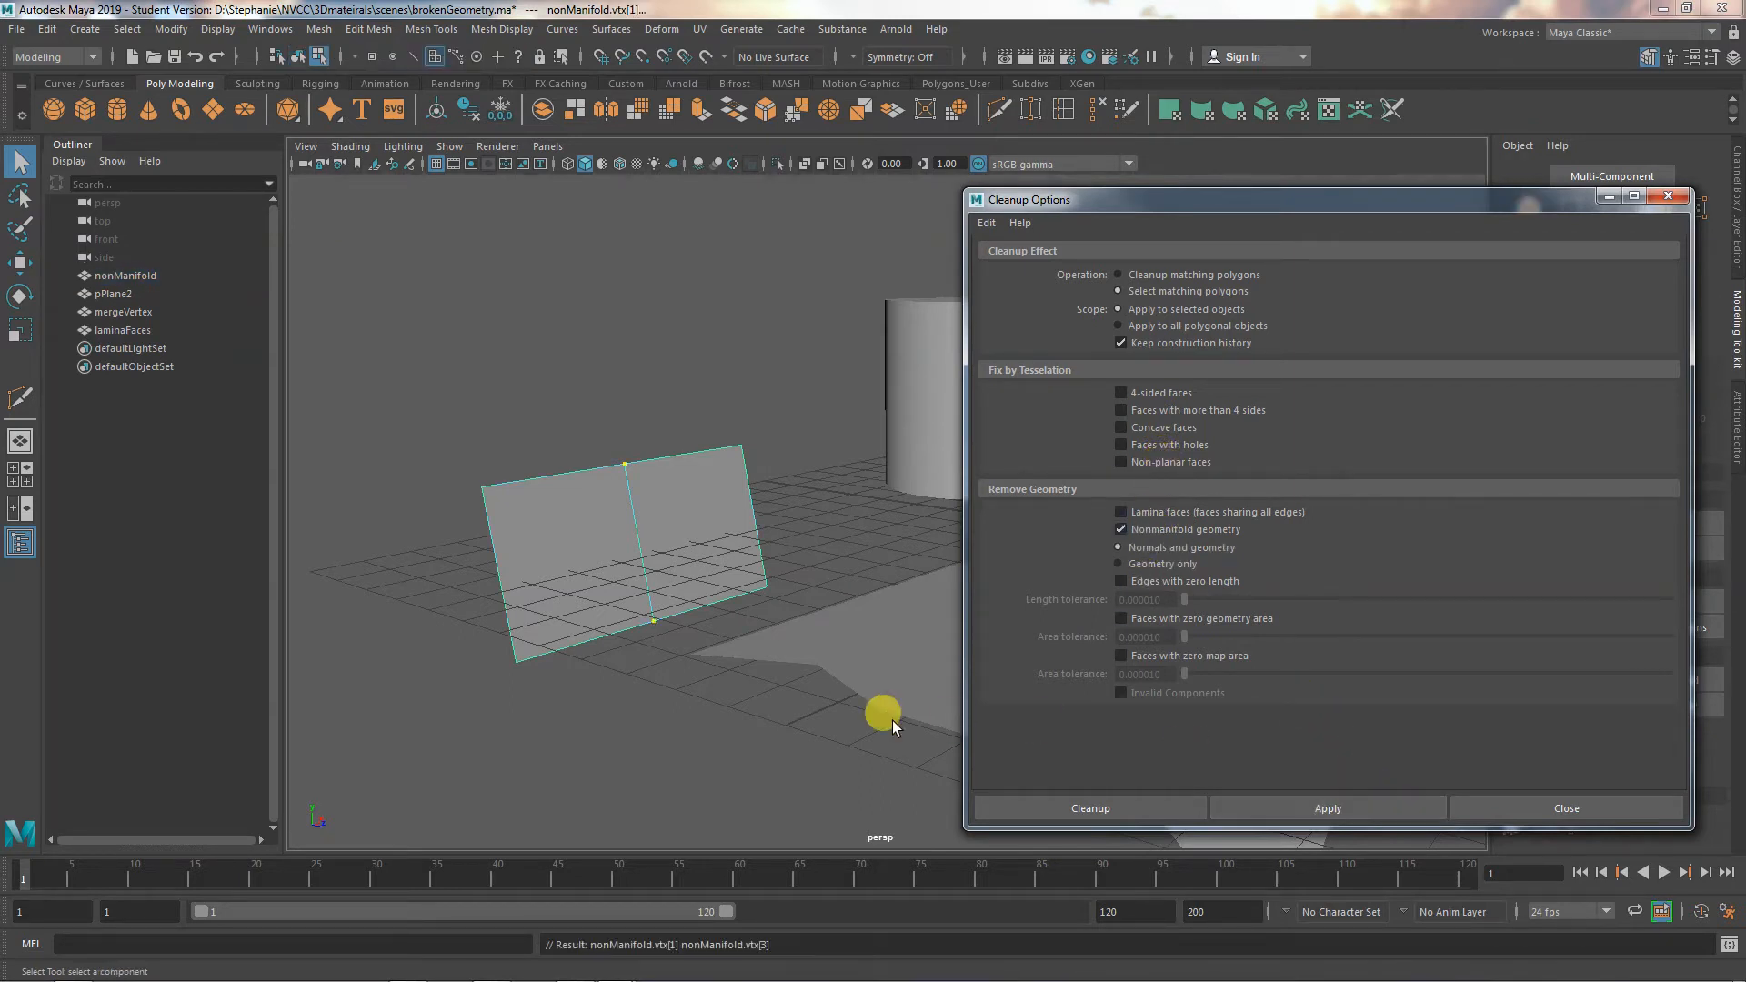
pyautogui.keyDown('alt'); pyautogui.moveTo(708, 697); pyautogui.dragTo(732, 672); pyautogui.keyUp('alt')
pyautogui.press('w')
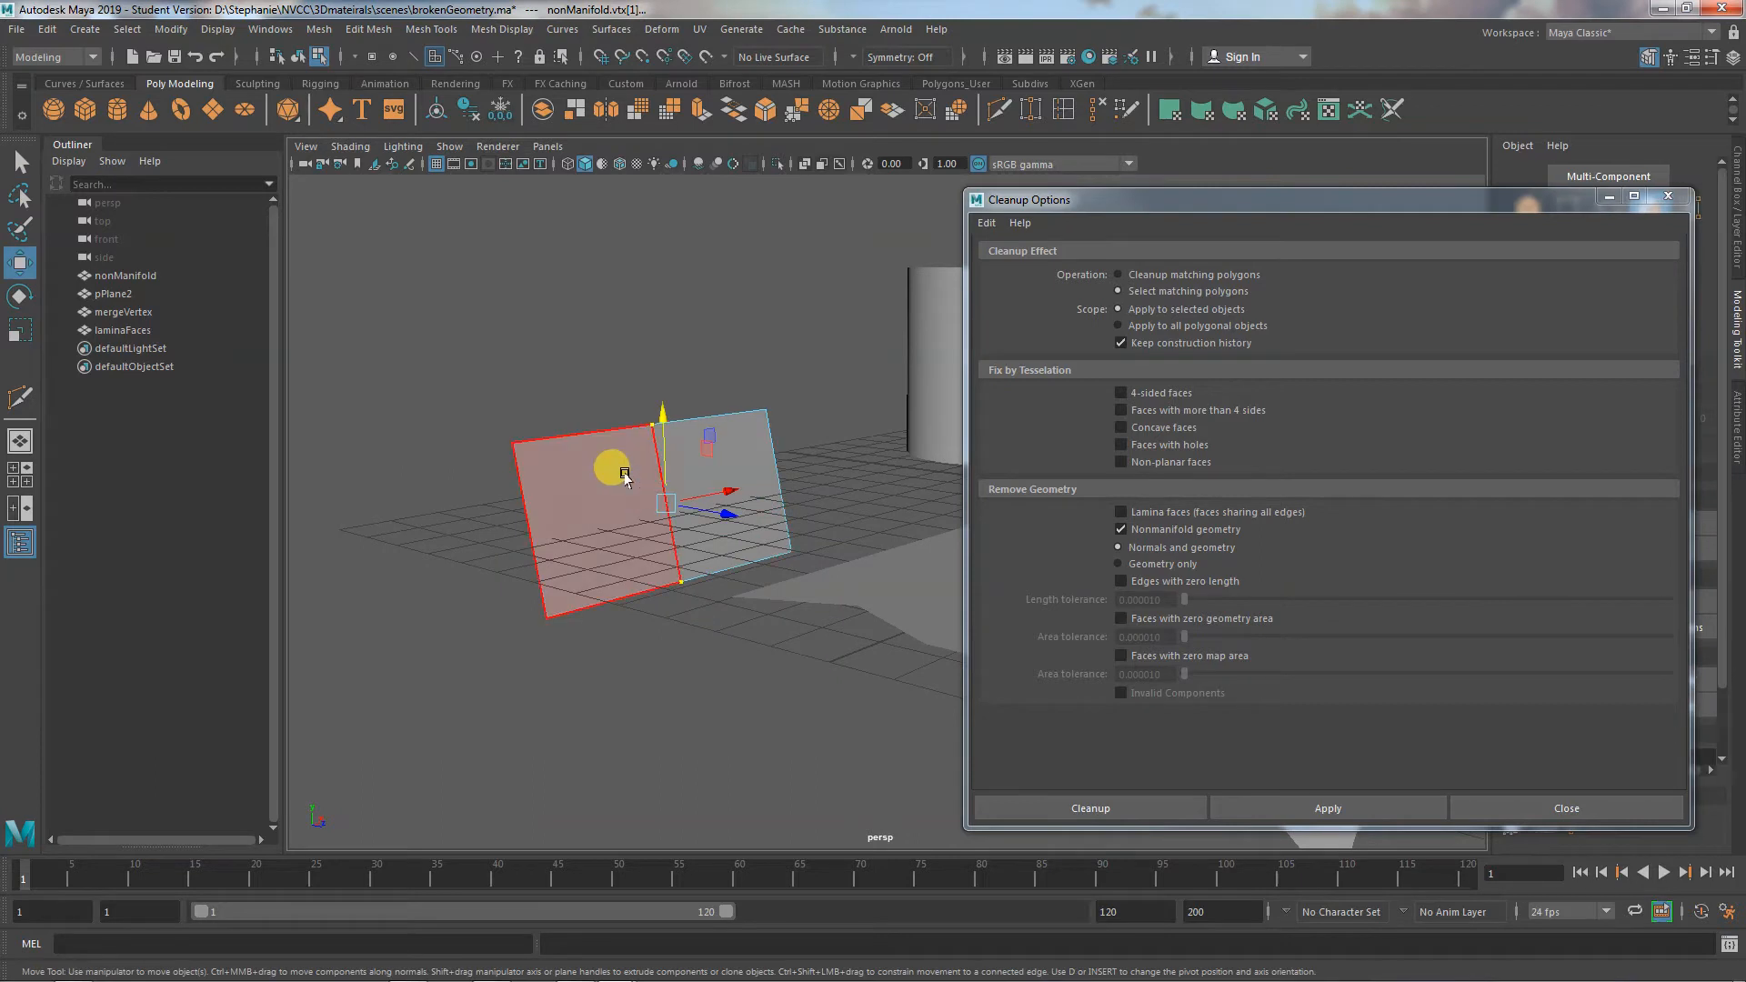
# Reselect the nonManifold object, rerun Cleanup's nonmanifold selection, inspect the shared edge from both sides and return to object mode
pyautogui.moveTo(637, 459); pyautogui.dragTo(595, 435, button='right')
pyautogui.moveTo(613, 413)
pyautogui.keyDown('alt'); pyautogui.mouseDown()
pyautogui.moveTo(591, 403)
pyautogui.moveTo(559, 282)
pyautogui.moveTo(680, 525)
pyautogui.moveTo(661, 564)
pyautogui.moveTo(628, 510)
pyautogui.mouseUp(); pyautogui.keyUp('alt')
pyautogui.click(642, 502)
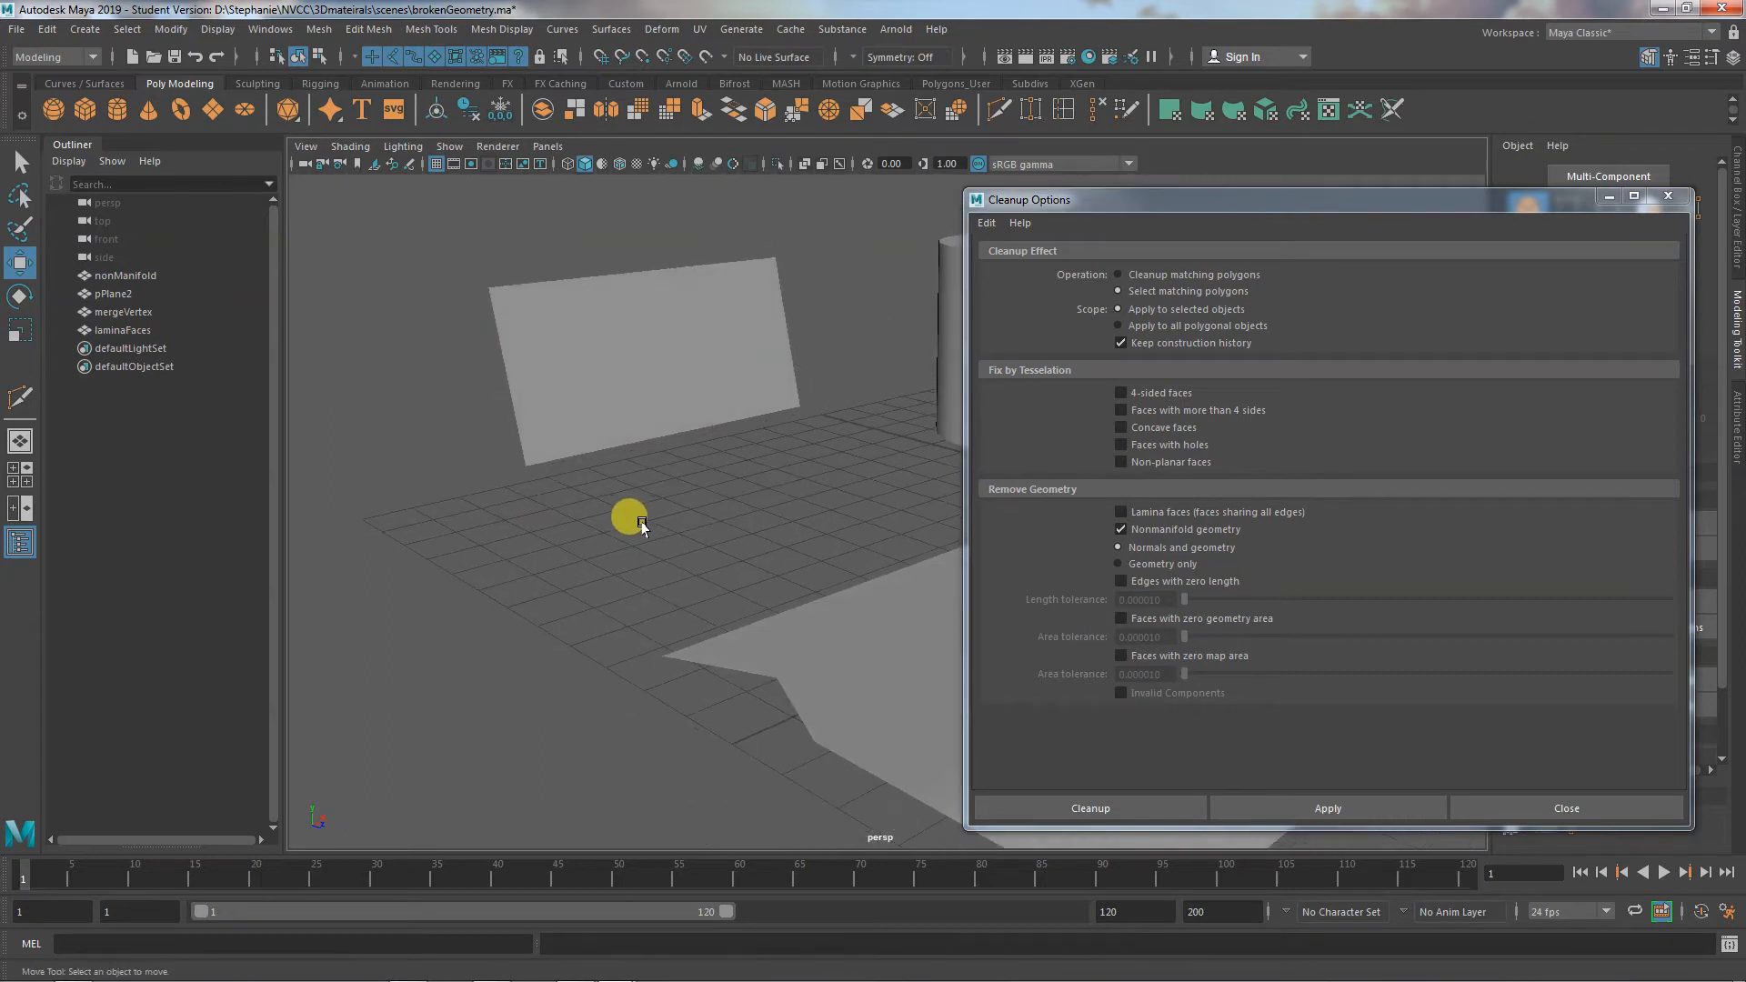
pyautogui.click(677, 346)
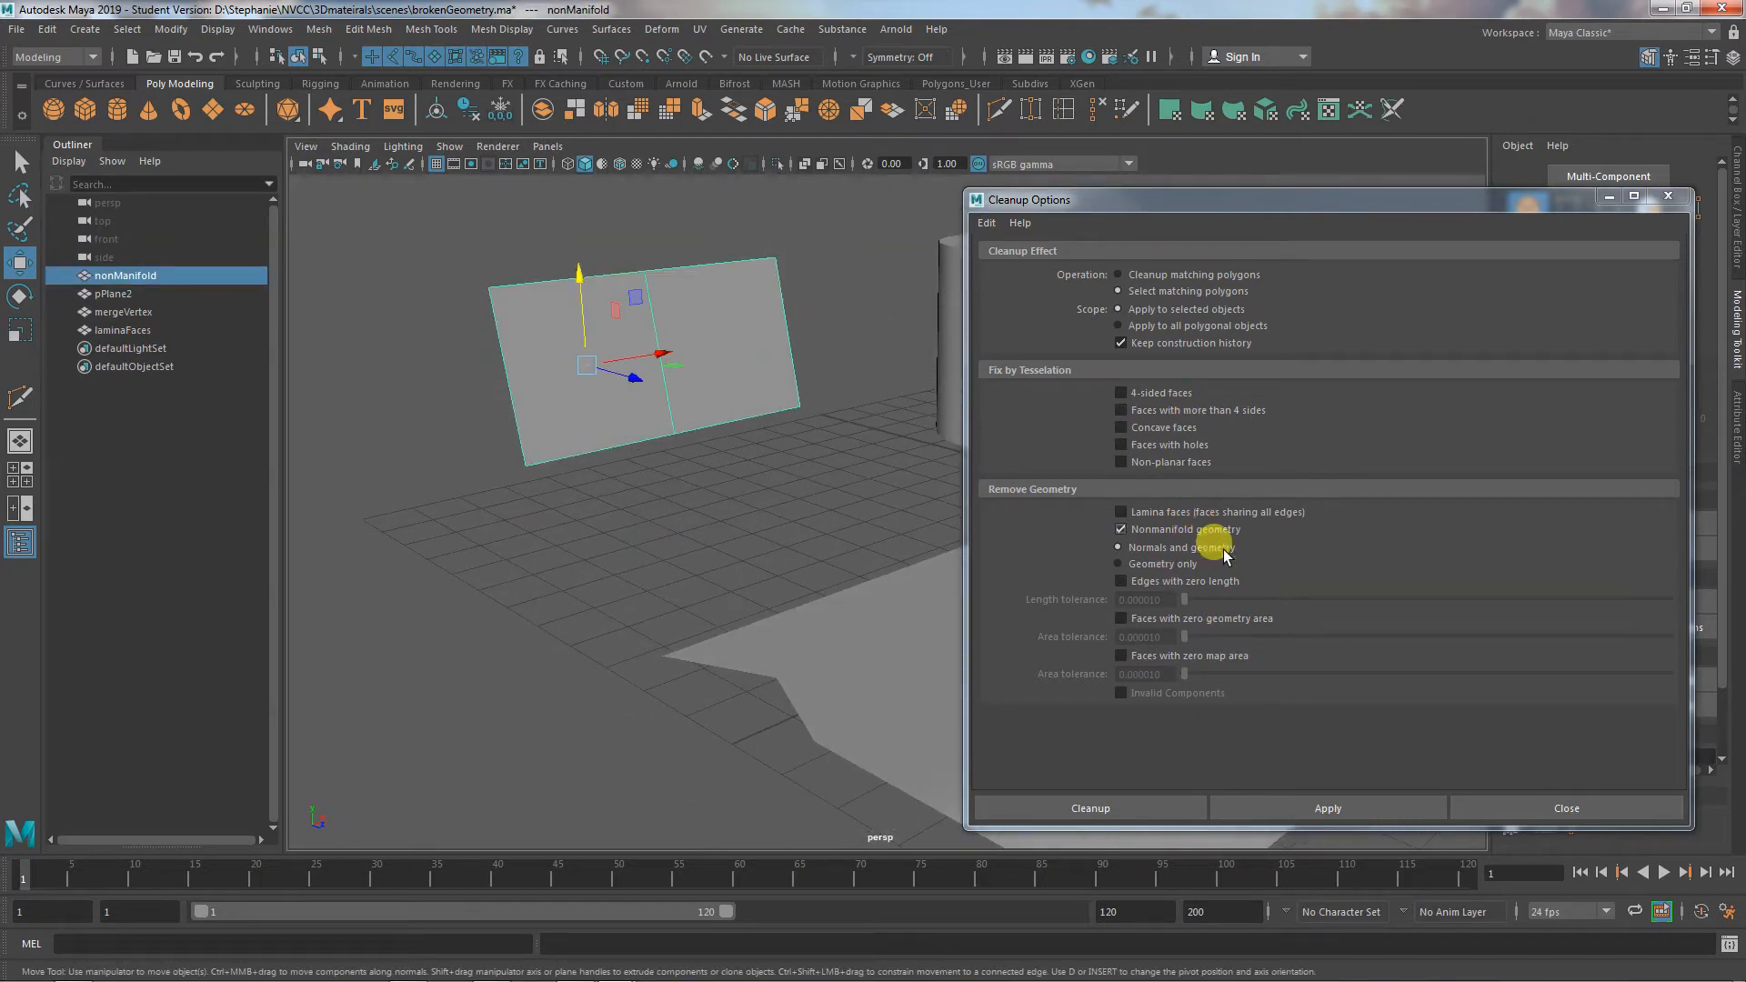
pyautogui.click(1328, 805)
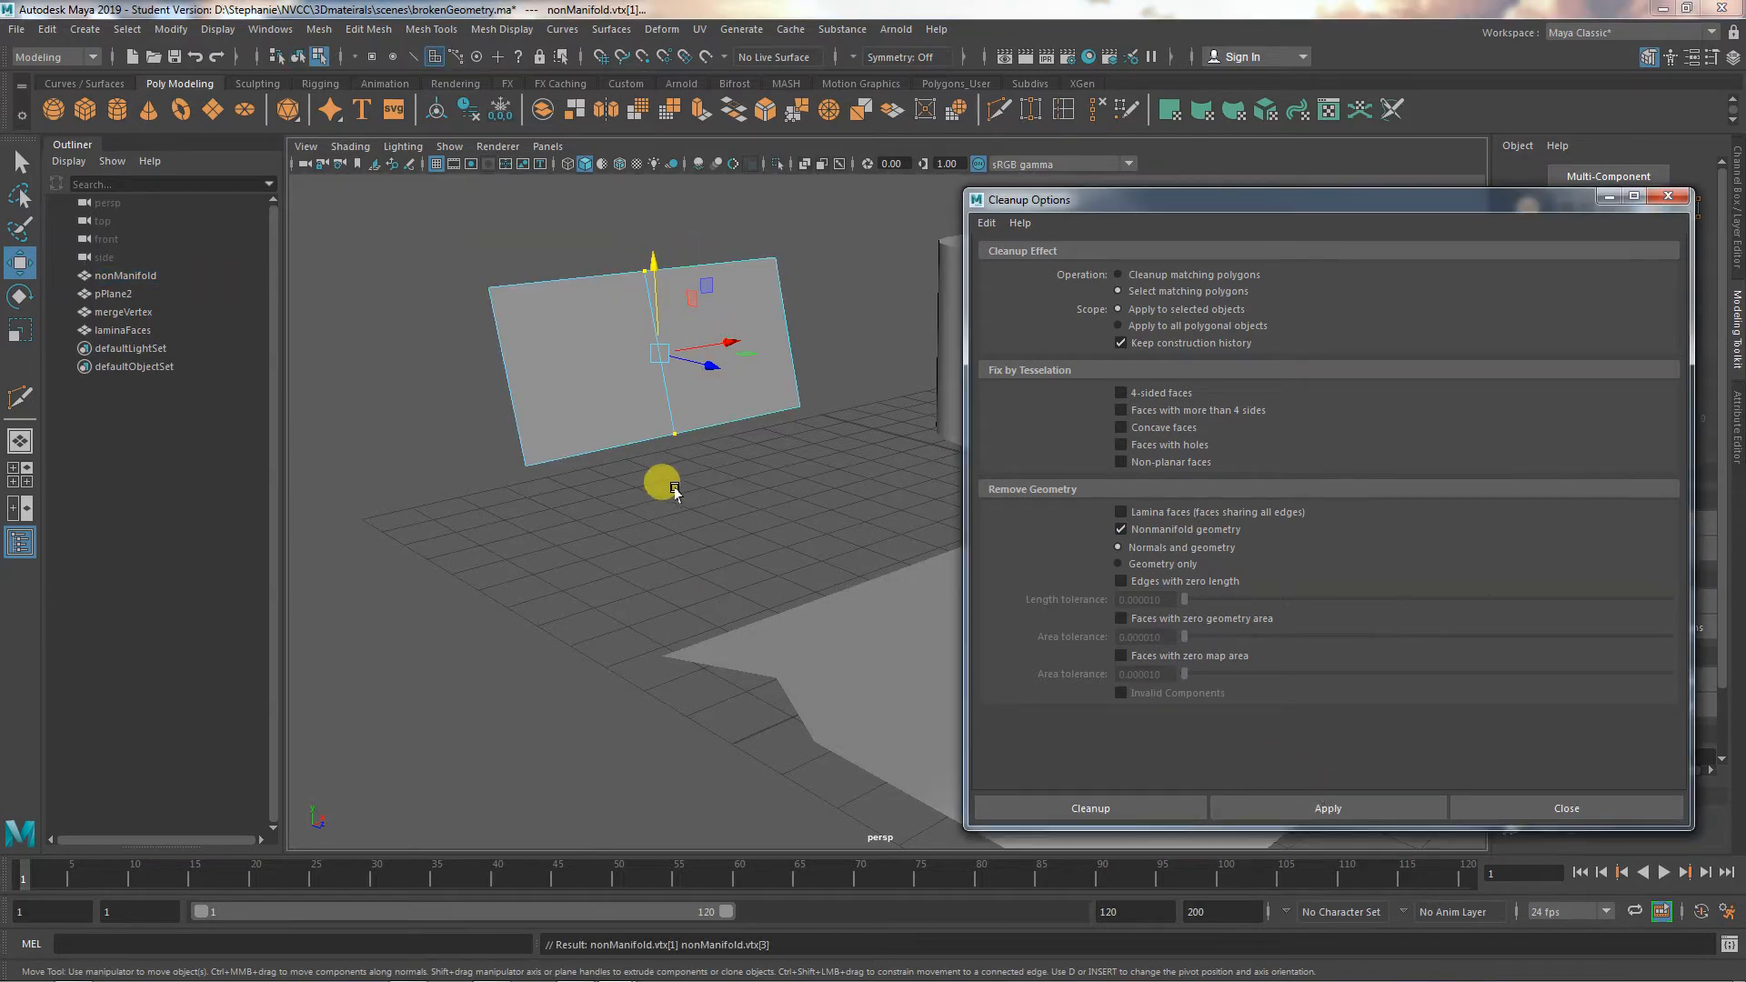
pyautogui.keyDown('alt'); pyautogui.moveTo(674, 486); pyautogui.dragTo(851, 520); pyautogui.keyUp('alt')
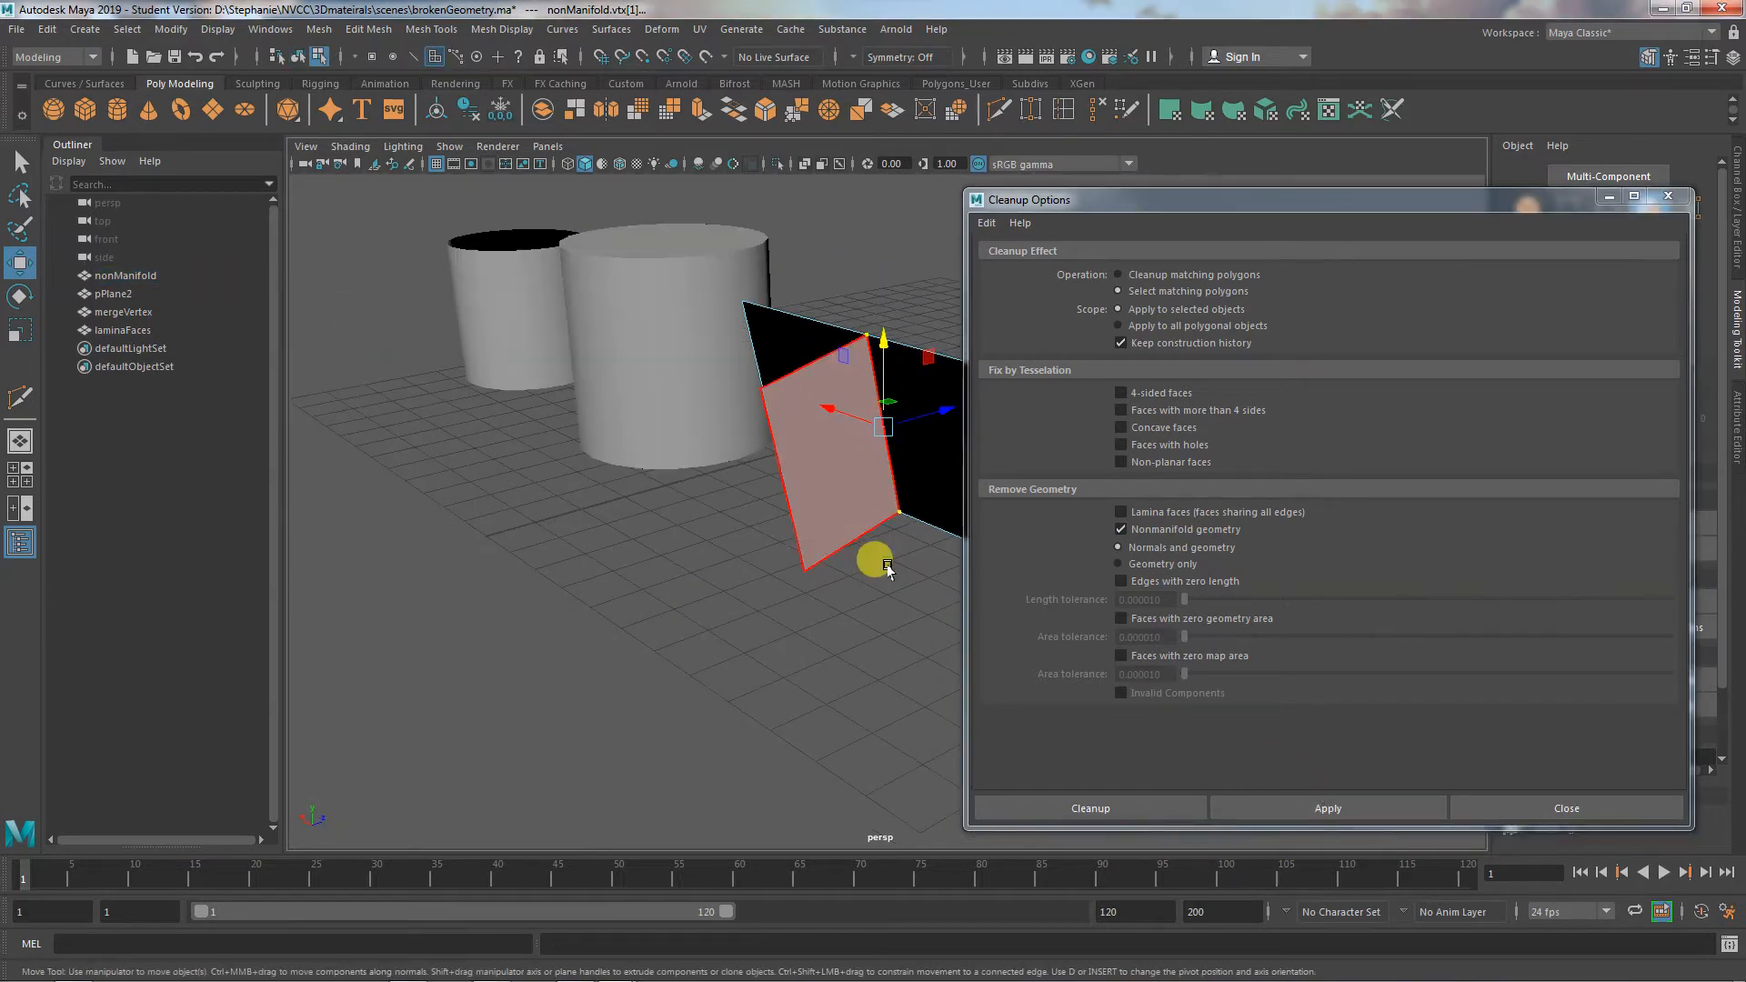
pyautogui.keyDown('alt'); pyautogui.moveTo(897, 551); pyautogui.dragTo(744, 532); pyautogui.keyUp('alt')
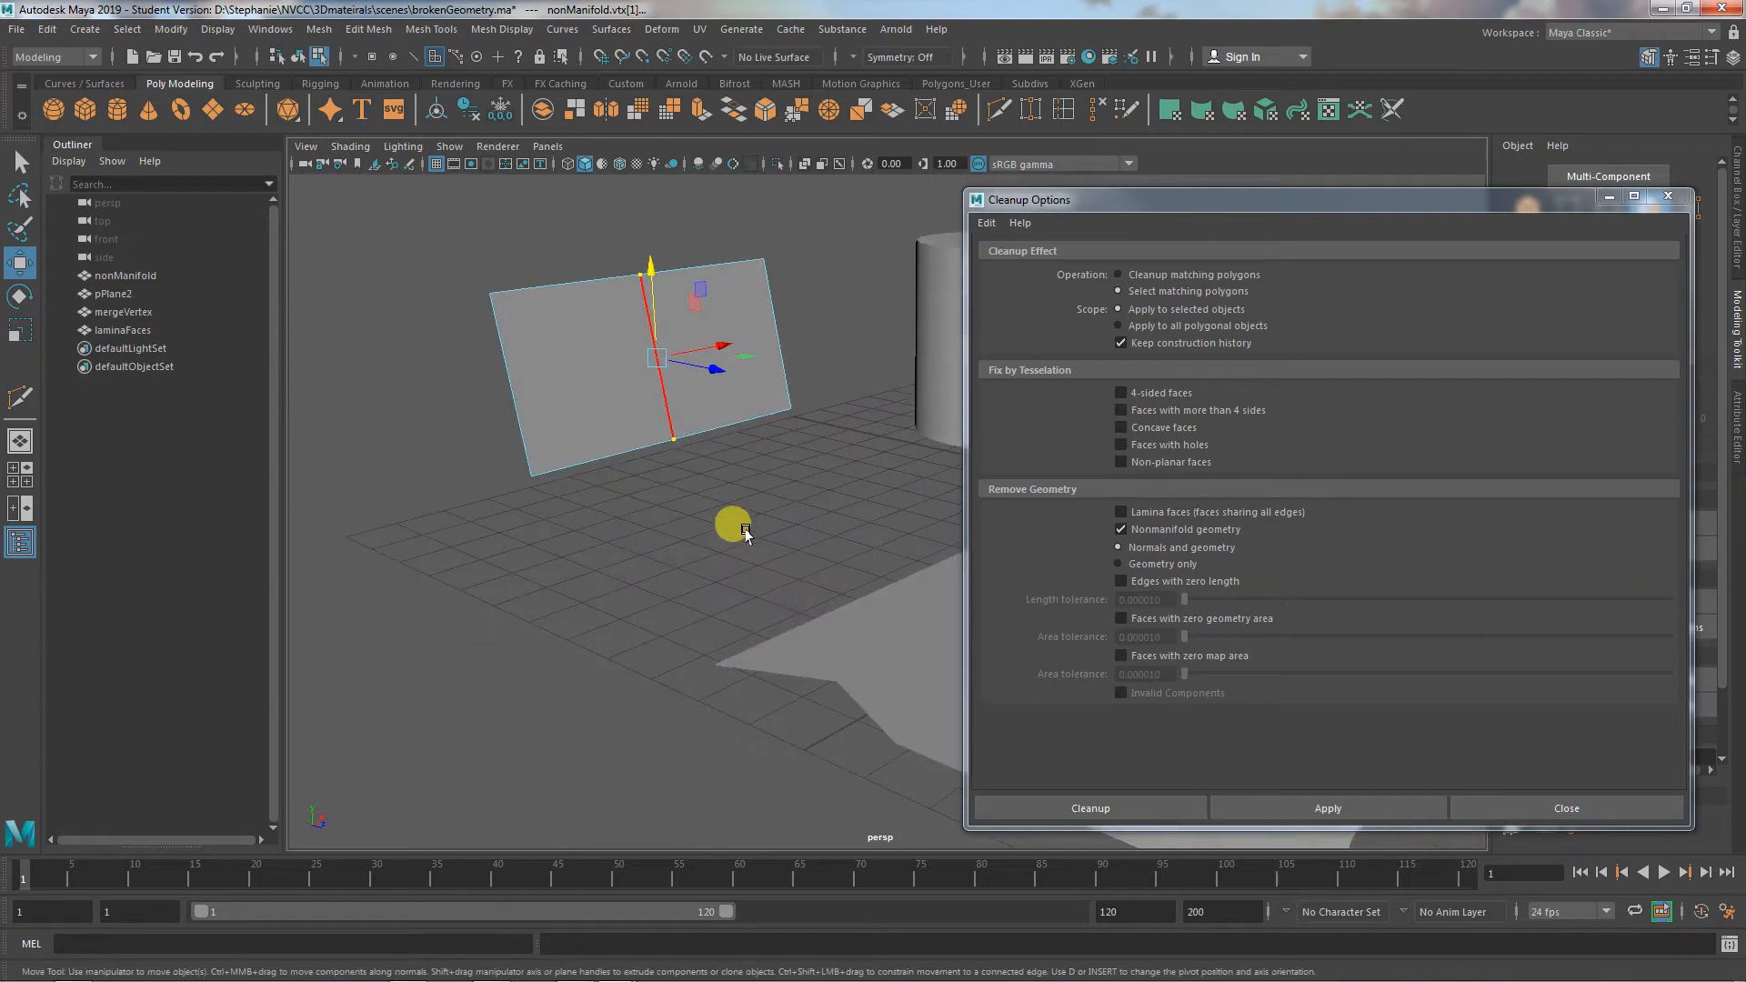
pyautogui.moveTo(607, 401); pyautogui.dragTo(662, 371, button='right')
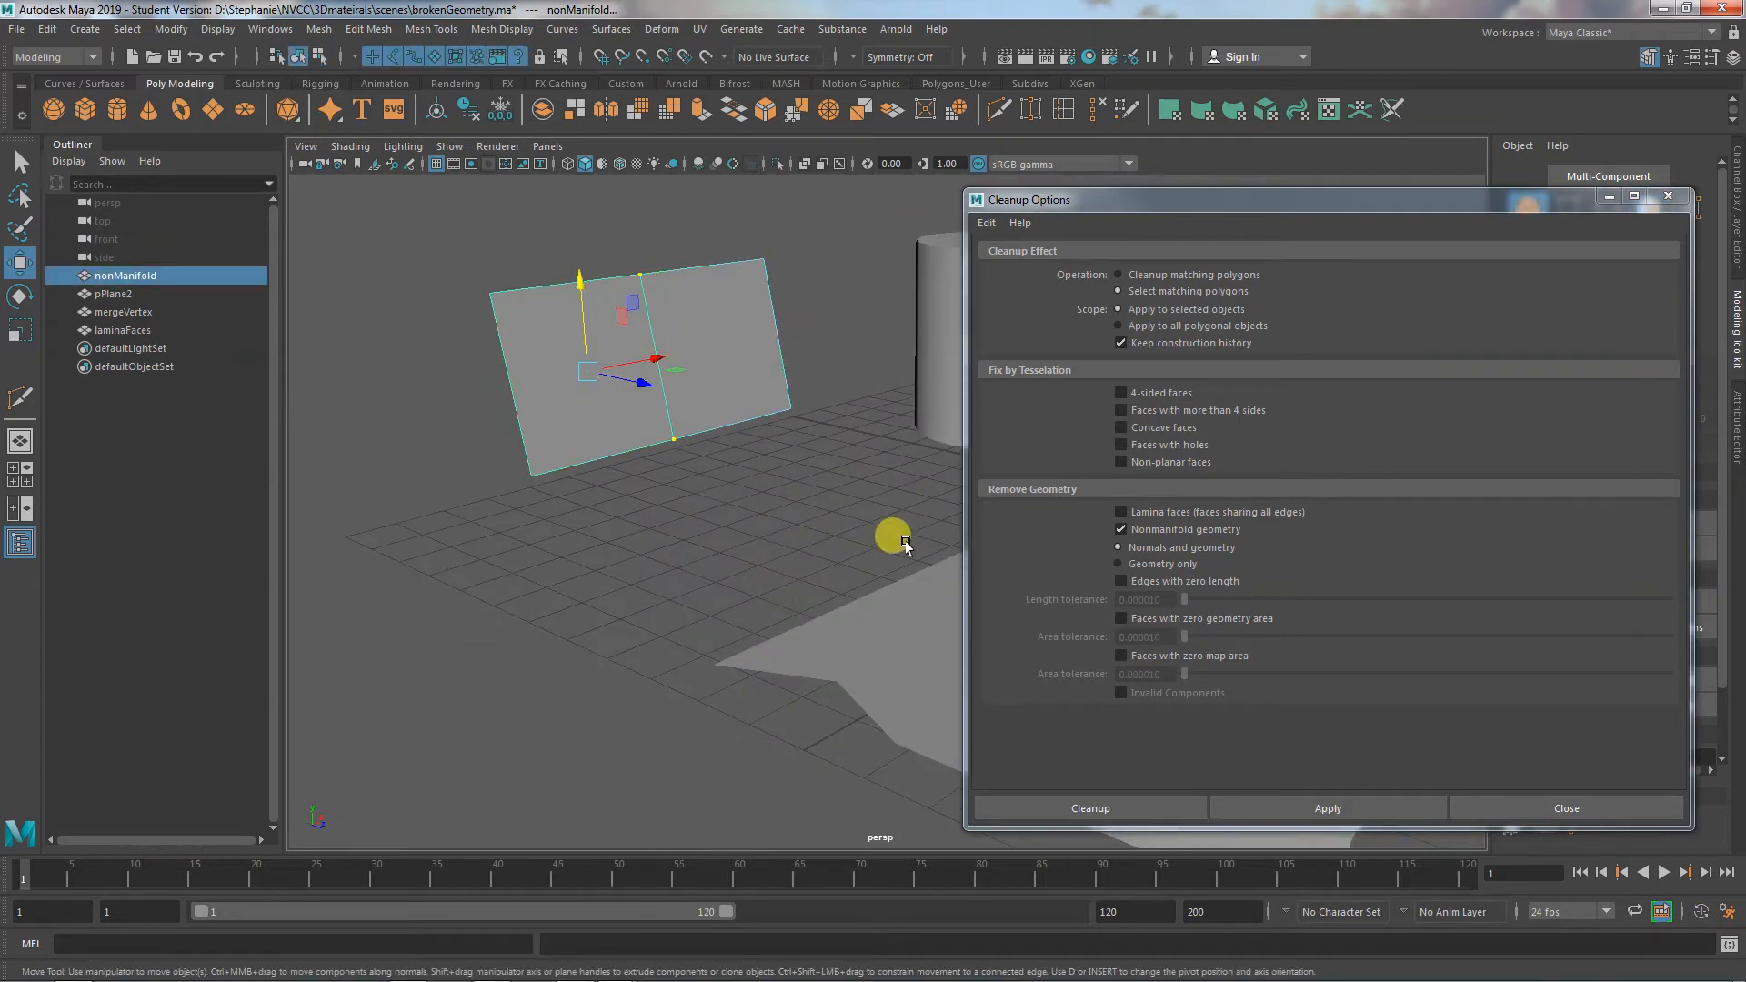
# Select the mergeVertex and laminaFaces cylinders and run Cleanup's selection for lamina faces, zero-length edges and zero-area faces
pyautogui.keyDown('alt'); pyautogui.moveTo(760, 565); pyautogui.dragTo(526, 725); pyautogui.keyUp('alt')
pyautogui.moveTo(492, 618); pyautogui.dragTo(816, 466)
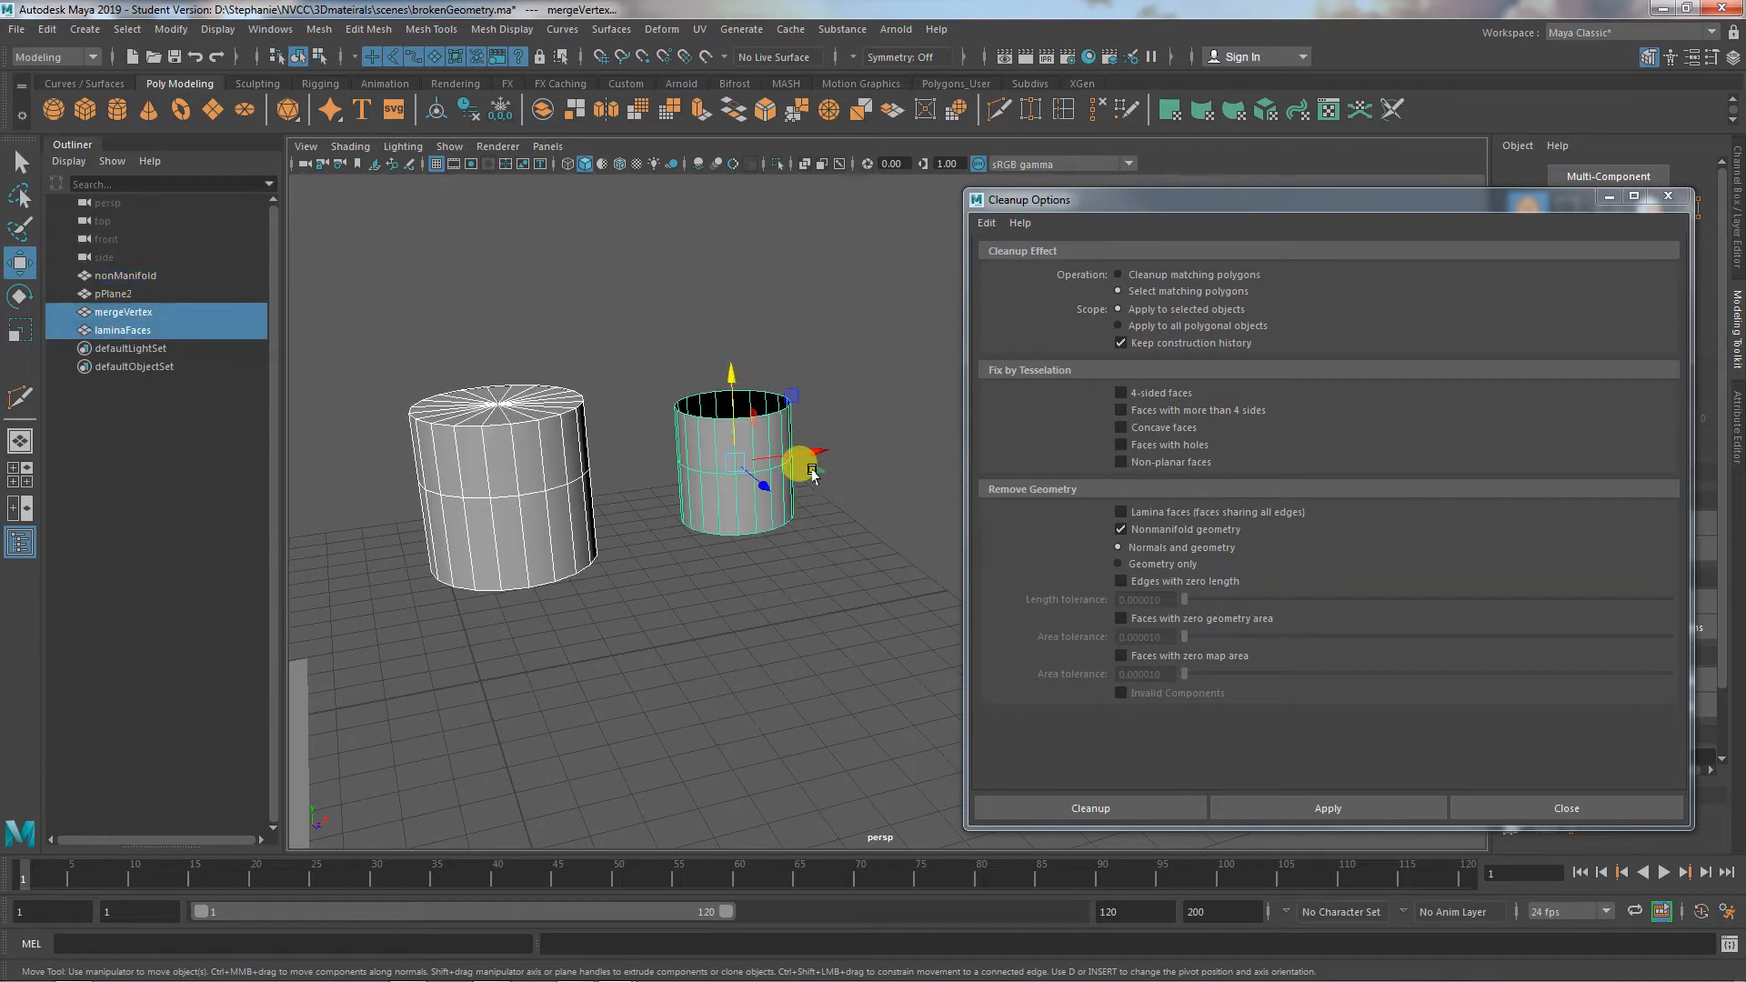
pyautogui.keyDown('alt'); pyautogui.moveTo(612, 616); pyautogui.dragTo(671, 654); pyautogui.keyUp('alt')
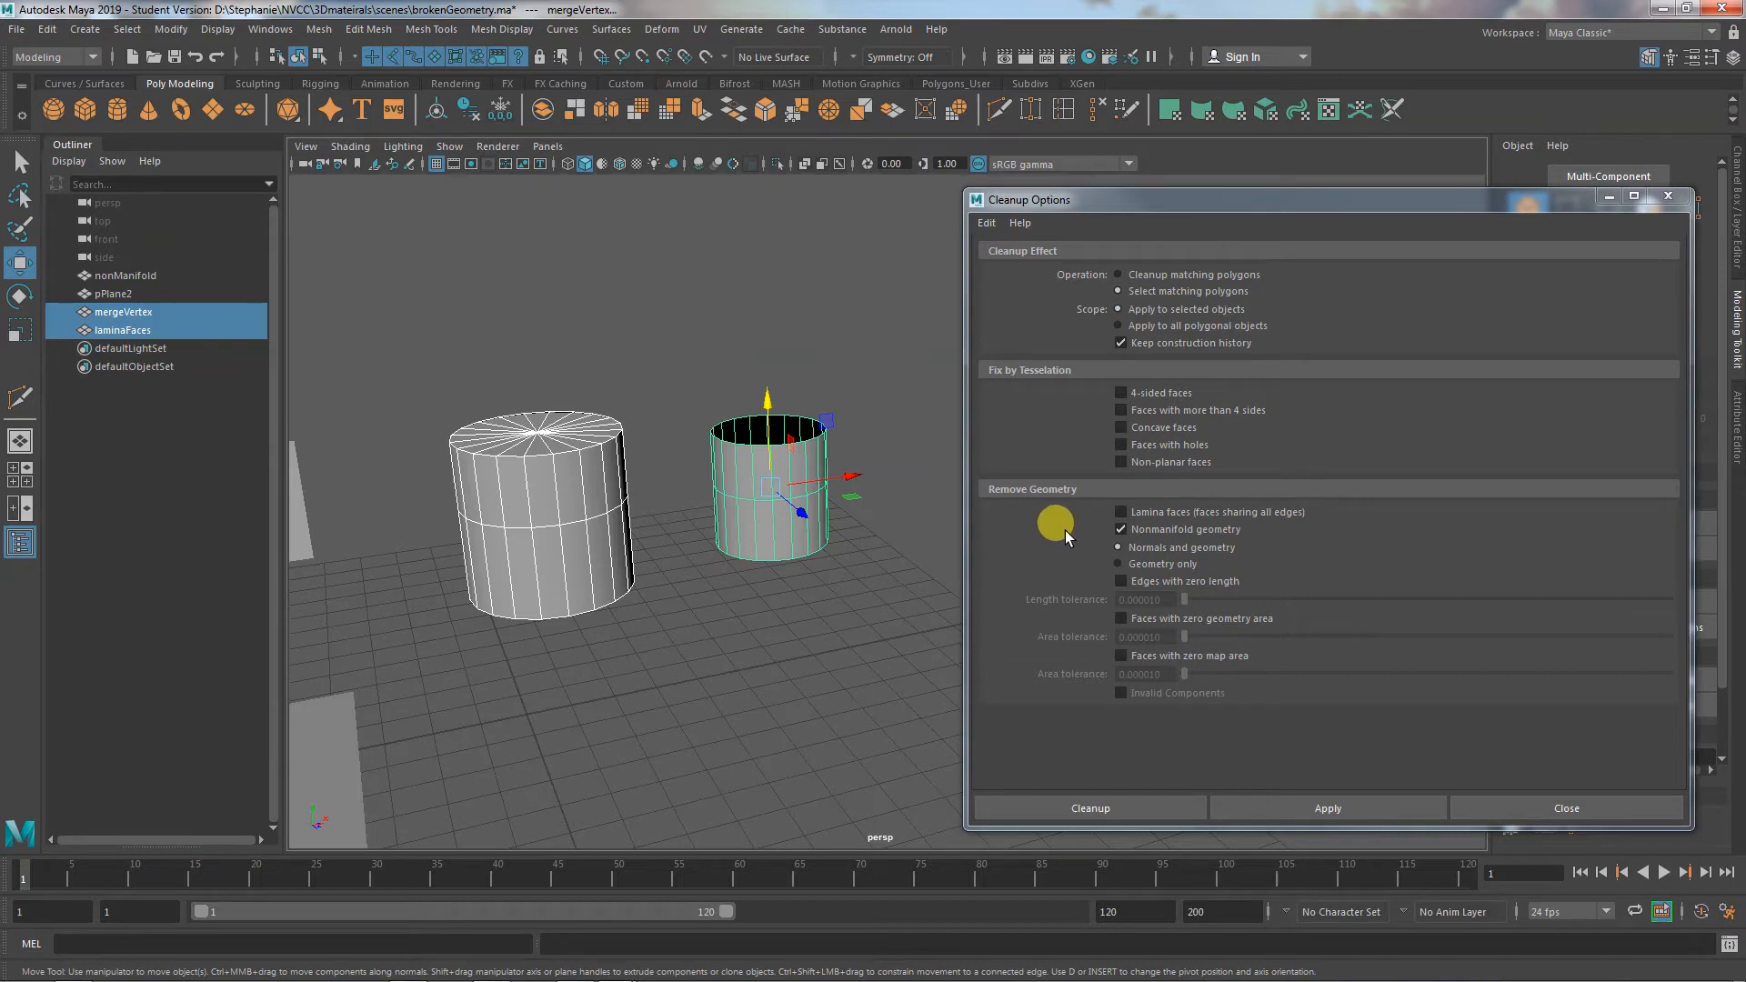
pyautogui.click(1121, 512)
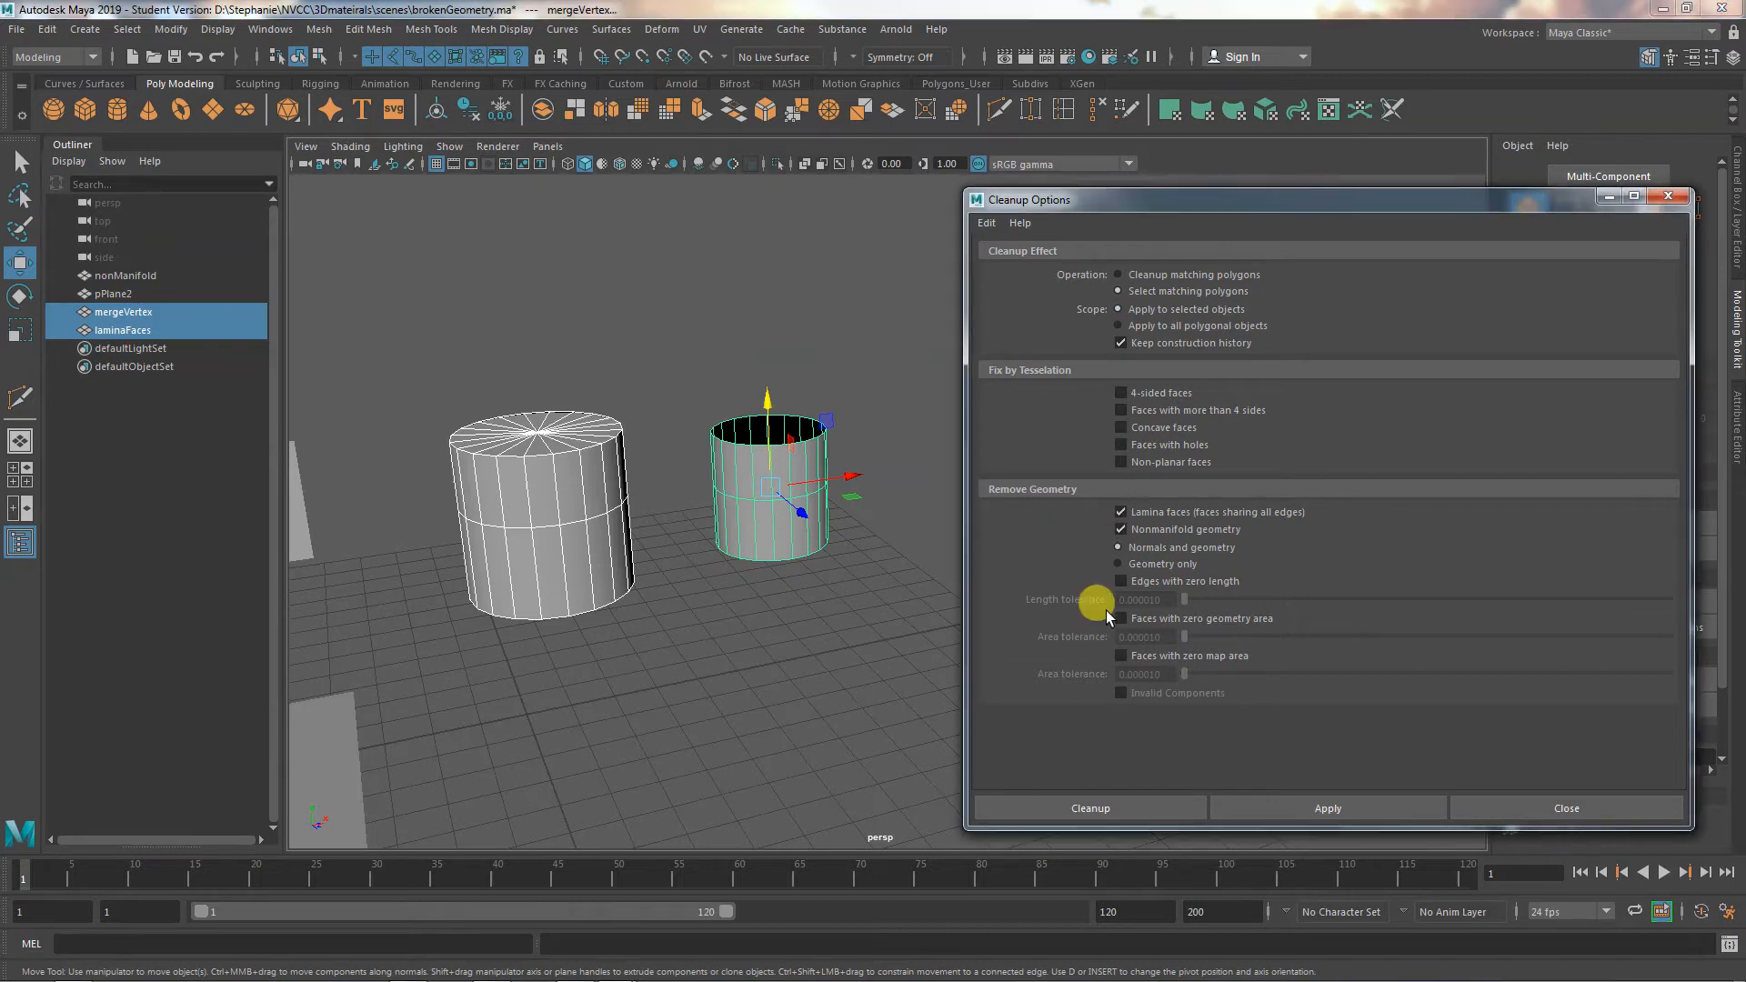
pyautogui.click(1122, 529)
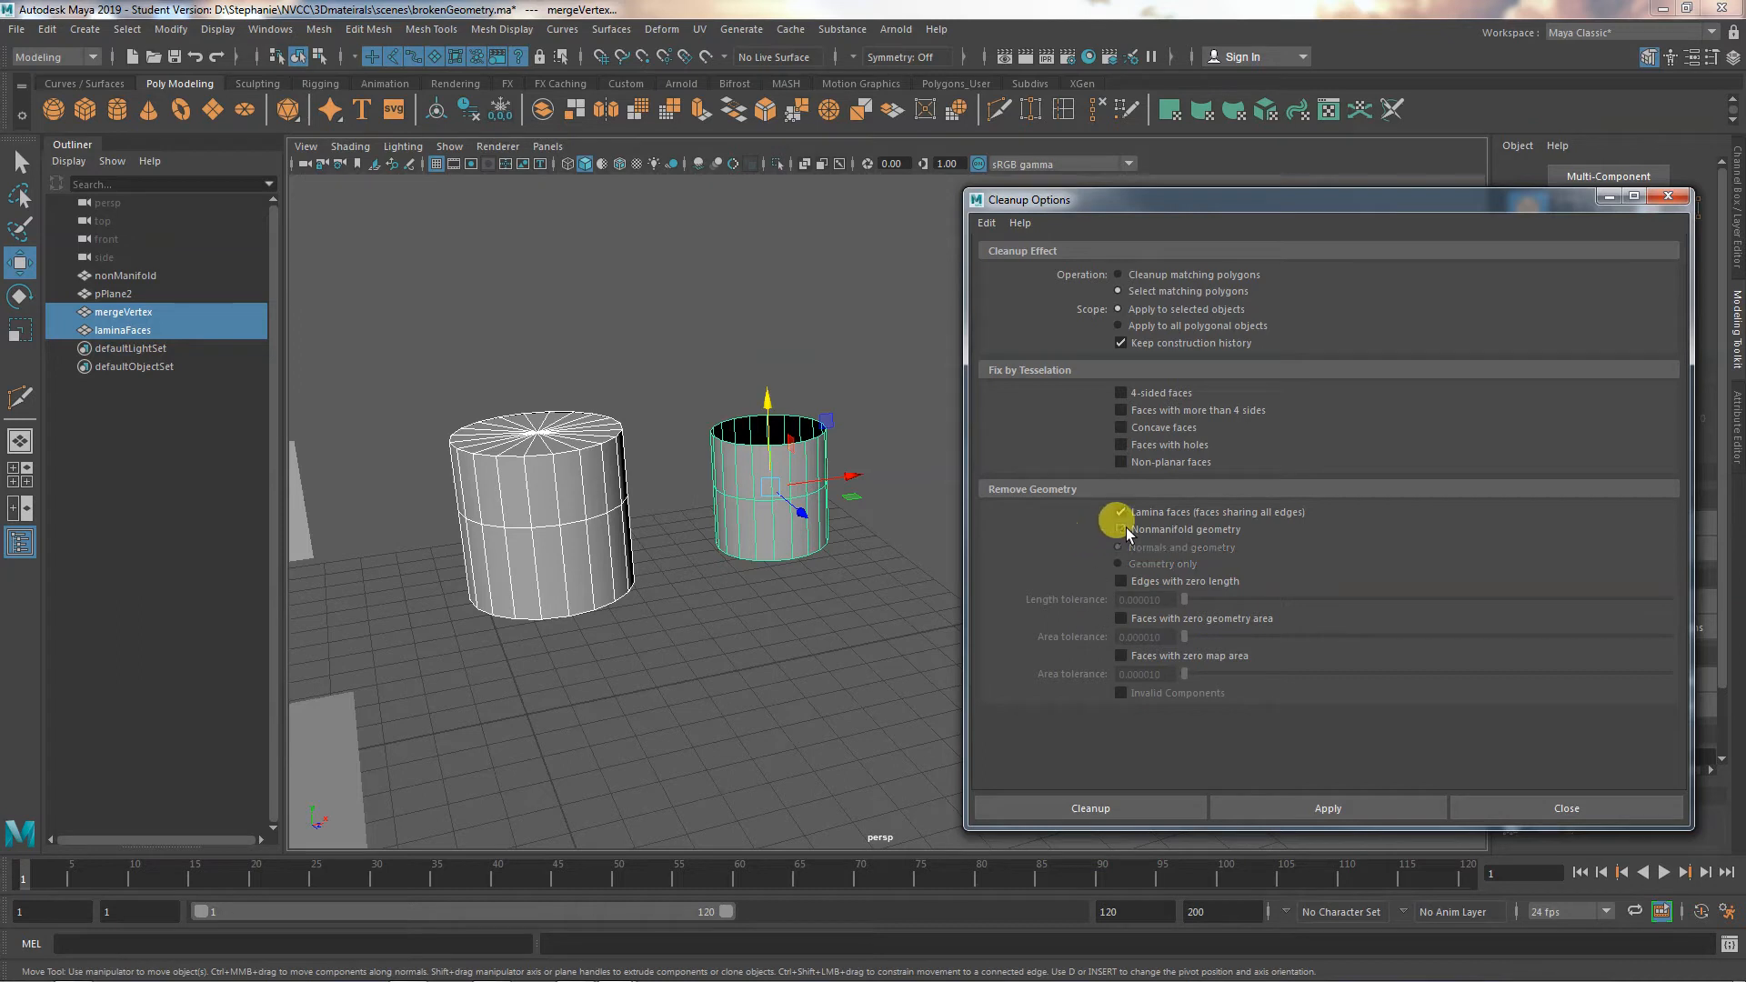
pyautogui.click(1122, 582)
pyautogui.click(1121, 619)
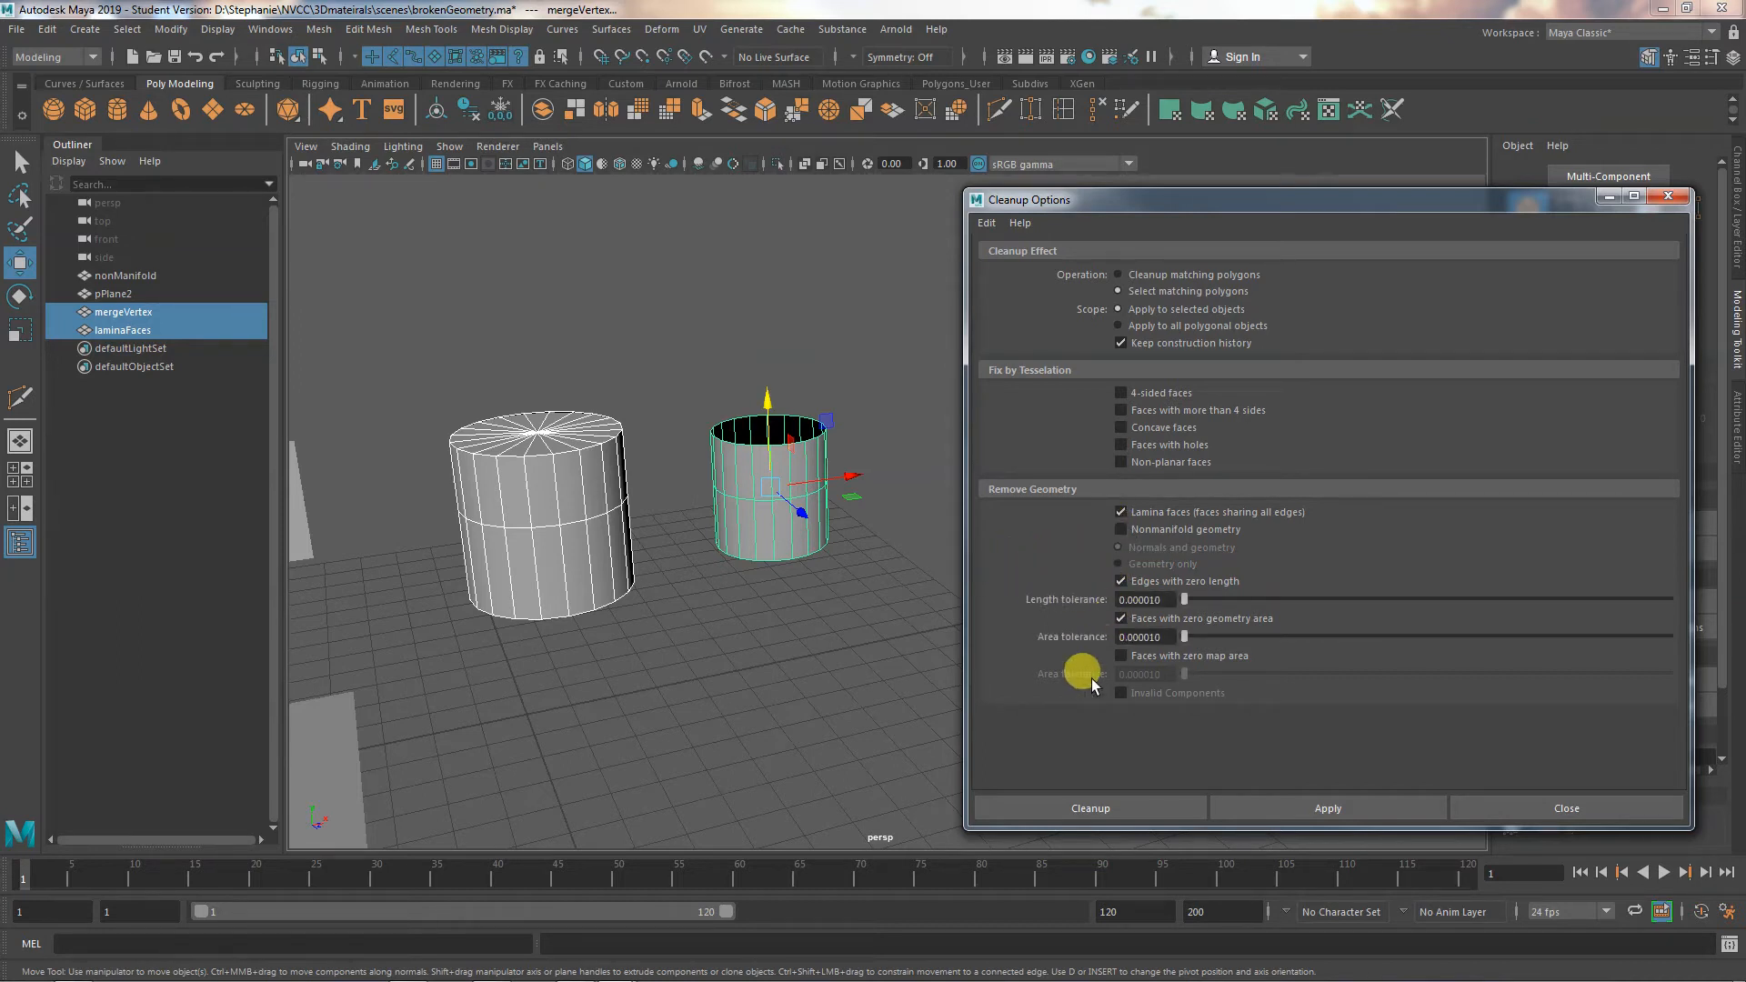
pyautogui.click(1310, 806)
pyautogui.keyDown('alt'); pyautogui.moveTo(585, 671); pyautogui.dragTo(874, 713, button='right'); pyautogui.keyUp('alt')
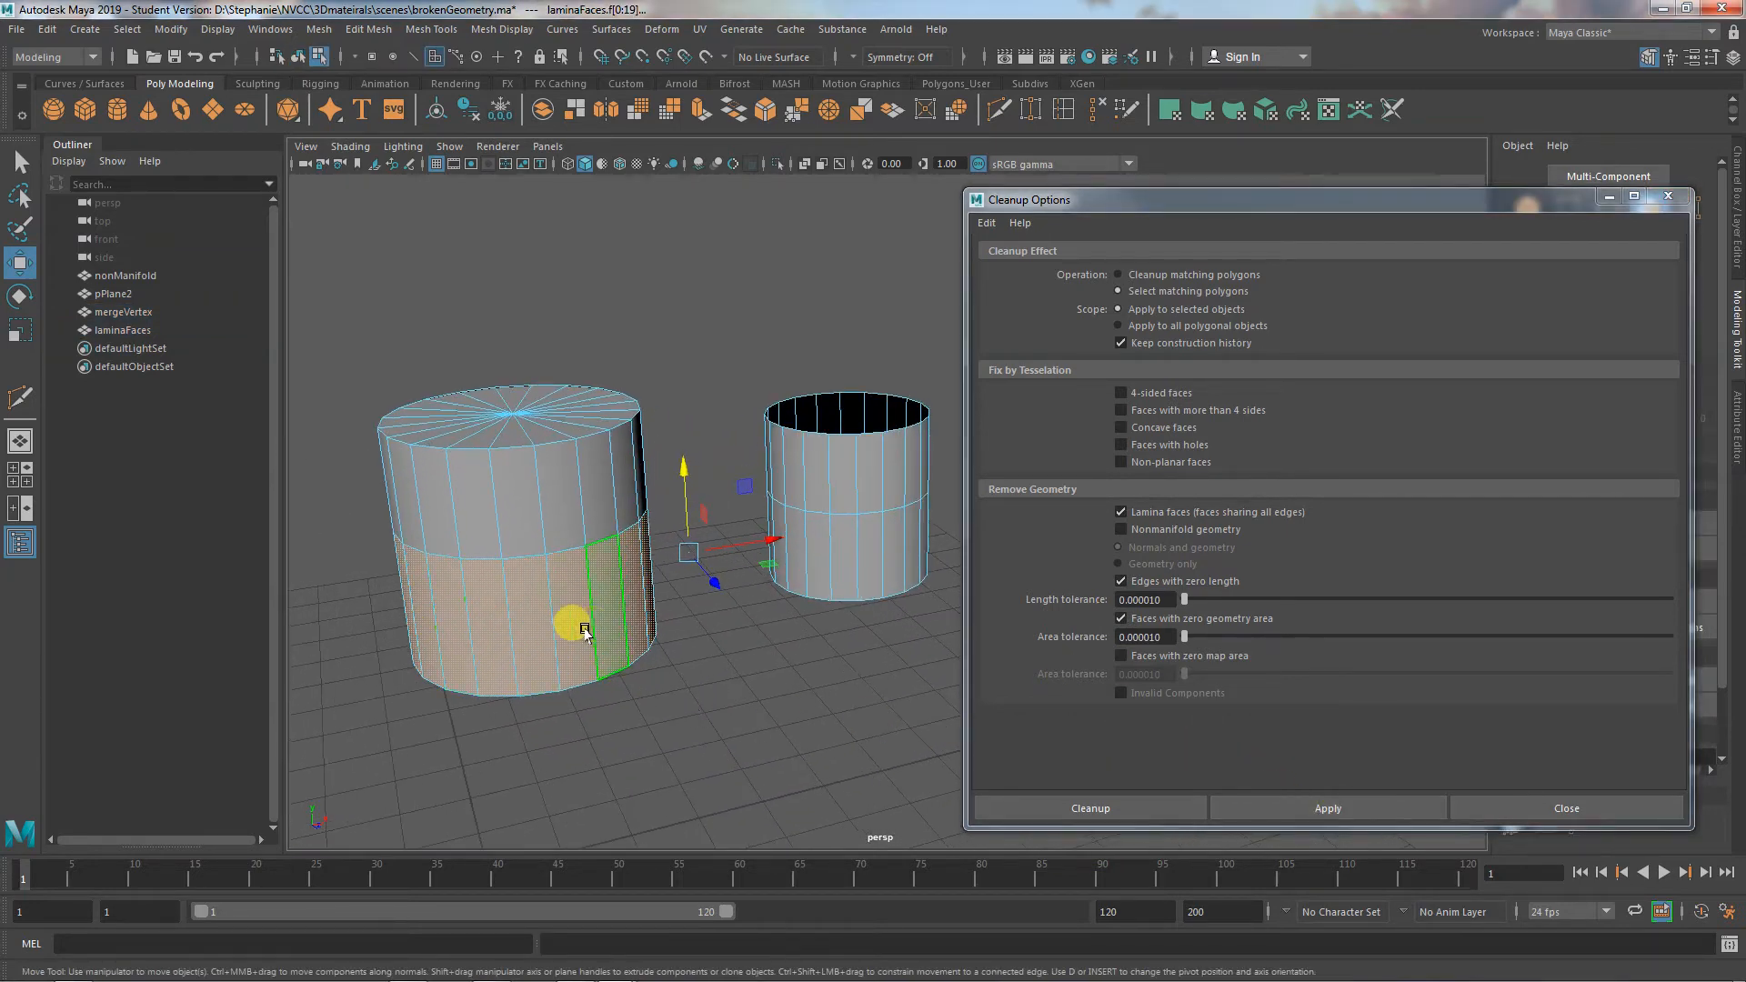
pyautogui.keyDown('alt'); pyautogui.moveTo(791, 684); pyautogui.dragTo(747, 666); pyautogui.keyUp('alt')
pyautogui.keyDown('alt'); pyautogui.moveTo(786, 667); pyautogui.dragTo(312, 573, button='middle'); pyautogui.keyUp('alt')
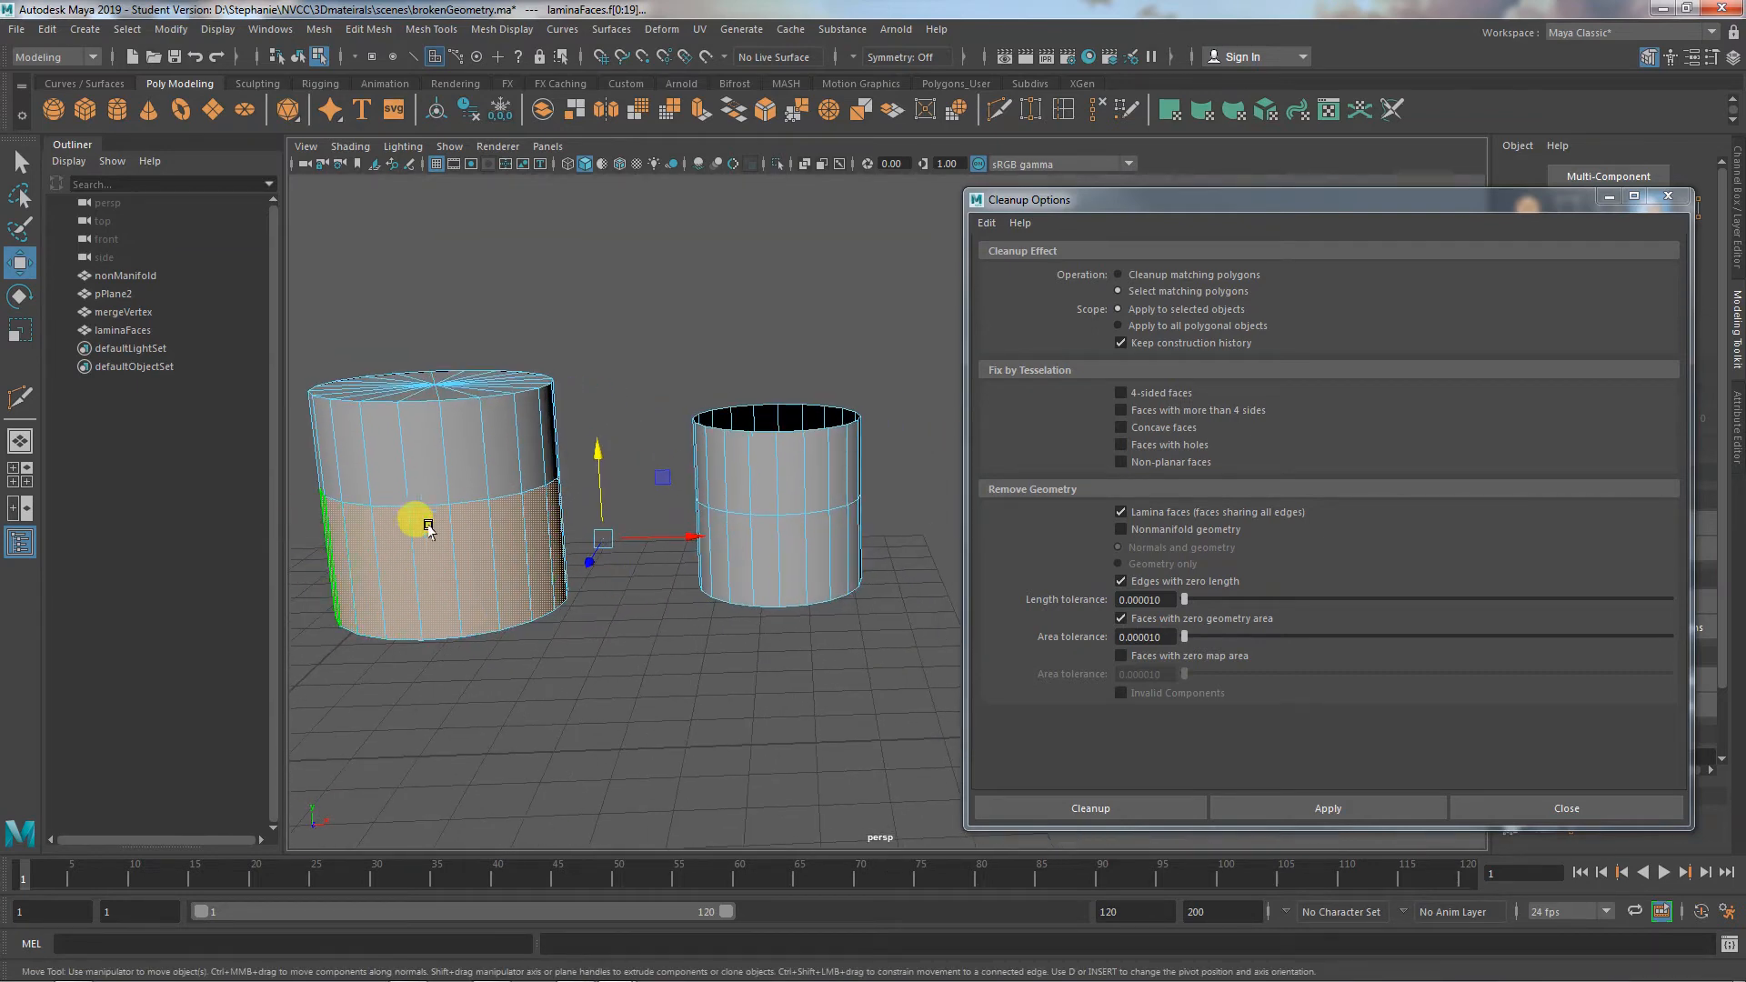
# Run the same Cleanup selection on the mergeVertex cylinder alone and frame the selected components for inspection
pyautogui.click(809, 557)
pyautogui.moveTo(809, 558); pyautogui.dragTo(858, 426, button='right')
pyautogui.keyDown('alt'); pyautogui.moveTo(796, 536); pyautogui.dragTo(733, 593, button='middle'); pyautogui.keyUp('alt')
pyautogui.click(1296, 805)
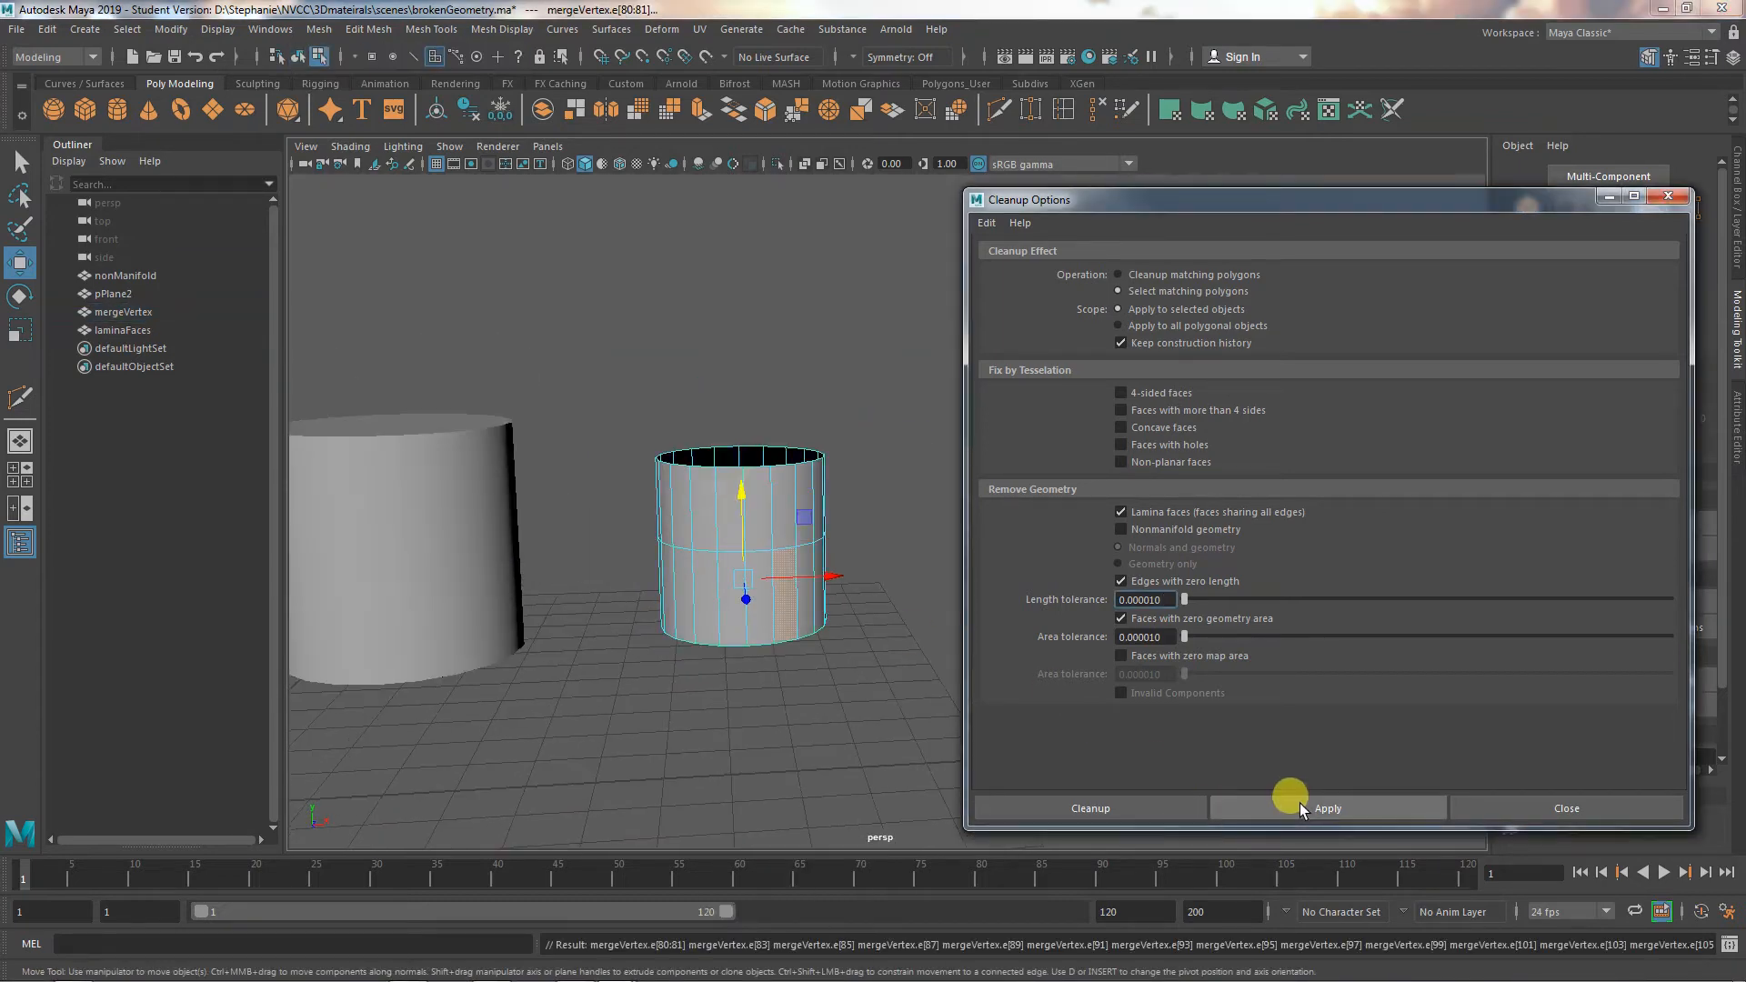
pyautogui.keyDown('alt'); pyautogui.moveTo(678, 738); pyautogui.dragTo(804, 634); pyautogui.keyUp('alt')
pyautogui.press('f')
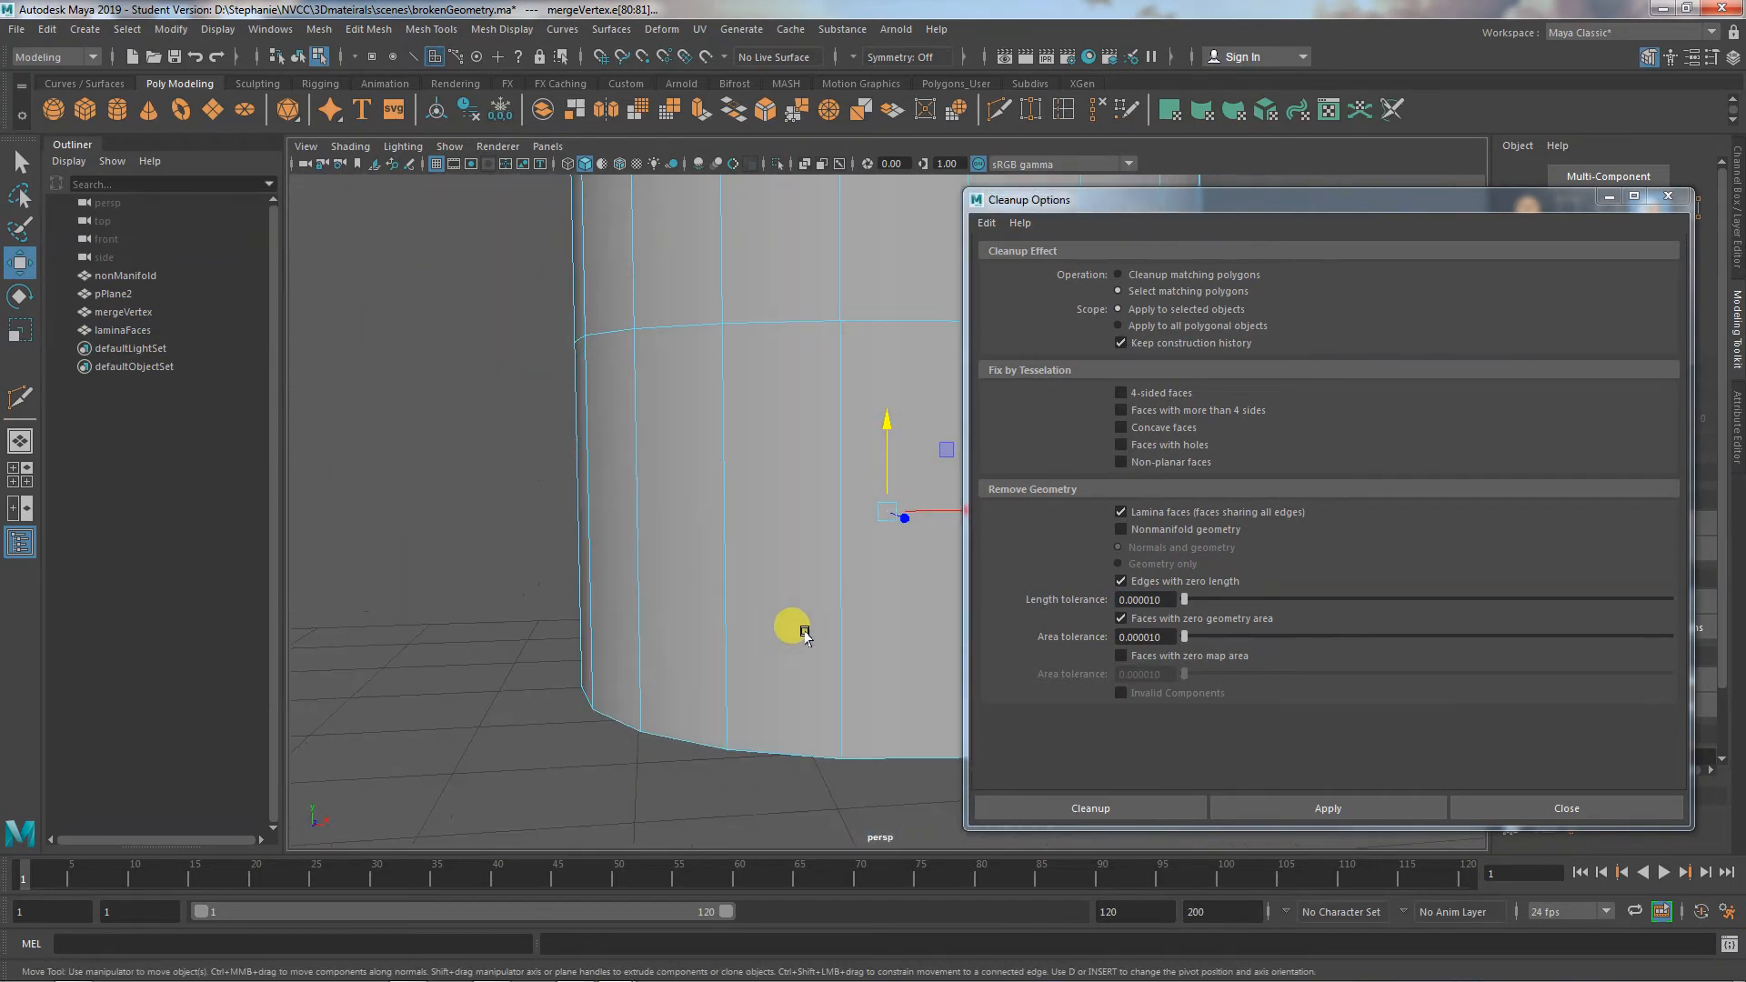
pyautogui.keyDown('alt'); pyautogui.moveTo(804, 634); pyautogui.dragTo(429, 709, button='right'); pyautogui.keyUp('alt')
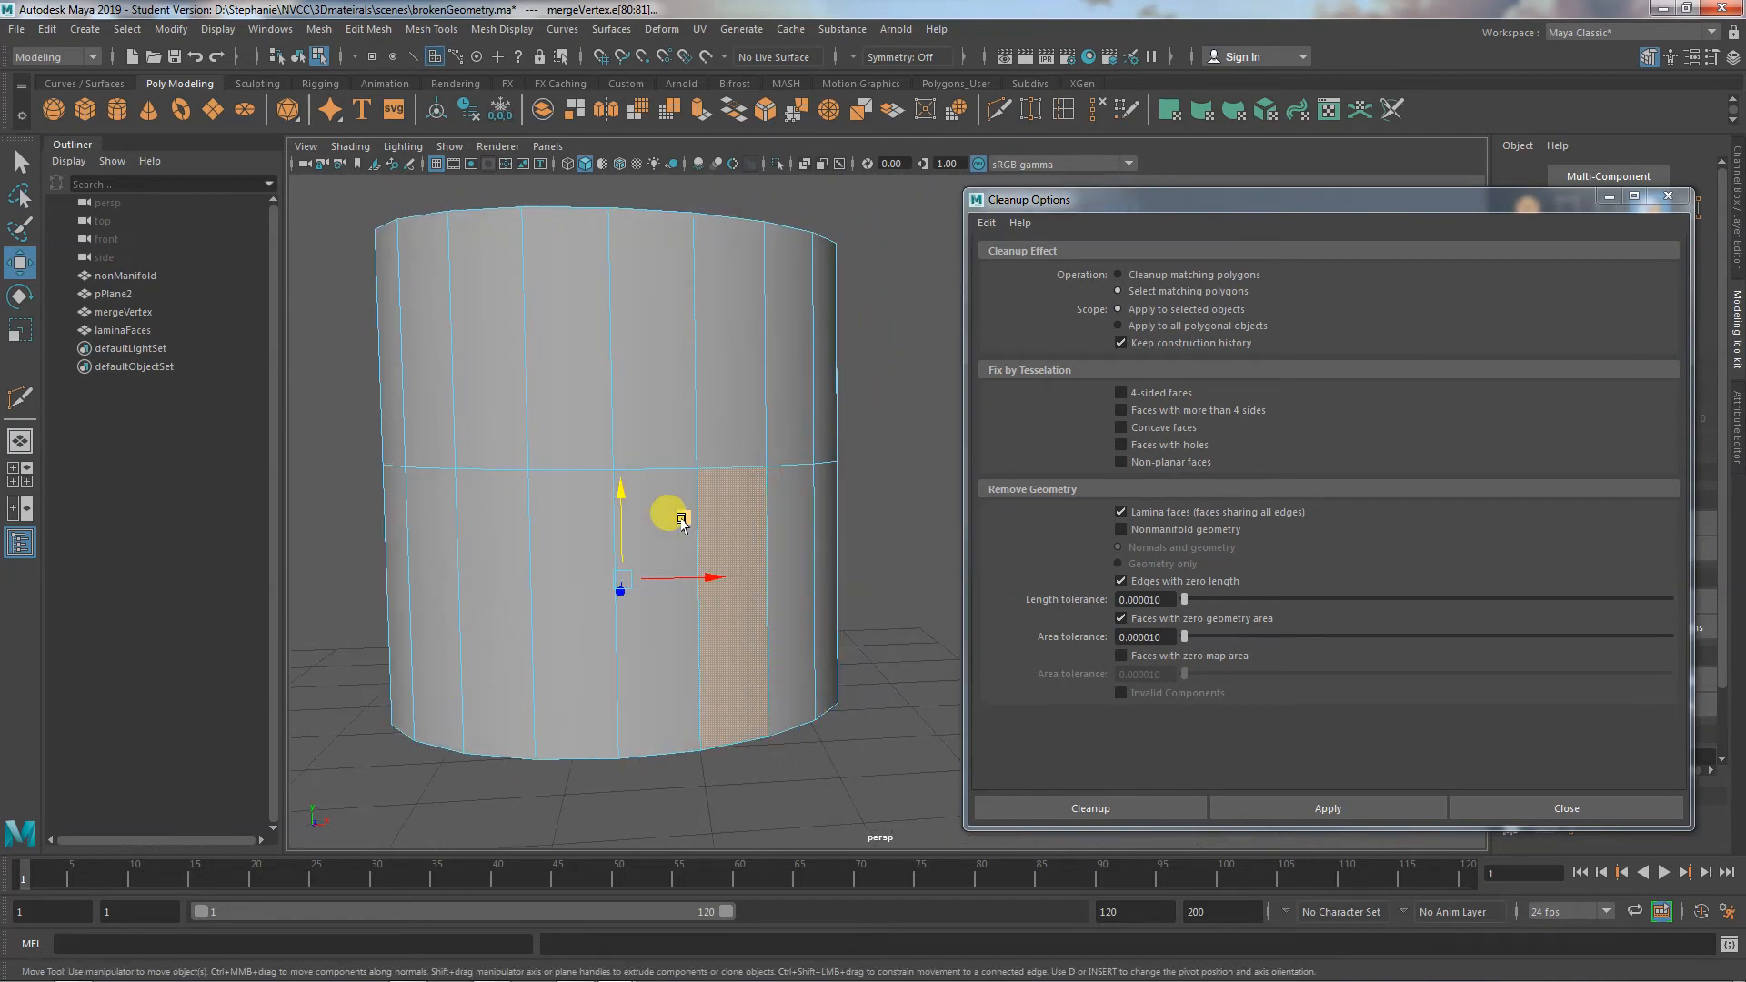
# Display the mergeVertex cylinder's vertex faces, return to object mode and compare its smooth preview with the unsmoothed mesh
pyautogui.moveTo(681, 523); pyautogui.dragTo(760, 433, button='right')
pyautogui.moveTo(628, 460); pyautogui.dragTo(546, 489, button='right')
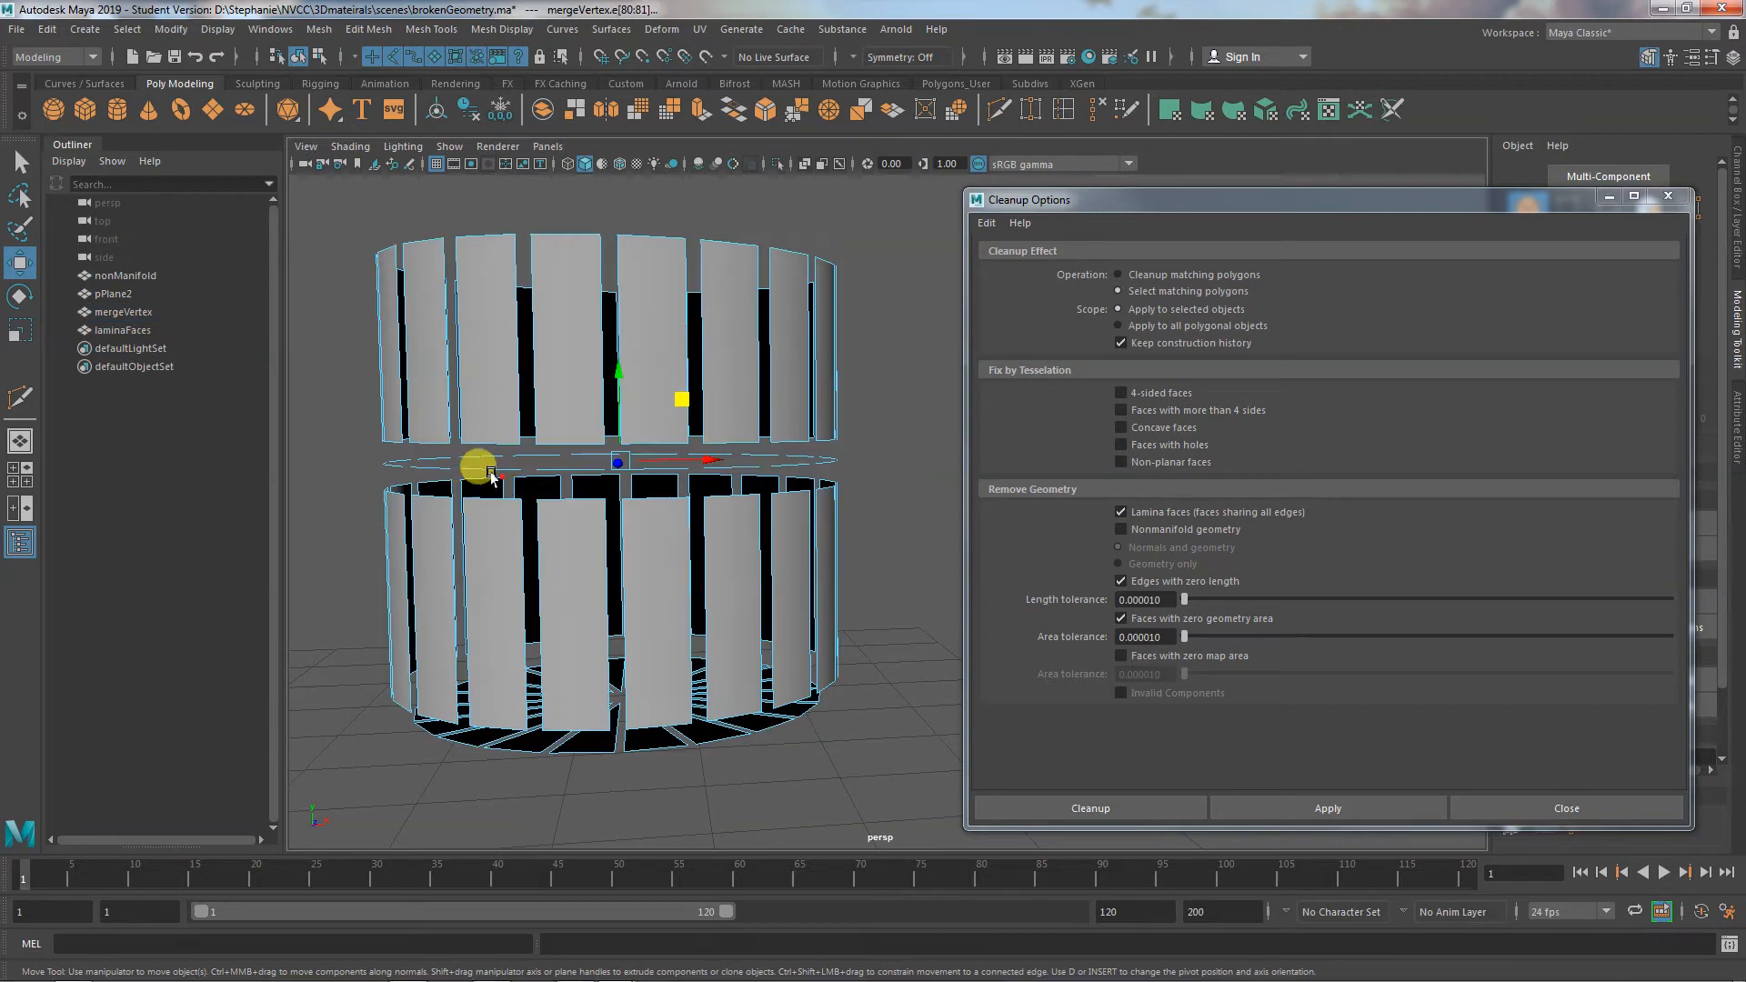
pyautogui.moveTo(585, 546); pyautogui.dragTo(686, 440, button='right')
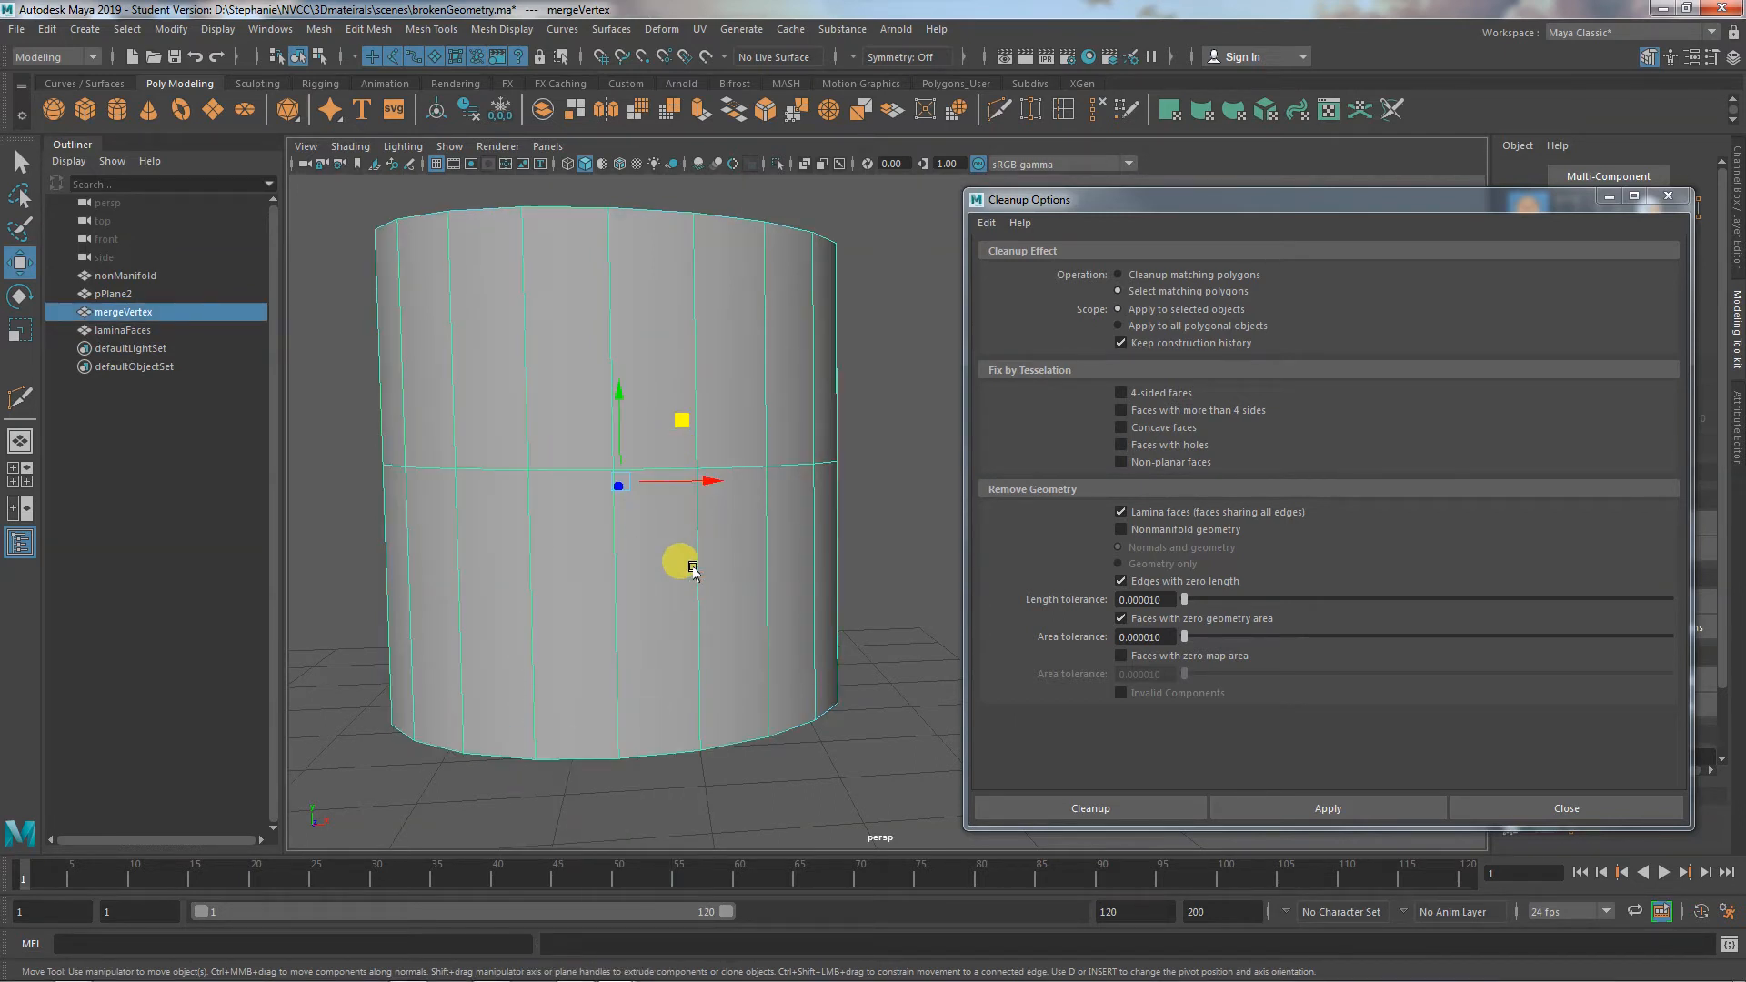
pyautogui.press('3')
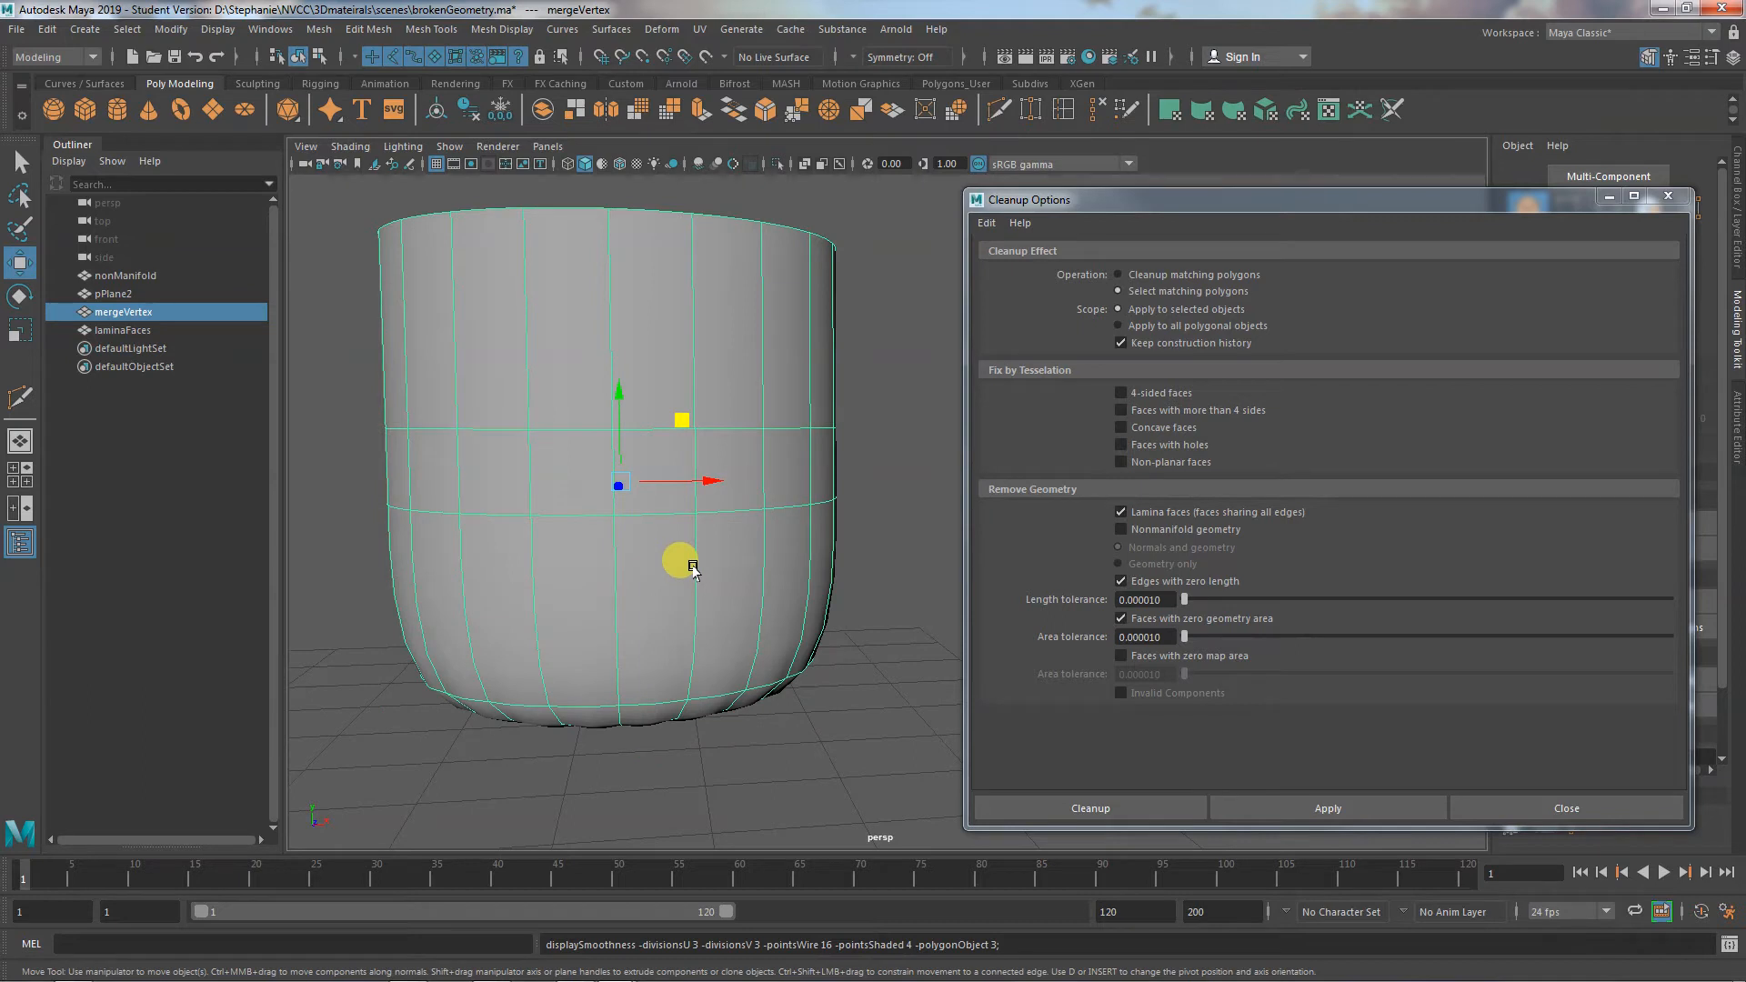
pyautogui.press('1')
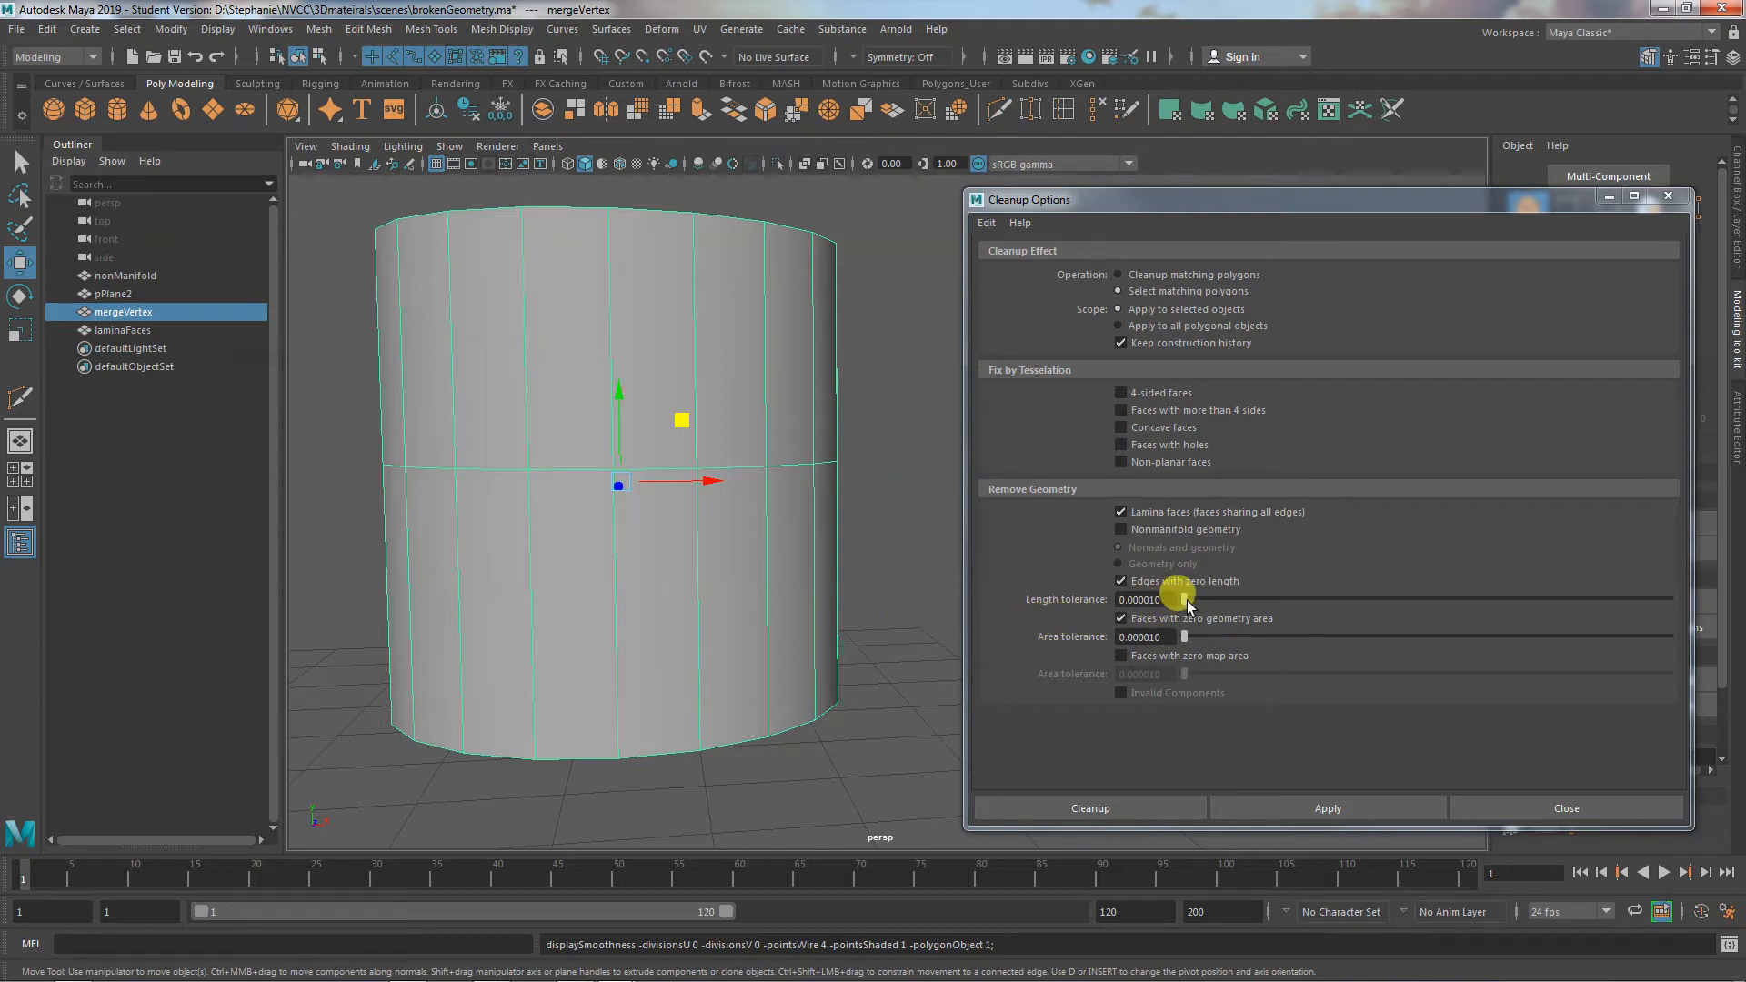
# Rerun Cleanup's selection on the mergeVertex cylinder with length tolerance 0.075047 and area tolerance 0.131332, then return to object mode
pyautogui.moveTo(1184, 599); pyautogui.dragTo(1188, 604)
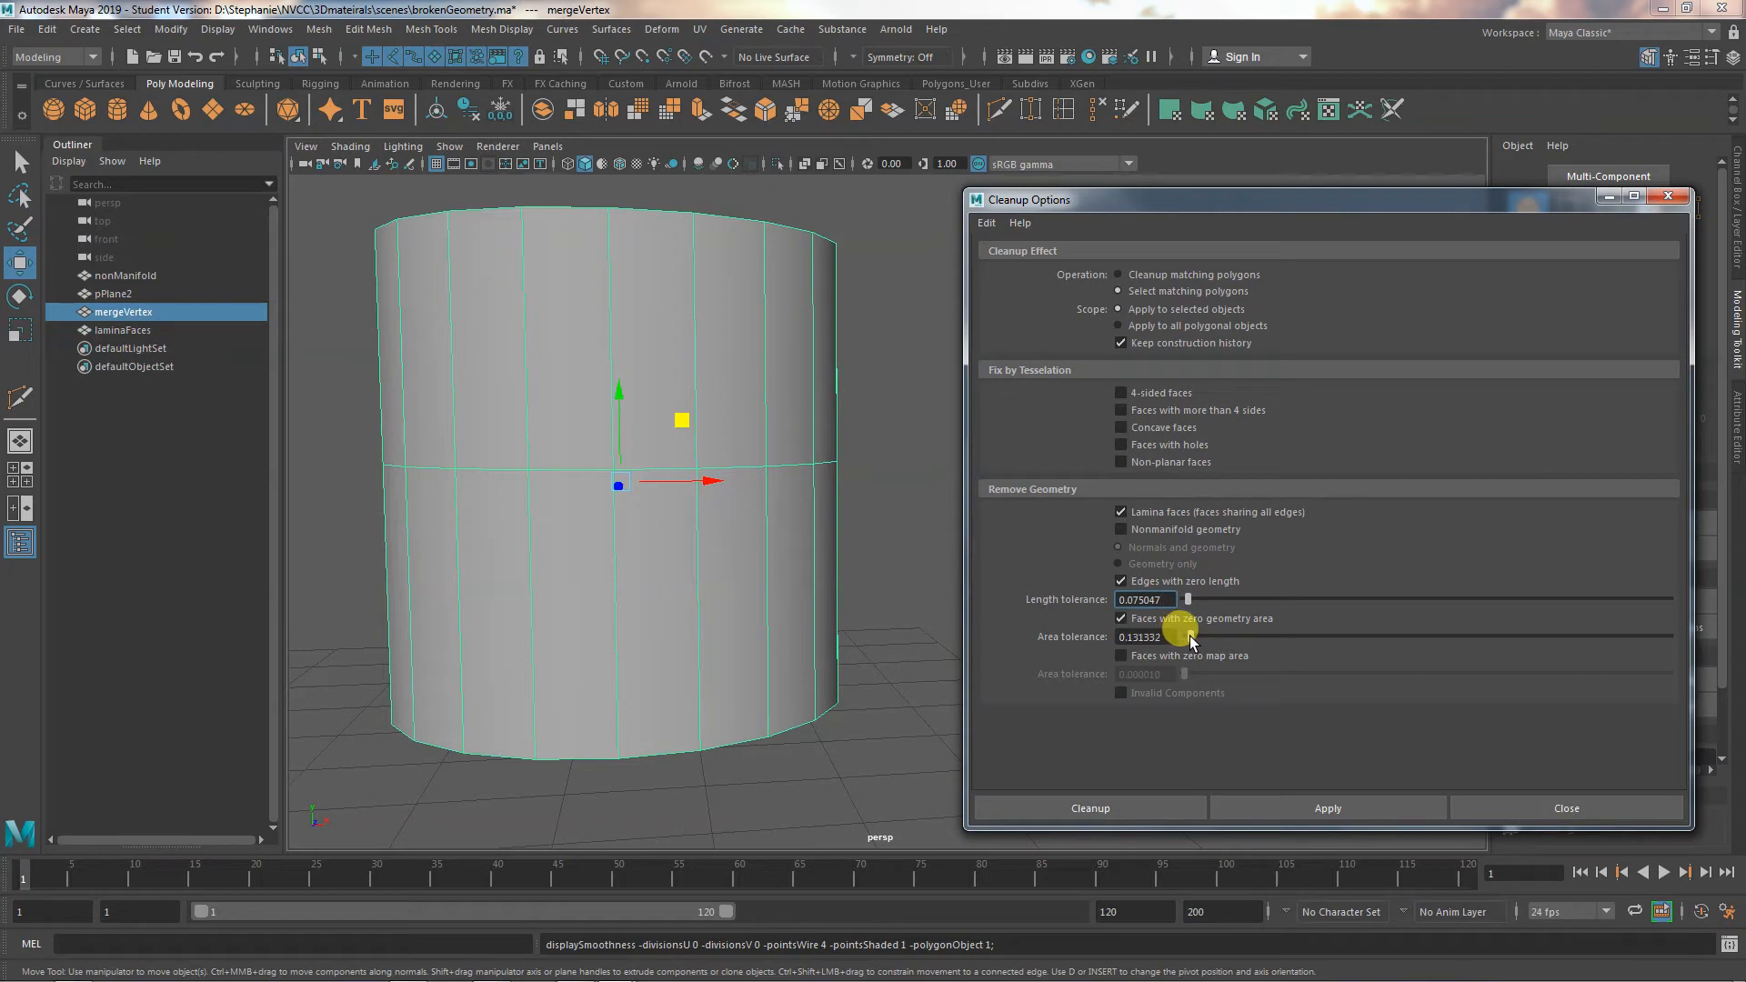
pyautogui.click(1288, 809)
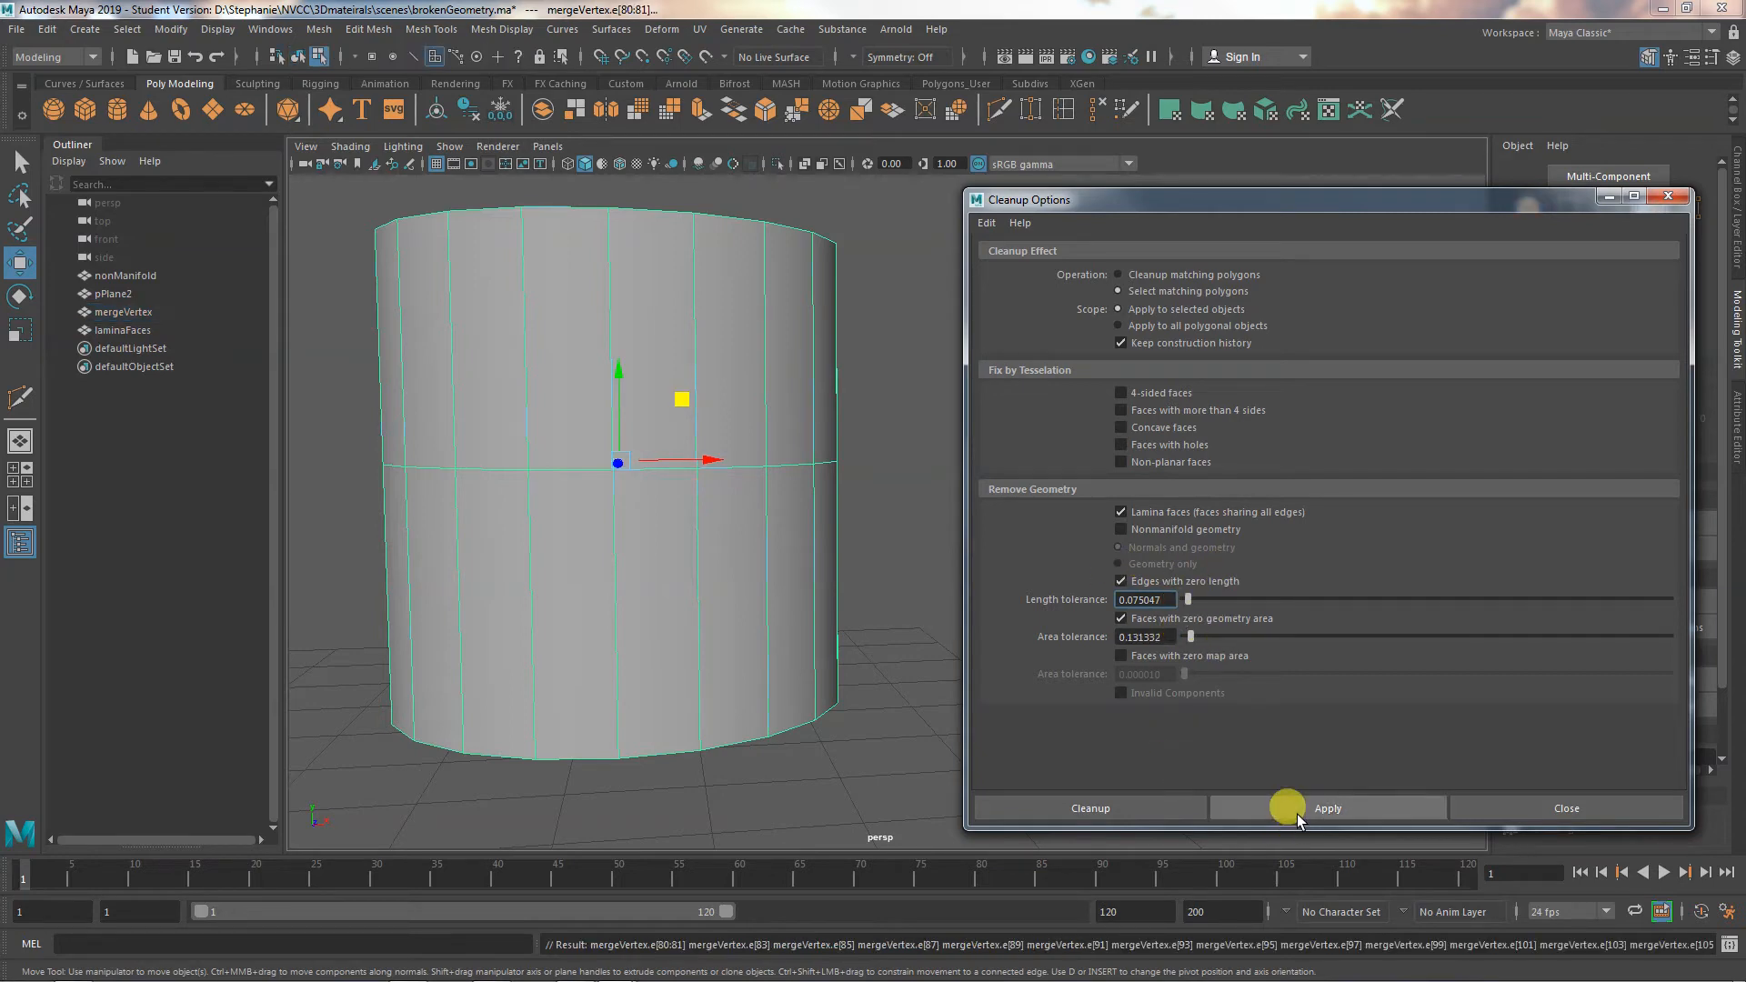
pyautogui.moveTo(806, 706)
pyautogui.keyDown('alt'); pyautogui.mouseDown()
pyautogui.moveTo(846, 799)
pyautogui.moveTo(862, 799)
pyautogui.moveTo(700, 660)
pyautogui.moveTo(630, 660)
pyautogui.moveTo(1054, 691)
pyautogui.moveTo(802, 692)
pyautogui.mouseUp(); pyautogui.keyUp('alt')
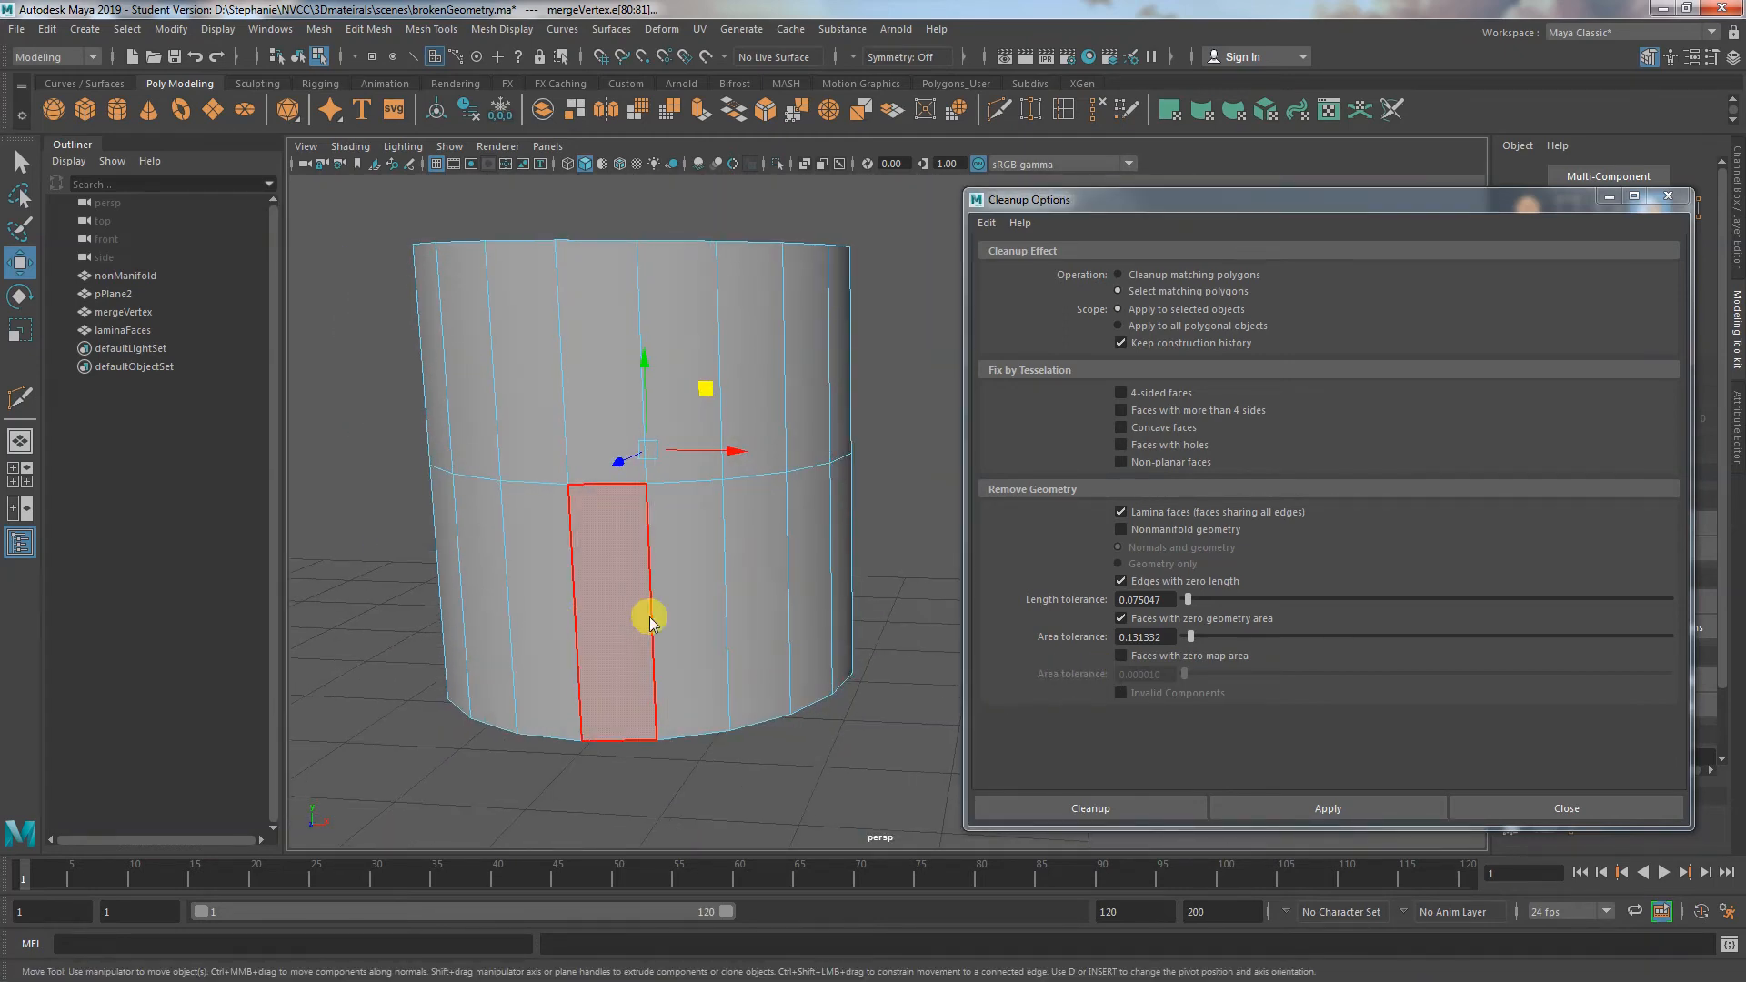
pyautogui.moveTo(649, 614); pyautogui.dragTo(746, 513, button='right')
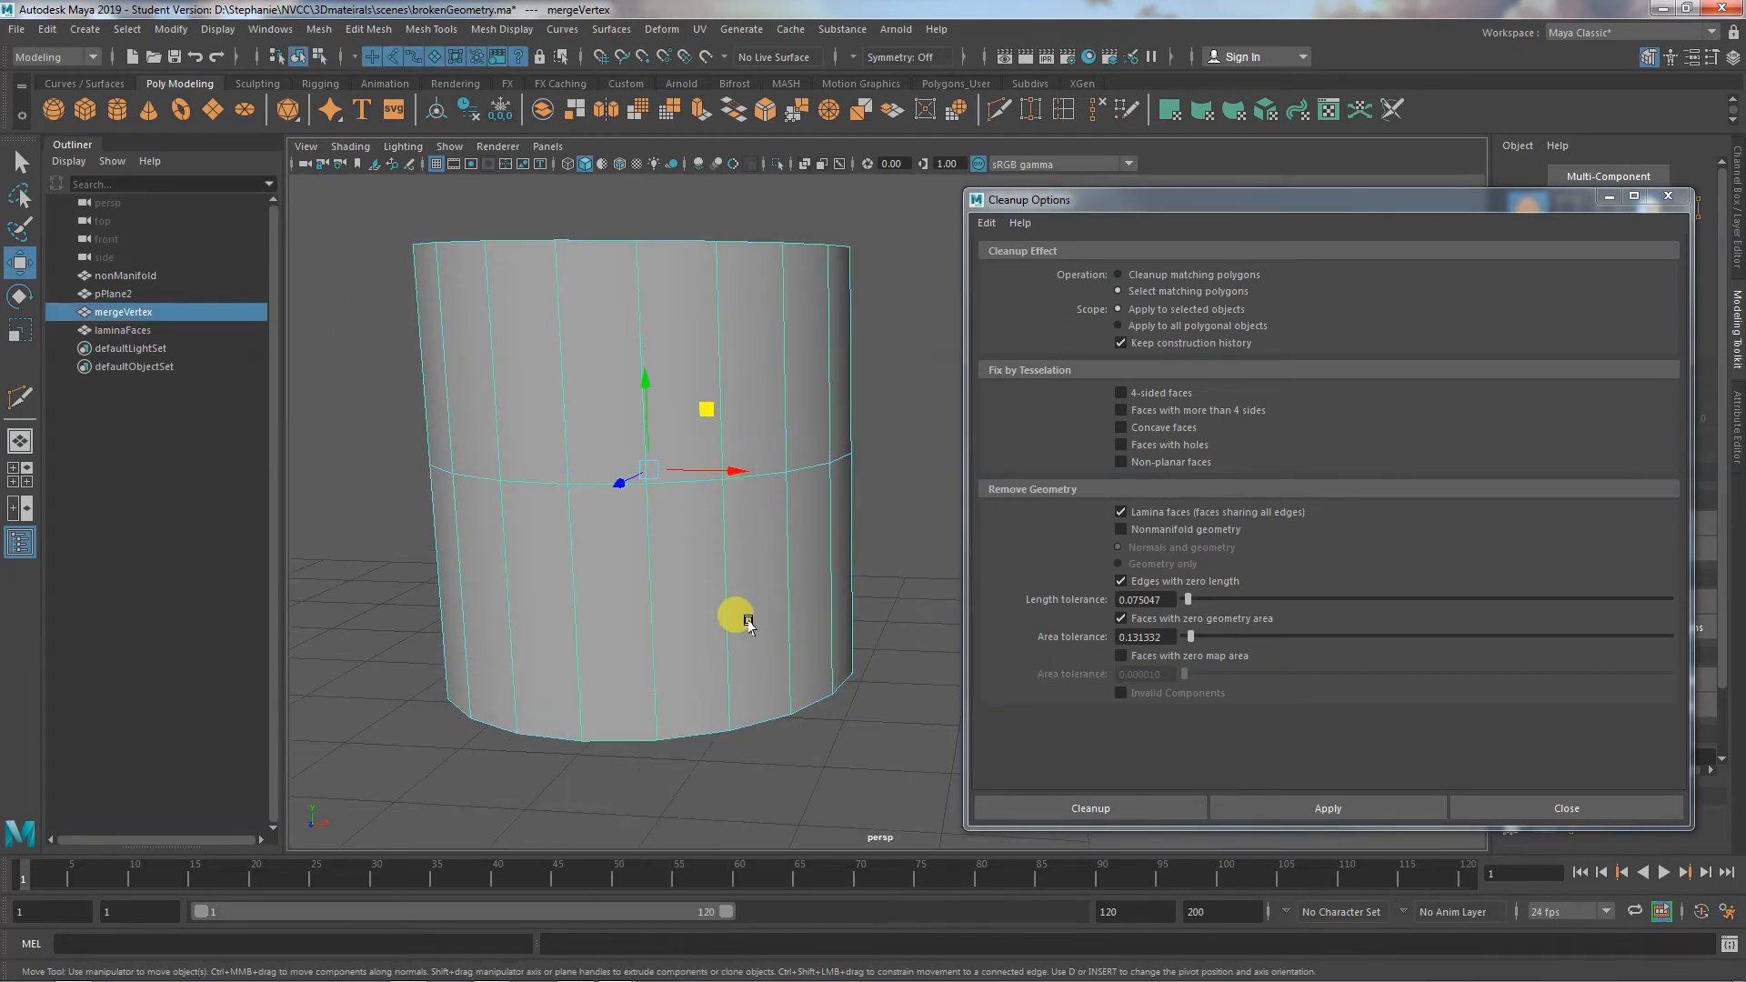
pyautogui.click(1177, 542)
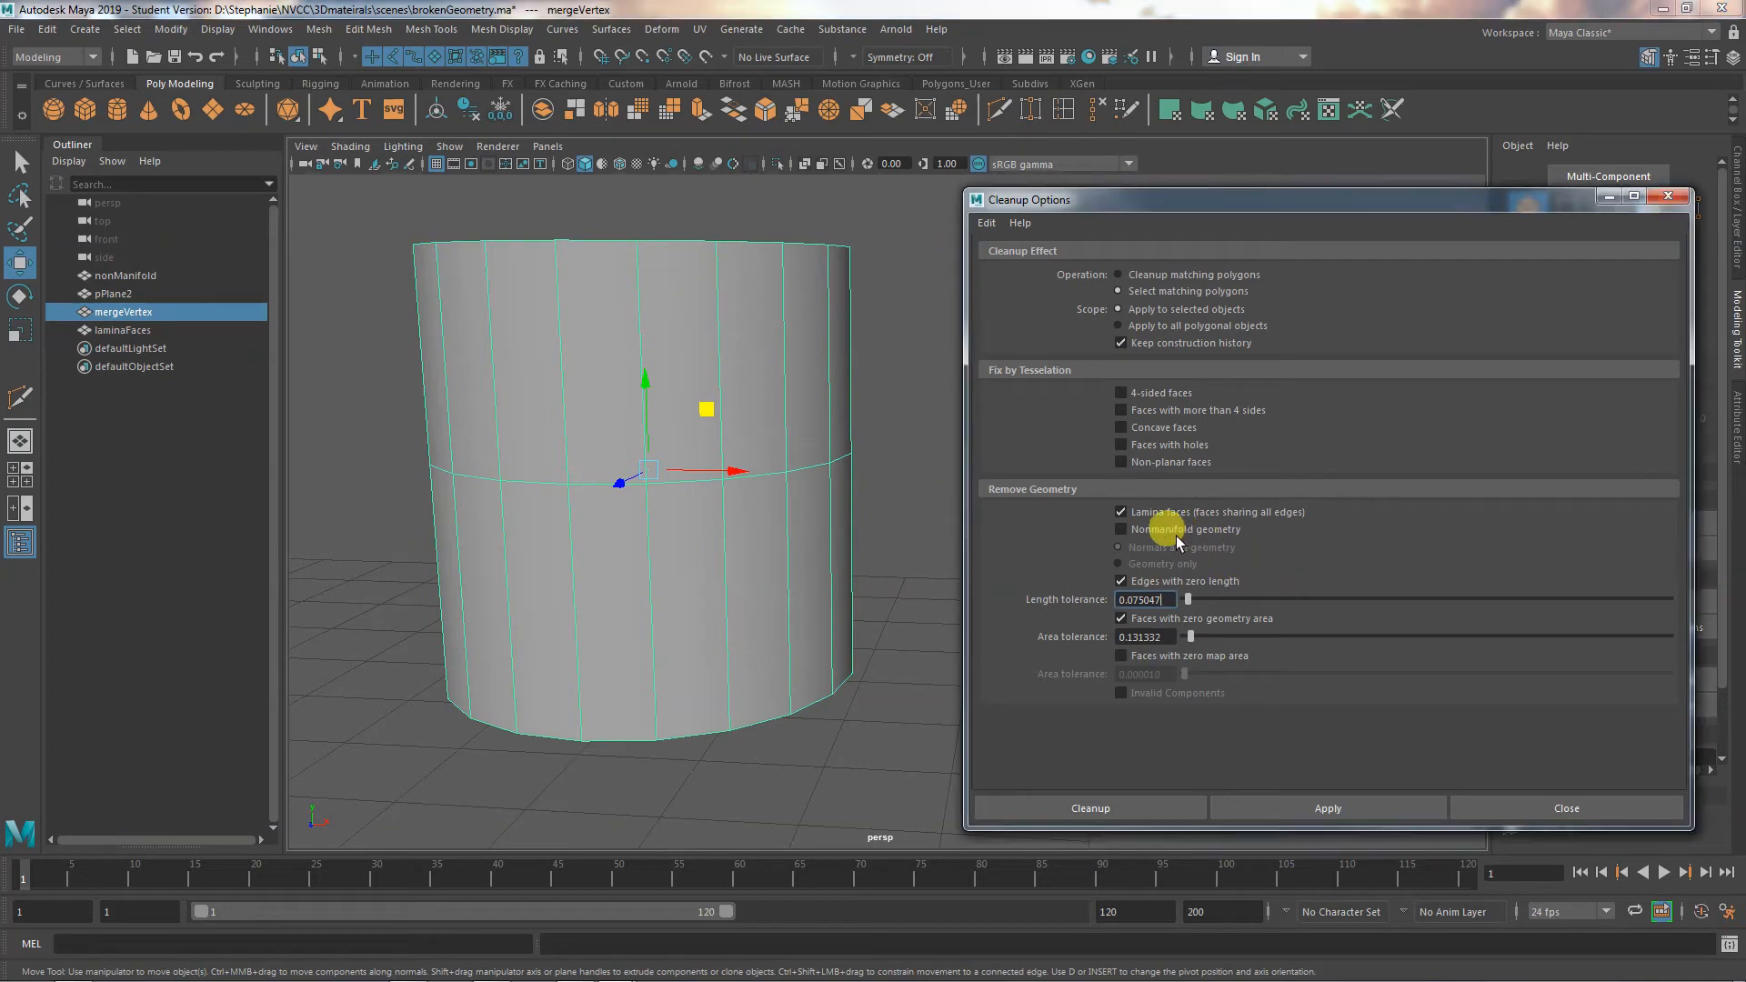
# Rerun Cleanup's selection on the mergeVertex cylinder with nonmanifold geometry included, inspect the selected components and return to object mode
pyautogui.click(1318, 808)
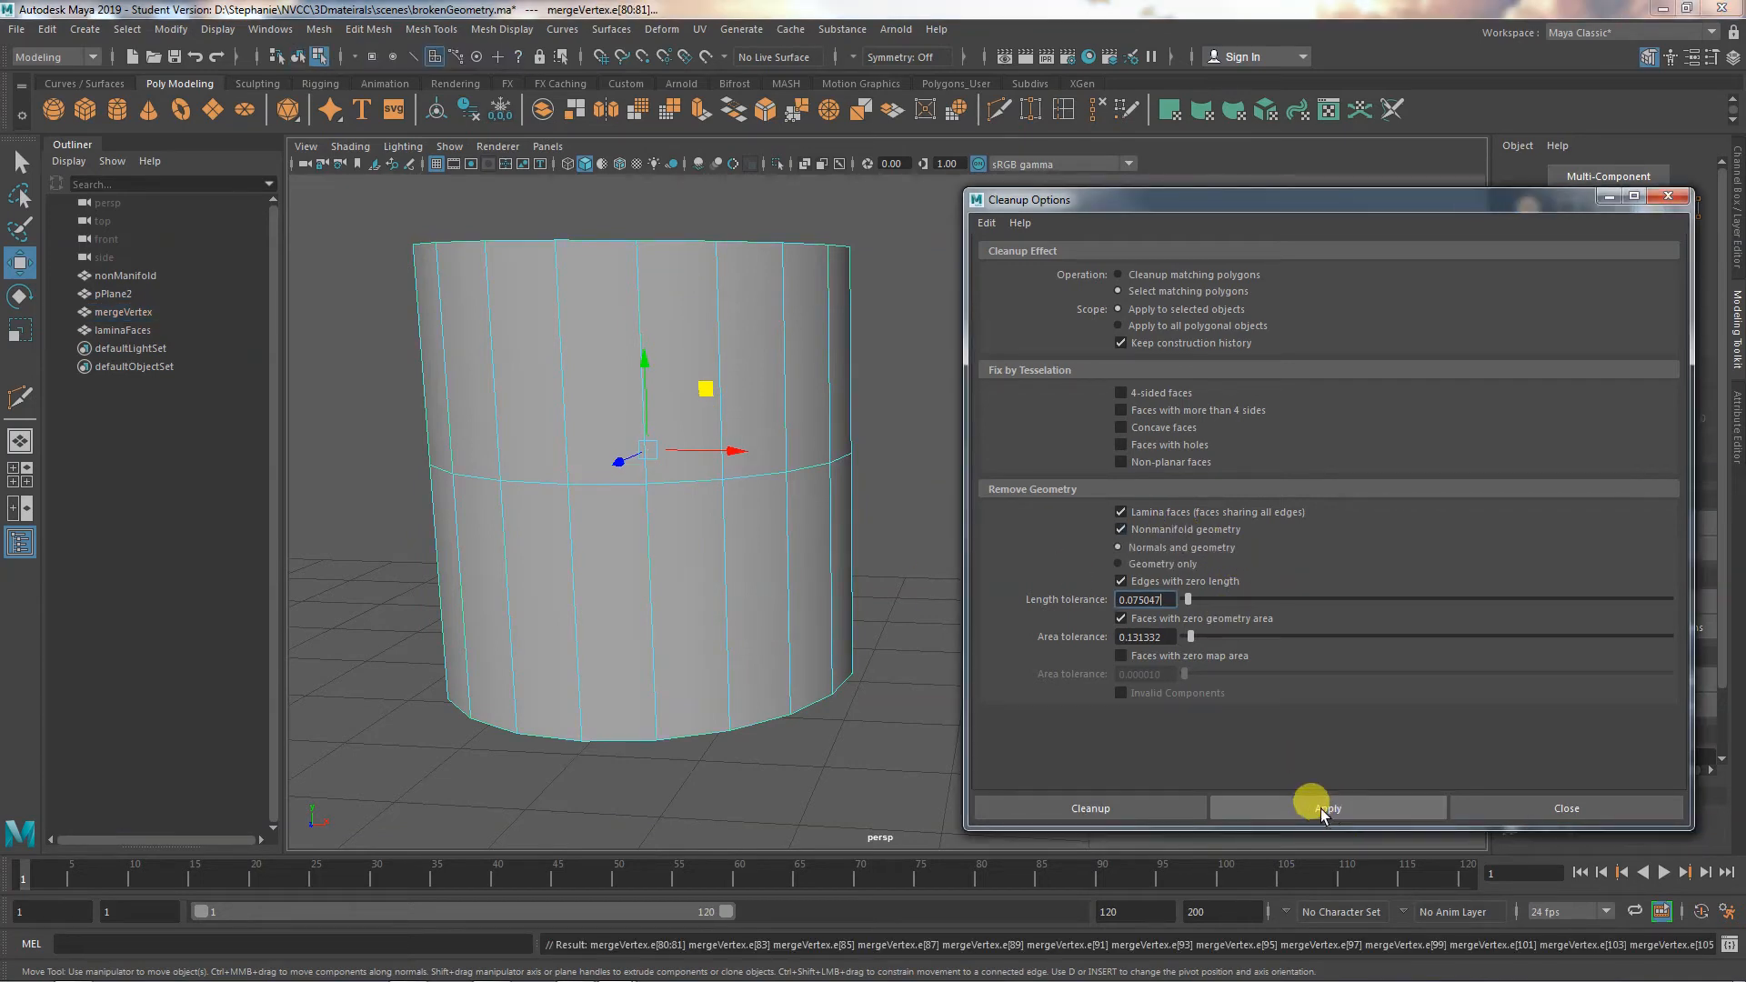
pyautogui.keyDown('alt'); pyautogui.moveTo(909, 728); pyautogui.dragTo(789, 626); pyautogui.keyUp('alt')
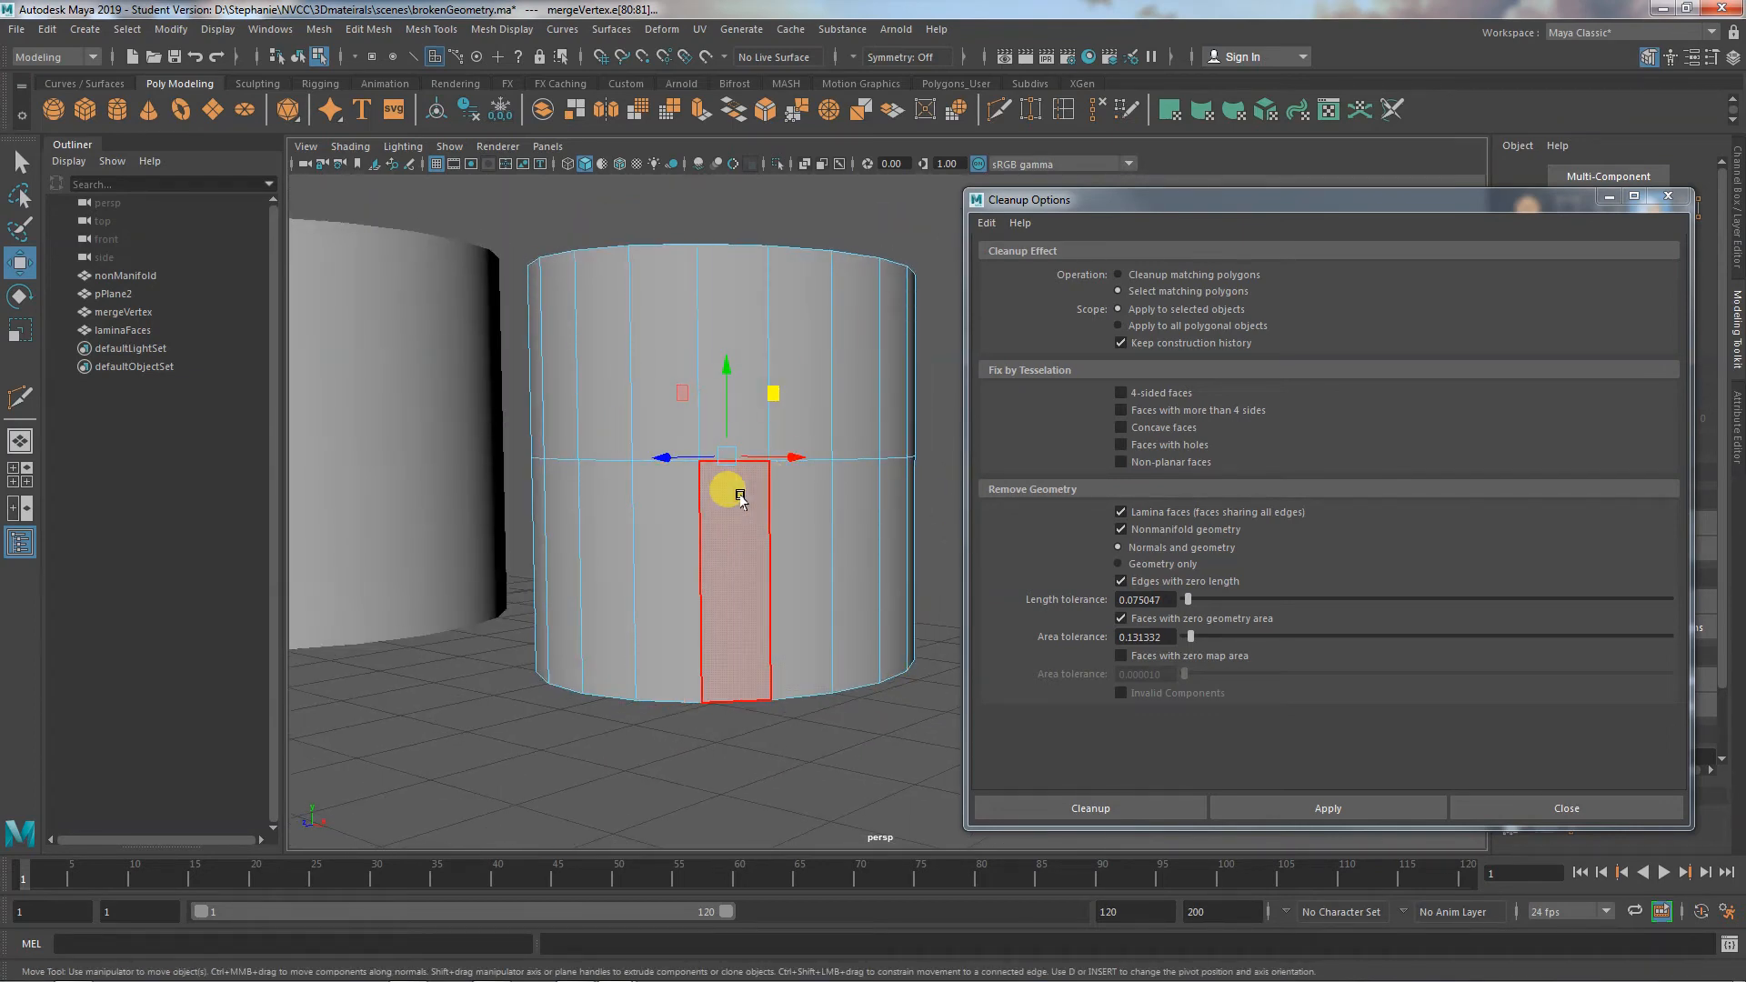
pyautogui.moveTo(735, 493); pyautogui.dragTo(807, 441, button='right')
pyautogui.keyDown('alt'); pyautogui.moveTo(792, 582); pyautogui.dragTo(1133, 568); pyautogui.keyUp('alt')
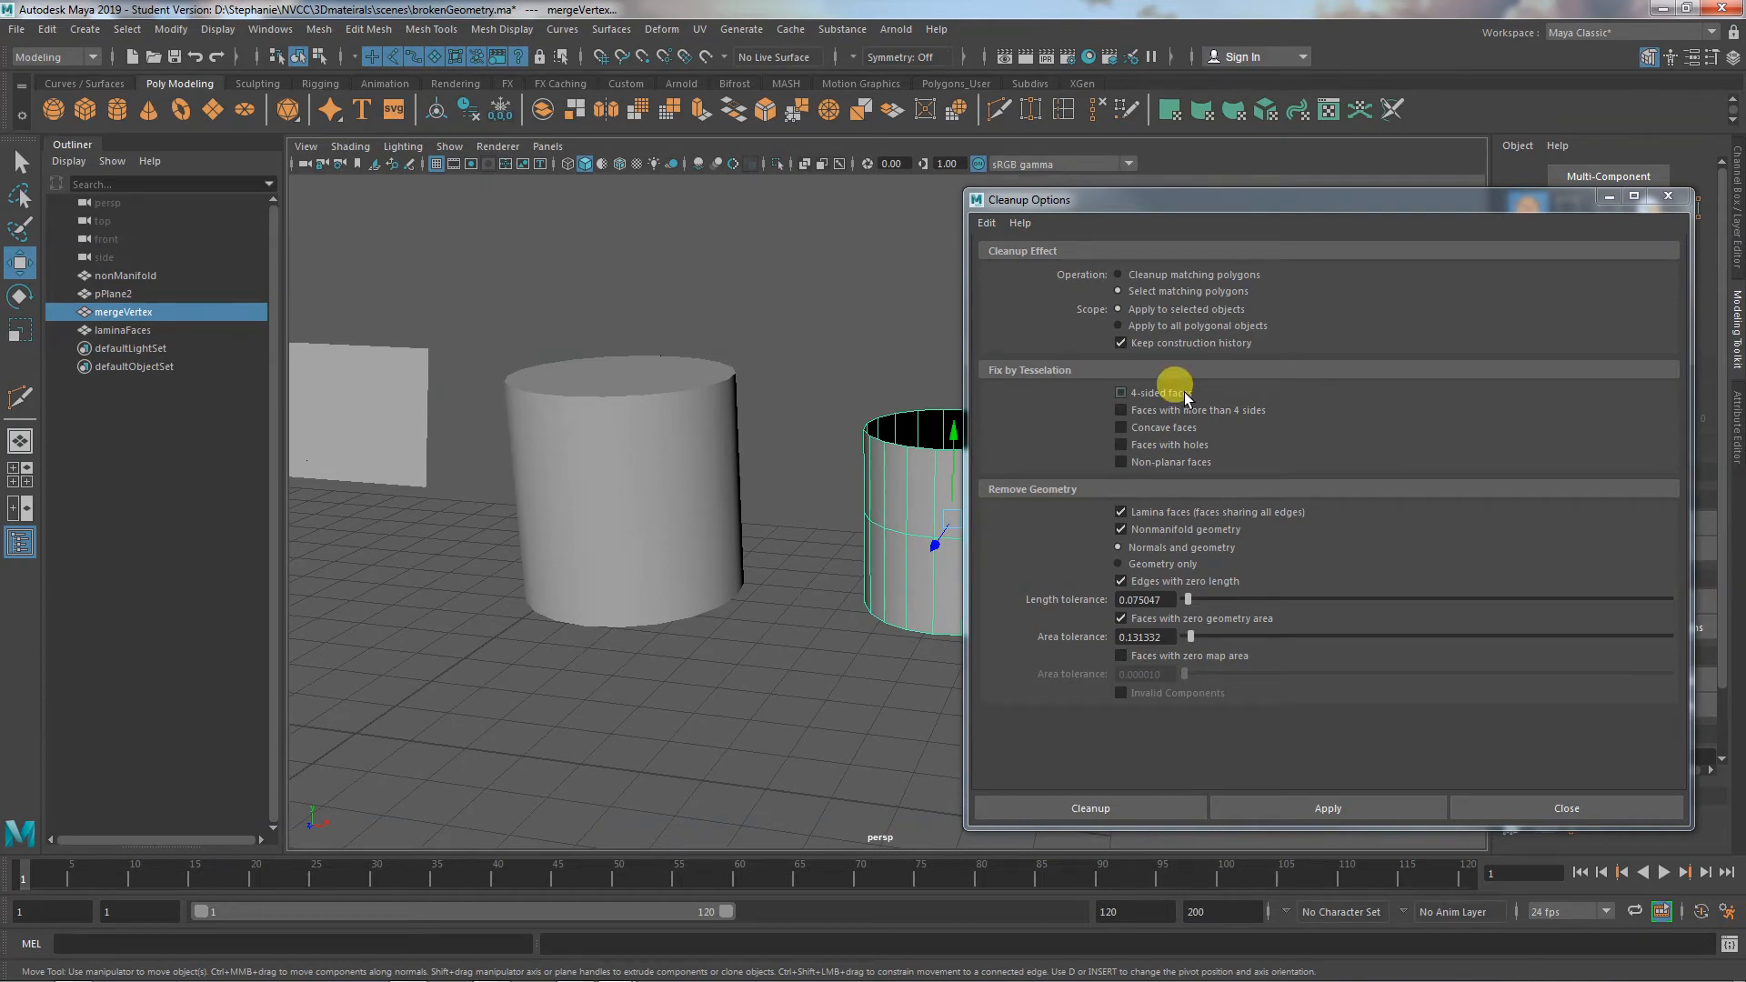
# Reset the Cleanup options to their defaults, then select pPlane2 and raise it slightly along its vertical axis
pyautogui.click(986, 223)
pyautogui.click(993, 256)
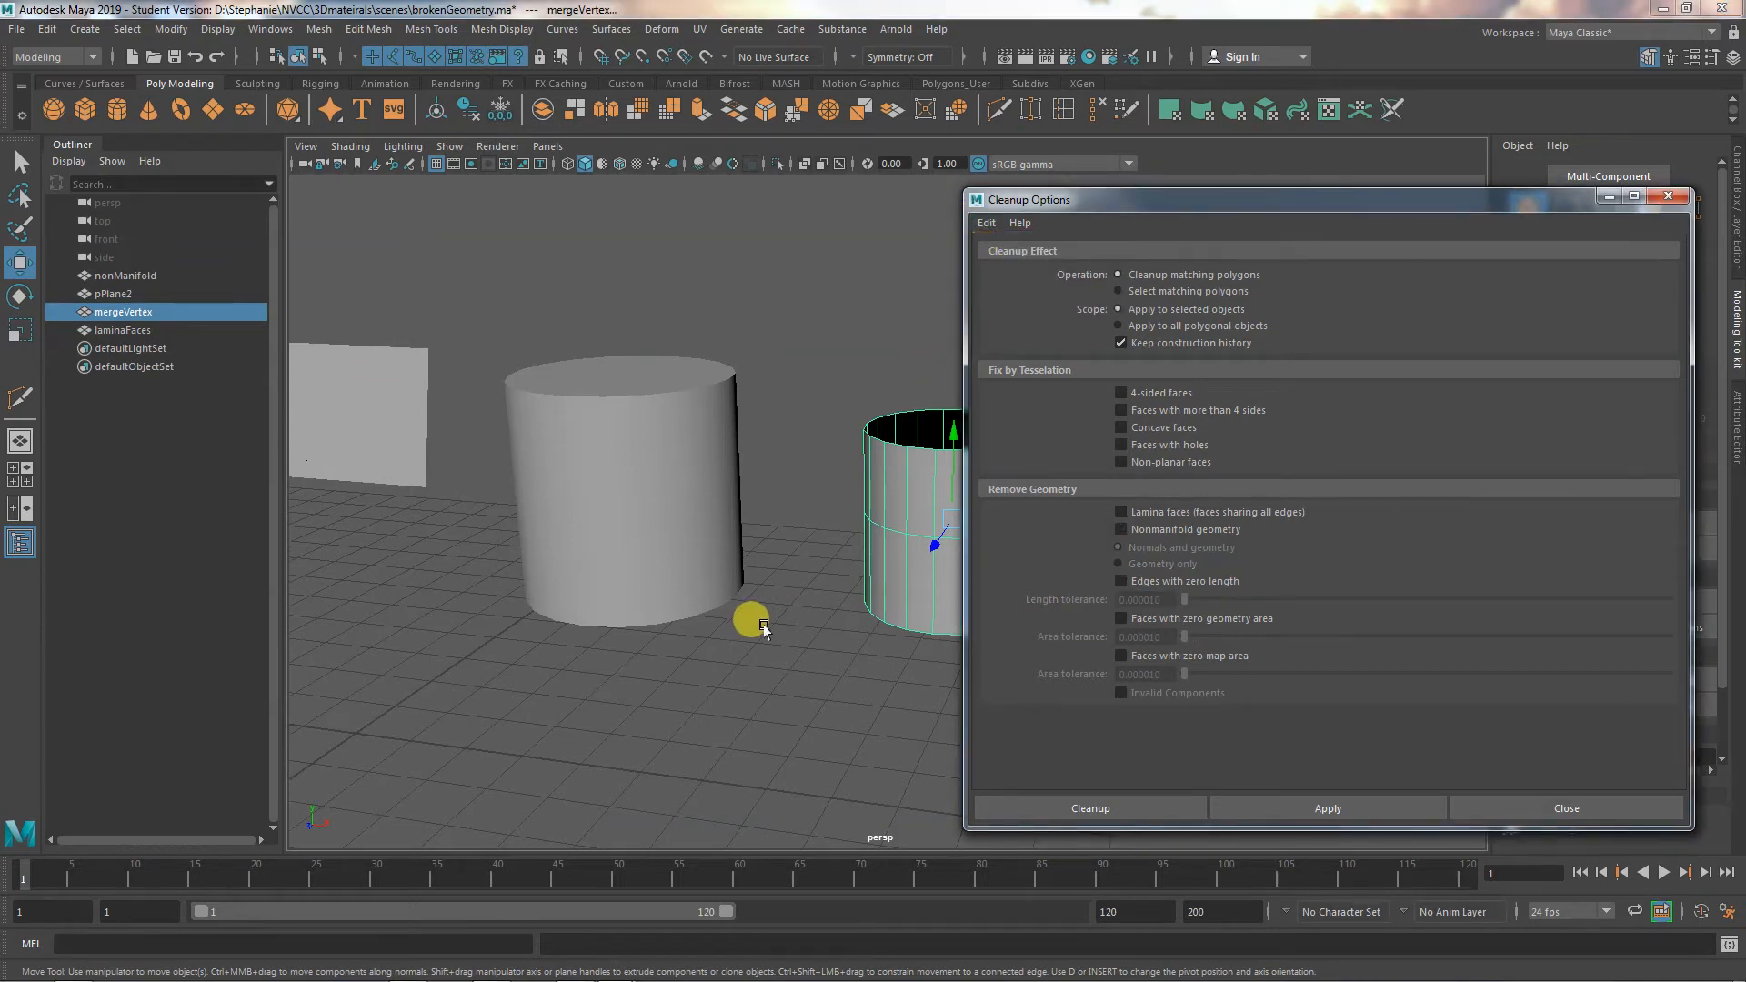
pyautogui.keyDown('alt'); pyautogui.moveTo(665, 657); pyautogui.dragTo(825, 605); pyautogui.keyUp('alt')
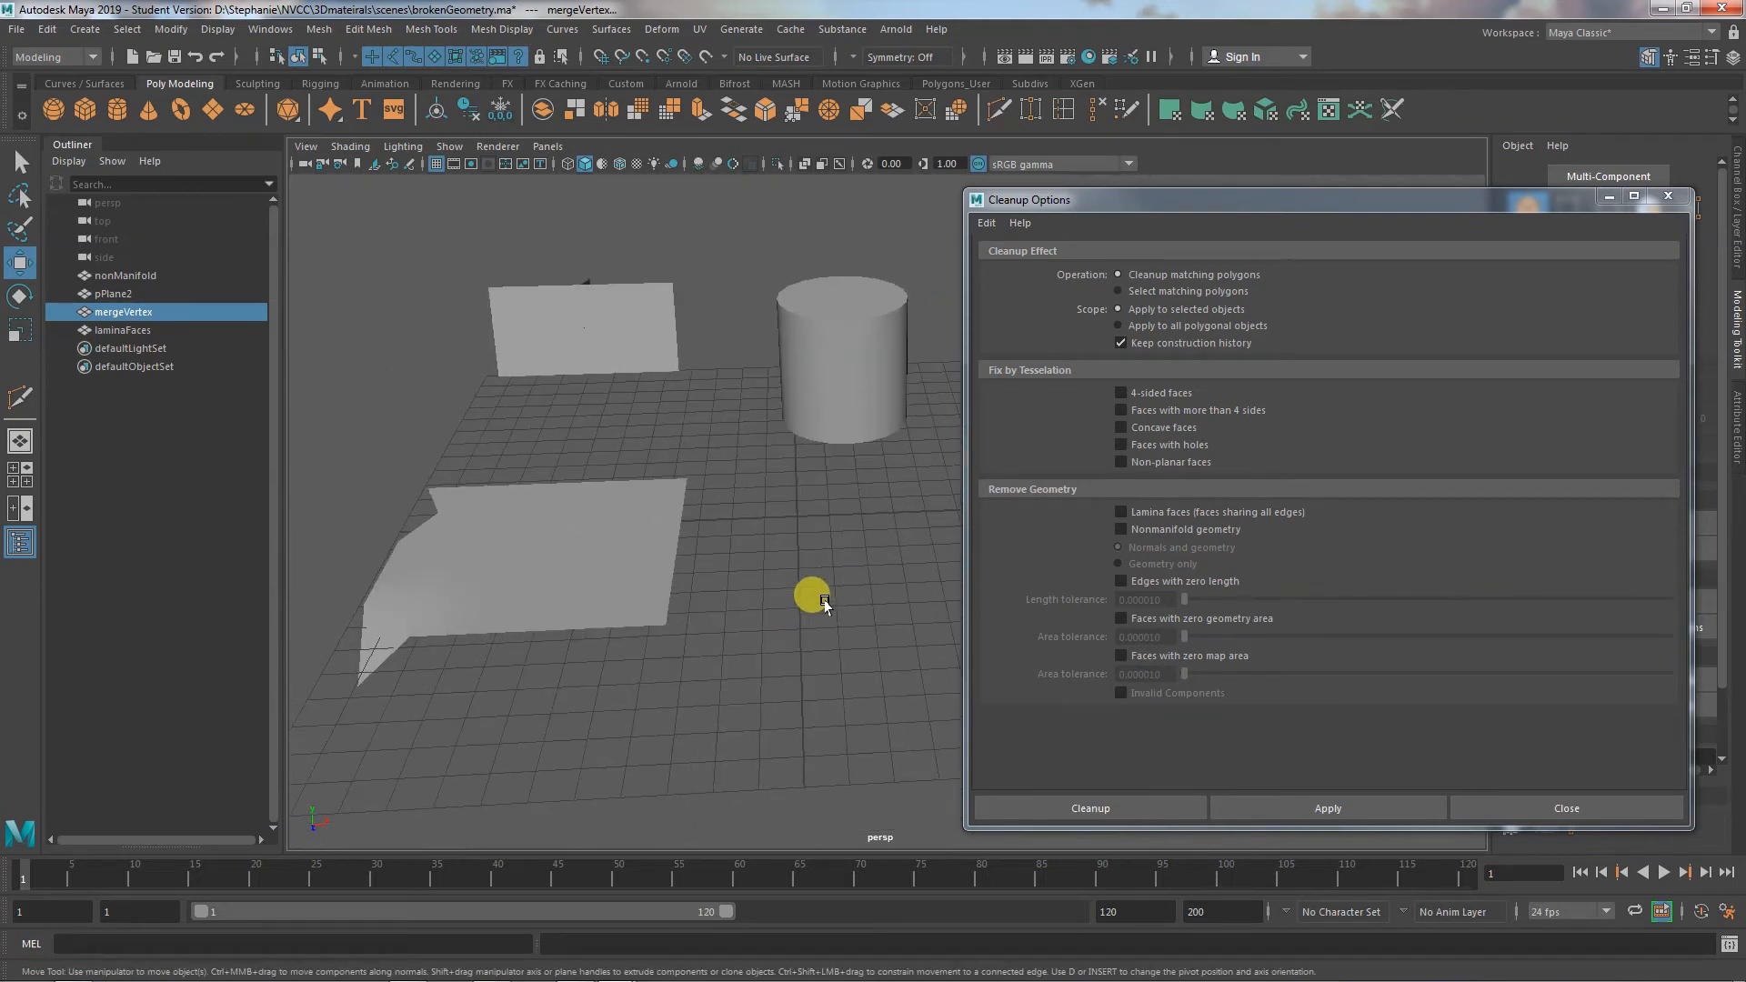
pyautogui.keyDown('alt'); pyautogui.moveTo(845, 600); pyautogui.dragTo(889, 589, button='middle'); pyautogui.keyUp('alt')
pyautogui.click(641, 572)
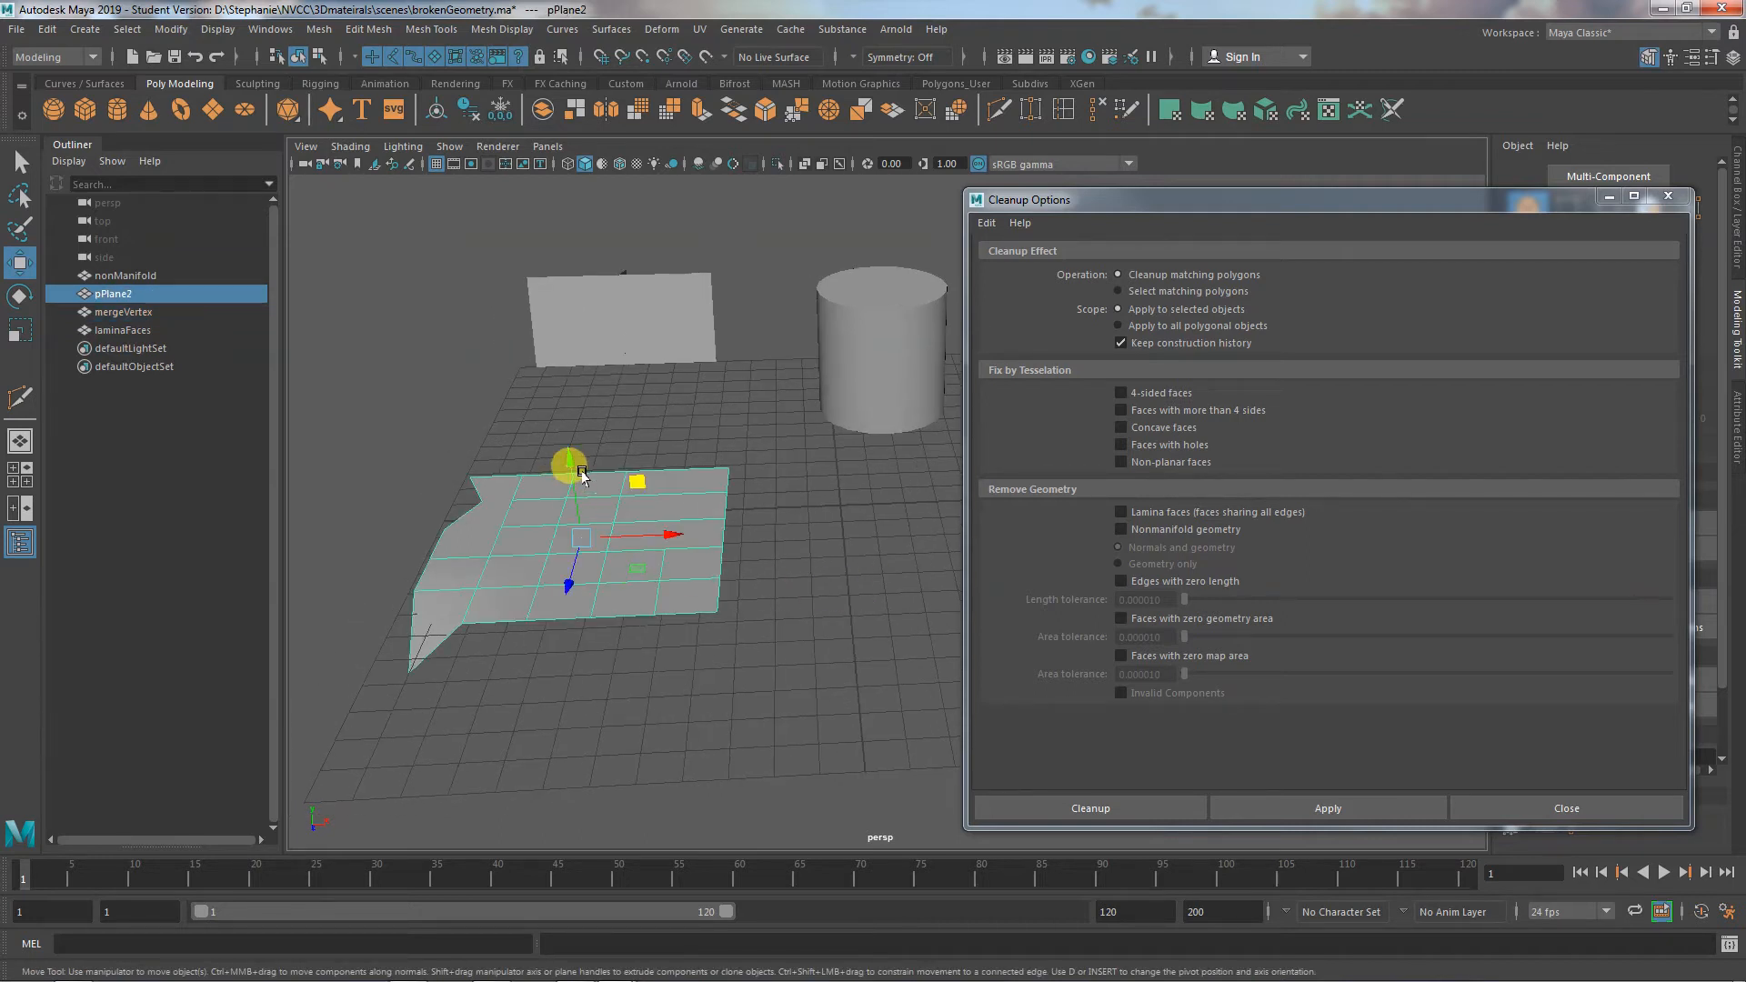
pyautogui.moveTo(567, 461); pyautogui.dragTo(554, 410)
pyautogui.keyDown('alt'); pyautogui.moveTo(682, 628); pyautogui.dragTo(781, 663); pyautogui.keyUp('alt')
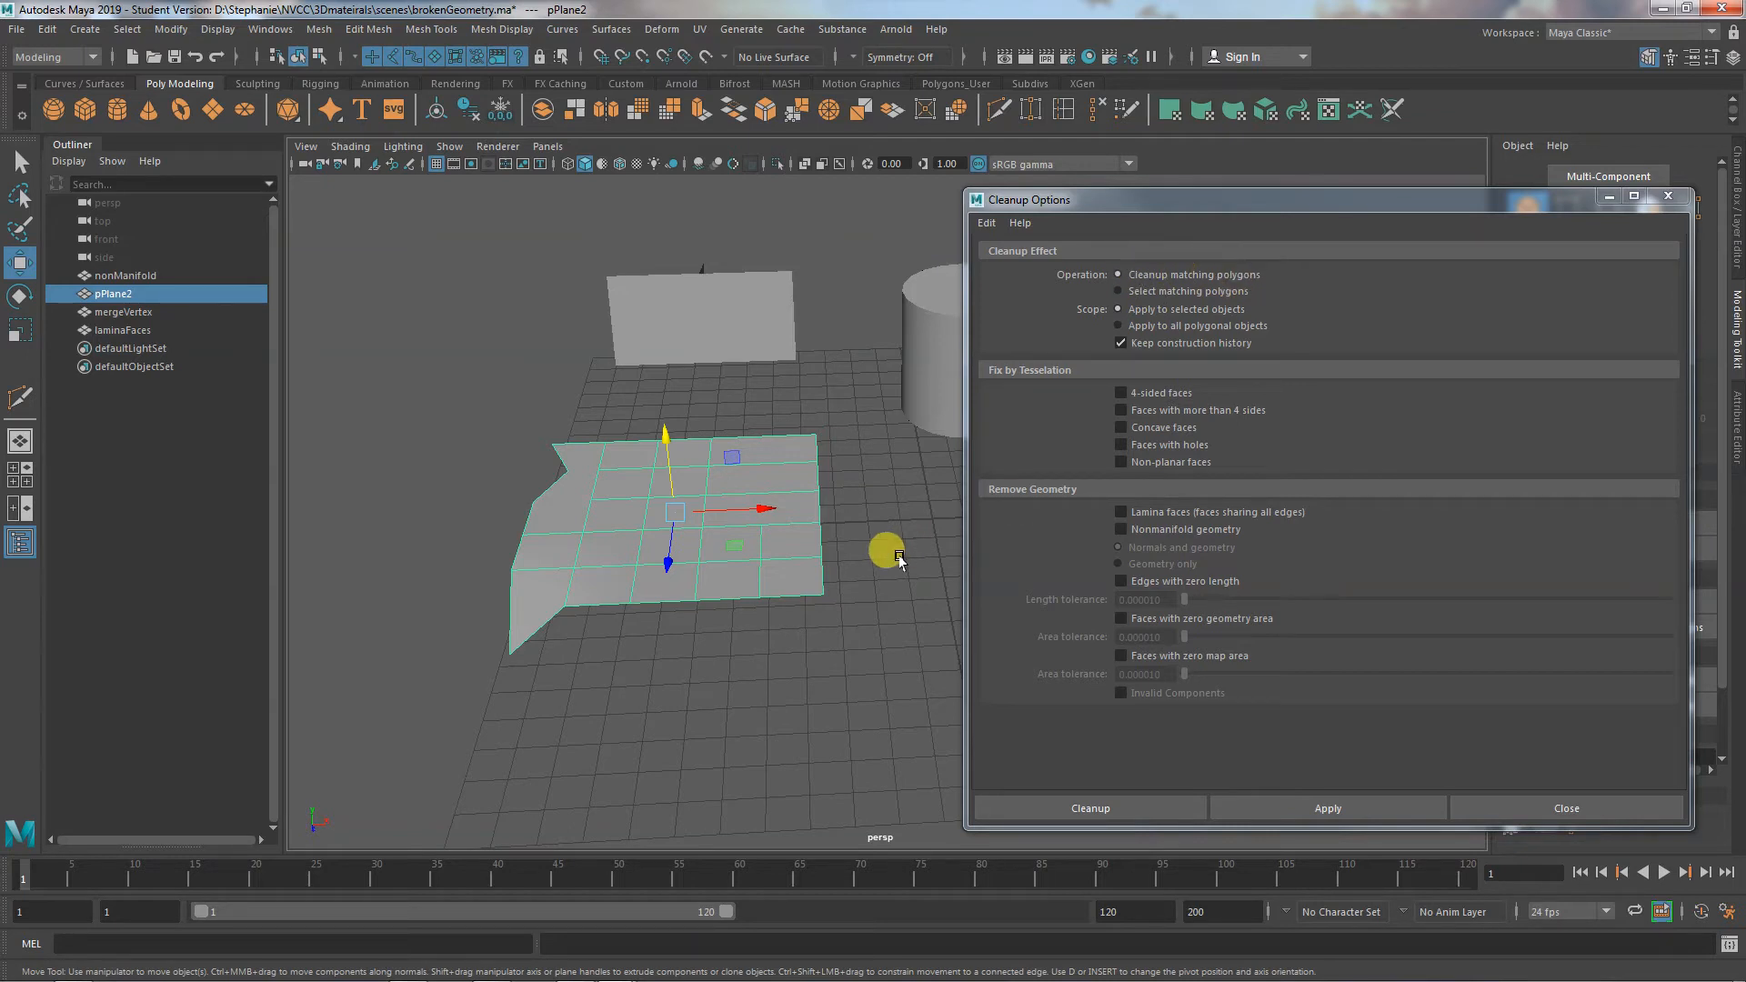
# Undo the Cleanup of non-planar faces on pPlane2 and turn off the Non-planar faces option
pyautogui.hotkey('ctrl', 'z')
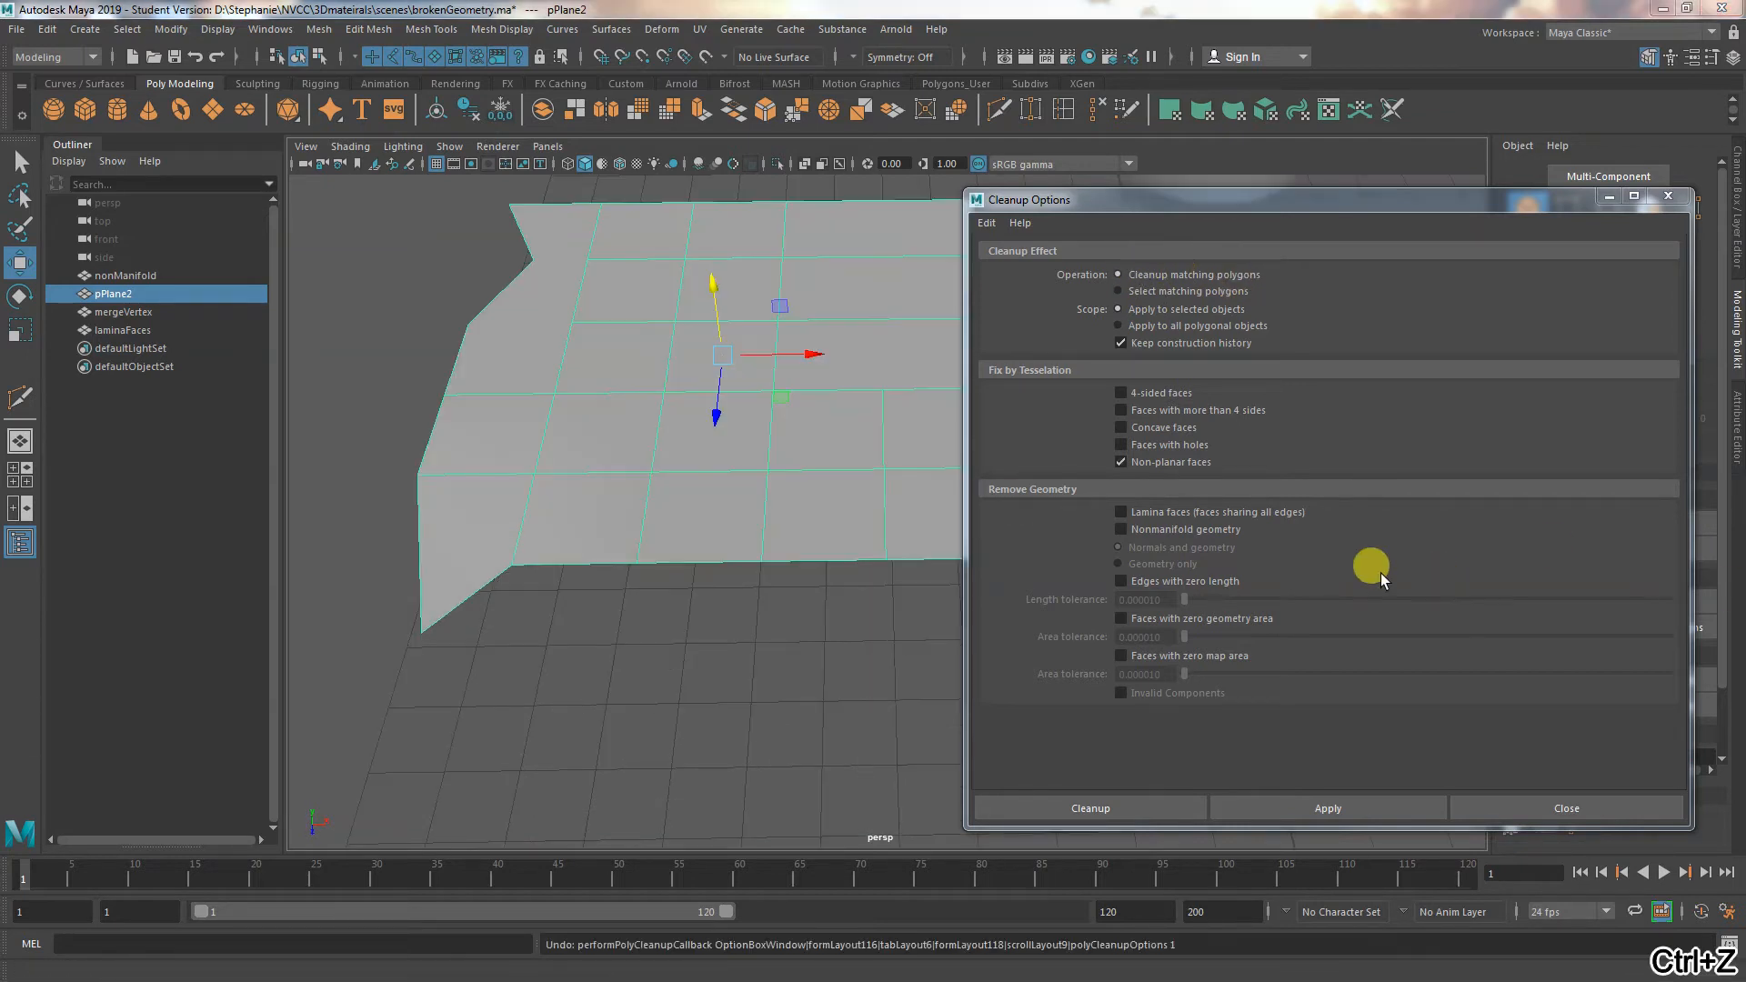
pyautogui.keyDown('alt'); pyautogui.moveTo(854, 603); pyautogui.dragTo(765, 675, button='middle'); pyautogui.keyUp('alt')
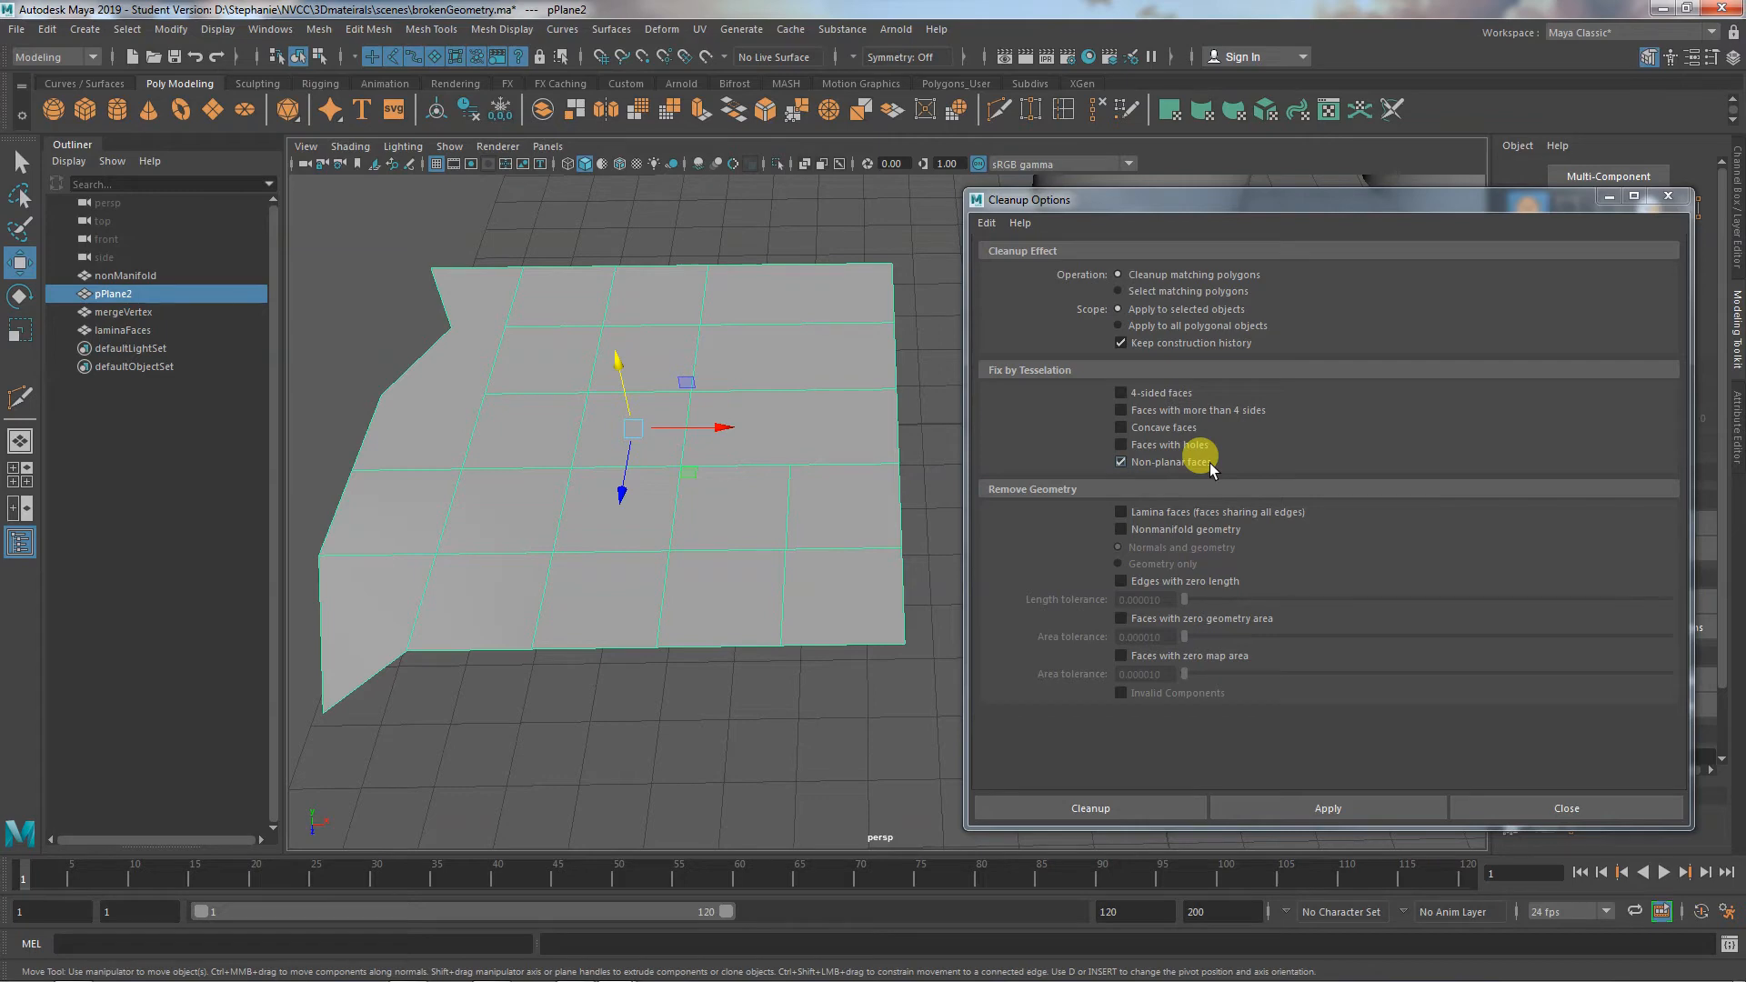
pyautogui.click(1212, 468)
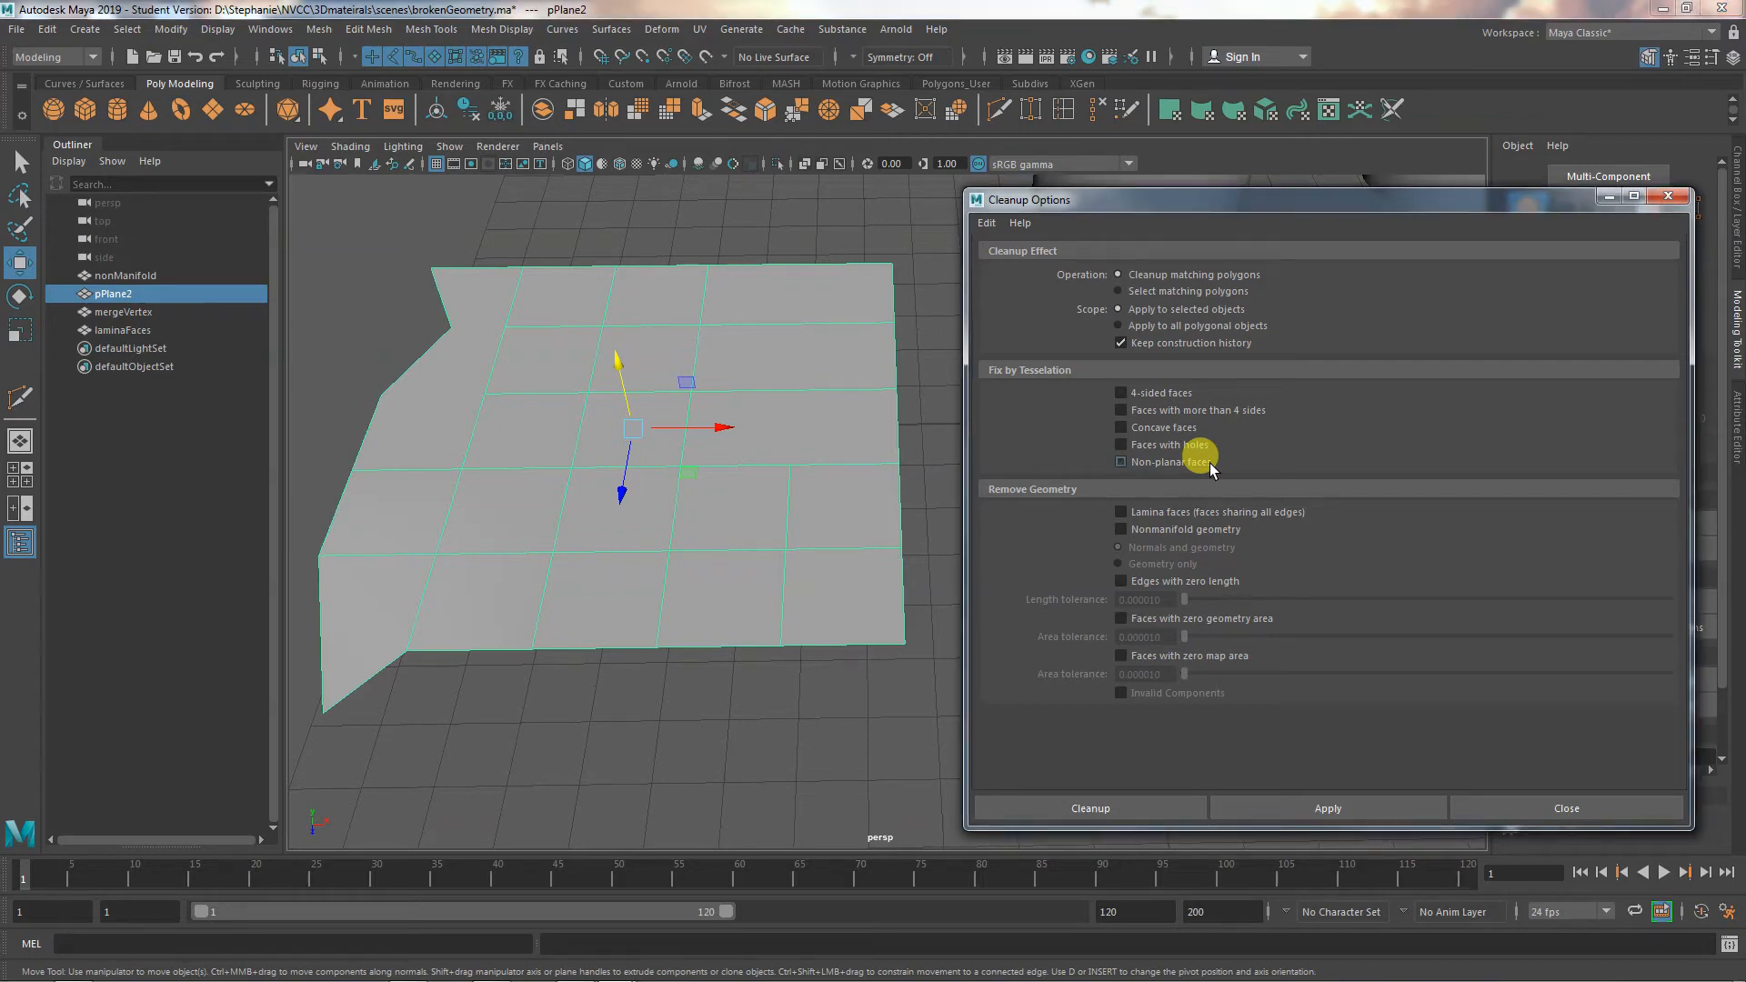
# Run Cleanup on pPlane2 with Concave faces enabled and inspect the tessellated faces along its notched side
pyautogui.keyDown('alt'); pyautogui.moveTo(624, 476); pyautogui.dragTo(666, 491, button='right'); pyautogui.keyUp('alt')
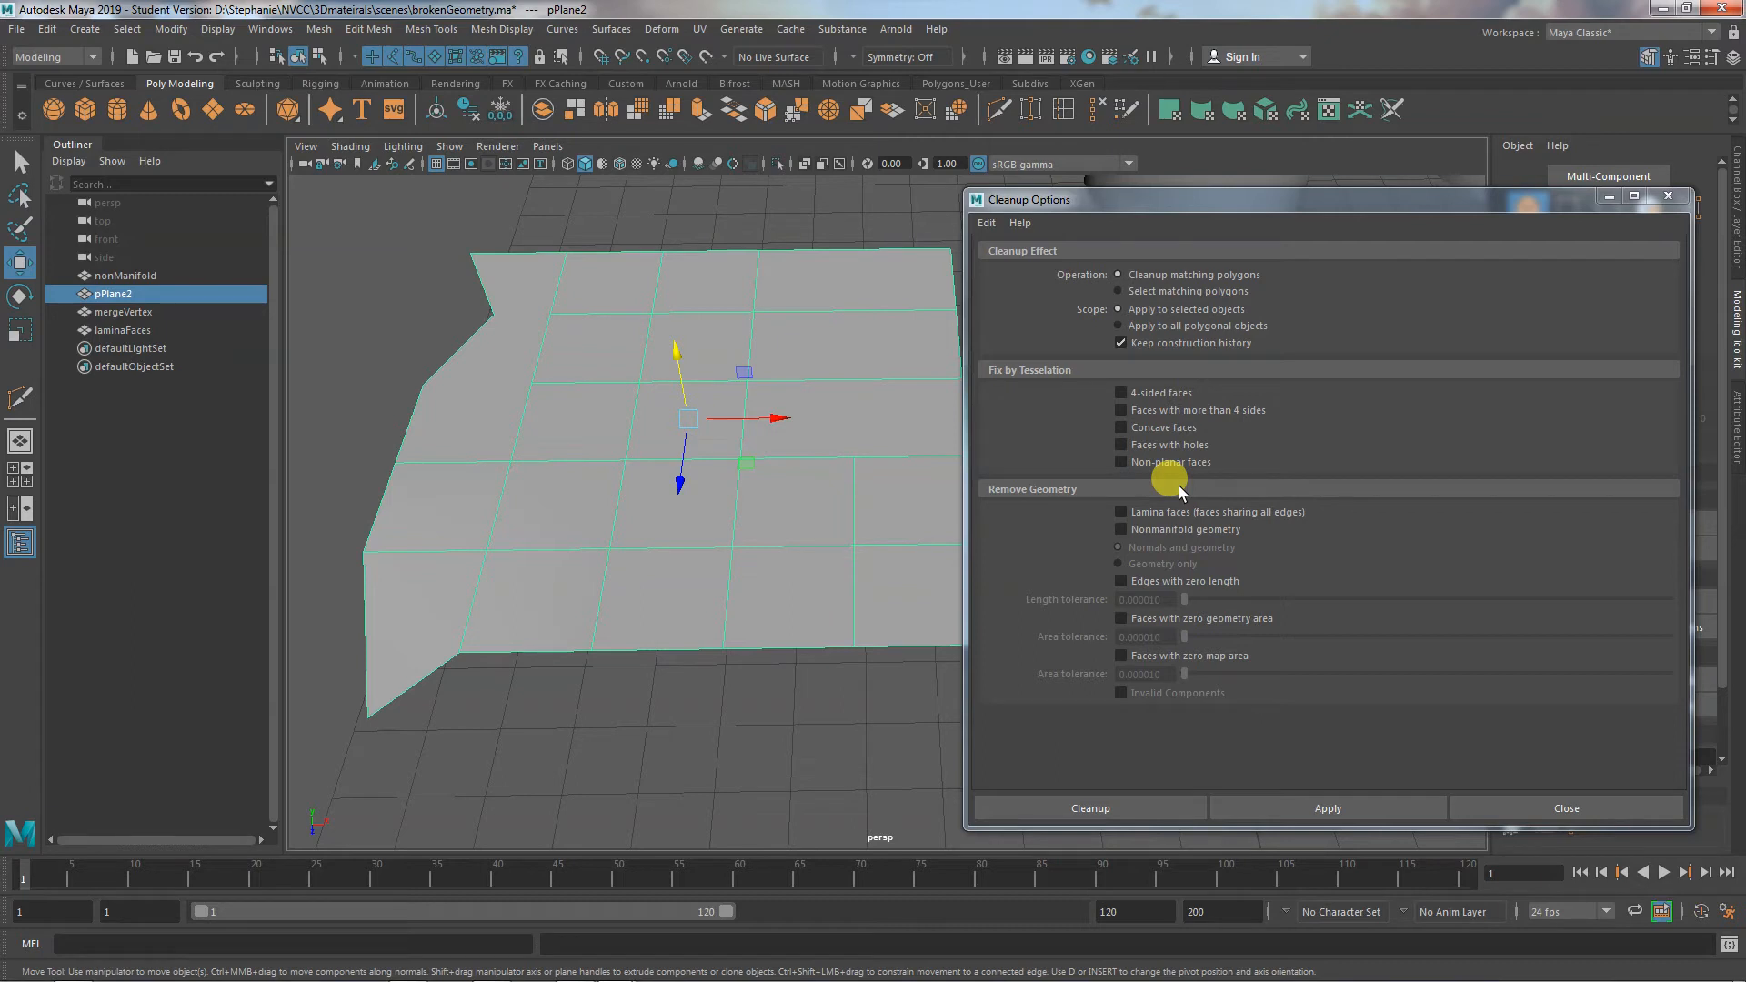
pyautogui.click(1155, 427)
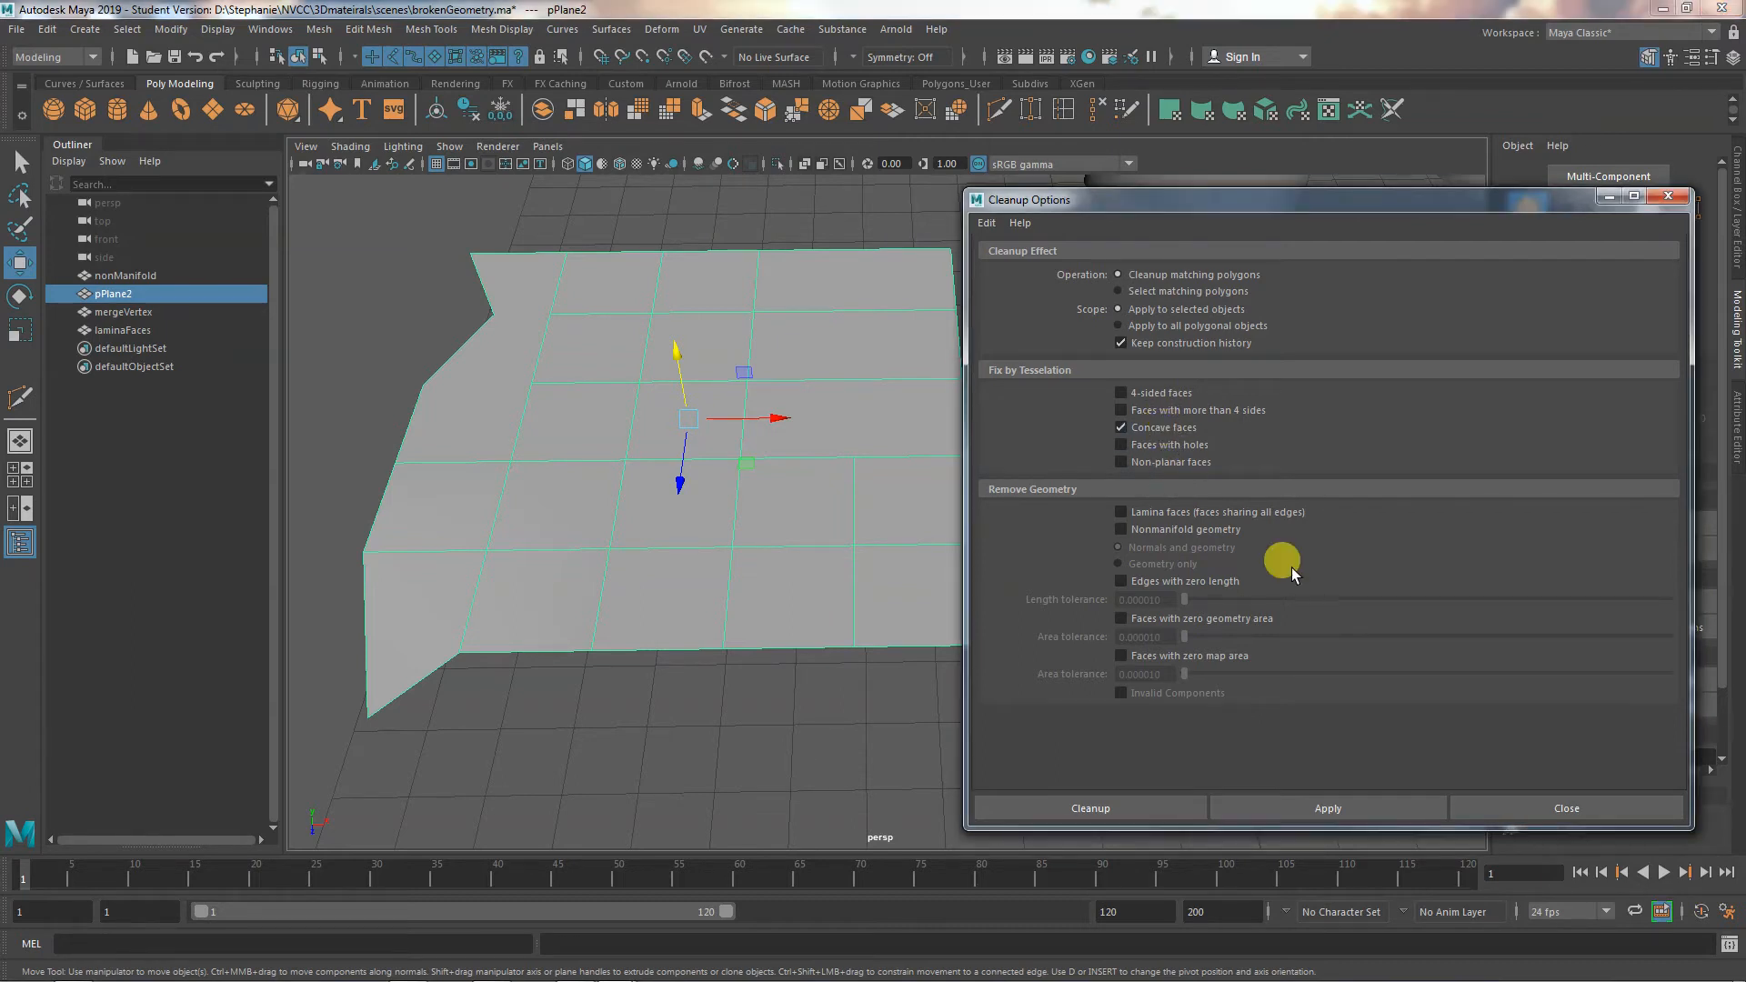
pyautogui.click(1330, 818)
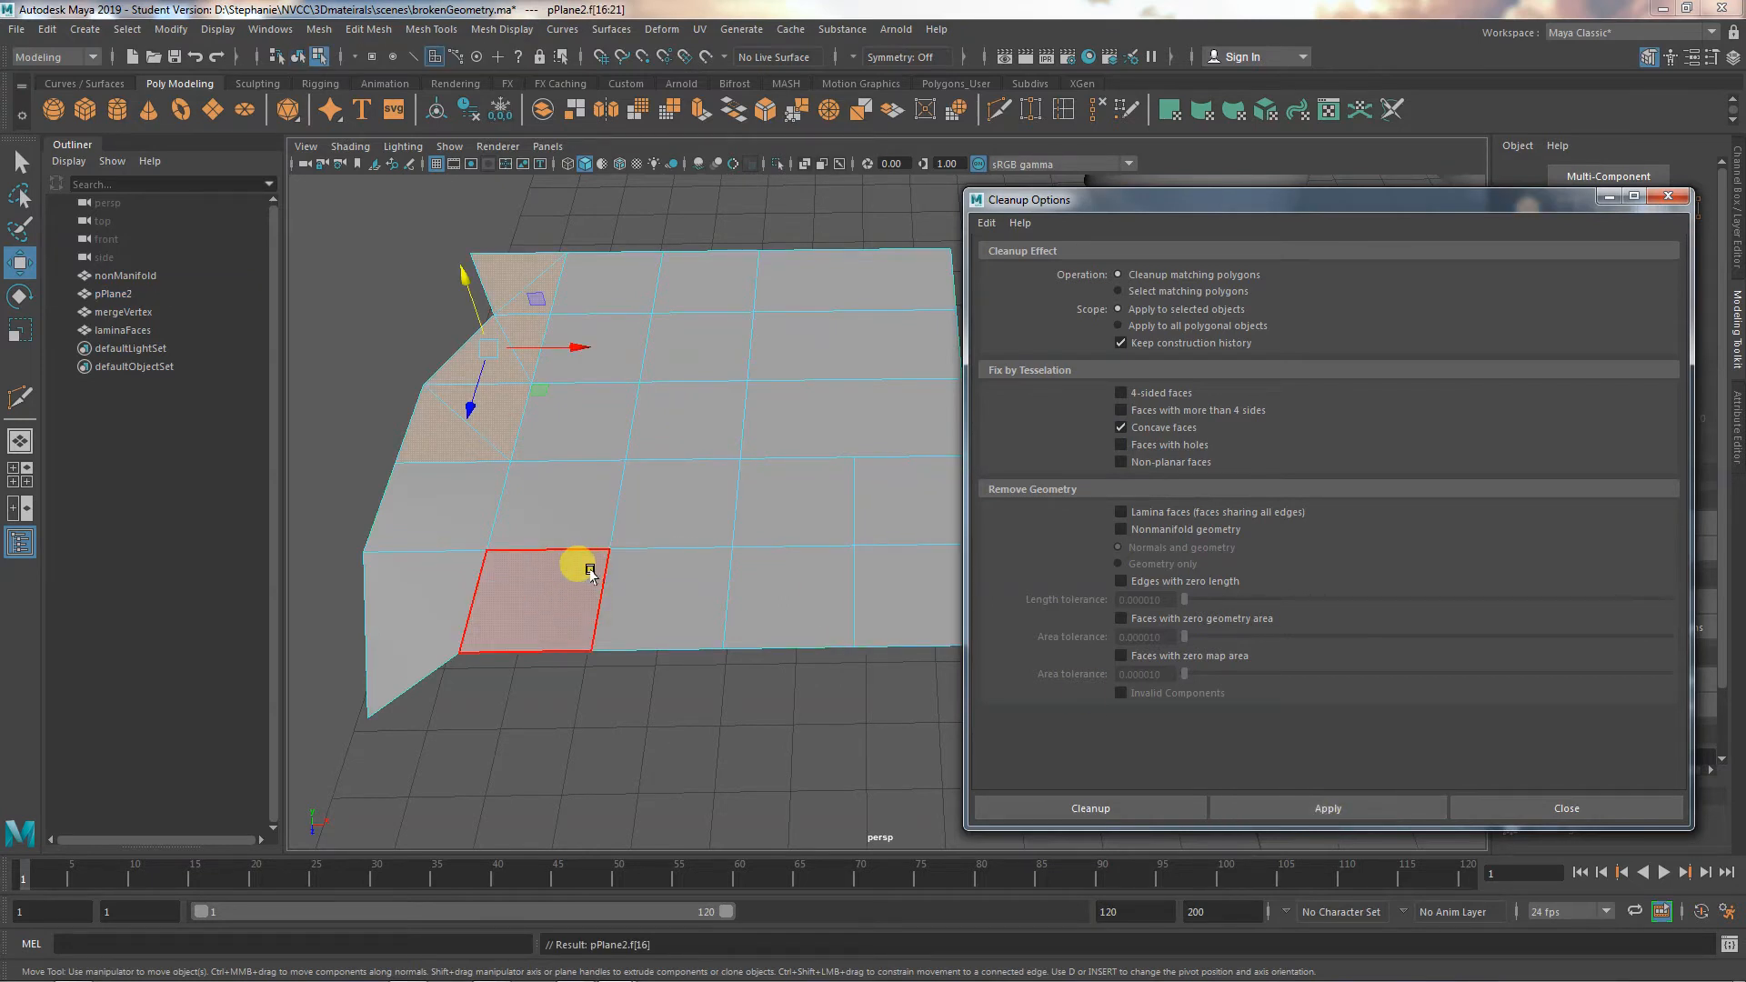
pyautogui.keyDown('alt'); pyautogui.moveTo(589, 571); pyautogui.dragTo(487, 472); pyautogui.keyUp('alt')
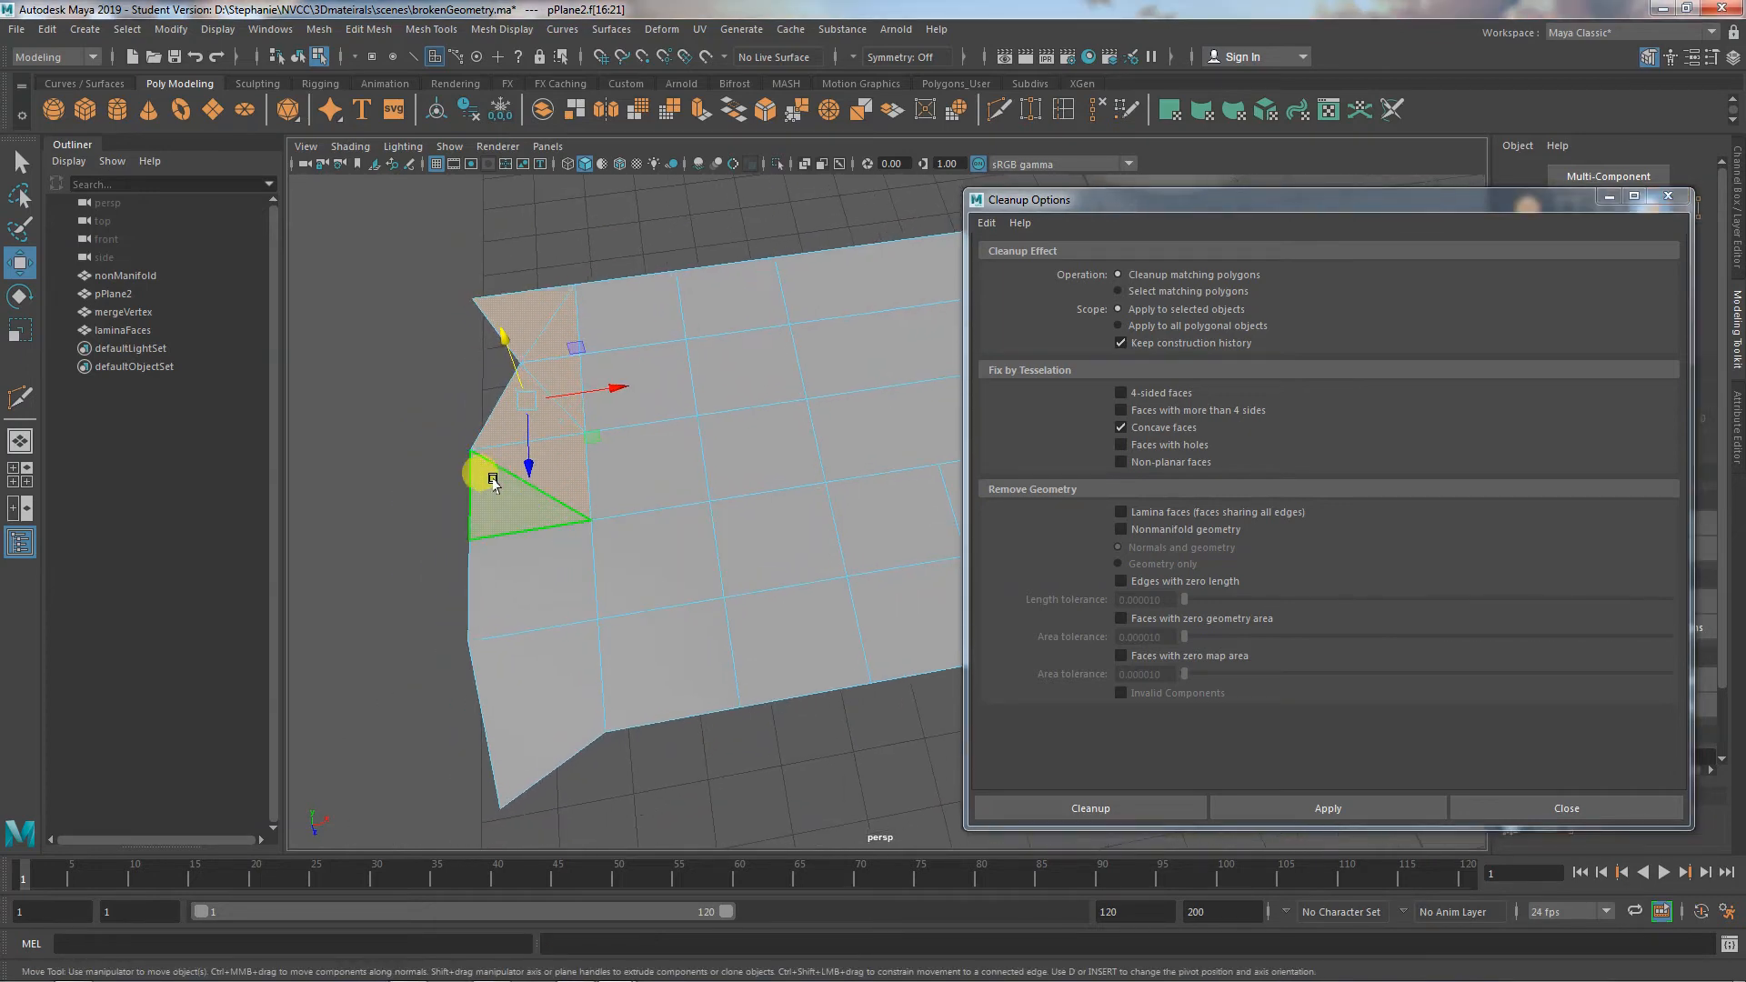
# Delete the three diagonal edges that the concave-face tessellation added along pPlane2's notched side
pyautogui.moveTo(577, 469); pyautogui.dragTo(587, 420, button='right')
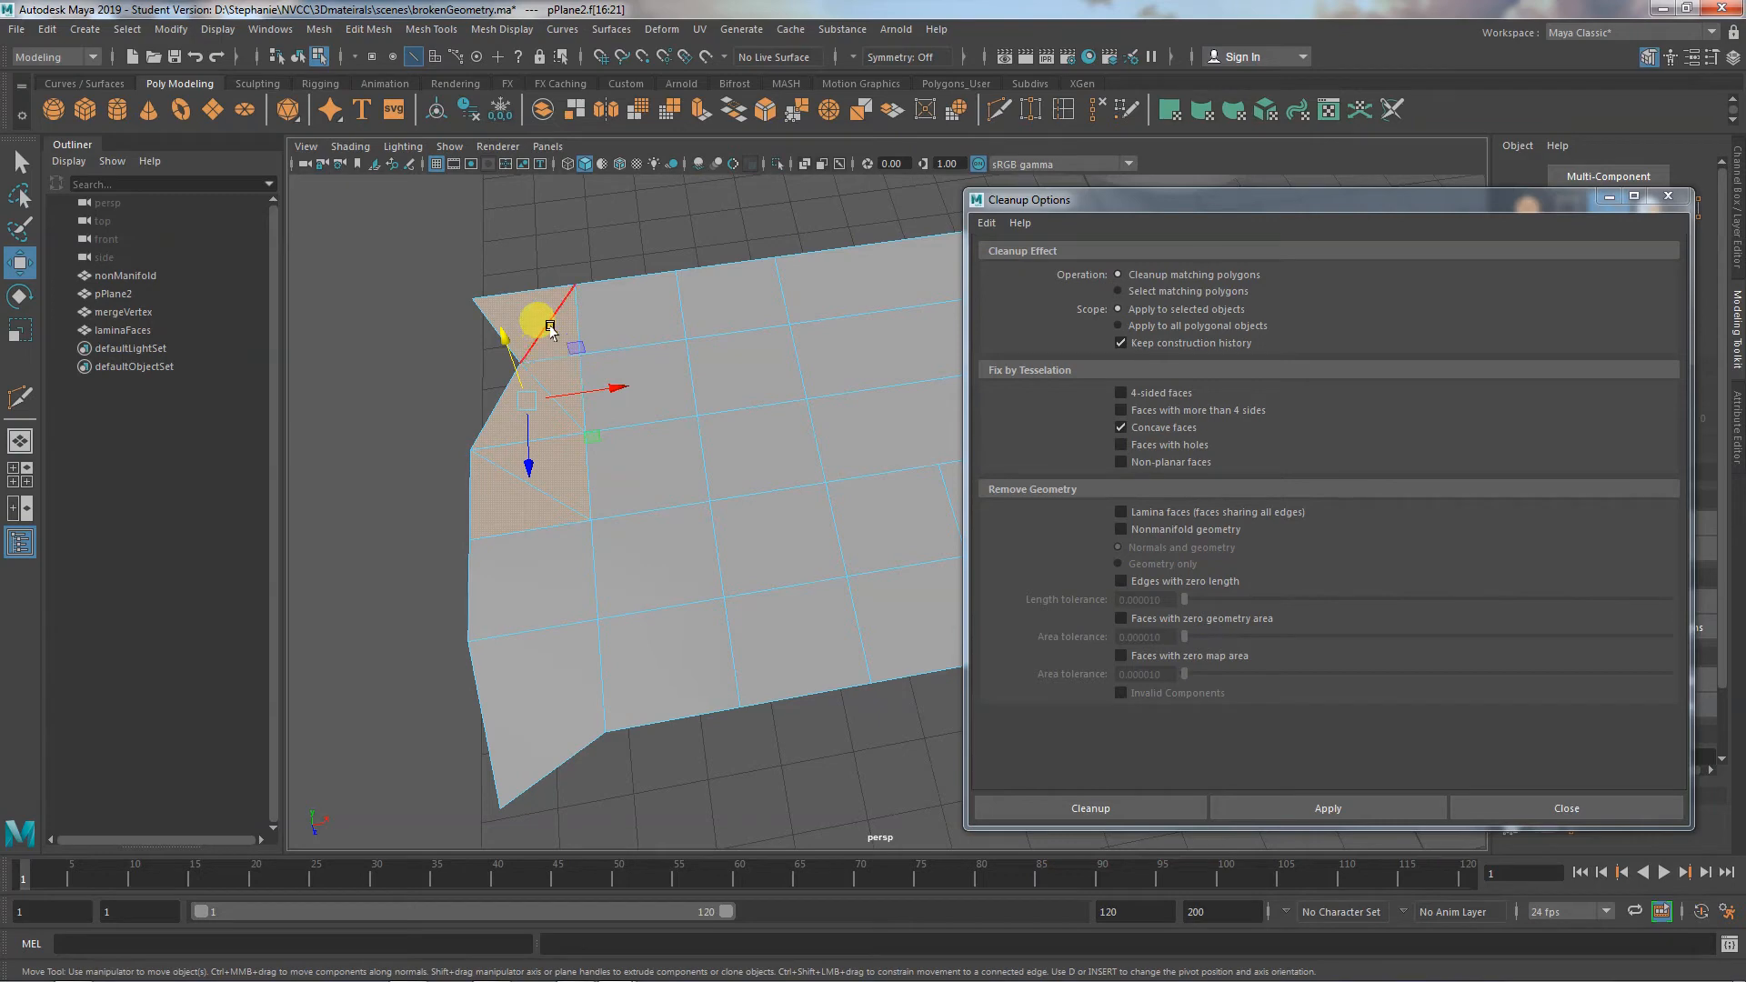
pyautogui.click(550, 318)
pyautogui.click(554, 397)
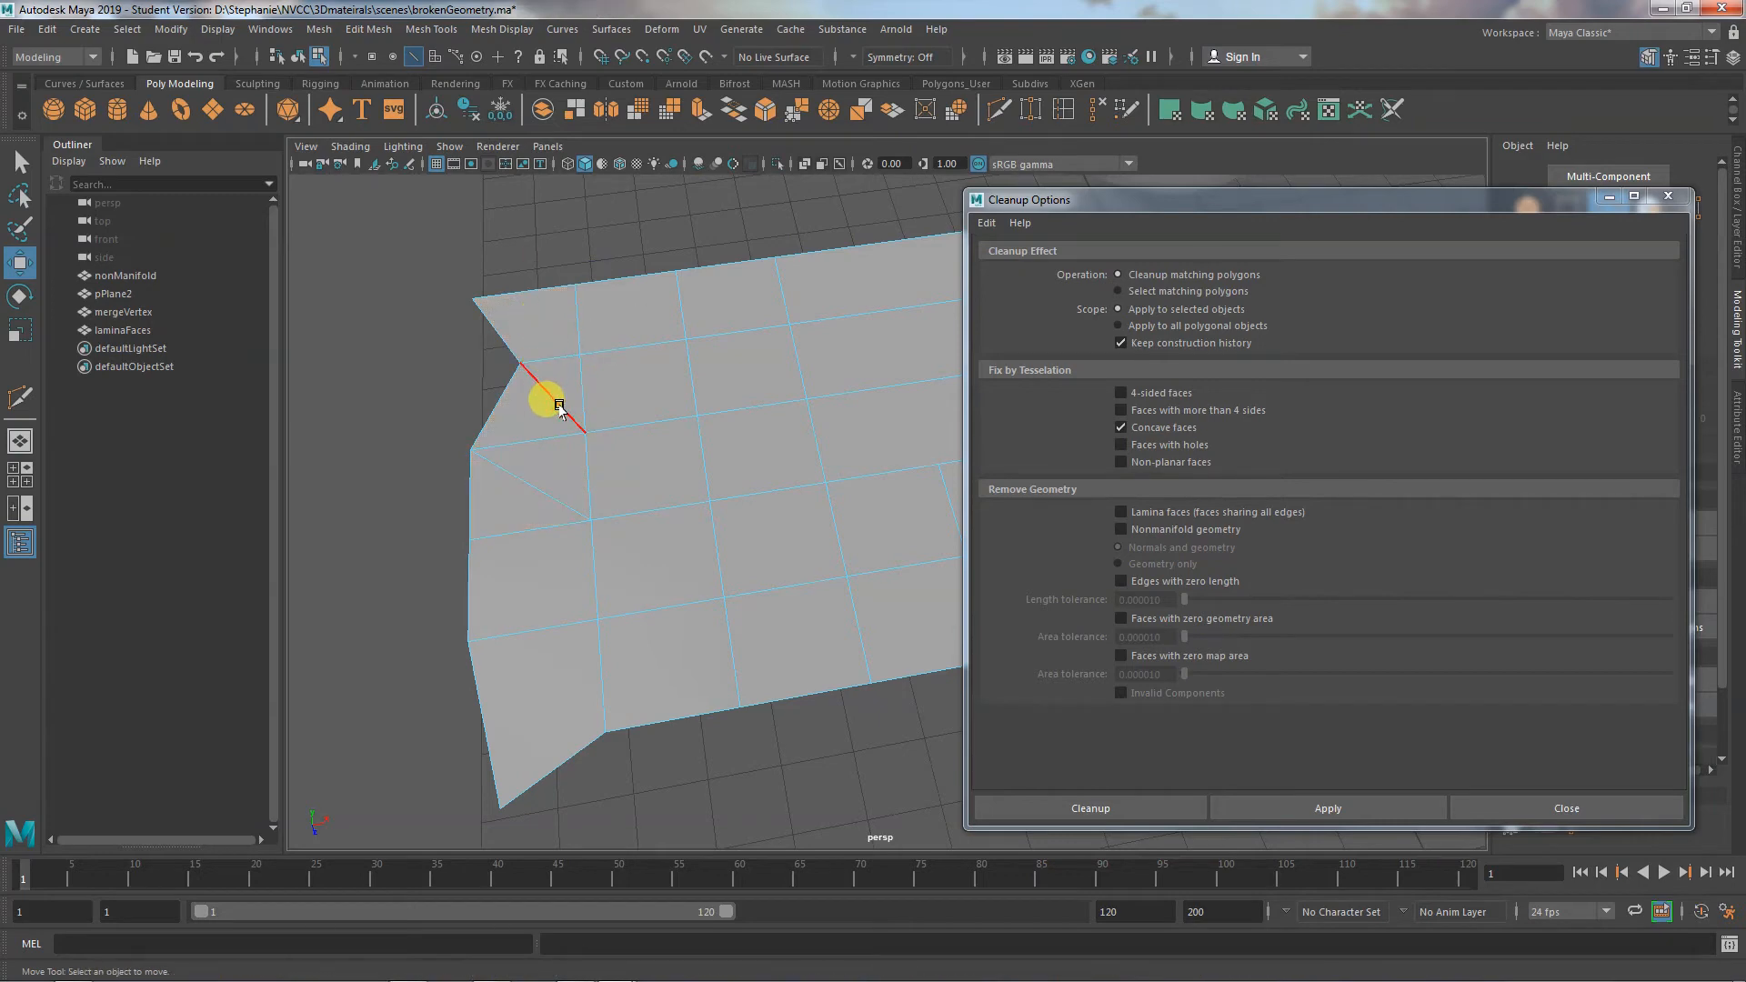
pyautogui.click(544, 499)
pyautogui.click(537, 510)
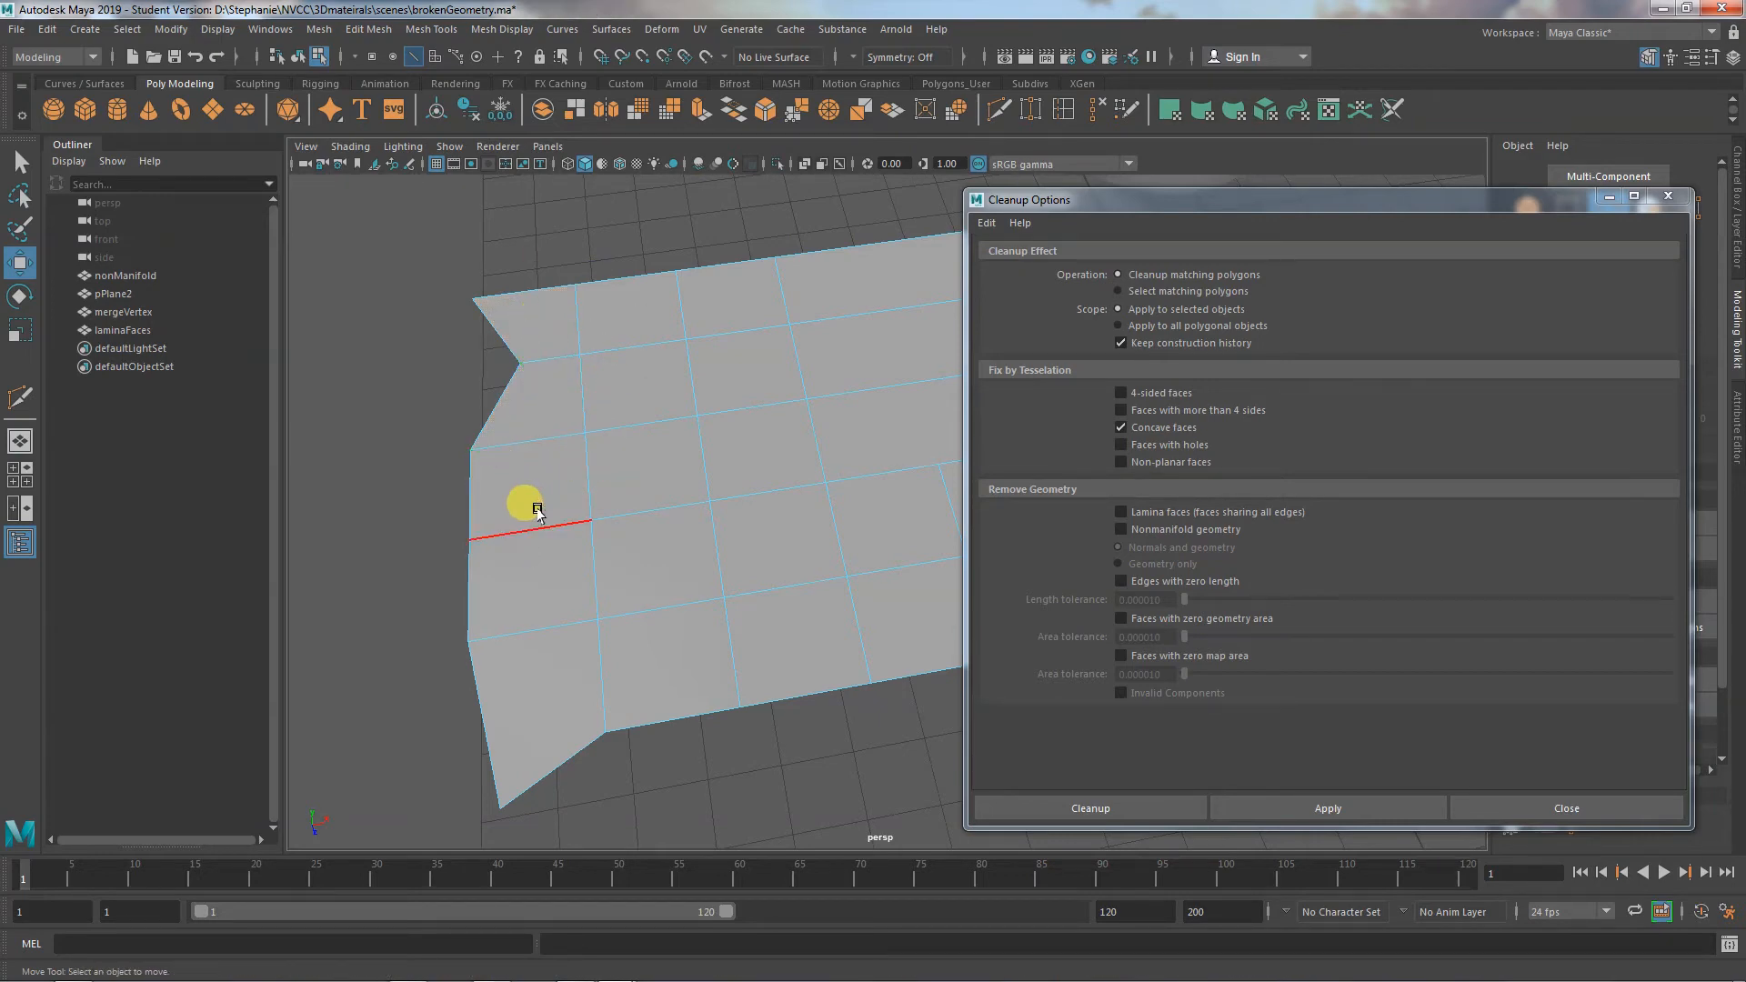
# Switch Cleanup from concave faces to faces with more than 4 sides, try it on pPlane2 and undo the tessellation
pyautogui.keyDown('alt'); pyautogui.moveTo(655, 511); pyautogui.dragTo(518, 542, button='middle'); pyautogui.keyUp('alt')
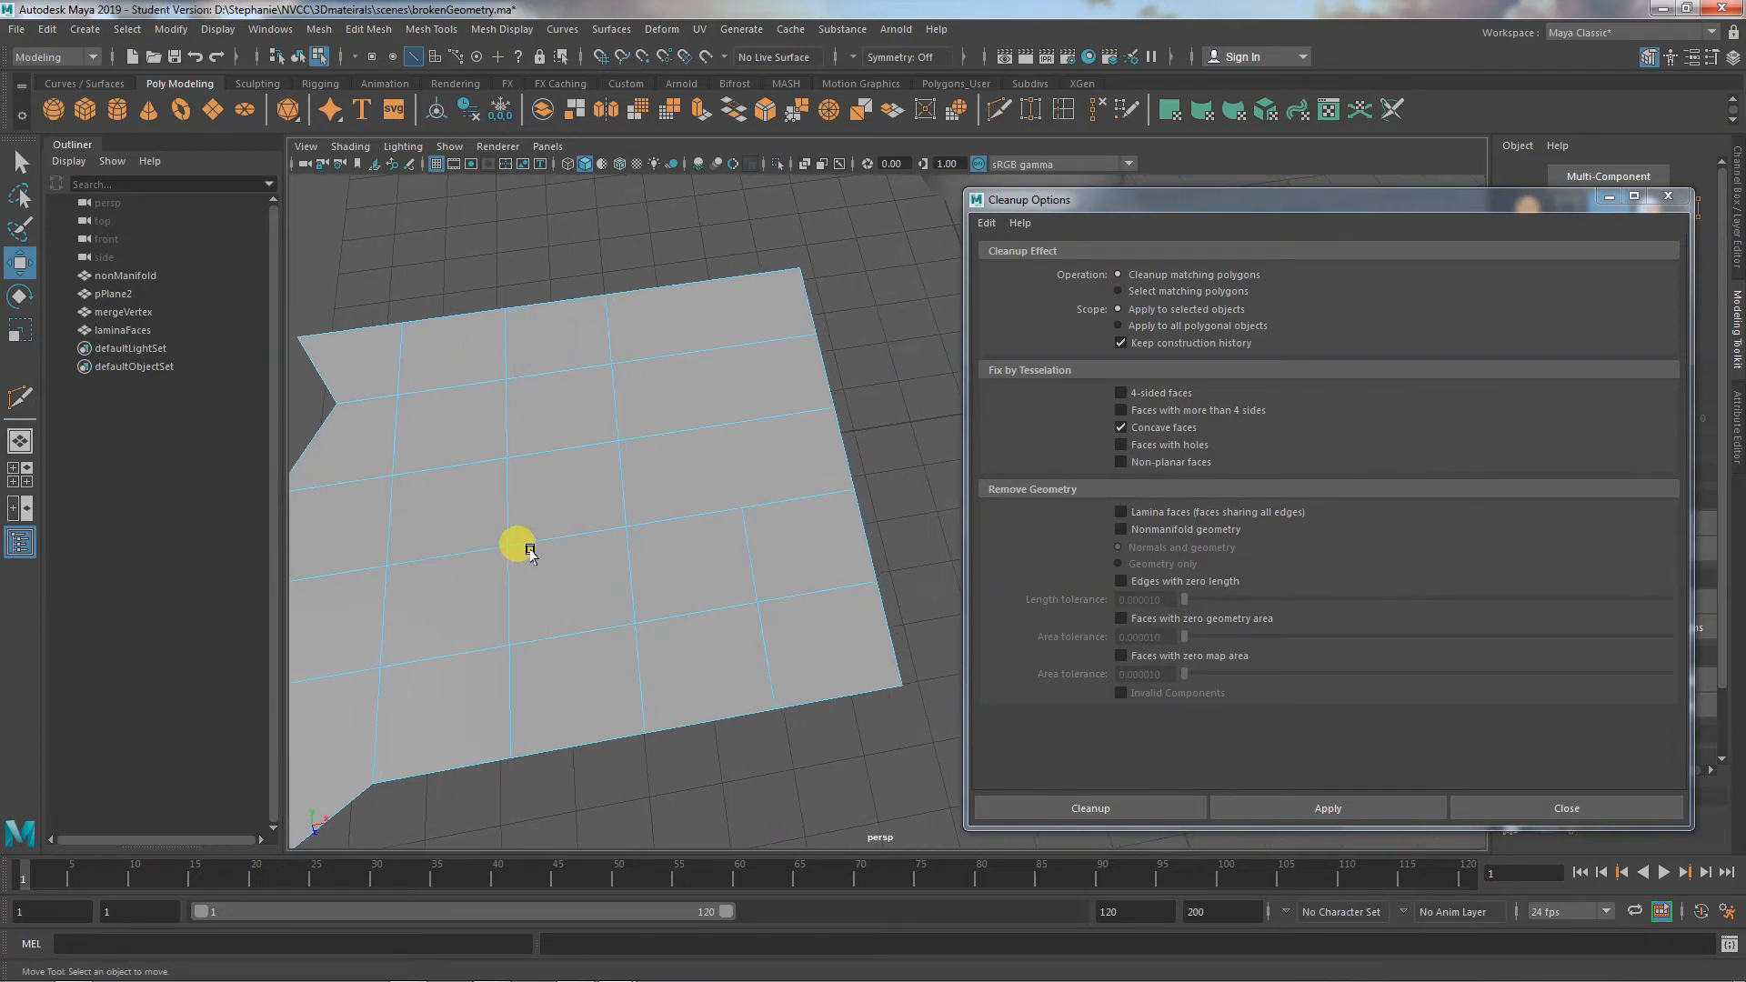
pyautogui.keyDown('alt'); pyautogui.moveTo(534, 548); pyautogui.dragTo(616, 543, button='middle'); pyautogui.keyUp('alt')
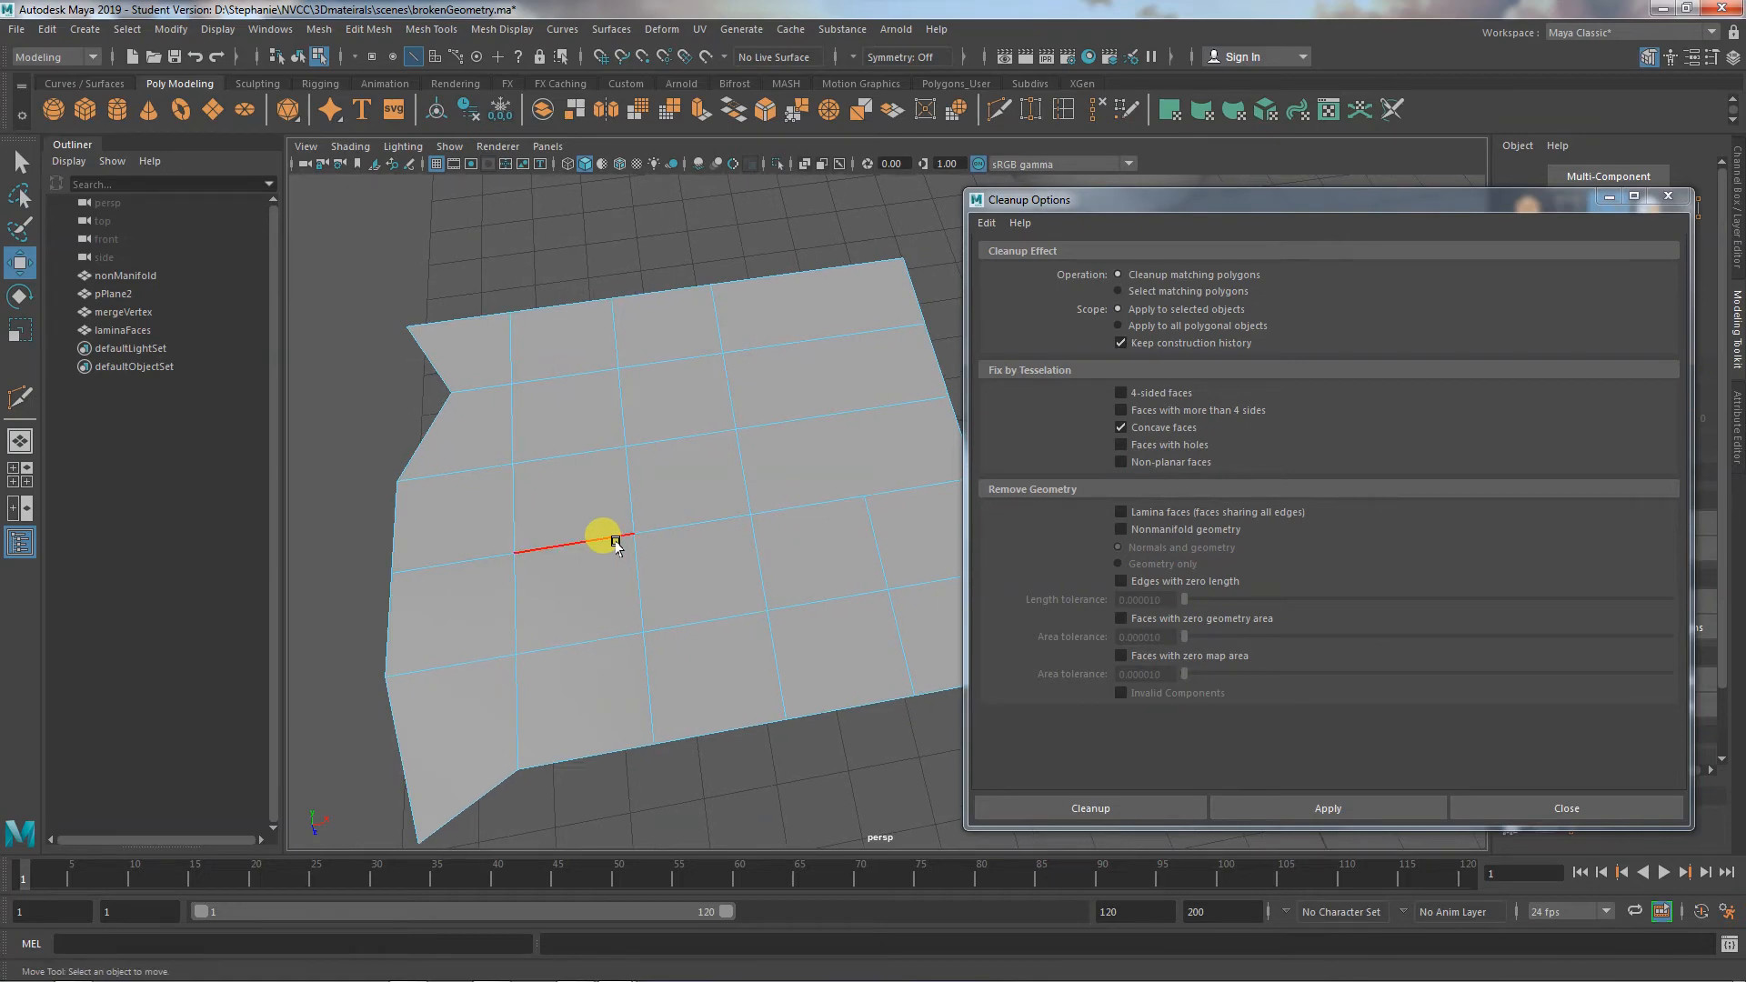
pyautogui.keyDown('alt'); pyautogui.moveTo(674, 550); pyautogui.dragTo(646, 542); pyautogui.keyUp('alt')
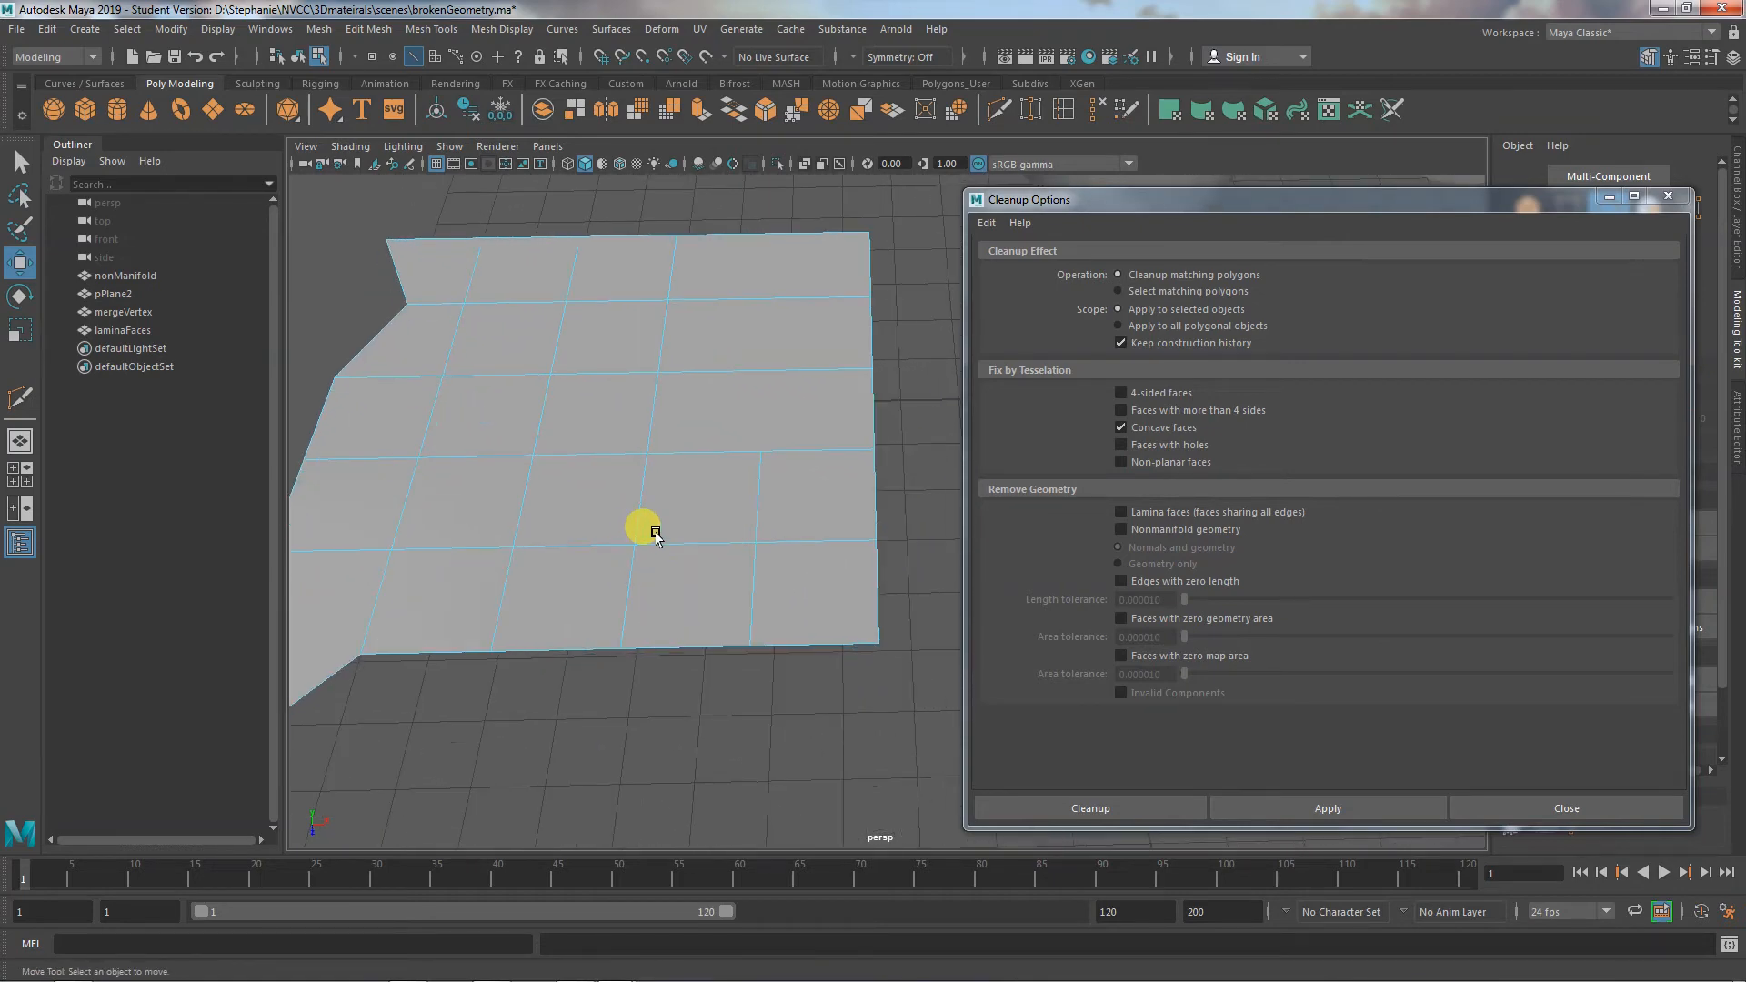
pyautogui.moveTo(766, 462); pyautogui.dragTo(784, 435, button='right')
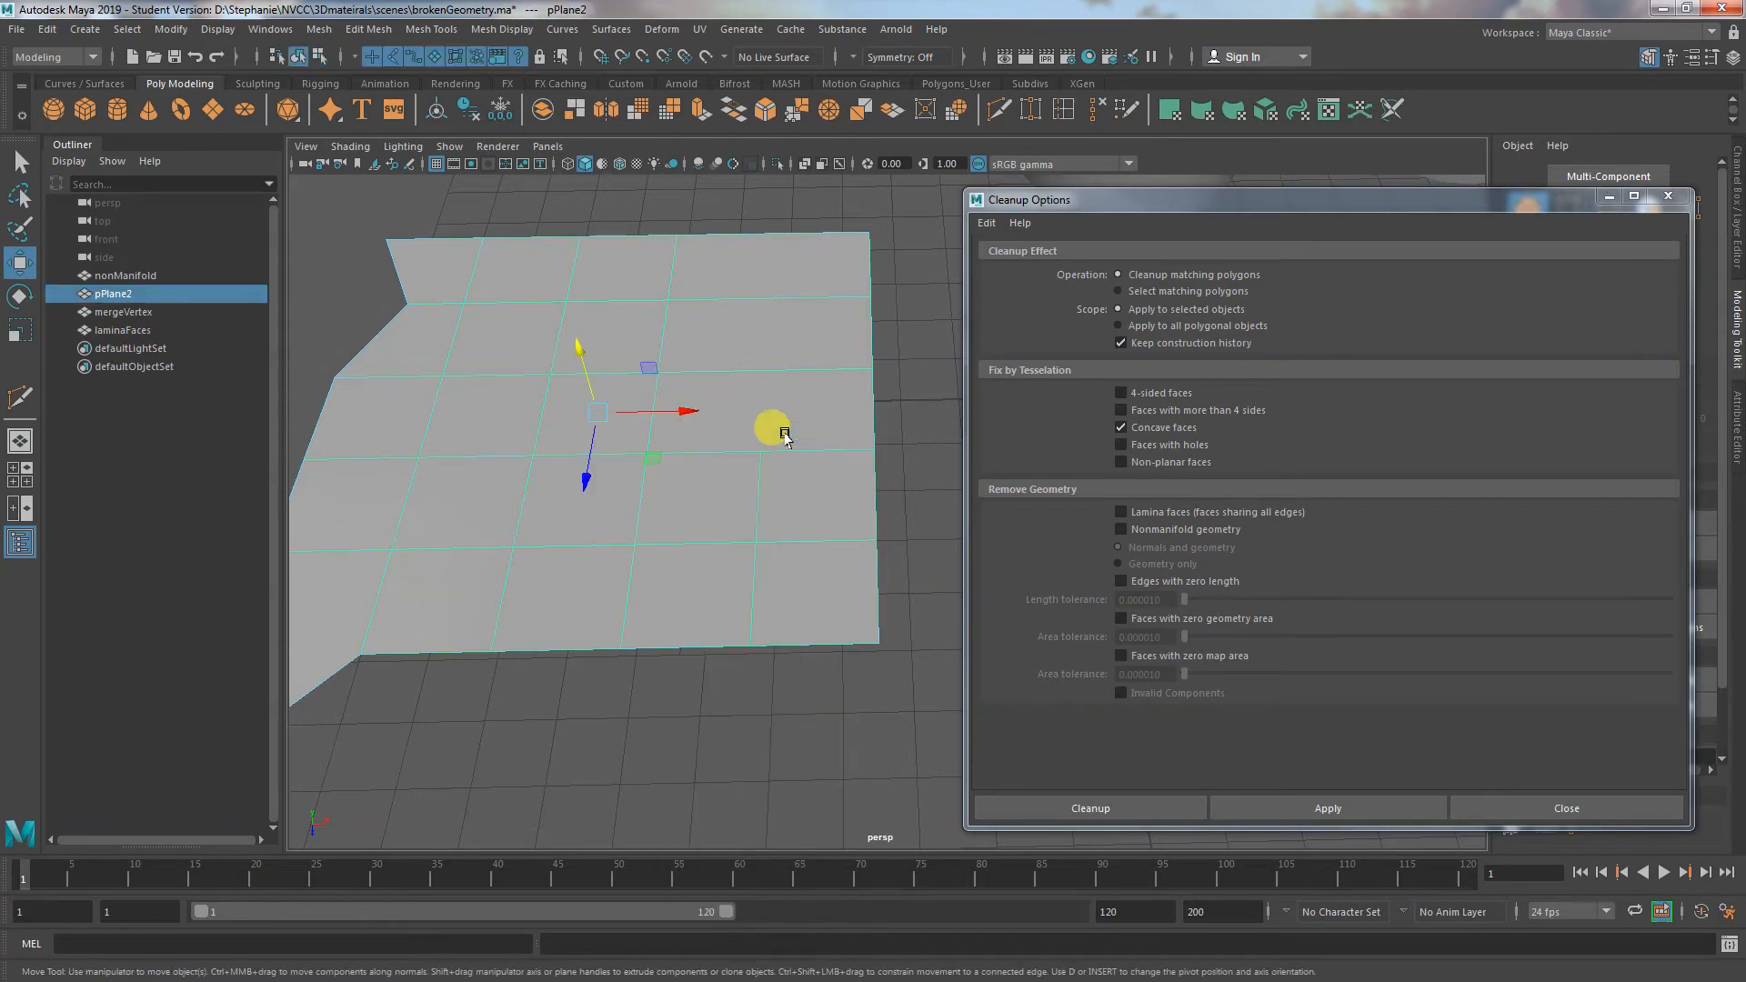
pyautogui.click(1161, 425)
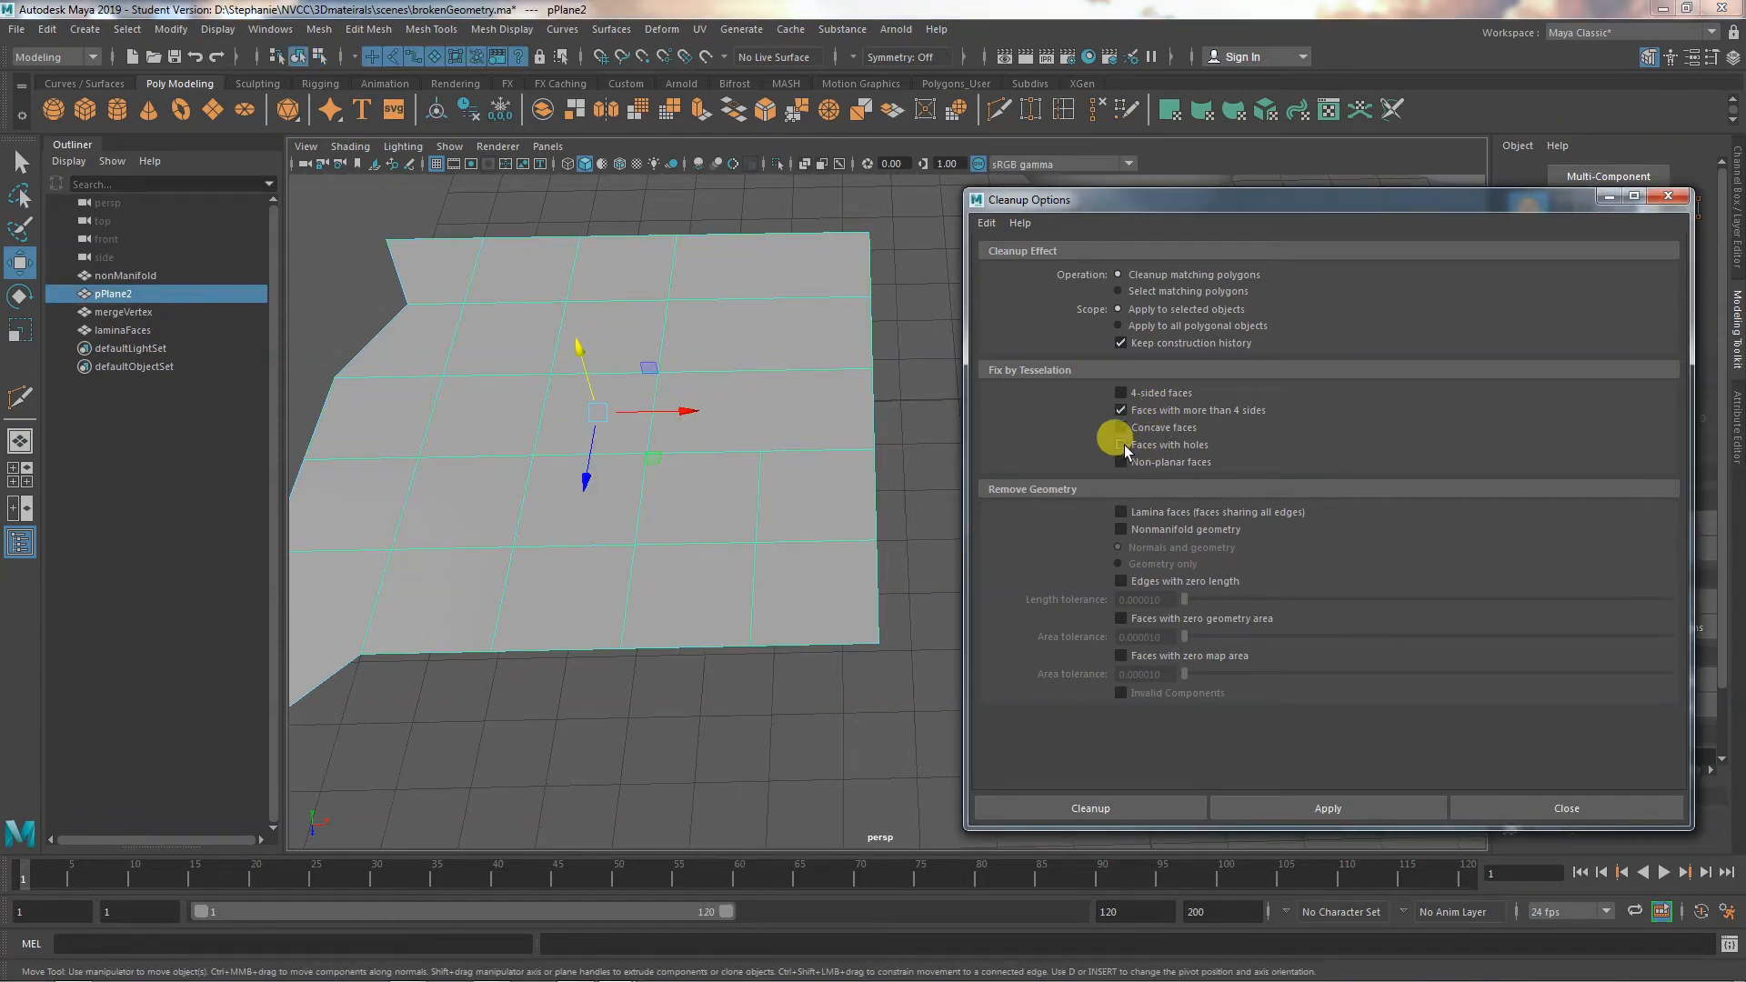
pyautogui.click(1322, 808)
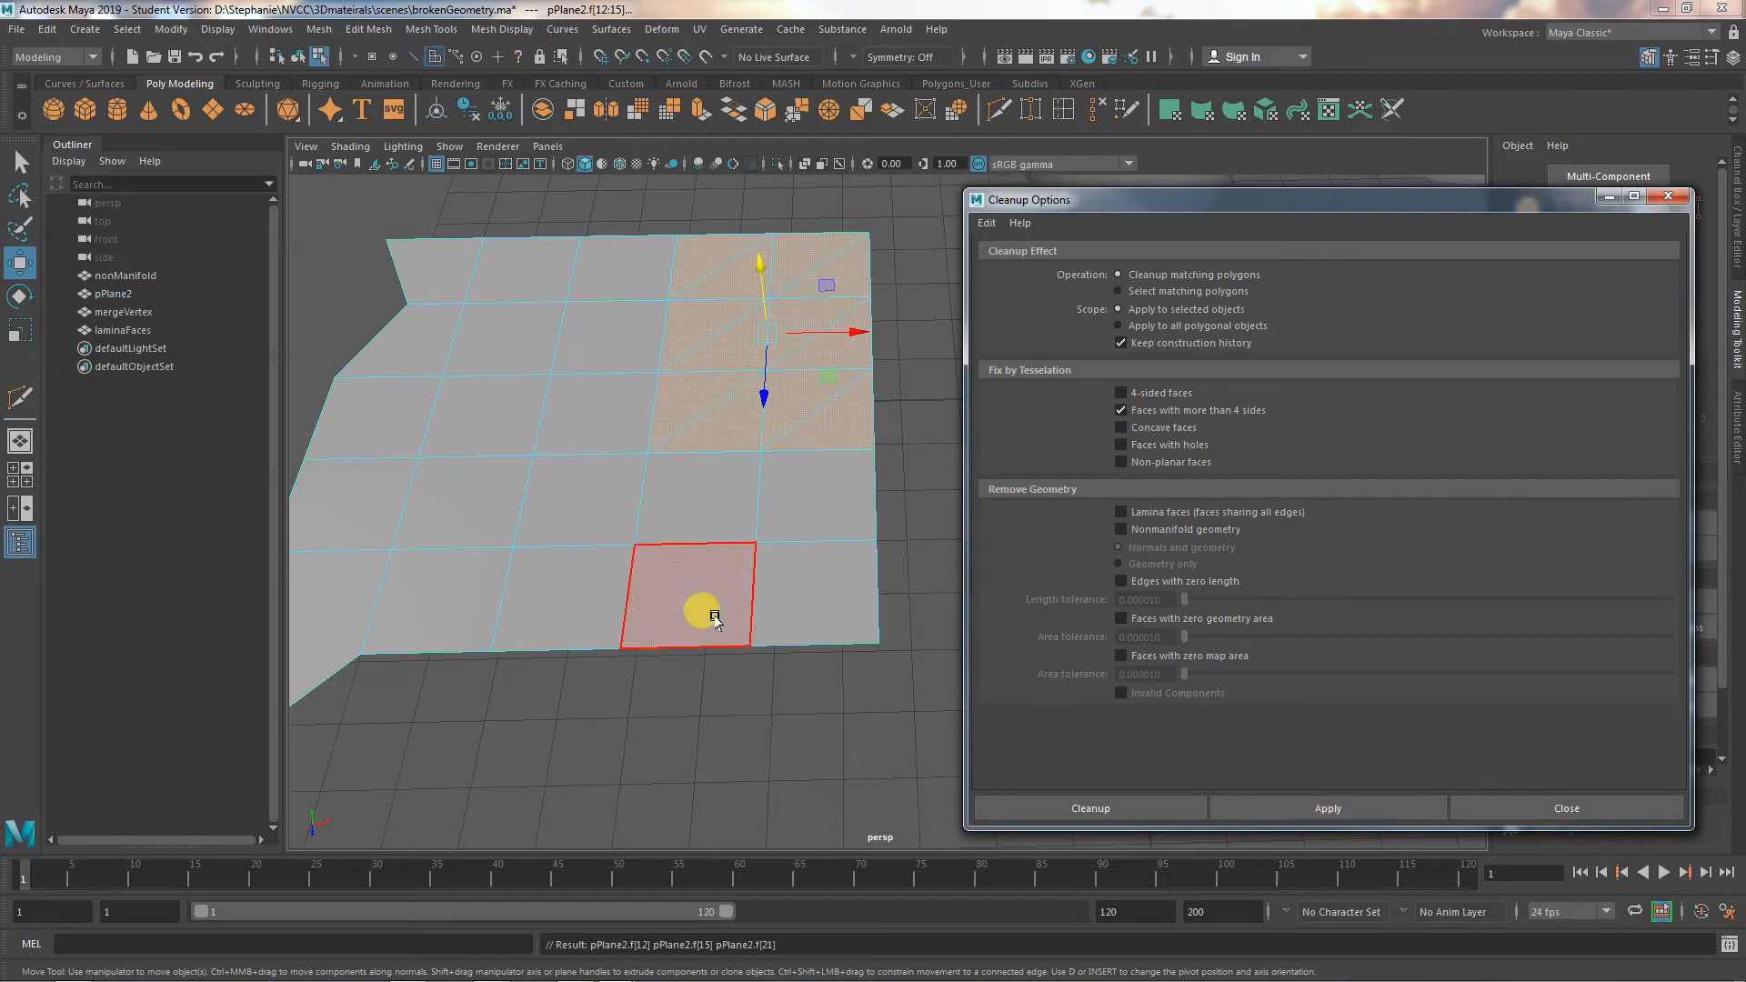
pyautogui.keyDown('alt'); pyautogui.moveTo(715, 618); pyautogui.dragTo(846, 682); pyautogui.keyUp('alt')
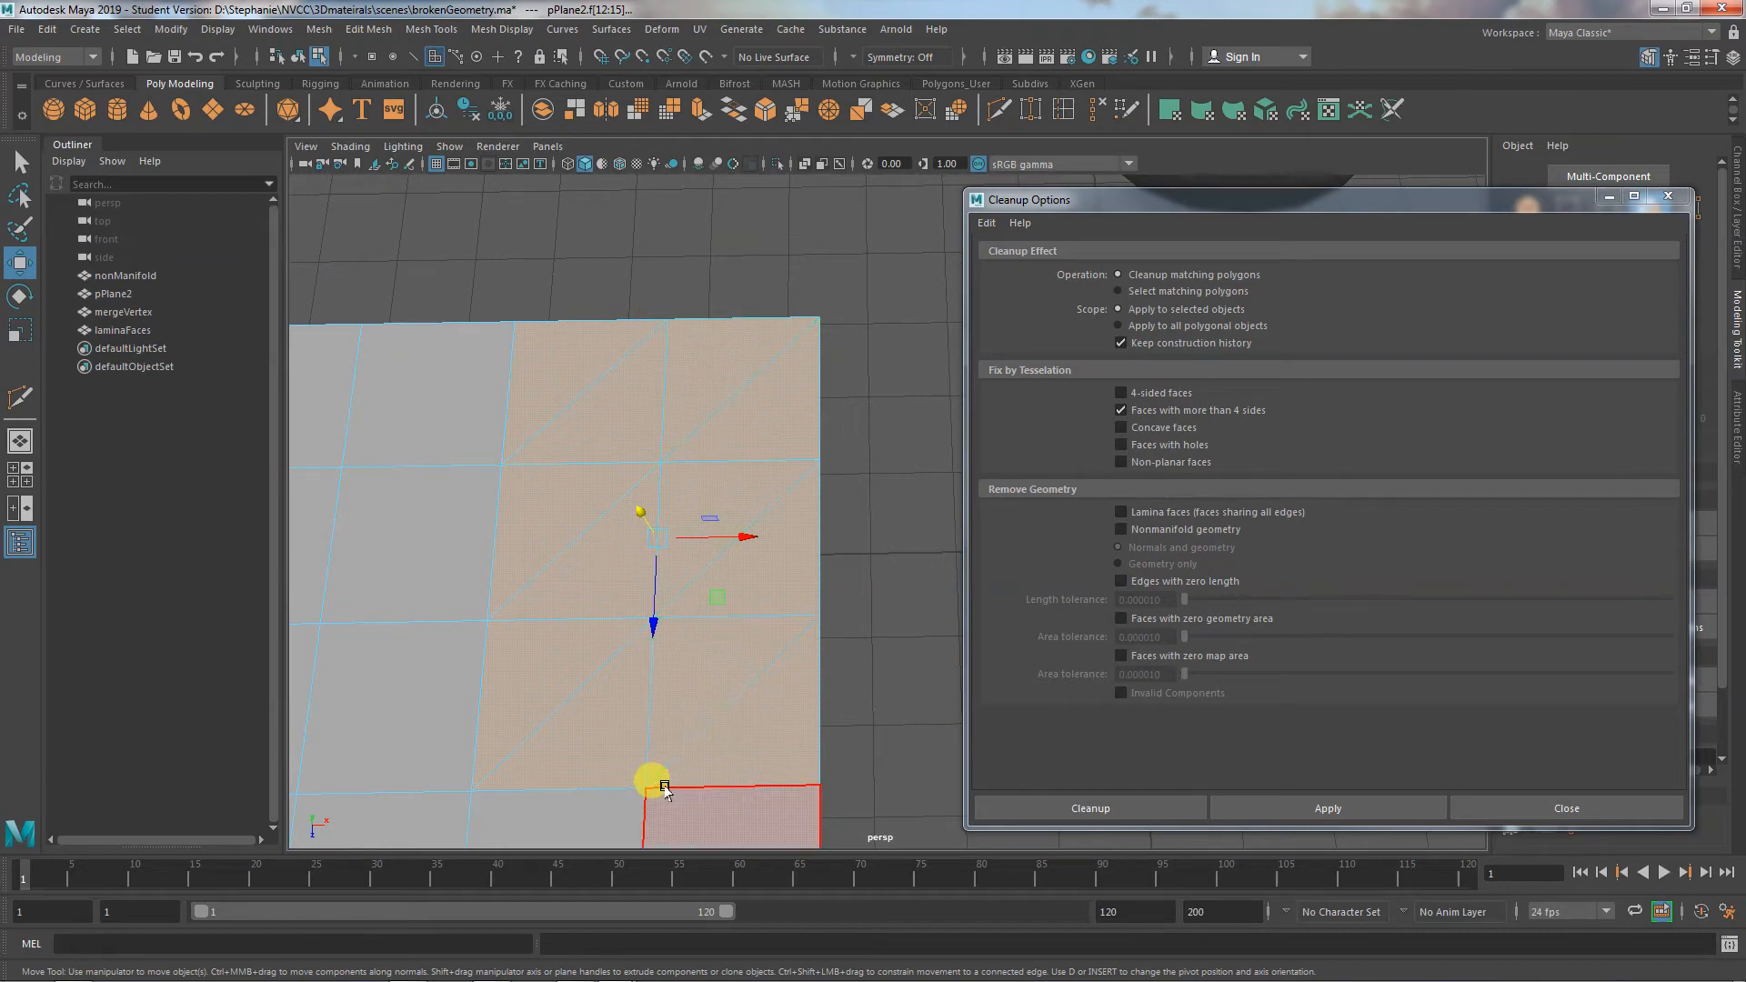
pyautogui.hotkey('ctrl', 'z')
# Return pPlane2 to object mode and use Cleanup to select matching polygons with more than 4 sides
pyautogui.moveTo(664, 463); pyautogui.dragTo(692, 438, button='right')
pyautogui.click(1188, 289)
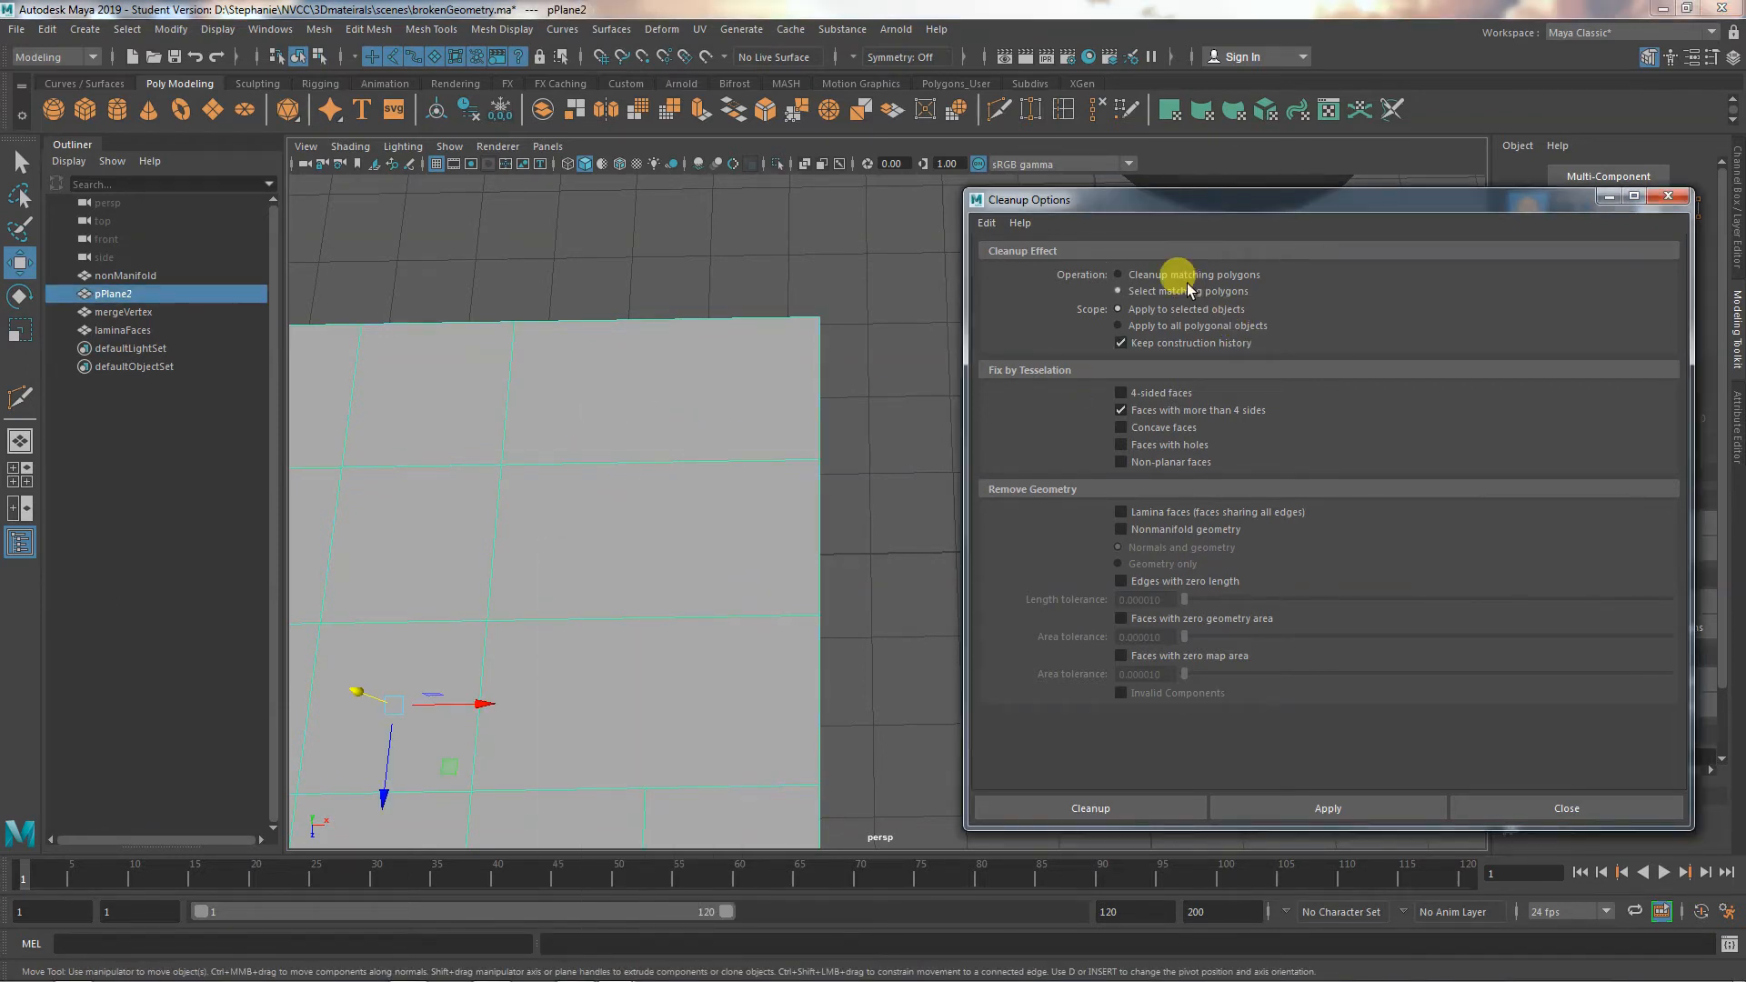
pyautogui.click(1364, 806)
pyautogui.click(743, 632)
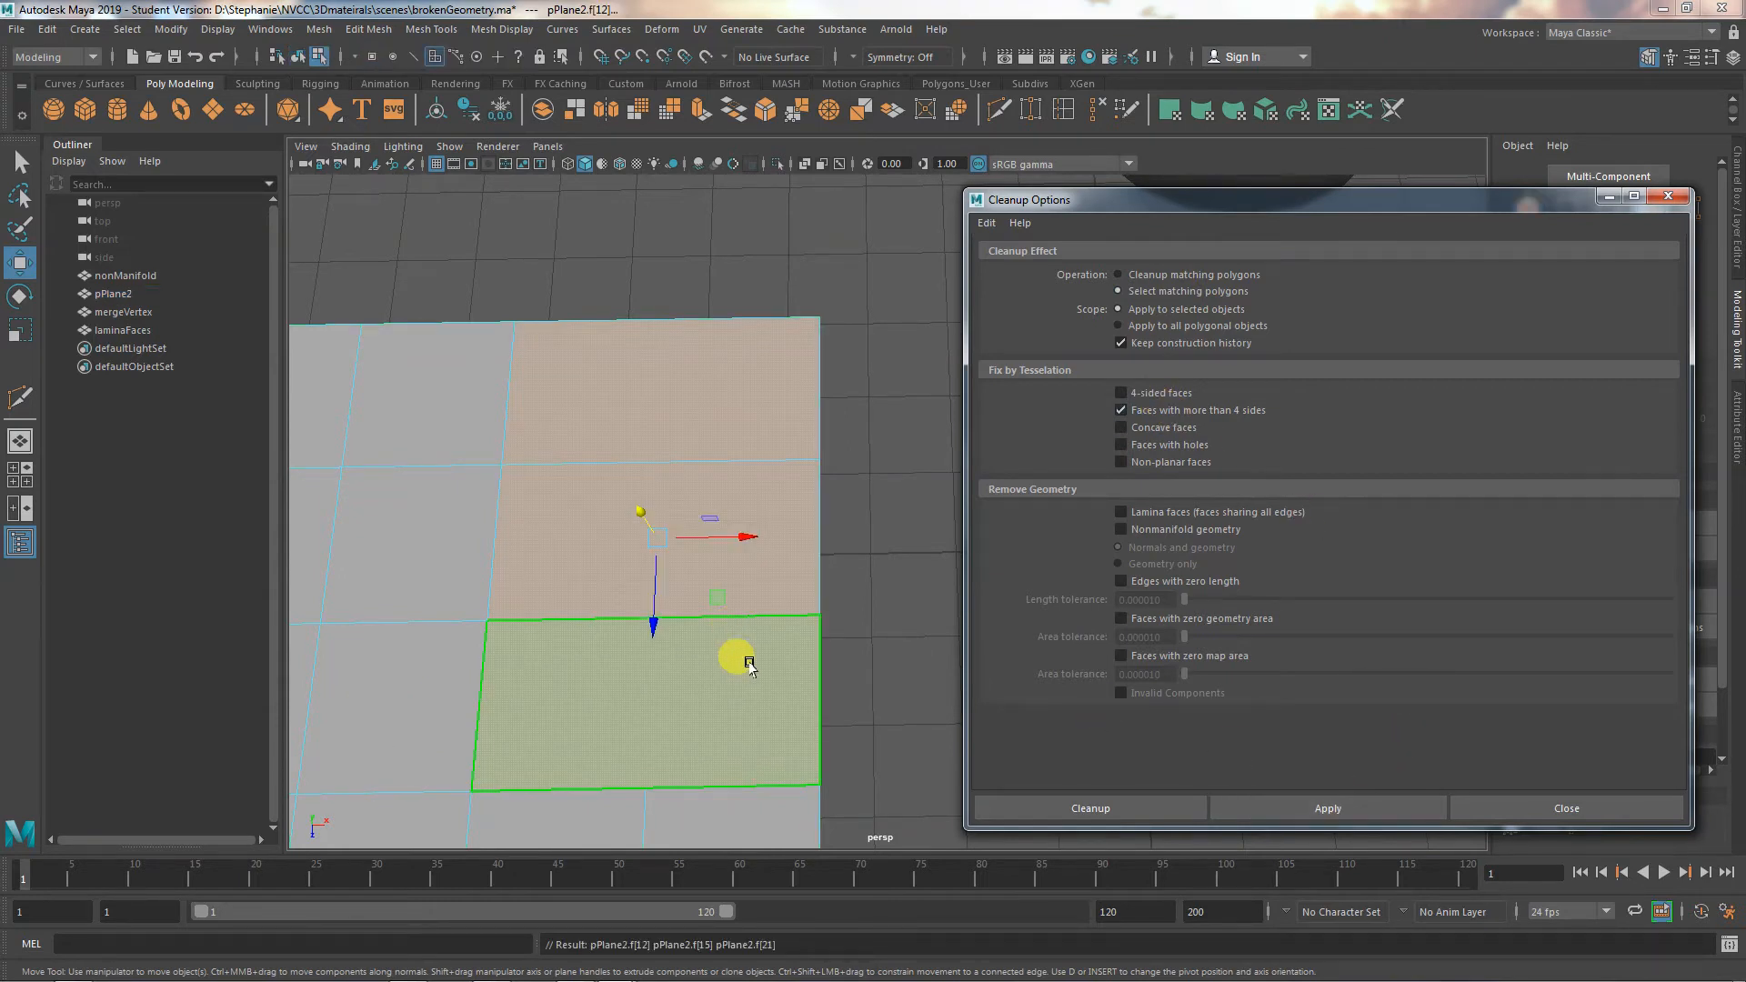
# Delete the three stray vertices at the middle of the horizontal edges bordering pPlane2's selected wide faces
pyautogui.rightClick(665, 463)
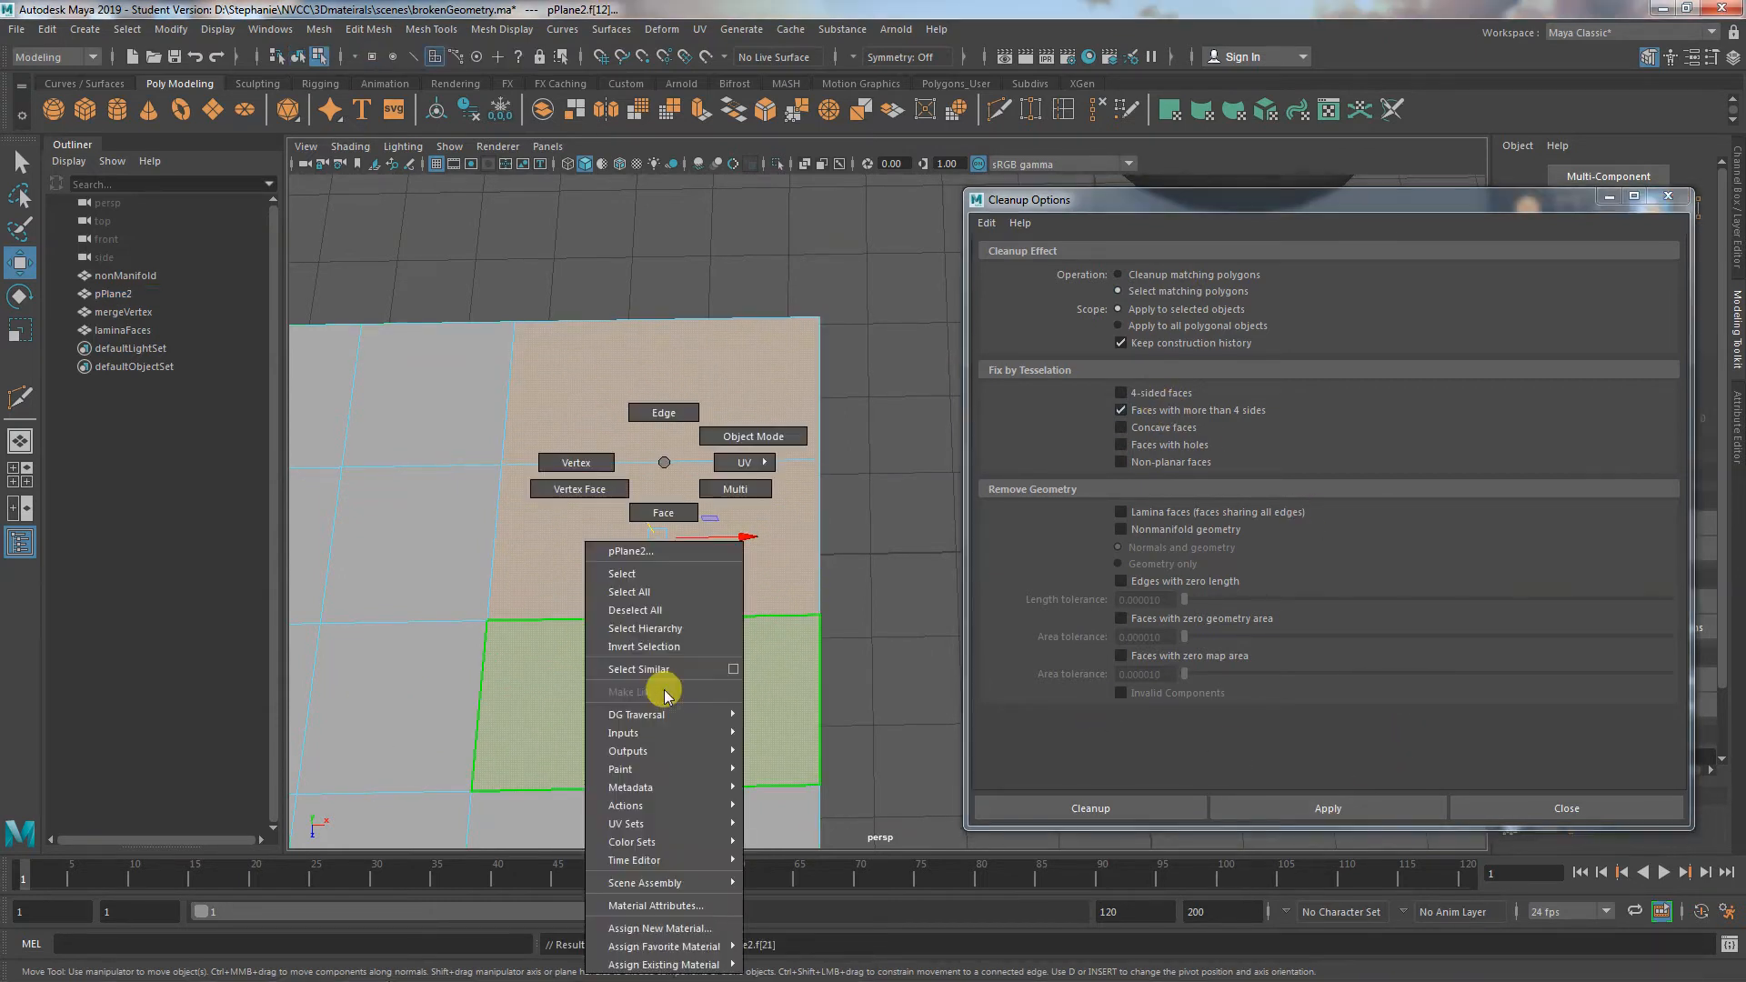
pyautogui.moveTo(634, 470); pyautogui.dragTo(582, 462, button='right')
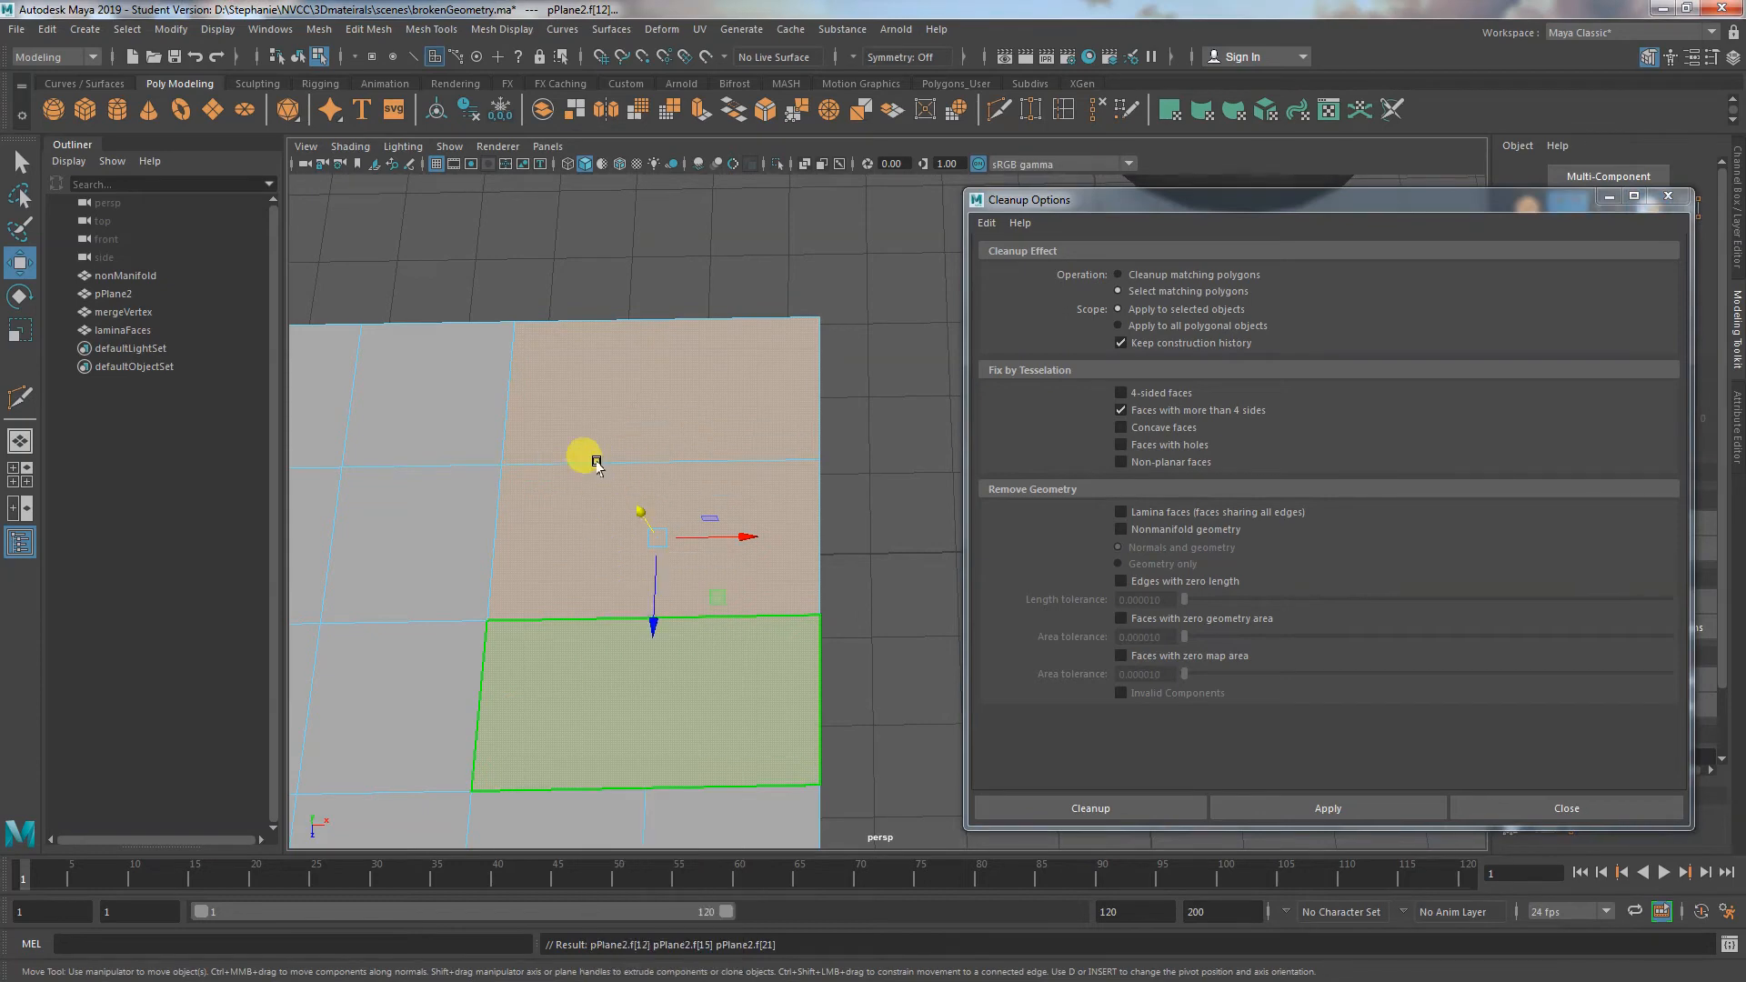
pyautogui.click(664, 318)
pyautogui.click(662, 385)
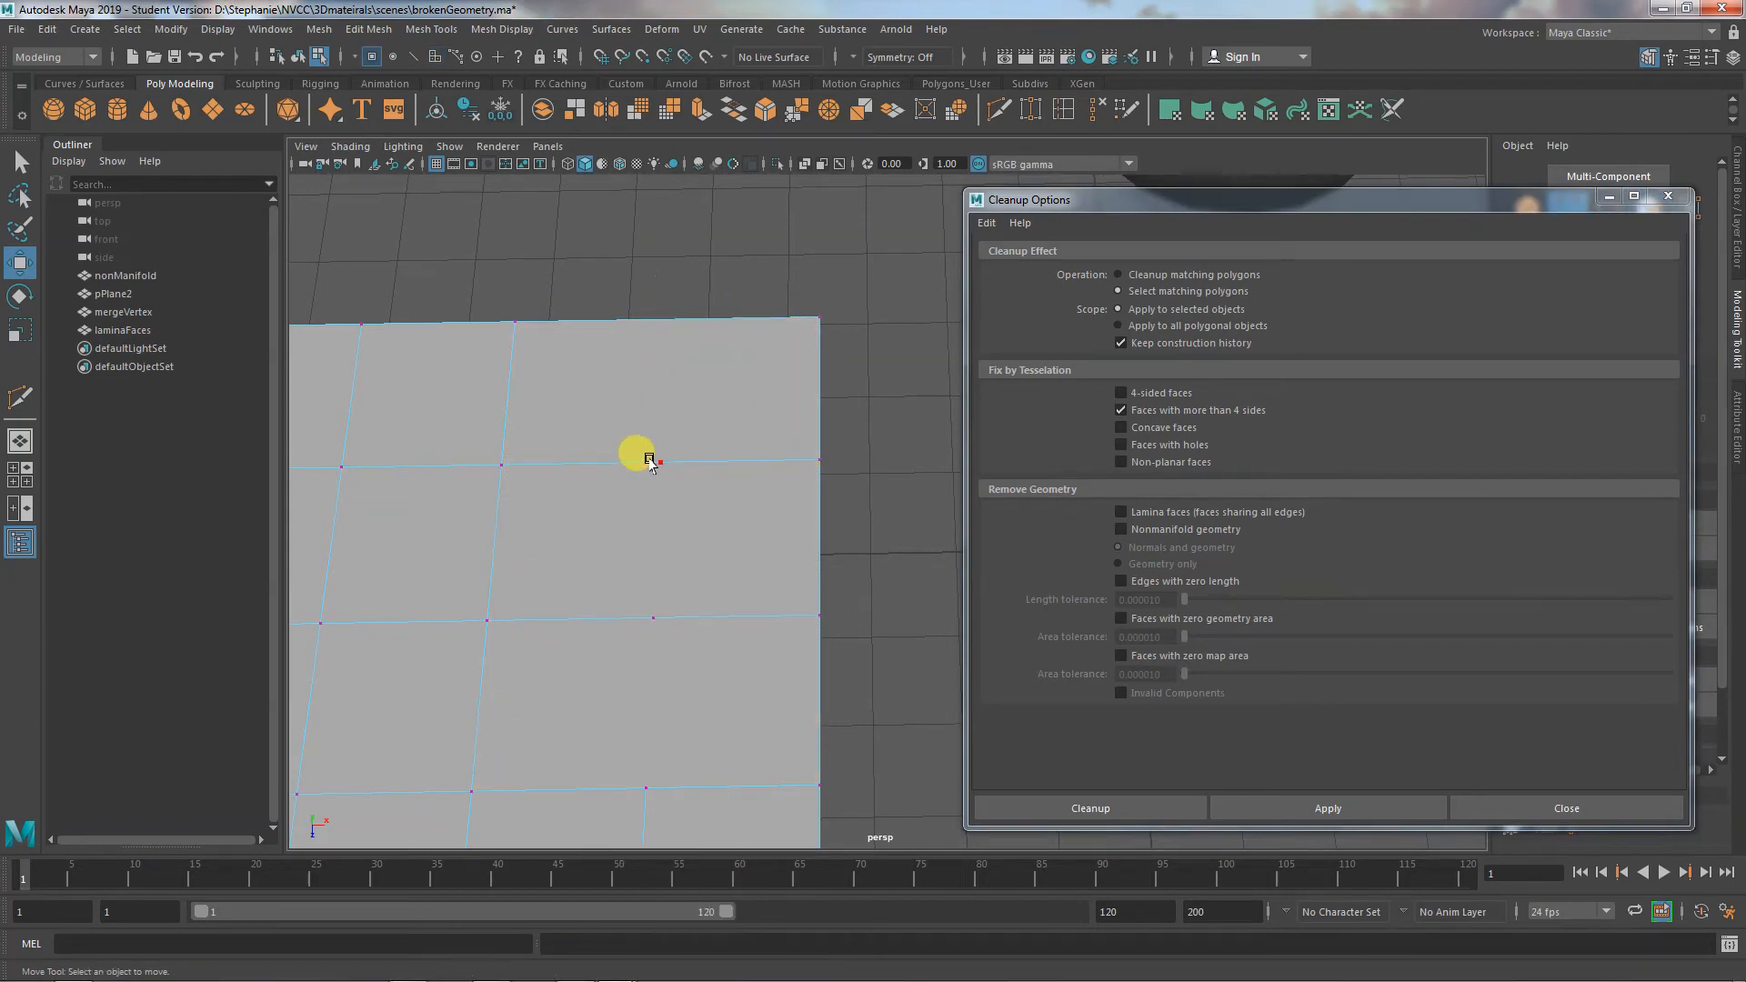
pyautogui.click(649, 619)
pyautogui.click(644, 615)
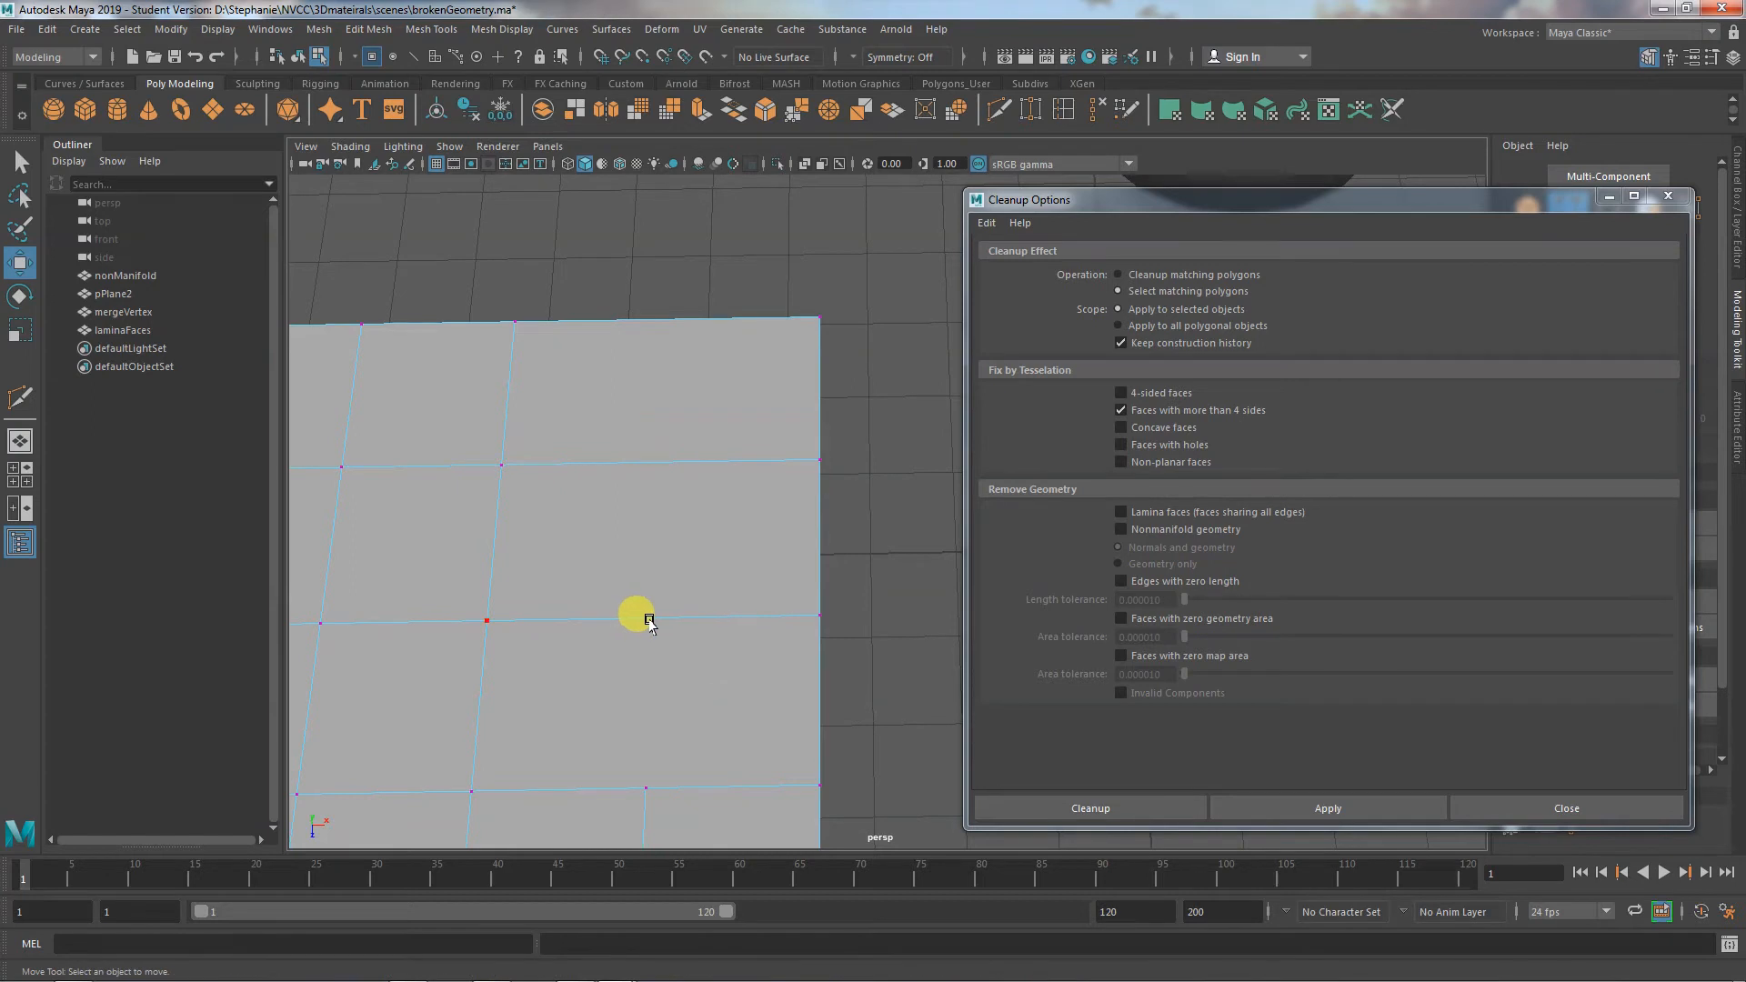
# Return pPlane2 to object mode and rerun Cleanup's selection for faces with more than 4 sides
pyautogui.keyDown('alt'); pyautogui.moveTo(686, 664); pyautogui.dragTo(679, 569, button='middle'); pyautogui.keyUp('alt')
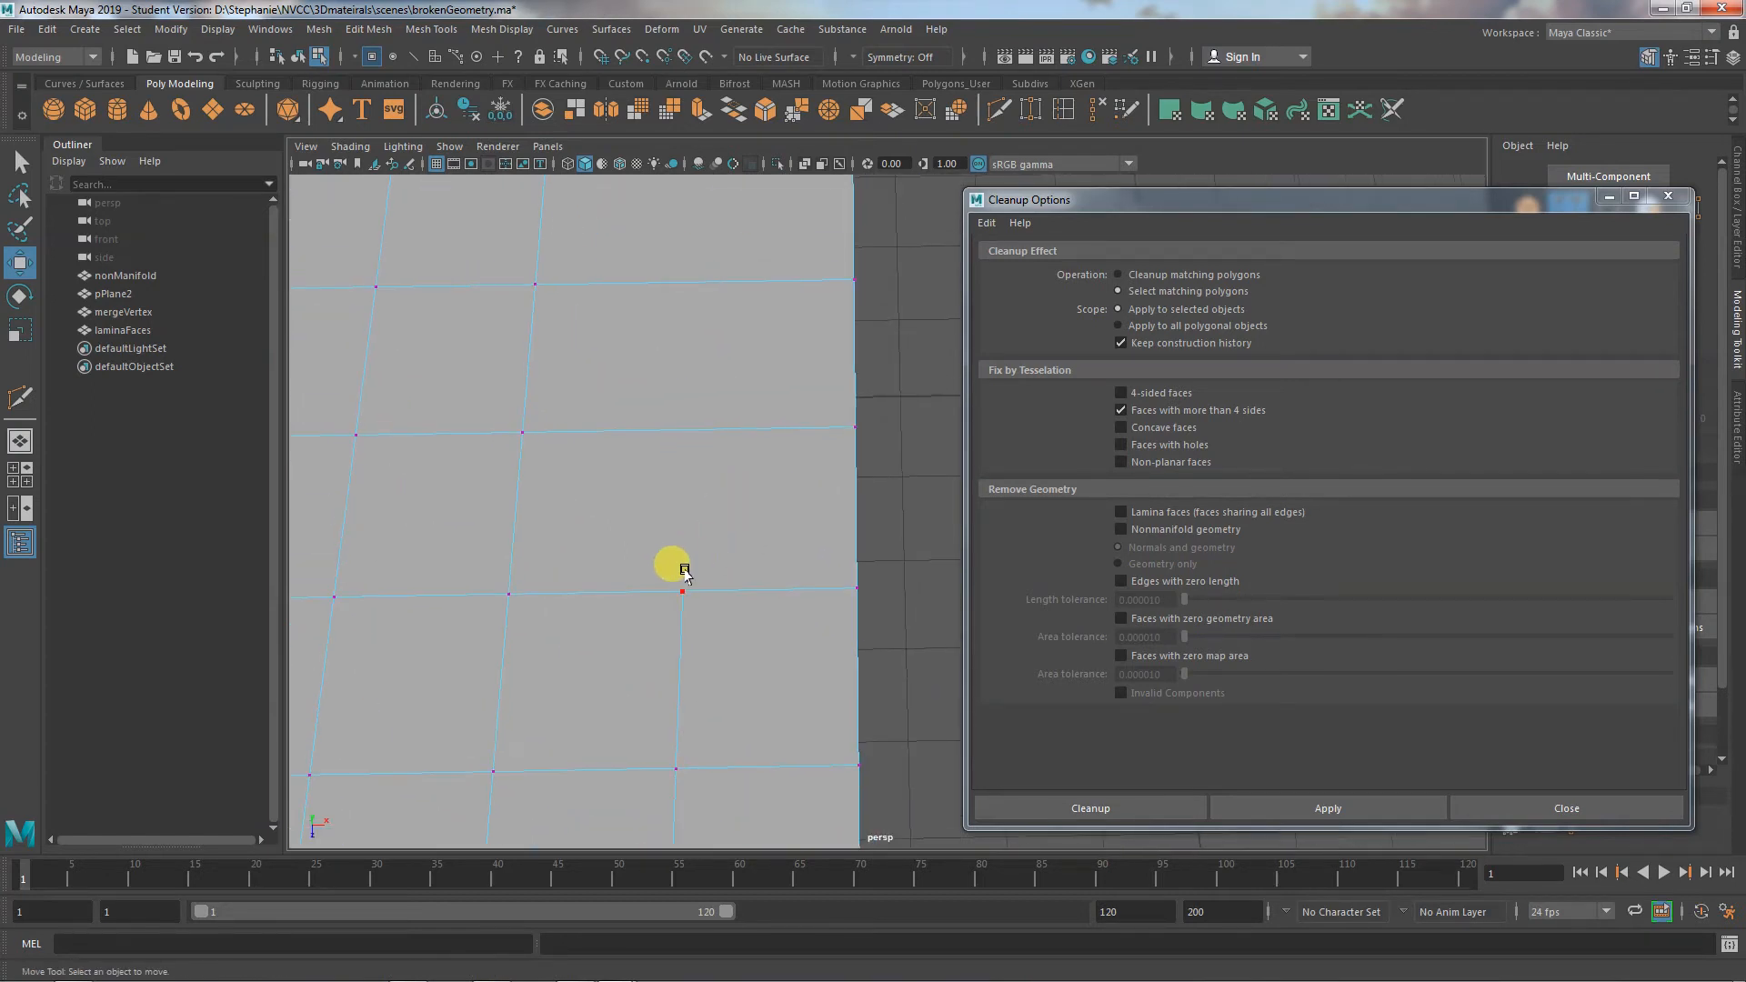
pyautogui.moveTo(697, 498); pyautogui.dragTo(767, 428, button='right')
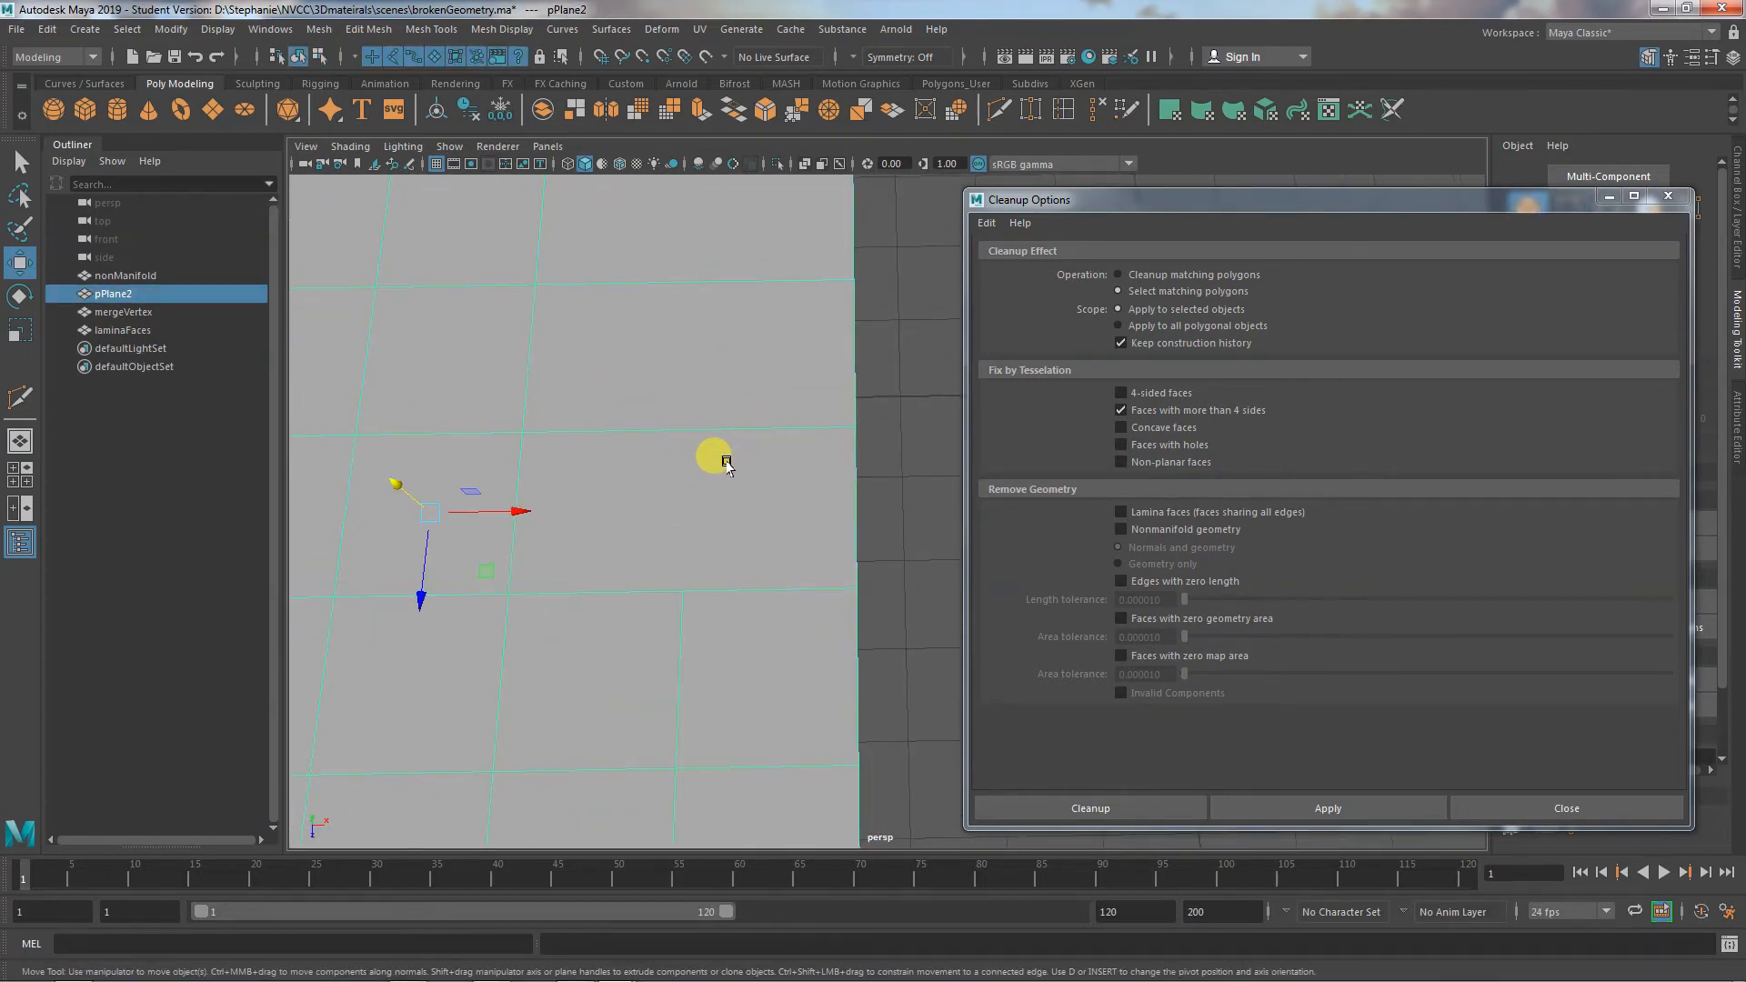
pyautogui.click(1279, 804)
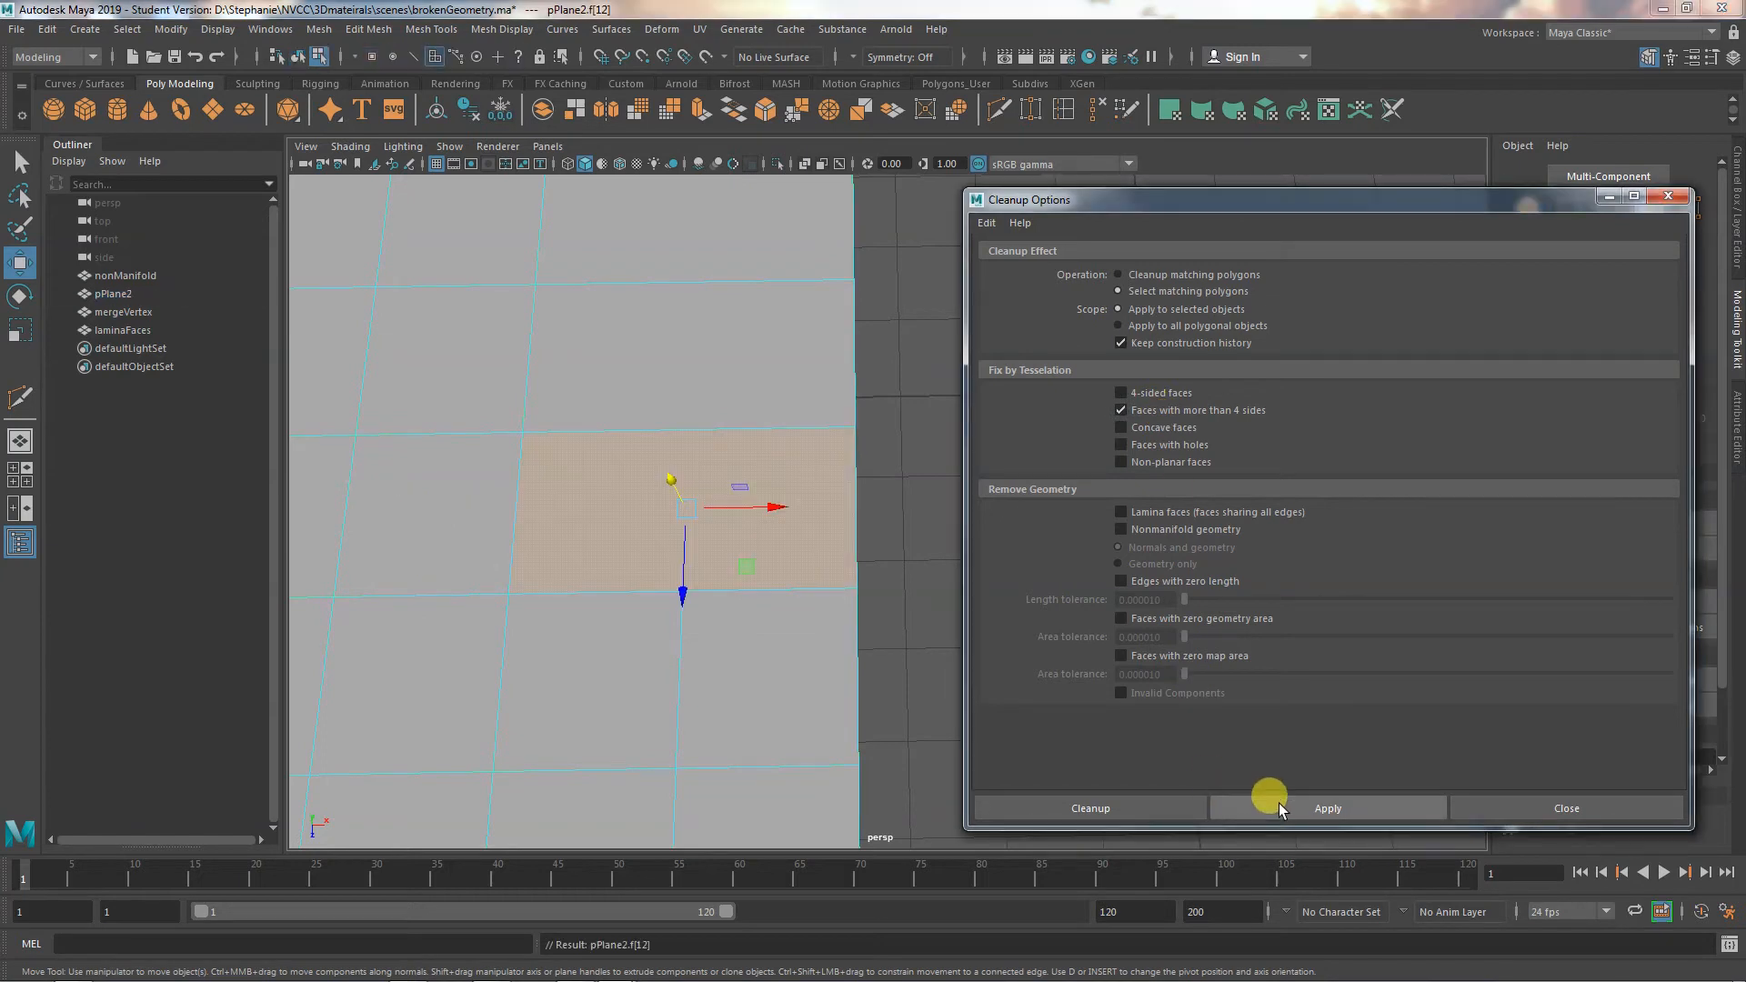
# Try cleaning up the selected face with more than 4 sides through Cleanup matching polygons, then undo the tessellation
pyautogui.click(1170, 274)
pyautogui.click(1380, 816)
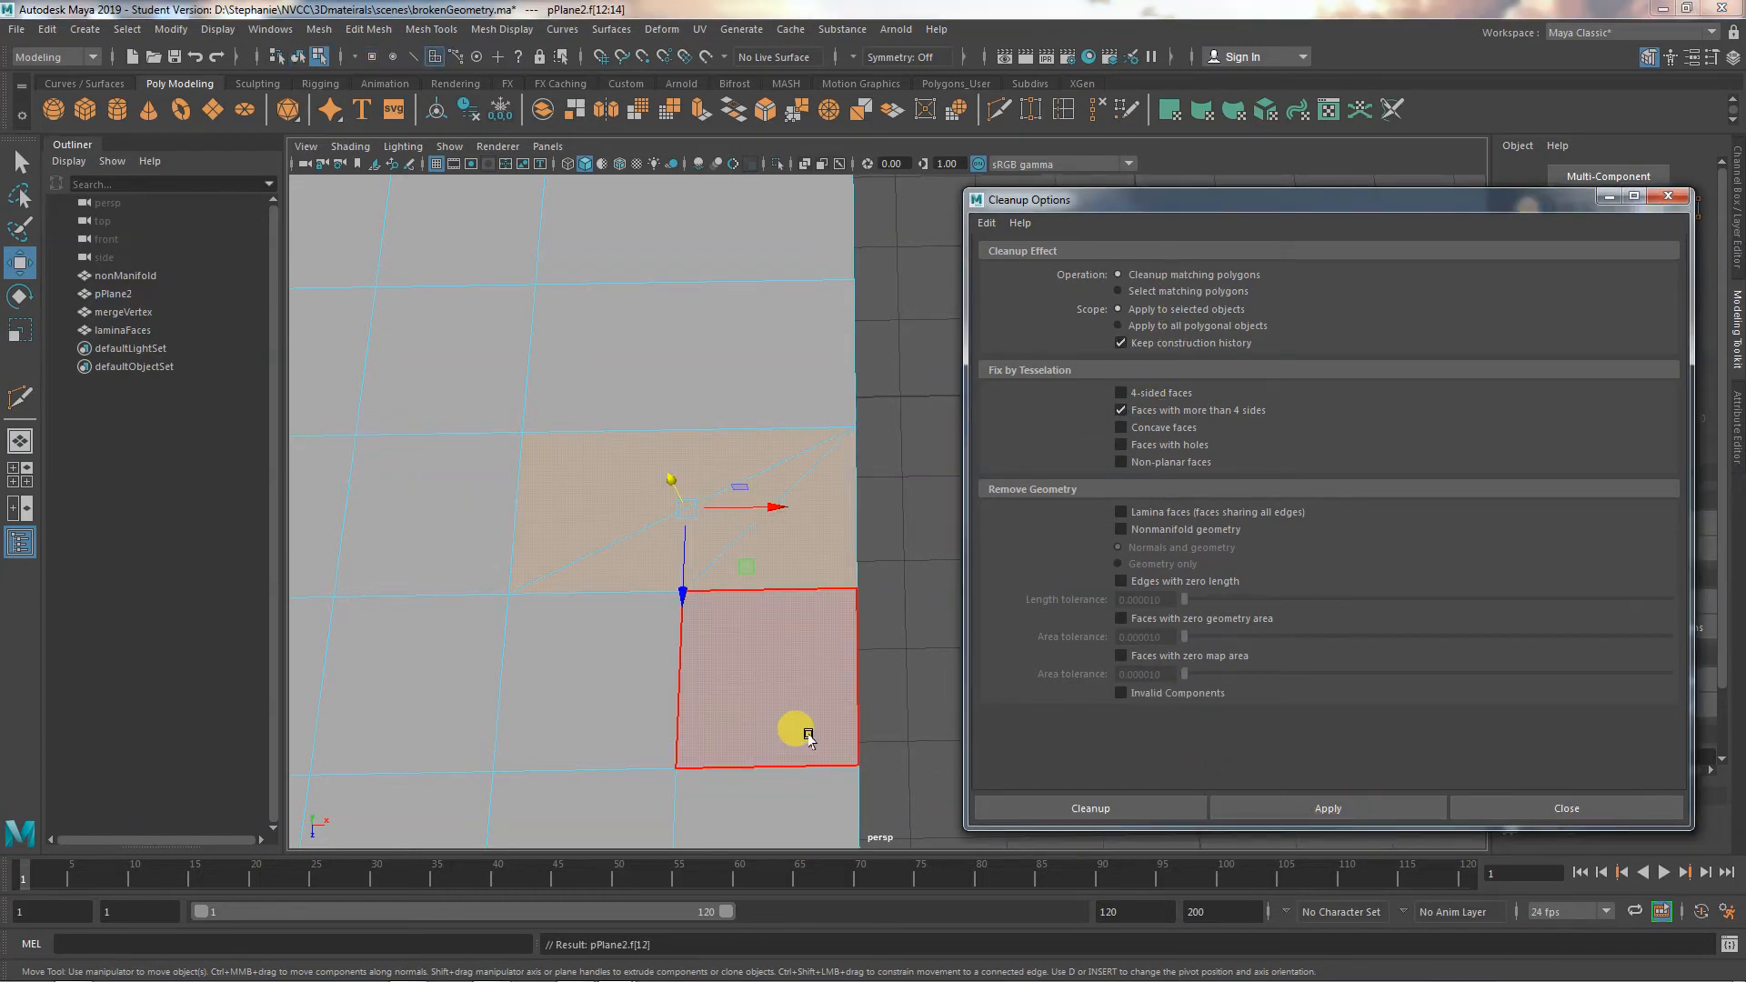
pyautogui.hotkey('ctrl', 'z')
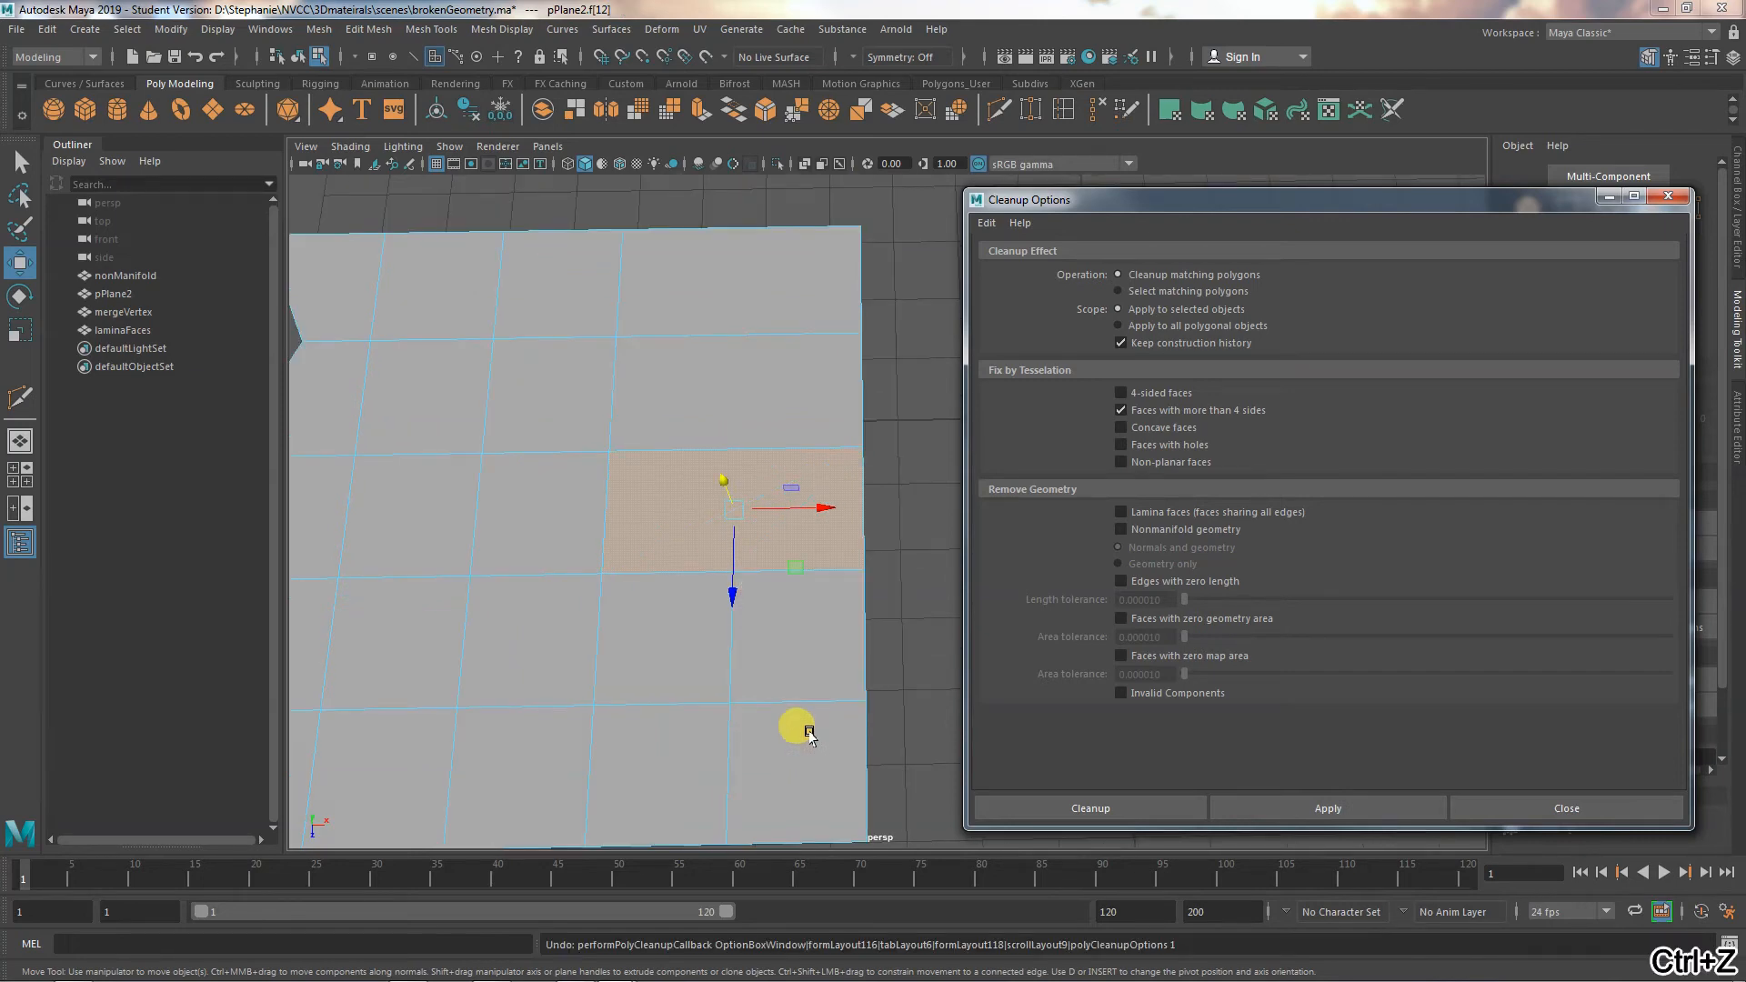
# Return pPlane2 to object mode, clean up its faces with more than 4 sides by tessellation, and undo the result
pyautogui.moveTo(800, 727); pyautogui.dragTo(851, 443, button='right')
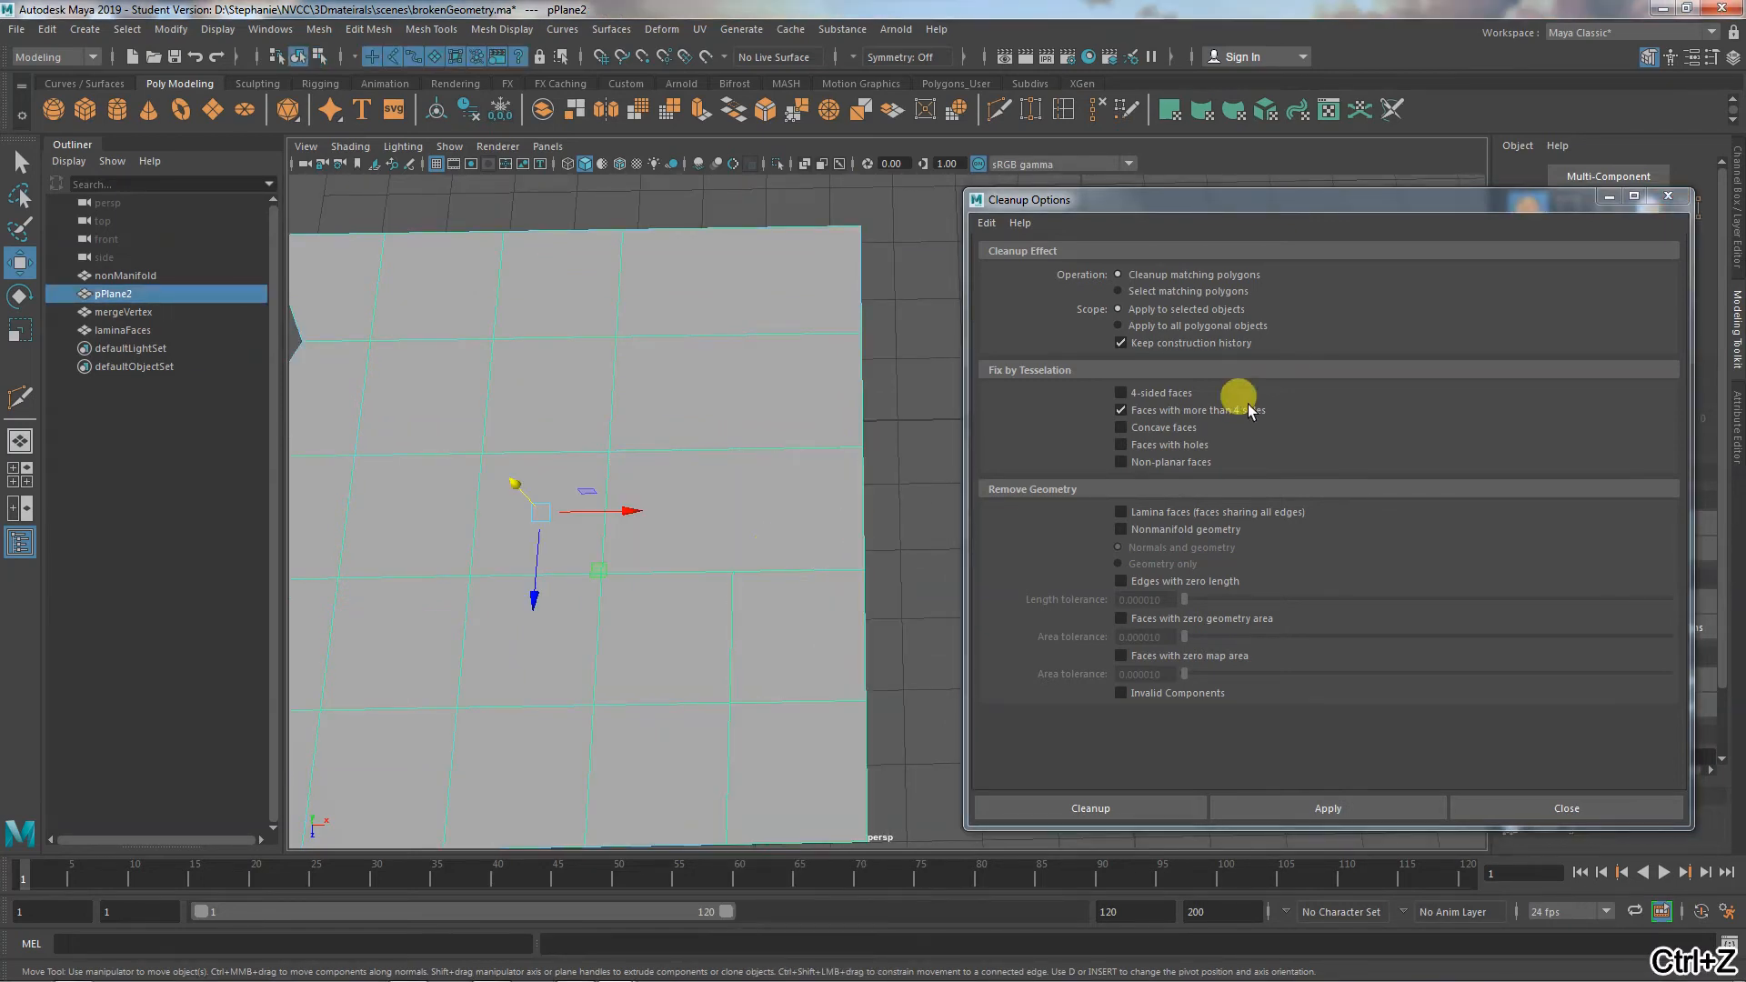
pyautogui.click(1345, 814)
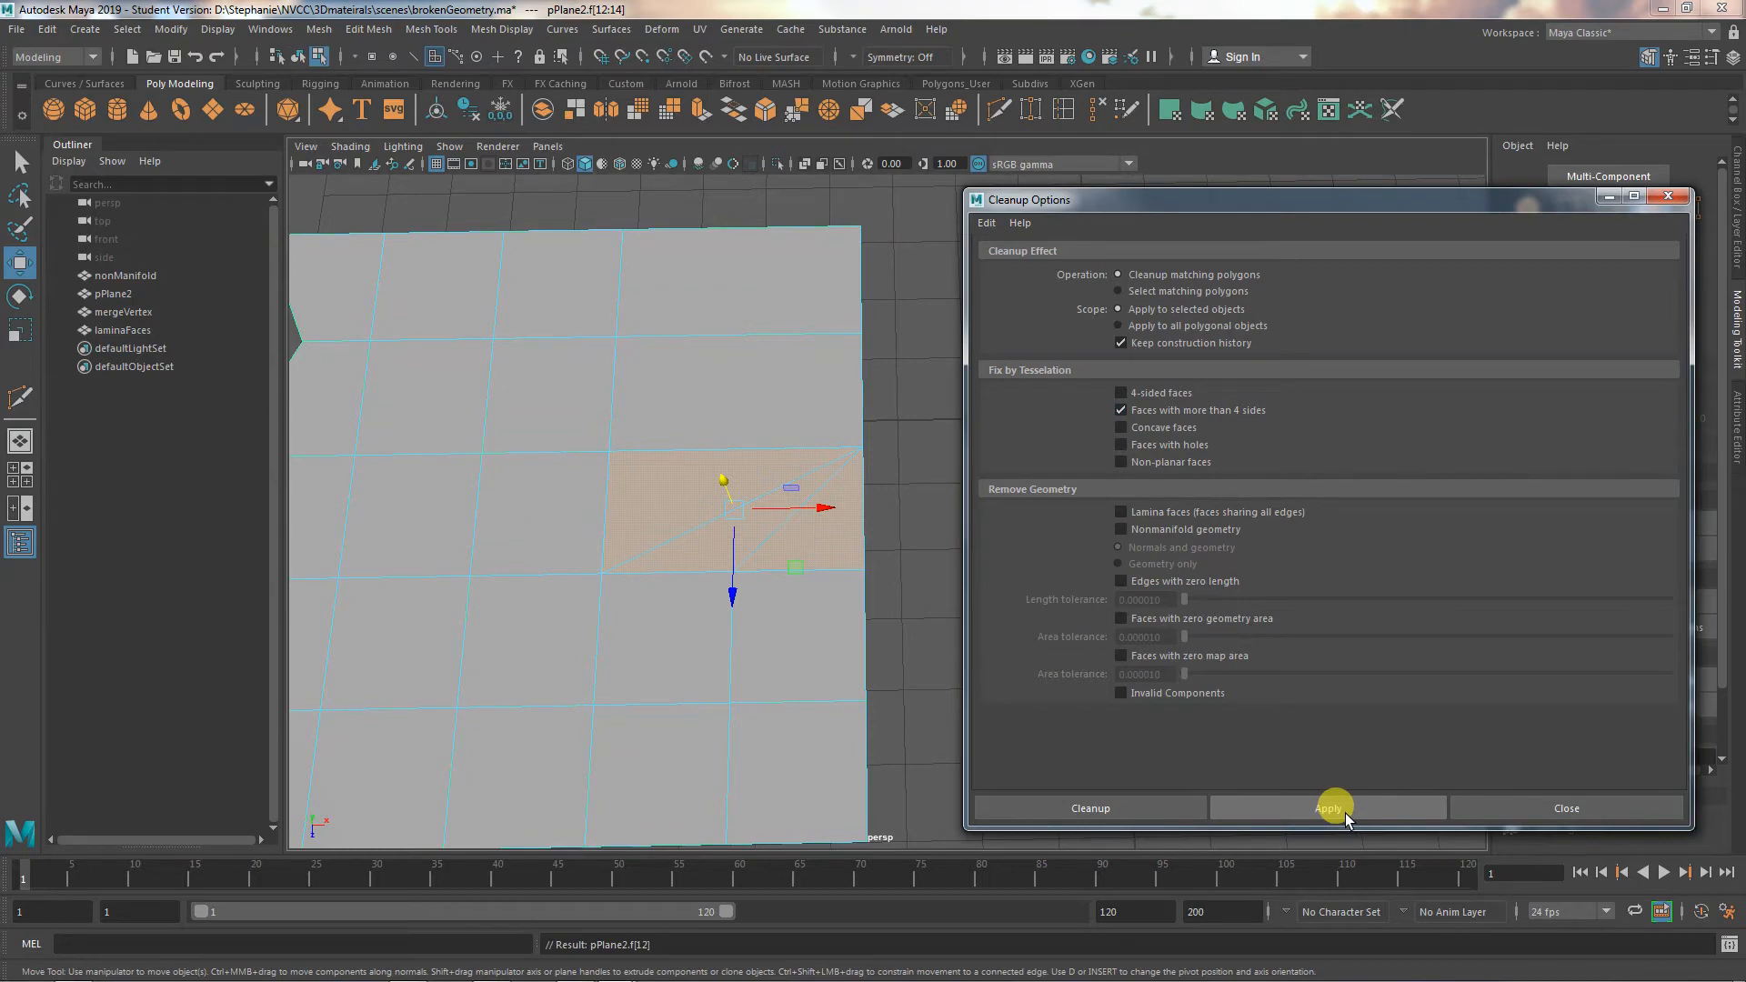
pyautogui.click(777, 643)
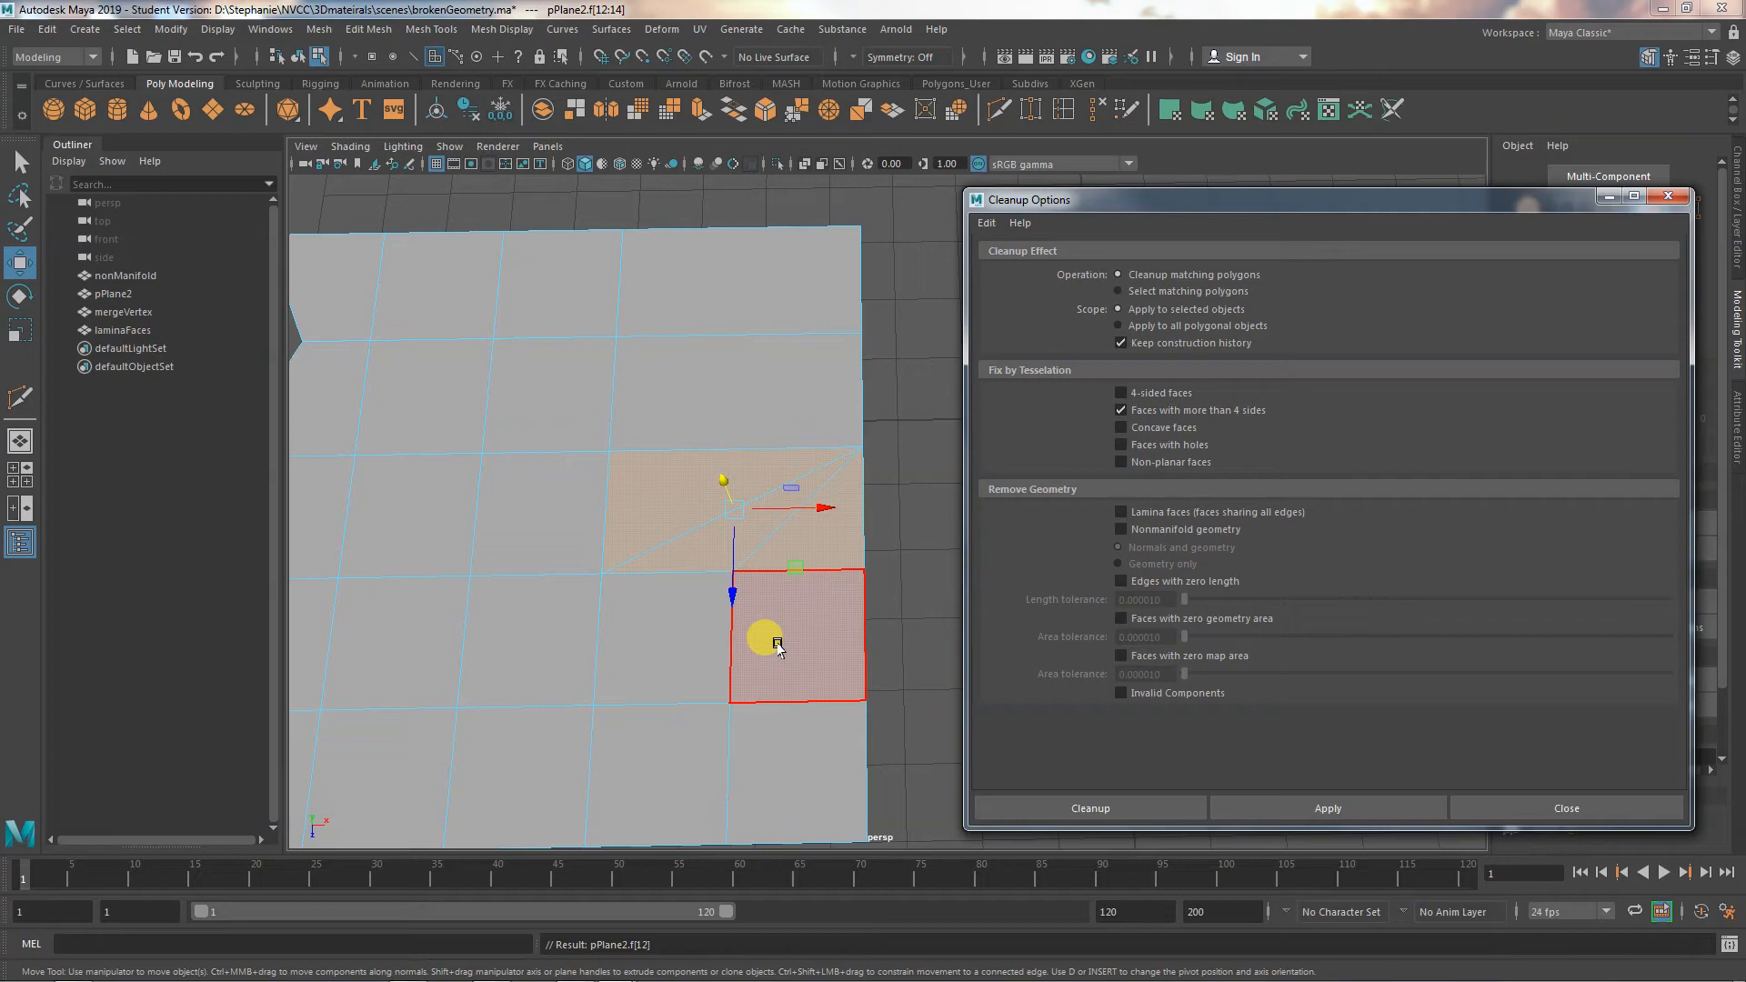
pyautogui.hotkey('ctrl', 'z')
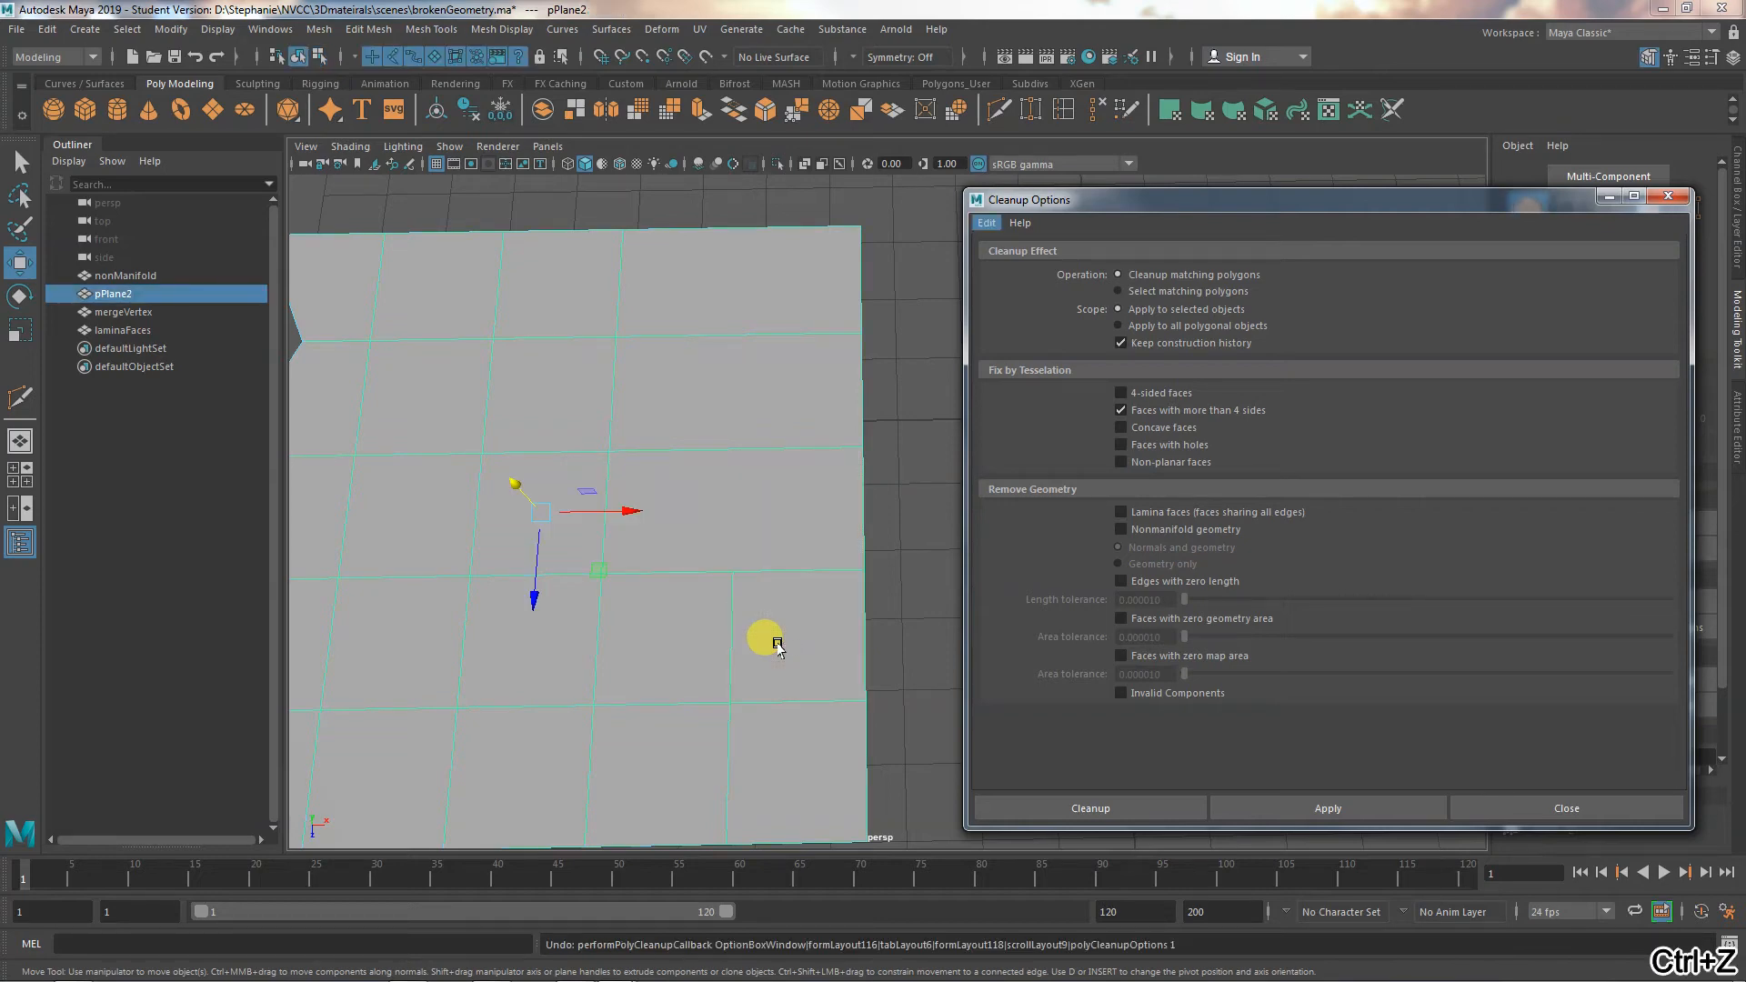
# Switch the Cleanup tessellation criterion from faces with more than 4 sides to non-planar faces only
pyautogui.keyDown('alt'); pyautogui.moveTo(782, 644); pyautogui.dragTo(781, 571, button='middle'); pyautogui.keyUp('alt')
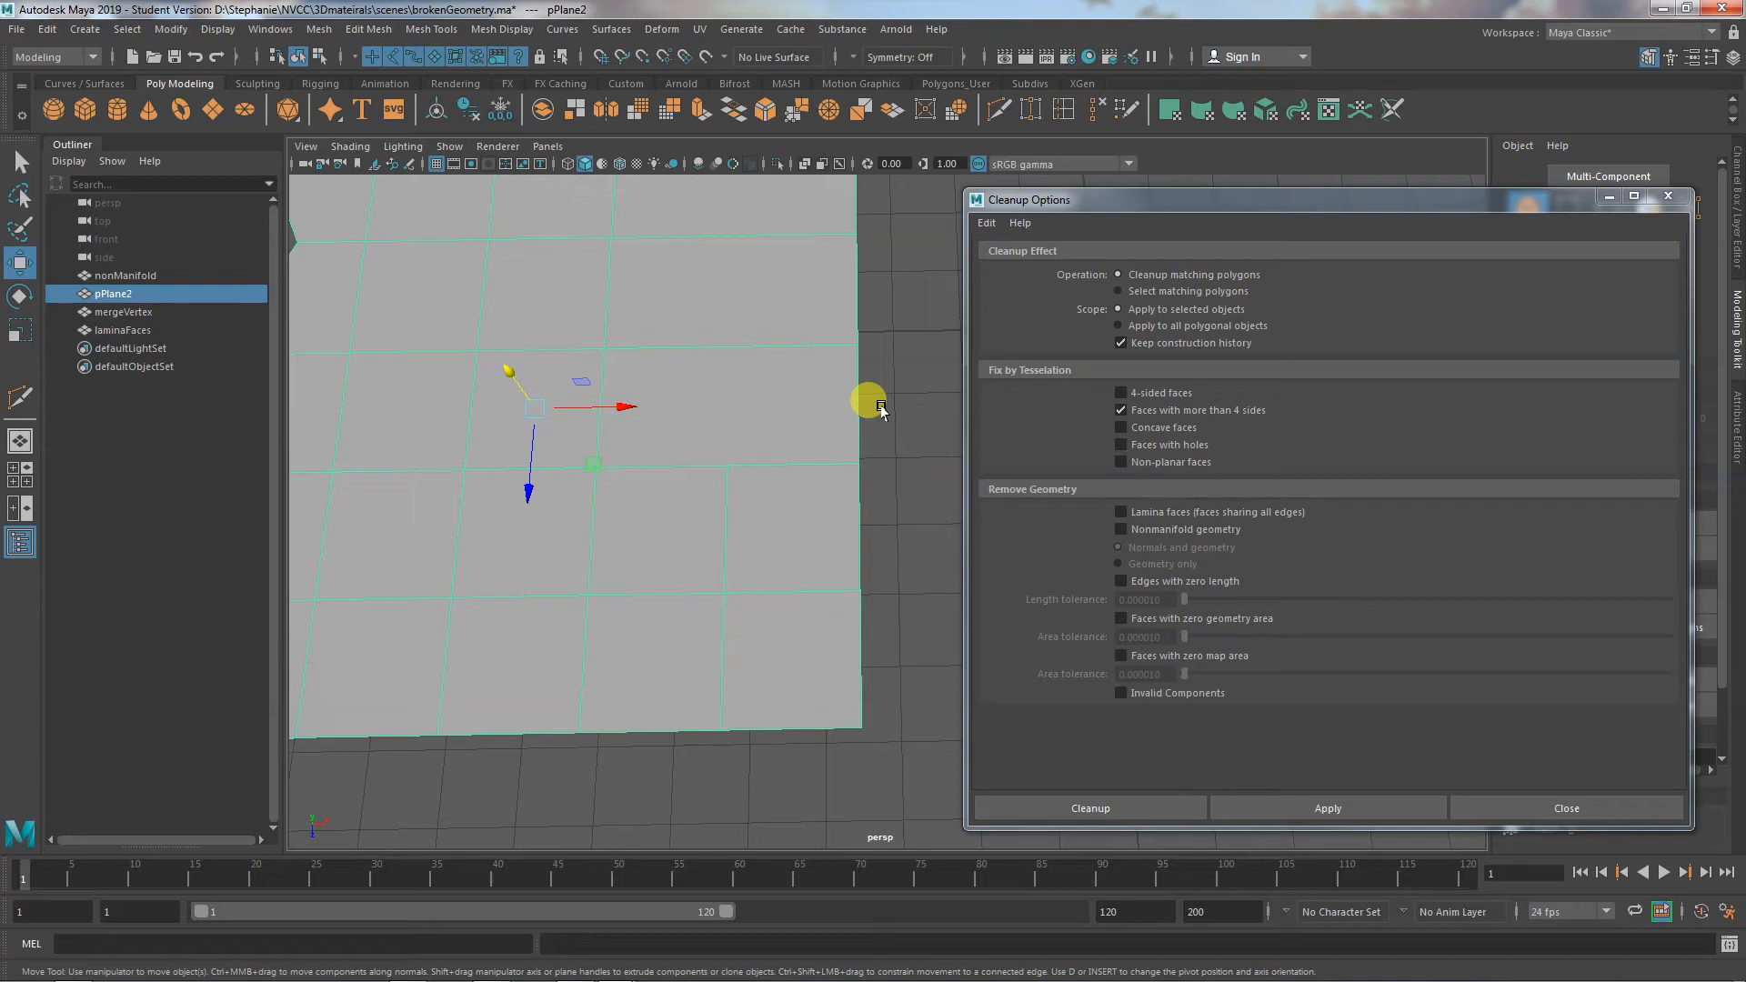
pyautogui.keyDown('alt'); pyautogui.moveTo(730, 443); pyautogui.dragTo(827, 542, button='right'); pyautogui.keyUp('alt')
pyautogui.keyDown('alt'); pyautogui.moveTo(755, 525); pyautogui.dragTo(743, 578, button='middle'); pyautogui.keyUp('alt')
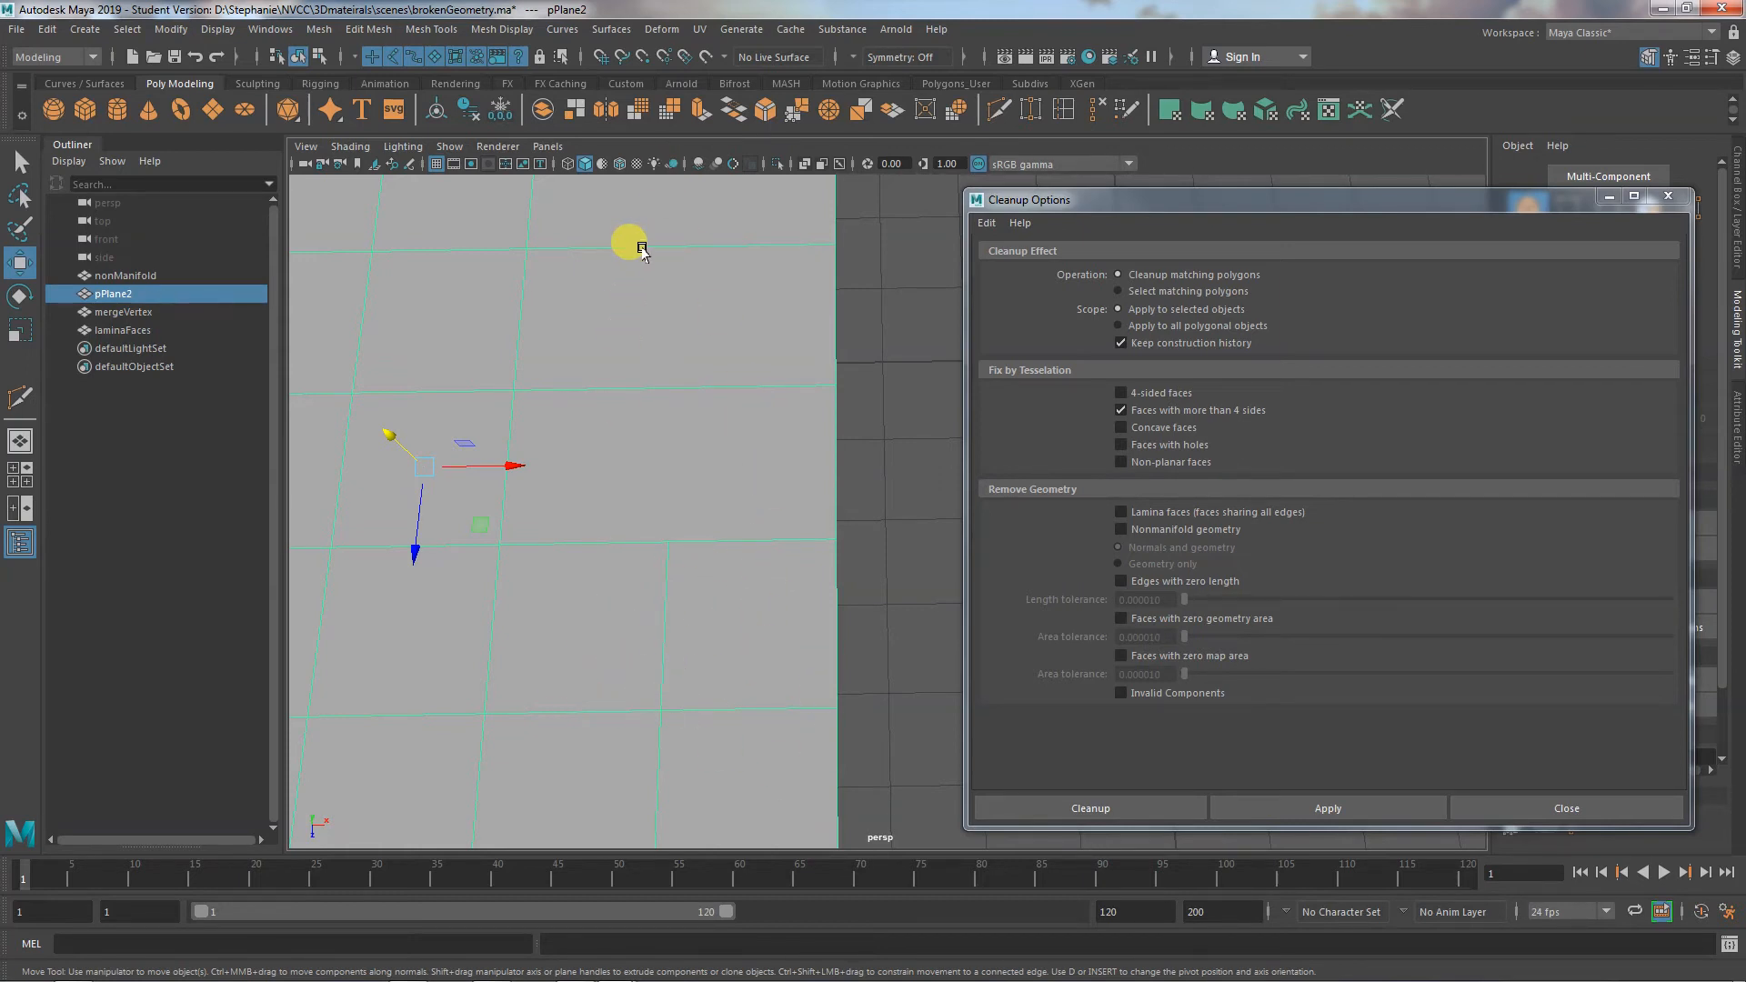
pyautogui.keyDown('alt'); pyautogui.moveTo(585, 456); pyautogui.dragTo(656, 514, button='middle'); pyautogui.keyUp('alt')
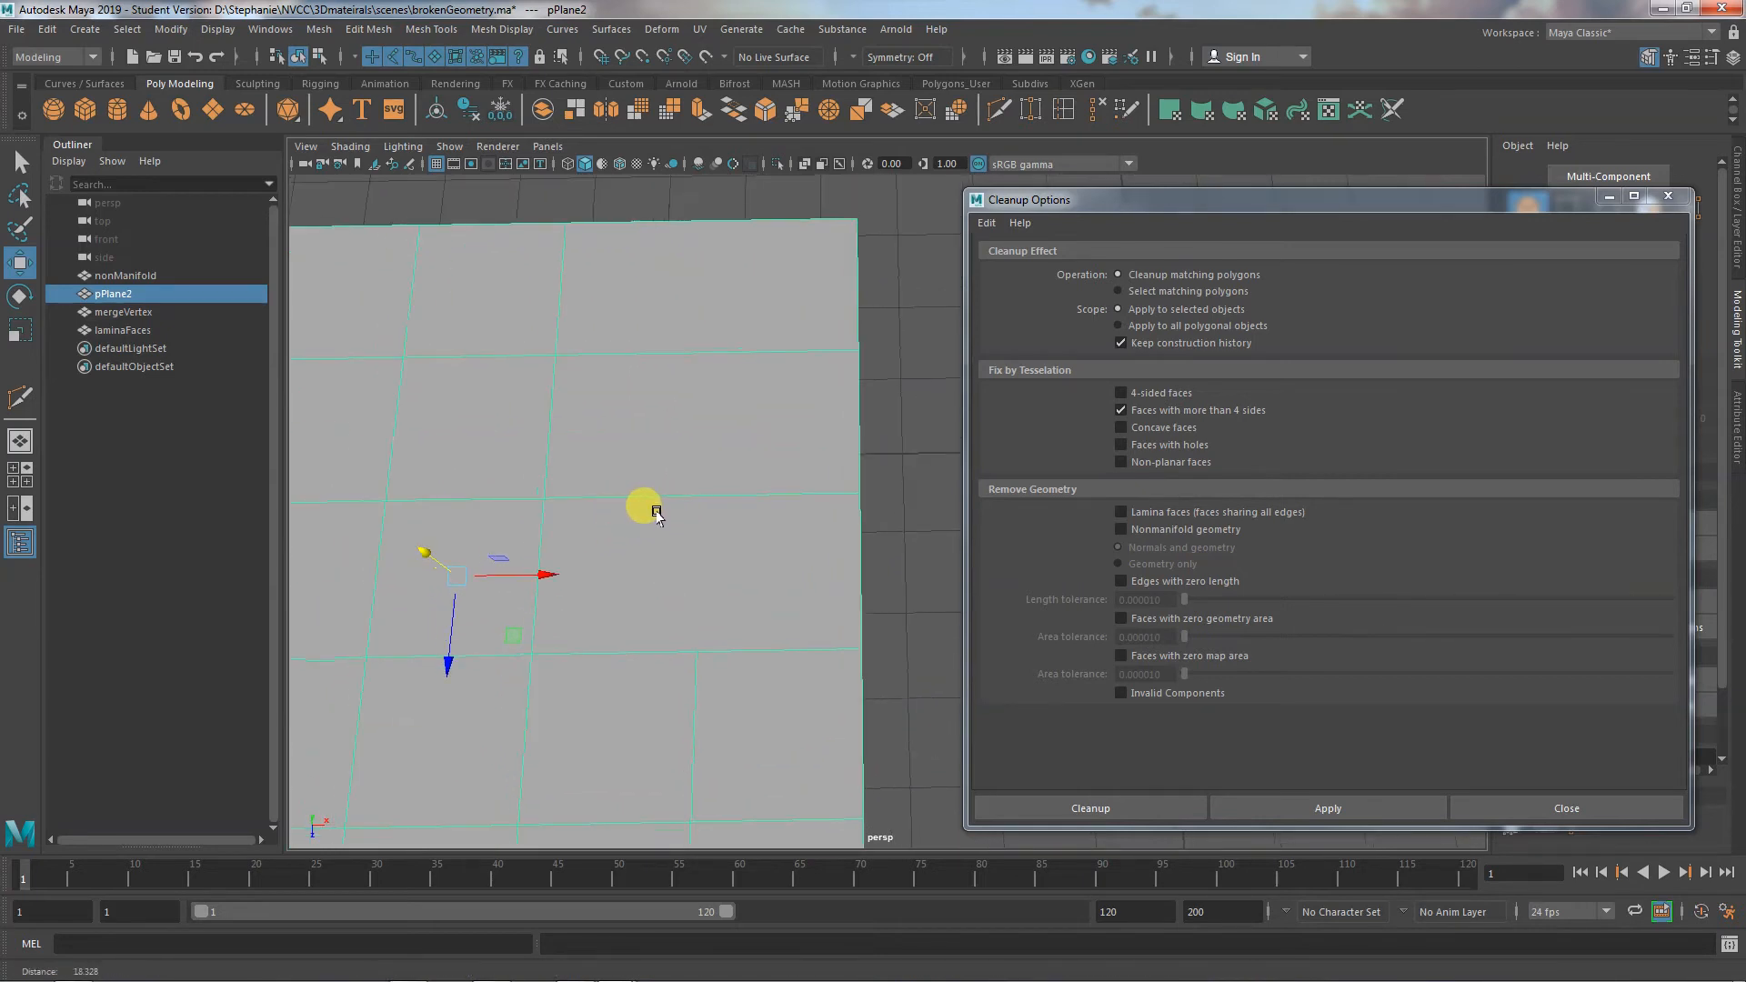
pyautogui.keyDown('alt'); pyautogui.moveTo(657, 514); pyautogui.dragTo(587, 518, button='right'); pyautogui.keyUp('alt')
pyautogui.keyDown('alt'); pyautogui.moveTo(578, 551); pyautogui.dragTo(659, 452, button='middle'); pyautogui.keyUp('alt')
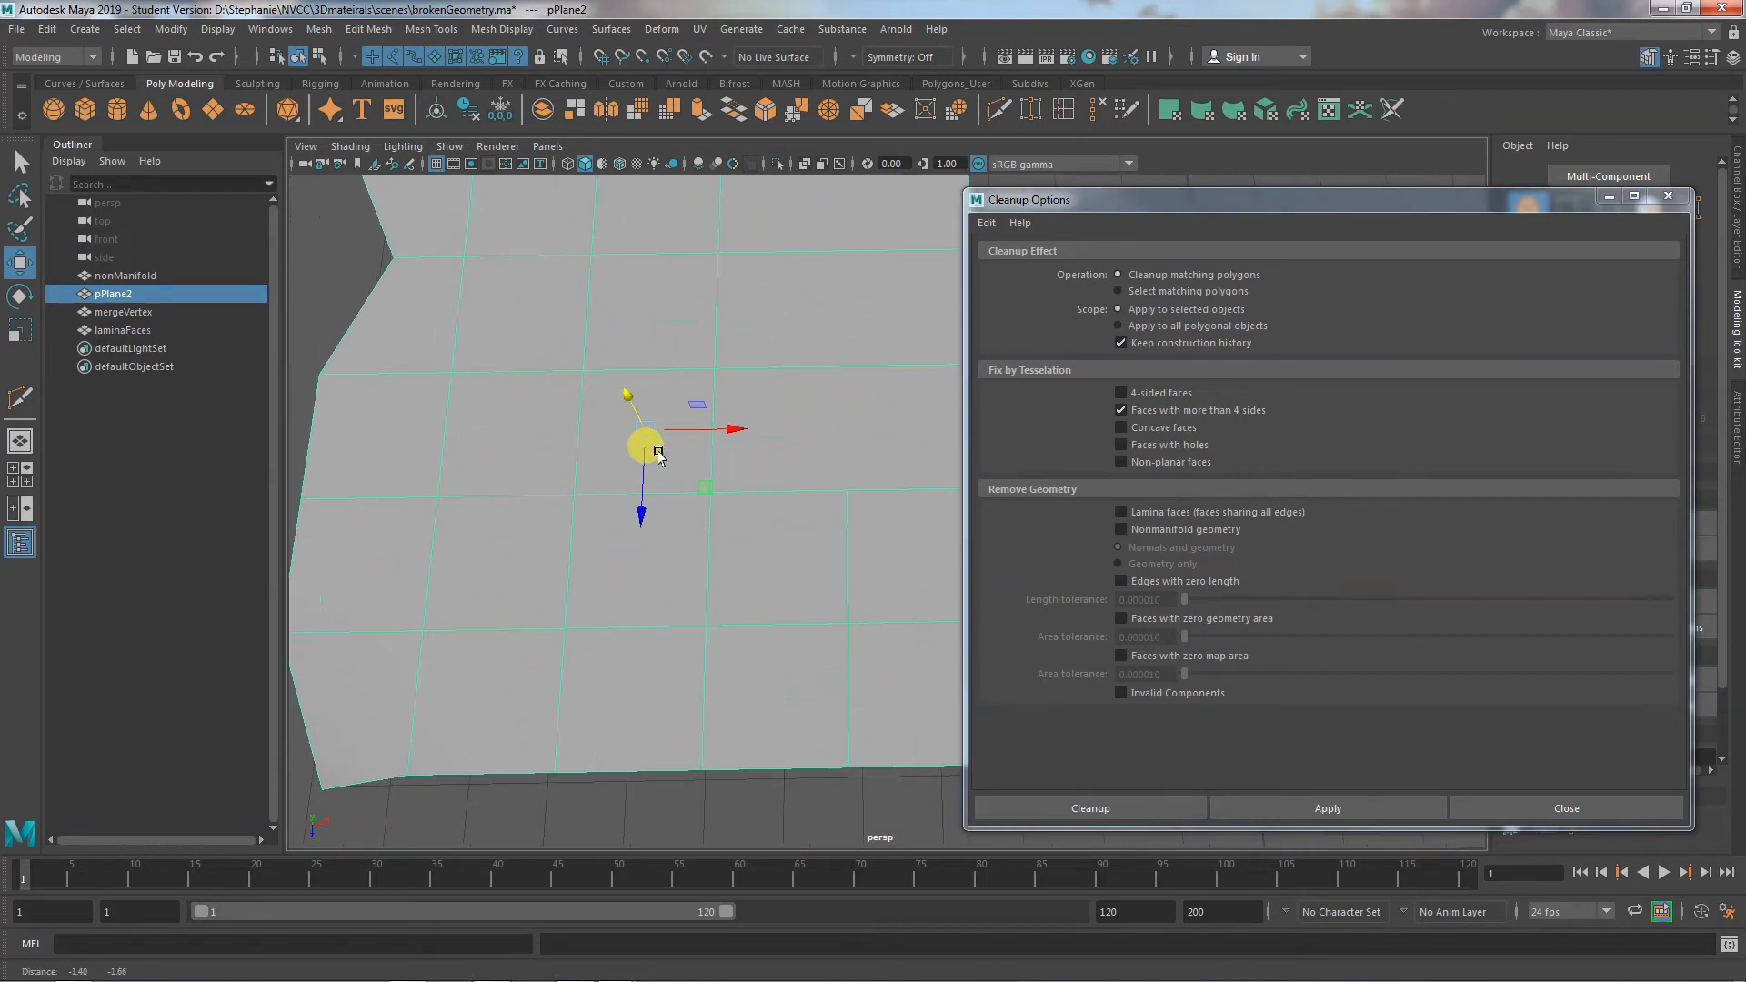
pyautogui.keyDown('alt'); pyautogui.moveTo(658, 452); pyautogui.dragTo(649, 548); pyautogui.keyUp('alt')
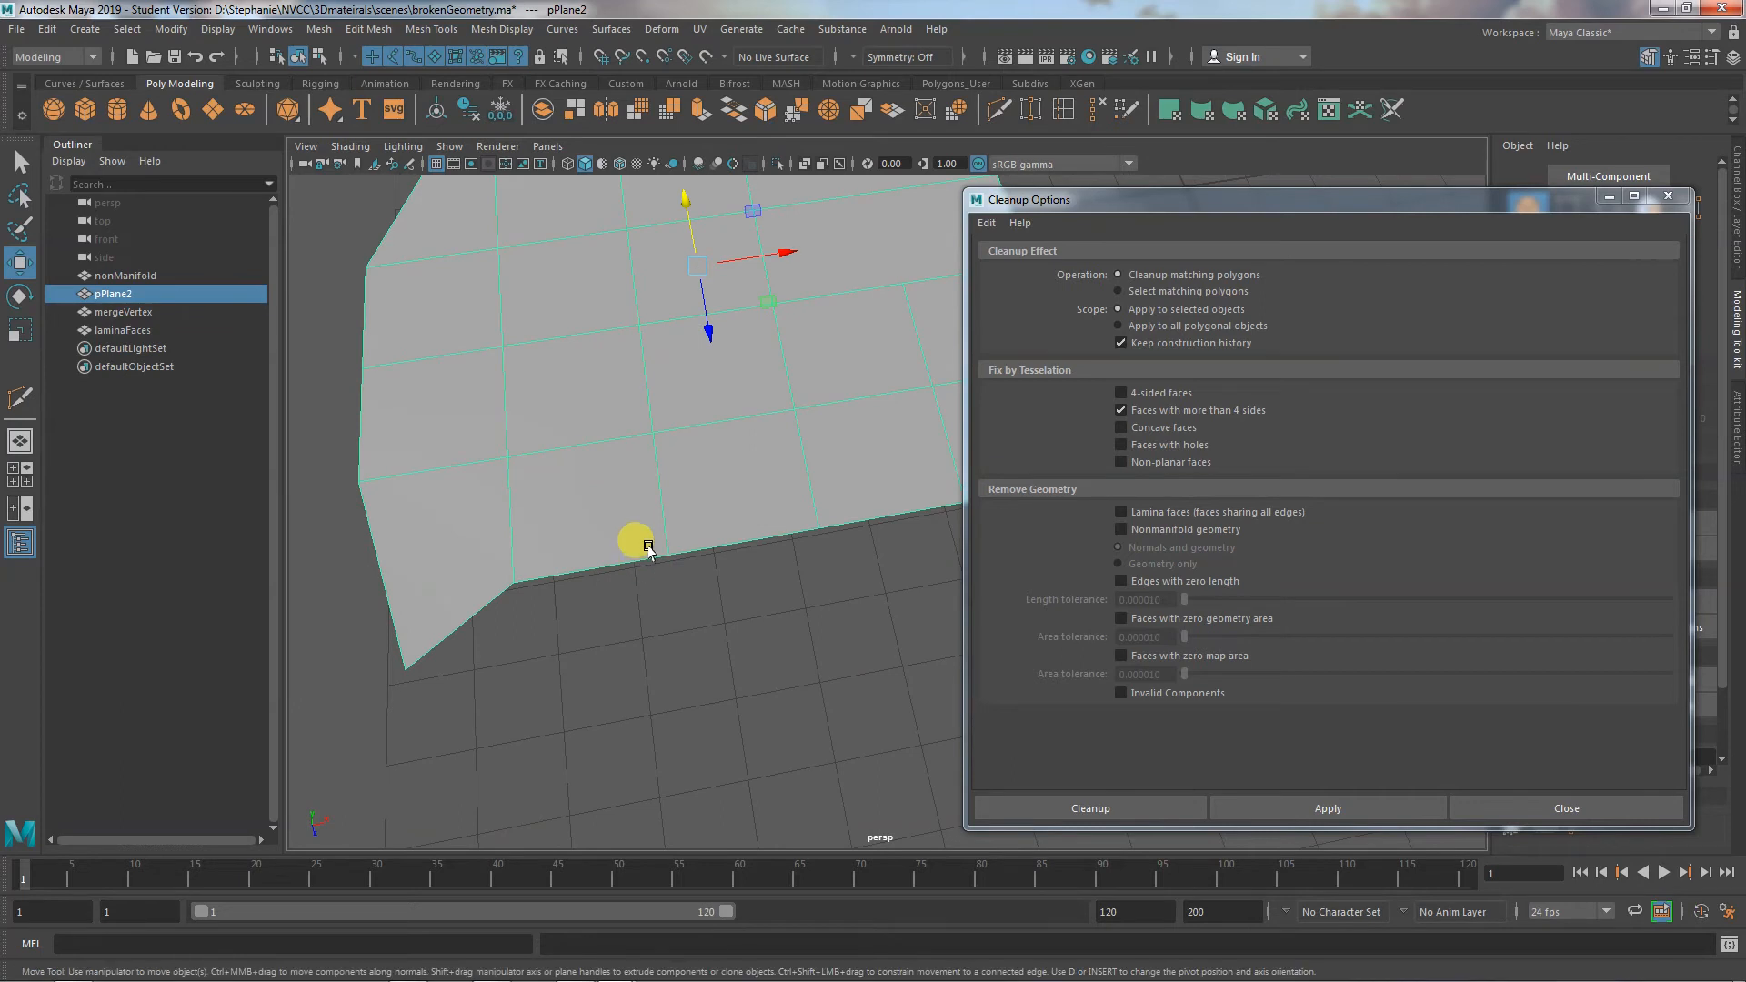
pyautogui.click(1170, 409)
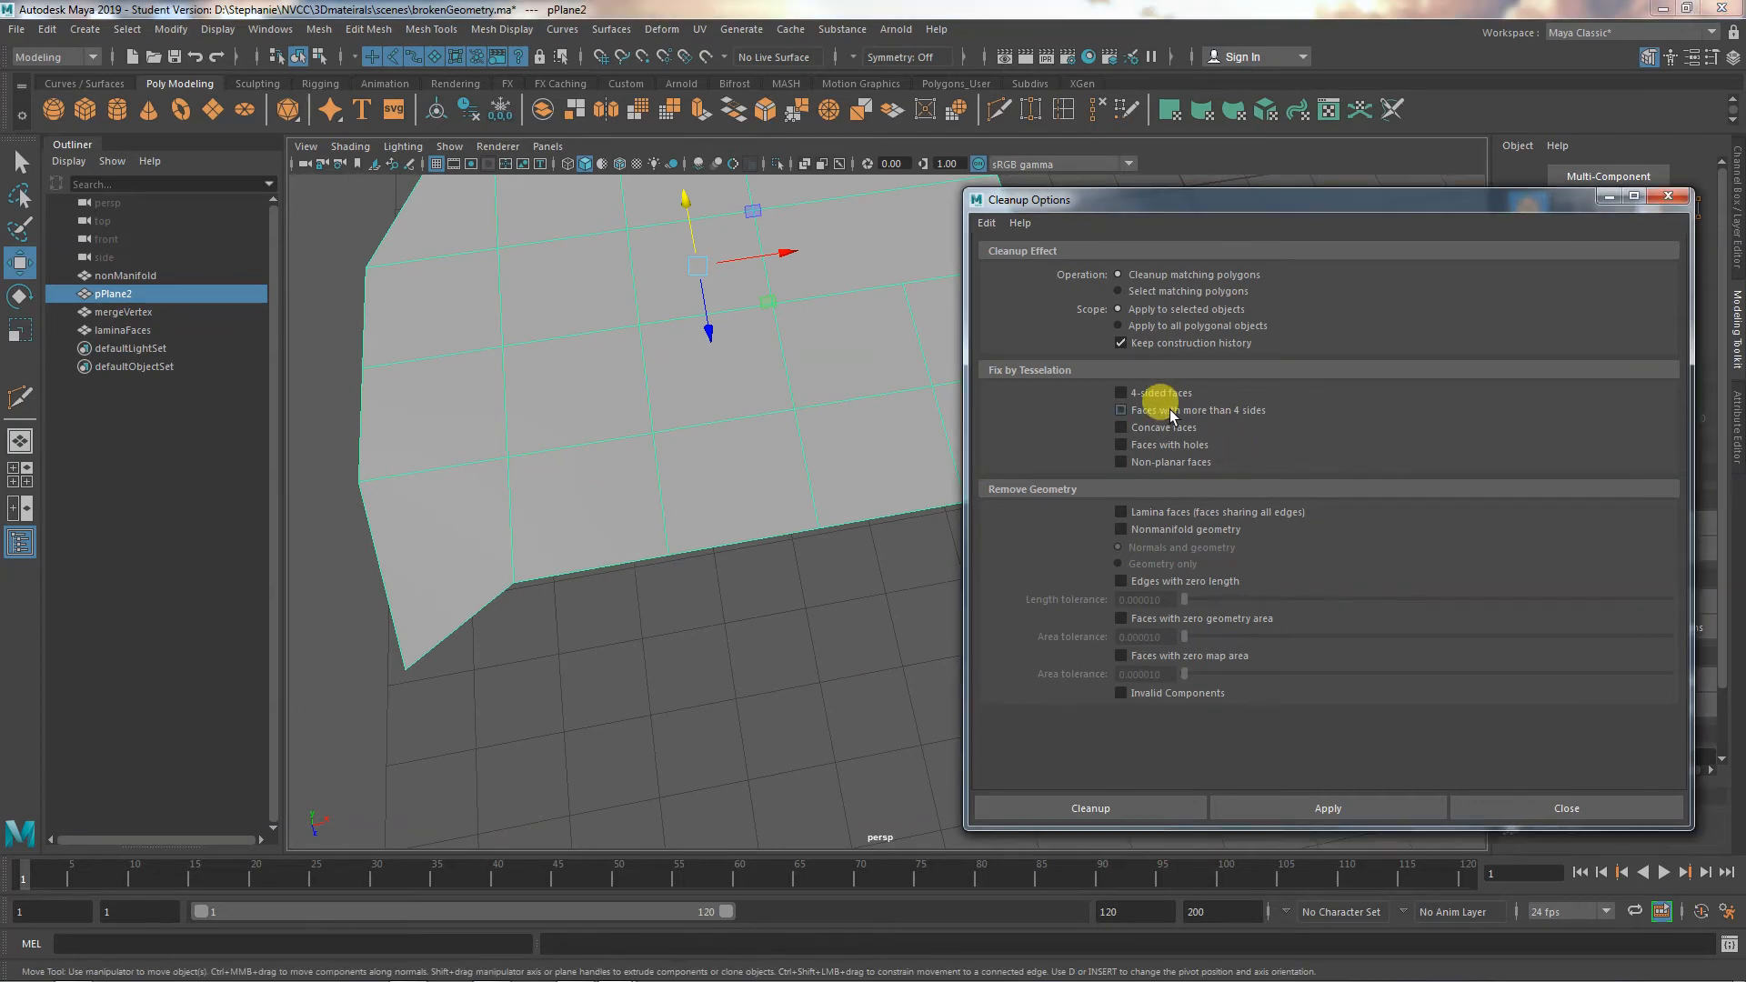
pyautogui.click(1159, 462)
# Apply the non-planar Cleanup to pPlane2, look at the tessellated corner face, and undo the tessellation
pyautogui.click(1325, 807)
pyautogui.keyDown('alt'); pyautogui.click(725, 777); pyautogui.keyUp('alt')
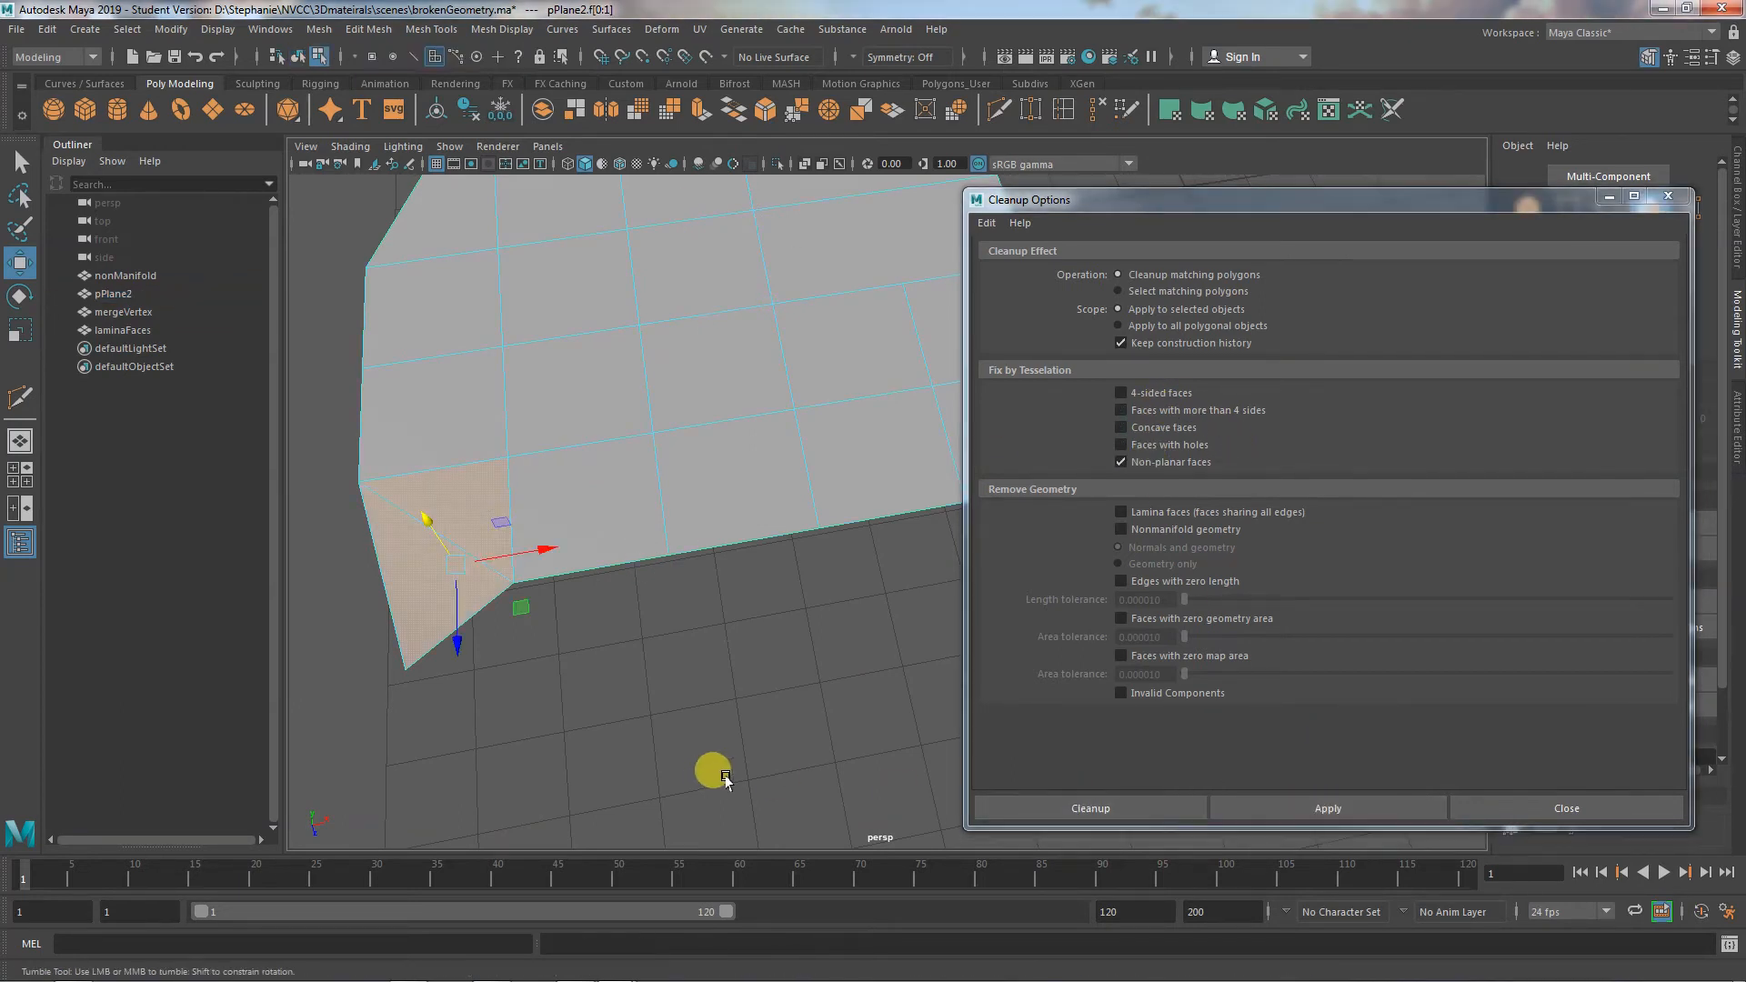
pyautogui.keyDown('alt'); pyautogui.moveTo(725, 778); pyautogui.dragTo(788, 753); pyautogui.keyUp('alt')
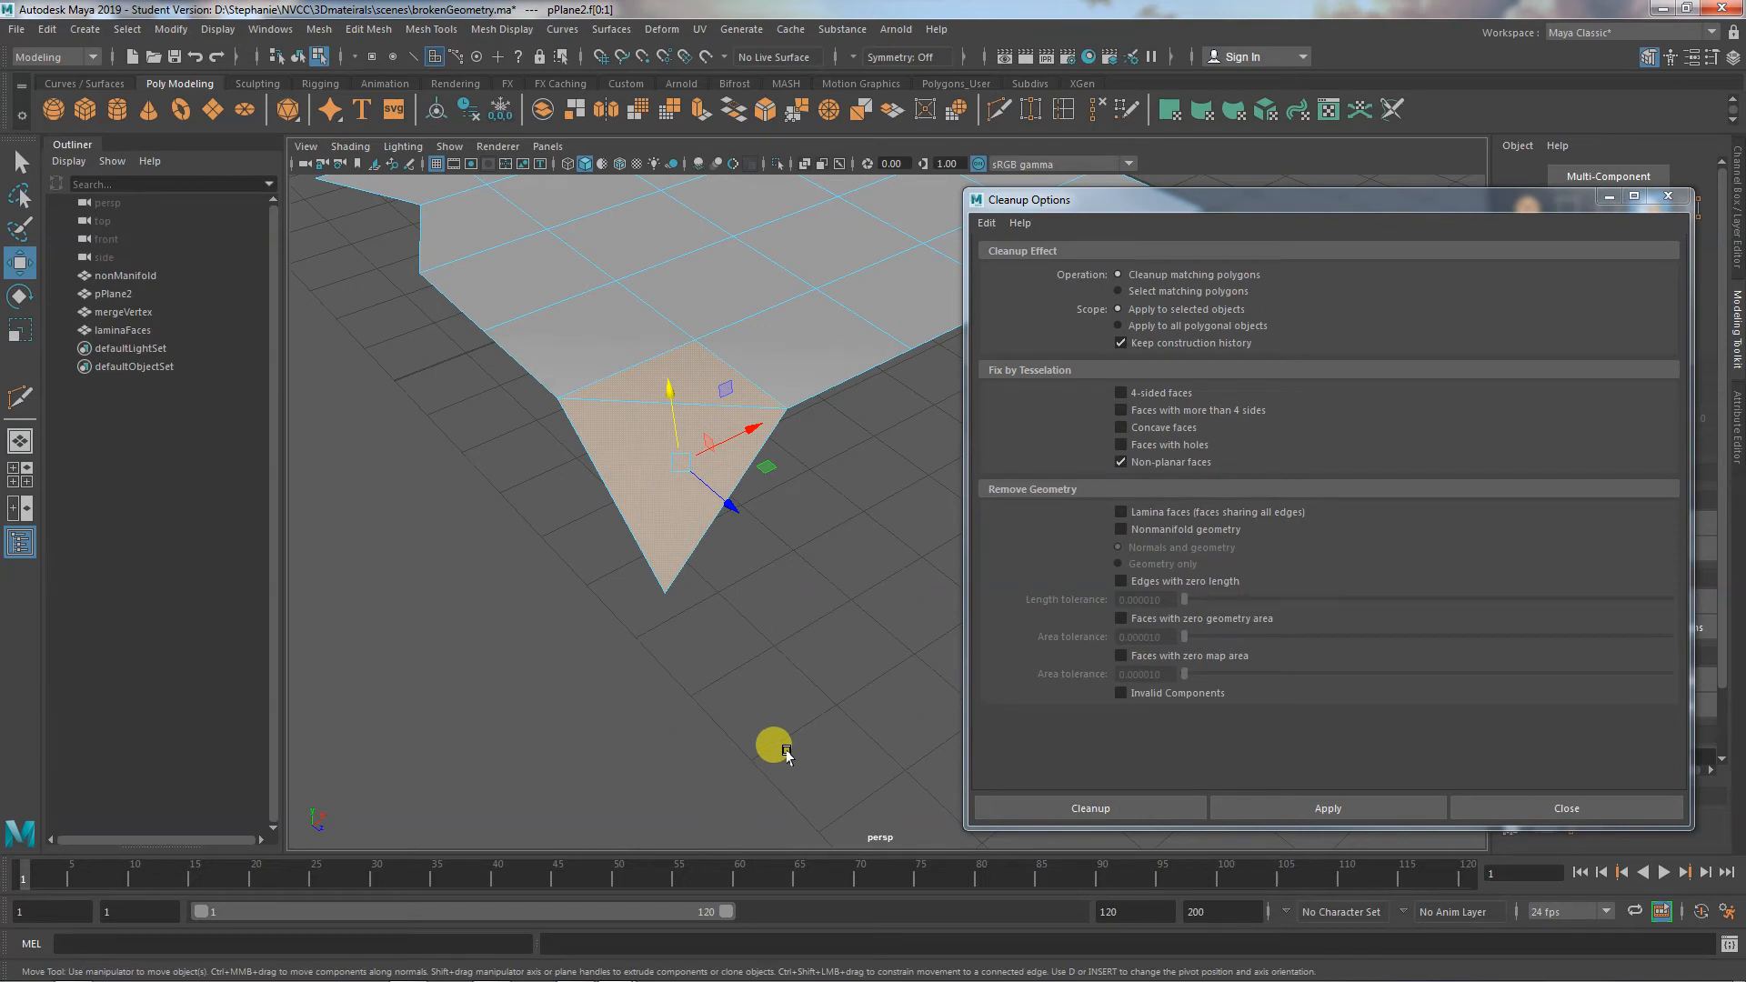
pyautogui.hotkey('ctrl', 'z')
pyautogui.hotkey('ctrl', 'z')
pyautogui.hotkey('ctrl', 'z')
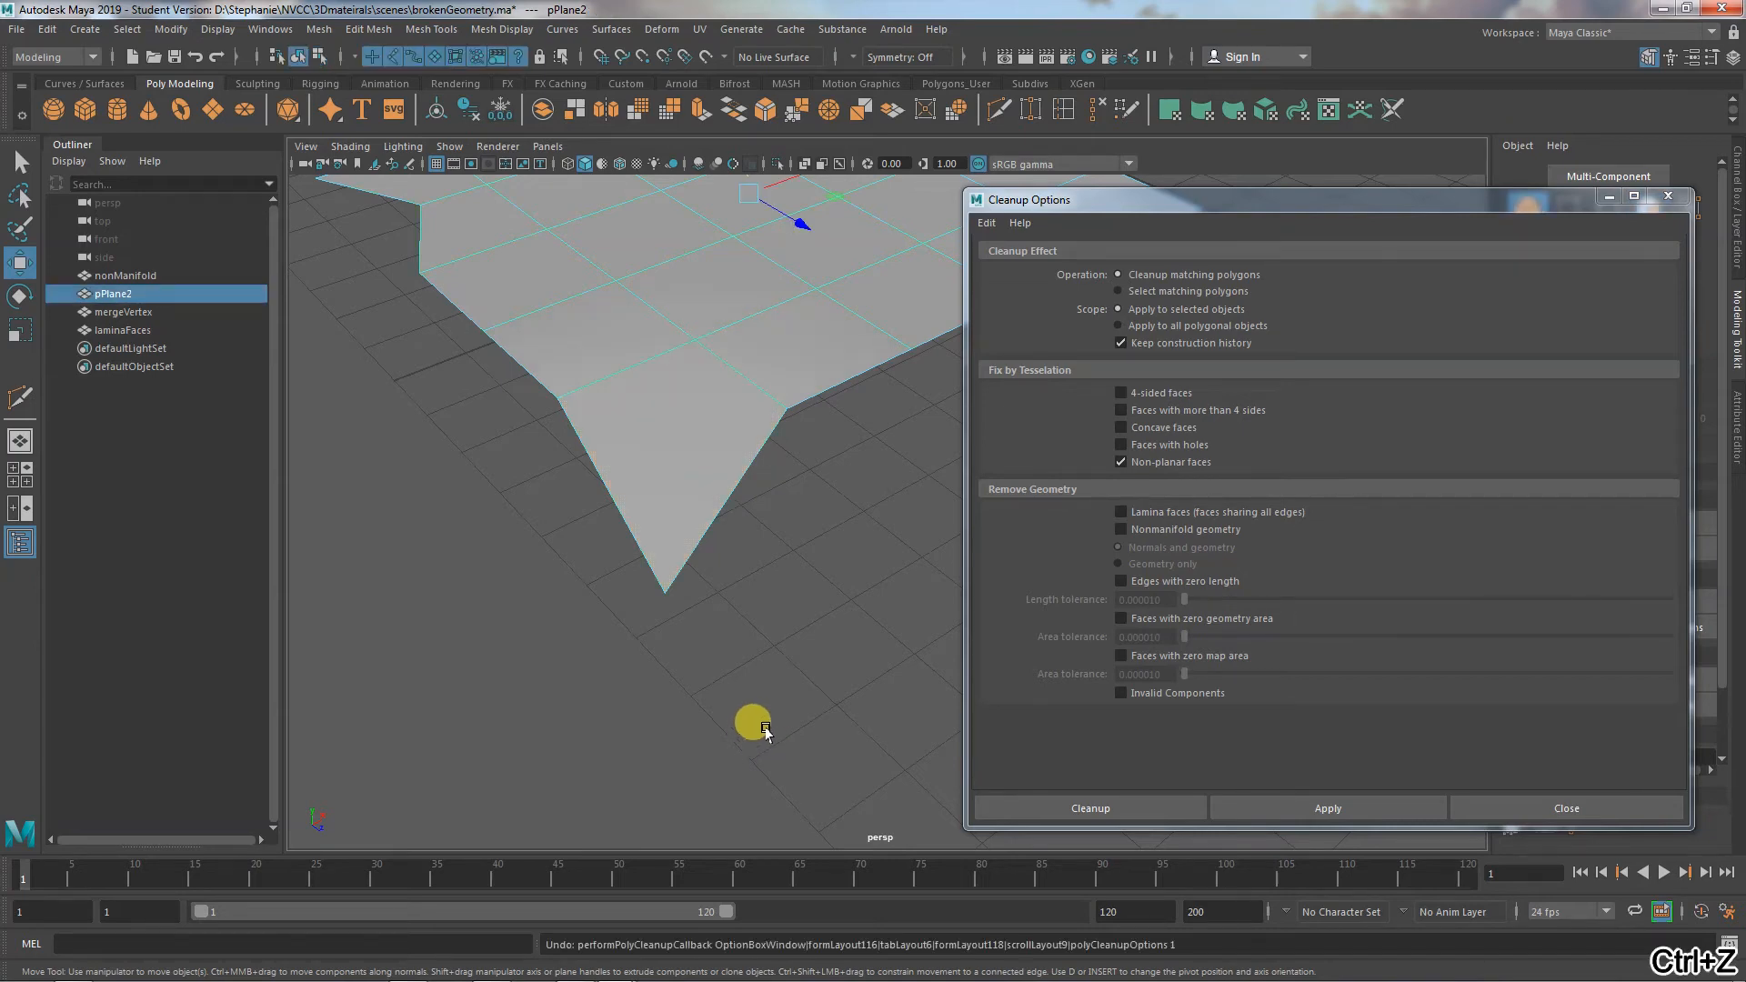
pyautogui.hotkey('ctrl', 'z')
pyautogui.hotkey('ctrl', 'z')
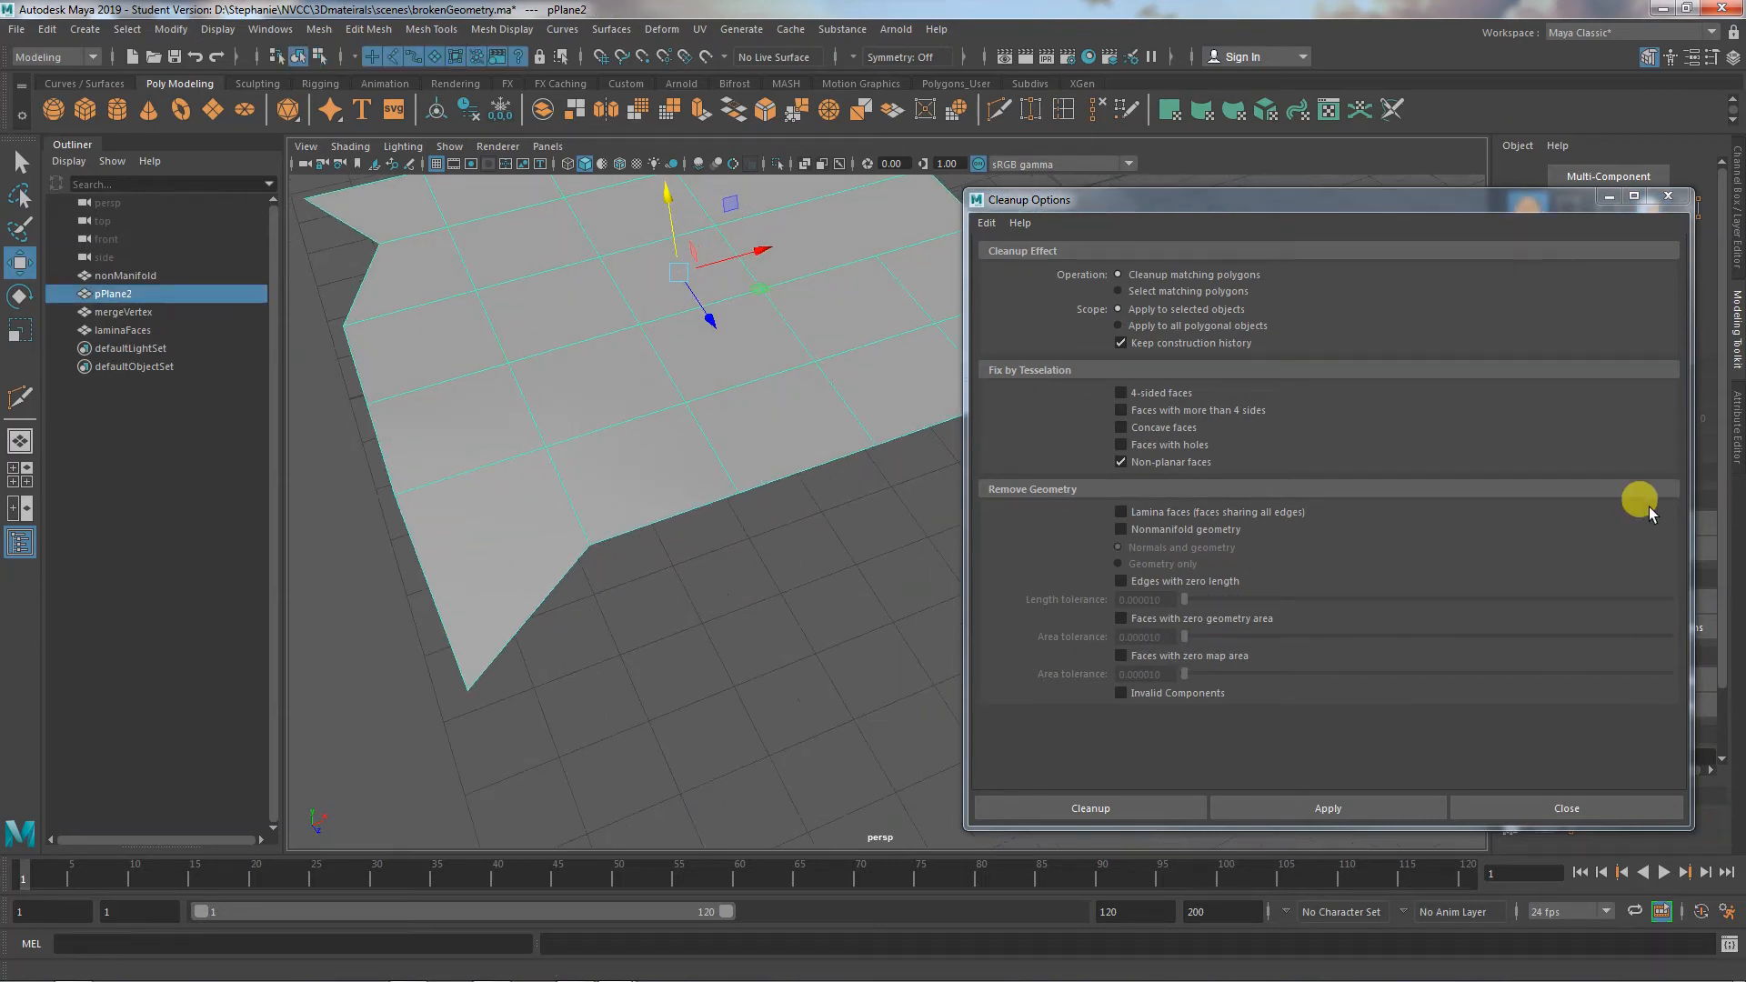
# Move the Cleanup options aside and split pPlane2's bent corner face with Multi-Cut, diagonally from its inner vertex to the outer tip
pyautogui.moveTo(1464, 199); pyautogui.dragTo(1312, 494)
pyautogui.click(1587, 679)
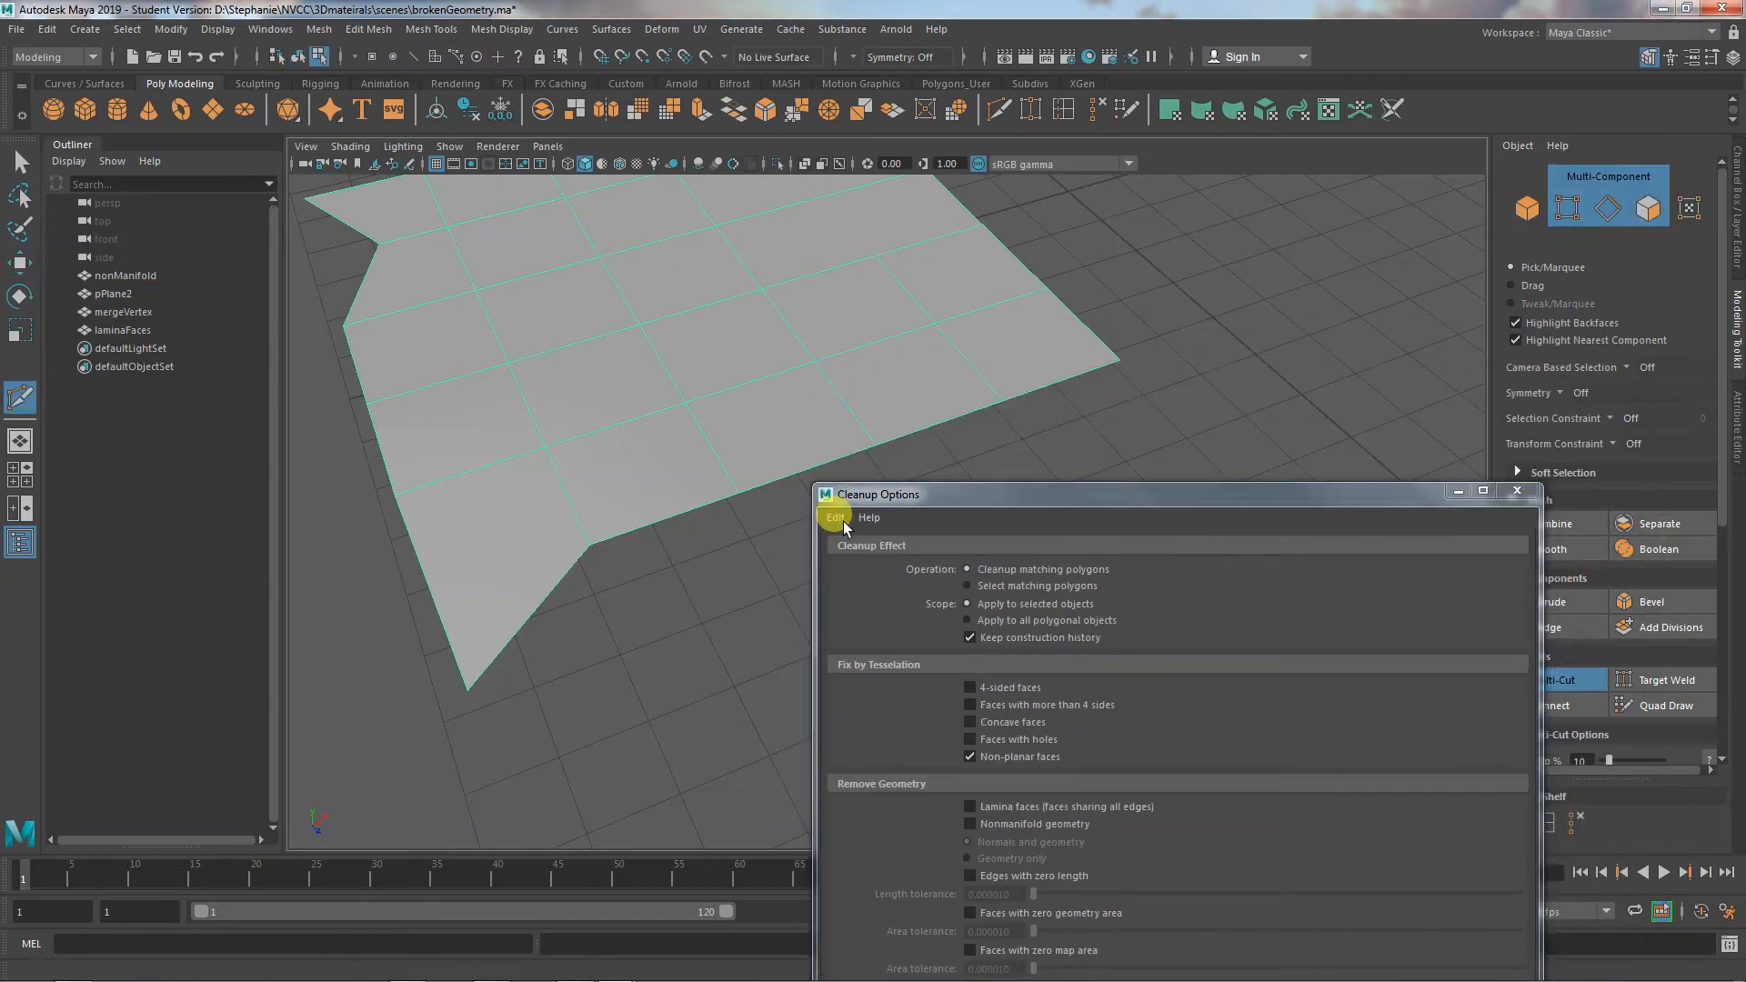
pyautogui.click(545, 447)
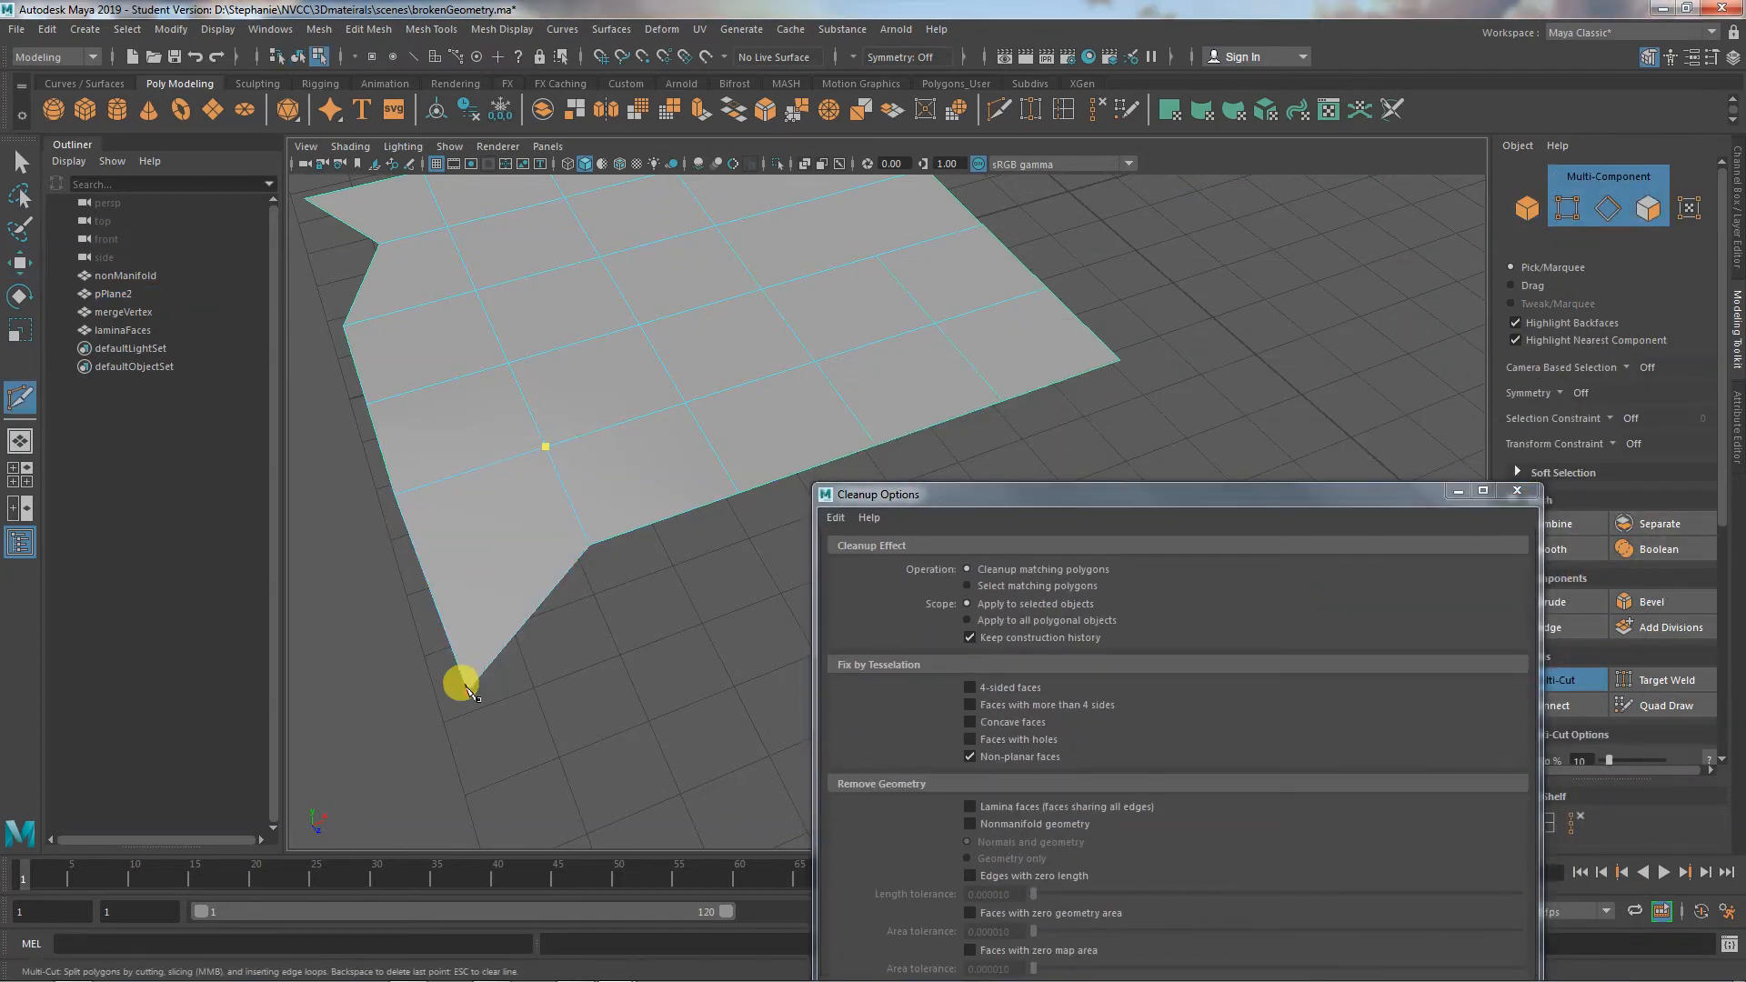
pyautogui.click(465, 693)
pyautogui.rightClick(466, 692)
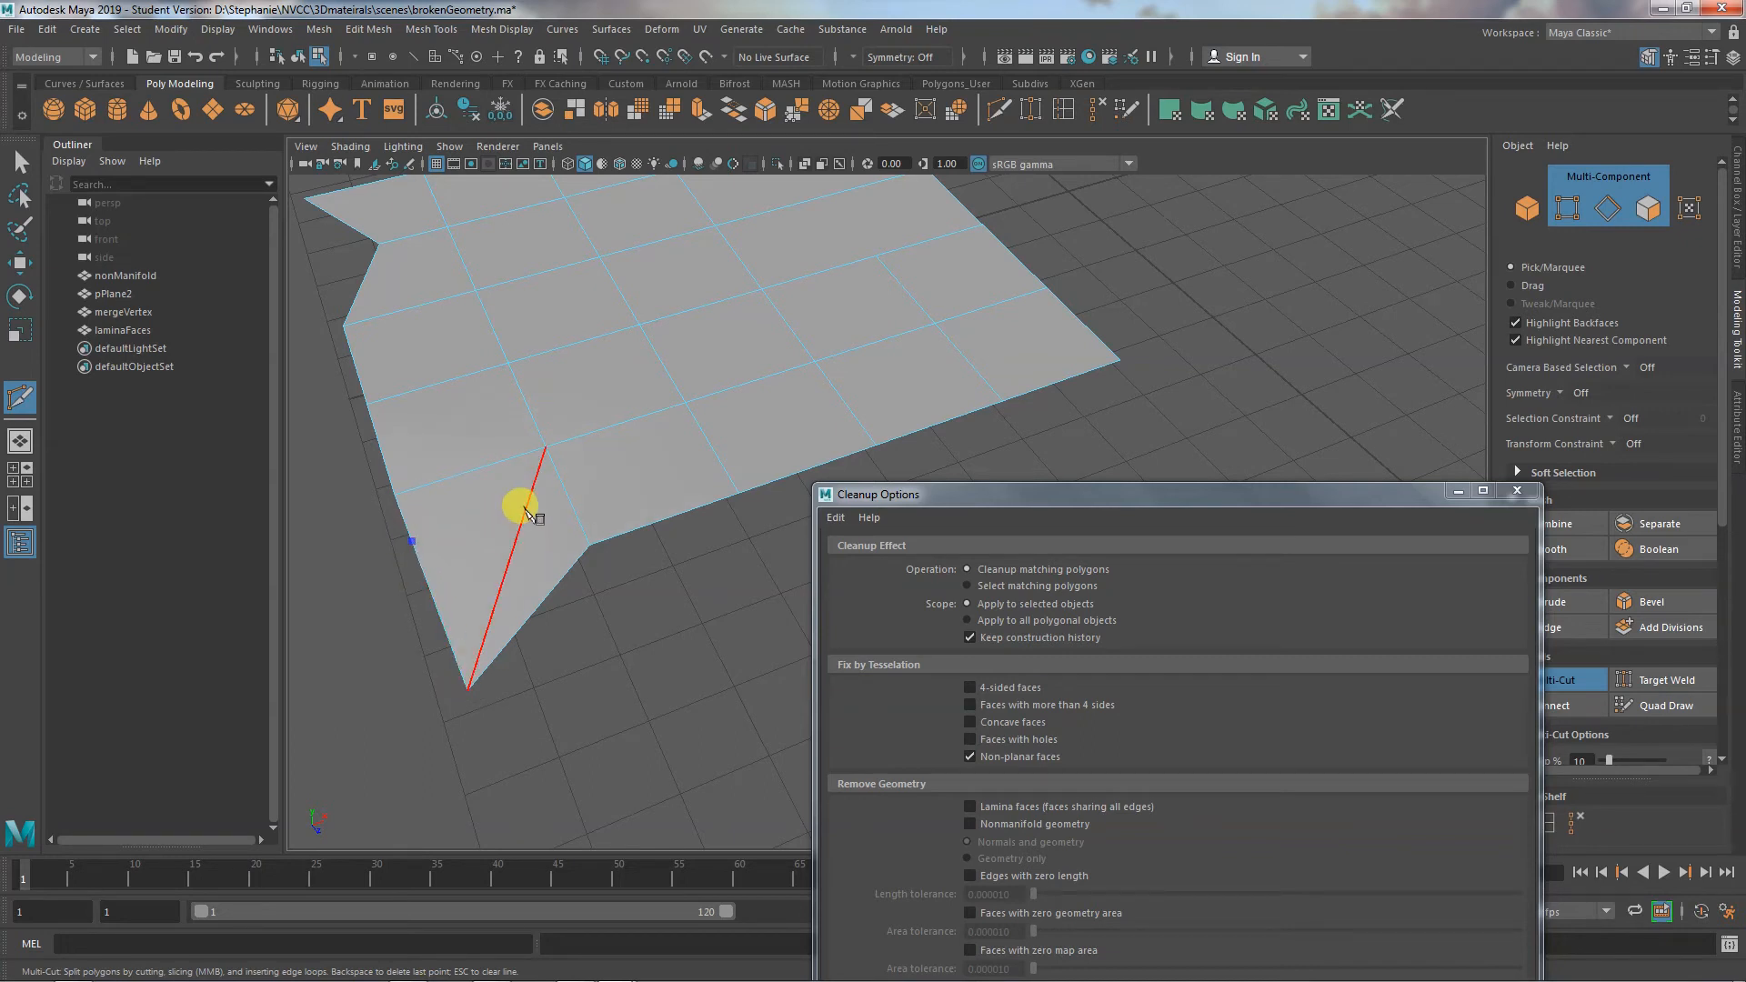
pyautogui.hotkey('ctrl', 'z')
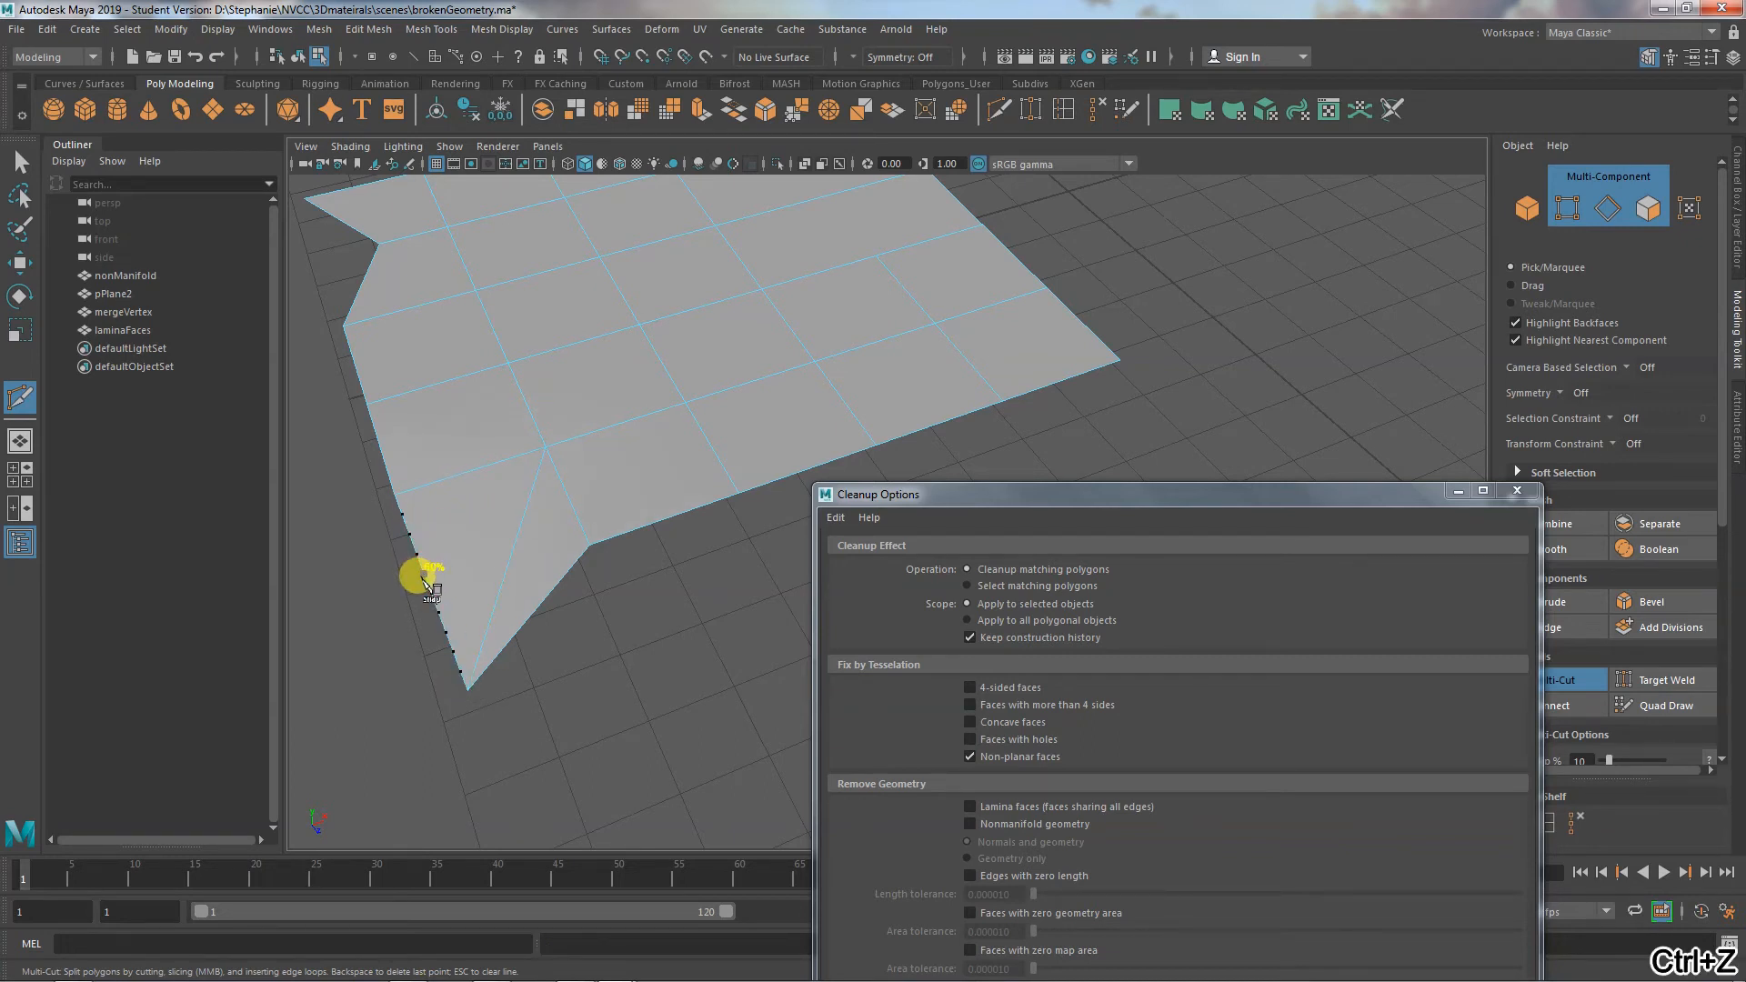
pyautogui.click(424, 574)
pyautogui.click(507, 566)
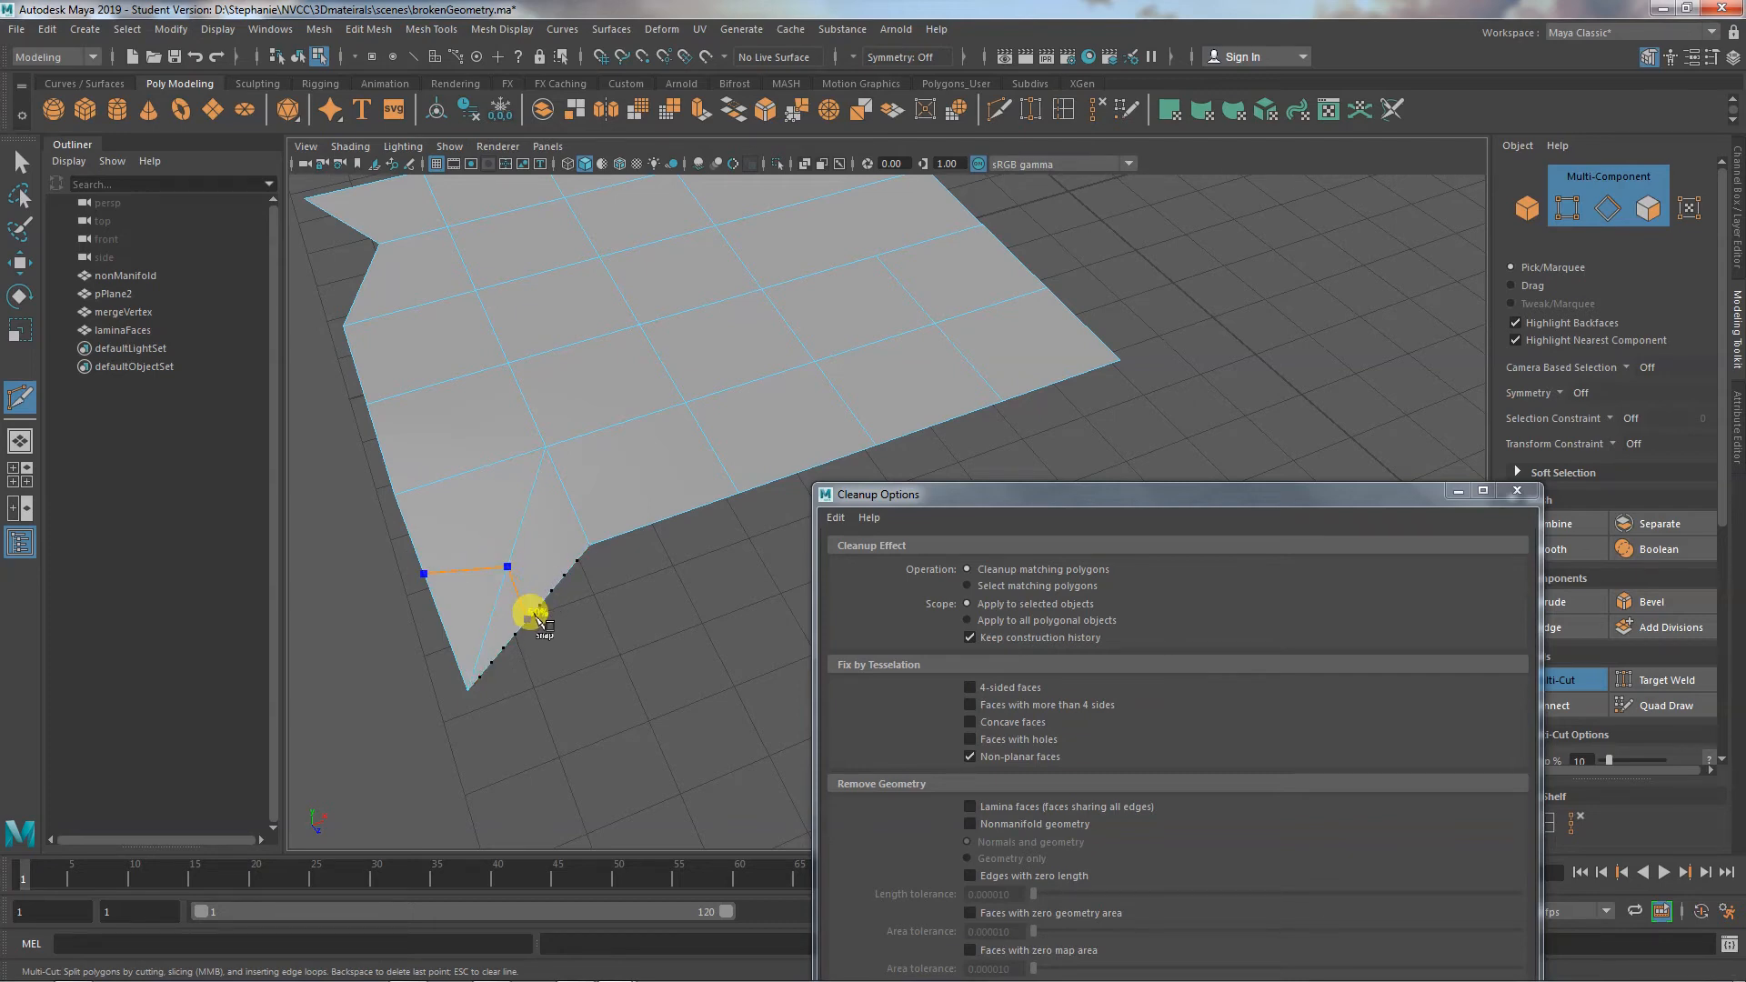
pyautogui.hotkey('ctrl', 'z')
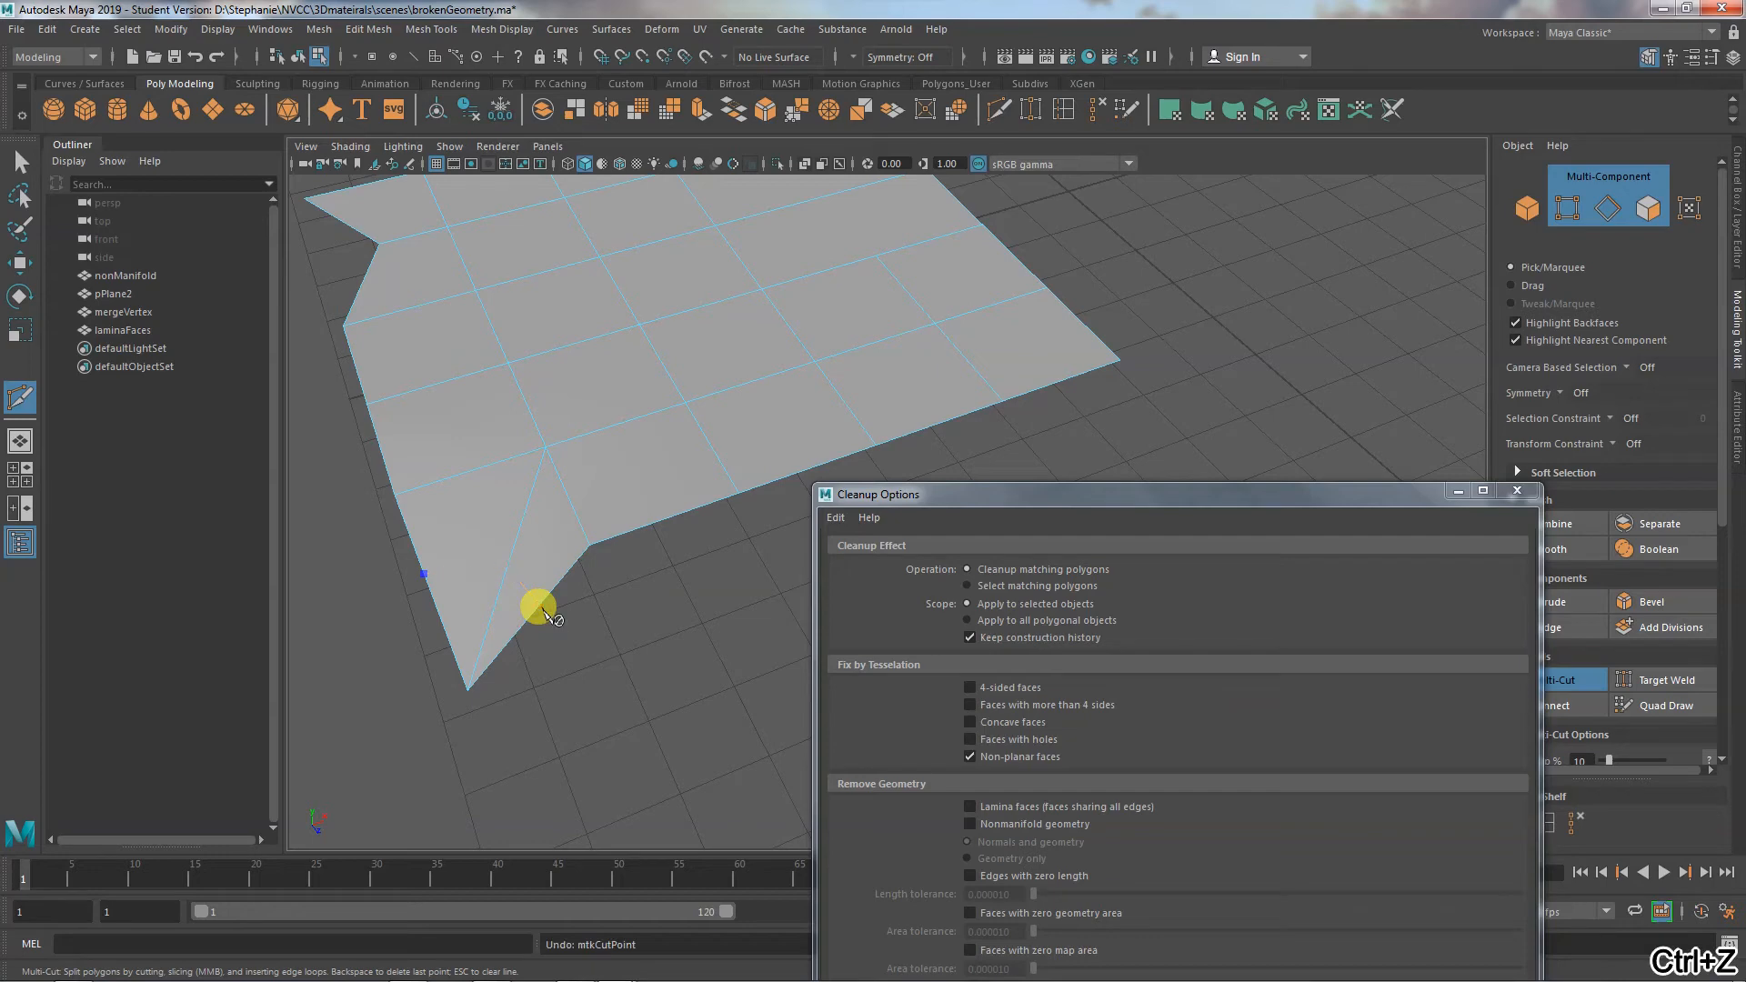
# Add two Multi-Cut lines across the bent corner's diagonal, each running between the corner's two outer border edges
pyautogui.click(416, 553)
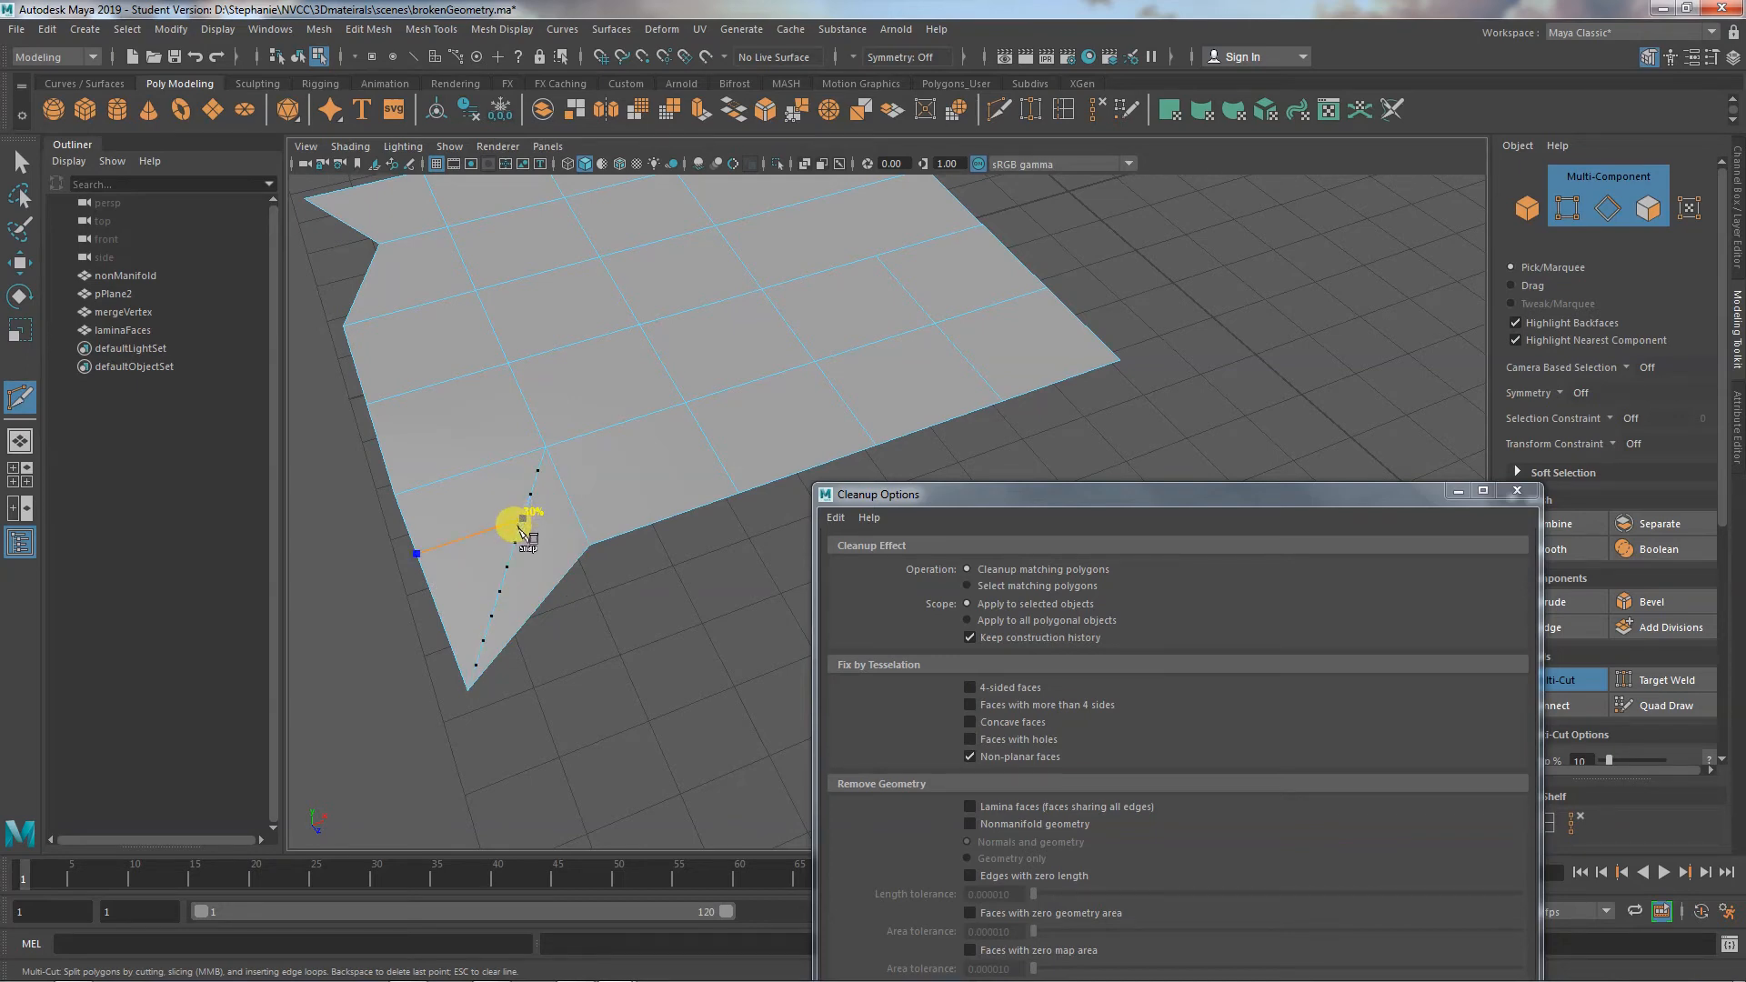
pyautogui.click(522, 520)
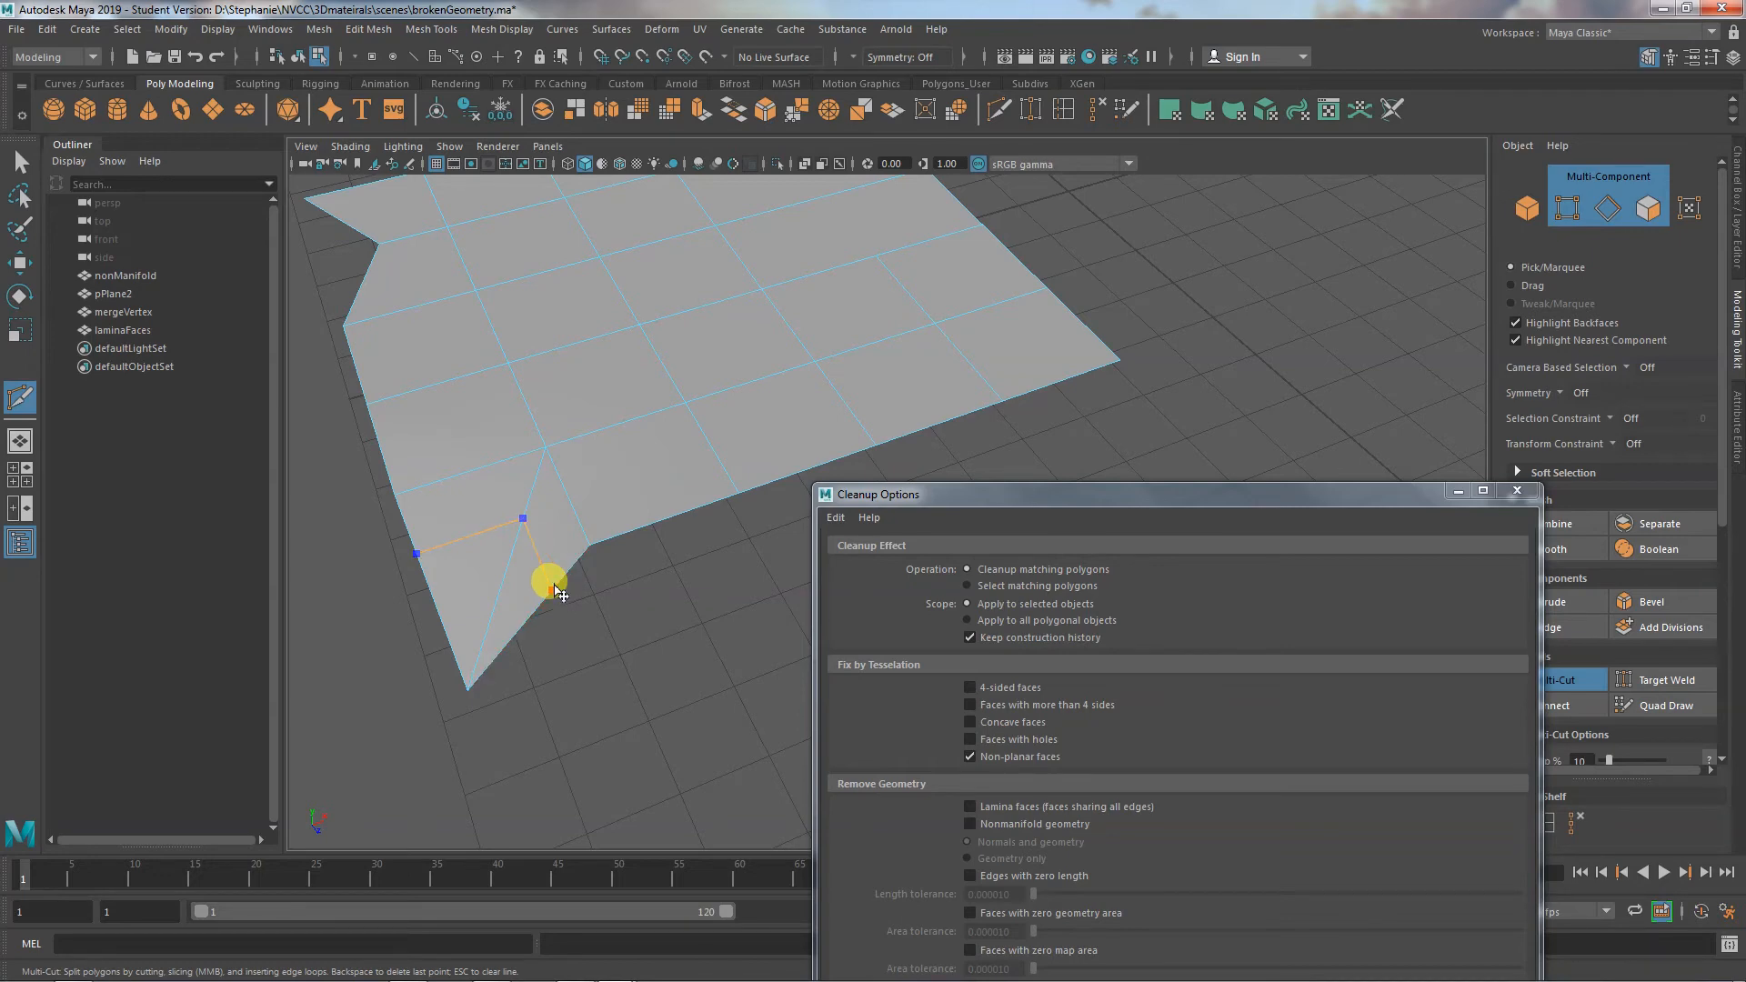
pyautogui.click(442, 622)
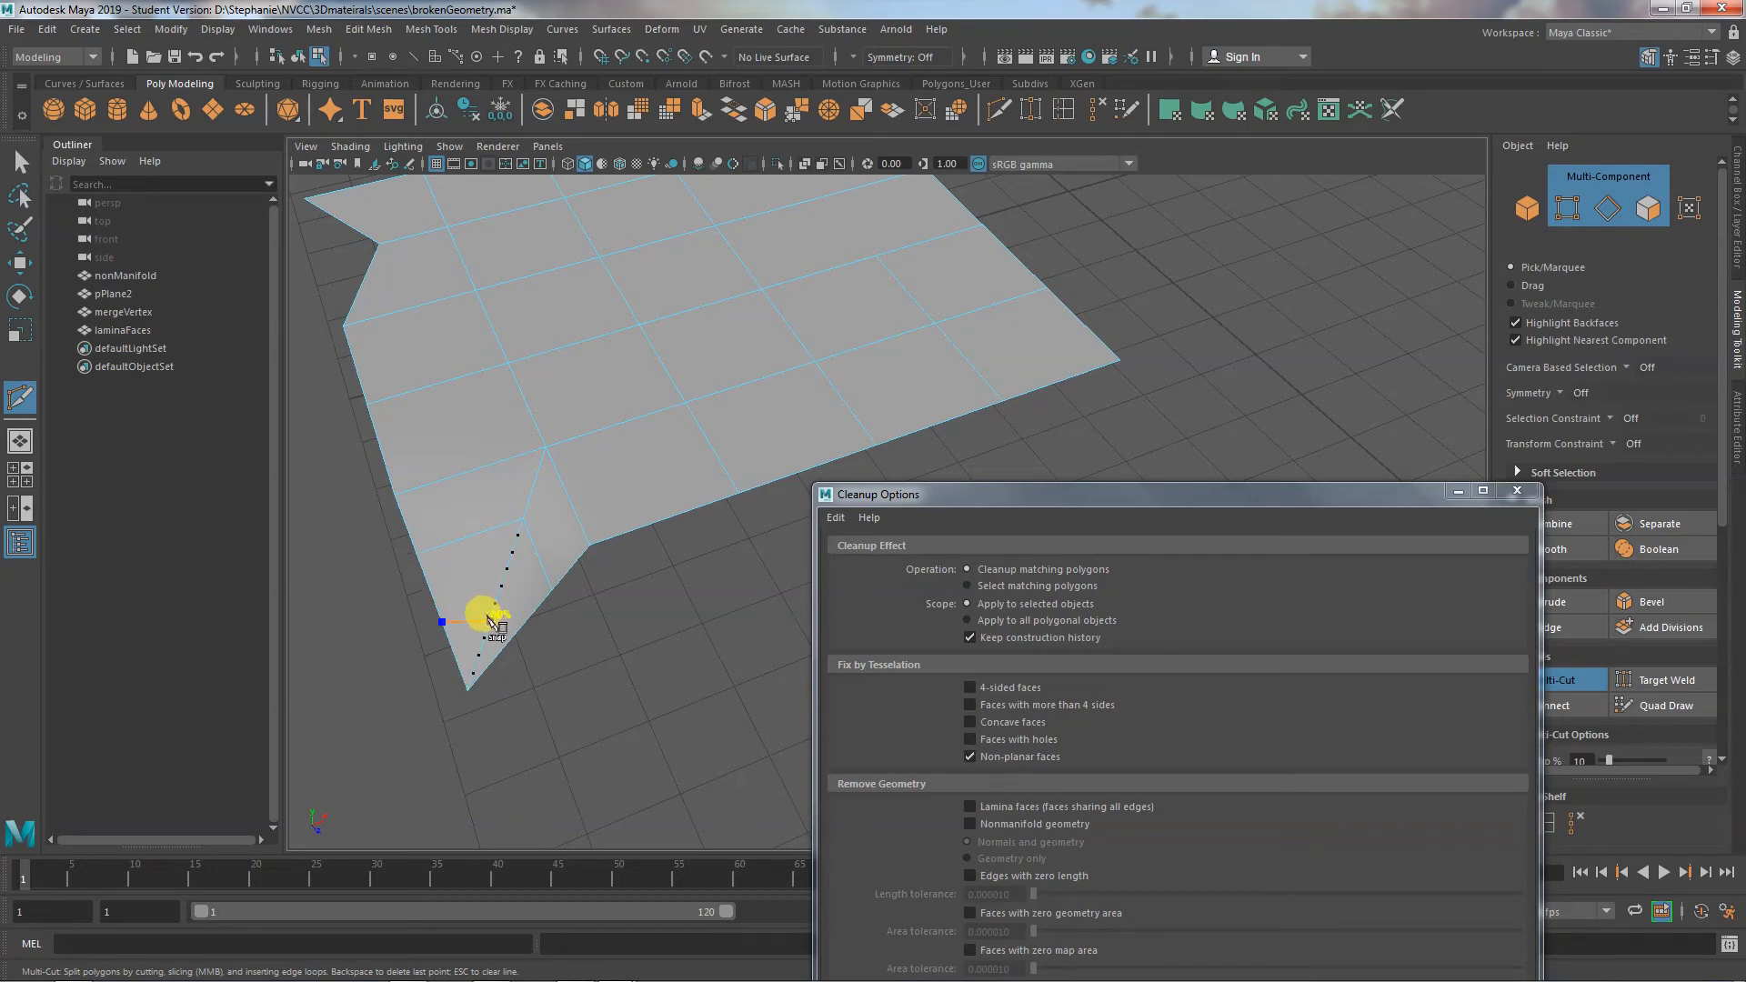
pyautogui.click(496, 603)
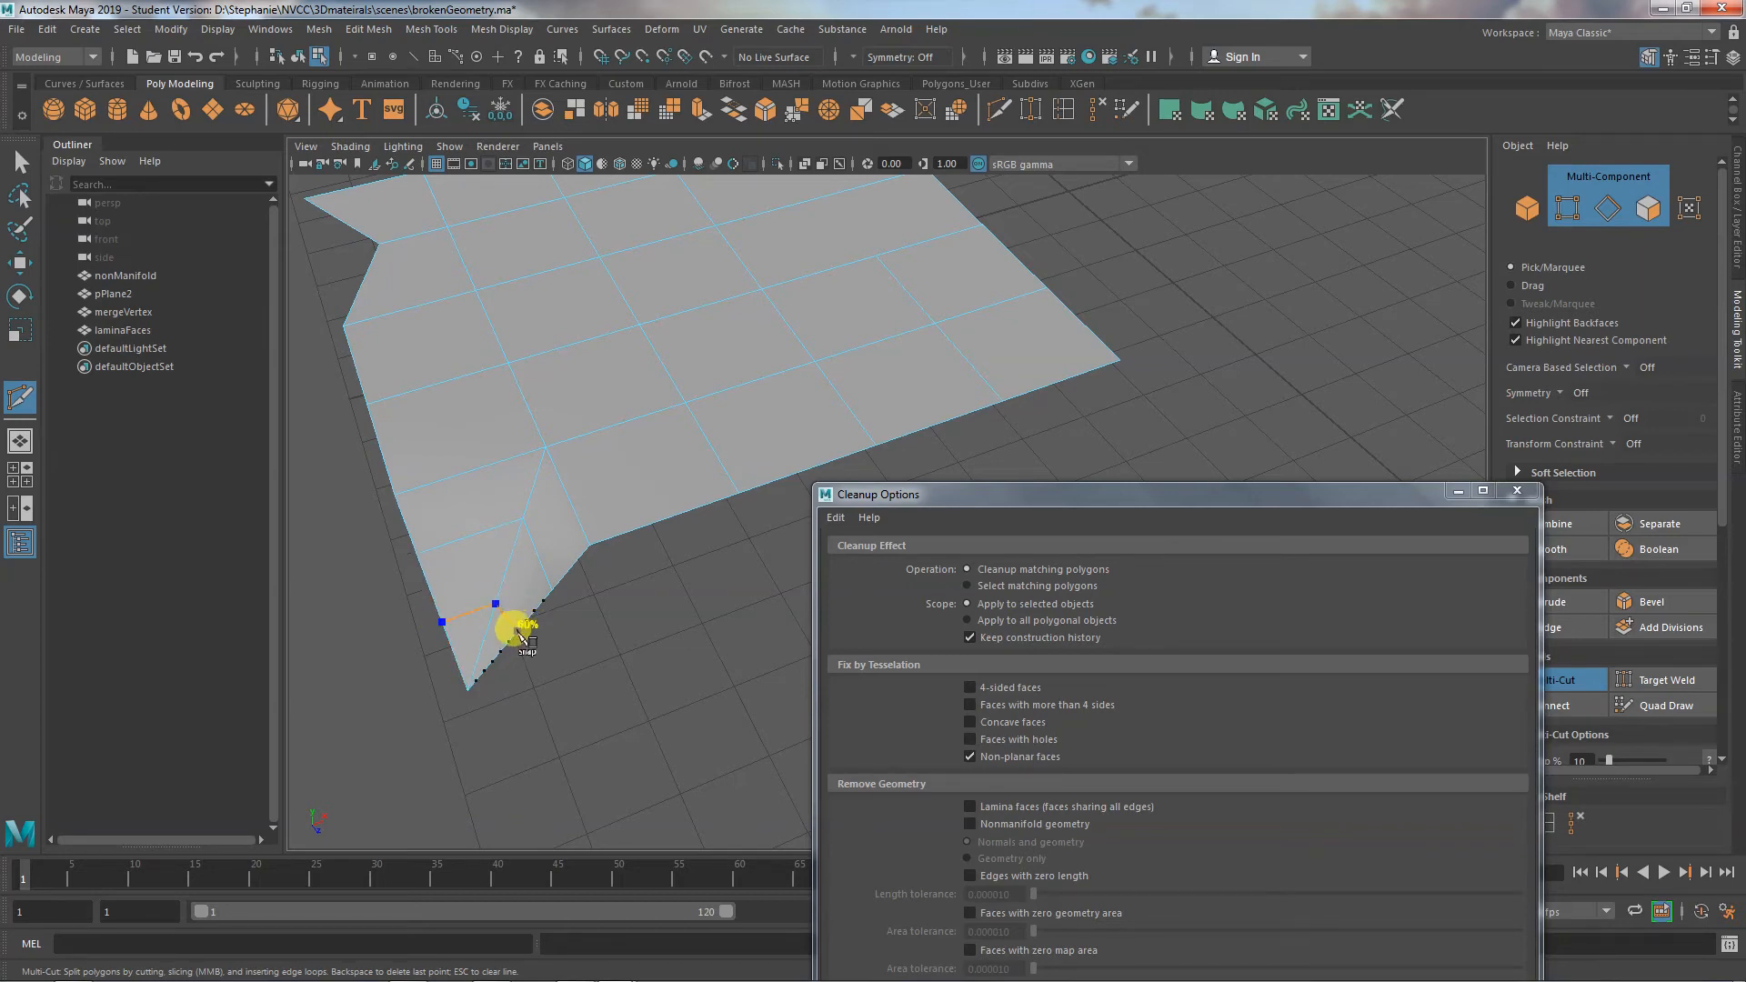
pyautogui.click(513, 635)
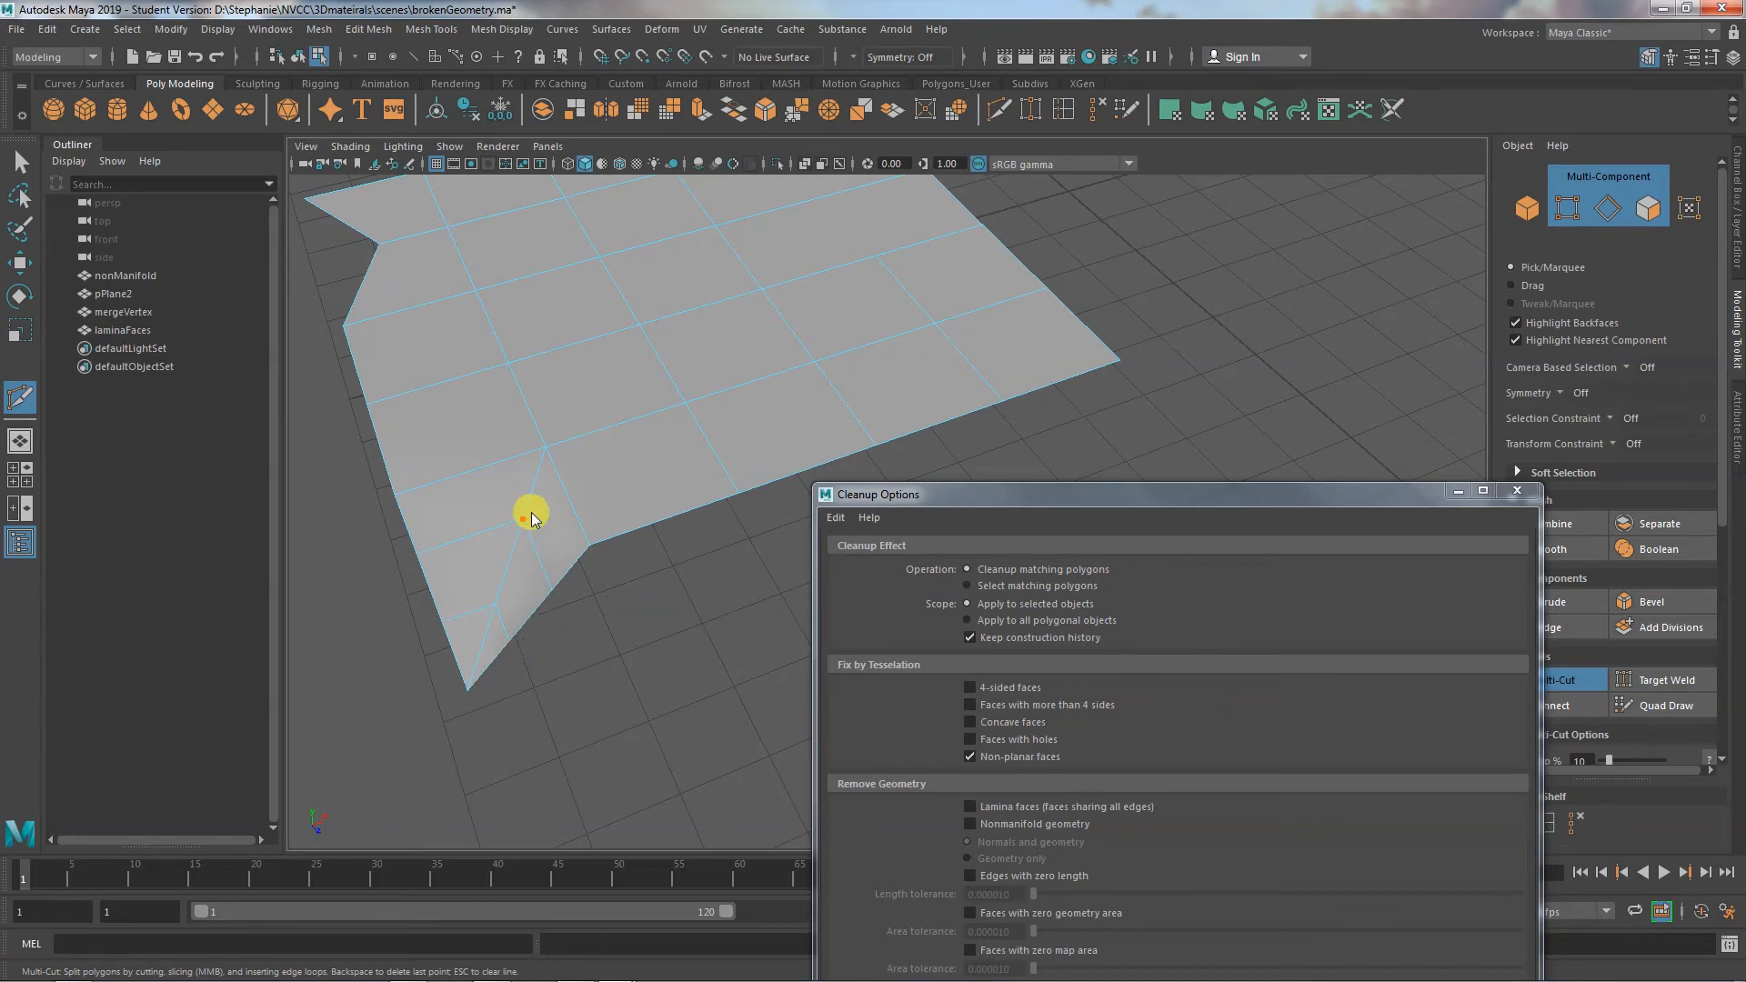
# Return pPlane2 to object mode and use Cleanup to select matching polygons that are non-planar
pyautogui.moveTo(530, 454); pyautogui.dragTo(584, 461, button='right')
pyautogui.press('w')
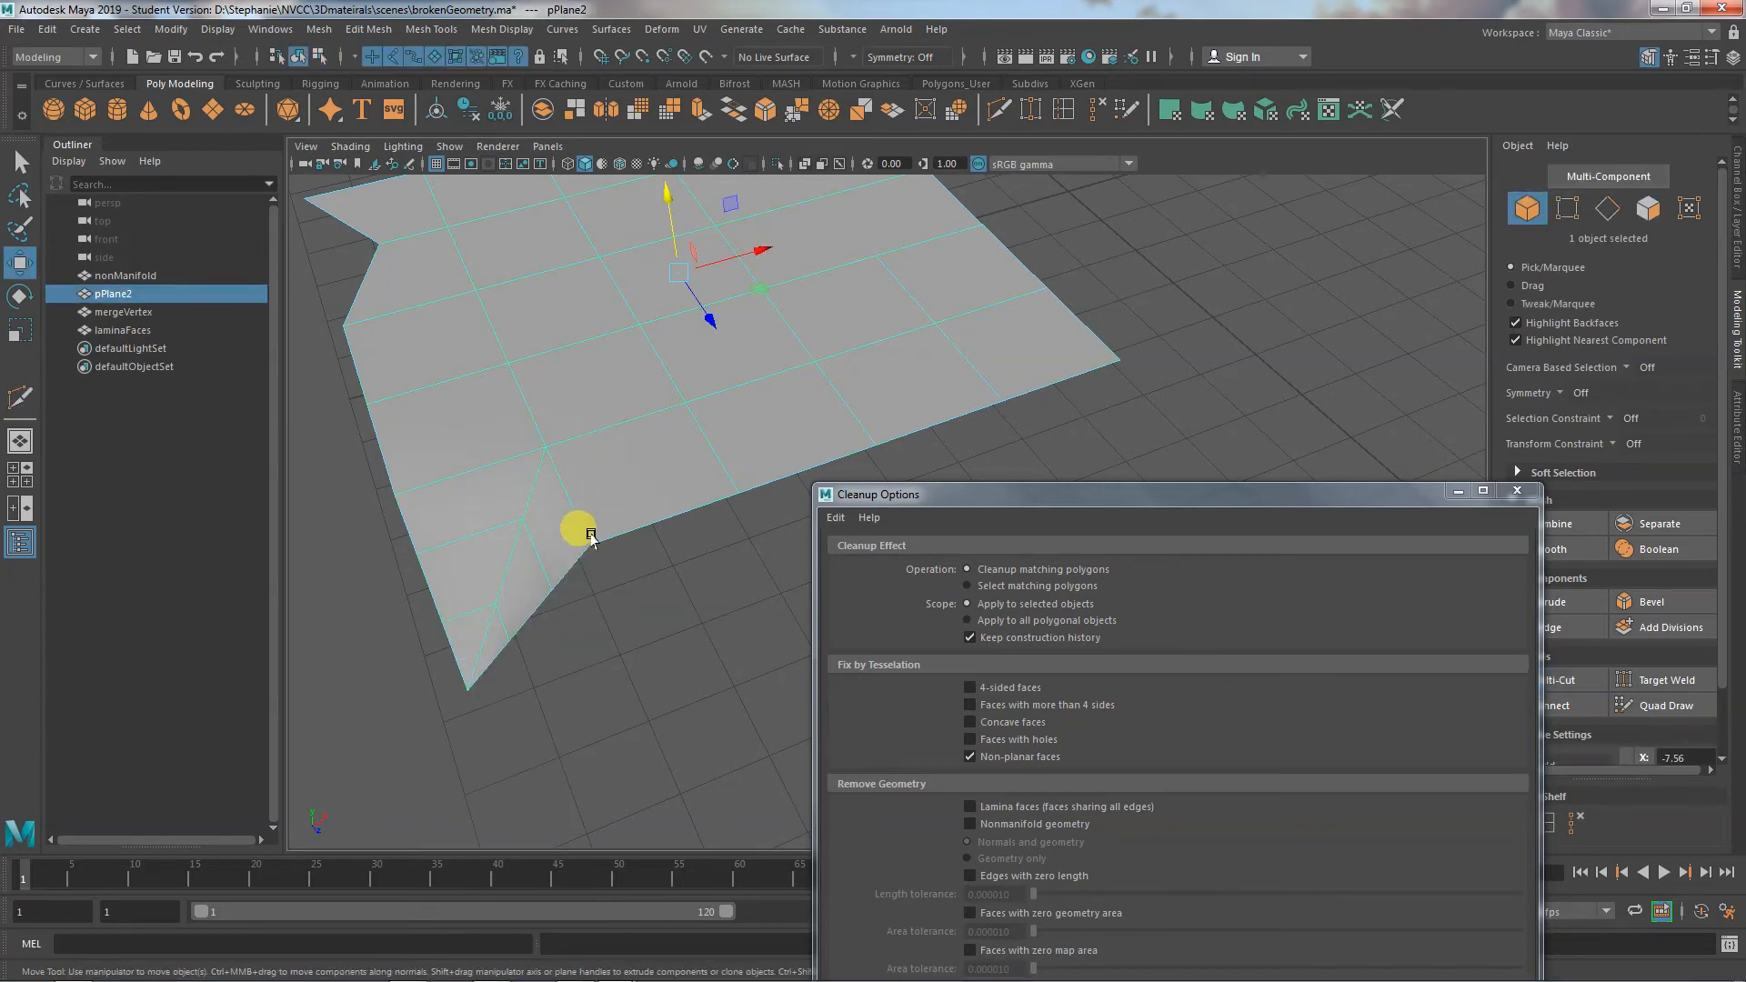
pyautogui.keyDown('alt'); pyautogui.moveTo(577, 522); pyautogui.dragTo(546, 515); pyautogui.keyUp('alt')
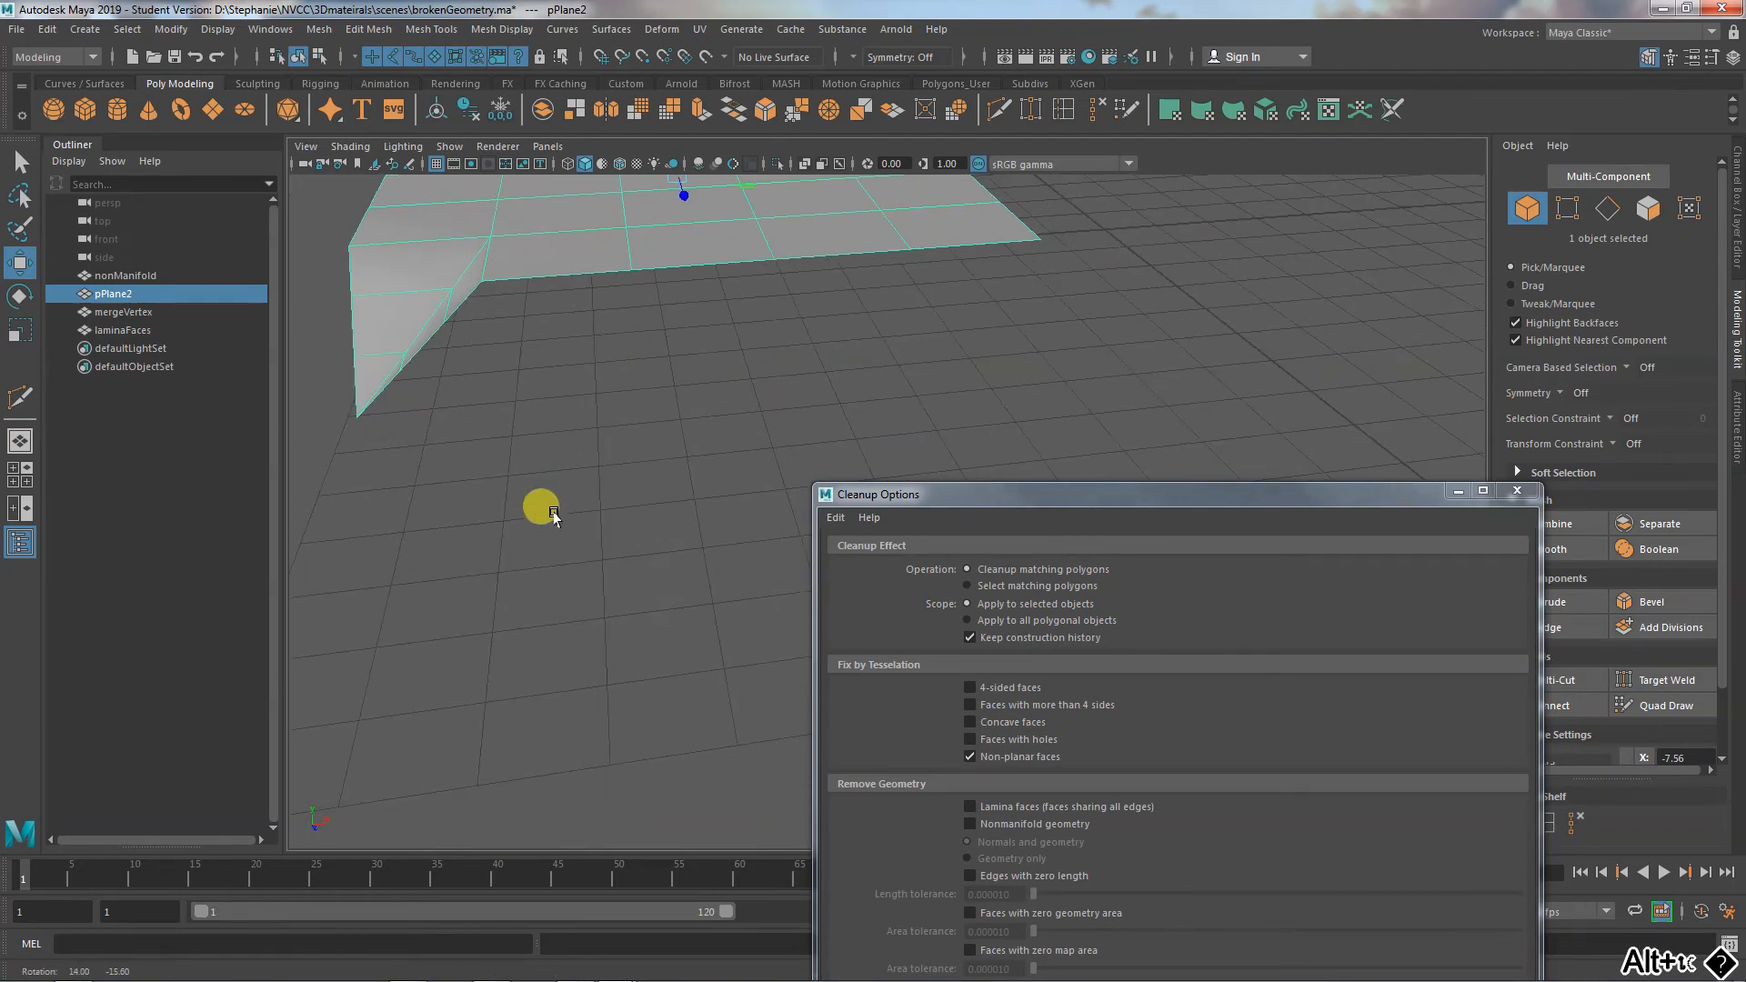
pyautogui.click(1069, 503)
pyautogui.moveTo(1070, 503); pyautogui.dragTo(1079, 283)
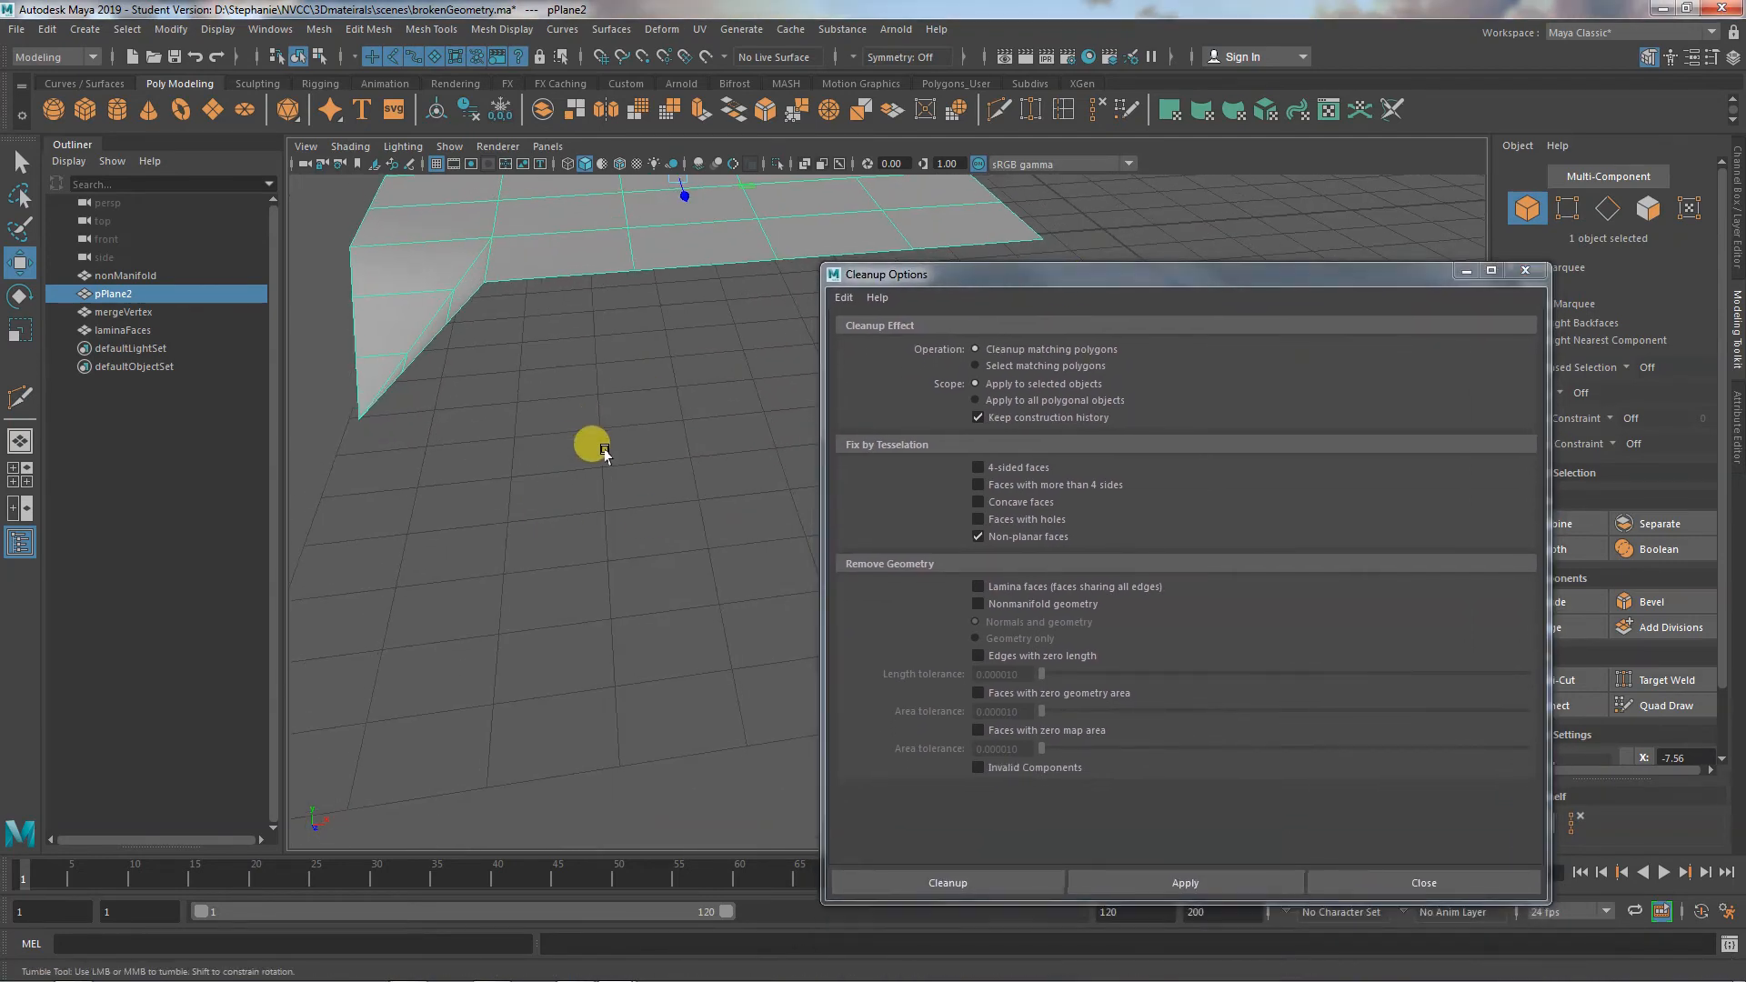
pyautogui.keyDown('alt'); pyautogui.moveTo(592, 445); pyautogui.dragTo(627, 465); pyautogui.keyUp('alt')
pyautogui.click(1046, 367)
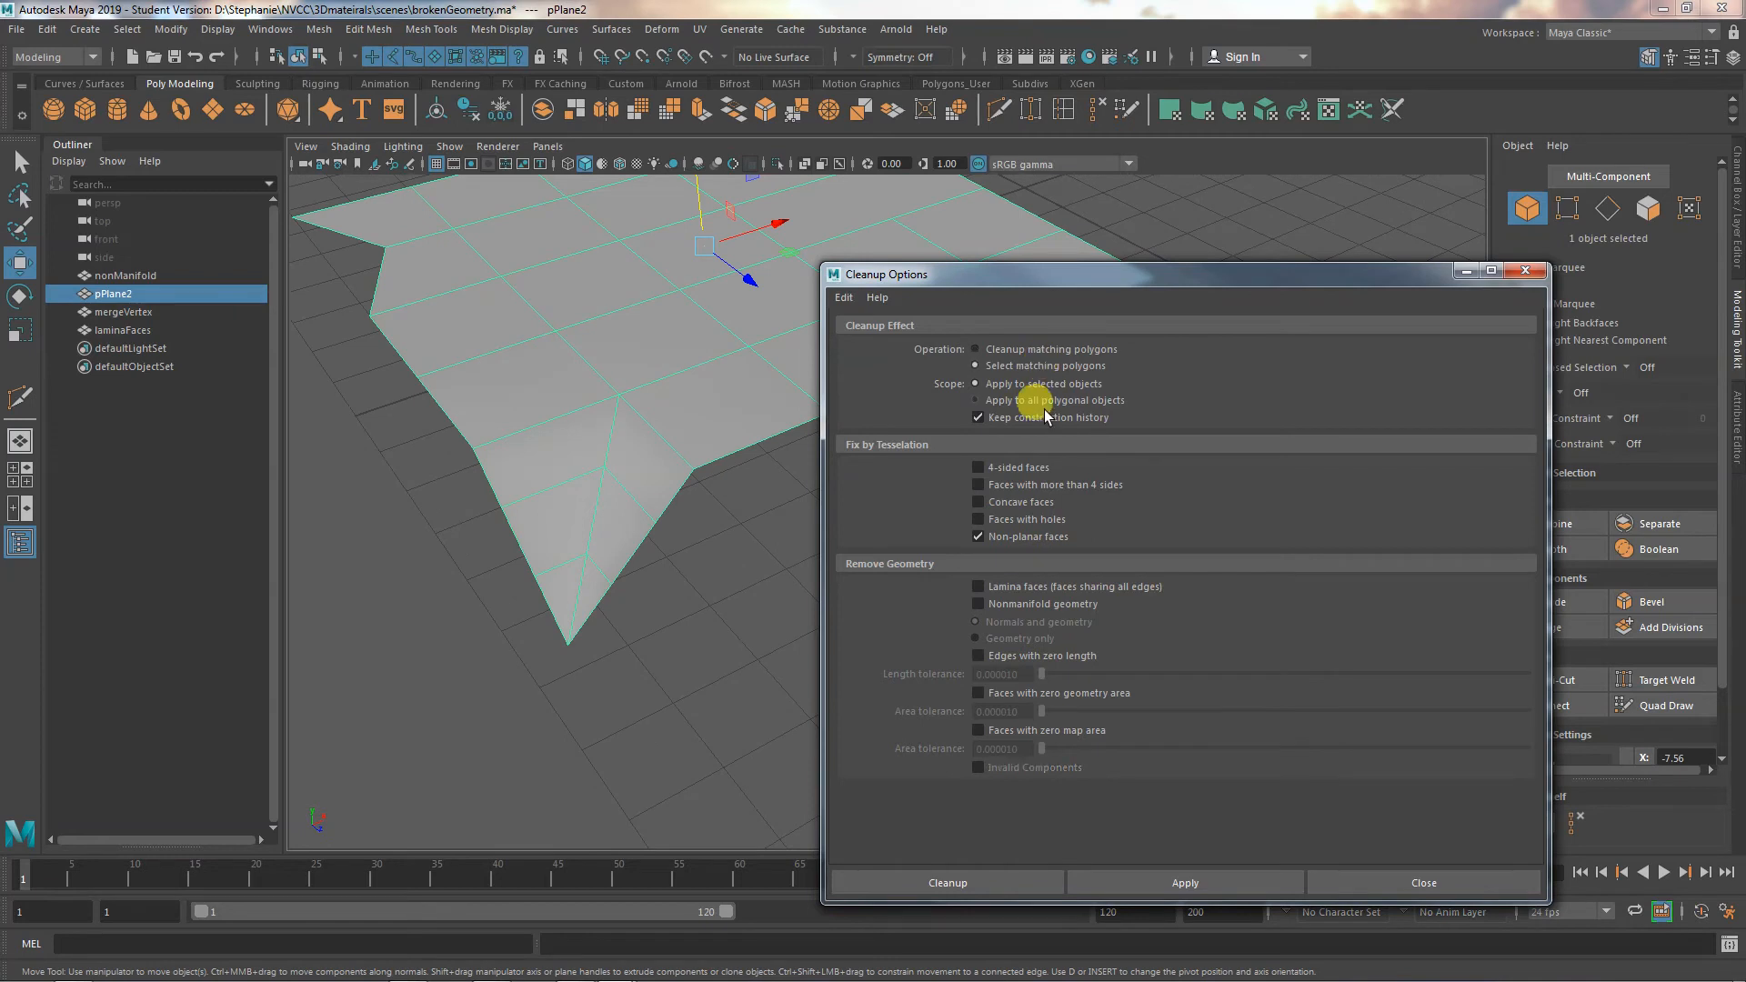
pyautogui.click(1153, 875)
# Reselect pPlane2 and examine the recut corner's edge flow and shading from several angles
pyautogui.scroll(2, 710, 768)
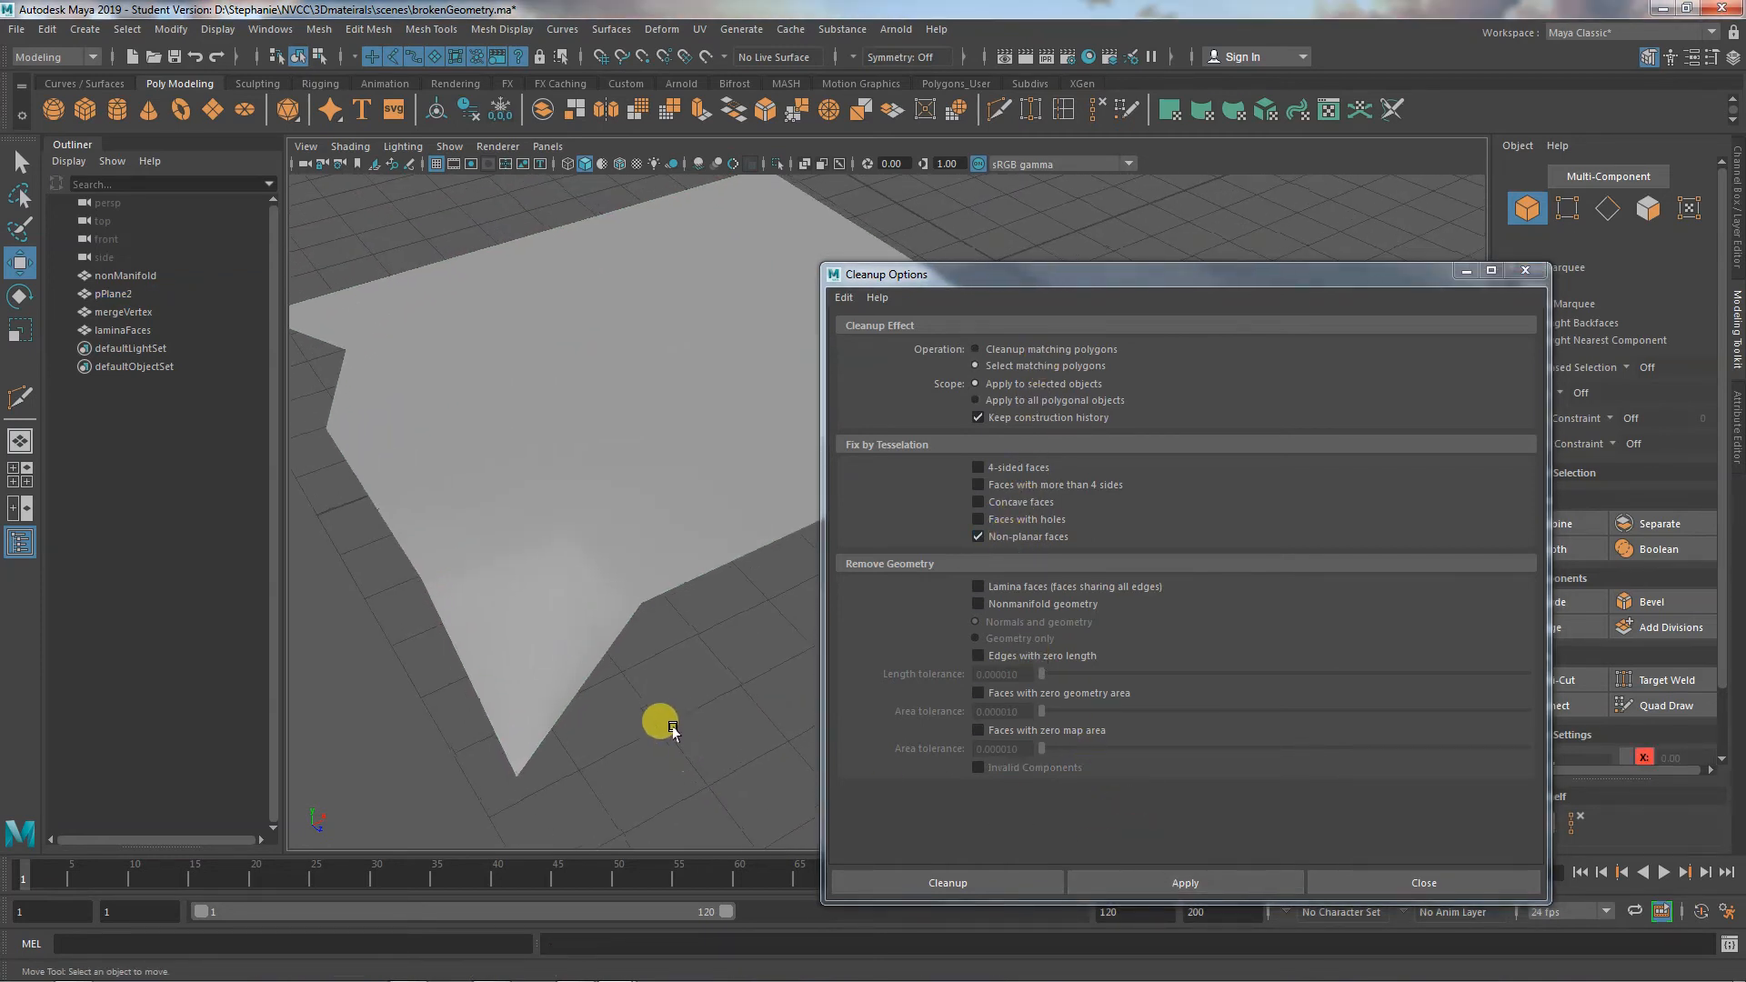
pyautogui.click(567, 674)
pyautogui.keyDown('alt'); pyautogui.moveTo(604, 706); pyautogui.dragTo(651, 698); pyautogui.keyUp('alt')
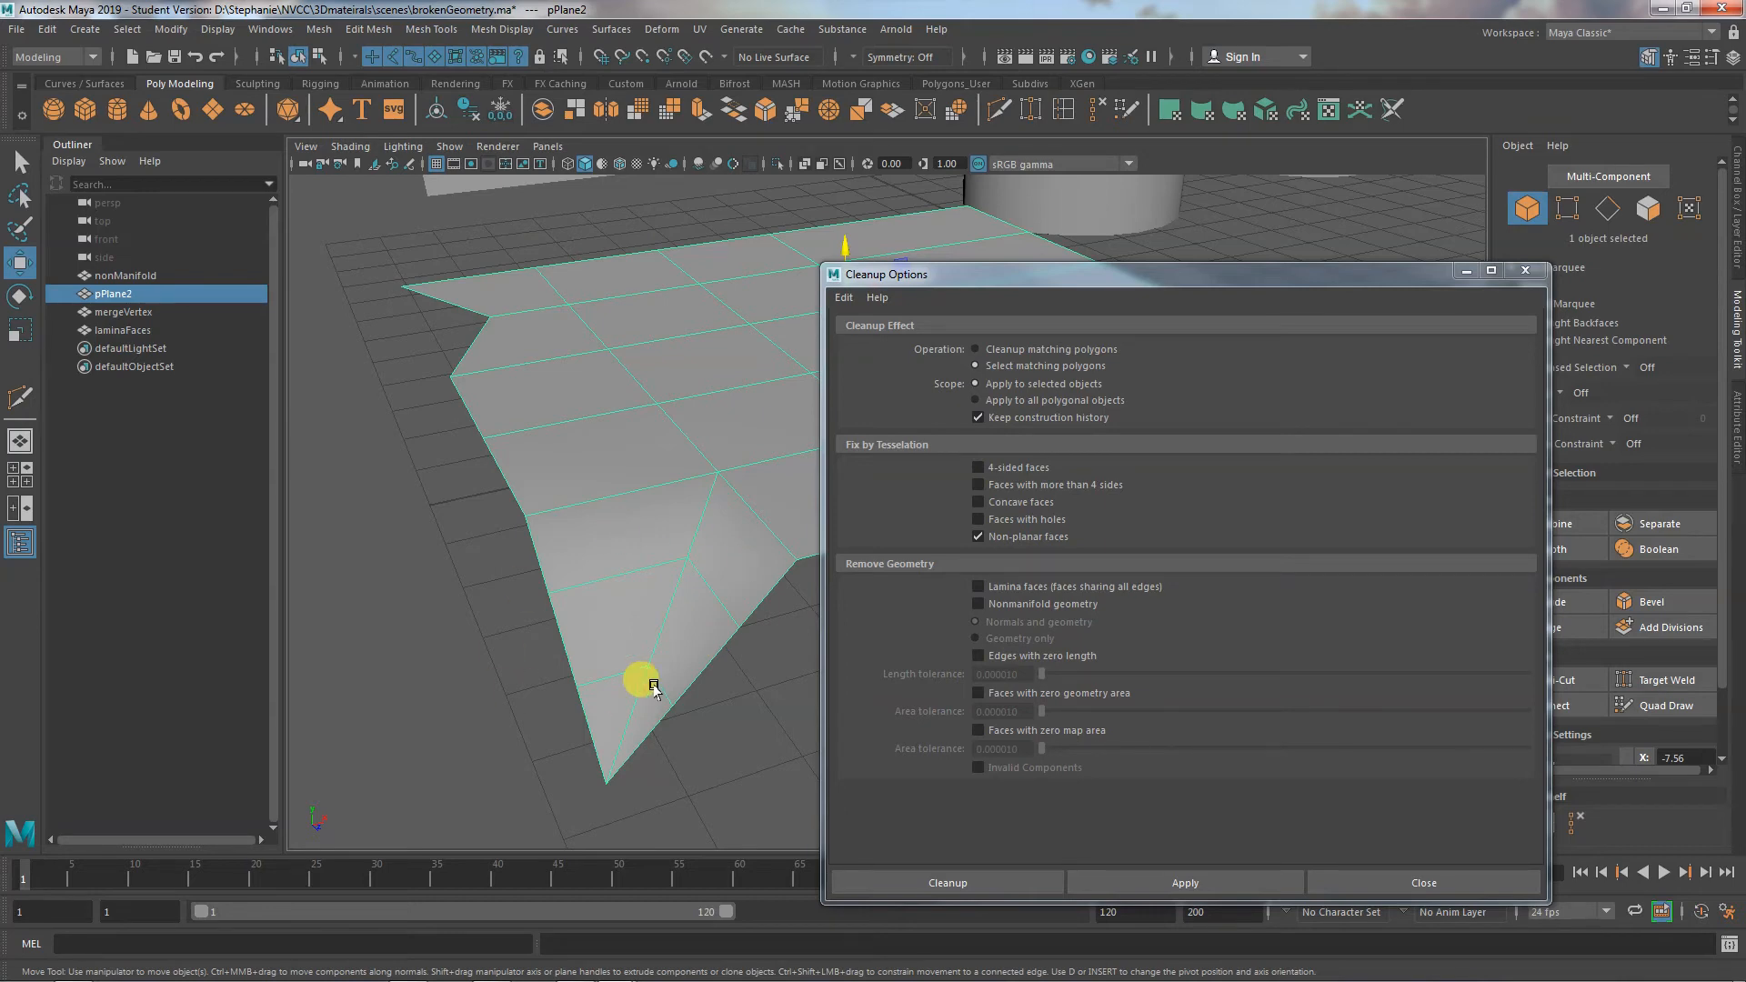
pyautogui.keyDown('alt'); pyautogui.moveTo(654, 687); pyautogui.dragTo(573, 684); pyautogui.keyUp('alt')
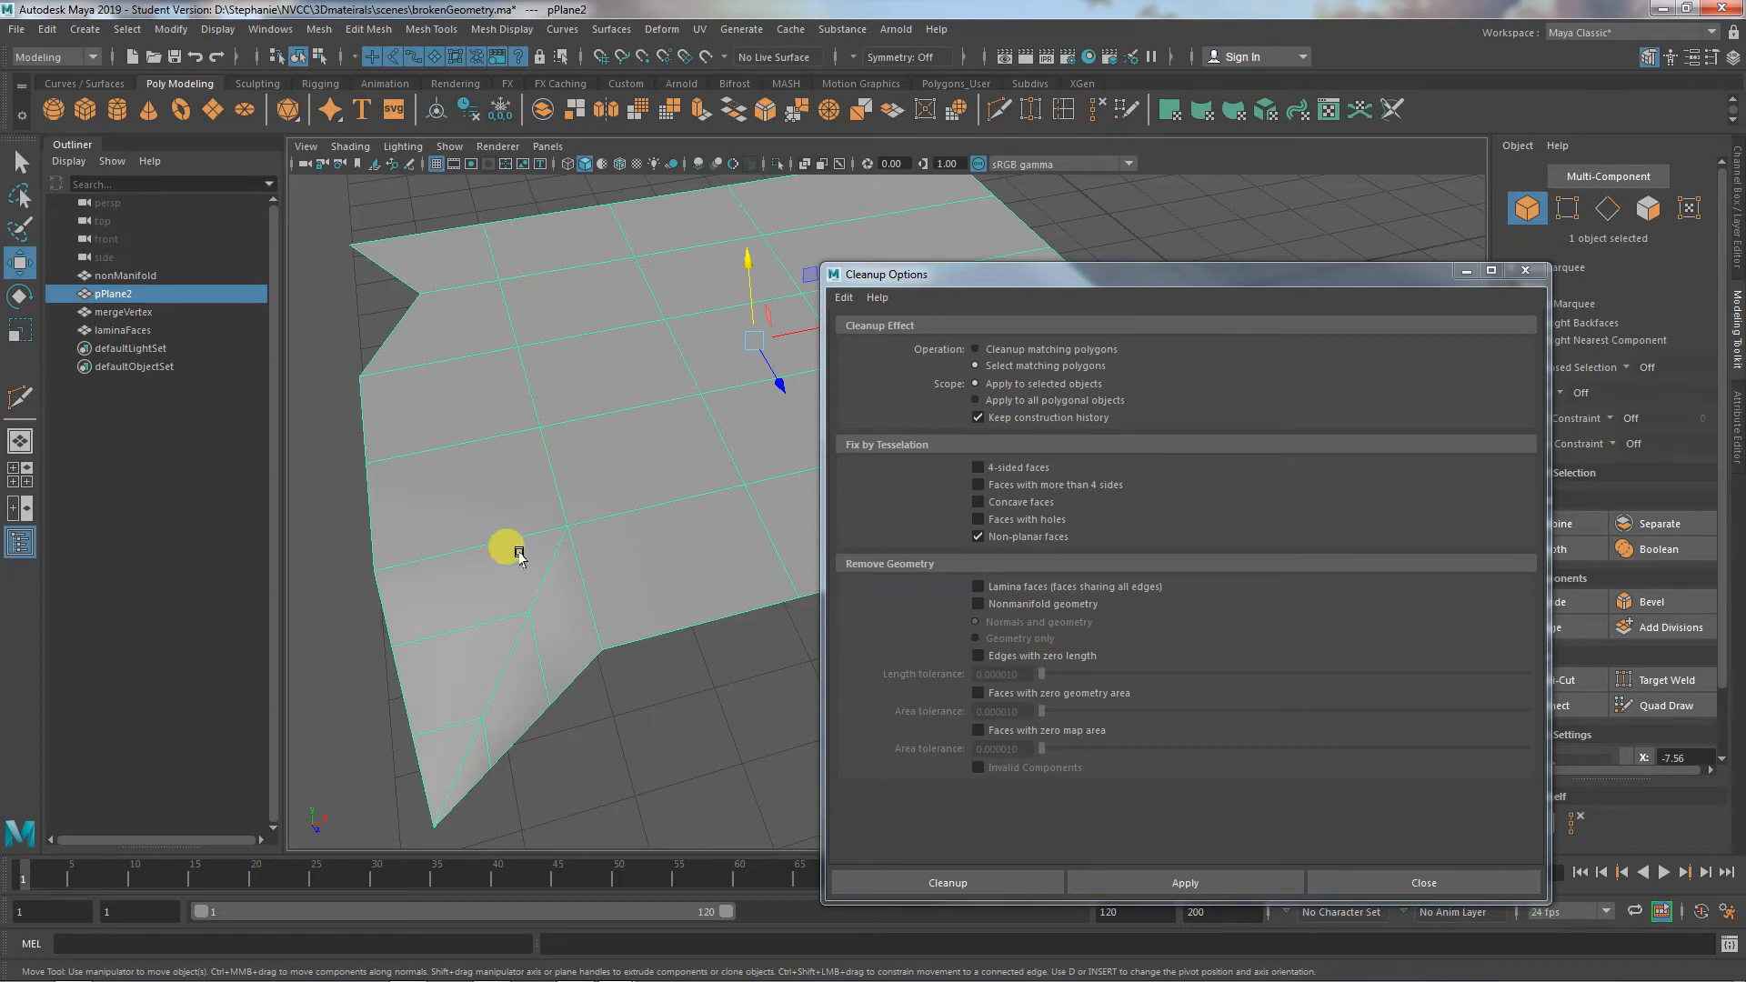
pyautogui.keyDown('alt'); pyautogui.moveTo(598, 591); pyautogui.dragTo(487, 628); pyautogui.keyUp('alt')
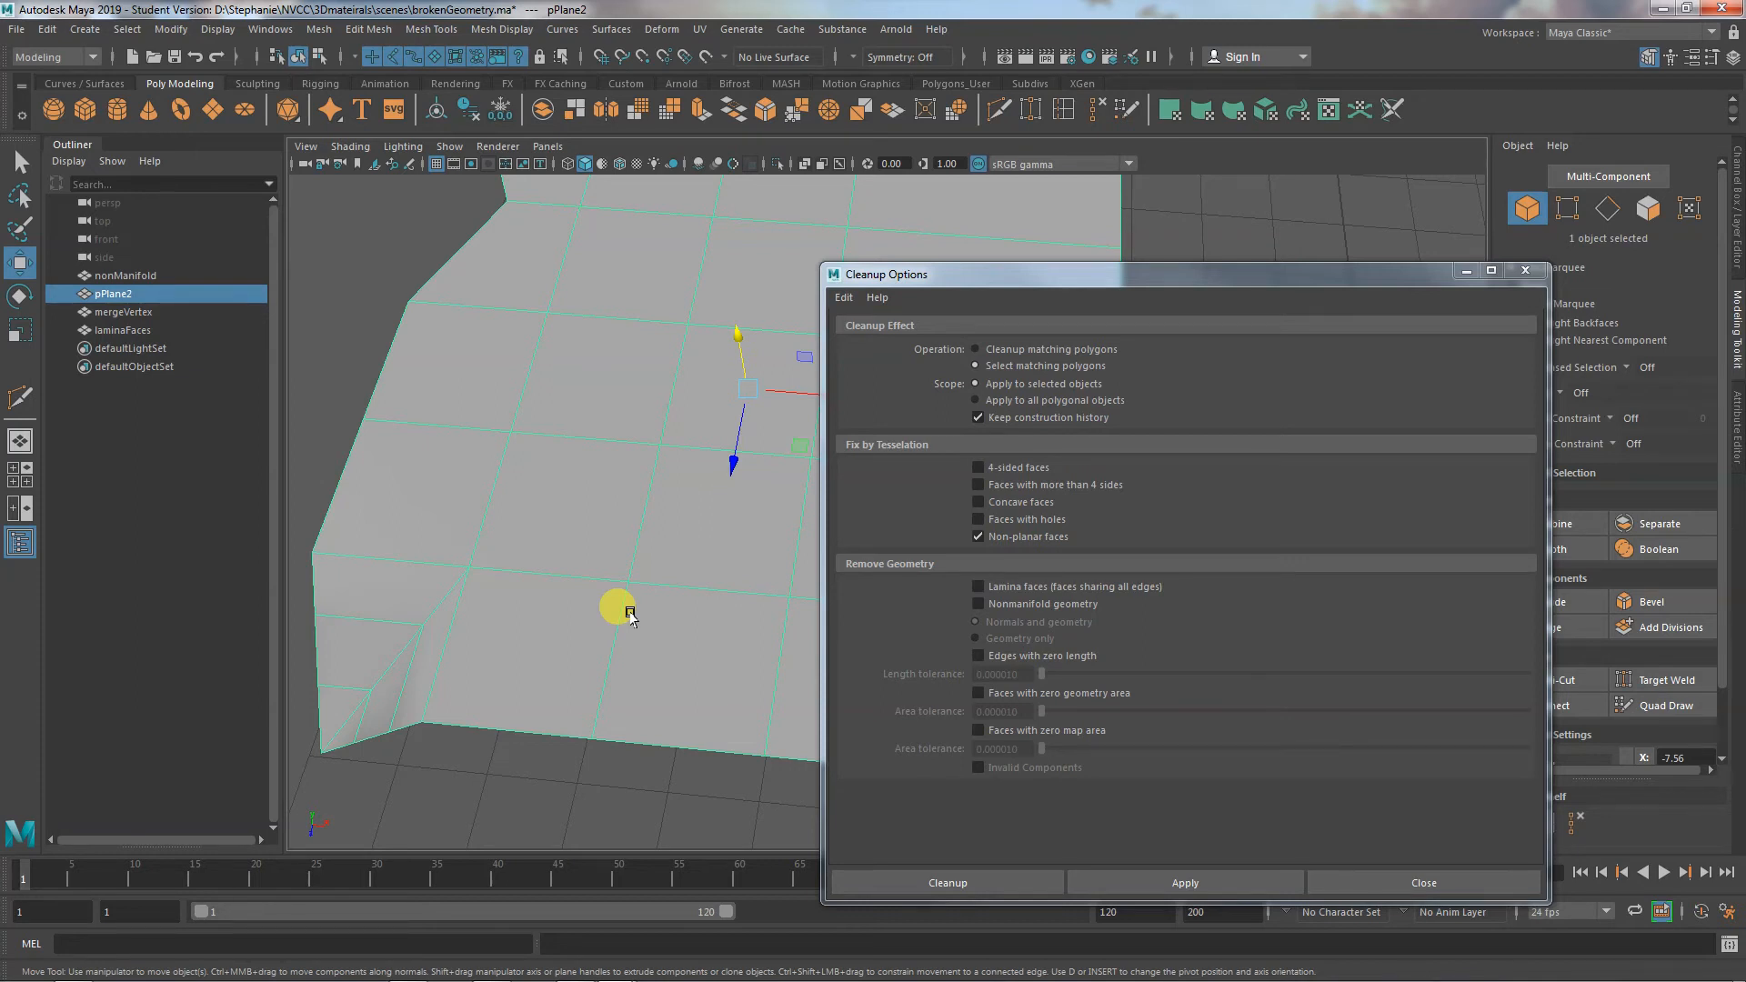
pyautogui.keyDown('alt'); pyautogui.moveTo(629, 615); pyautogui.dragTo(533, 593); pyautogui.keyUp('alt')
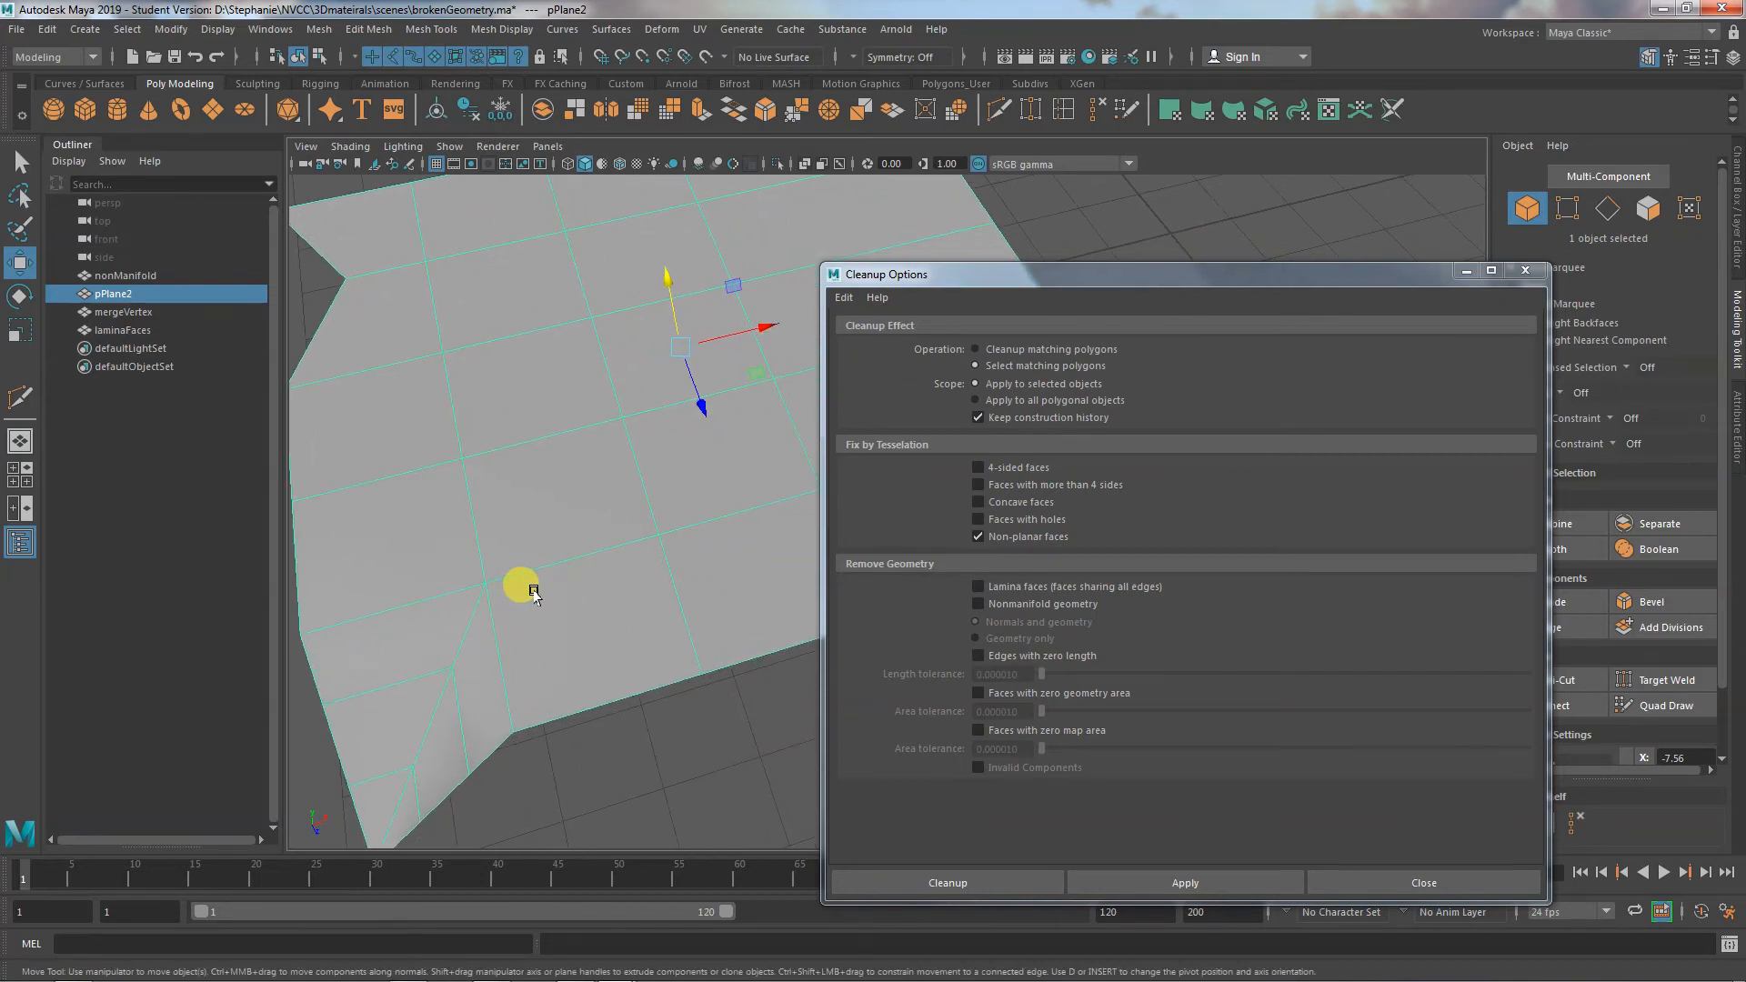
pyautogui.keyDown('alt'); pyautogui.moveTo(535, 596); pyautogui.dragTo(556, 591); pyautogui.keyUp('alt')
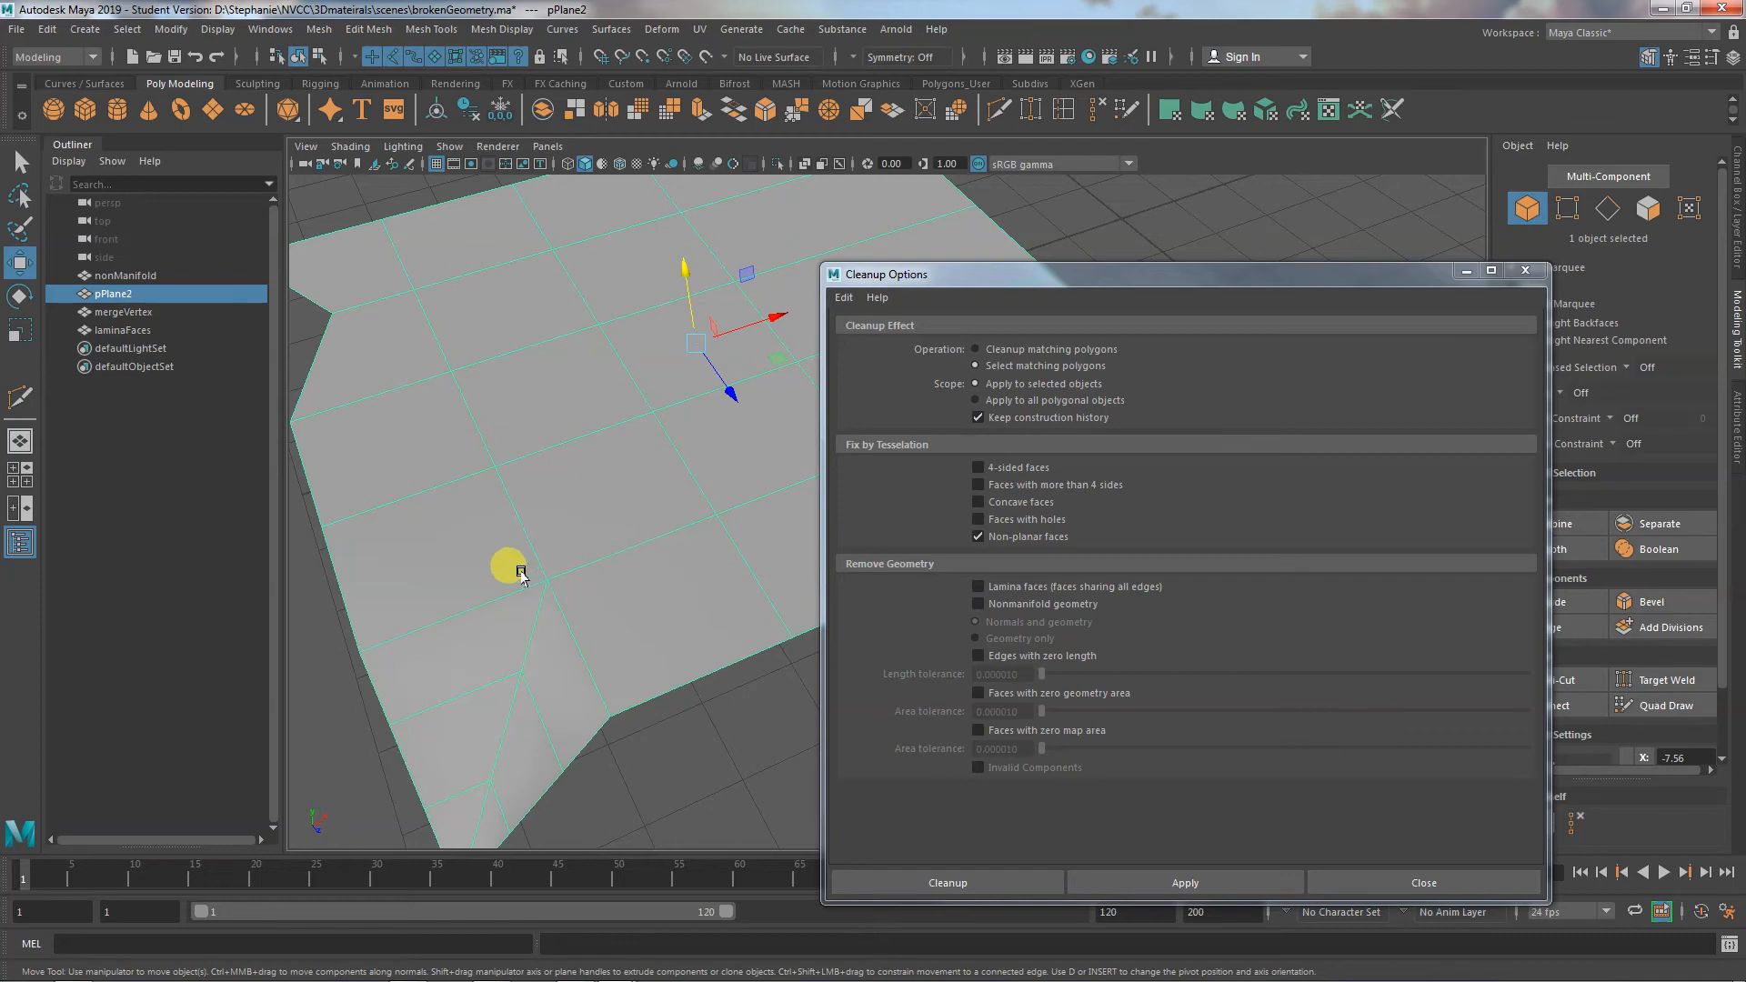
# Select the nonManifold mesh and apply Cleanup to matching polygons for nonmanifold geometry, with the non-planar faces check turned off
pyautogui.scroll(-5, 478, 593)
pyautogui.keyDown('alt'); pyautogui.moveTo(675, 619); pyautogui.dragTo(495, 601, button='middle'); pyautogui.keyUp('alt')
pyautogui.keyDown('alt'); pyautogui.moveTo(596, 582); pyautogui.dragTo(604, 717, button='middle'); pyautogui.keyUp('alt')
pyautogui.keyDown('alt'); pyautogui.moveTo(650, 557); pyautogui.dragTo(634, 642, button='middle'); pyautogui.keyUp('alt')
pyautogui.keyDown('alt'); pyautogui.moveTo(633, 642); pyautogui.dragTo(686, 597); pyautogui.keyUp('alt')
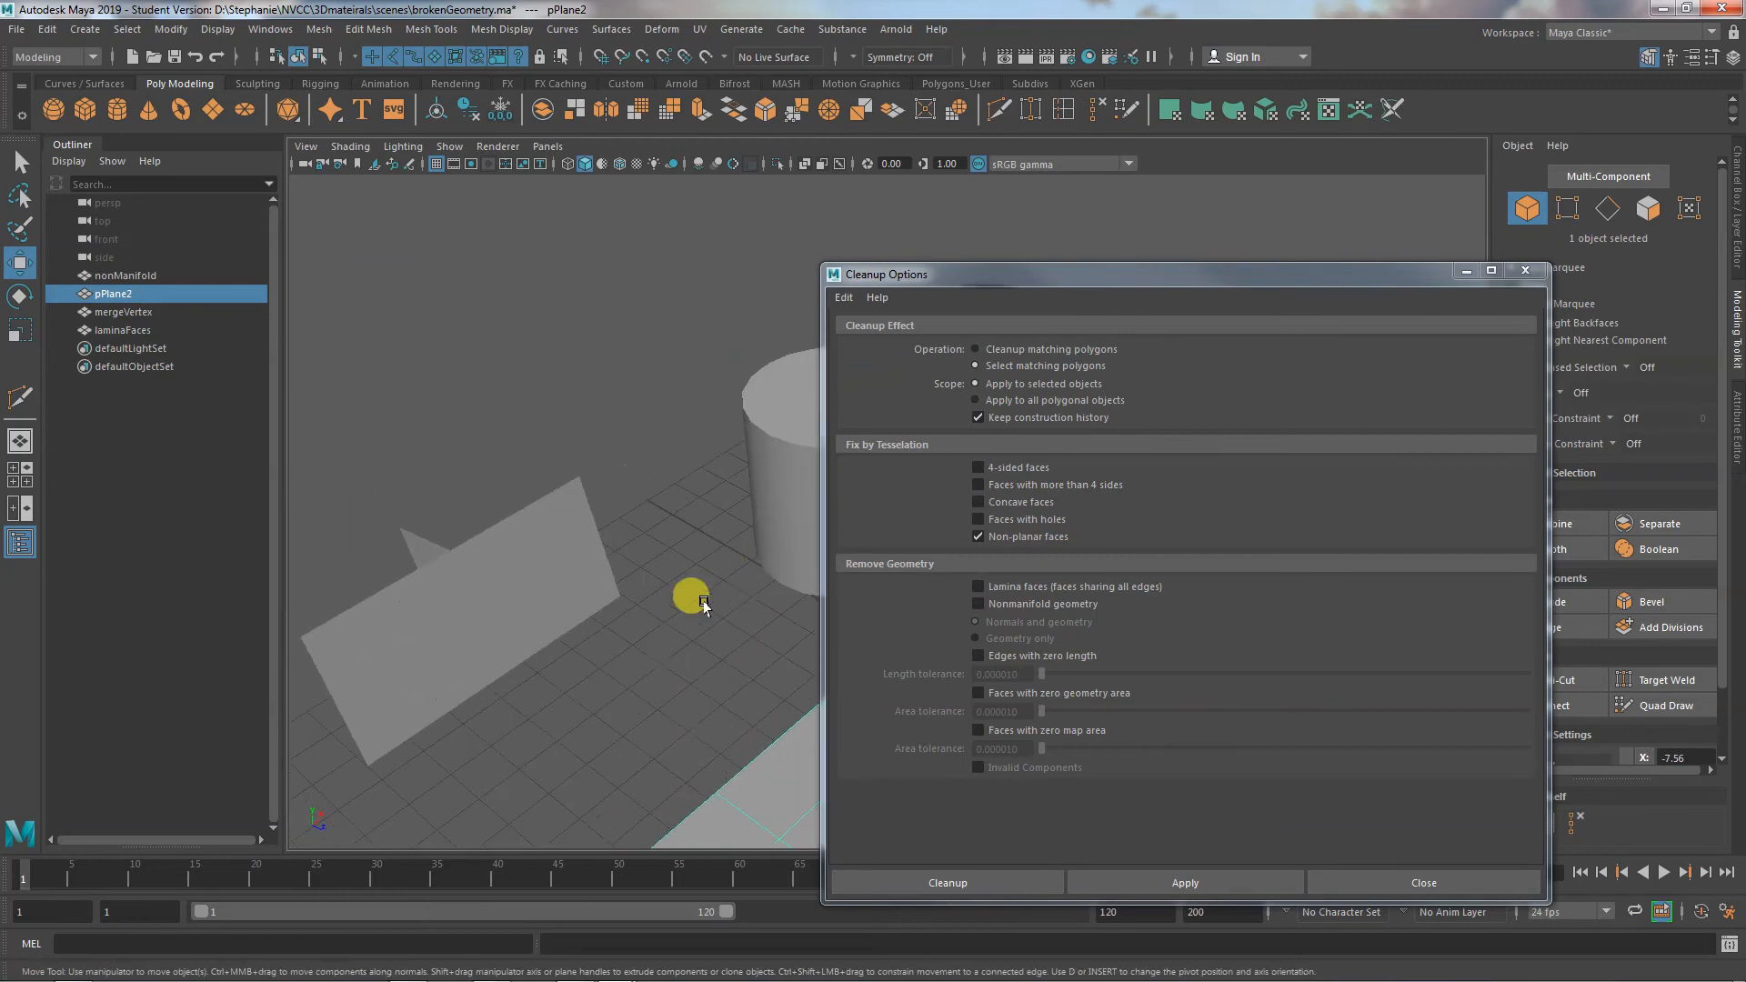
pyautogui.click(499, 601)
pyautogui.keyDown('alt'); pyautogui.moveTo(555, 656); pyautogui.dragTo(618, 640); pyautogui.keyUp('alt')
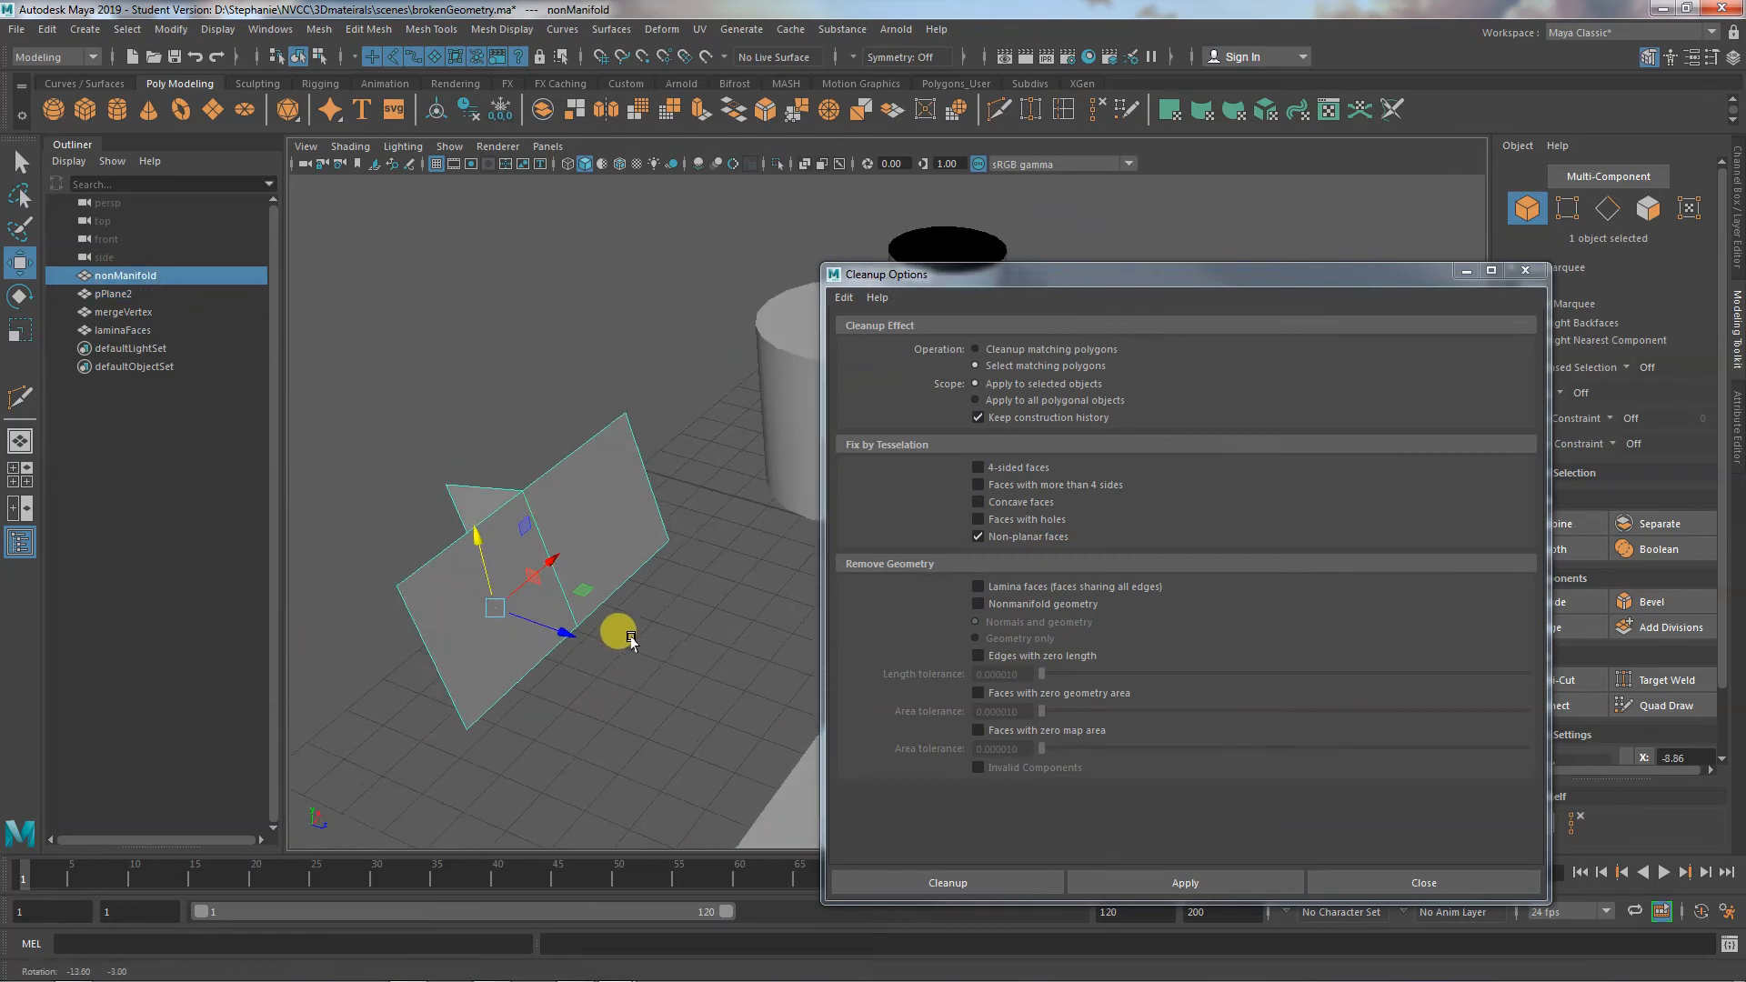
pyautogui.click(1044, 608)
pyautogui.click(1017, 537)
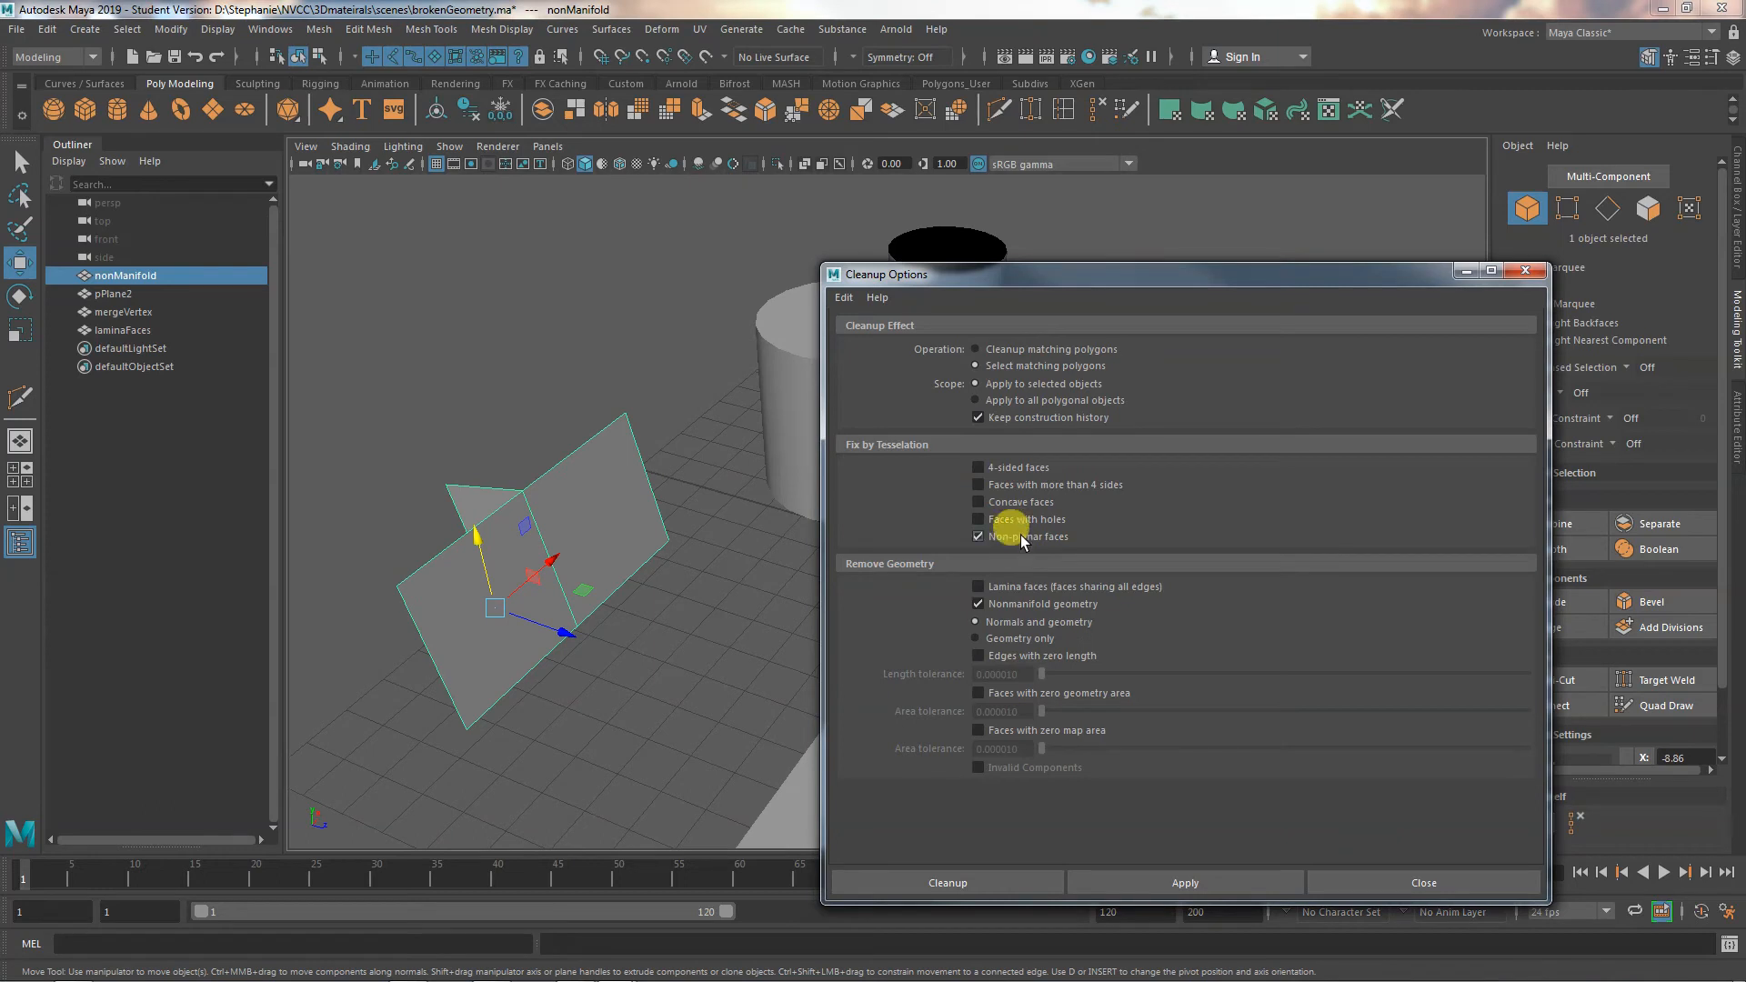
pyautogui.click(1185, 884)
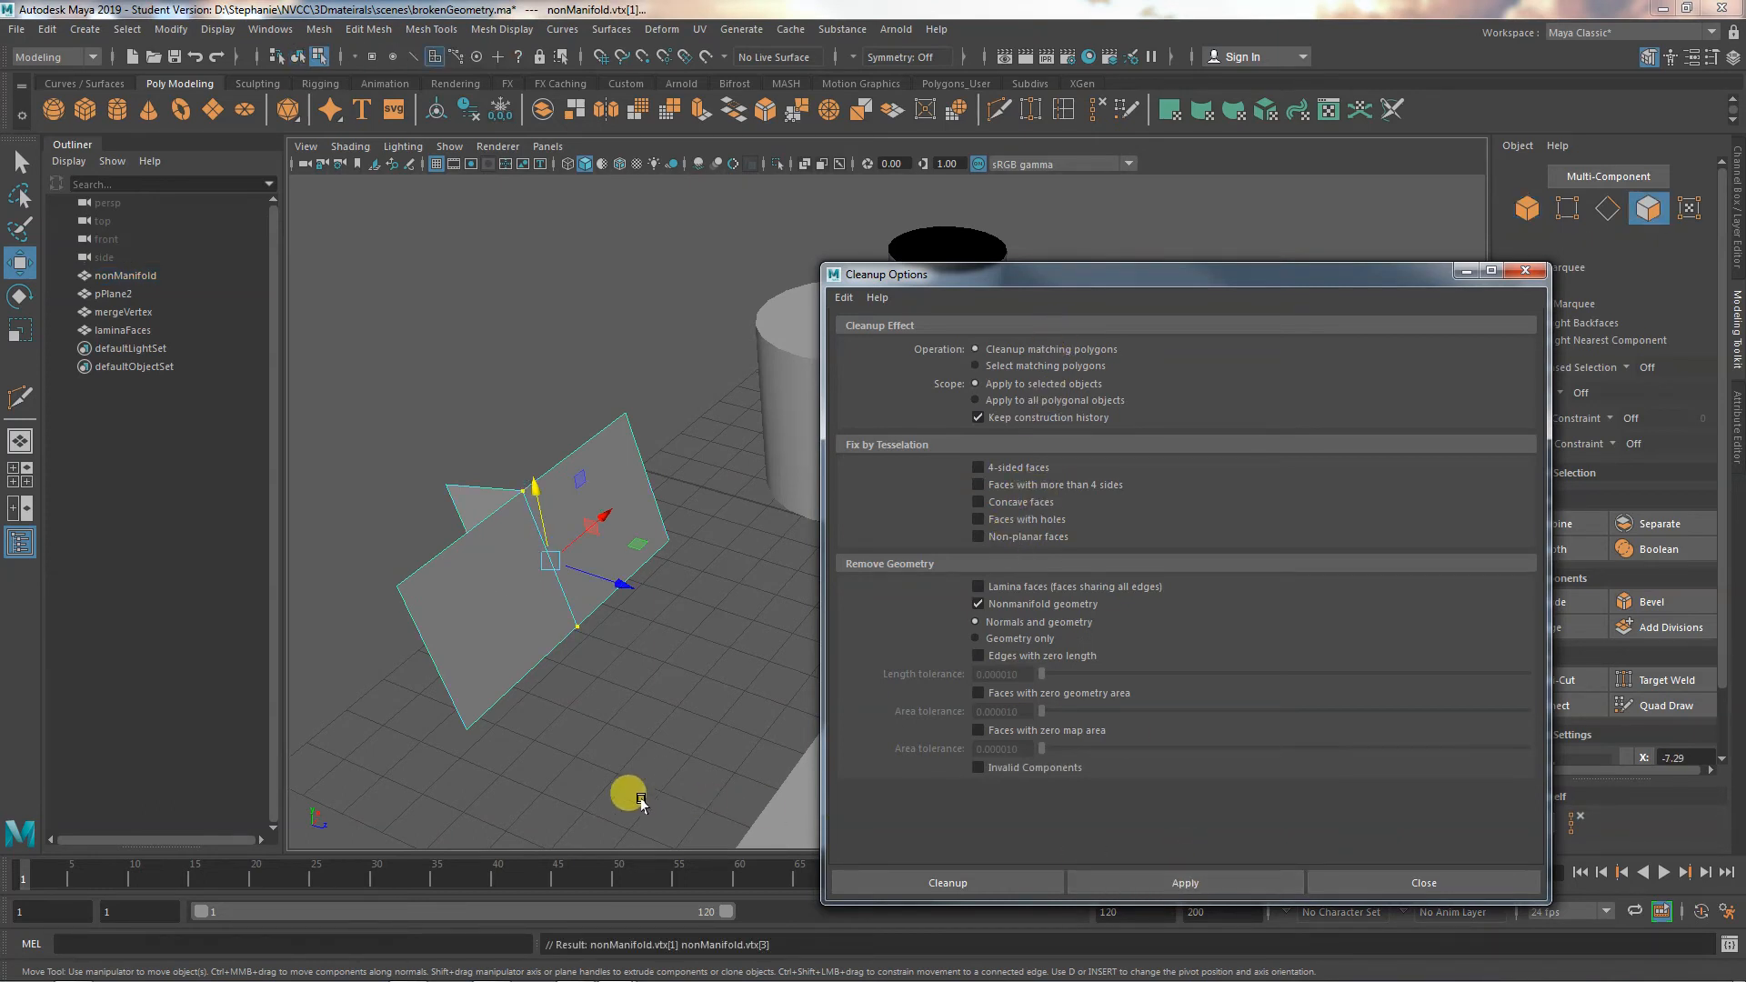
pyautogui.keyDown('alt'); pyautogui.moveTo(629, 800); pyautogui.dragTo(668, 755); pyautogui.keyUp('alt')
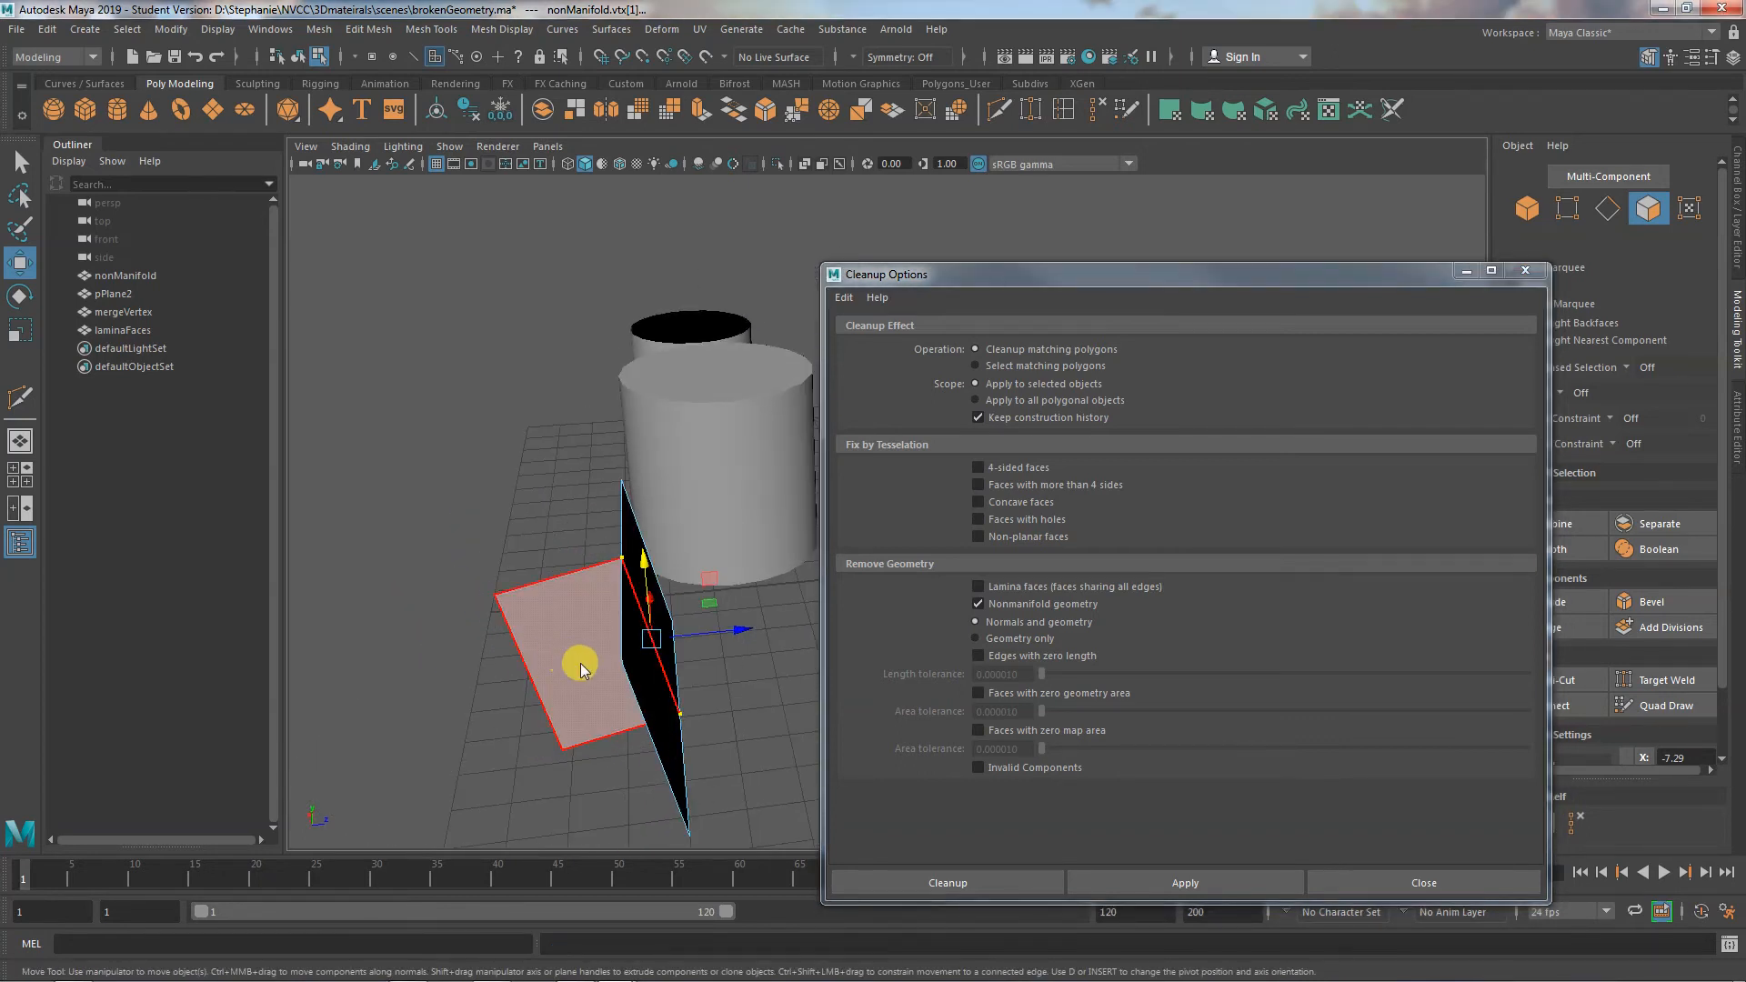
# Return nonManifold to object mode, reselect it and apply the same nonmanifold Cleanup again to check the mesh
pyautogui.moveTo(577, 663); pyautogui.dragTo(673, 435, button='right')
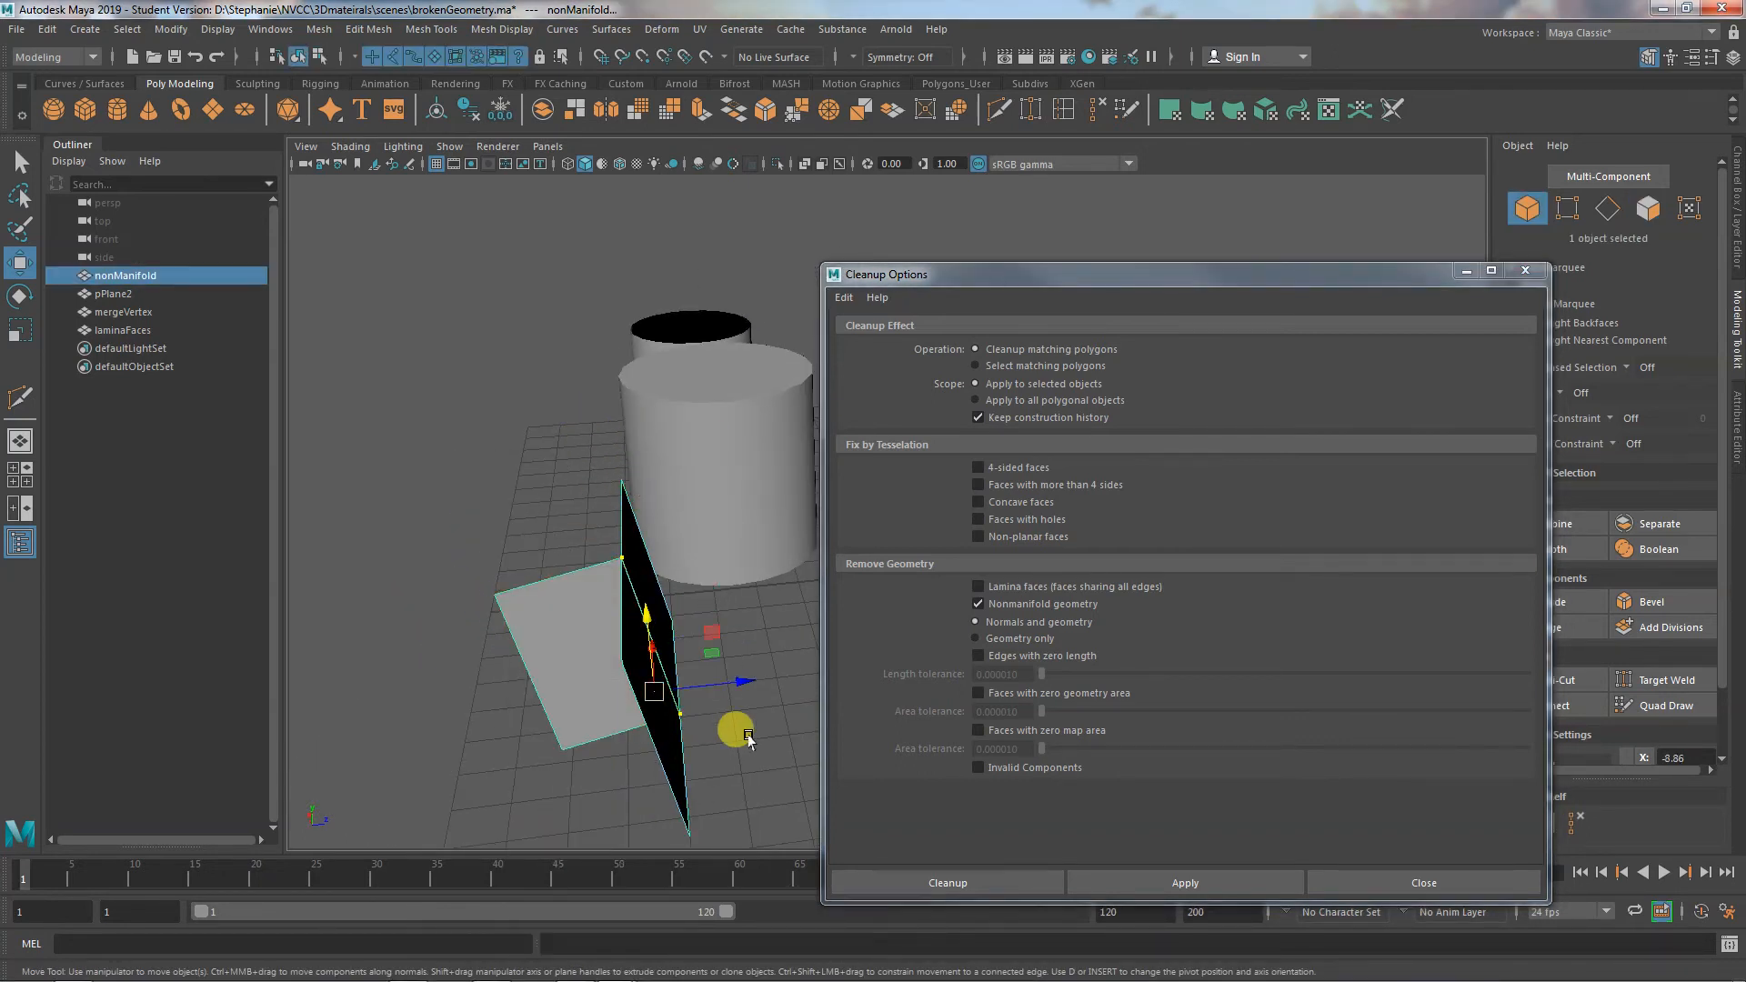
pyautogui.click(749, 735)
pyautogui.click(569, 660)
pyautogui.keyDown('alt'); pyautogui.moveTo(774, 746); pyautogui.dragTo(656, 708); pyautogui.keyUp('alt')
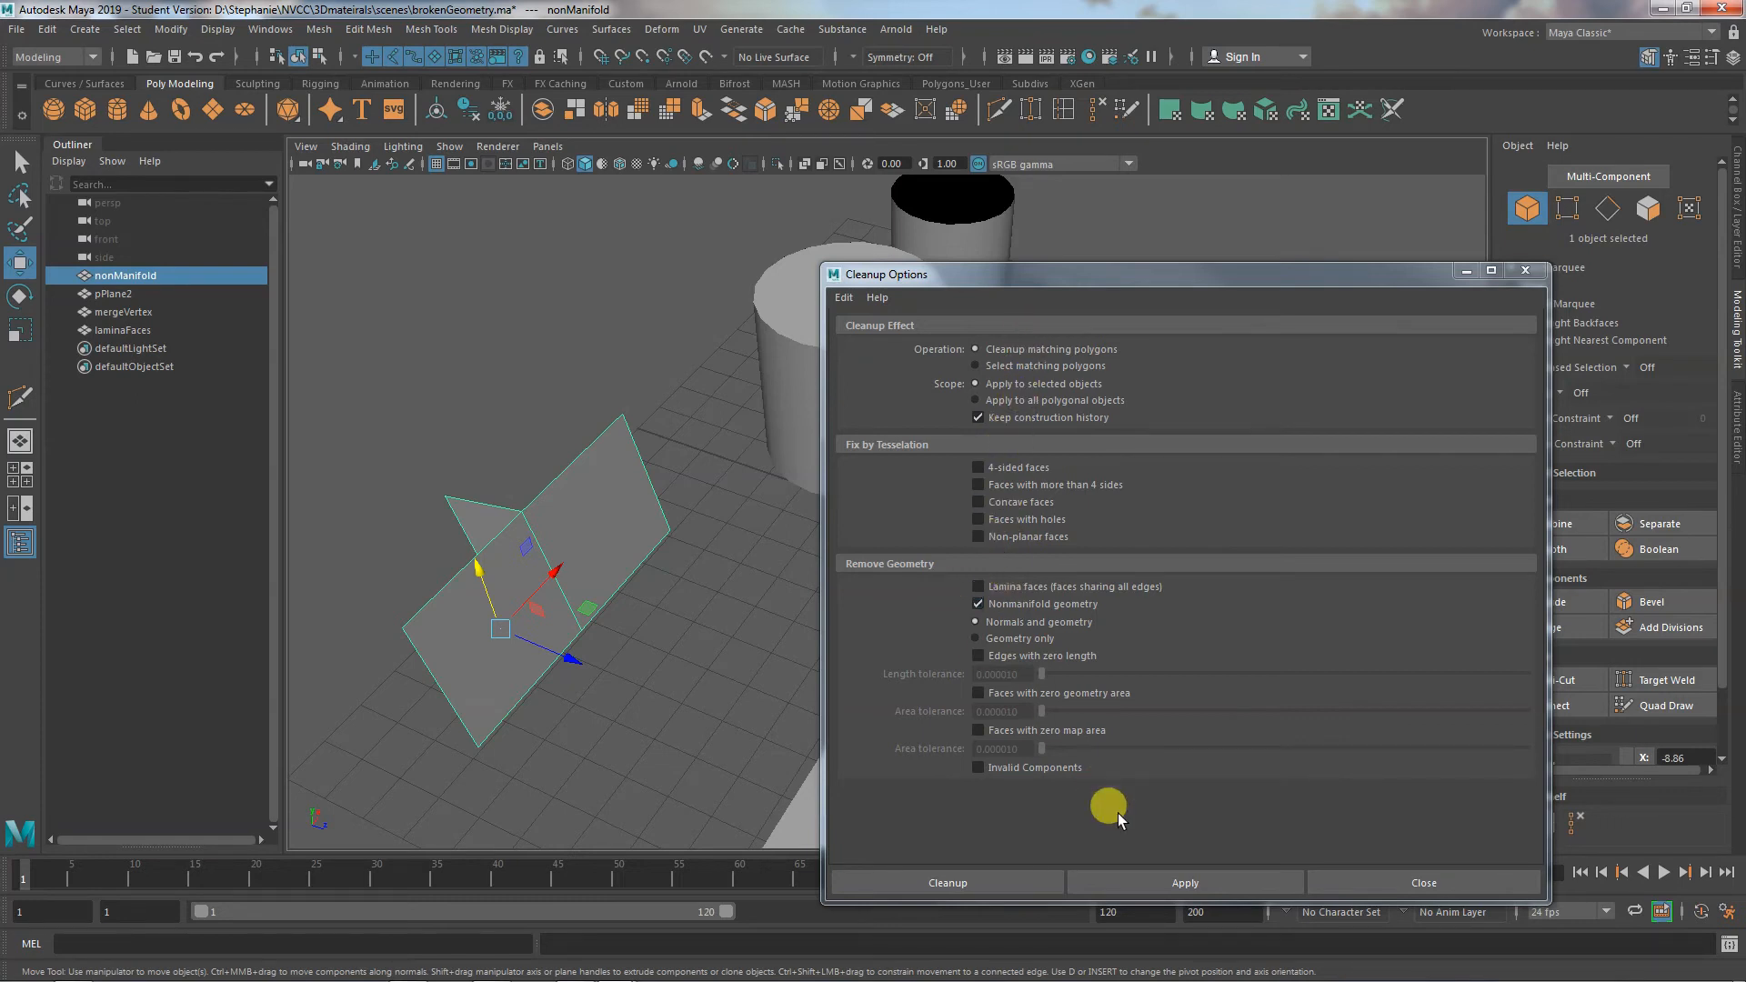
pyautogui.click(1133, 883)
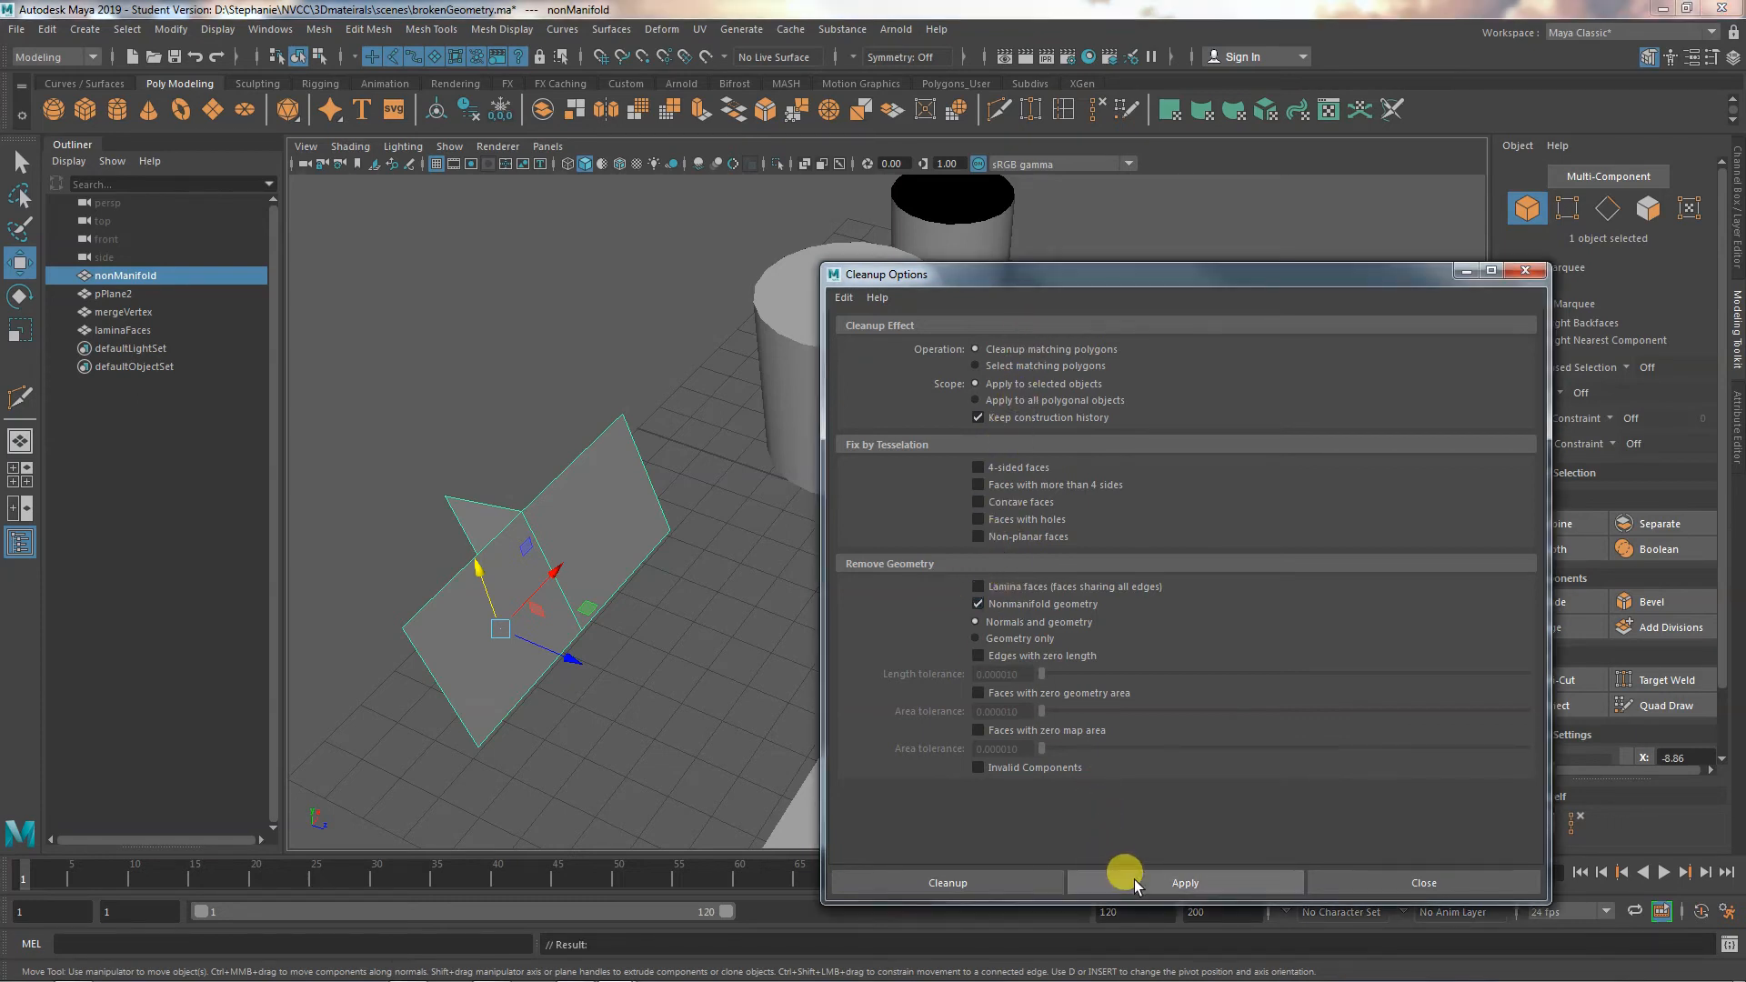
pyautogui.click(628, 737)
pyautogui.click(511, 618)
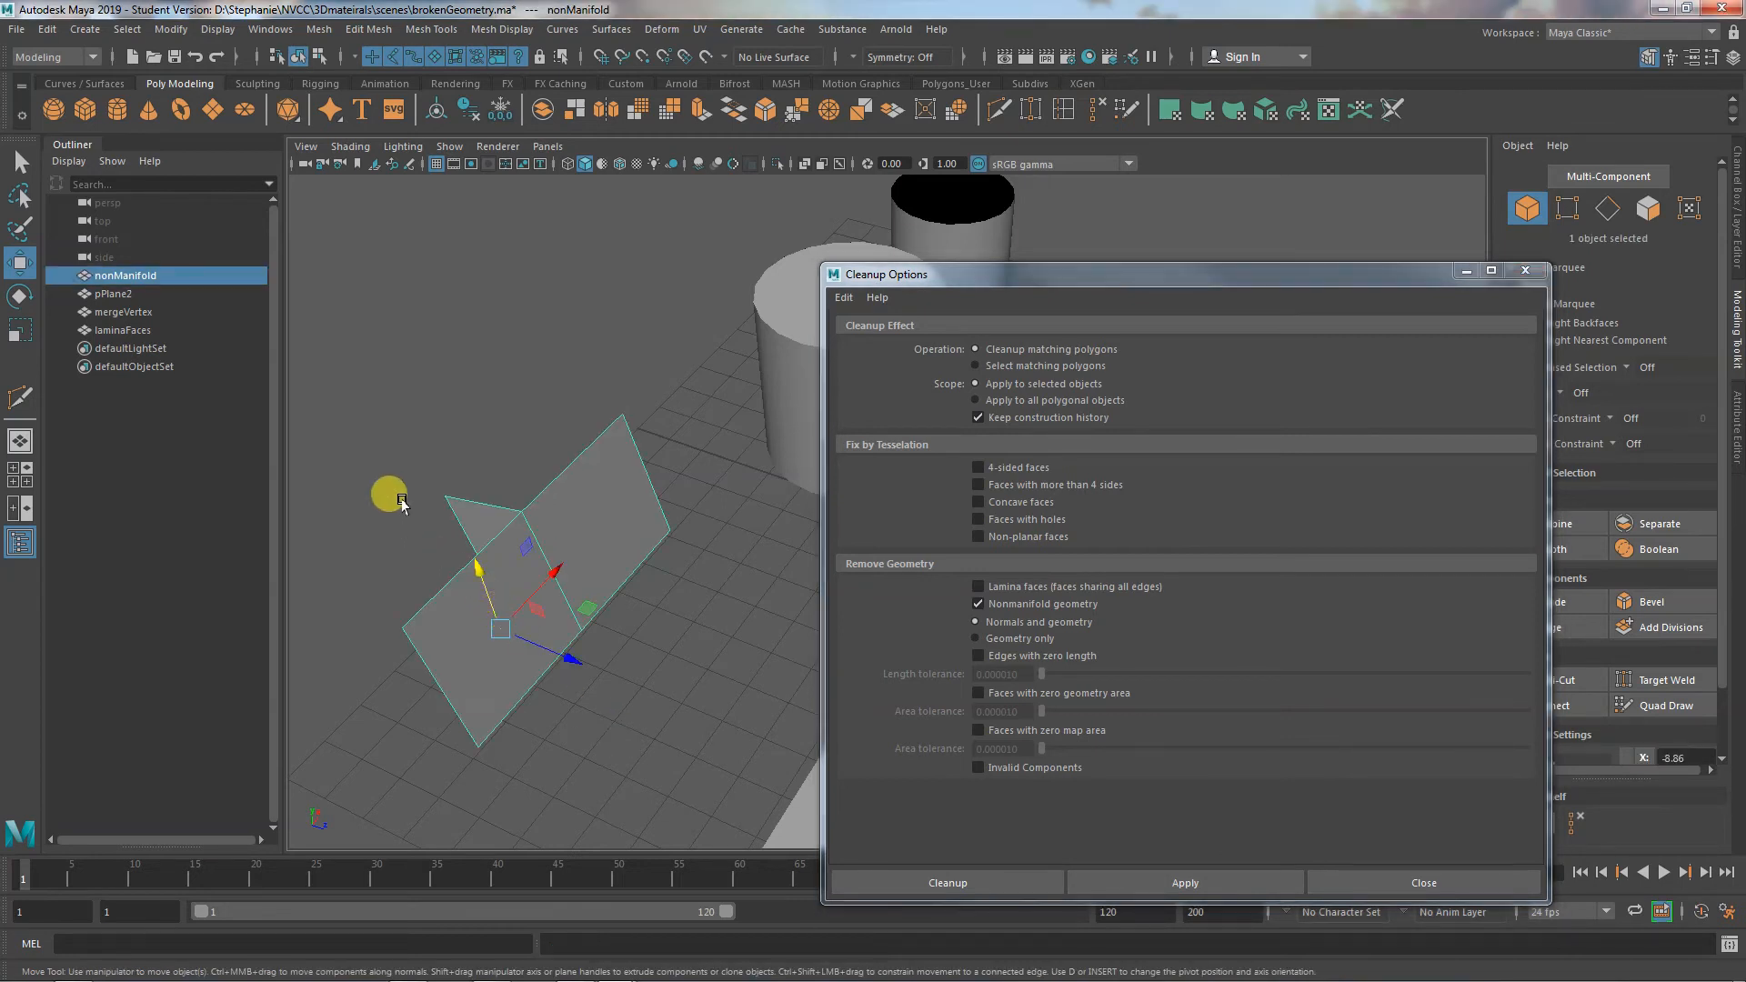
pyautogui.keyDown('alt'); pyautogui.moveTo(550, 662); pyautogui.dragTo(578, 637); pyautogui.keyUp('alt')
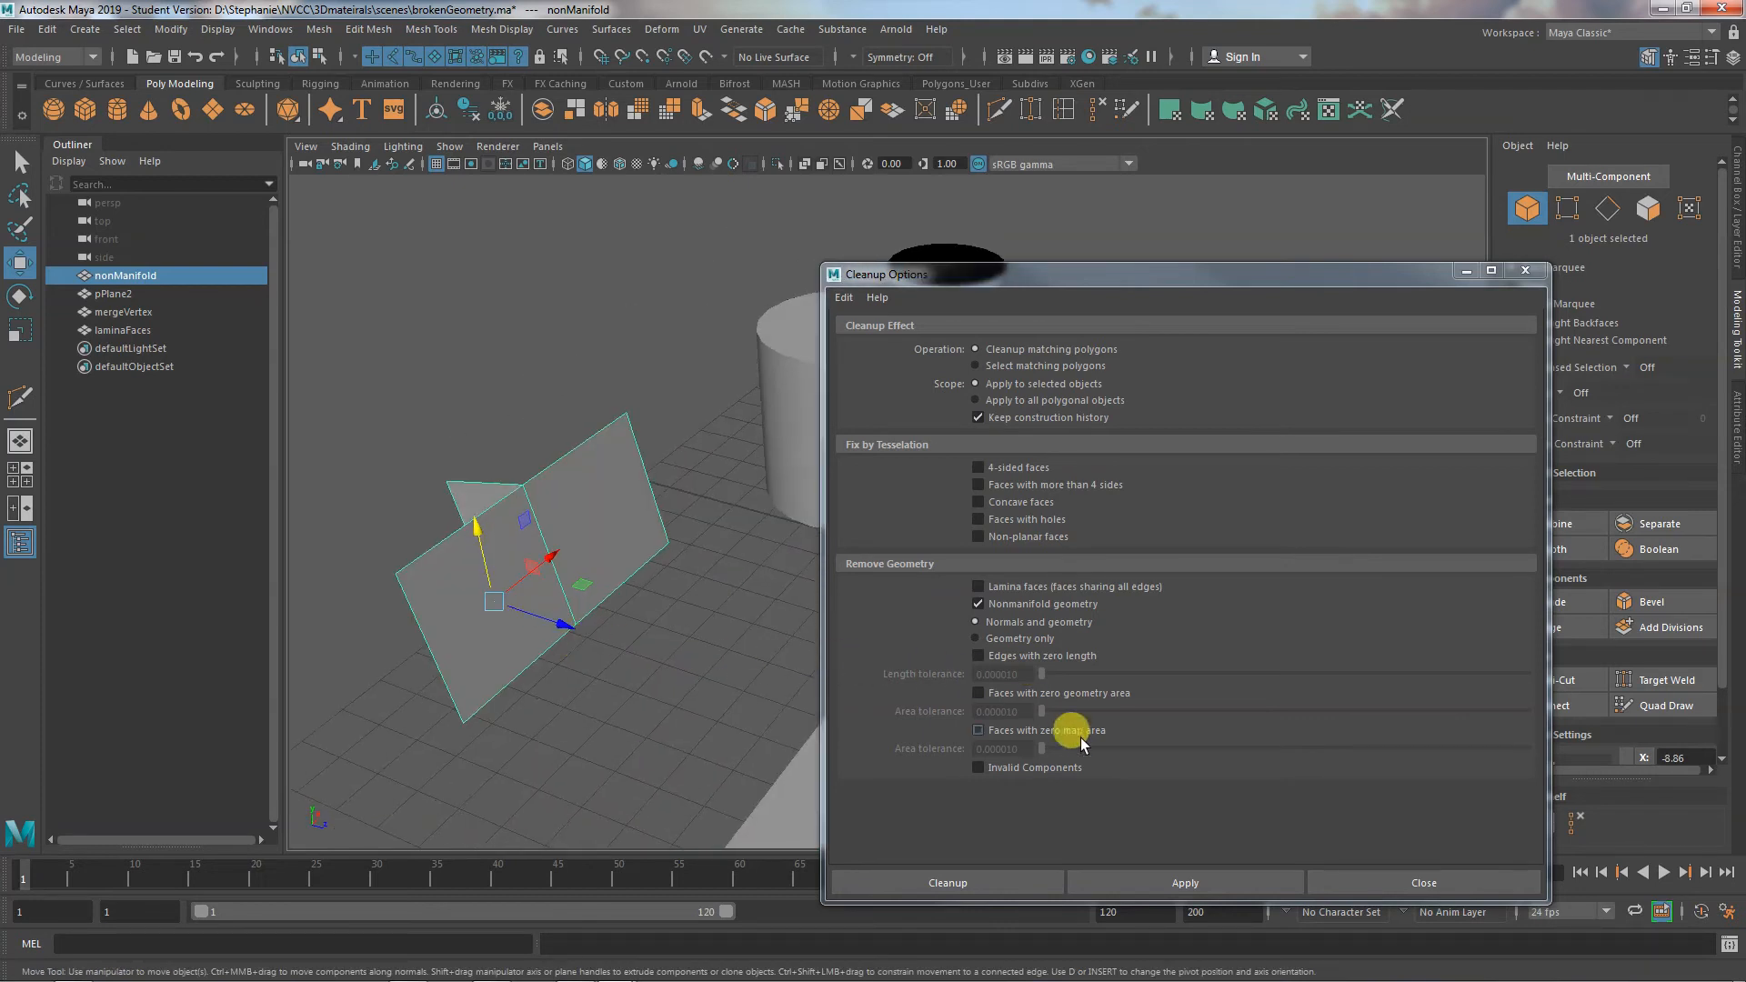
pyautogui.click(1152, 886)
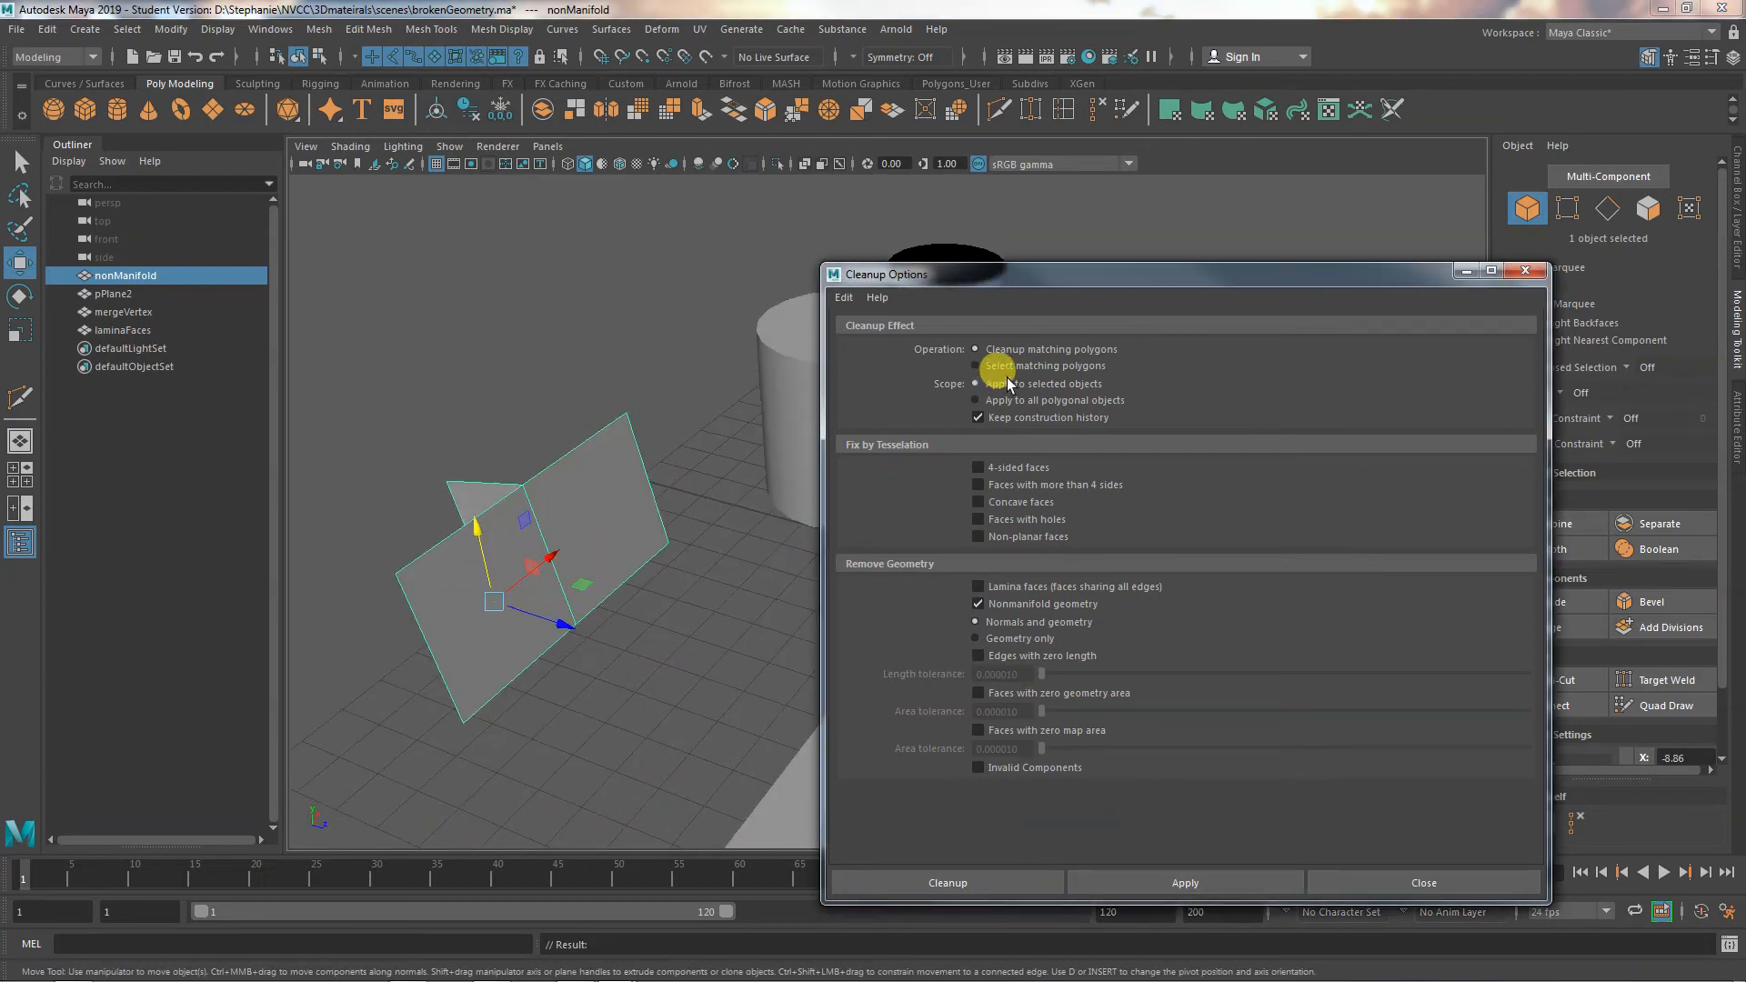
# Switch Cleanup to select matching polygons and test nonManifold for remaining nonmanifold geometry, then reselect the mesh
pyautogui.click(1015, 364)
pyautogui.click(1154, 884)
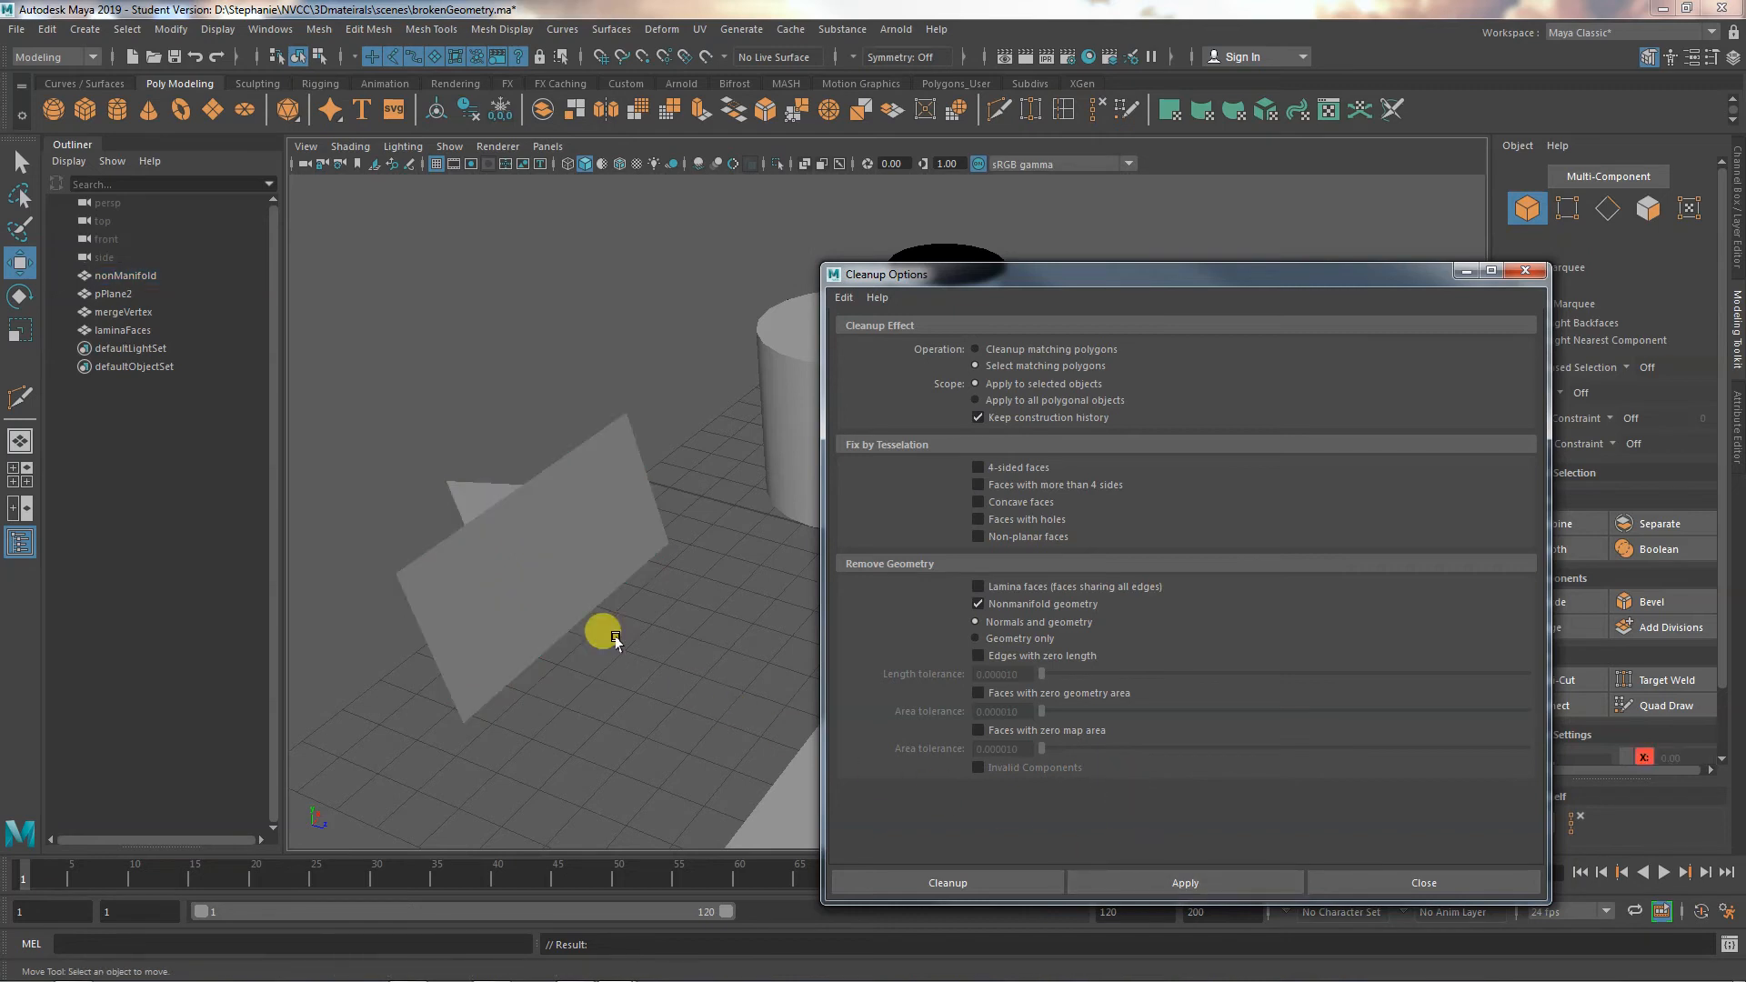
pyautogui.click(548, 609)
pyautogui.click(1132, 887)
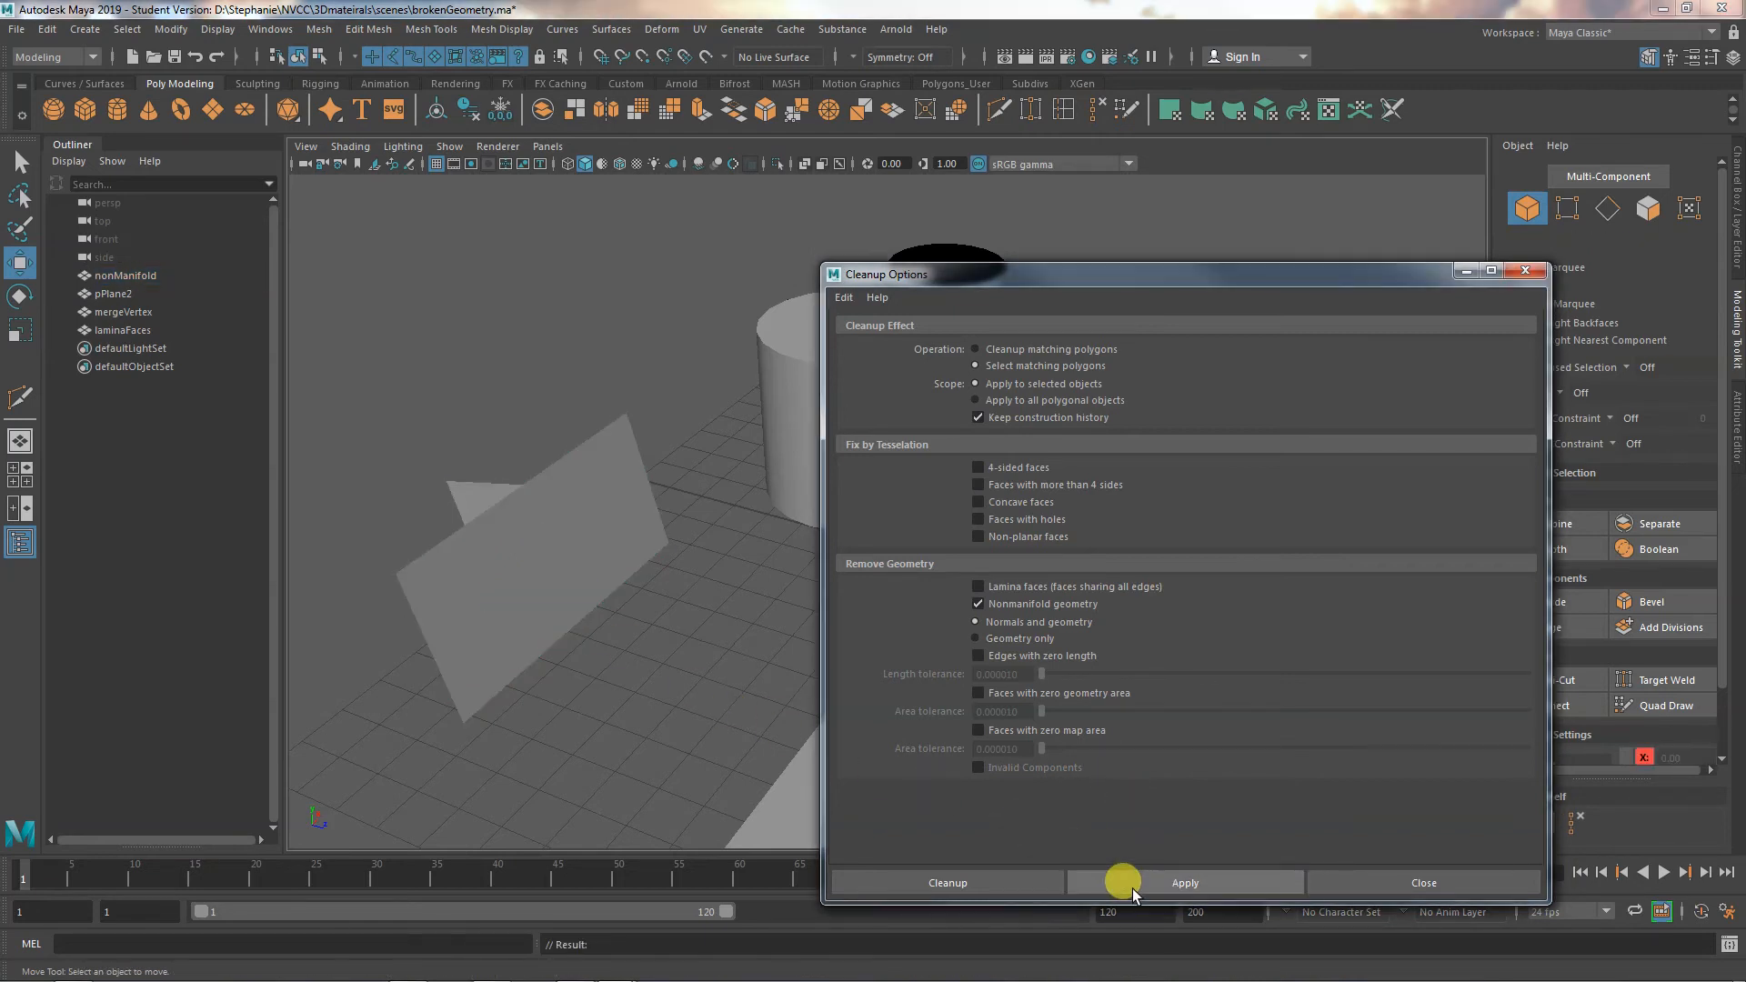
pyautogui.click(577, 596)
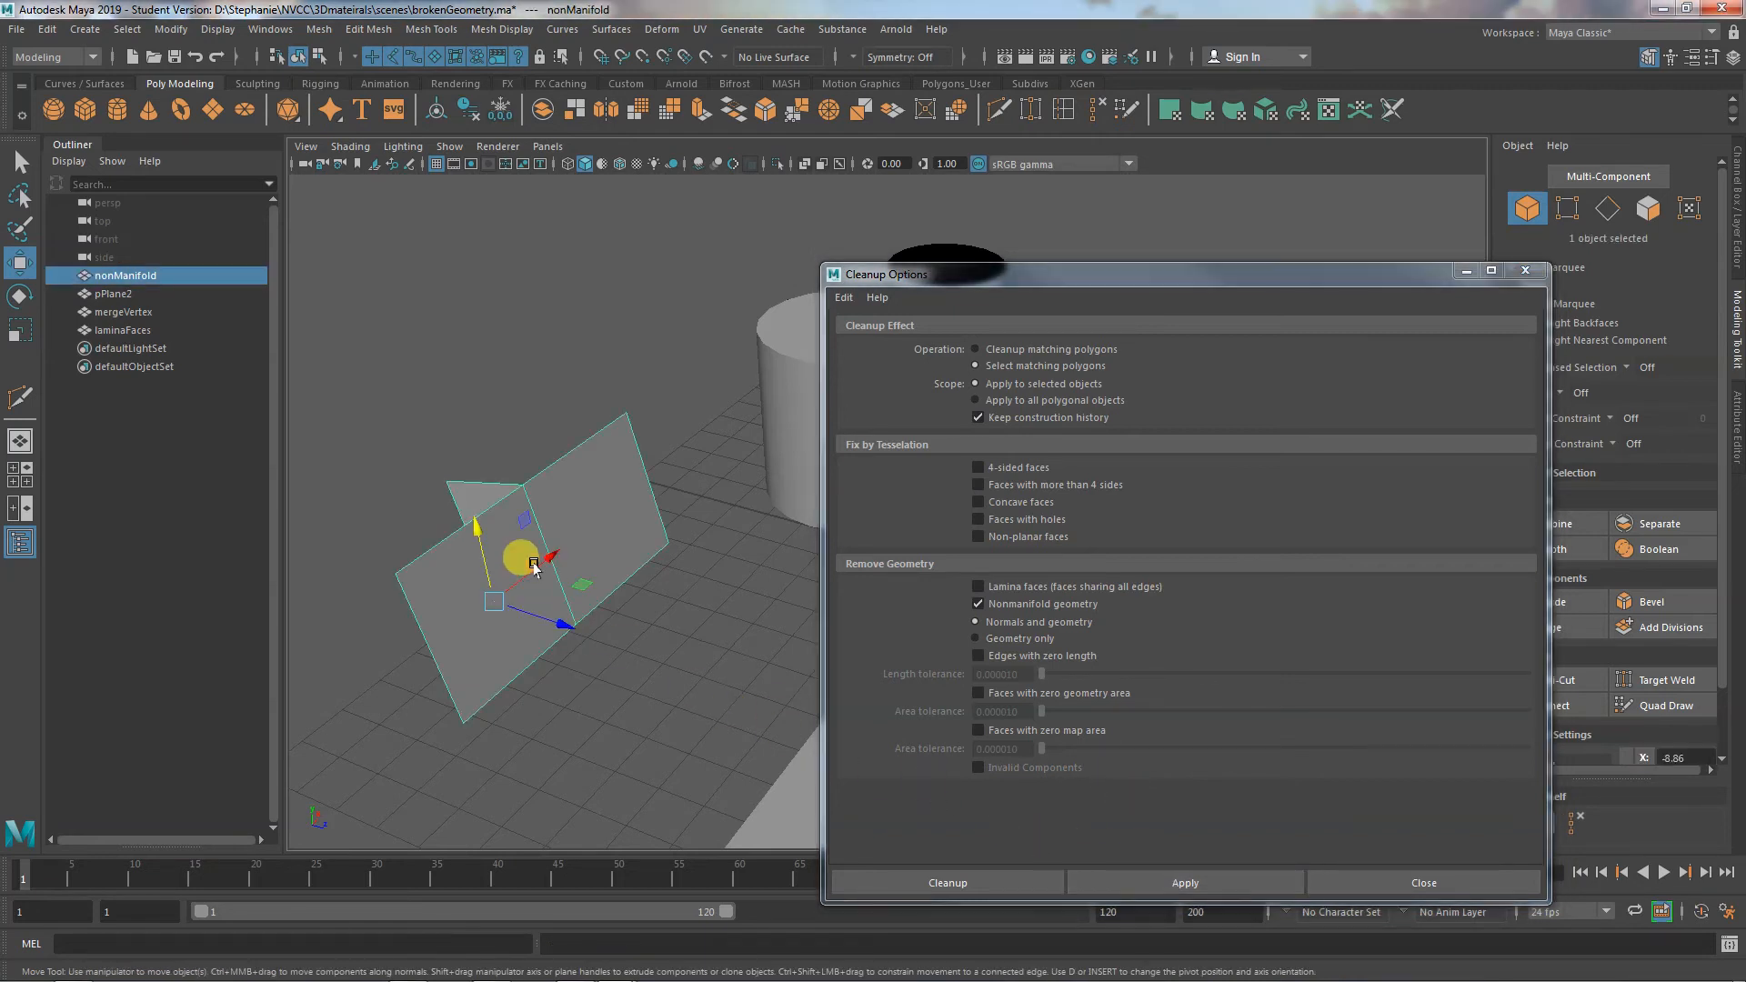
pyautogui.moveTo(577, 620)
pyautogui.keyDown('alt'); pyautogui.mouseDown()
pyautogui.moveTo(476, 615)
pyautogui.moveTo(588, 635)
pyautogui.moveTo(558, 674)
pyautogui.moveTo(619, 663)
pyautogui.moveTo(610, 611)
pyautogui.mouseUp(); pyautogui.keyUp('alt')
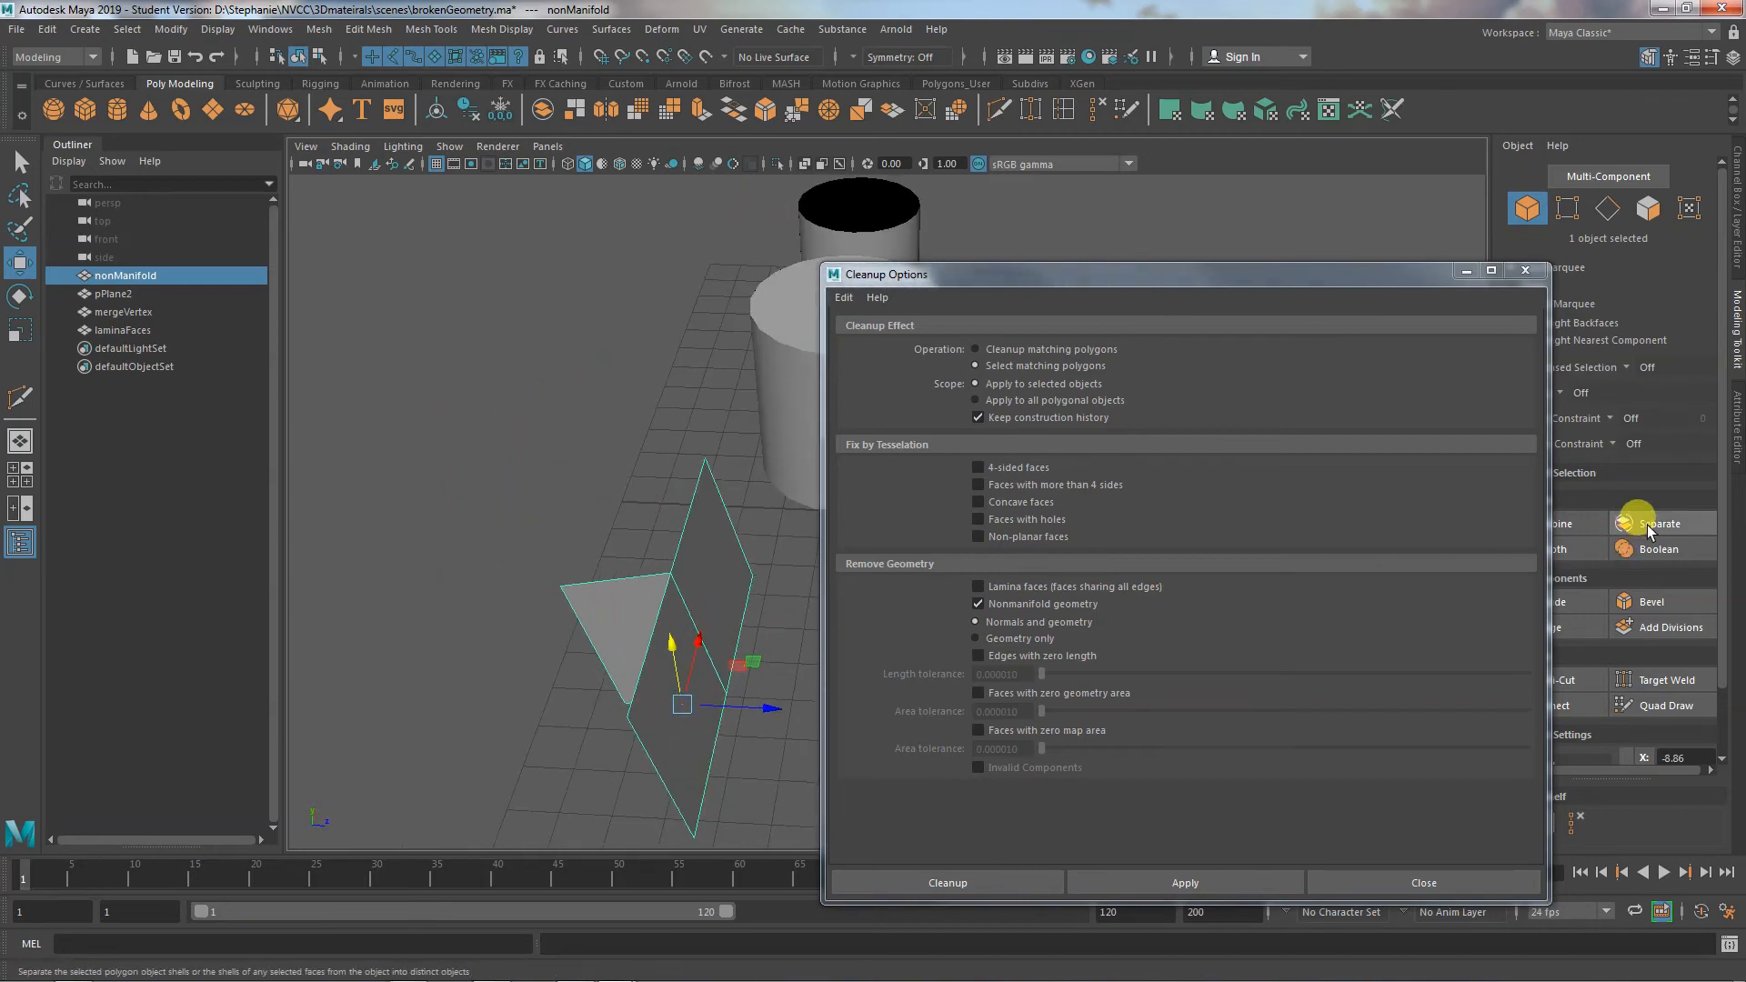
# Separate nonManifold into its shells and slide the protruding face away from the others
pyautogui.click(1637, 524)
pyautogui.keyDown('alt'); pyautogui.moveTo(493, 649); pyautogui.dragTo(606, 686); pyautogui.keyUp('alt')
pyautogui.click(525, 535)
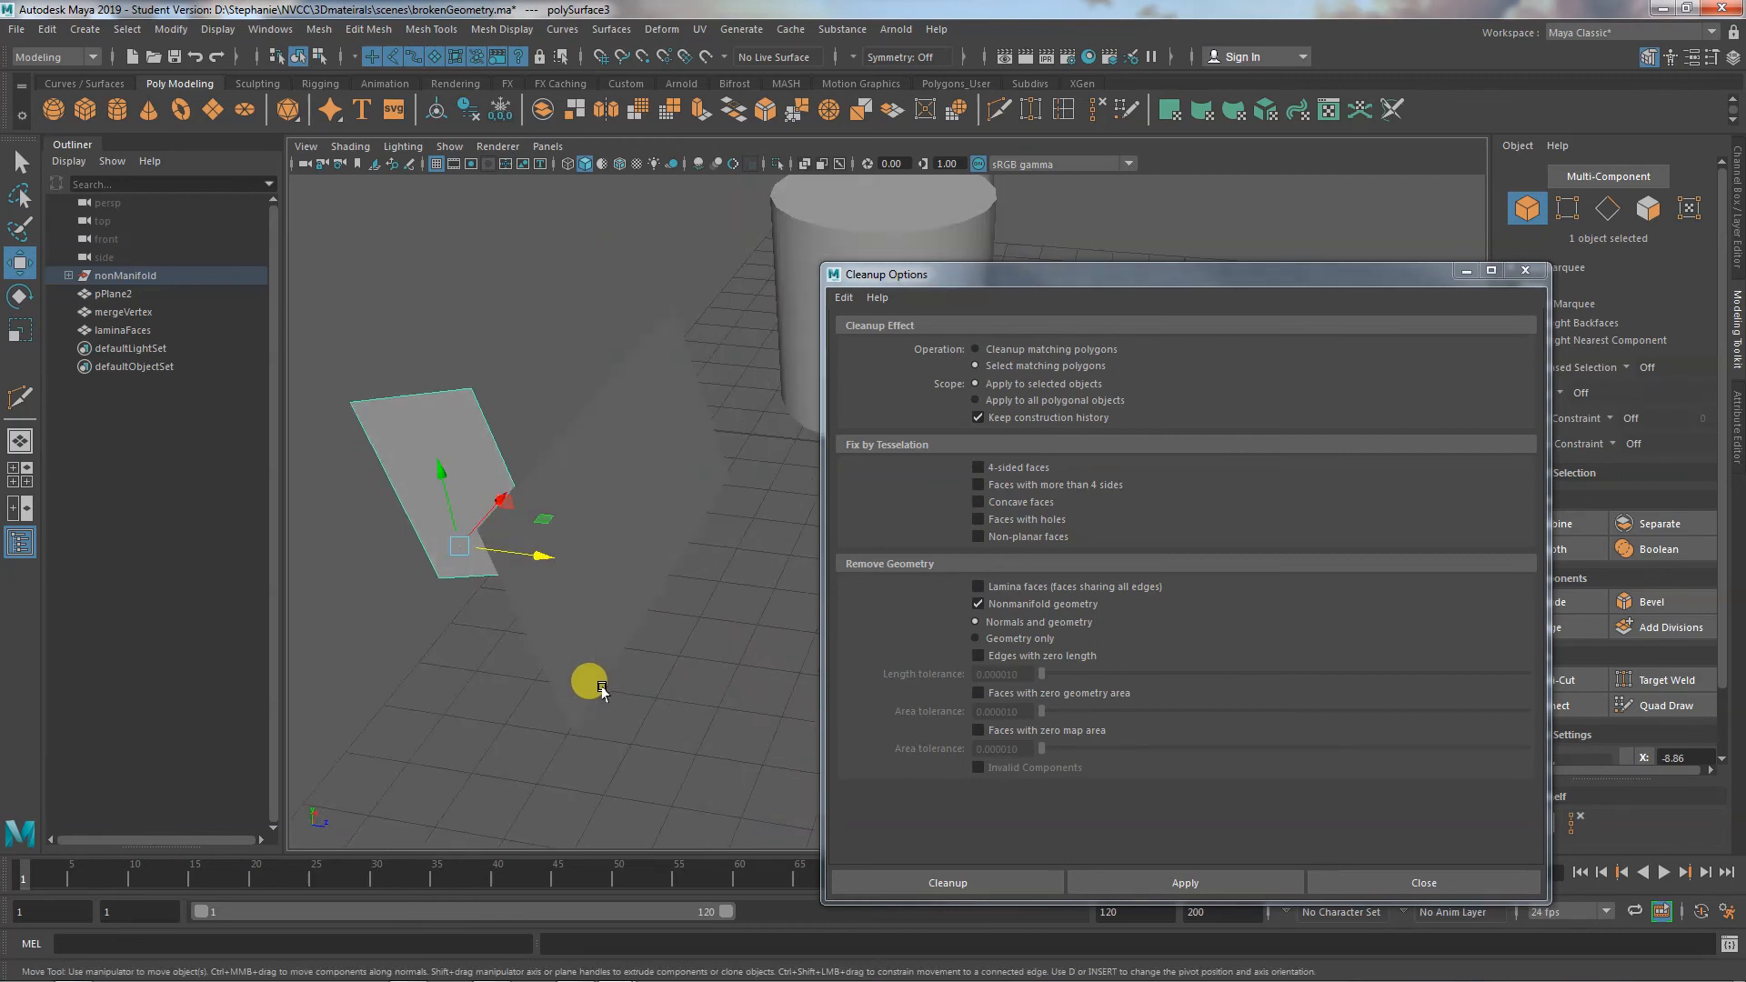
# Undo the shell move, the separation and the nonmanifold Cleanup runs on nonManifold
pyautogui.hotkey('ctrl', 'z')
pyautogui.hotkey('ctrl', 'z')
pyautogui.hotkey('ctrl', 'z')
pyautogui.hotkey('ctrl', 'z')
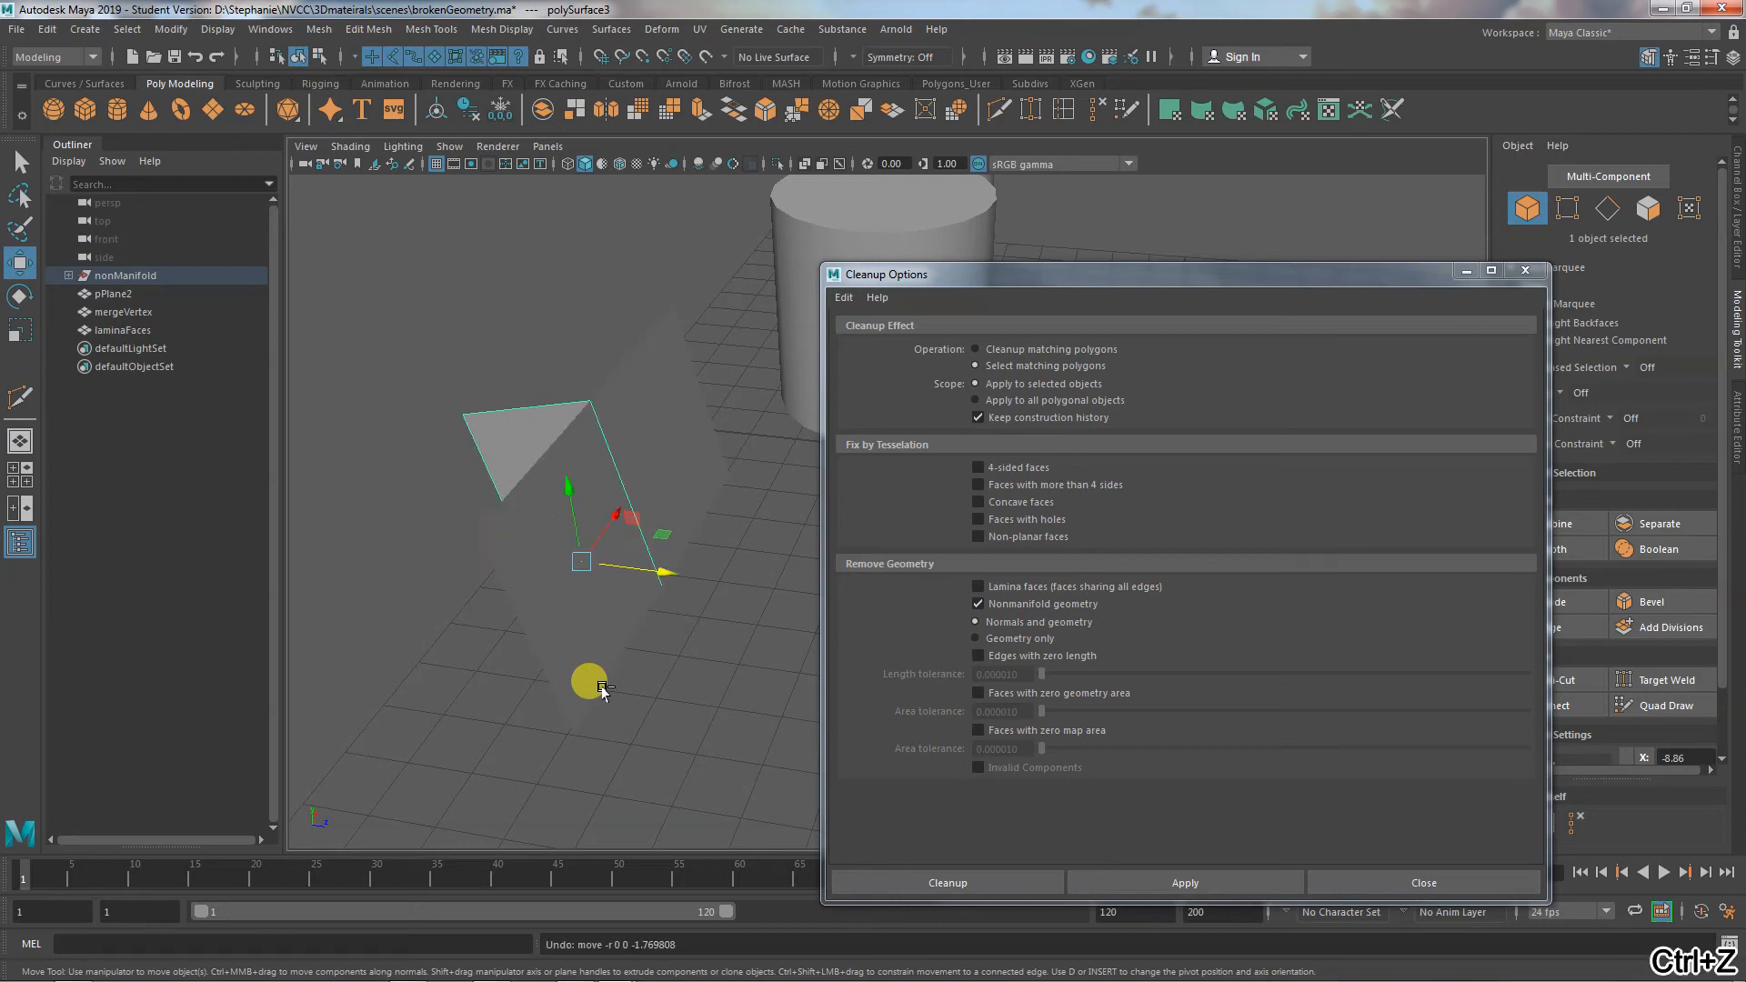
pyautogui.hotkey('ctrl', 'z')
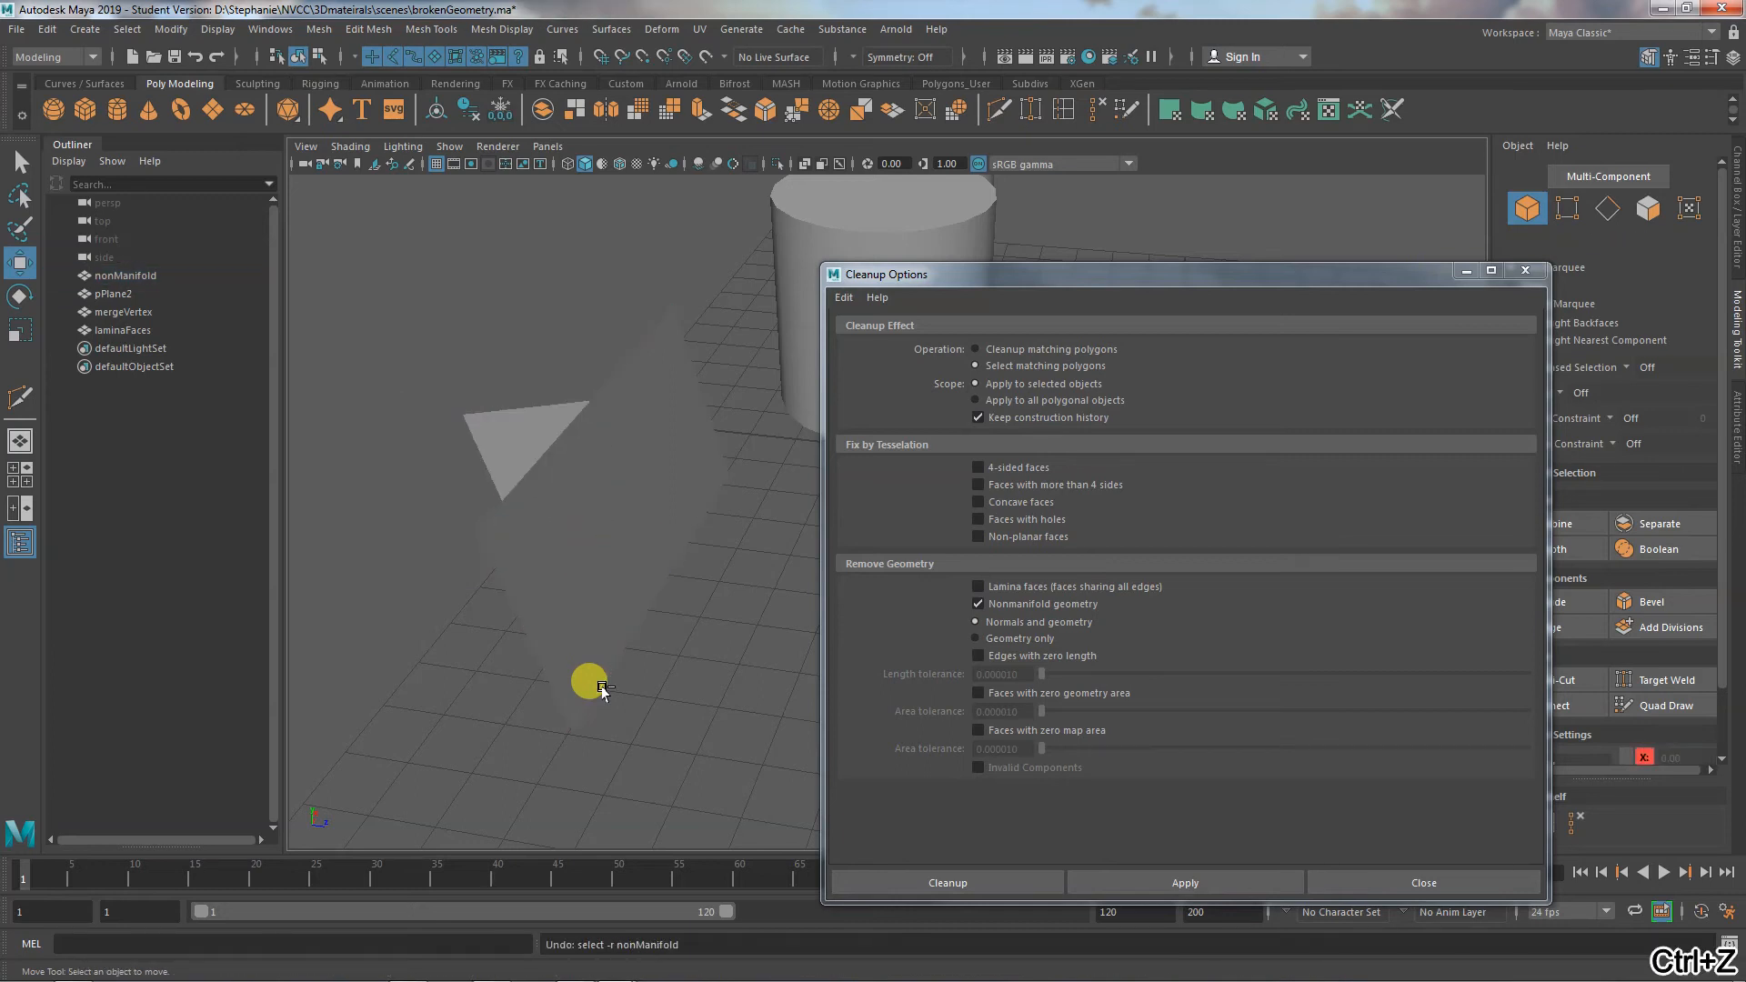
pyautogui.hotkey('ctrl', 'z')
pyautogui.hotkey('ctrl', 'z')
pyautogui.hotkey('ctrl', 'z')
pyautogui.hotkey('ctrl', 'z')
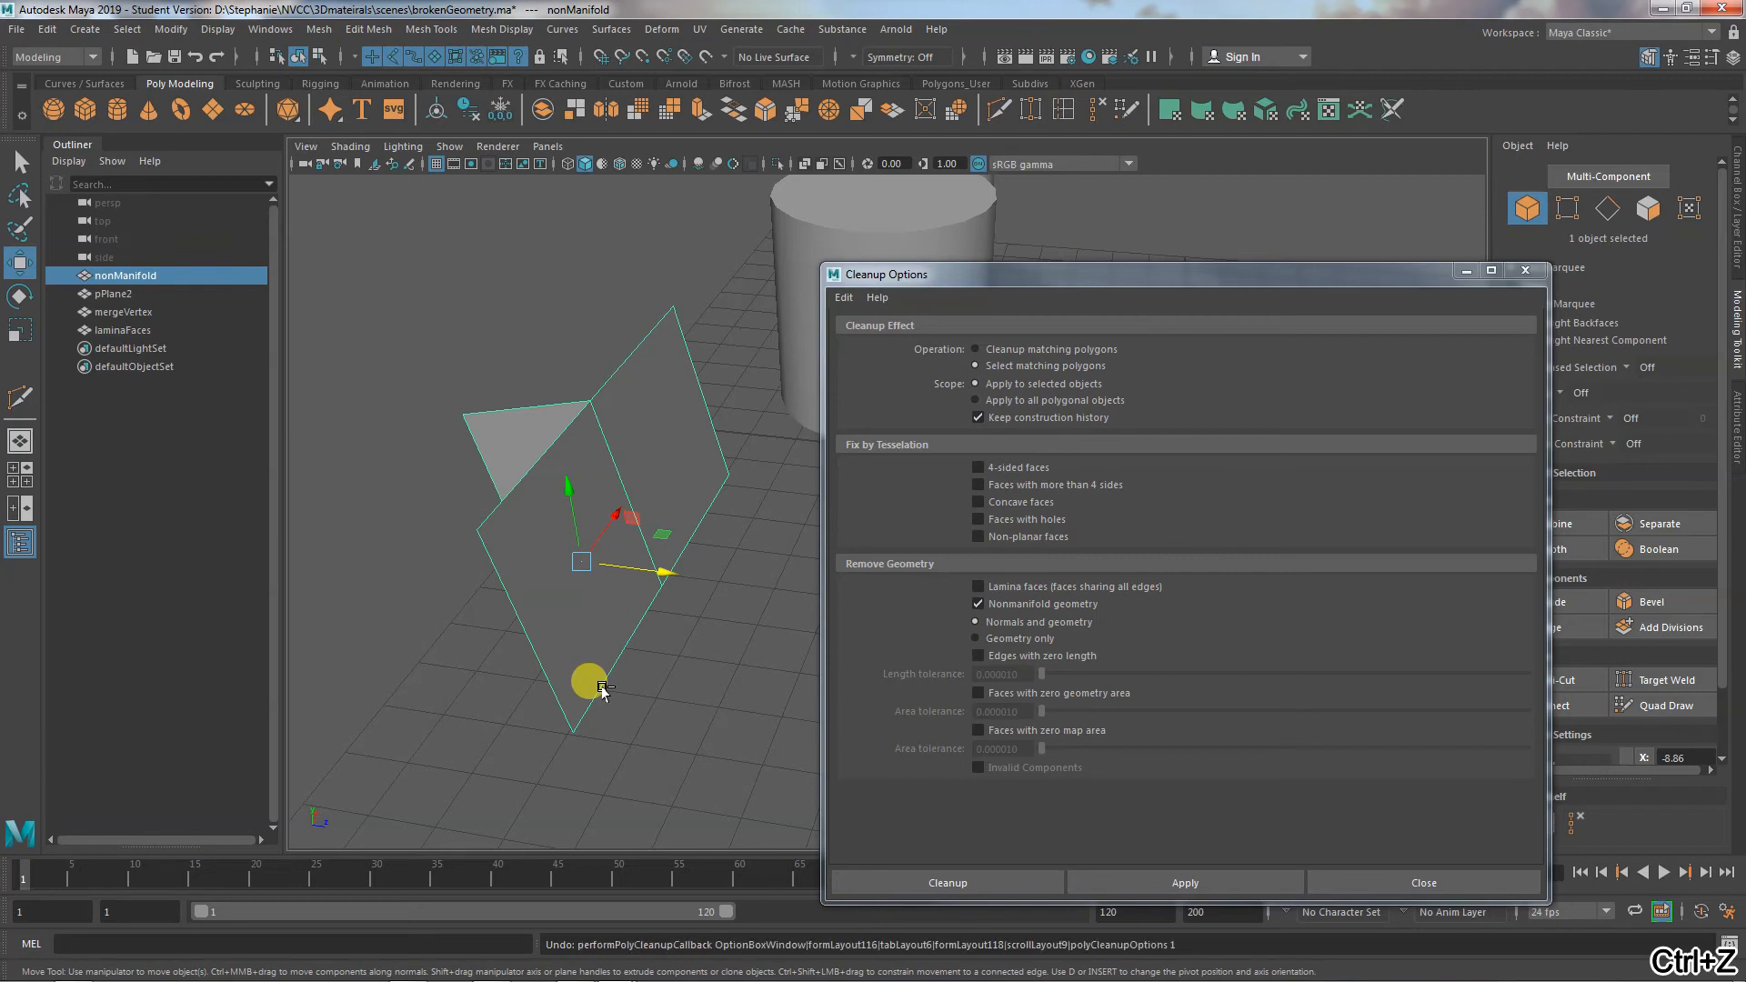
pyautogui.hotkey('ctrl', 'z')
pyautogui.hotkey('ctrl', 'z')
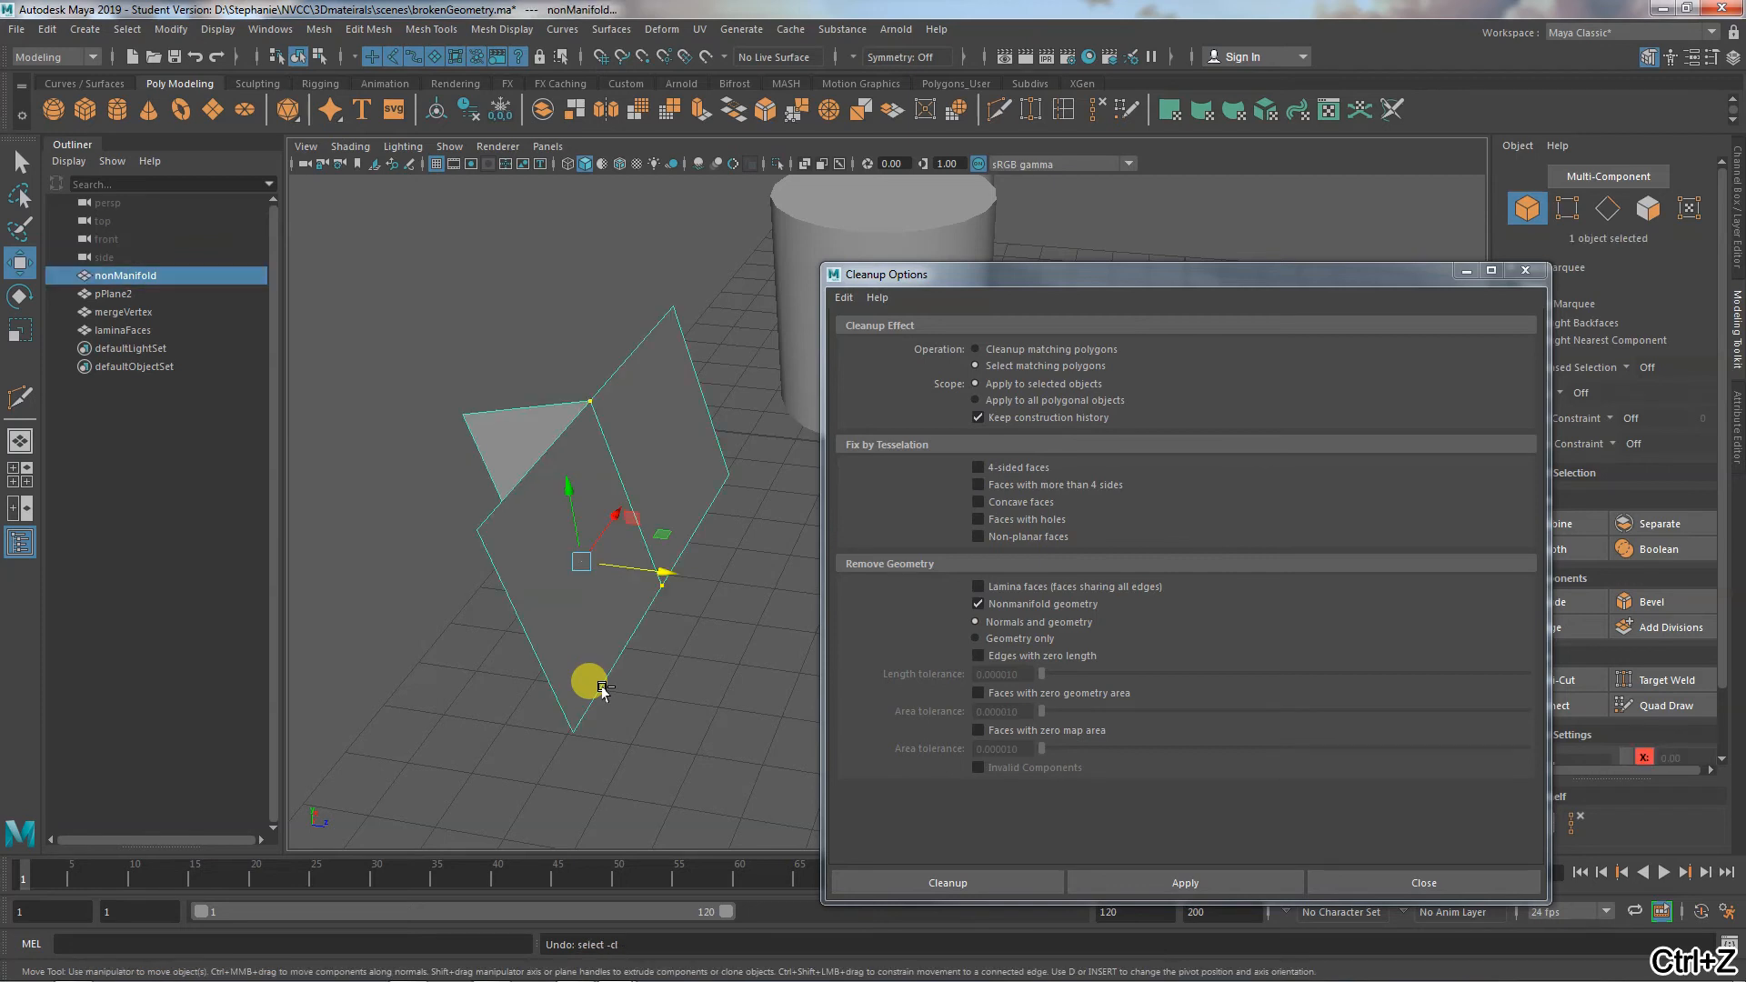
pyautogui.hotkey('ctrl', 'z')
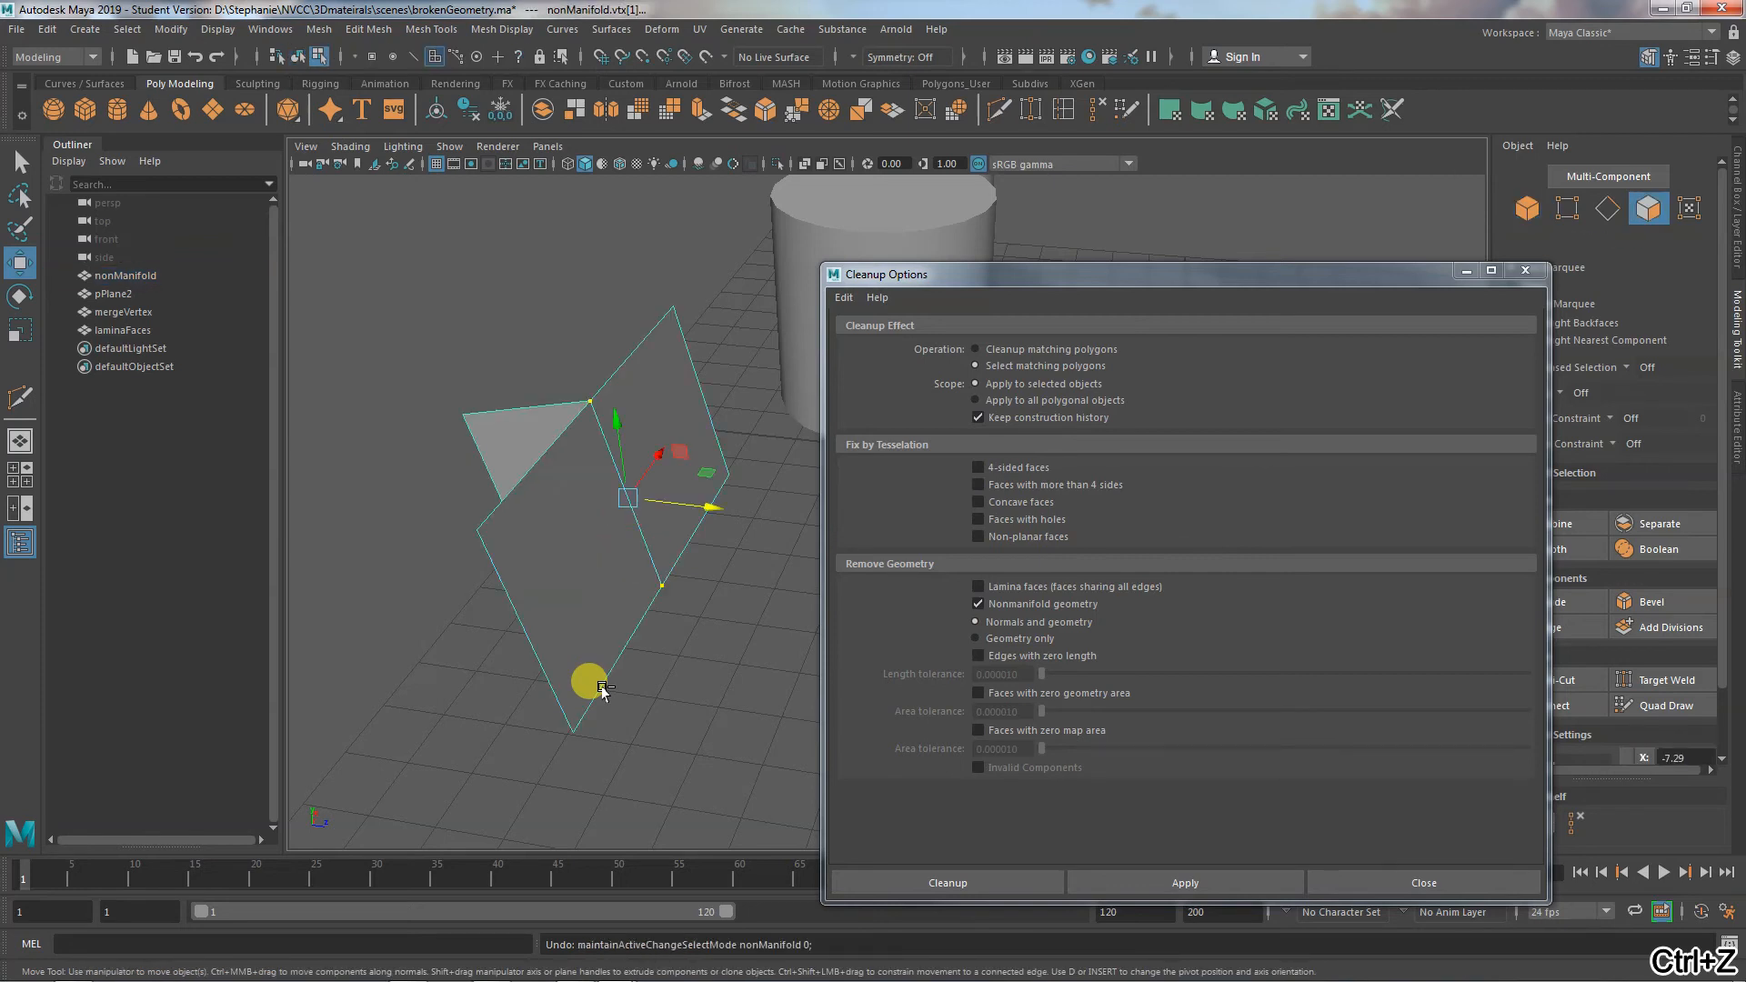
pyautogui.hotkey('ctrl', 'z')
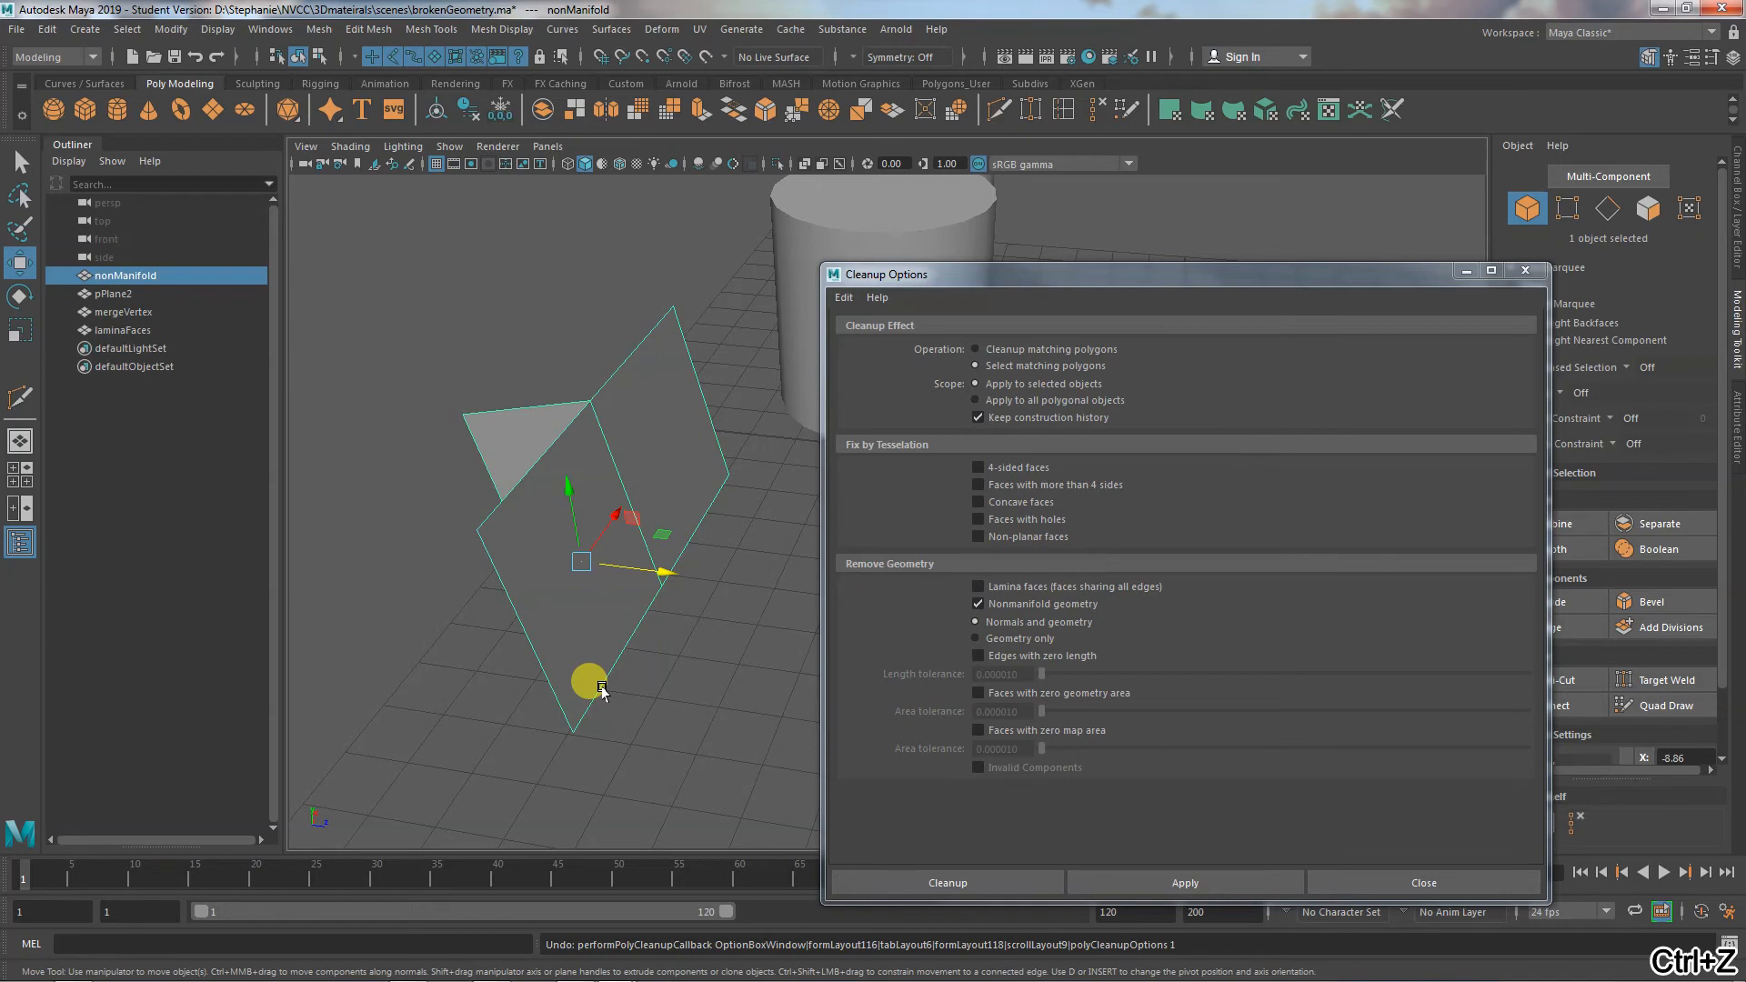
# Try to separate nonManifold without cleaning it up, and reselect the mesh to check whether it split
pyautogui.click(1674, 522)
pyautogui.click(697, 695)
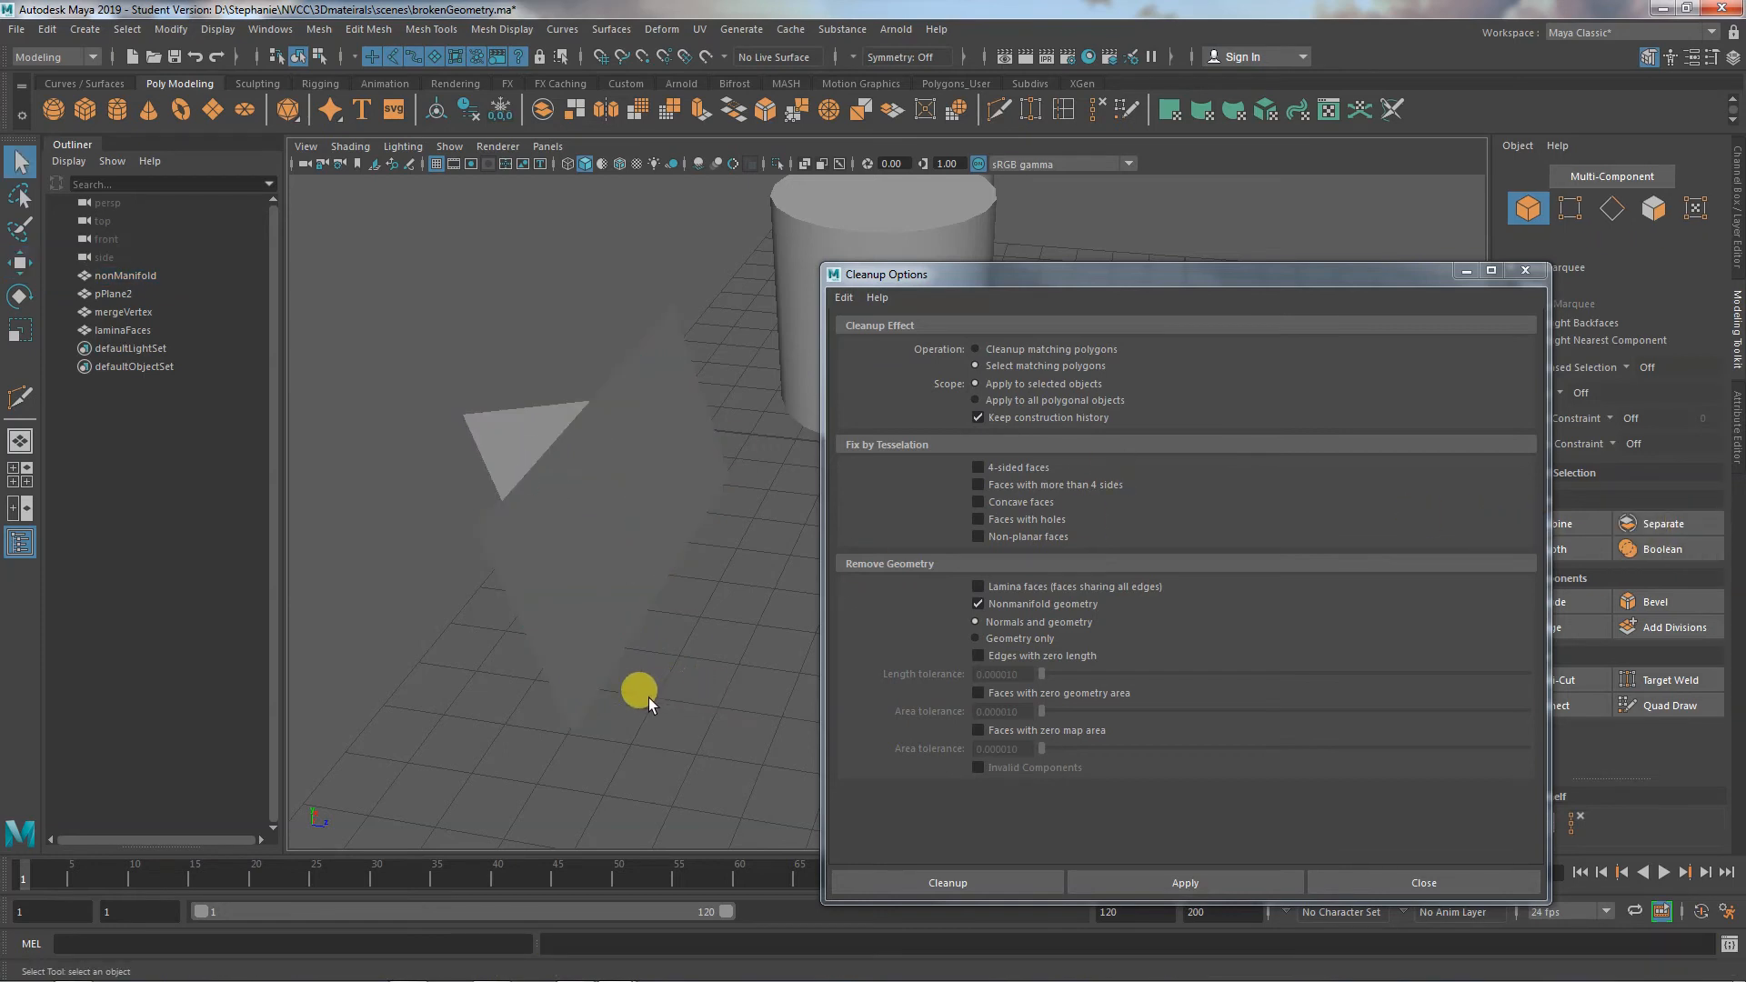
pyautogui.keyDown('alt'); pyautogui.moveTo(644, 698); pyautogui.dragTo(638, 673); pyautogui.keyUp('alt')
pyautogui.click(661, 549)
pyautogui.keyDown('alt'); pyautogui.moveTo(661, 549); pyautogui.dragTo(631, 598); pyautogui.keyUp('alt')
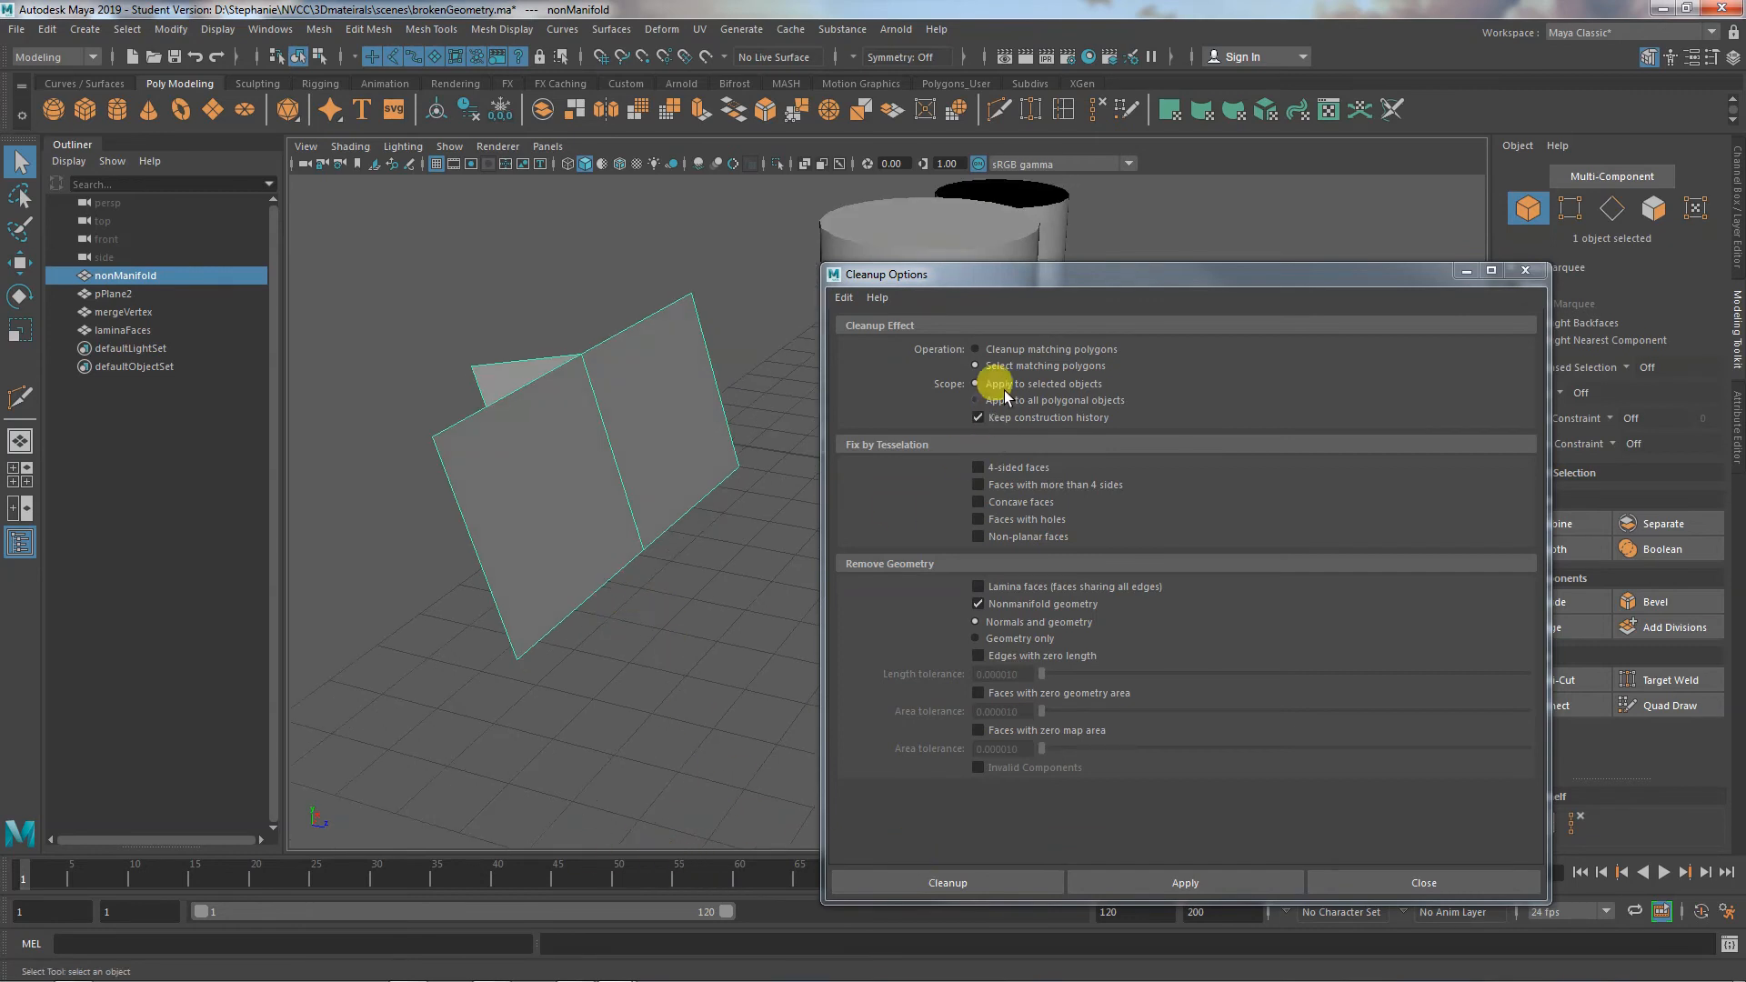
# Set the operation to cleanup matching polygons, apply the nonmanifold Cleanup to nonManifold and return it to object mode
pyautogui.click(976, 350)
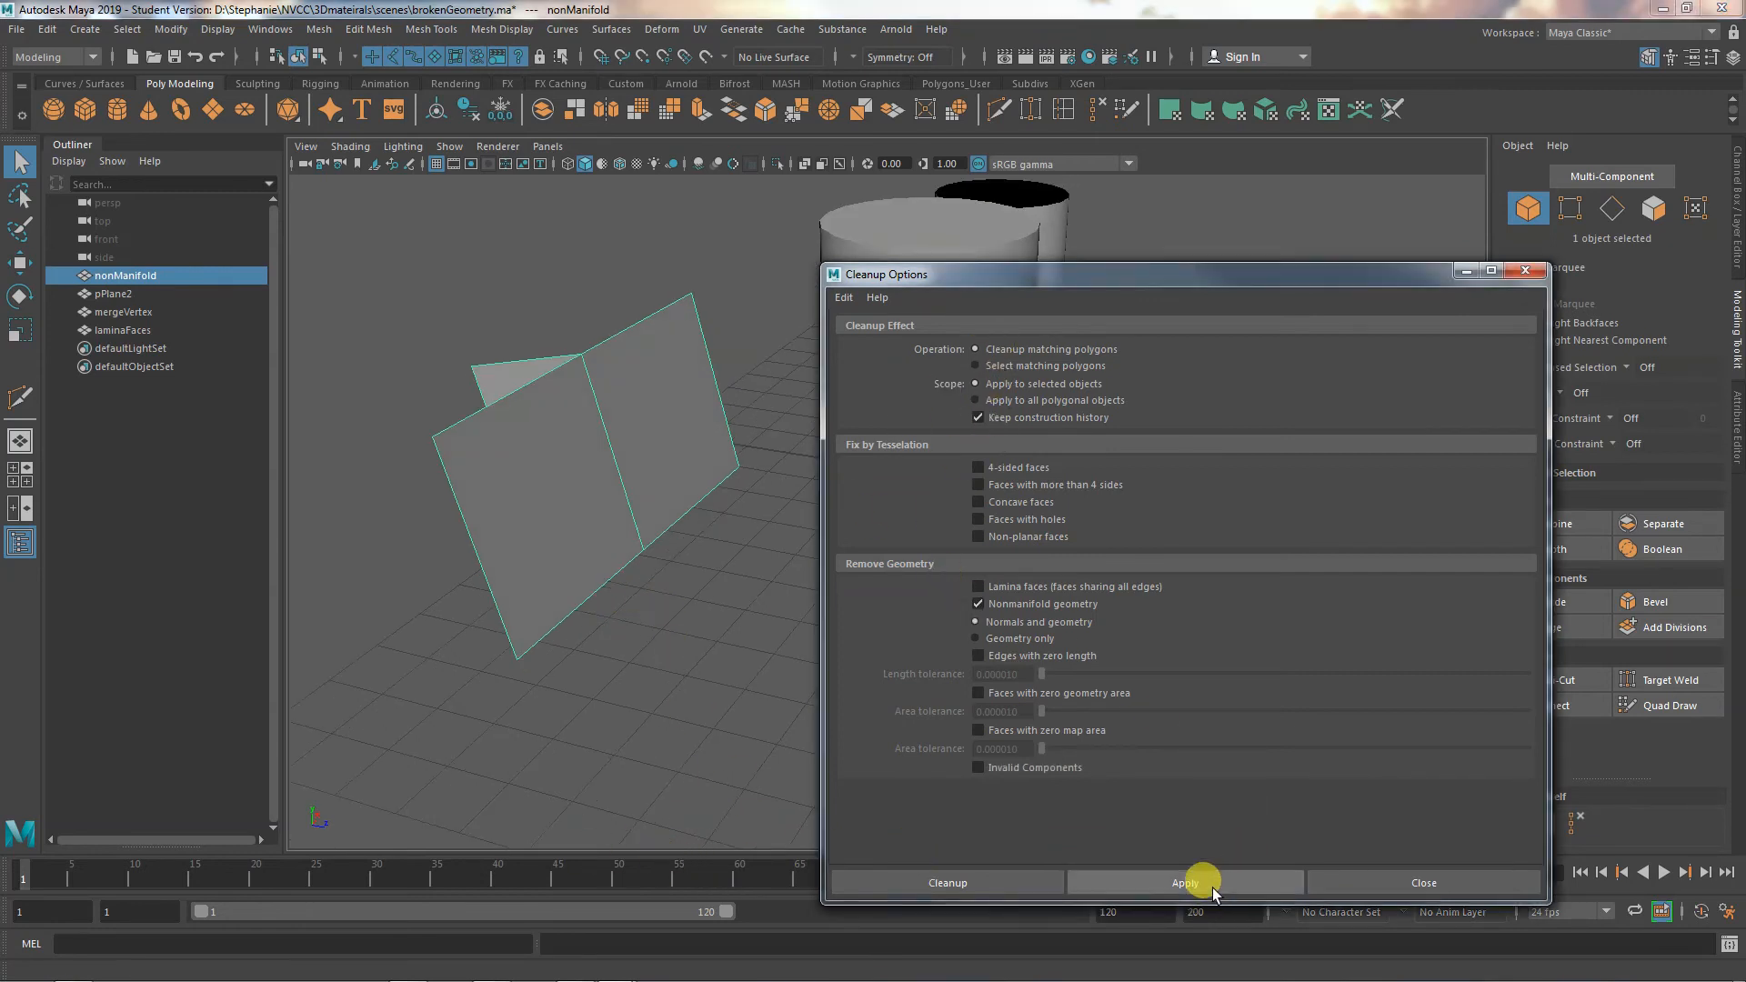
pyautogui.click(1185, 882)
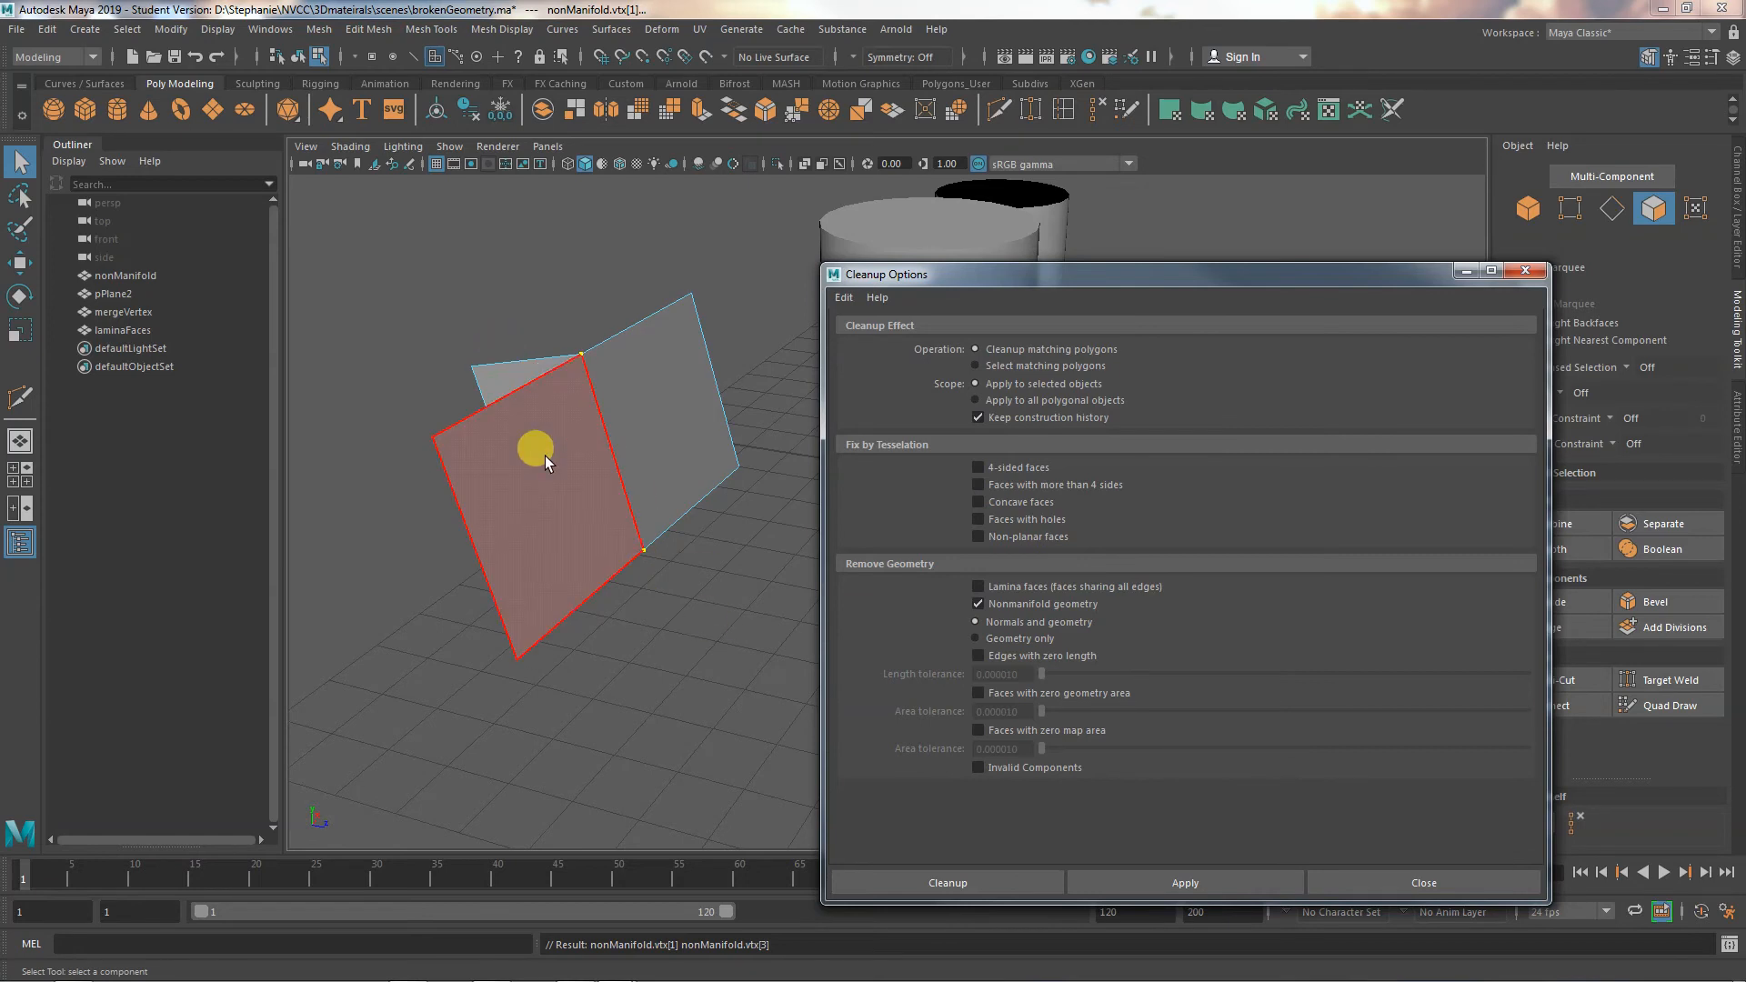
pyautogui.moveTo(545, 453); pyautogui.dragTo(615, 438, button='right')
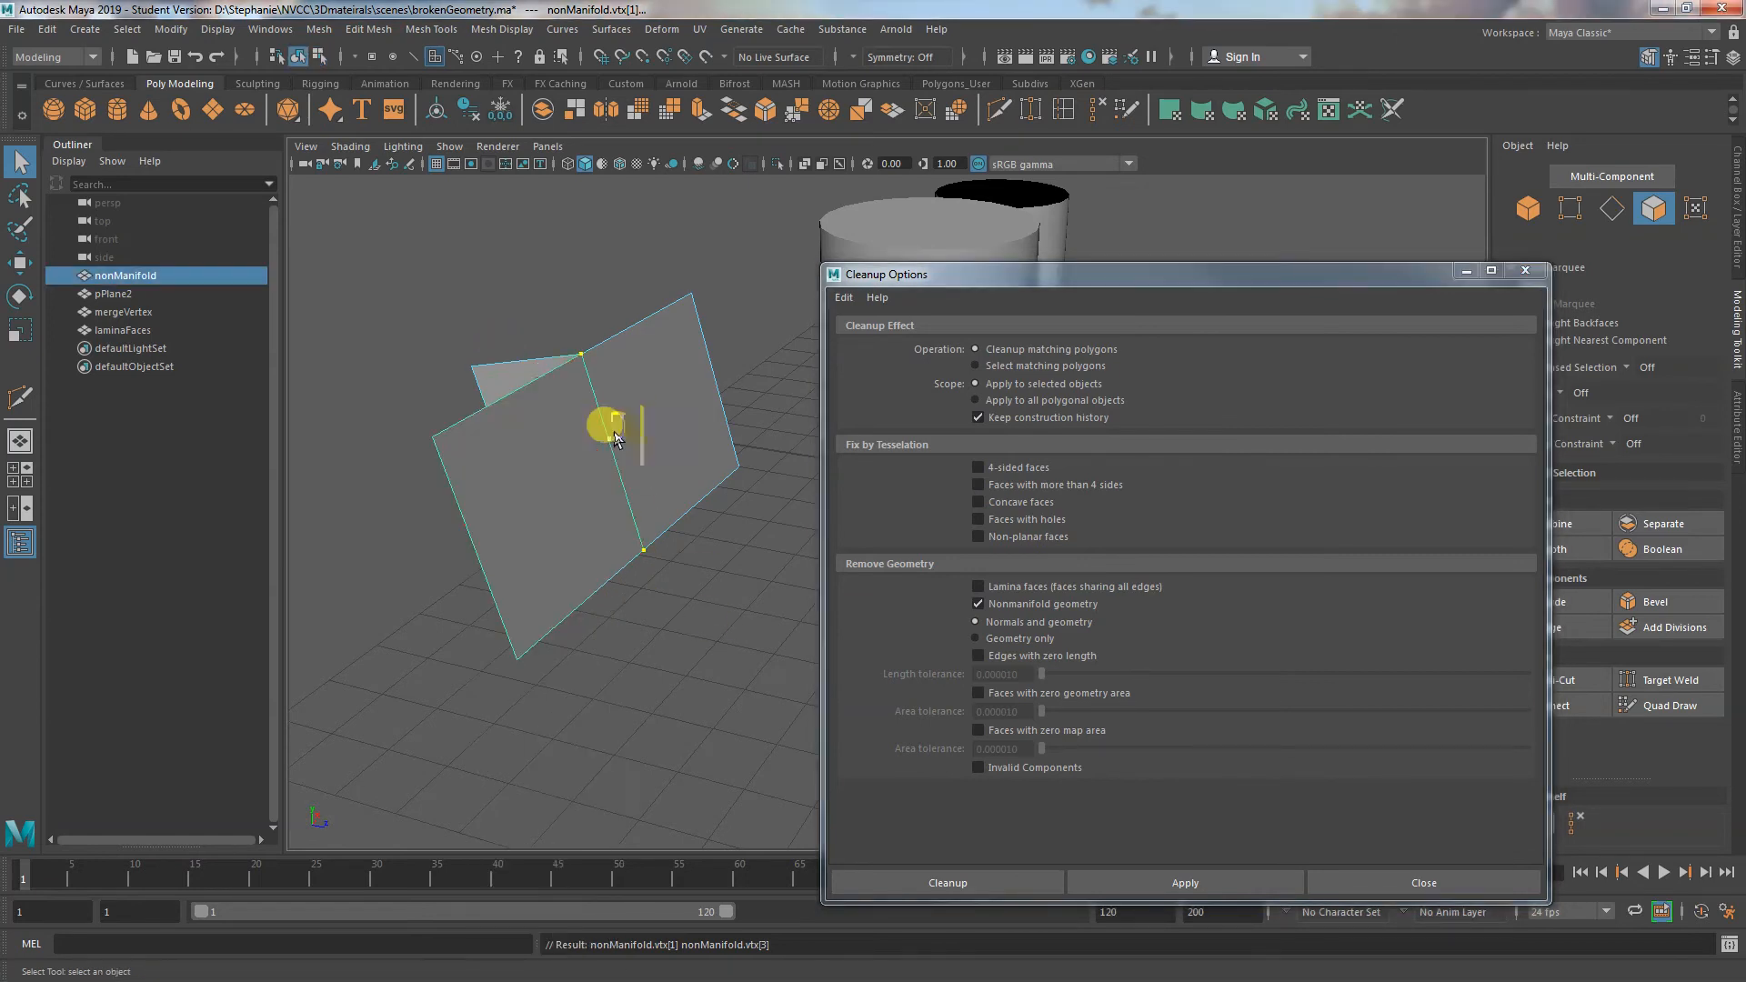
# Separate the cleaned nonManifold mesh into its shells and delete the protruding face
pyautogui.click(1661, 523)
pyautogui.keyDown('alt'); pyautogui.moveTo(721, 635); pyautogui.dragTo(712, 636); pyautogui.keyUp('alt')
pyautogui.click(495, 418)
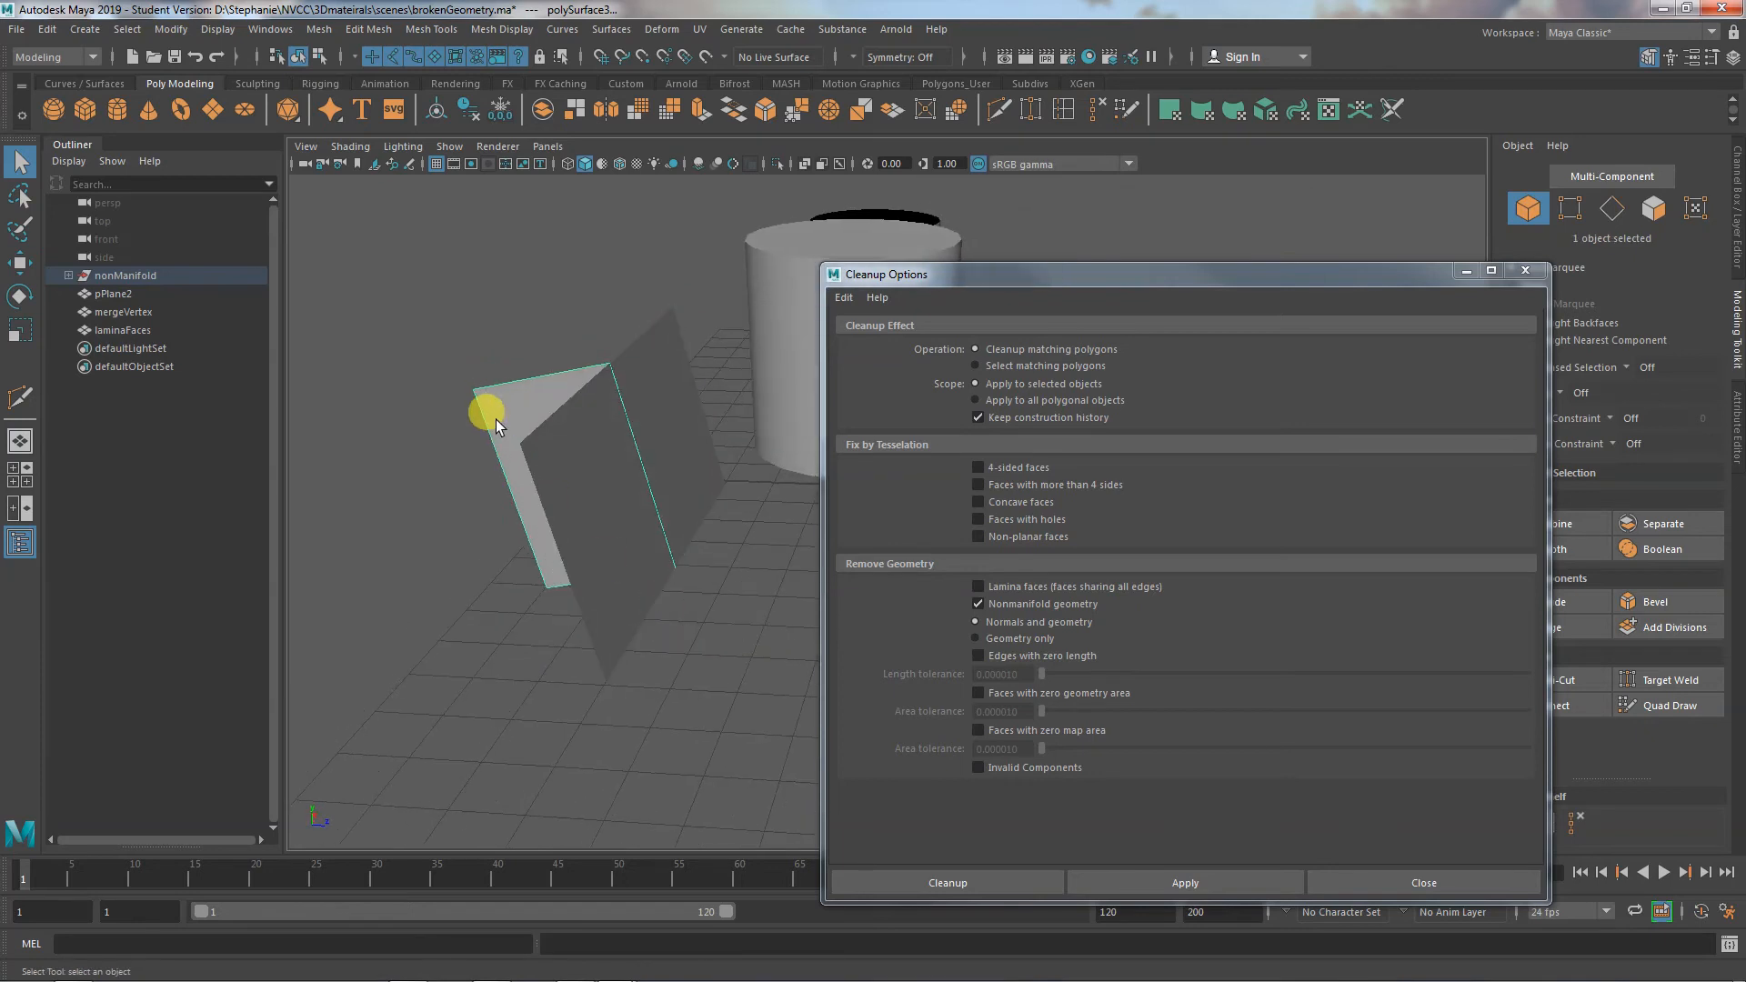
pyautogui.press('w')
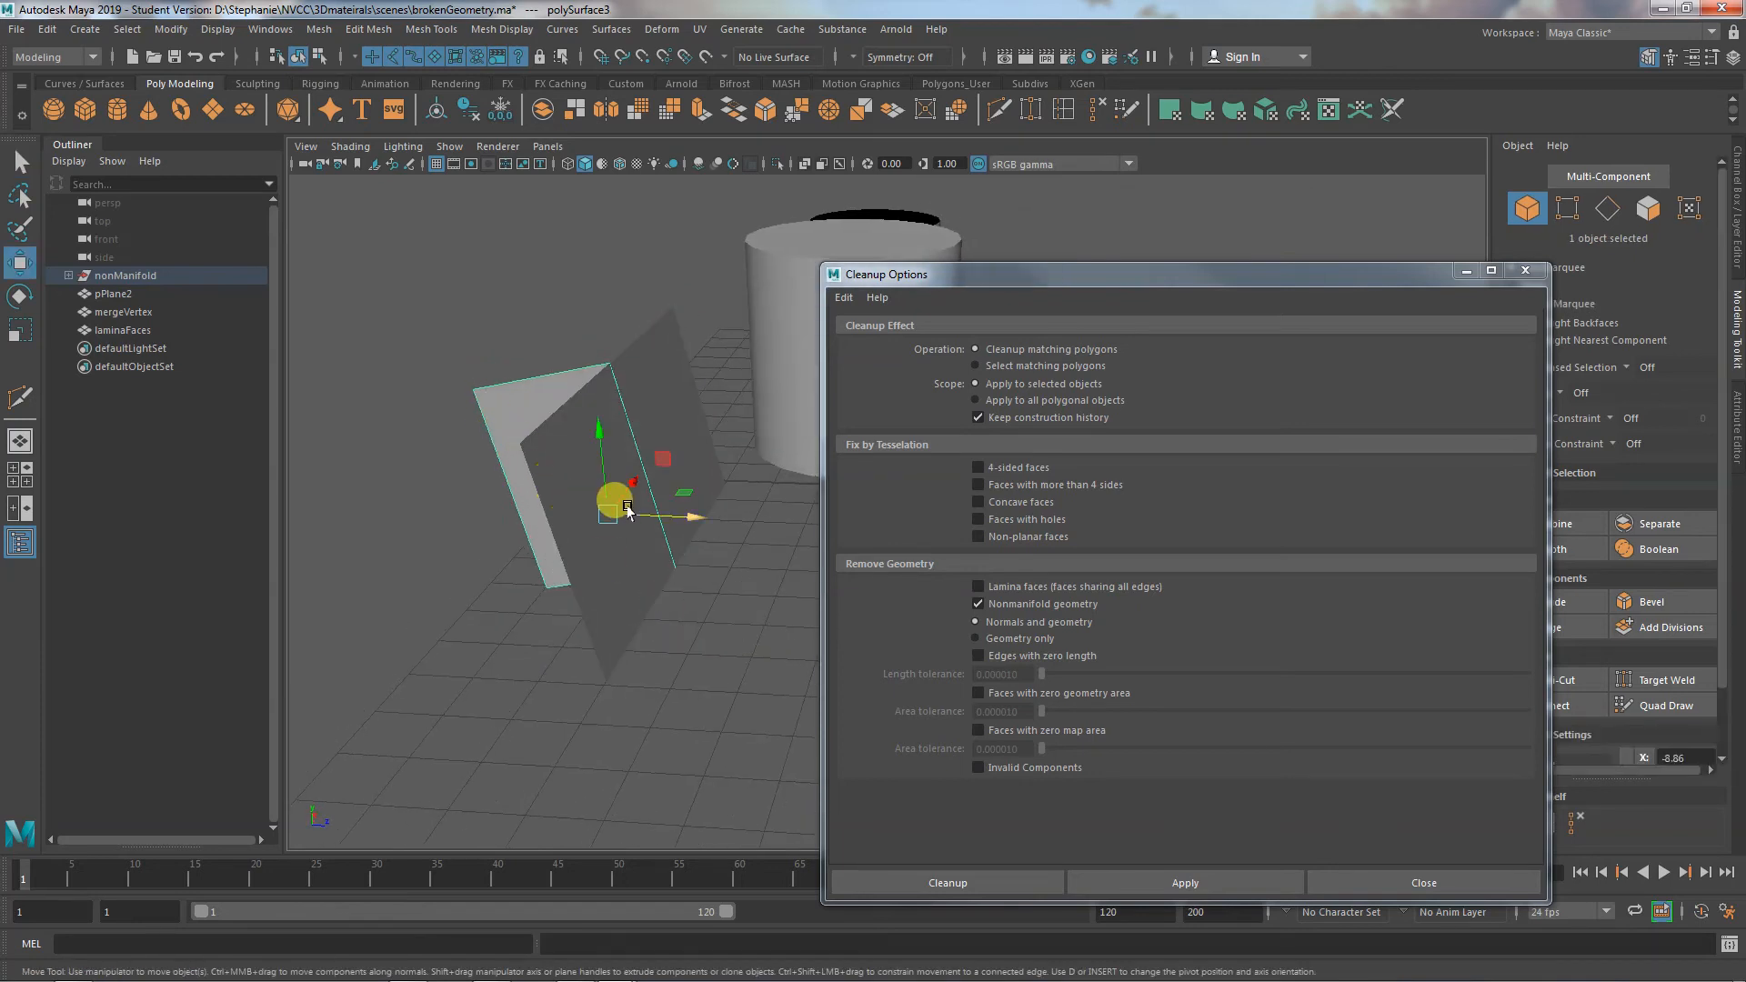
pyautogui.moveTo(675, 514)
pyautogui.mouseDown()
pyautogui.moveTo(576, 564)
pyautogui.moveTo(678, 544)
pyautogui.mouseUp()
pyautogui.press('Delete')
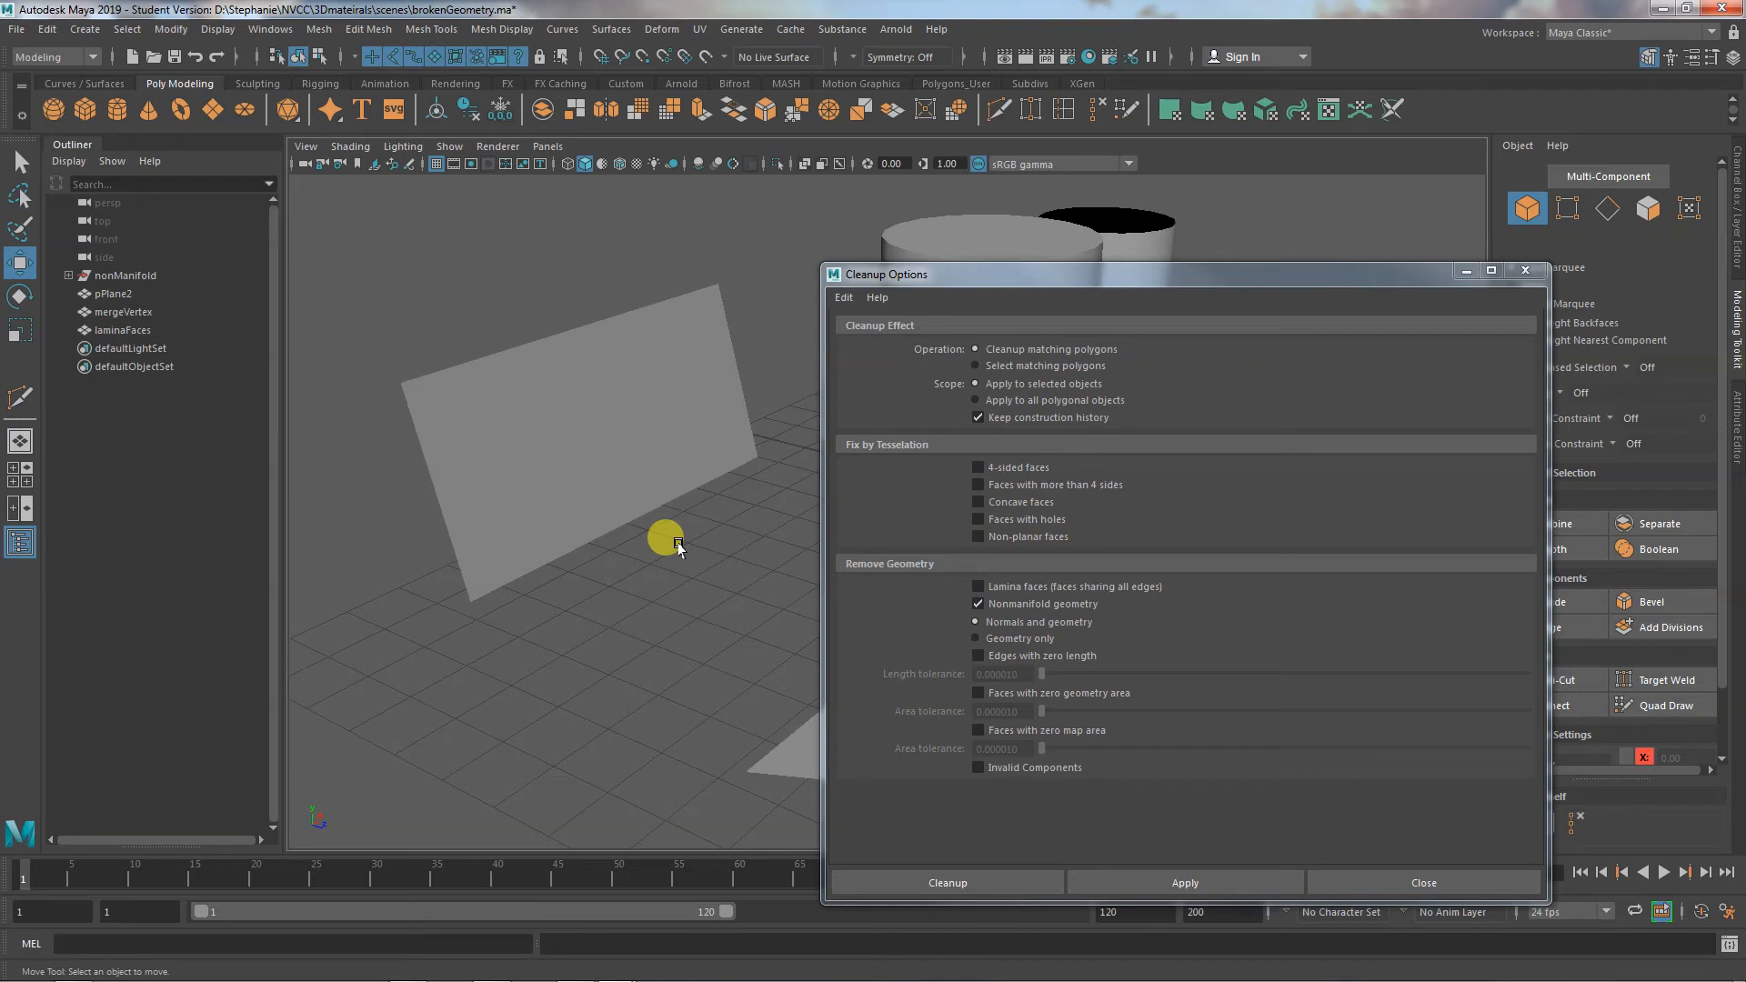
# Clean up laminaFaces and mergeVertex for zero-length edges and zero-geometry-area faces at 0.000010 tolerances, with the nonmanifold check off
pyautogui.keyDown('alt'); pyautogui.moveTo(678, 543); pyautogui.dragTo(541, 626); pyautogui.keyUp('alt')
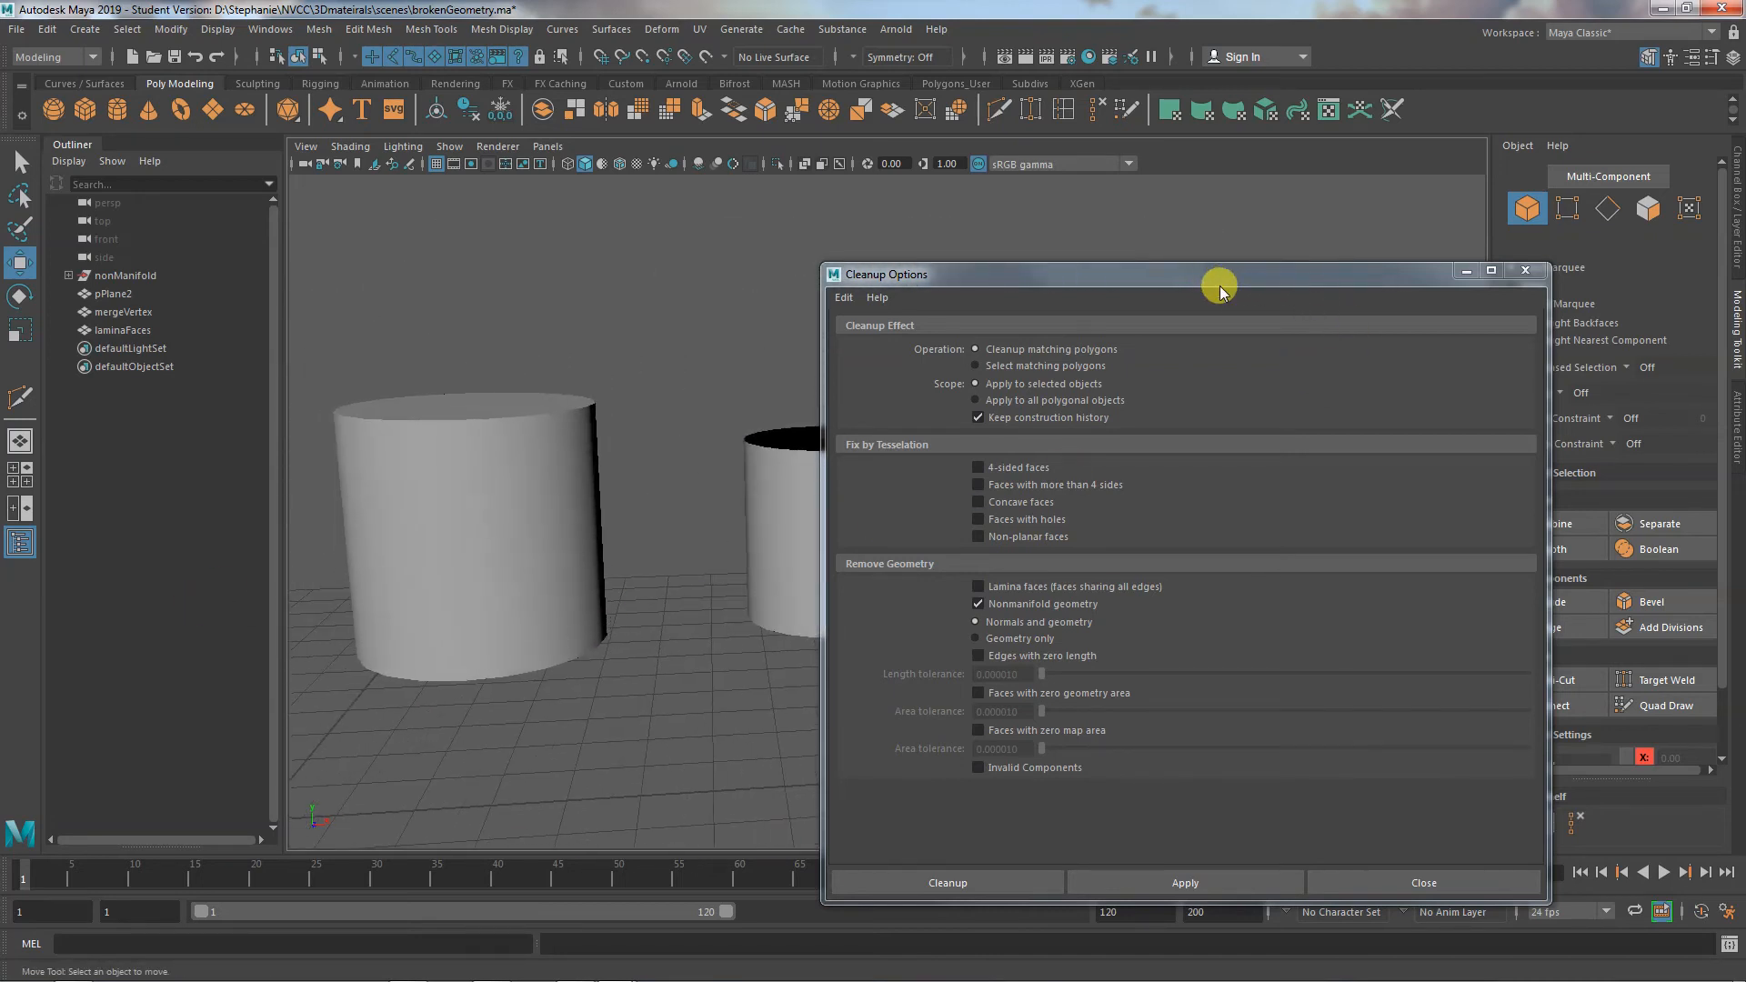
pyautogui.moveTo(1220, 289); pyautogui.dragTo(1394, 186)
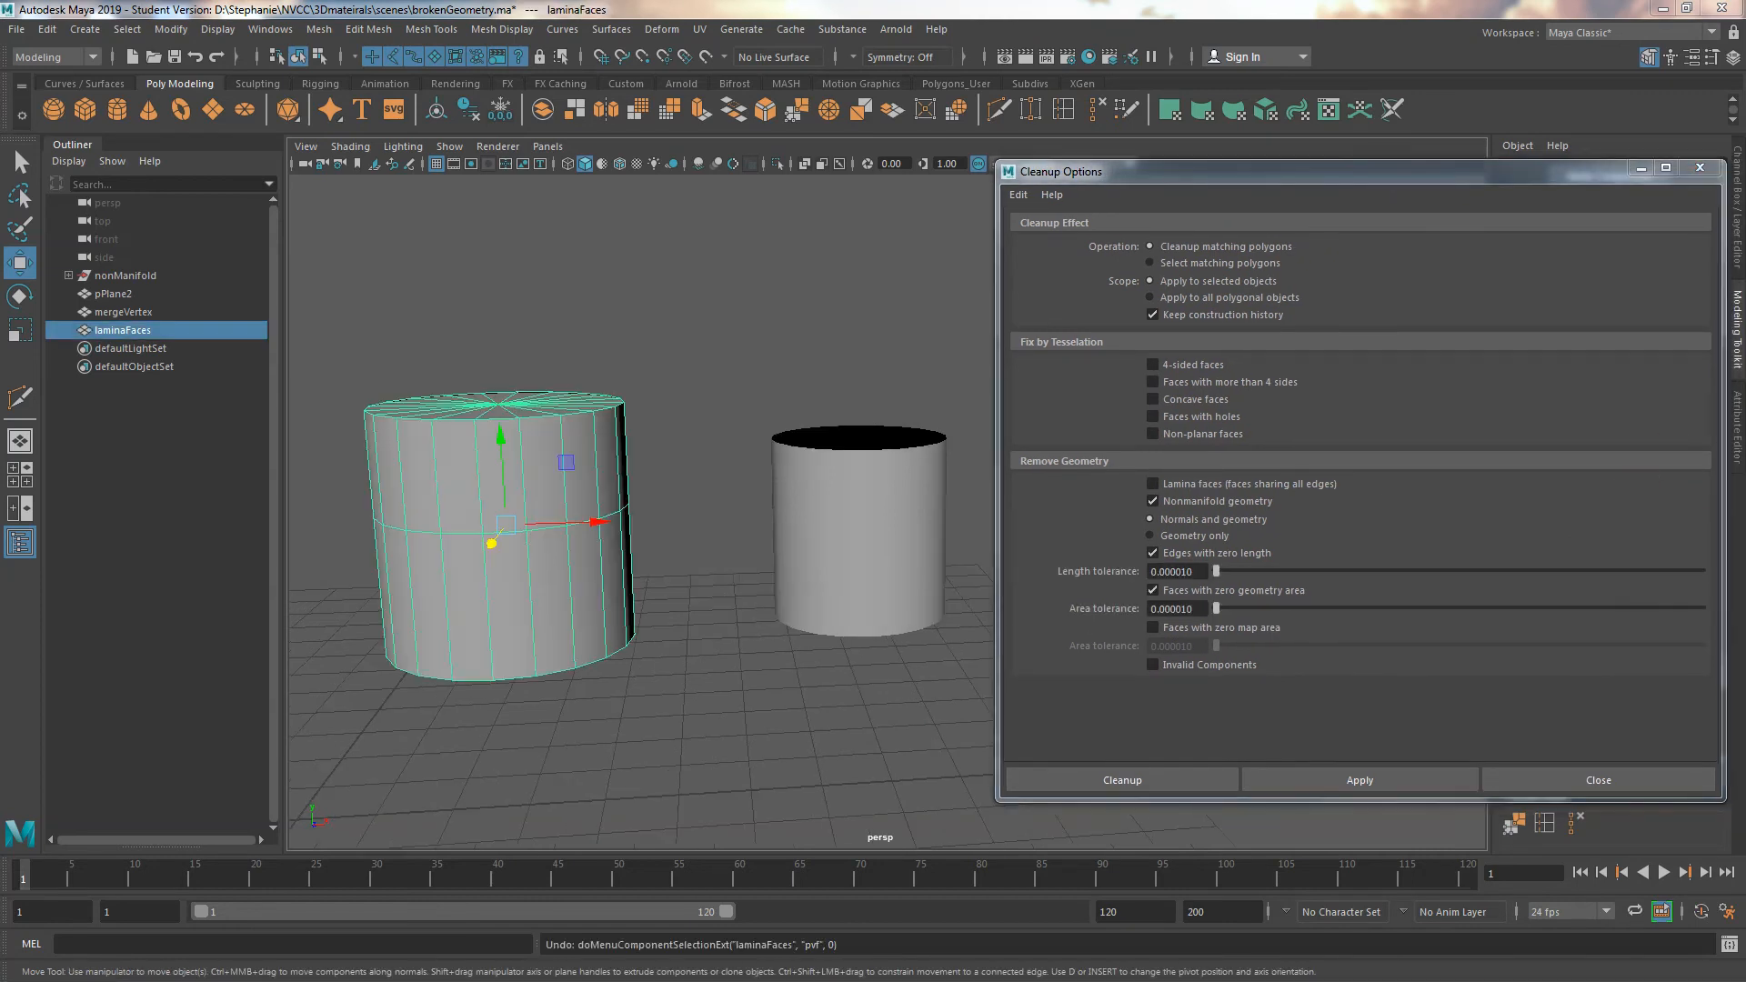
pyautogui.keyDown('shift'); pyautogui.click(828, 600); pyautogui.keyUp('shift')
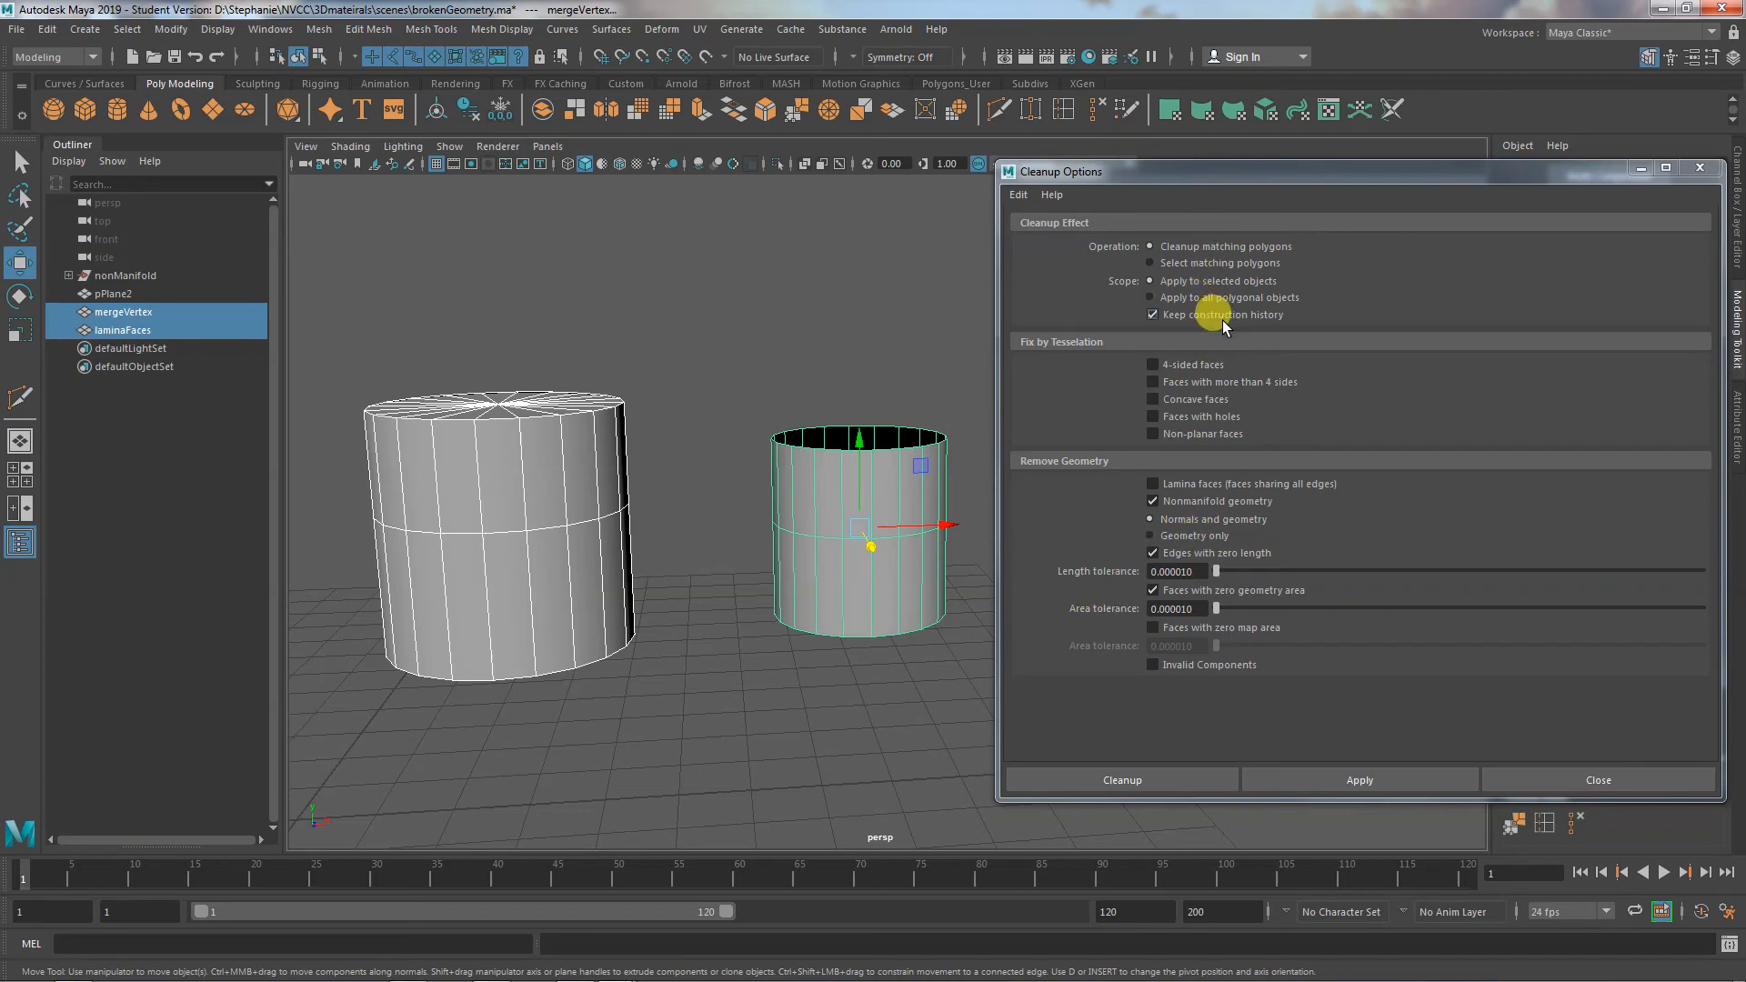
pyautogui.click(1190, 502)
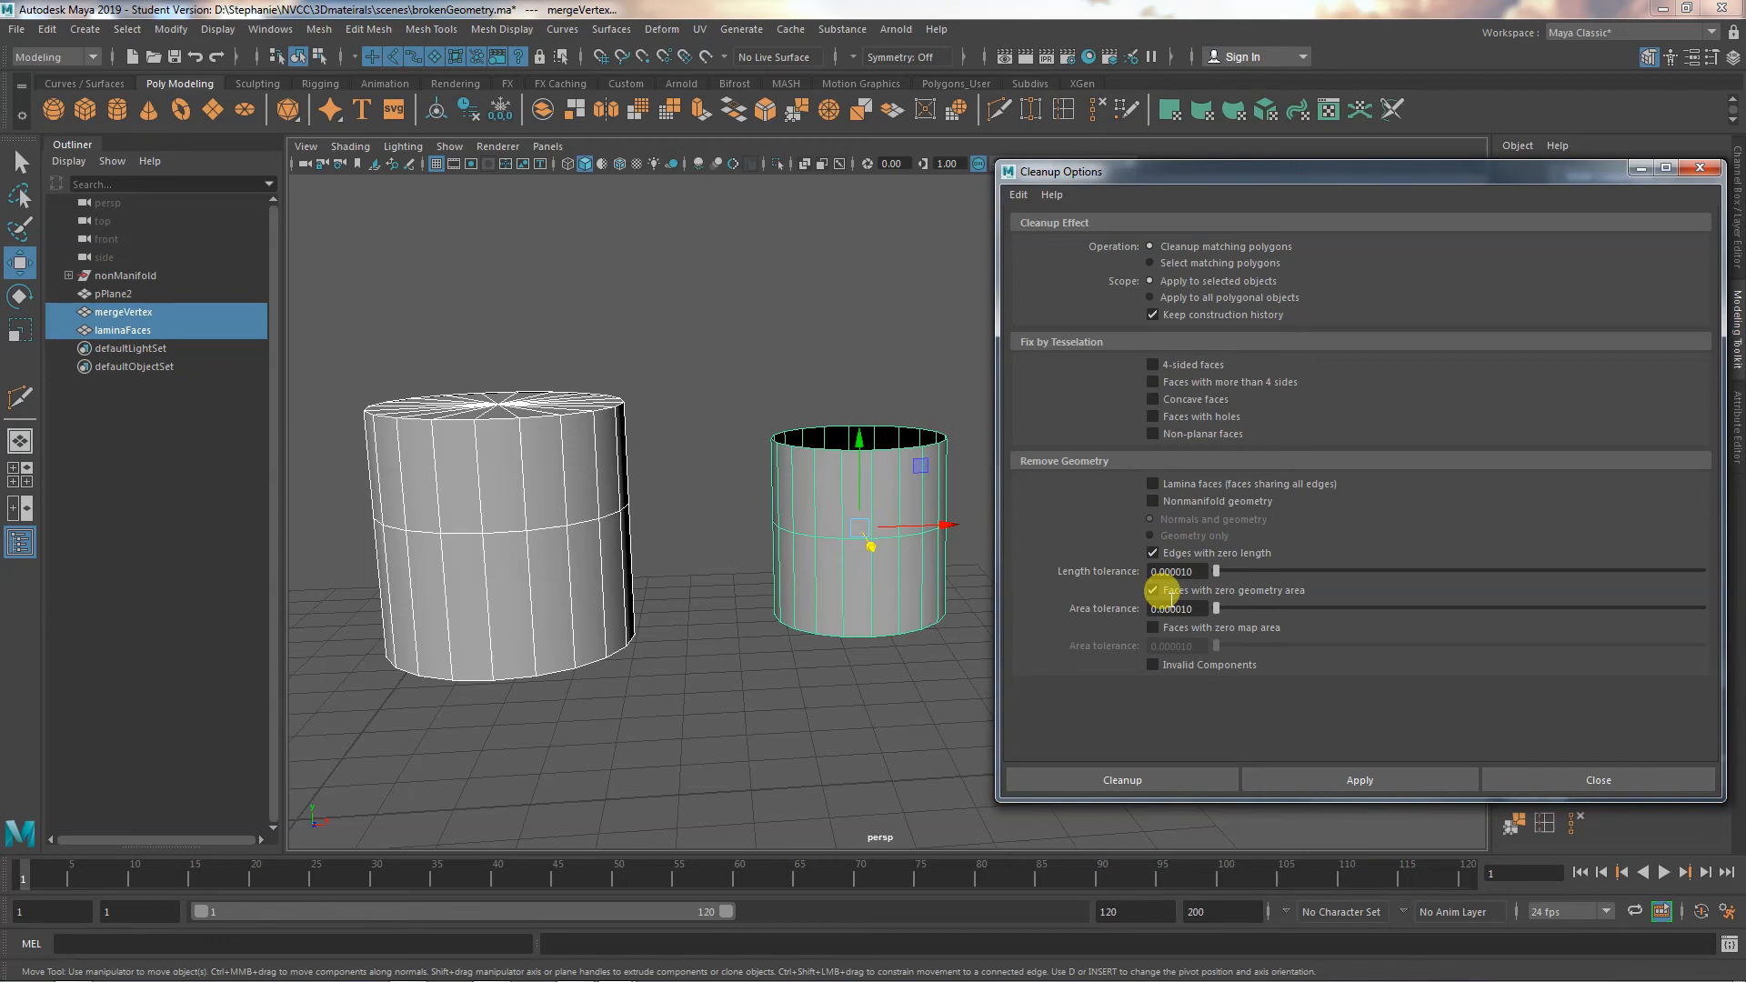
pyautogui.click(1182, 779)
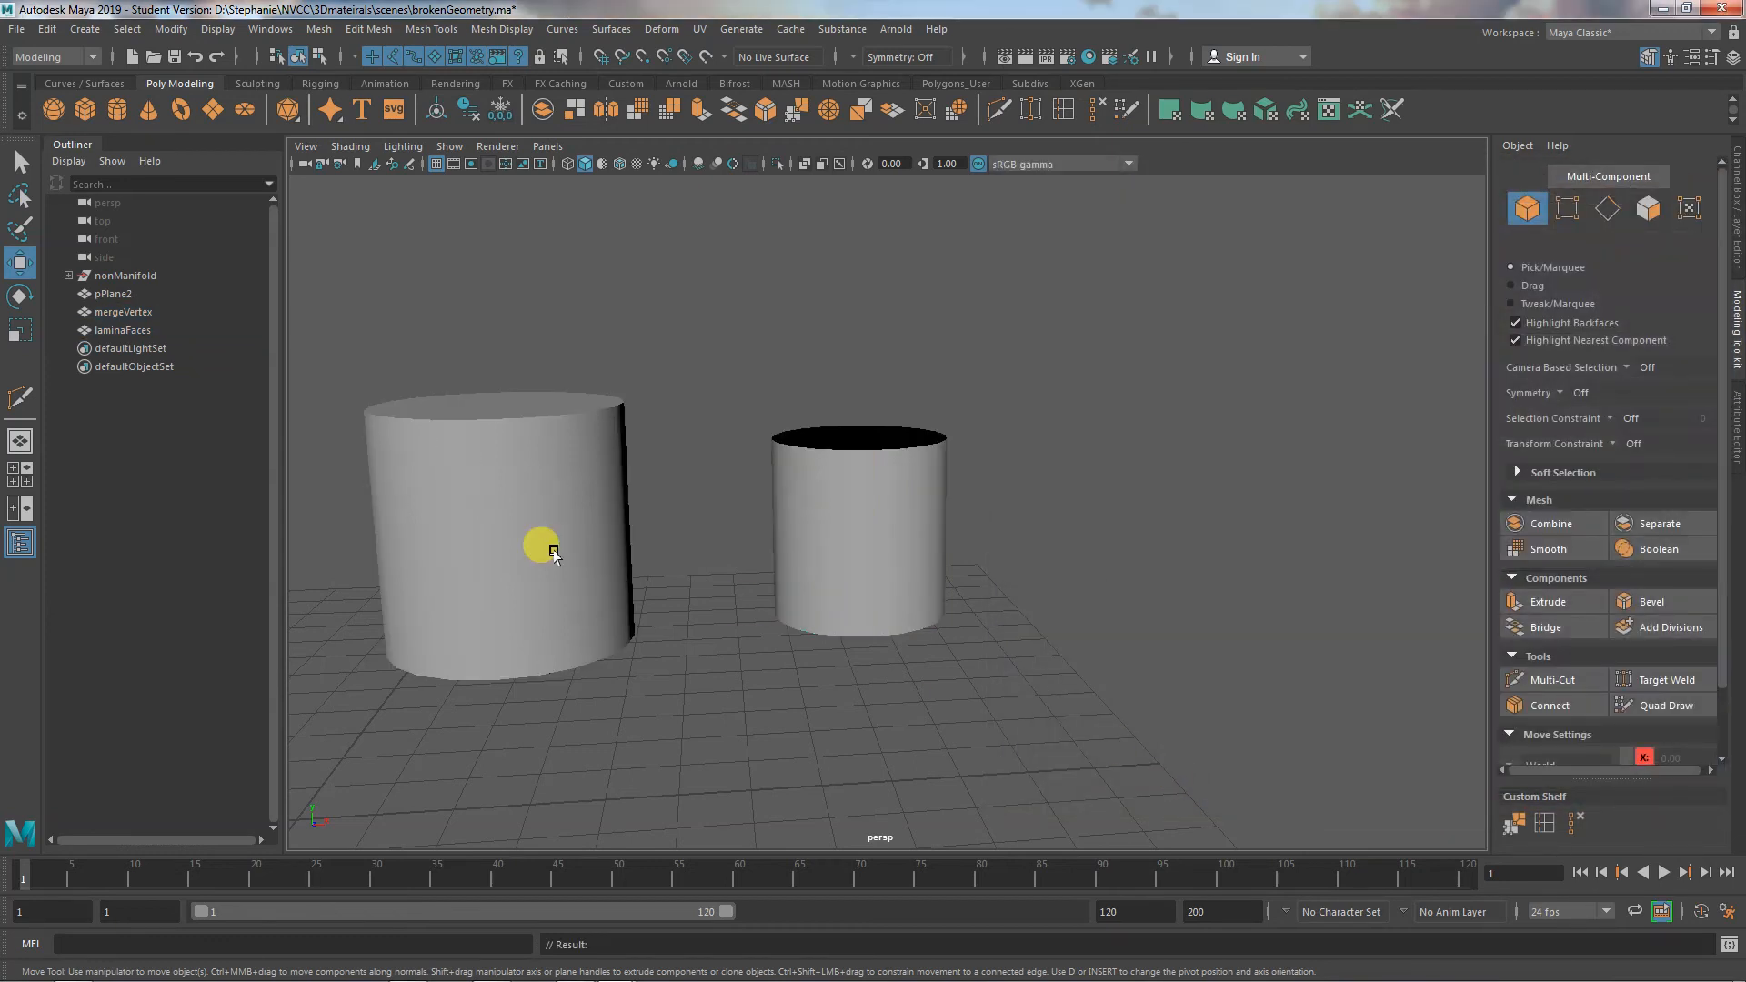
# Examine the vertex faces of laminaFaces and mergeVertex, and return mergeVertex to object mode
pyautogui.click(463, 509)
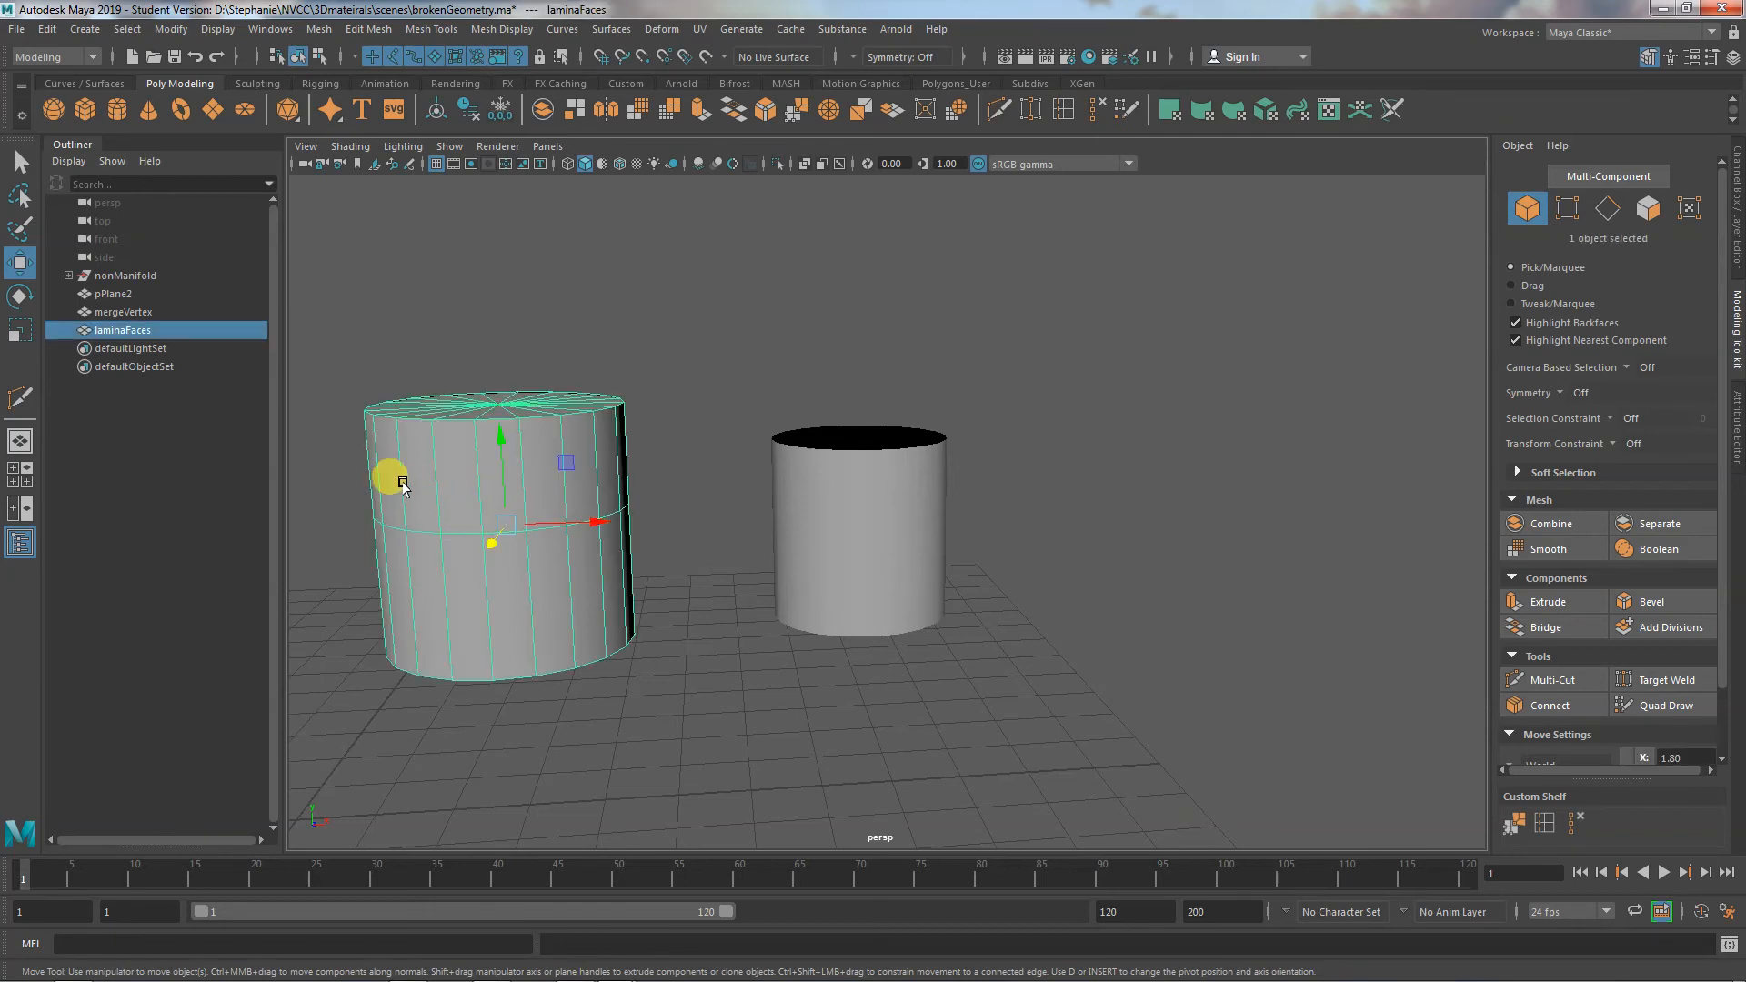
pyautogui.moveTo(403, 486); pyautogui.dragTo(291, 495, button='right')
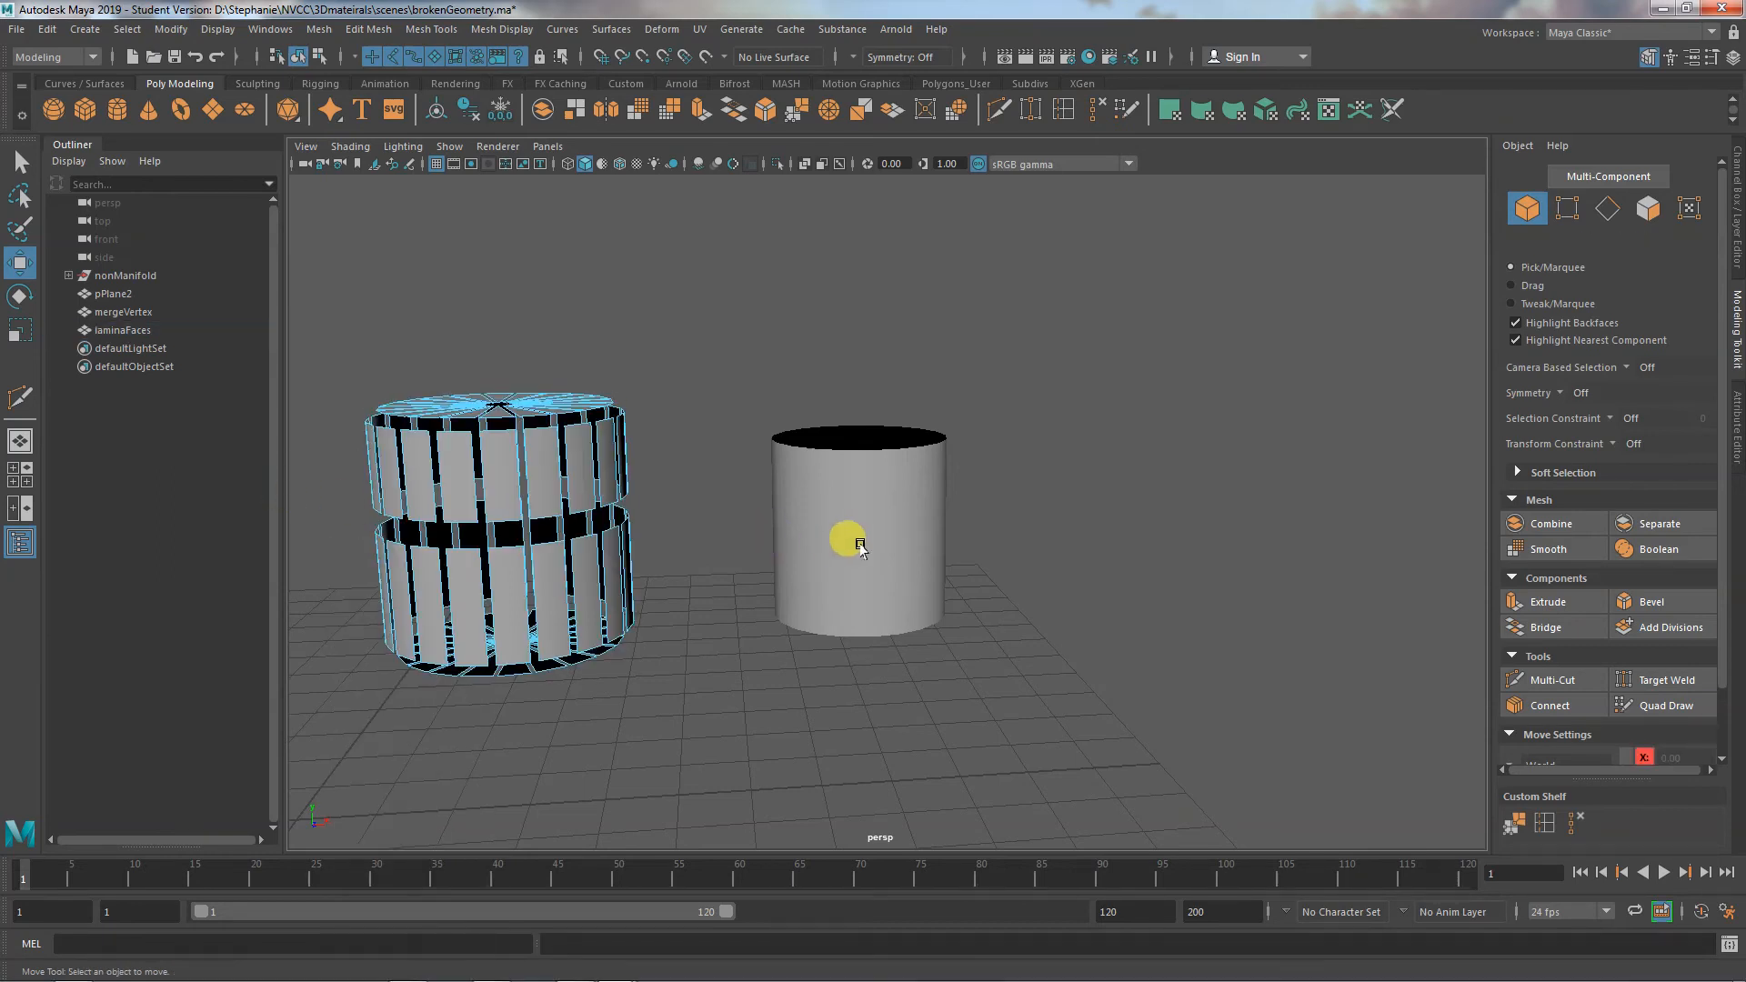
pyautogui.moveTo(859, 546); pyautogui.dragTo(775, 485, button='right')
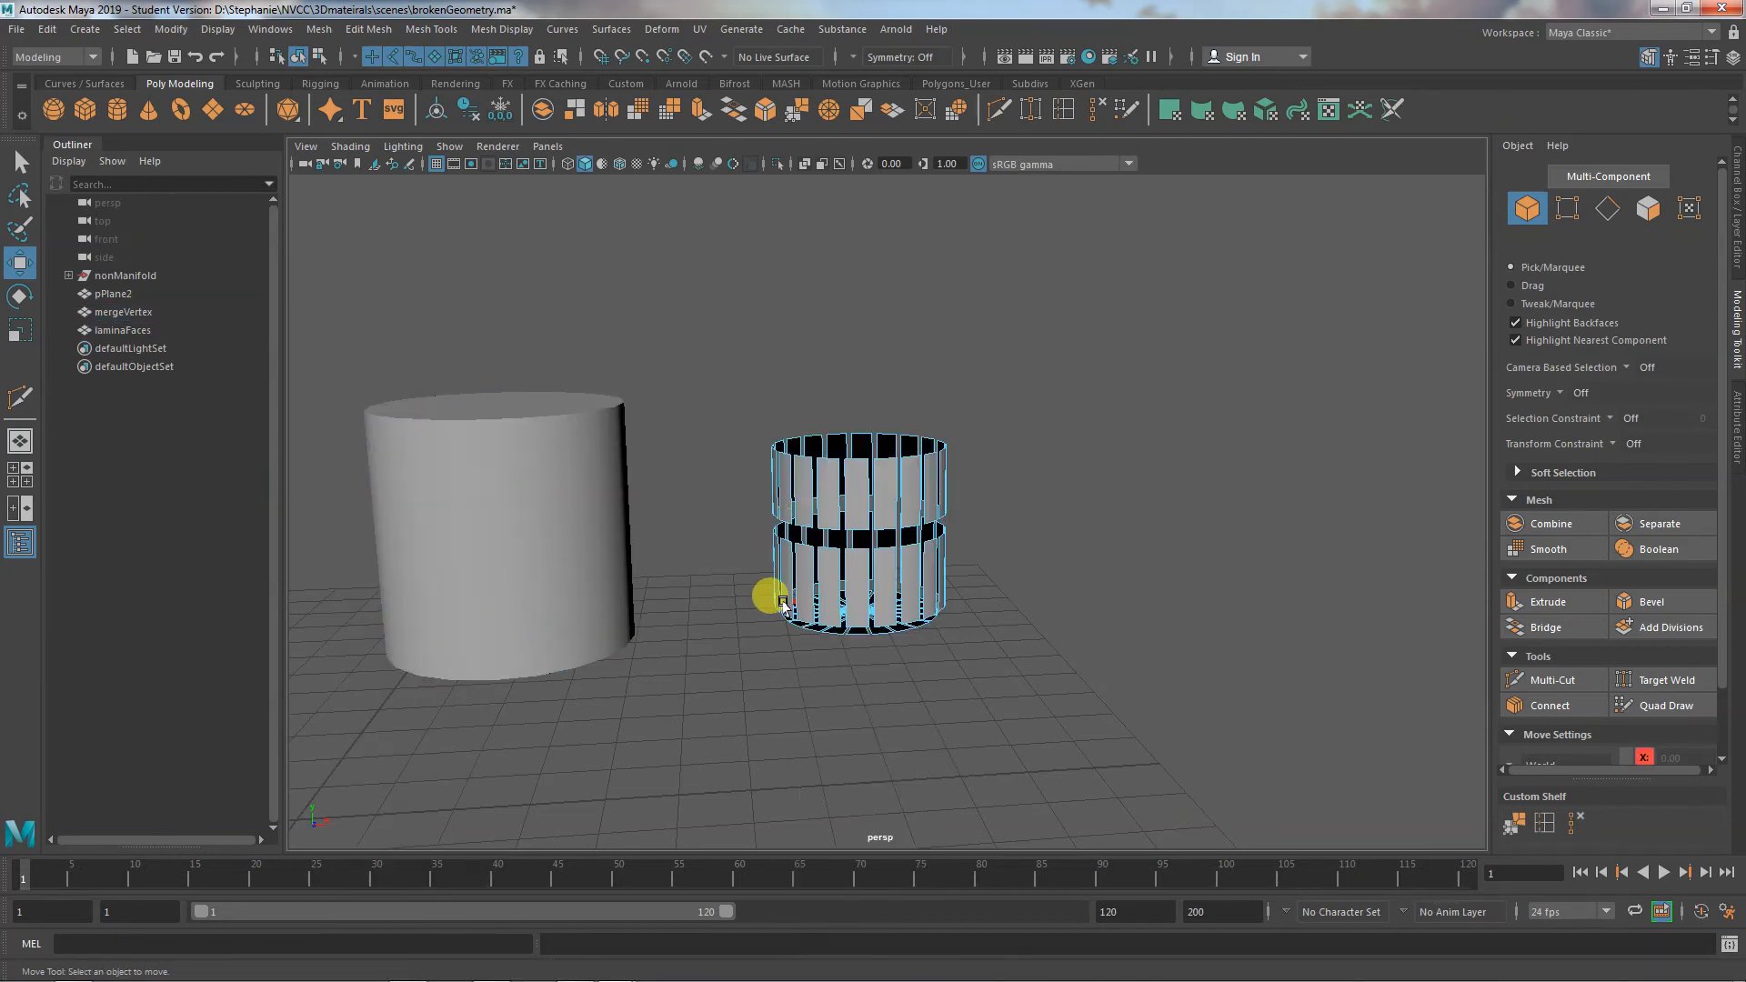
pyautogui.keyDown('alt'); pyautogui.moveTo(782, 602); pyautogui.dragTo(1084, 643); pyautogui.keyUp('alt')
pyautogui.keyDown('alt'); pyautogui.moveTo(947, 631); pyautogui.dragTo(1134, 657); pyautogui.keyUp('alt')
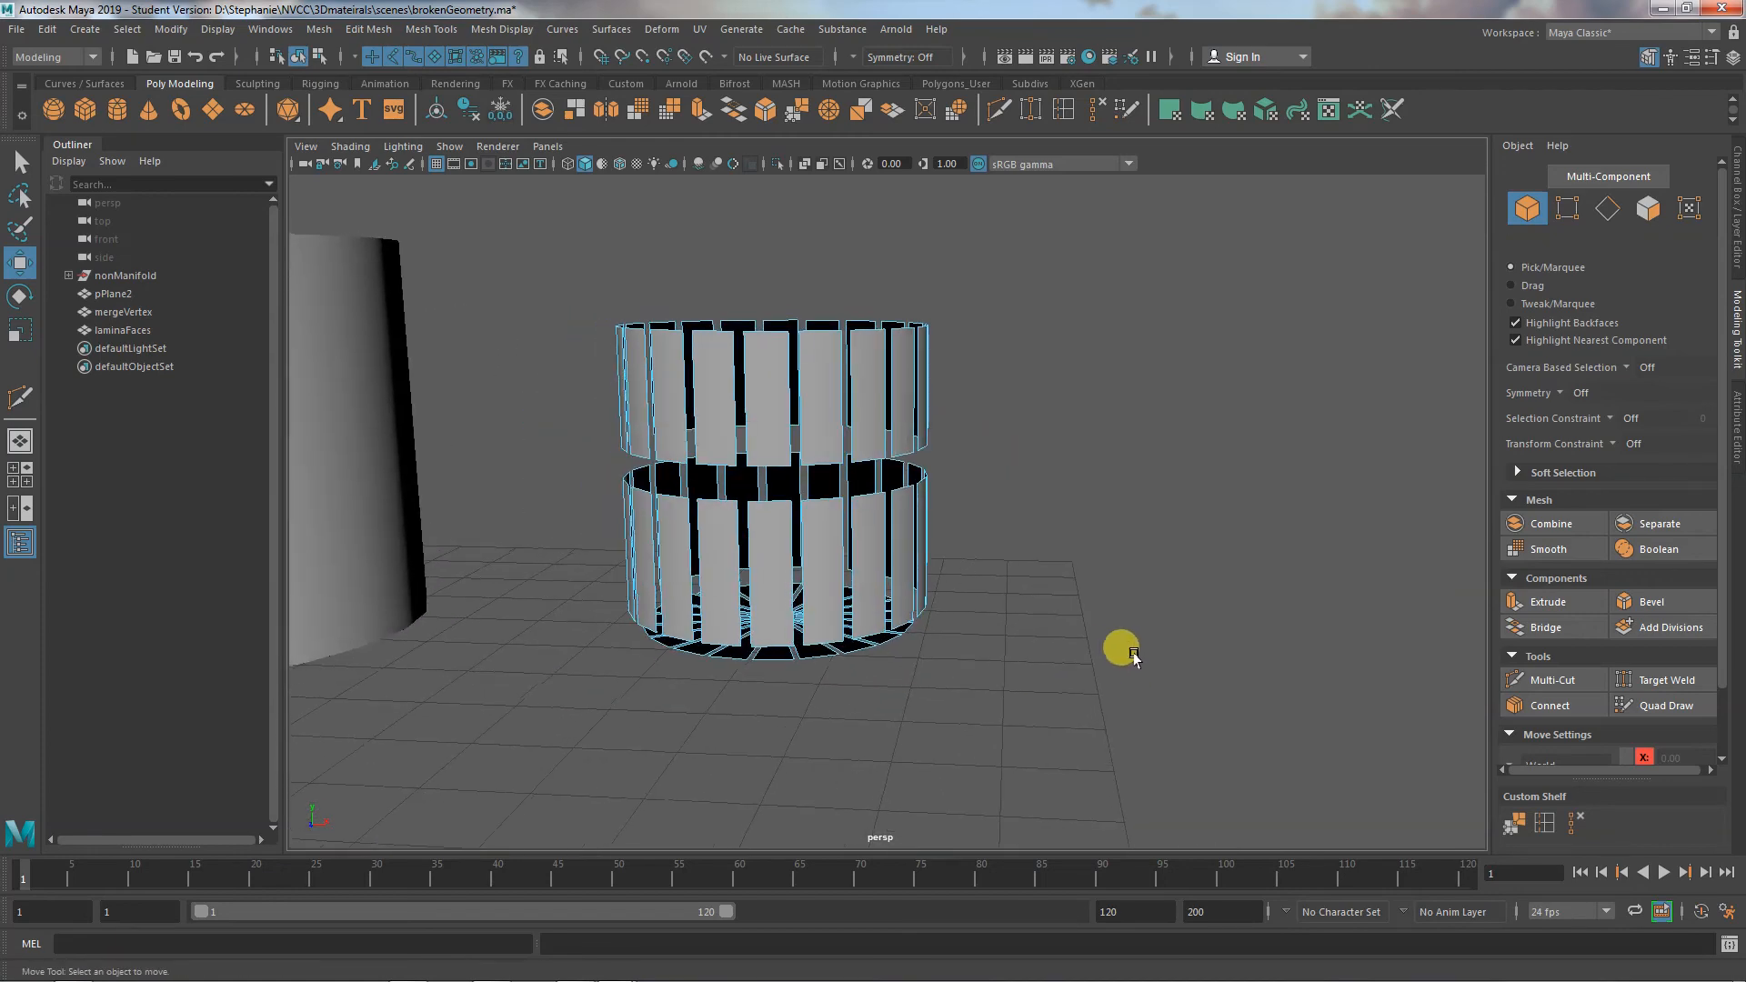
pyautogui.moveTo(779, 546); pyautogui.dragTo(845, 438, button='right')
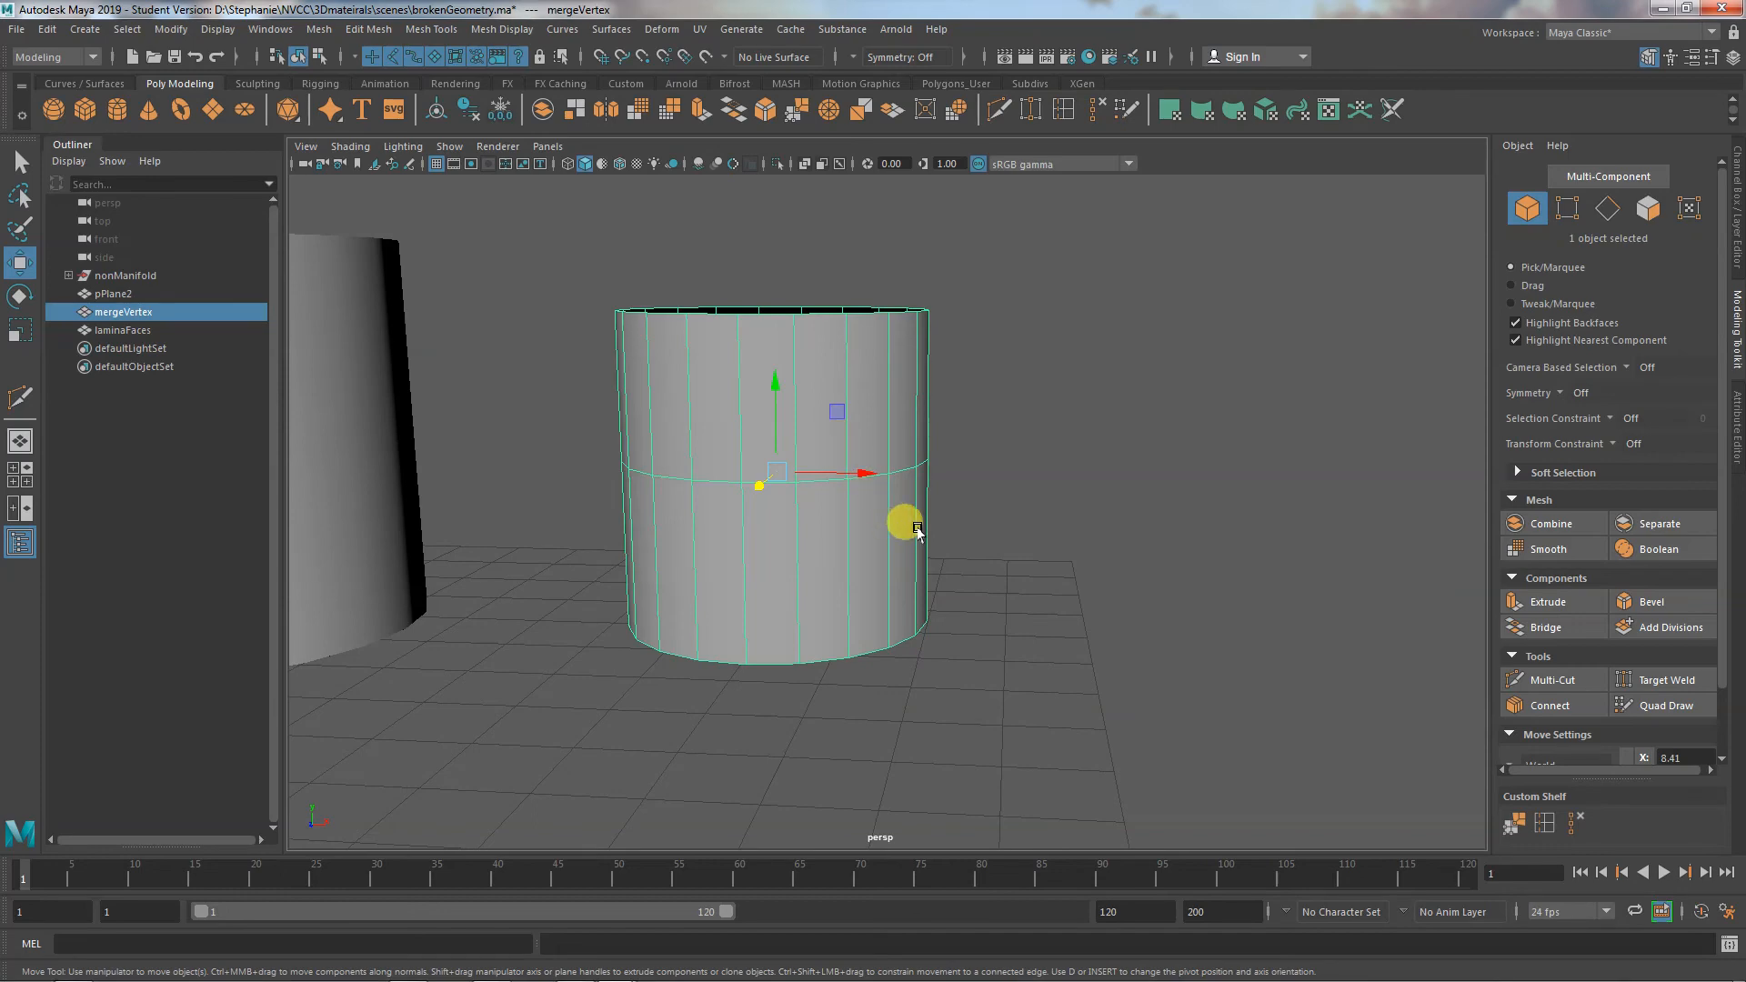
pyautogui.keyDown('alt'); pyautogui.moveTo(917, 532); pyautogui.dragTo(694, 582); pyautogui.keyUp('alt')
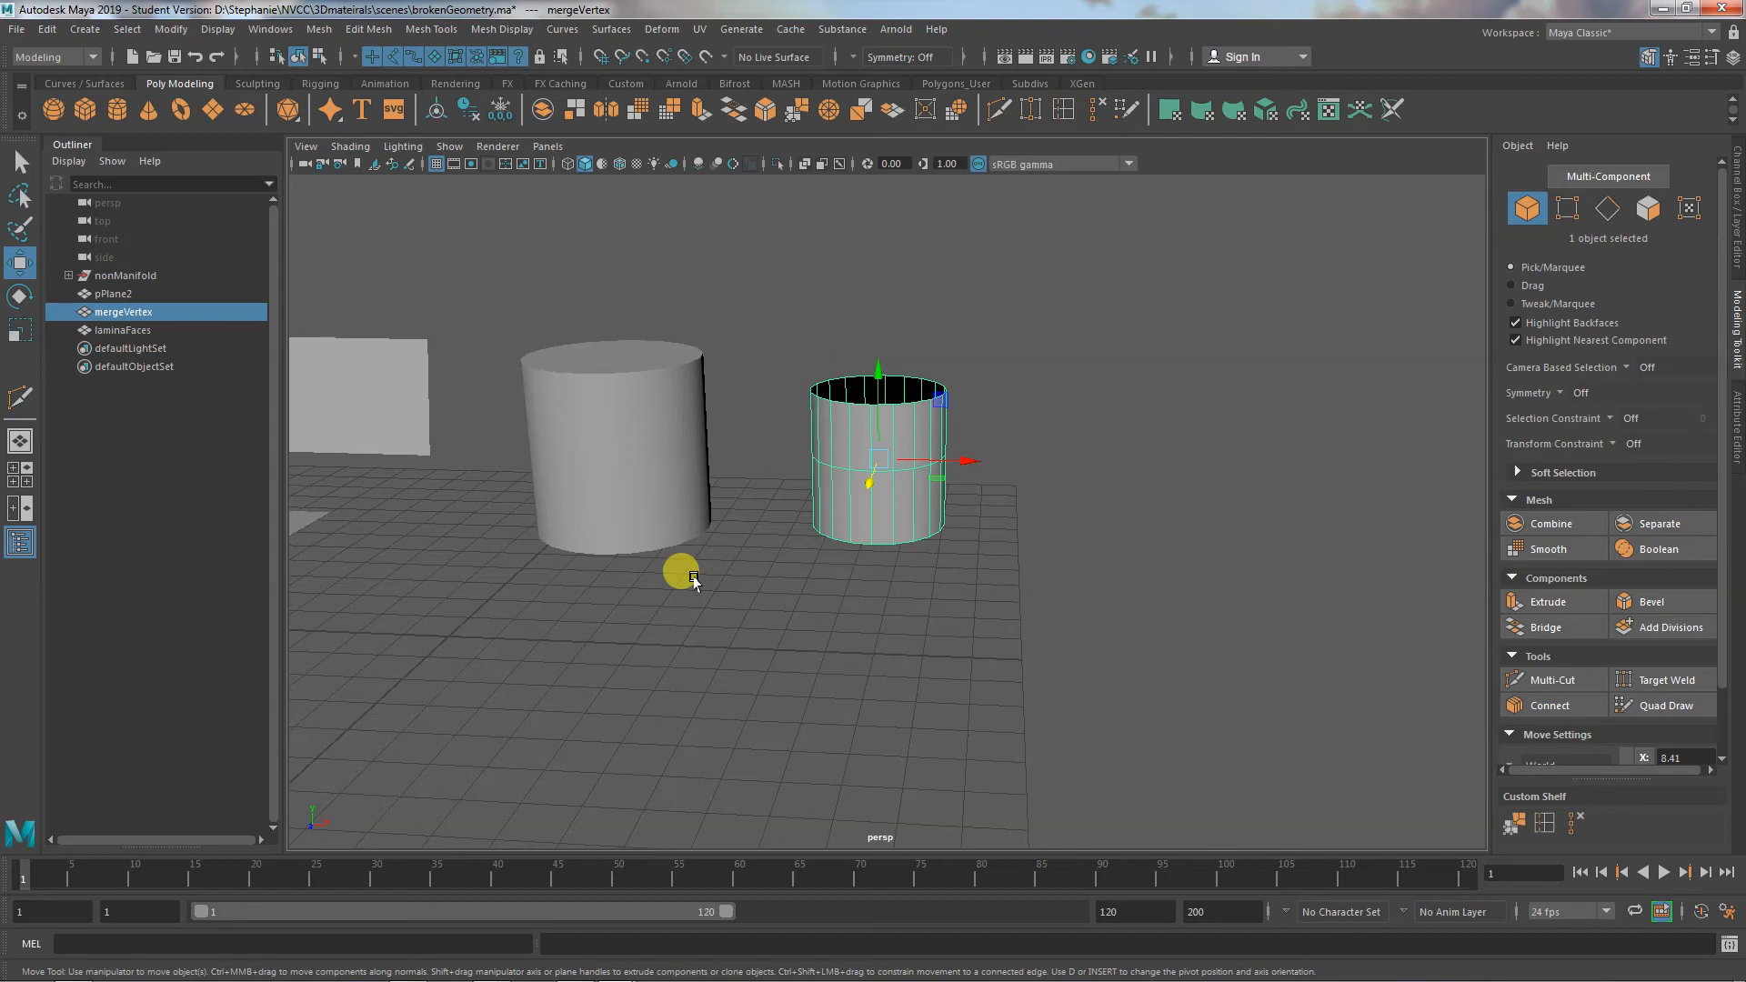
# Open the Cleanup options and turn off the checks for edges with zero length and faces with zero geometry area
pyautogui.click(318, 29)
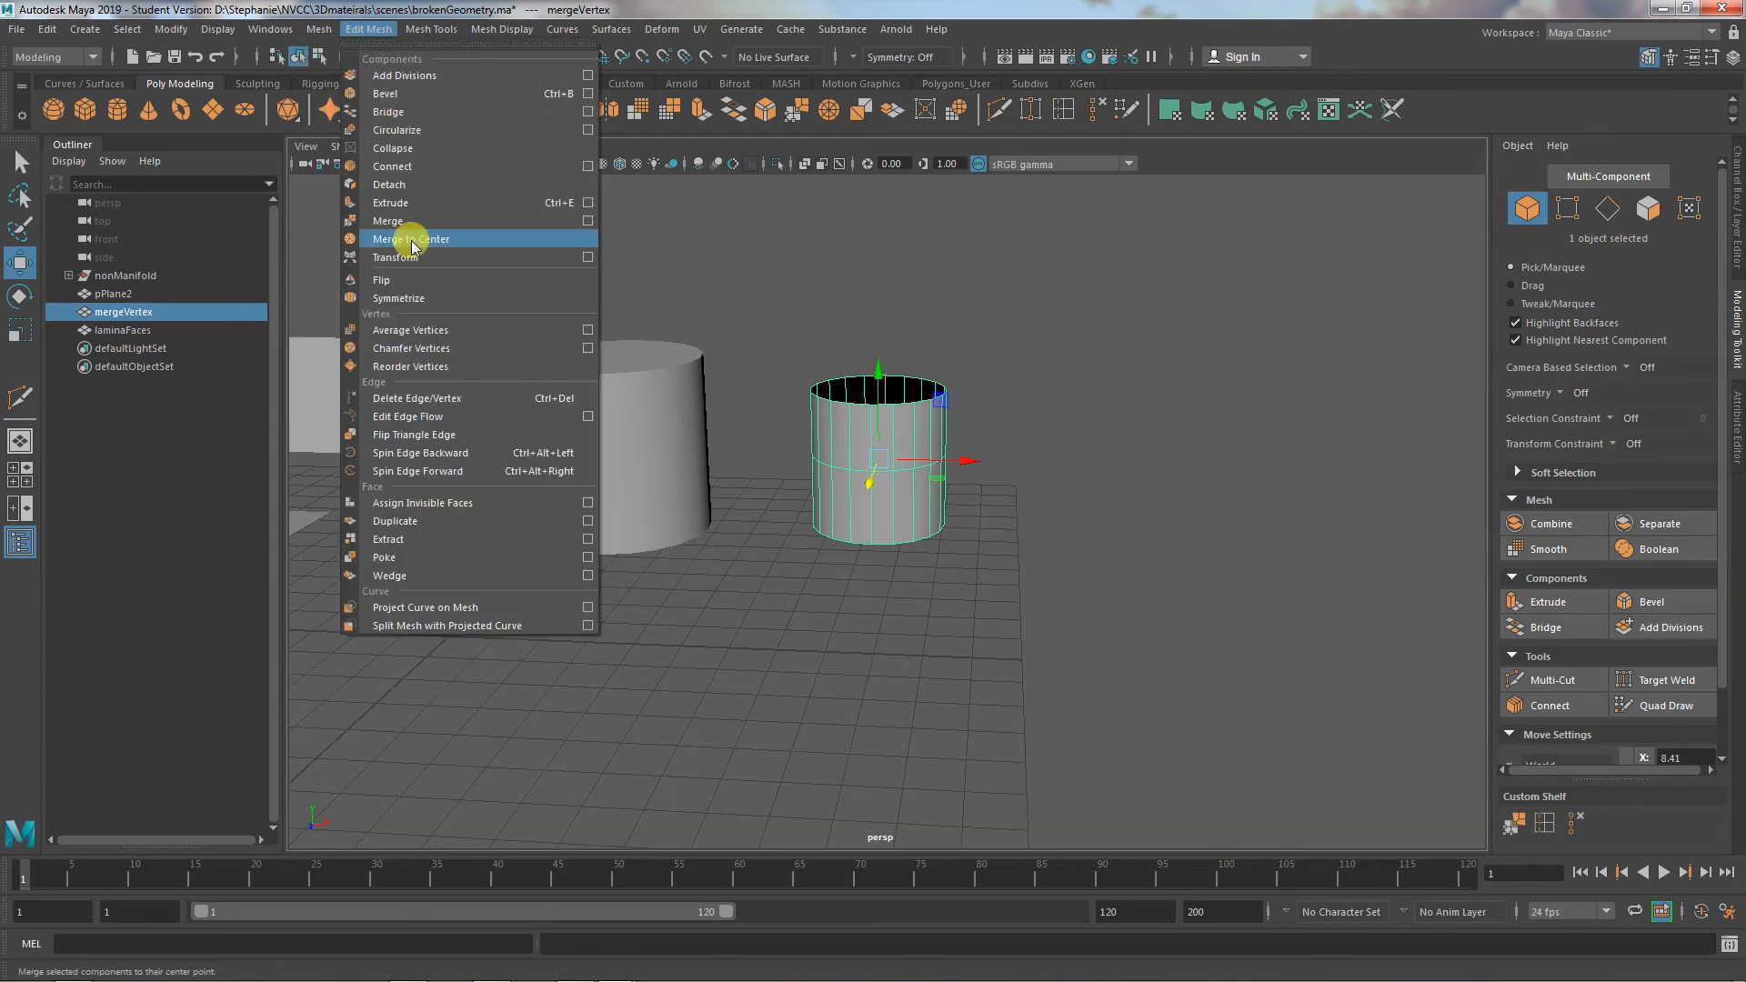
pyautogui.moveTo(323, 33)
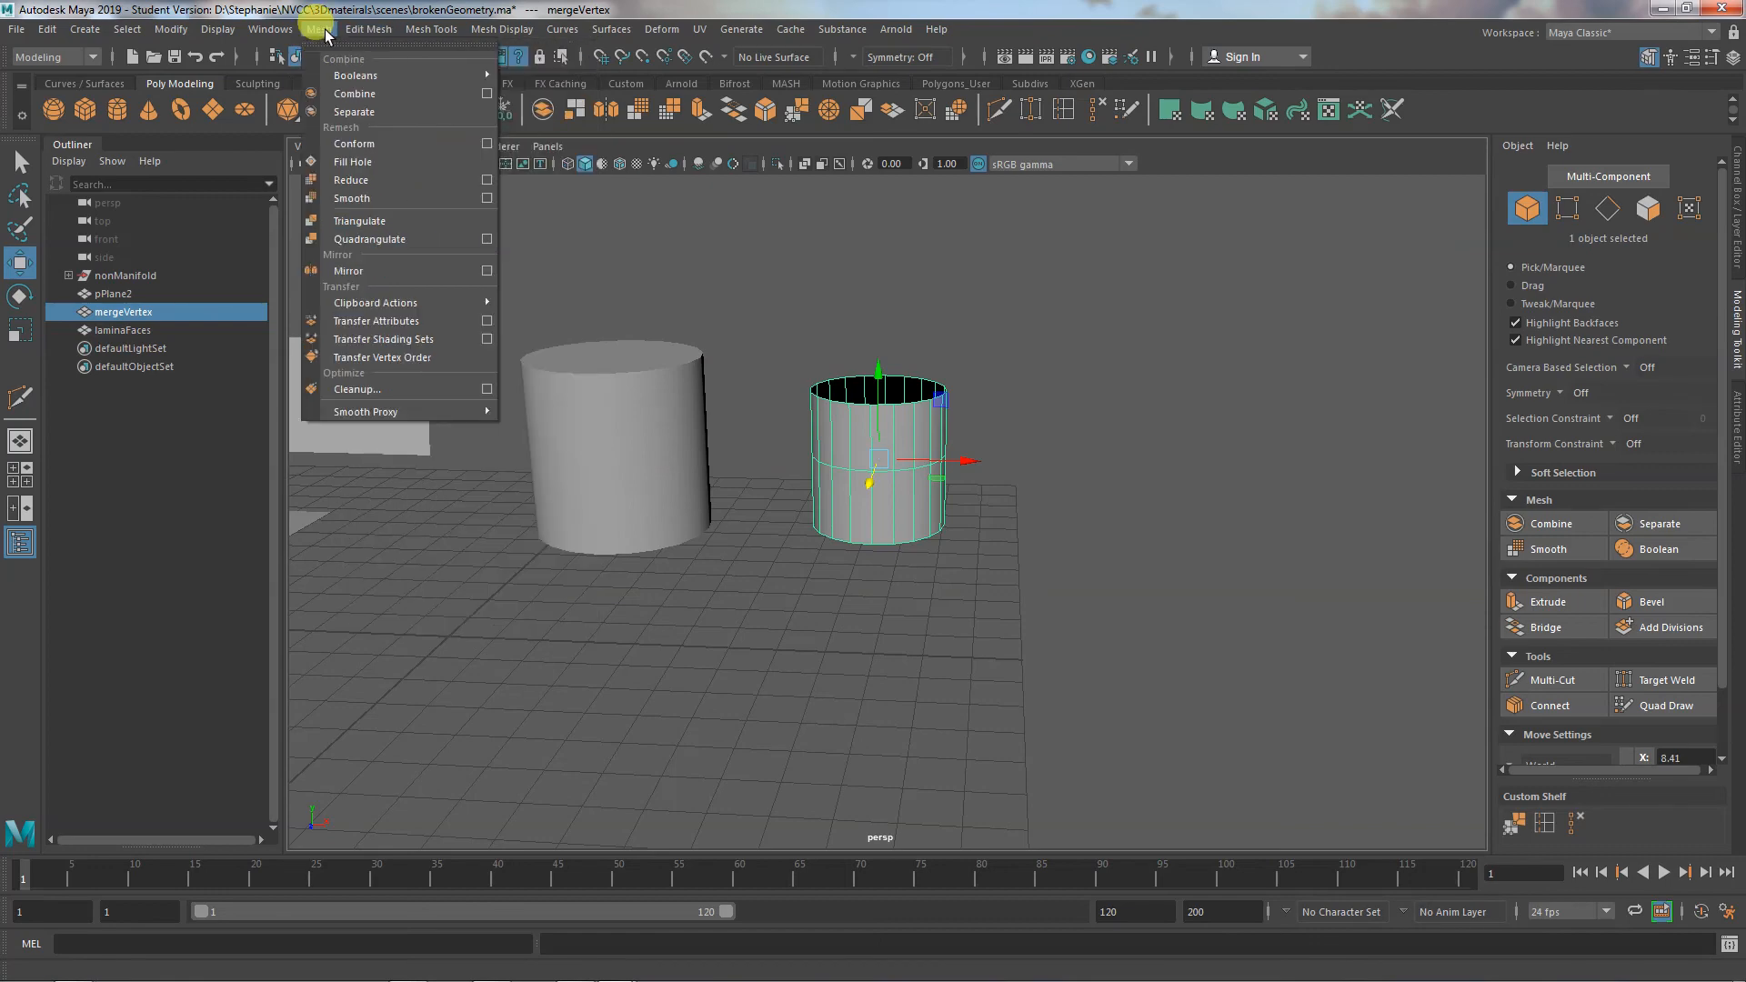
pyautogui.click(486, 388)
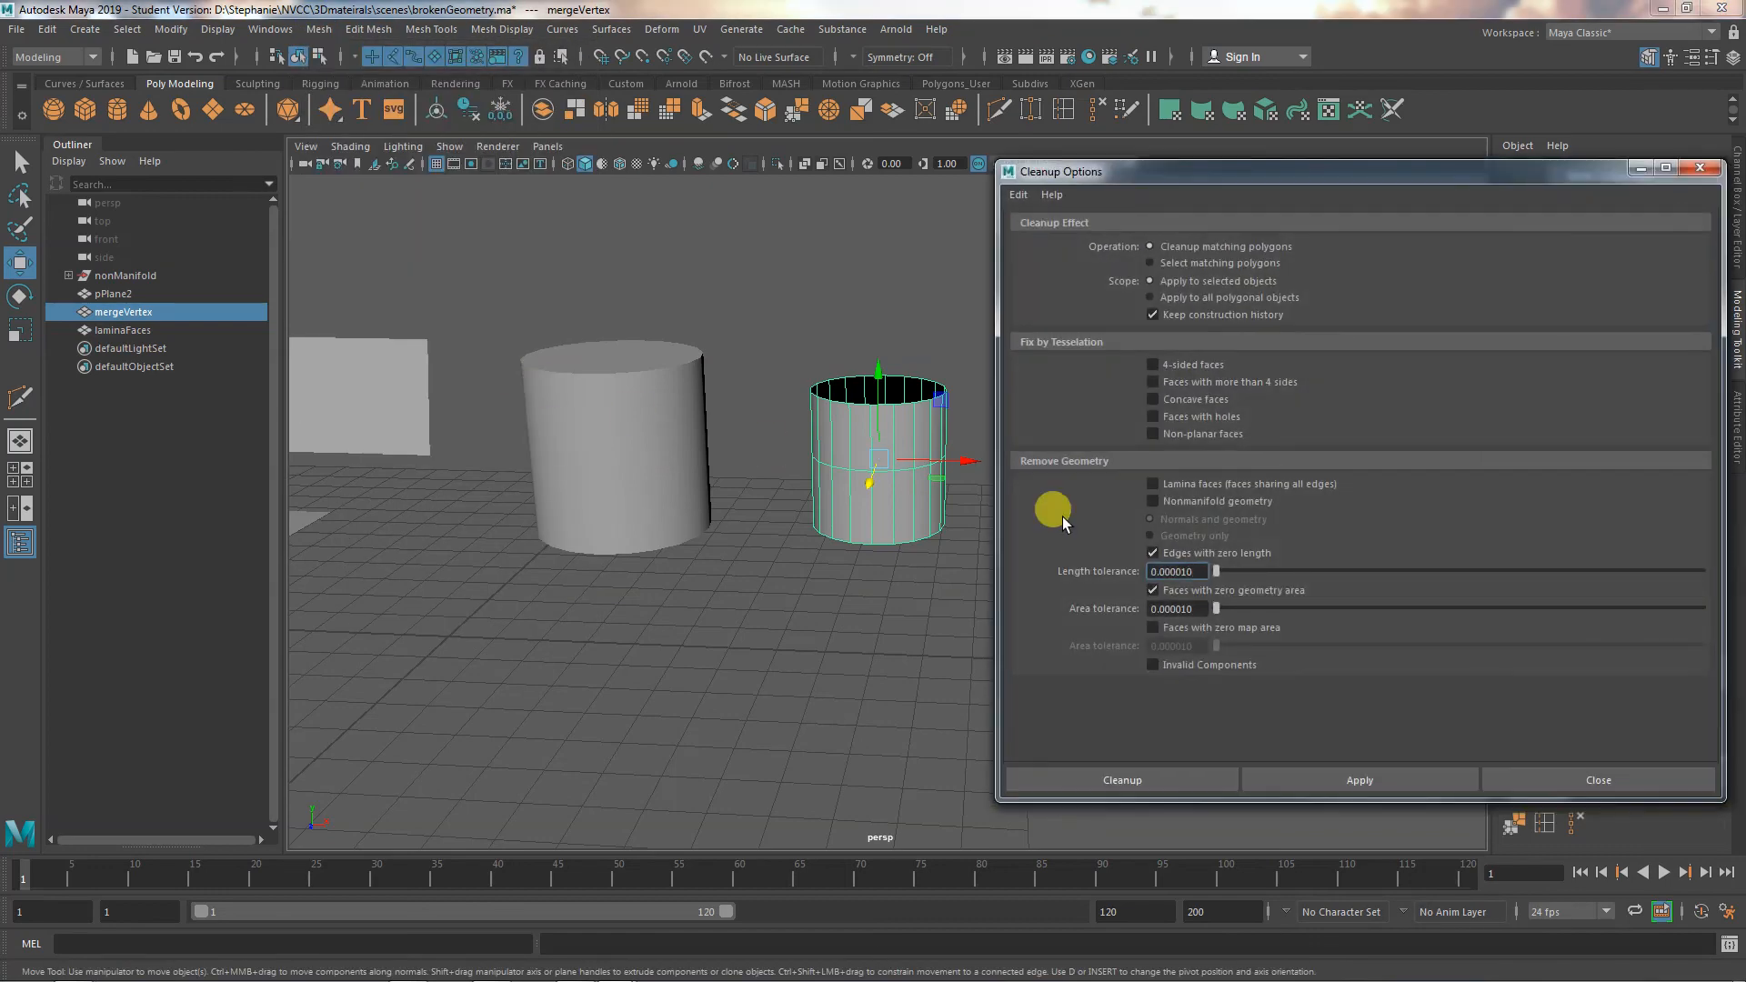
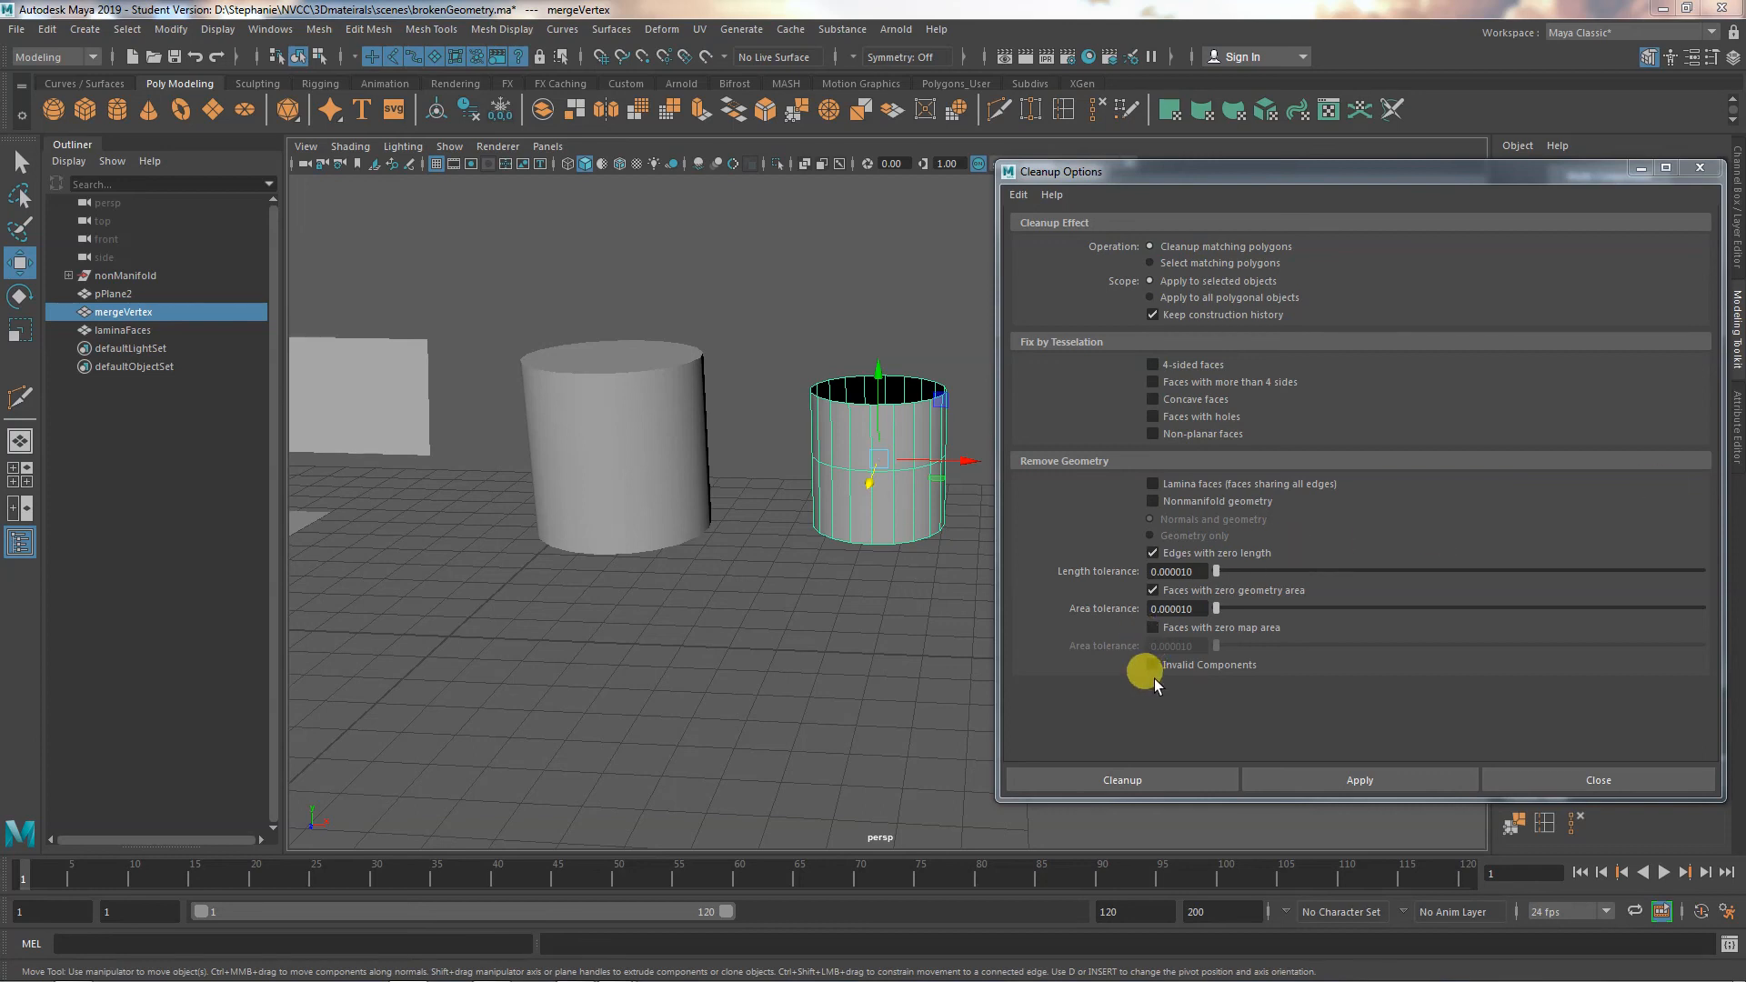
pyautogui.click(1152, 552)
pyautogui.click(1153, 590)
# Select pPlane2 and display its vertices for component editing
pyautogui.keyDown('alt'); pyautogui.moveTo(740, 631); pyautogui.dragTo(674, 612); pyautogui.keyUp('alt')
pyautogui.click(573, 586)
pyautogui.keyDown('alt'); pyautogui.moveTo(573, 586); pyautogui.dragTo(651, 624); pyautogui.keyUp('alt')
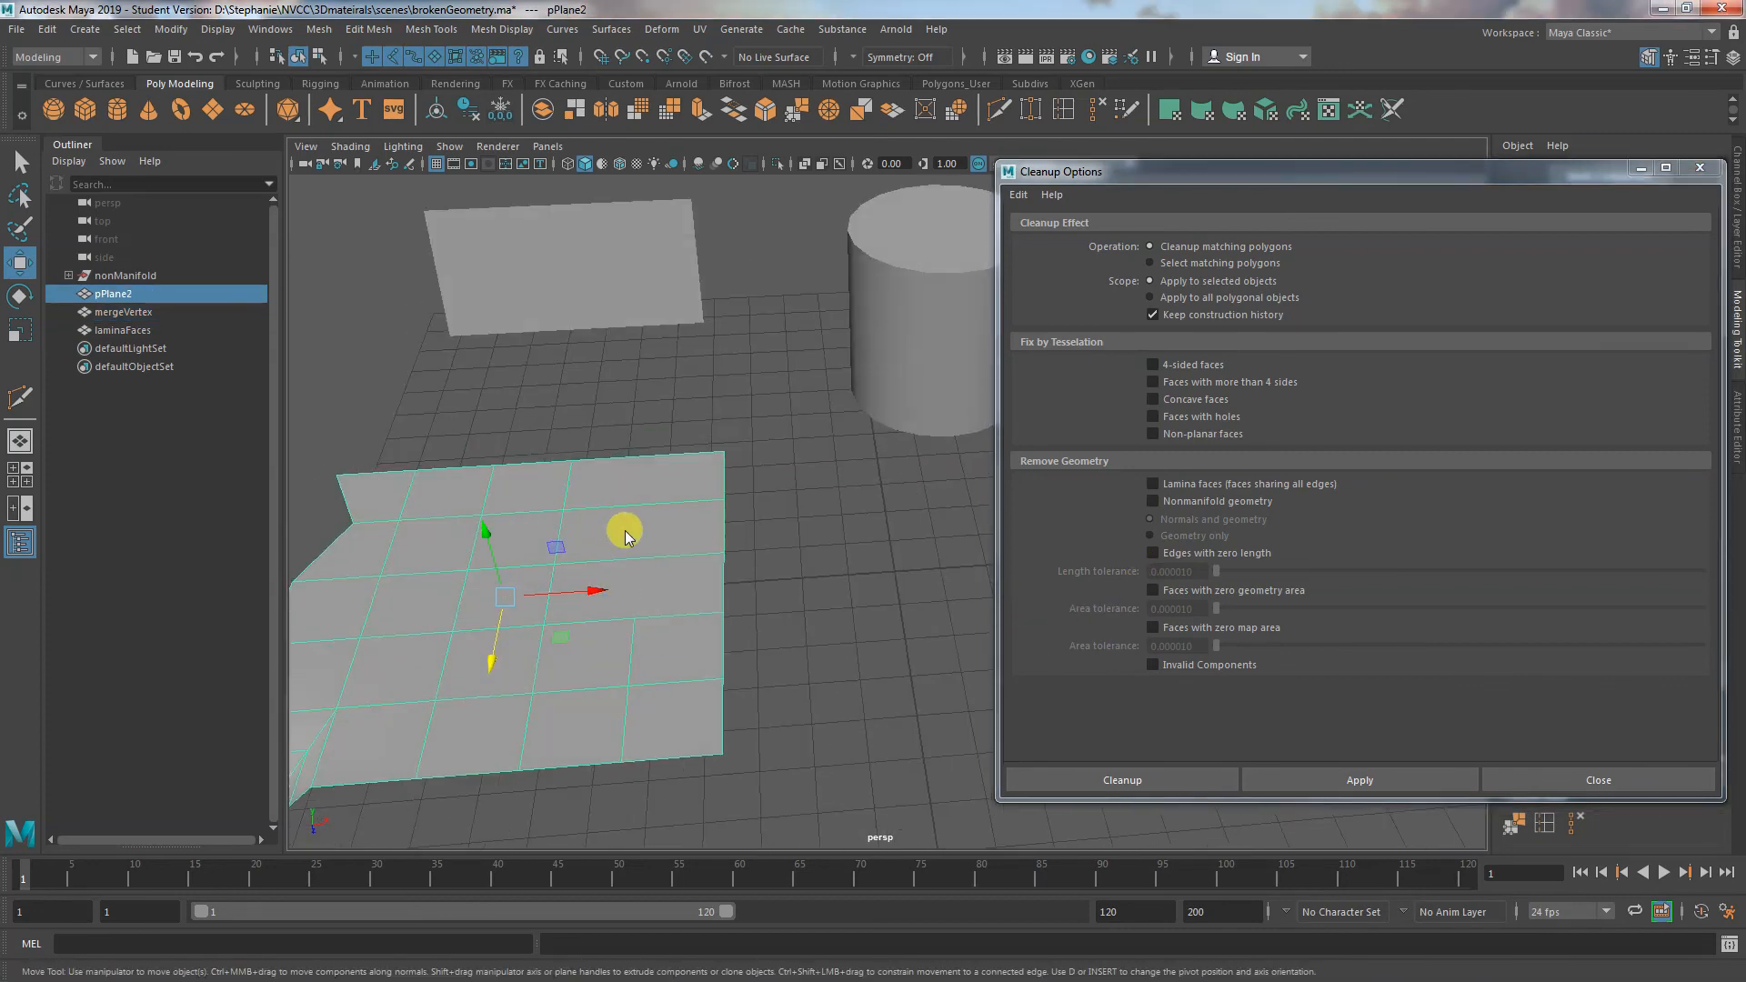
pyautogui.moveTo(612, 468); pyautogui.dragTo(497, 455, button='right')
pyautogui.click(643, 510)
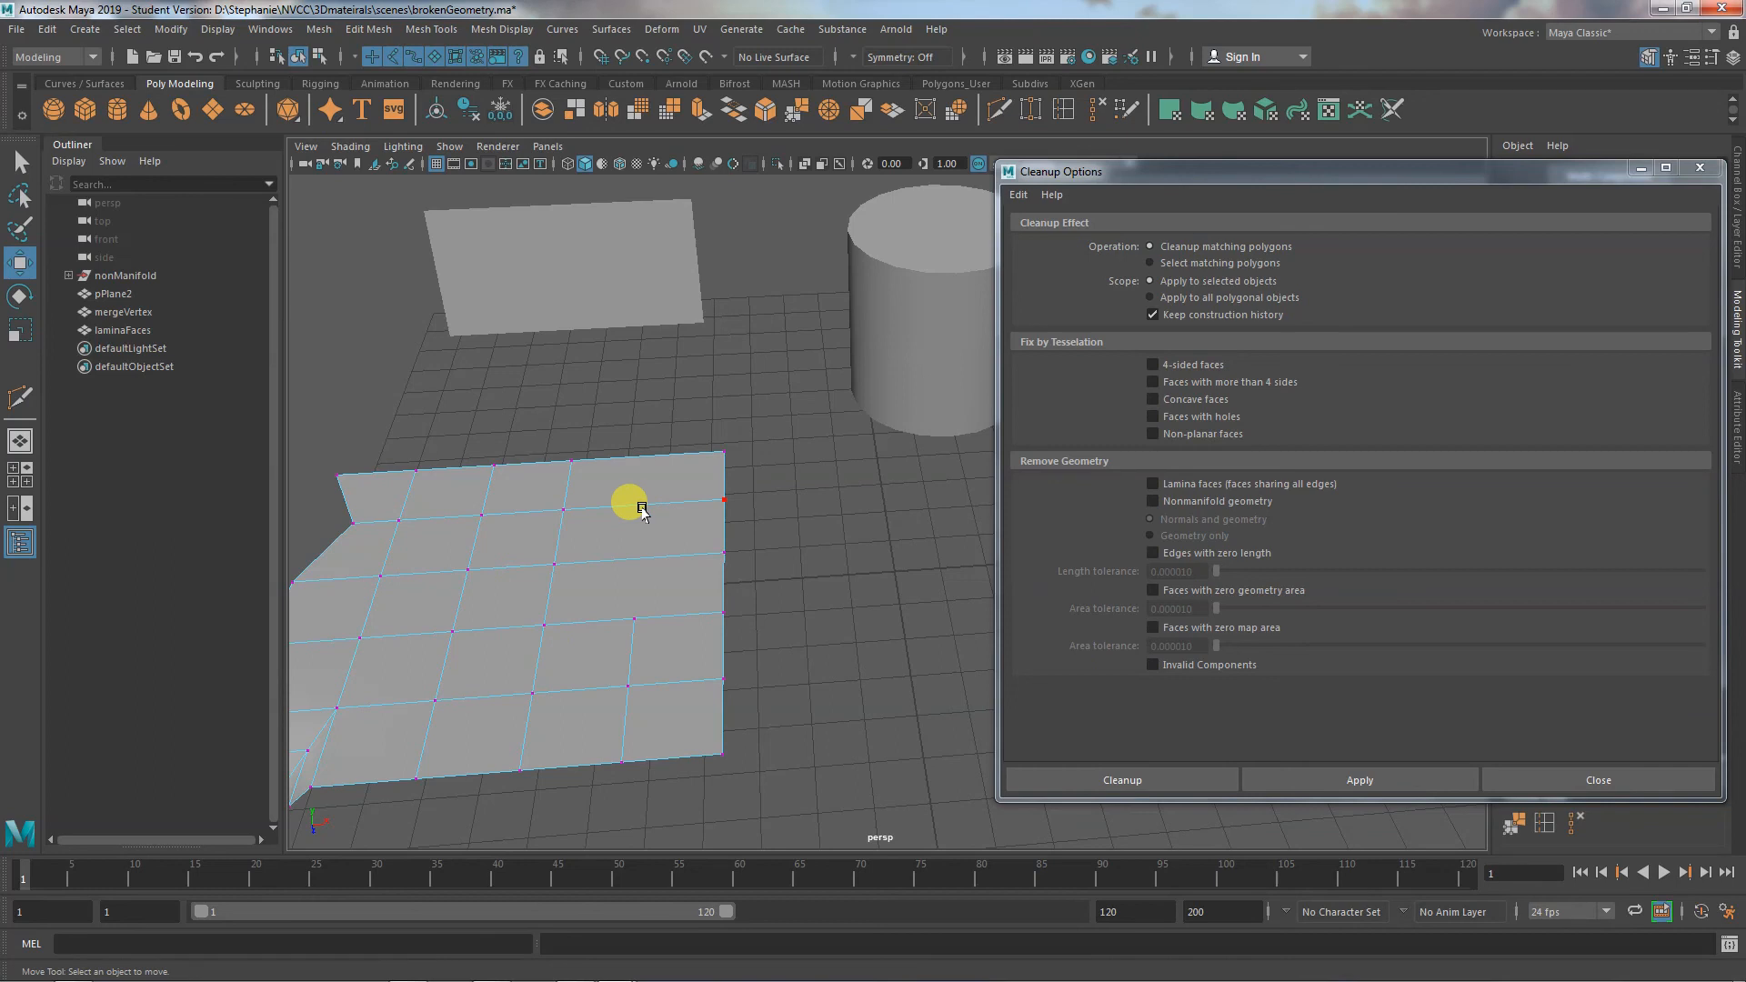
# Use Multi-Cut on pPlane2 to extend the interrupted edge line across three faces to the mesh's far border
pyautogui.moveTo(1519, 172); pyautogui.dragTo(1444, 173)
pyautogui.click(1737, 320)
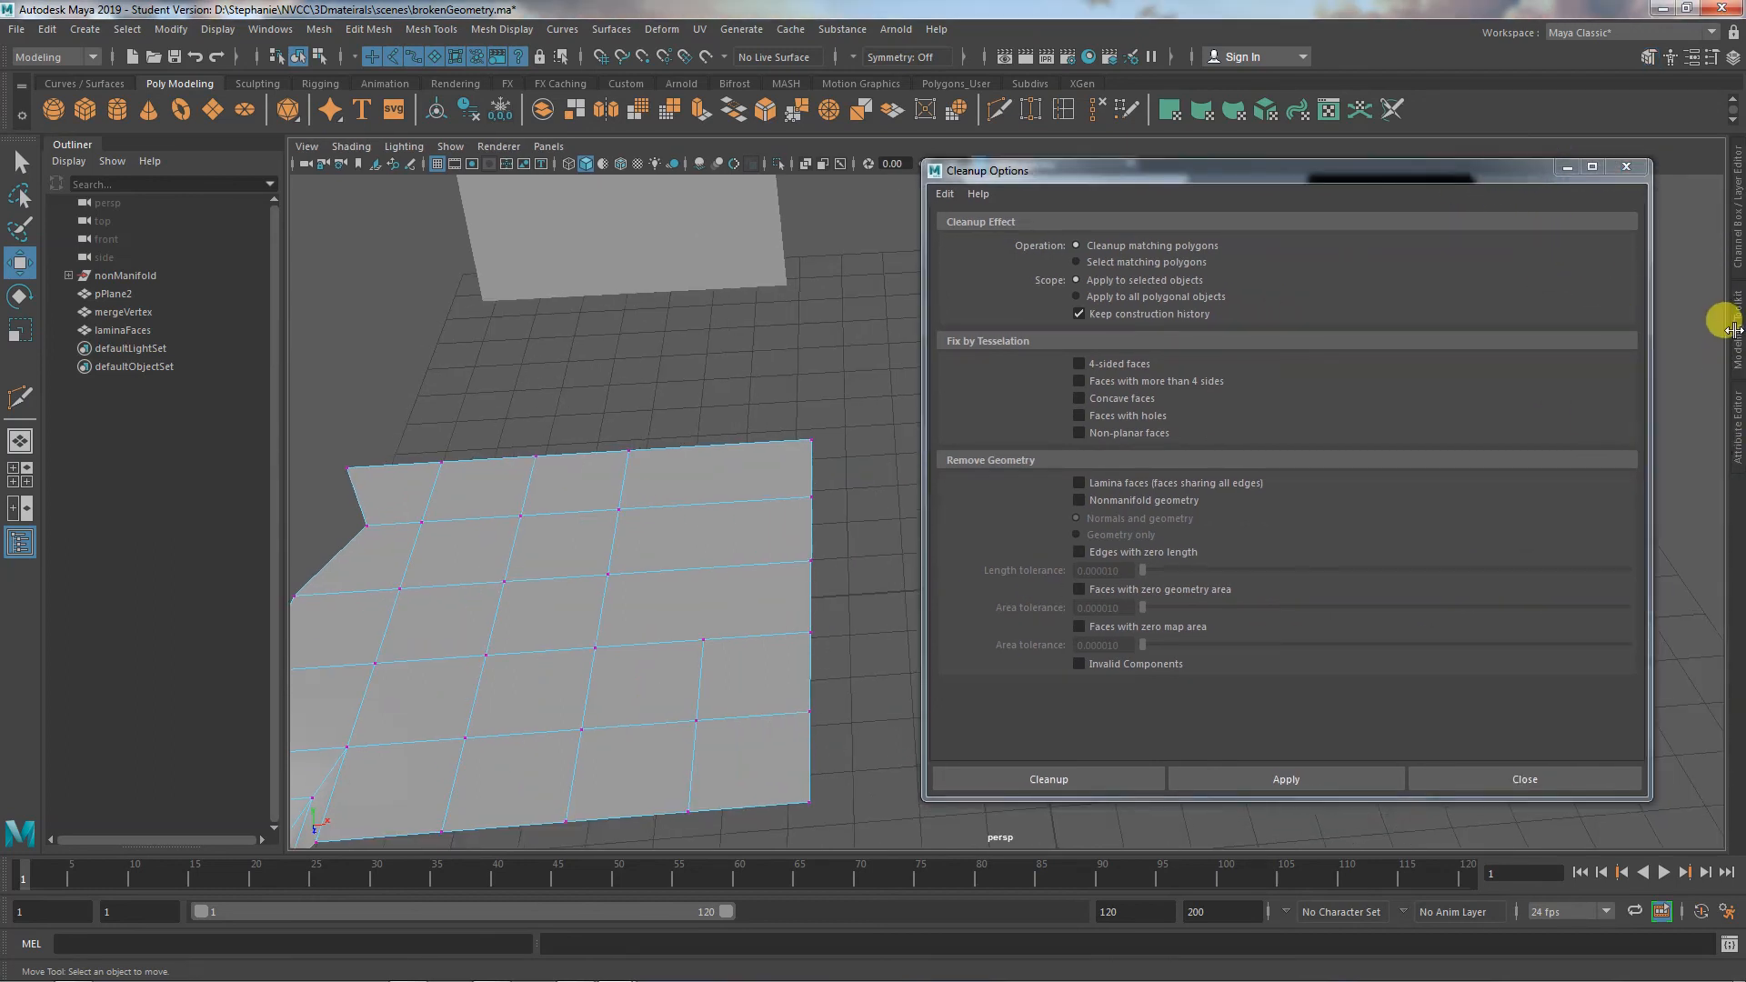
pyautogui.click(1737, 335)
pyautogui.moveTo(1458, 169); pyautogui.dragTo(1353, 156)
pyautogui.click(1557, 681)
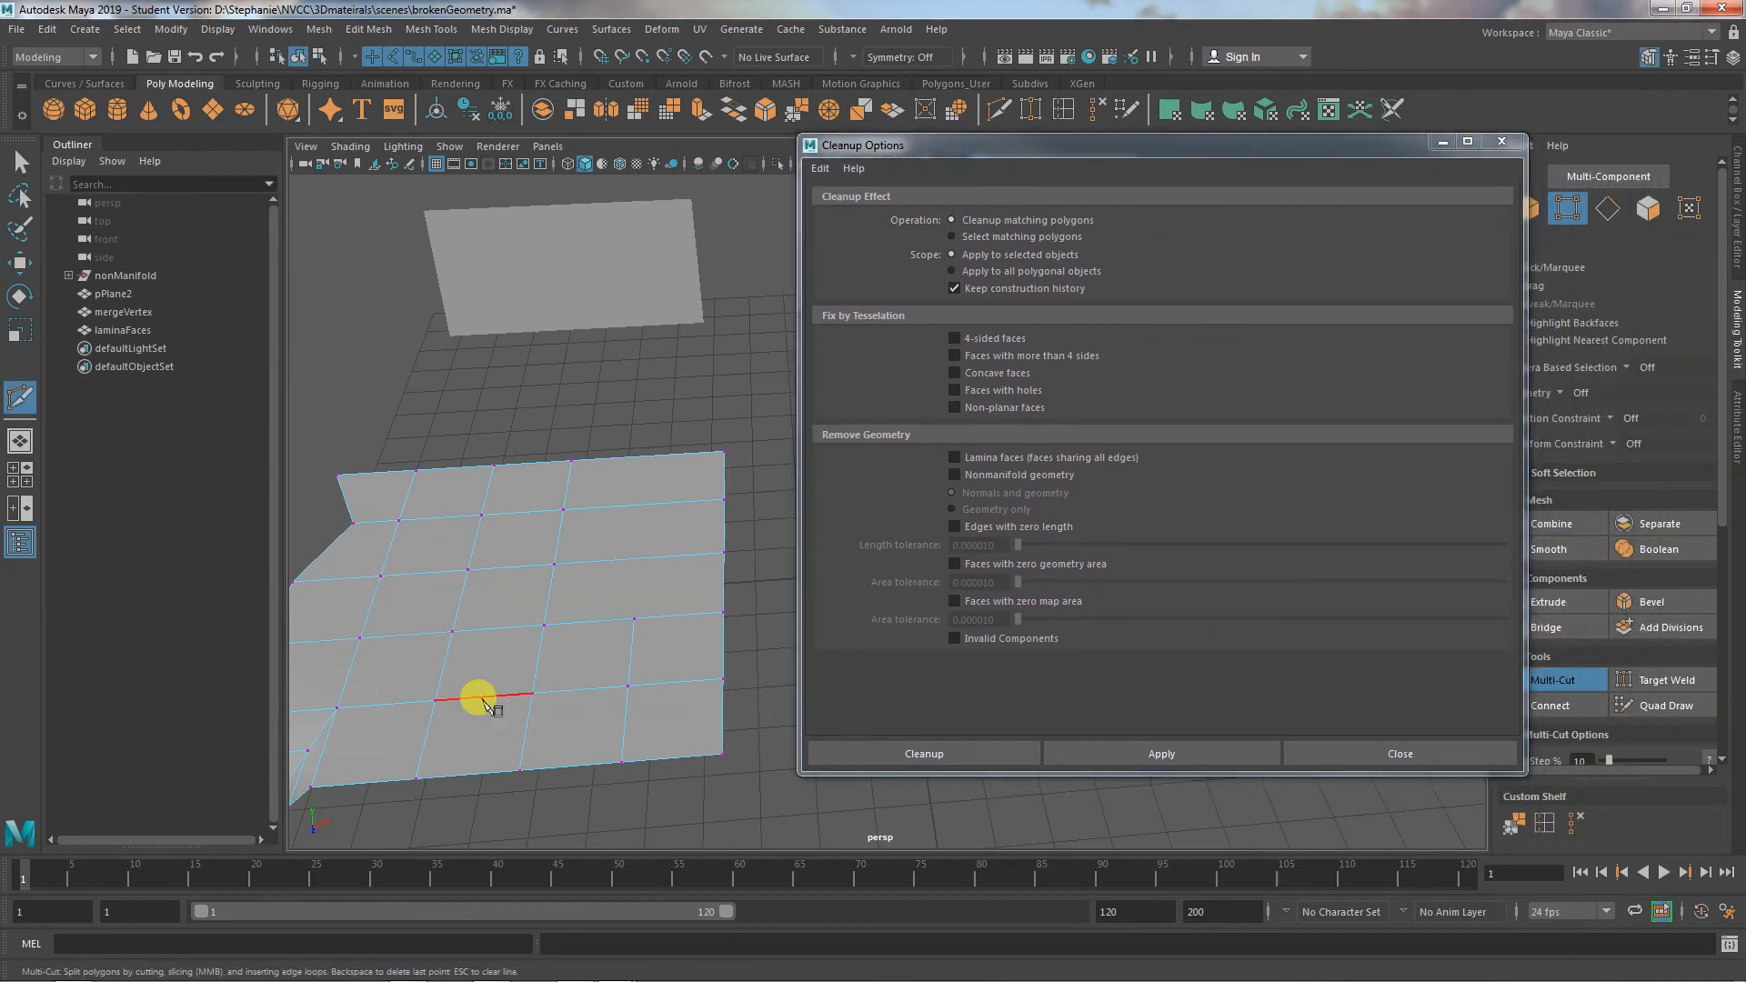
pyautogui.click(634, 619)
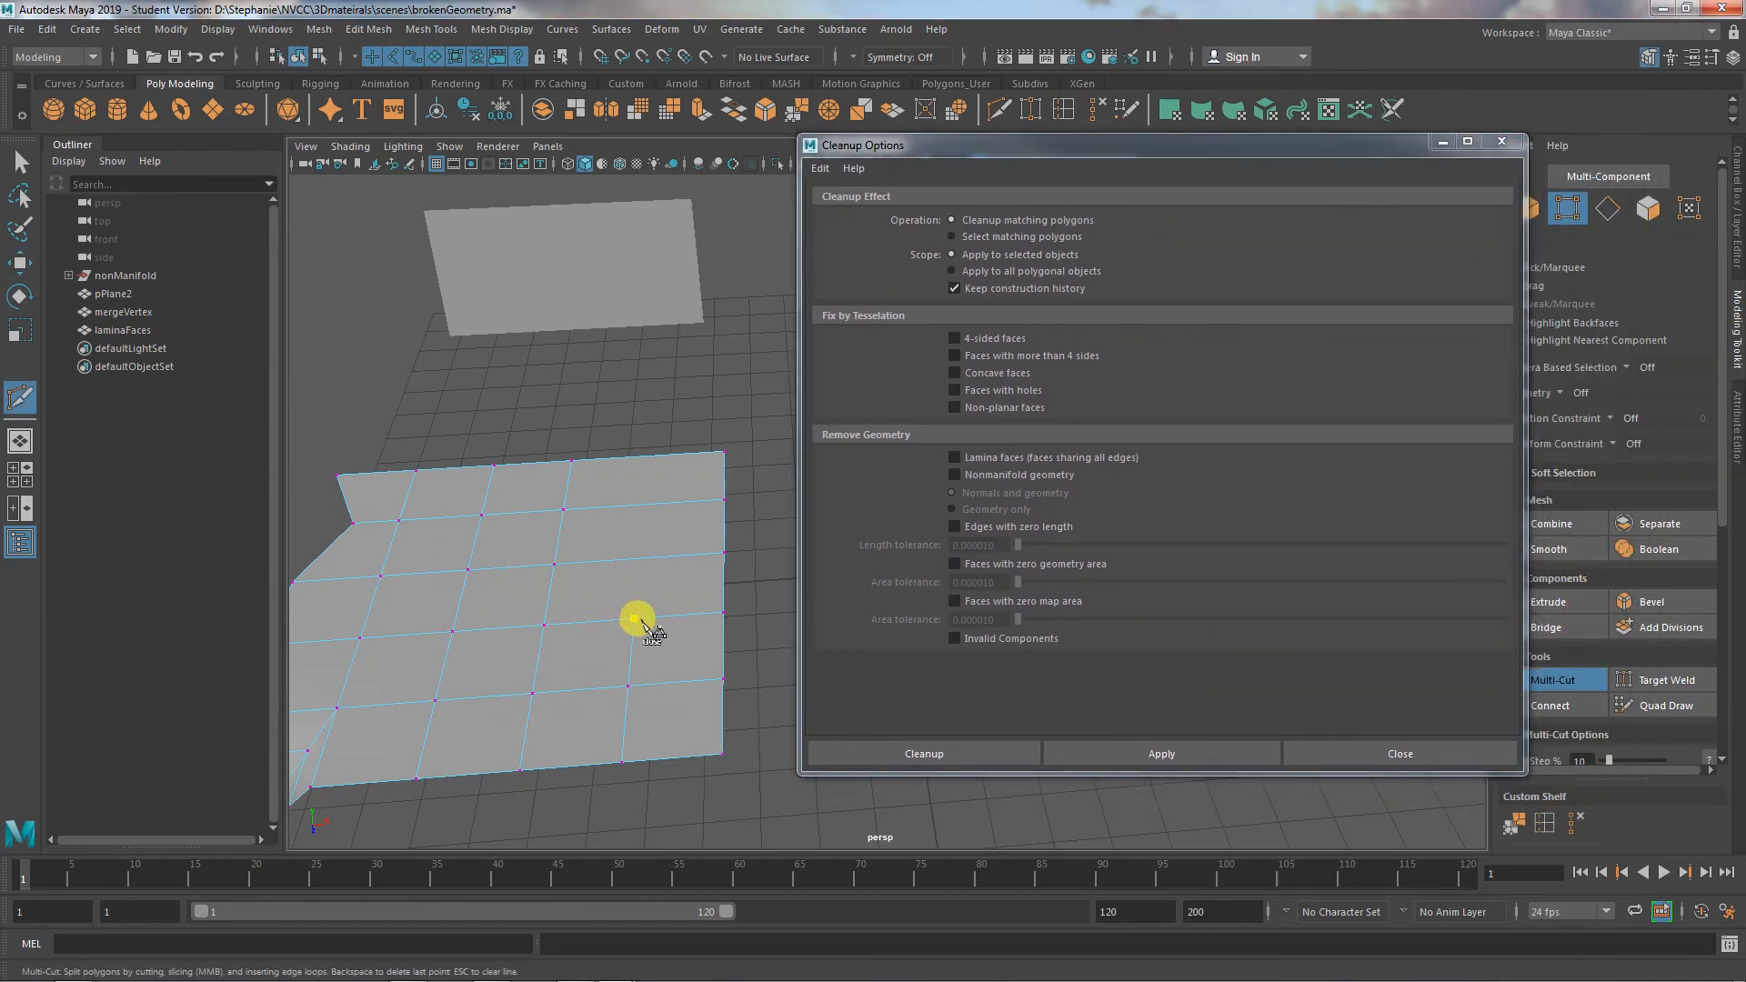
pyautogui.click(640, 559)
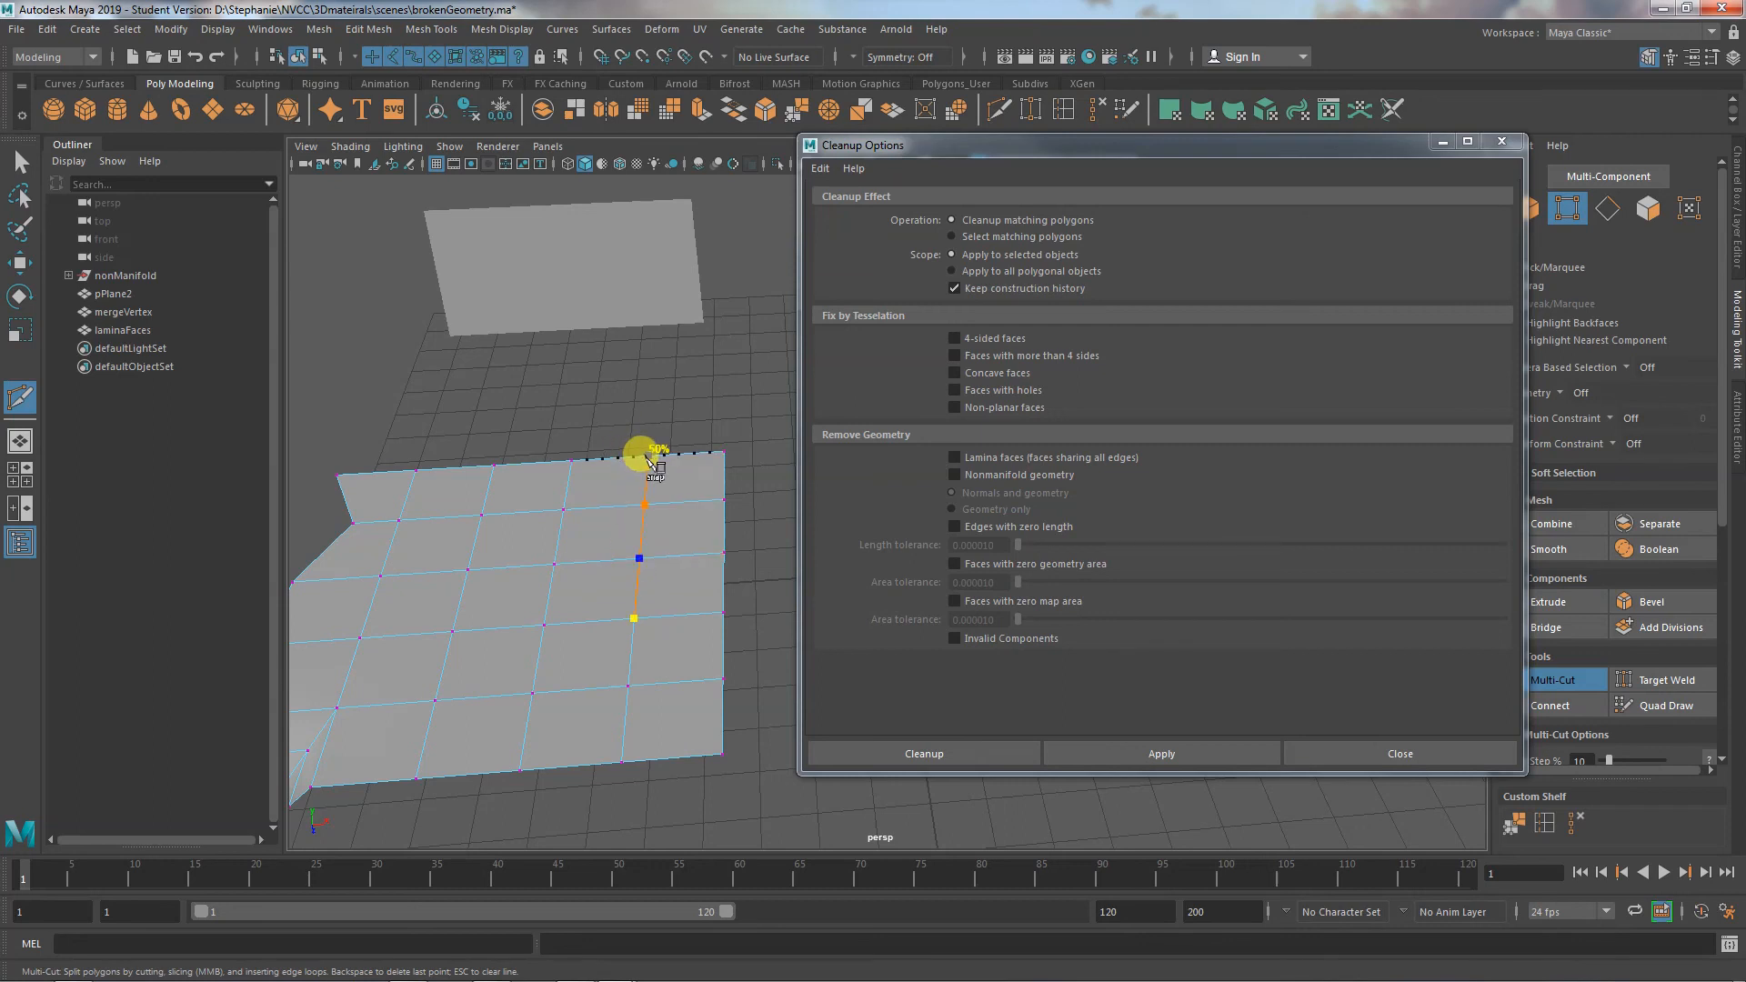
pyautogui.click(646, 455)
pyautogui.press('Return')
pyautogui.press('w')
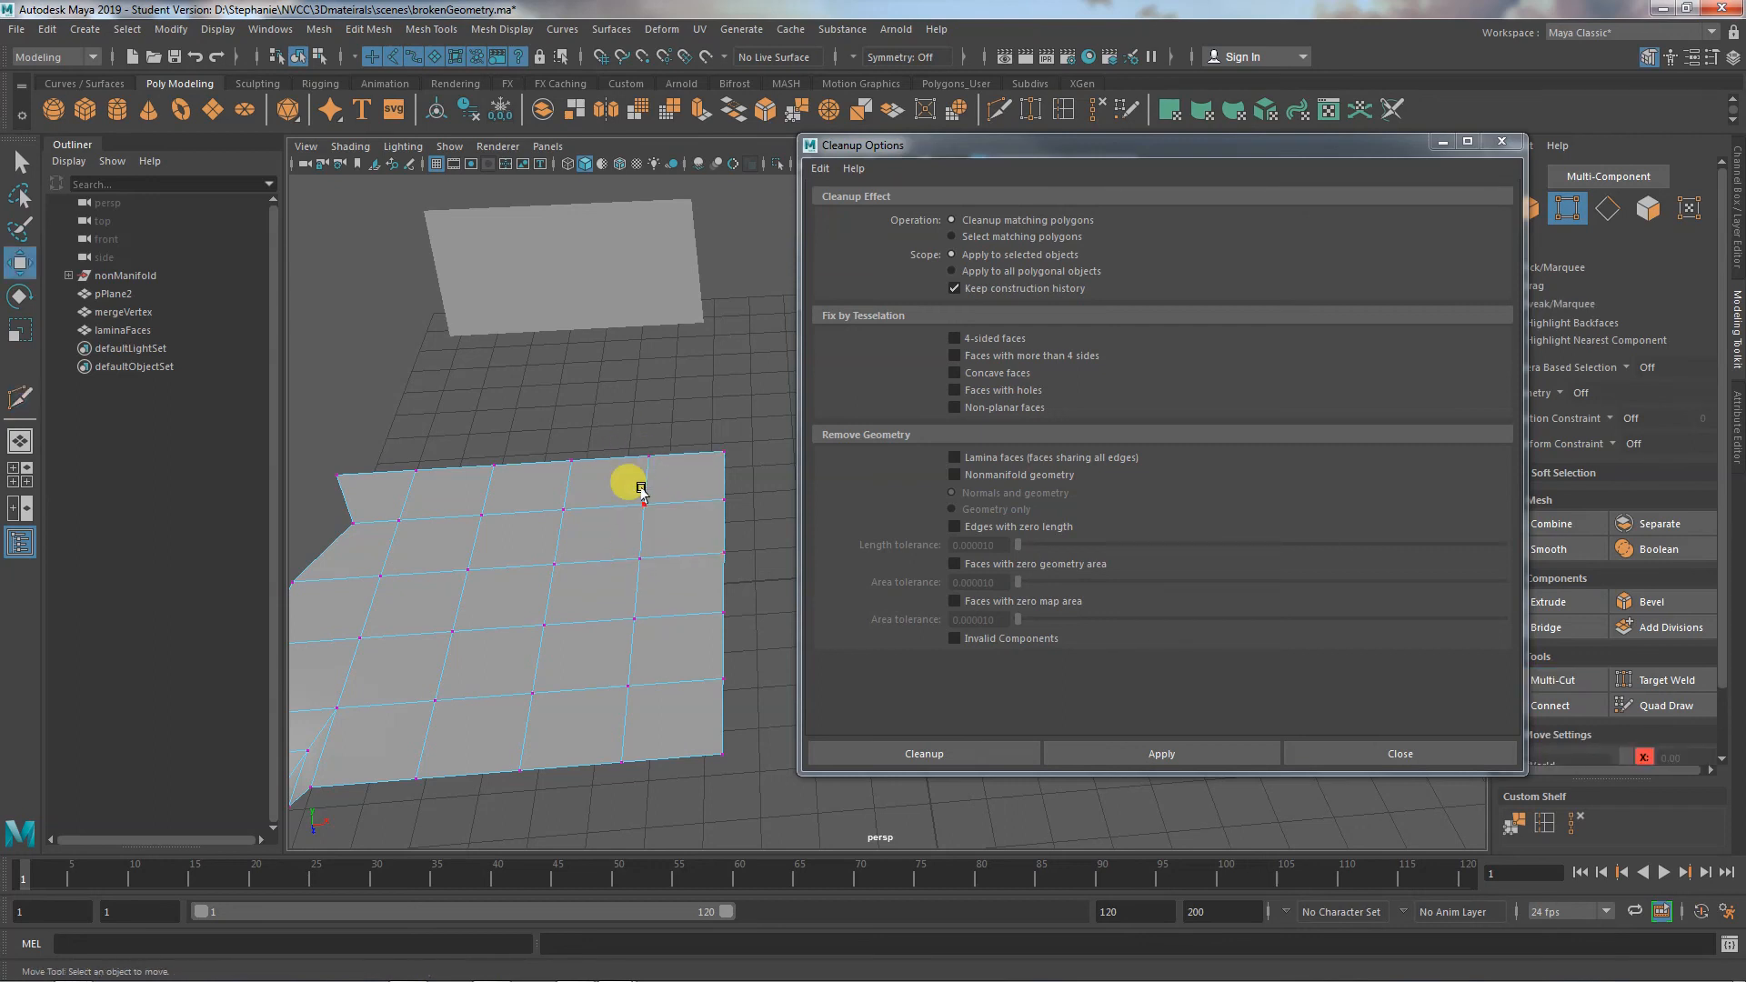
# Delete the two edge segments of pPlane2's new cut that lie nearest the far border
pyautogui.moveTo(628, 466); pyautogui.dragTo(625, 418, button='right')
pyautogui.click(648, 481)
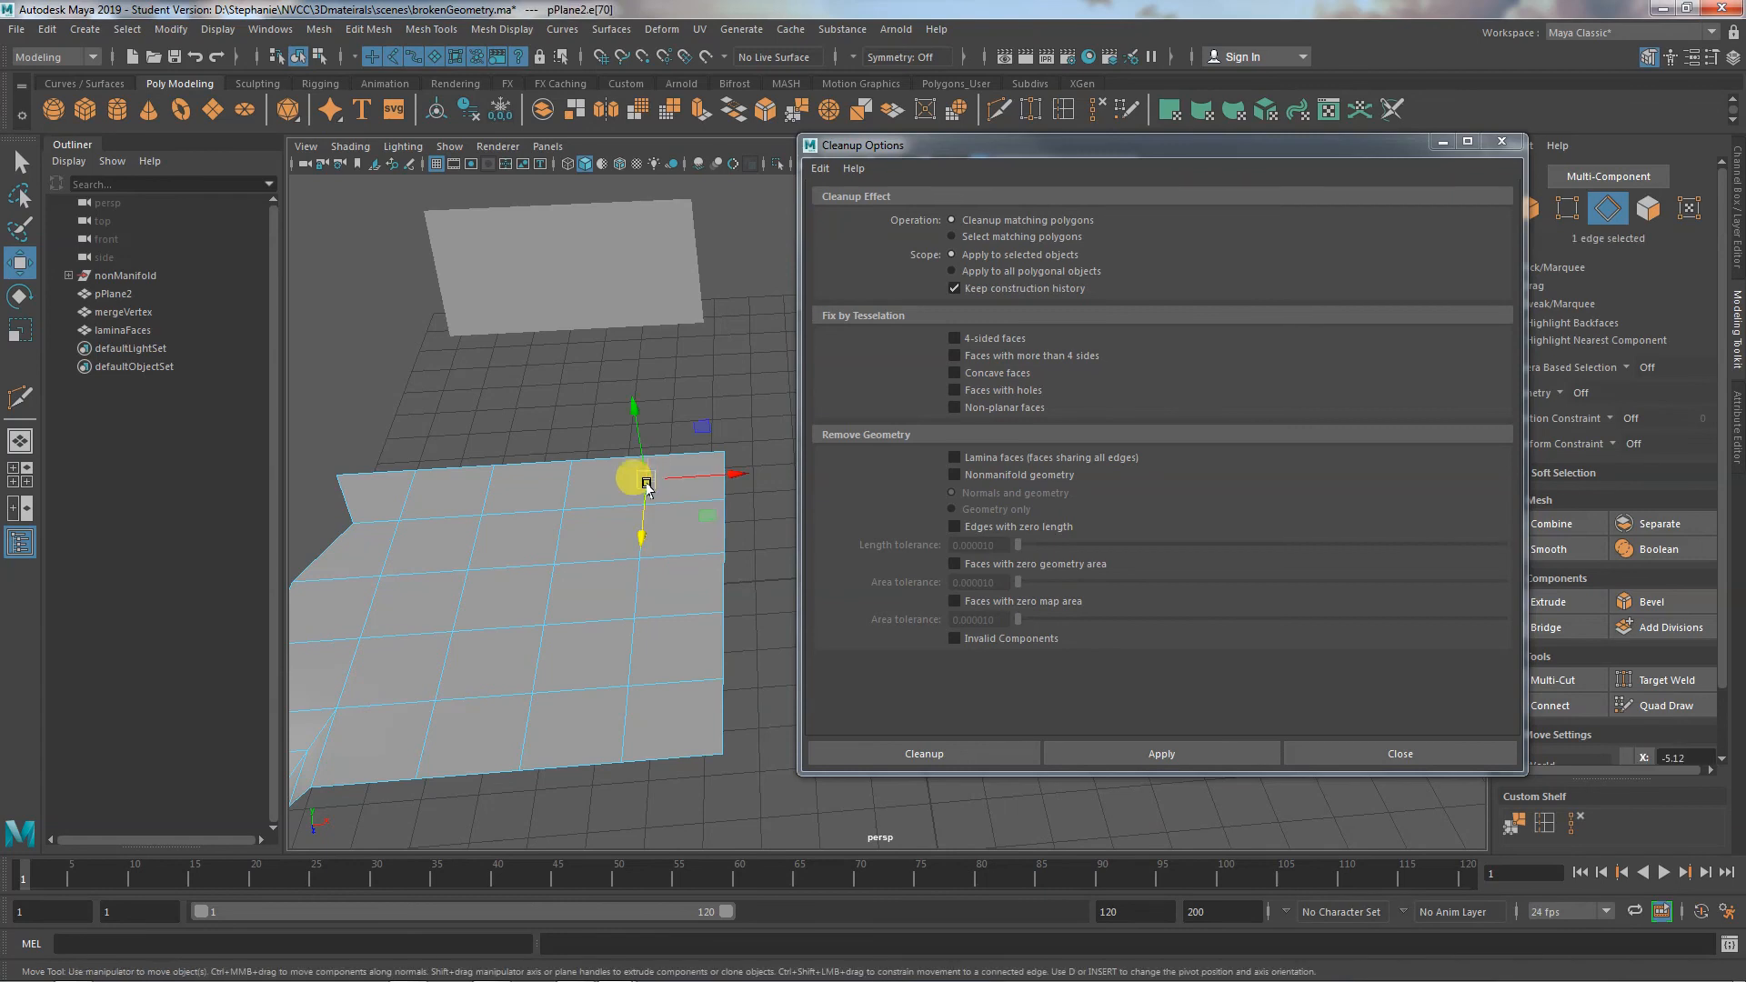
pyautogui.press('Delete')
pyautogui.click(642, 527)
pyautogui.press('Delete')
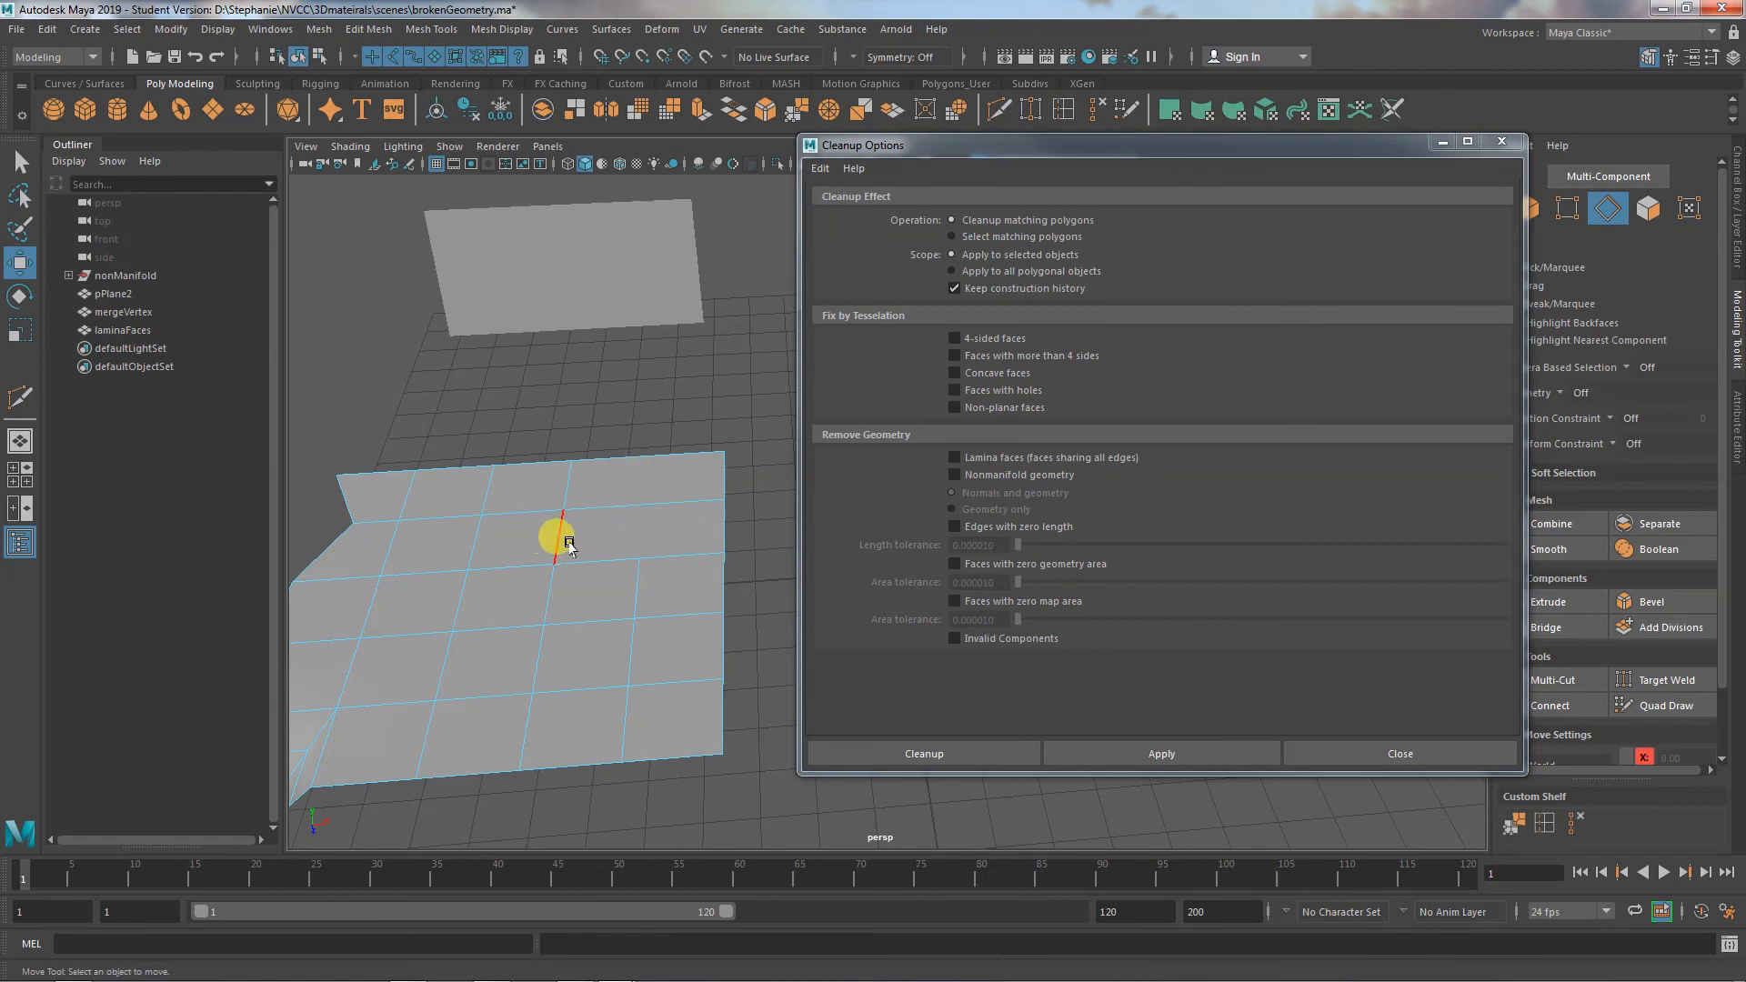
# Return pPlane2 to object mode and apply Cleanup to it with only Invalid Components enabled
pyautogui.moveTo(624, 507); pyautogui.dragTo(673, 427, button='right')
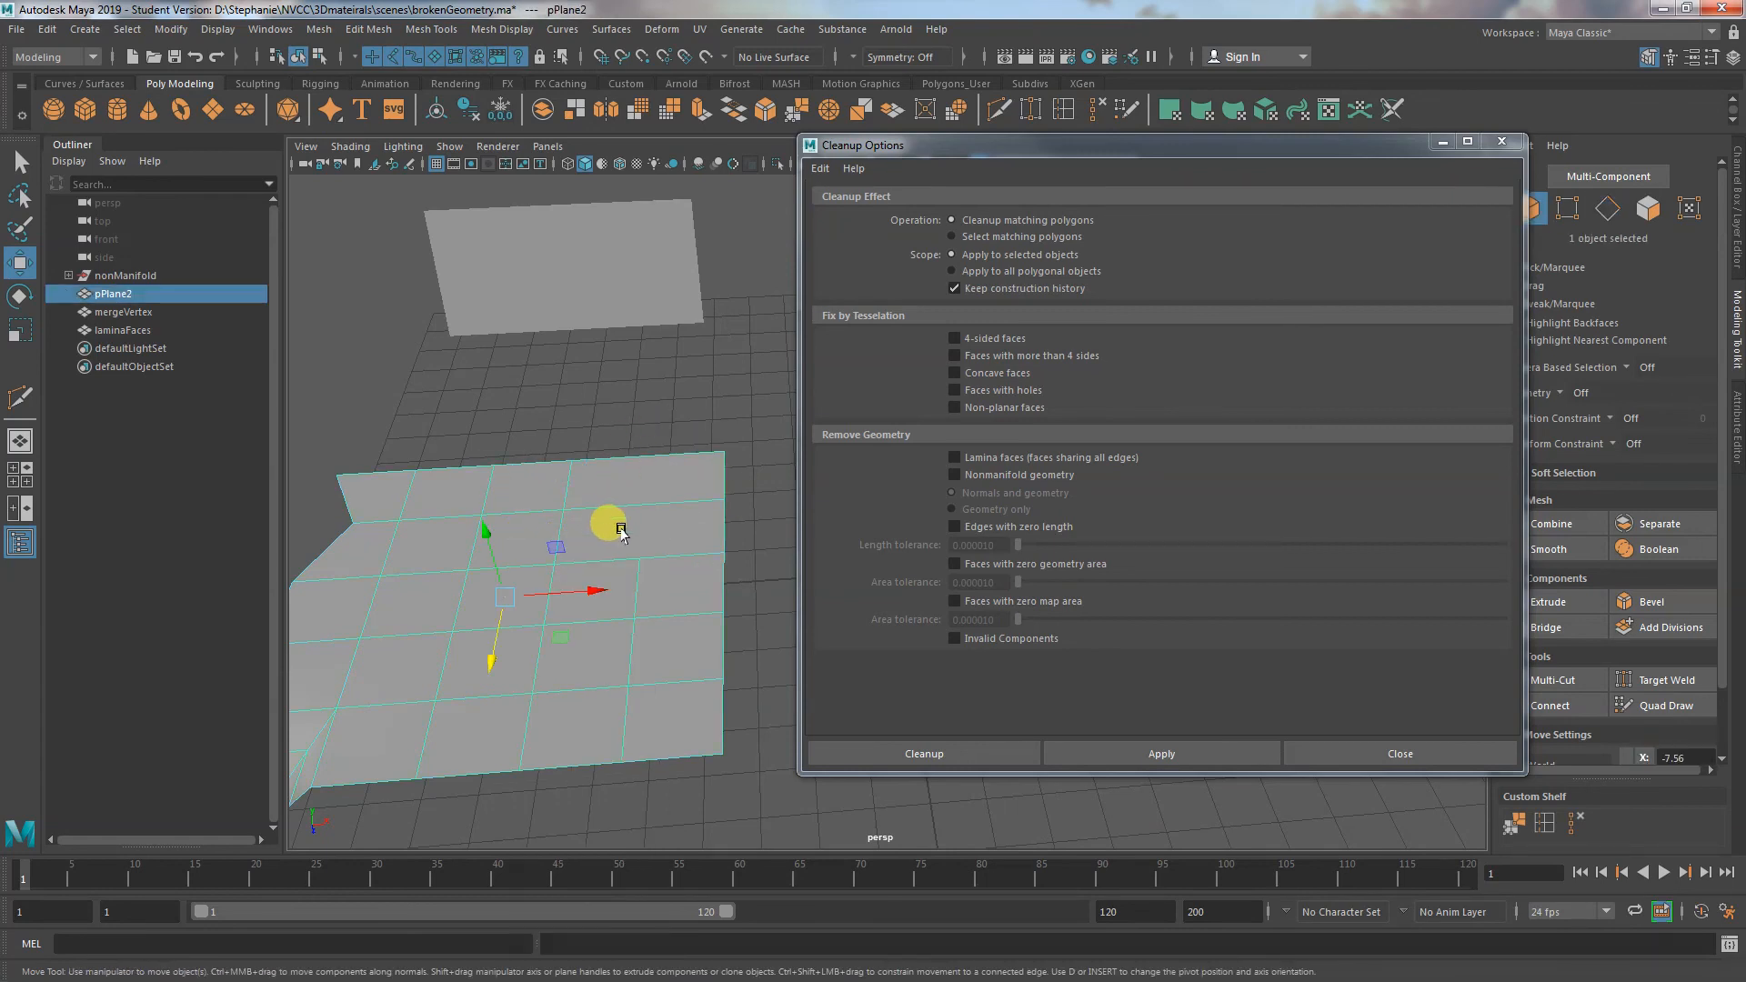
pyautogui.click(1243, 744)
pyautogui.click(986, 644)
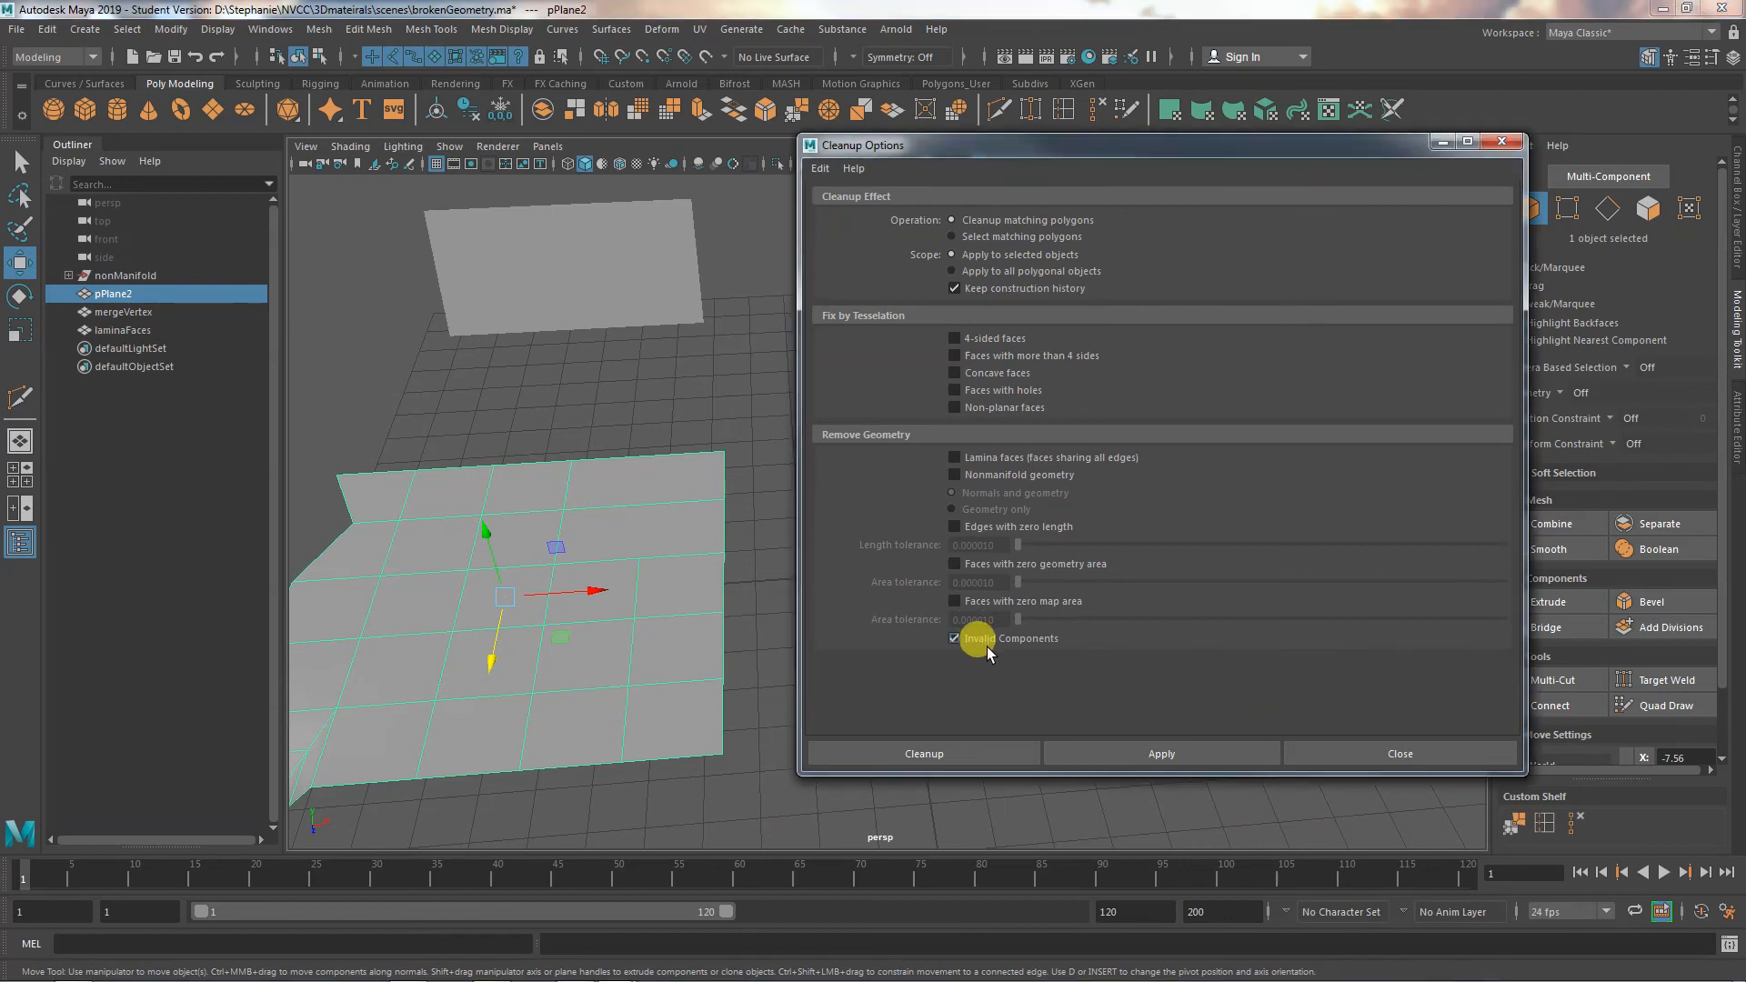
pyautogui.click(1150, 751)
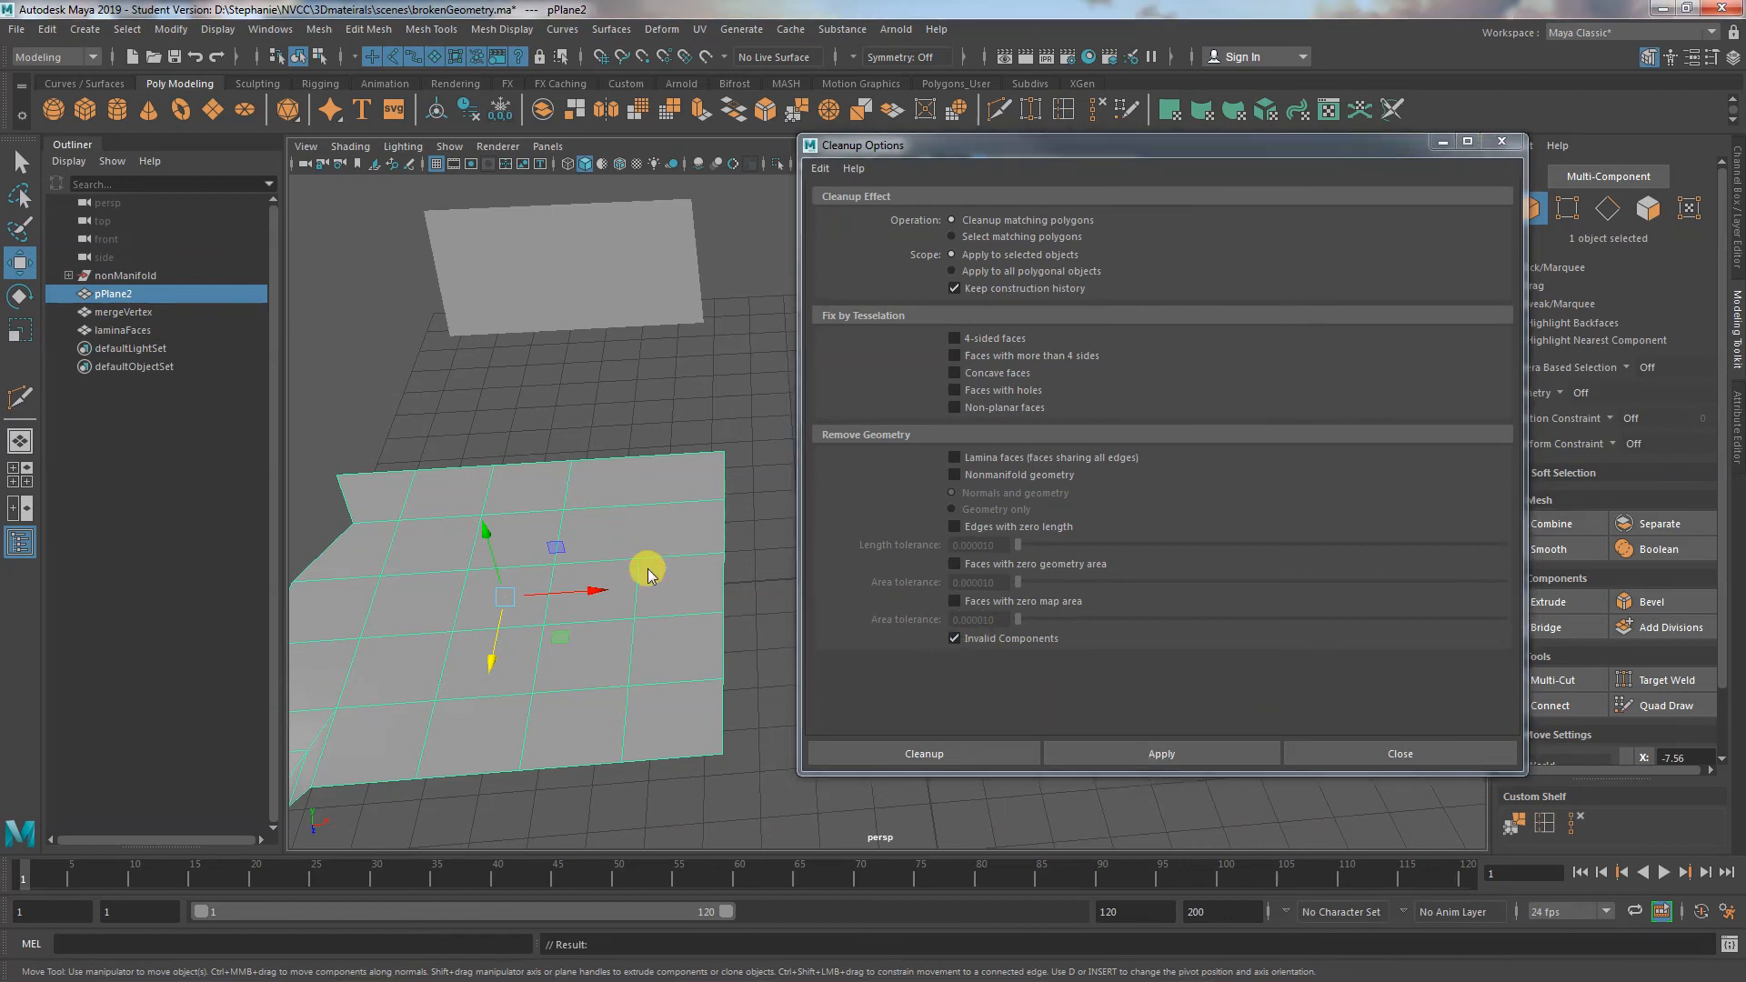
# Check pPlane2's far border edges around the former cut, and delete the wide corner face there
pyautogui.moveTo(577, 491); pyautogui.dragTo(626, 405, button='right')
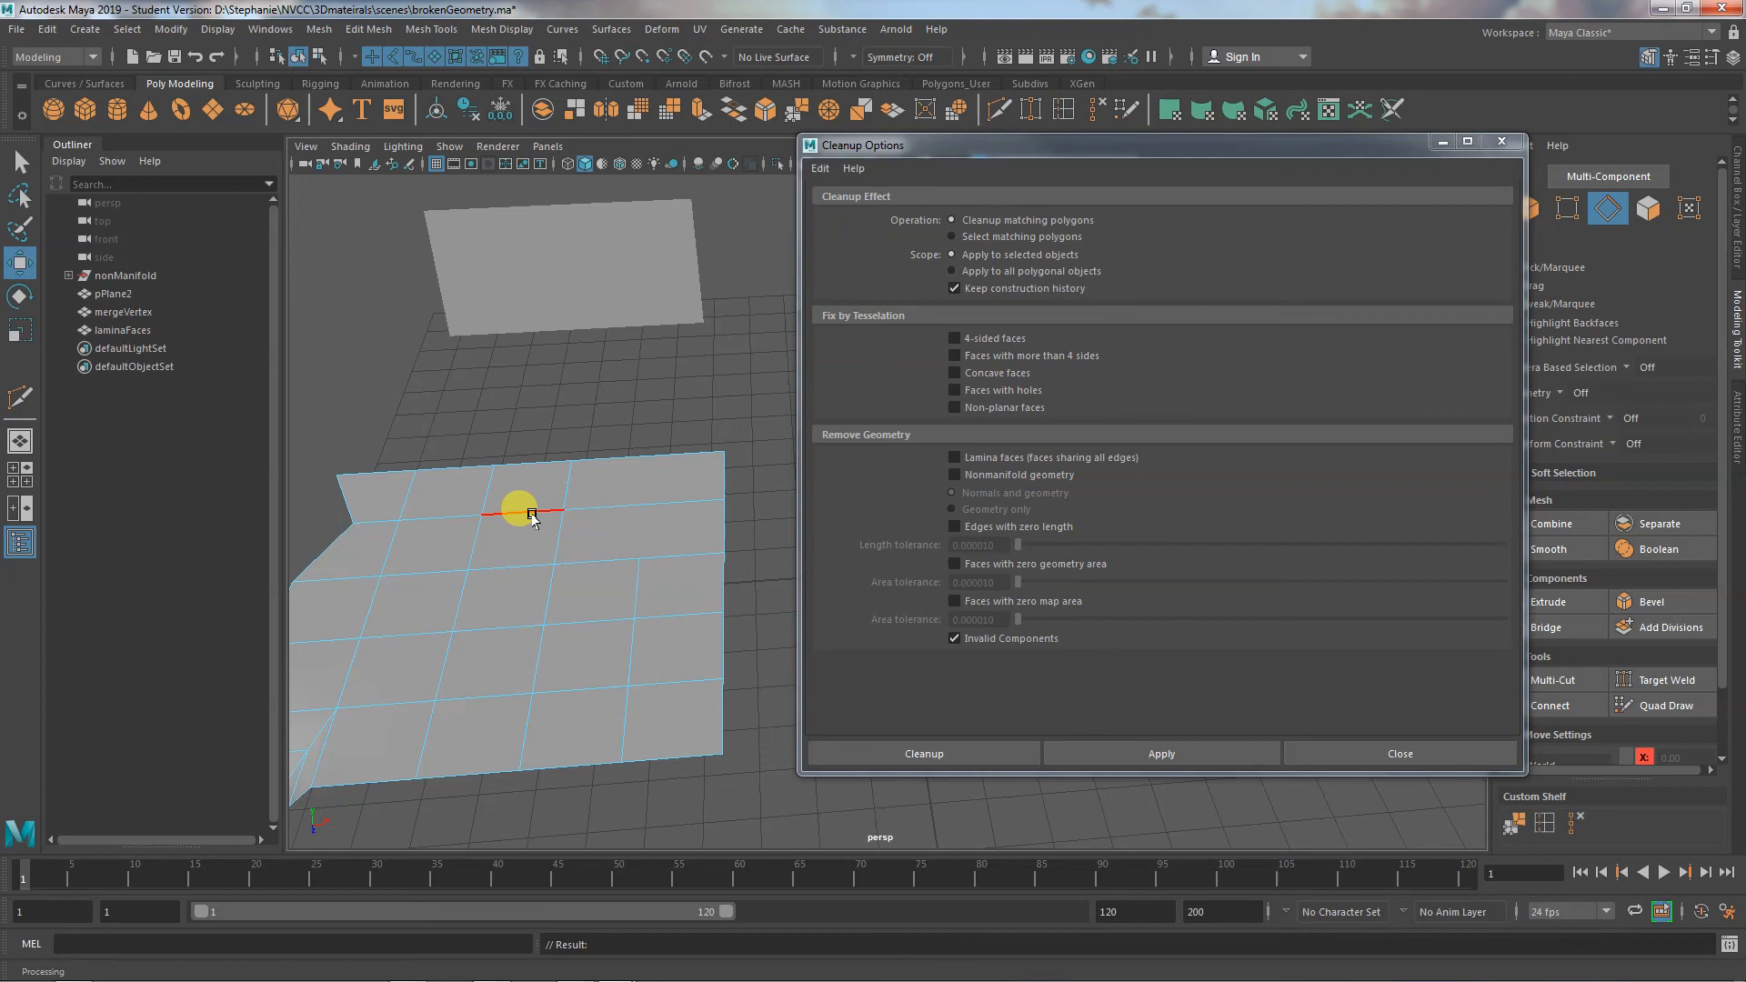
pyautogui.click(609, 462)
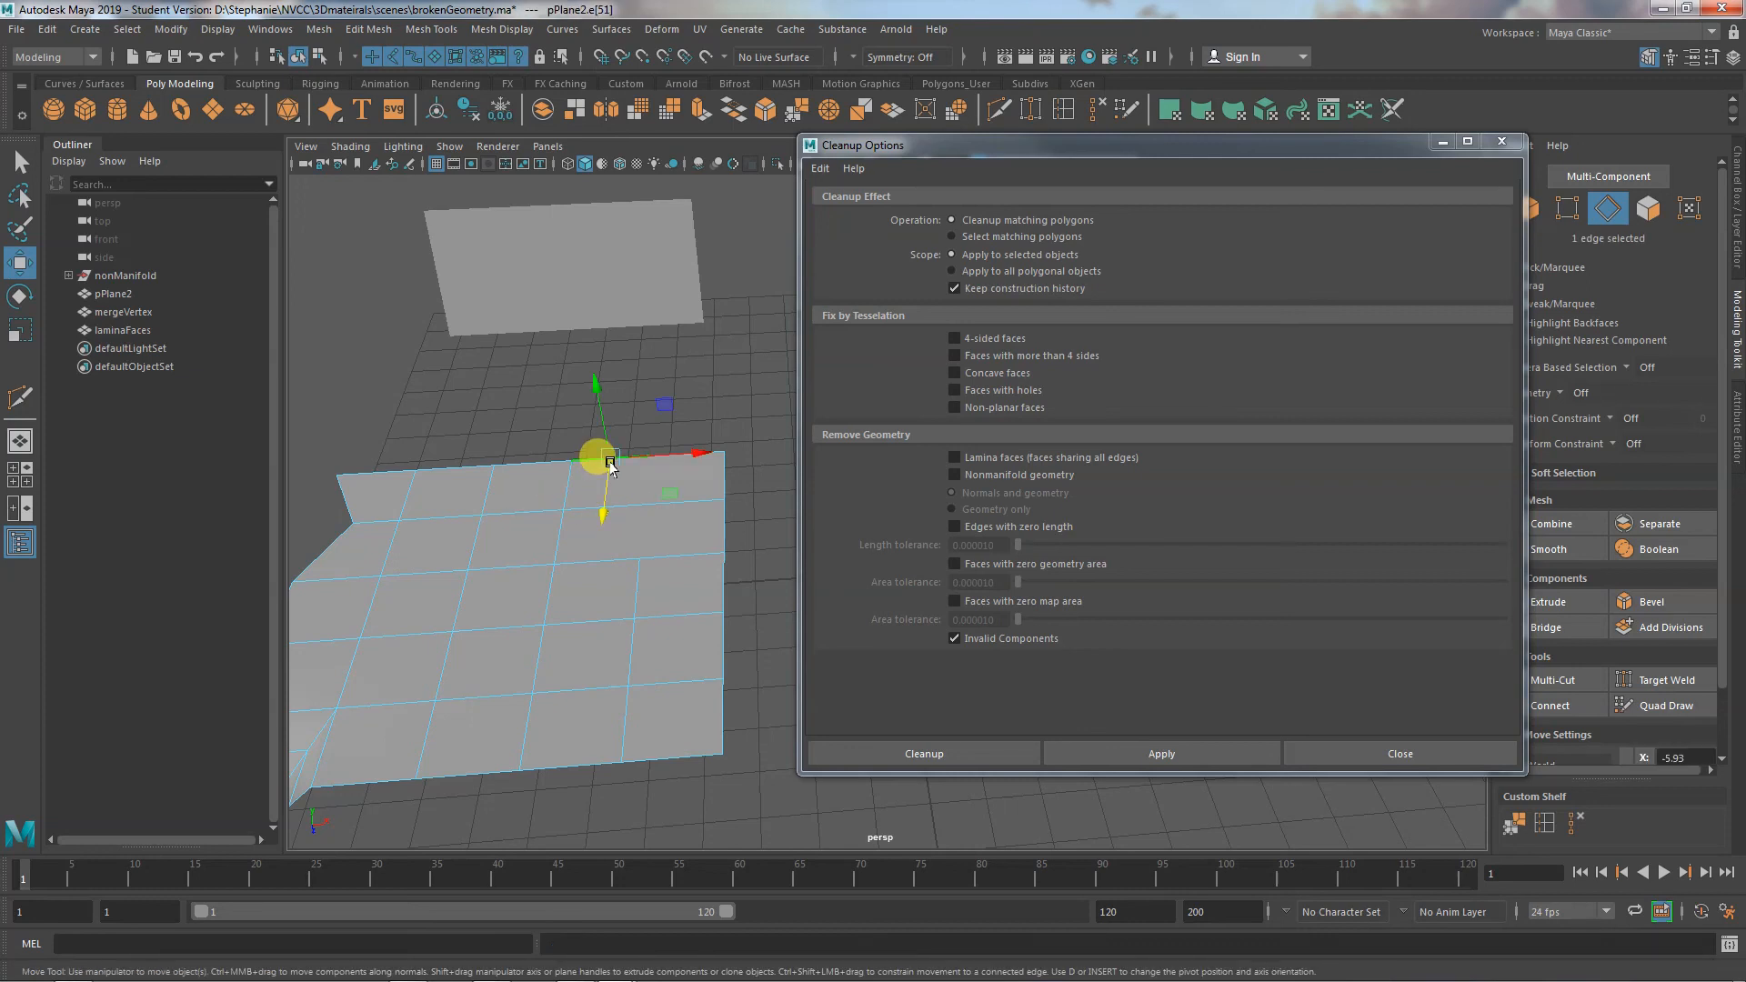
pyautogui.click(663, 460)
pyautogui.rightClick(631, 482)
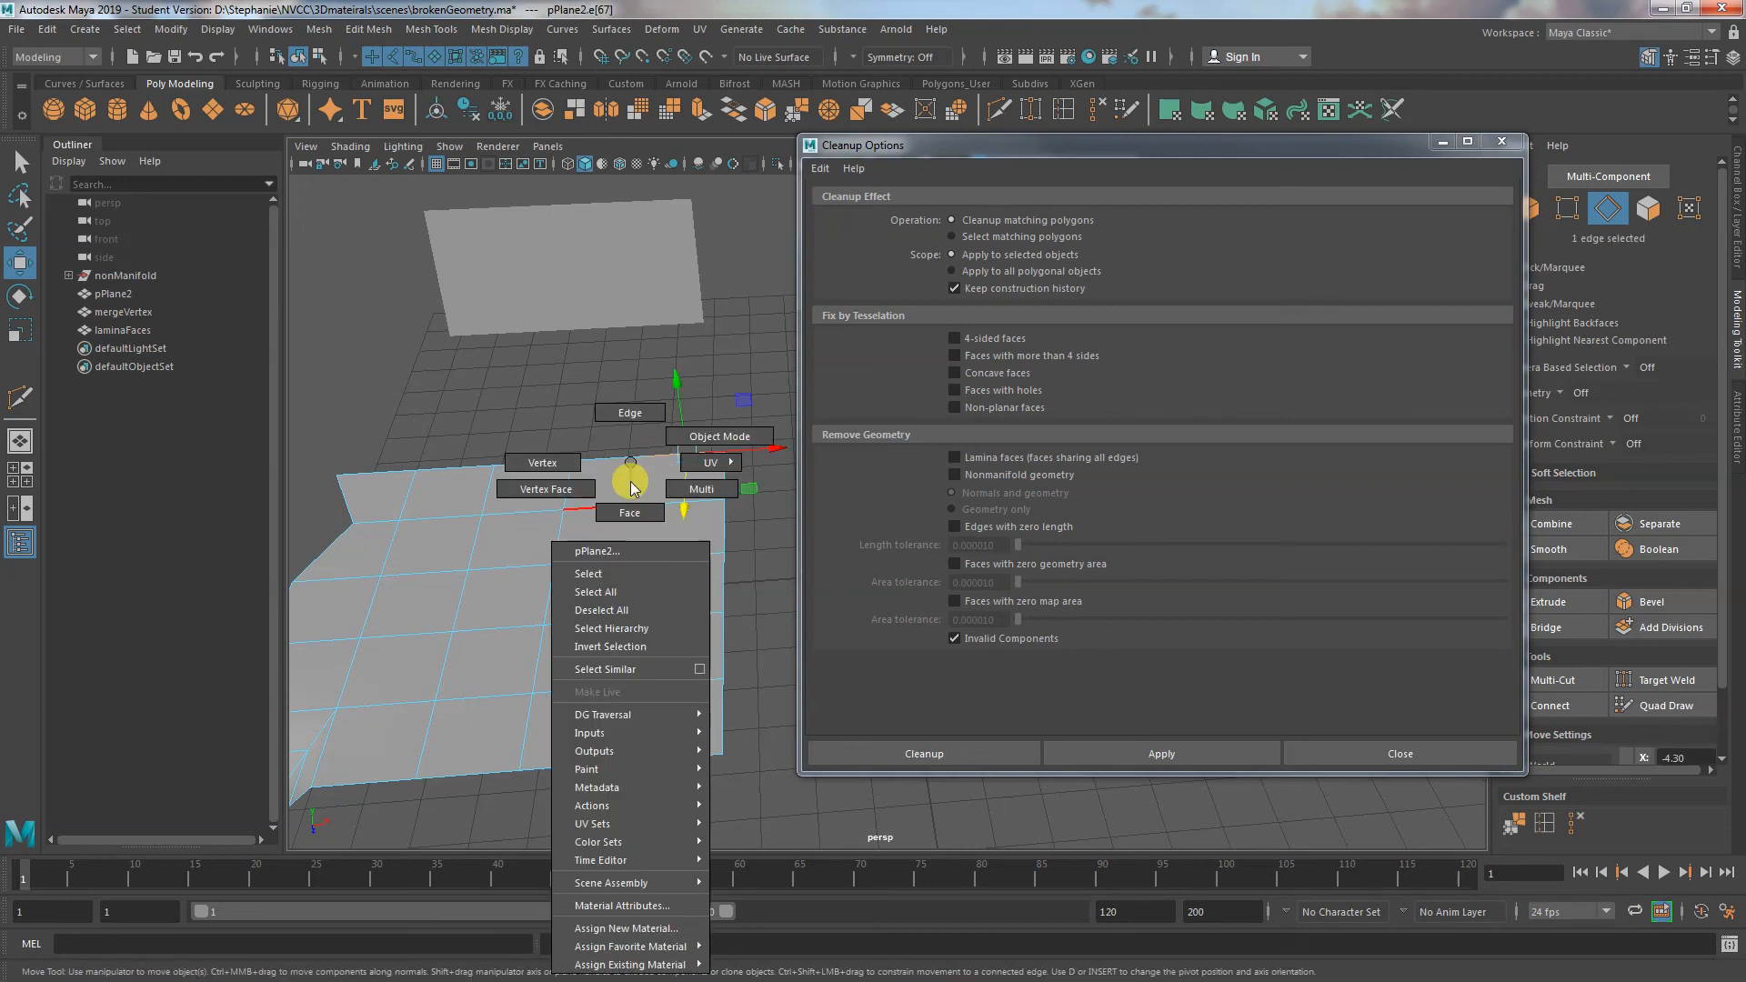
pyautogui.moveTo(630, 482)
pyautogui.mouseDown(button='right')
pyautogui.moveTo(561, 471)
pyautogui.moveTo(635, 513)
pyautogui.mouseUp(button='right')
pyautogui.click(632, 486)
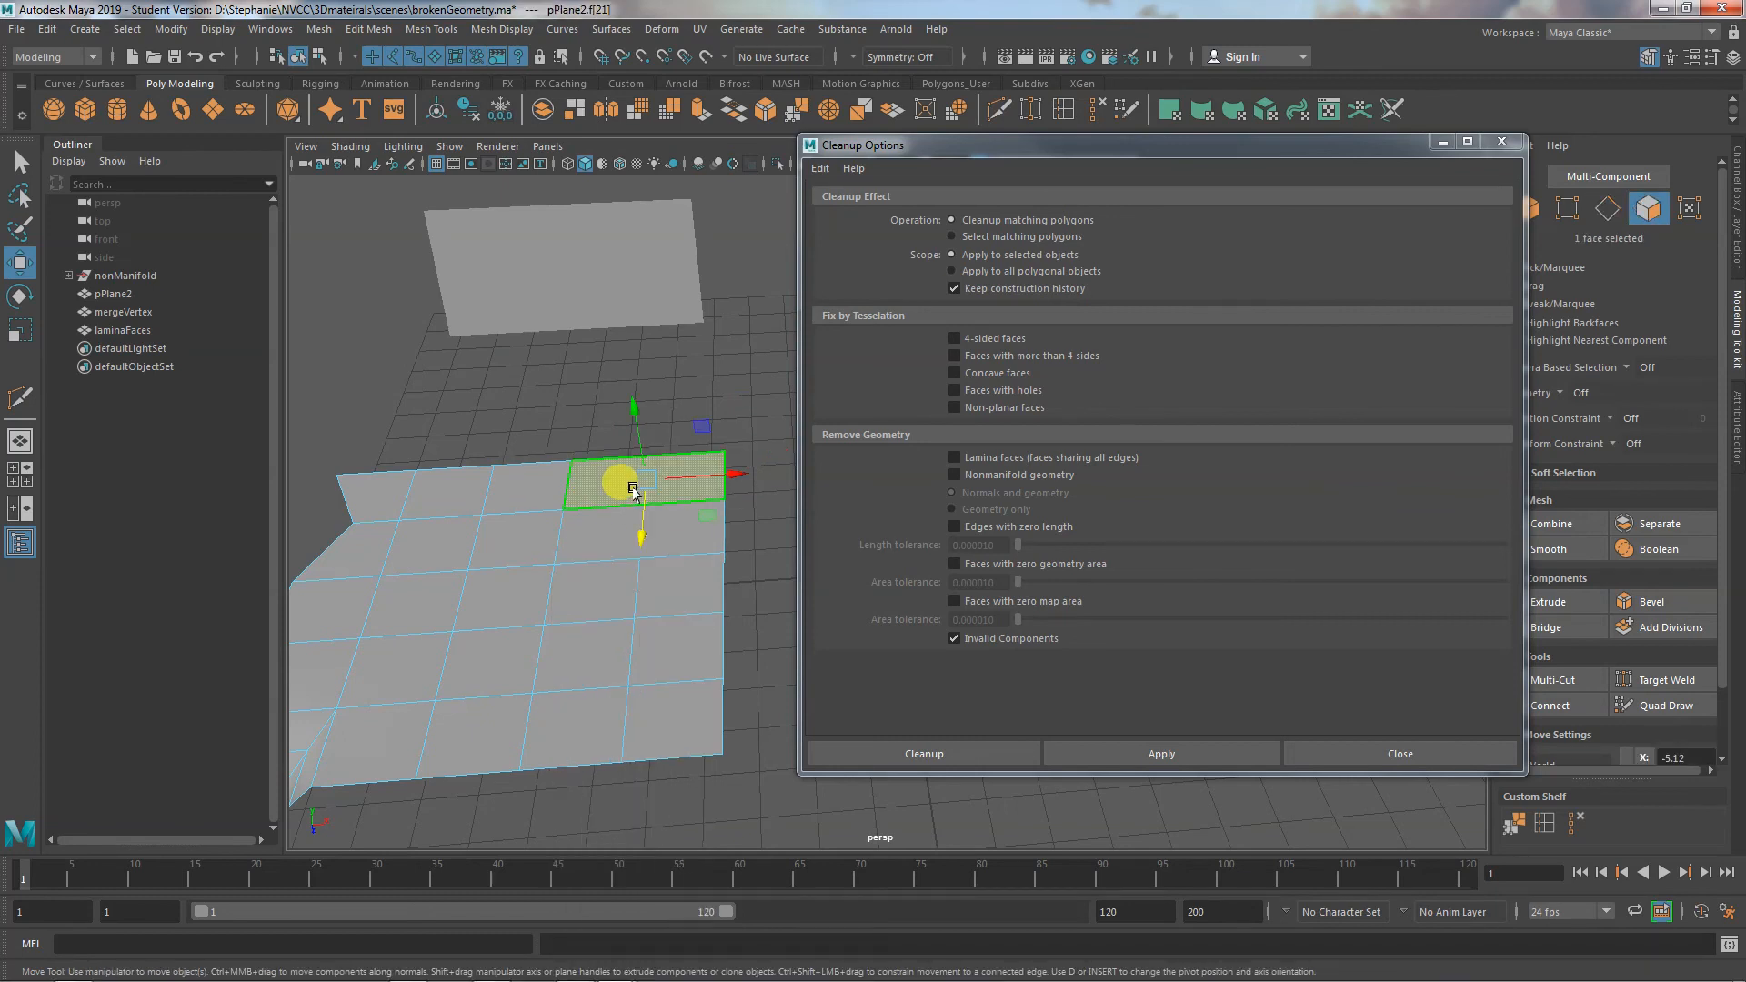
pyautogui.press('Delete')
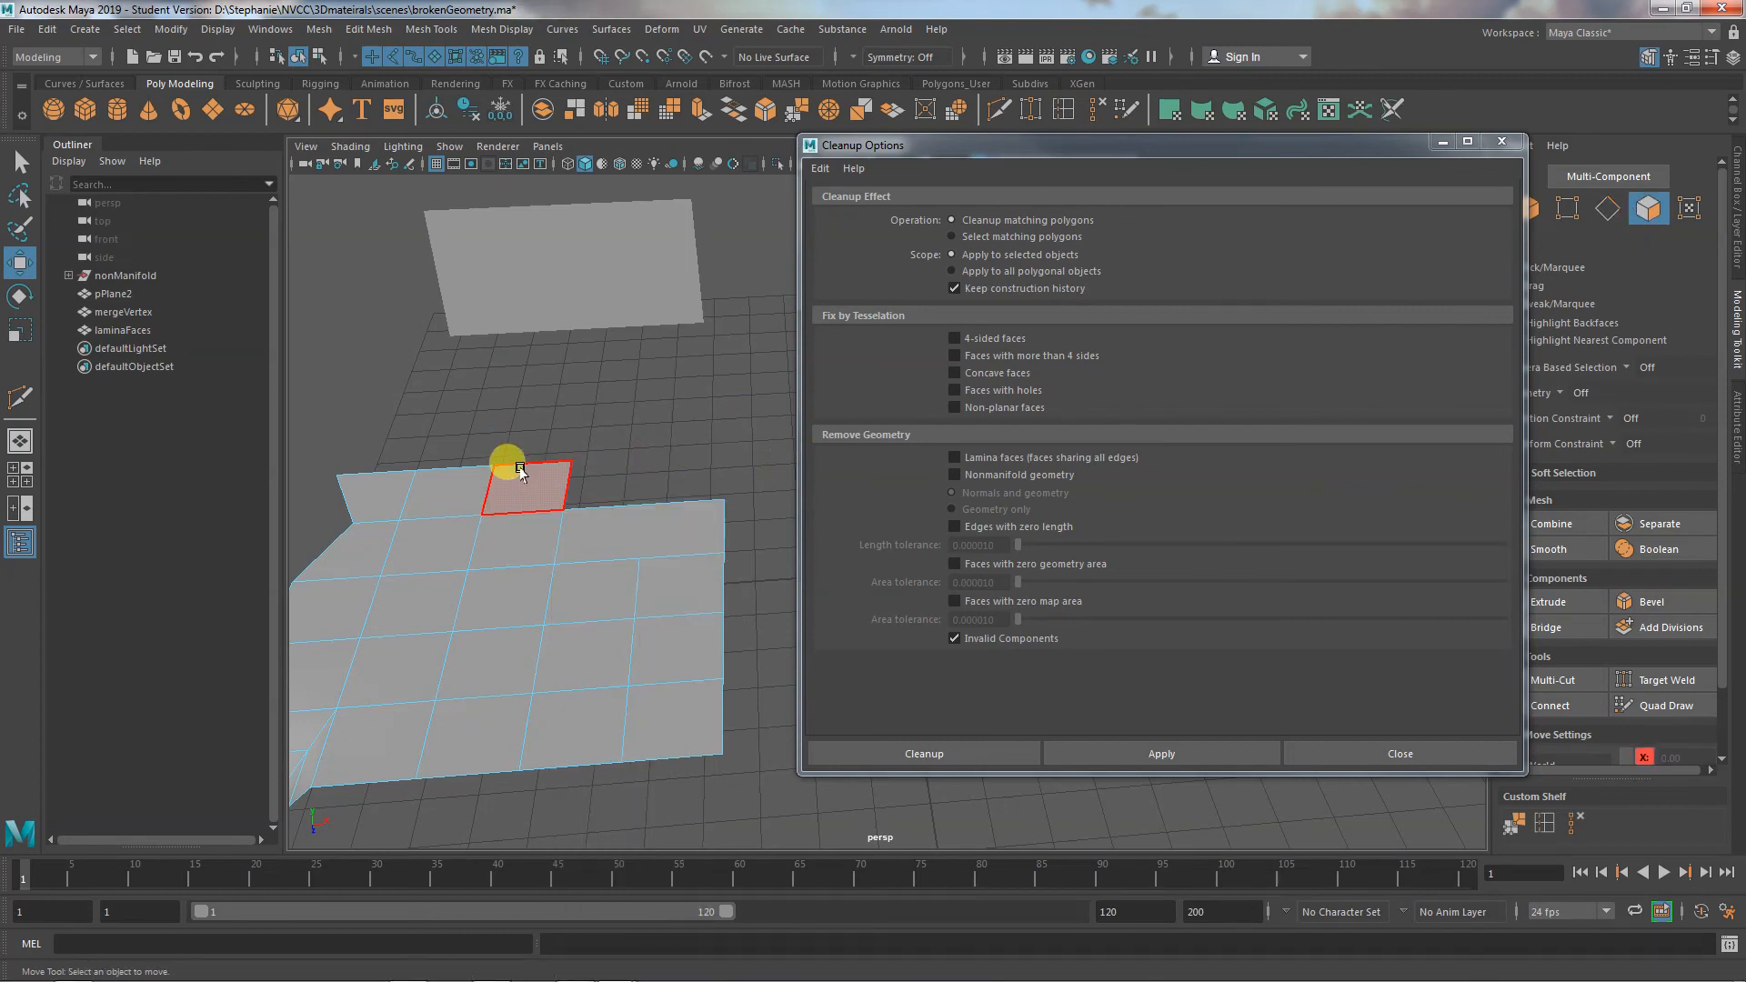
# Delete the two edges meeting at the inner vertex of pPlane2's folded corner, and select the merged face
pyautogui.keyDown('alt'); pyautogui.moveTo(510, 467); pyautogui.dragTo(506, 533, button='middle'); pyautogui.keyUp('alt')
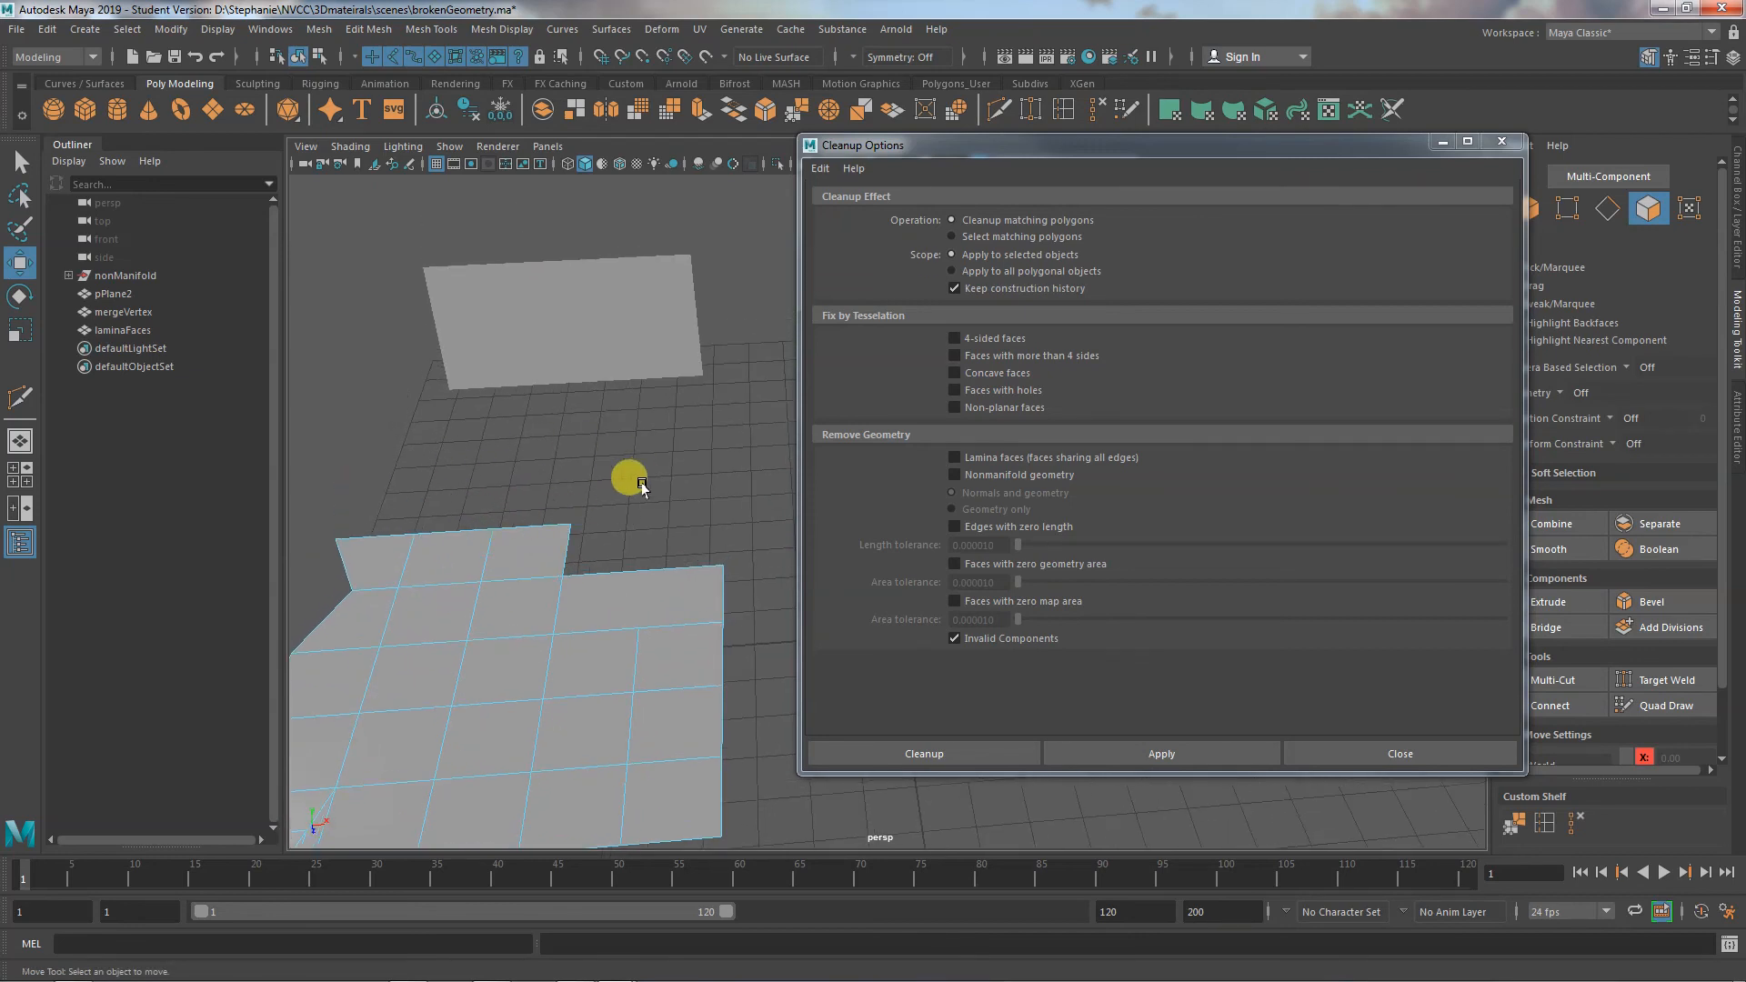
pyautogui.keyDown('alt'); pyautogui.moveTo(641, 487); pyautogui.dragTo(556, 481); pyautogui.keyUp('alt')
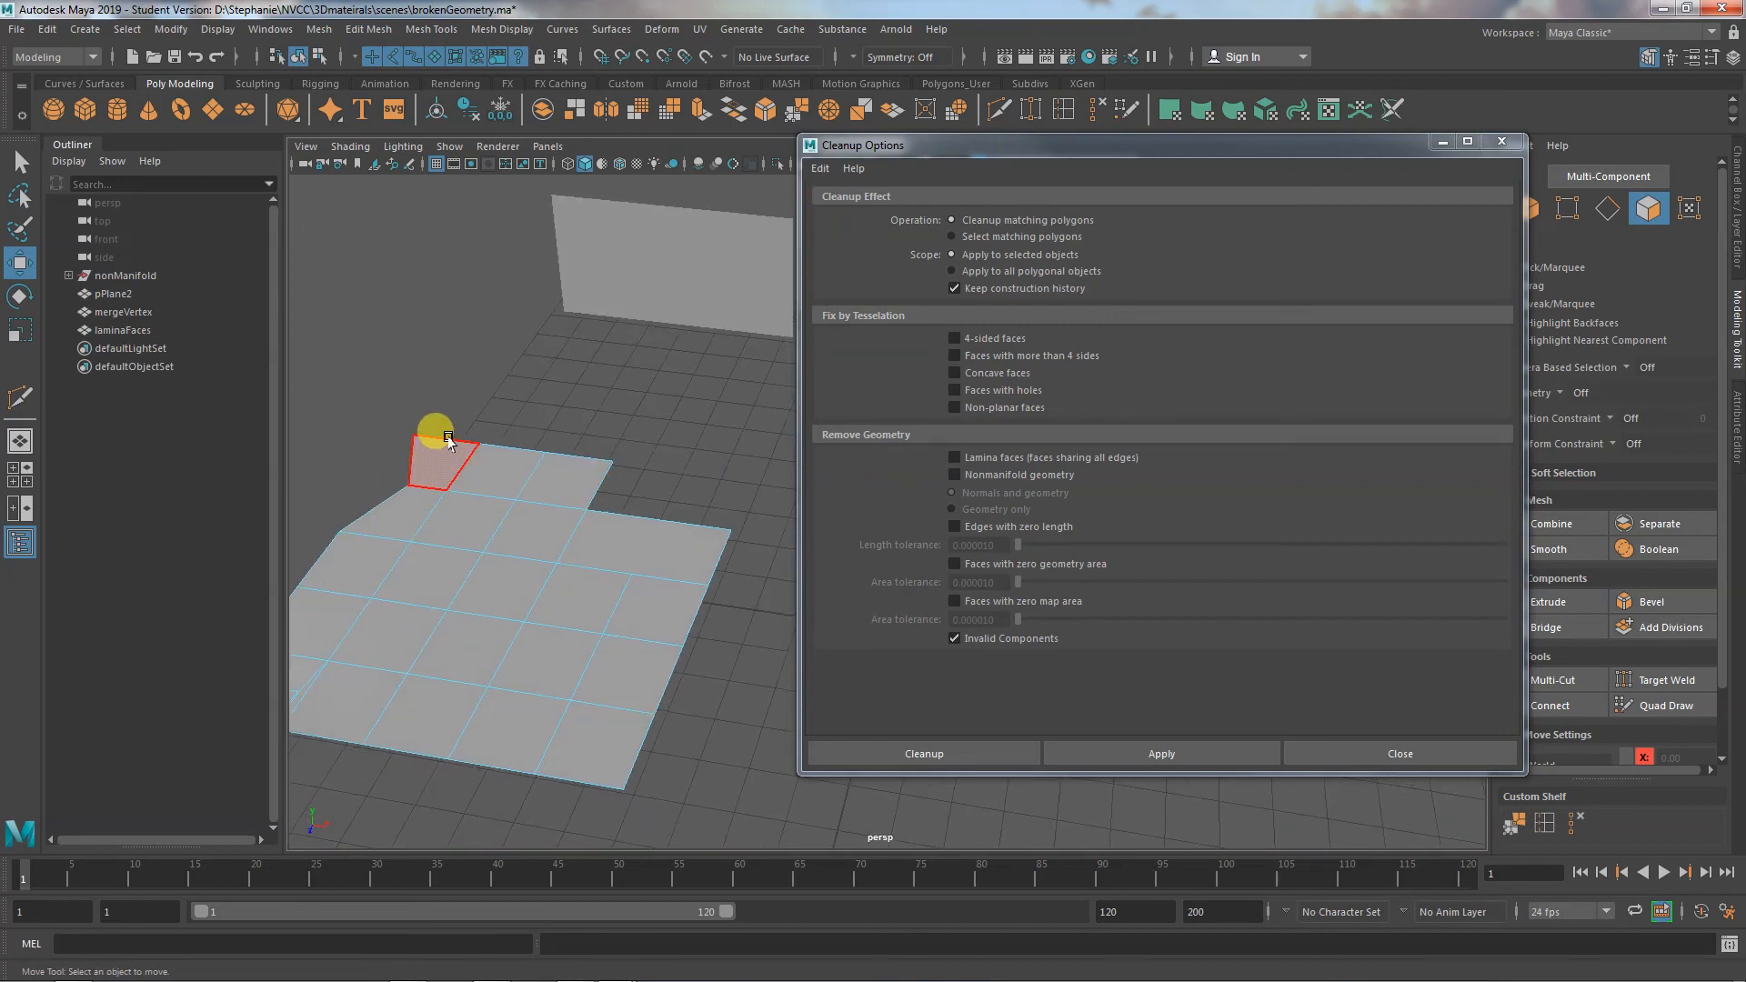
pyautogui.rightClick(451, 448)
pyautogui.moveTo(451, 448); pyautogui.dragTo(452, 400, button='right')
pyautogui.click(439, 435)
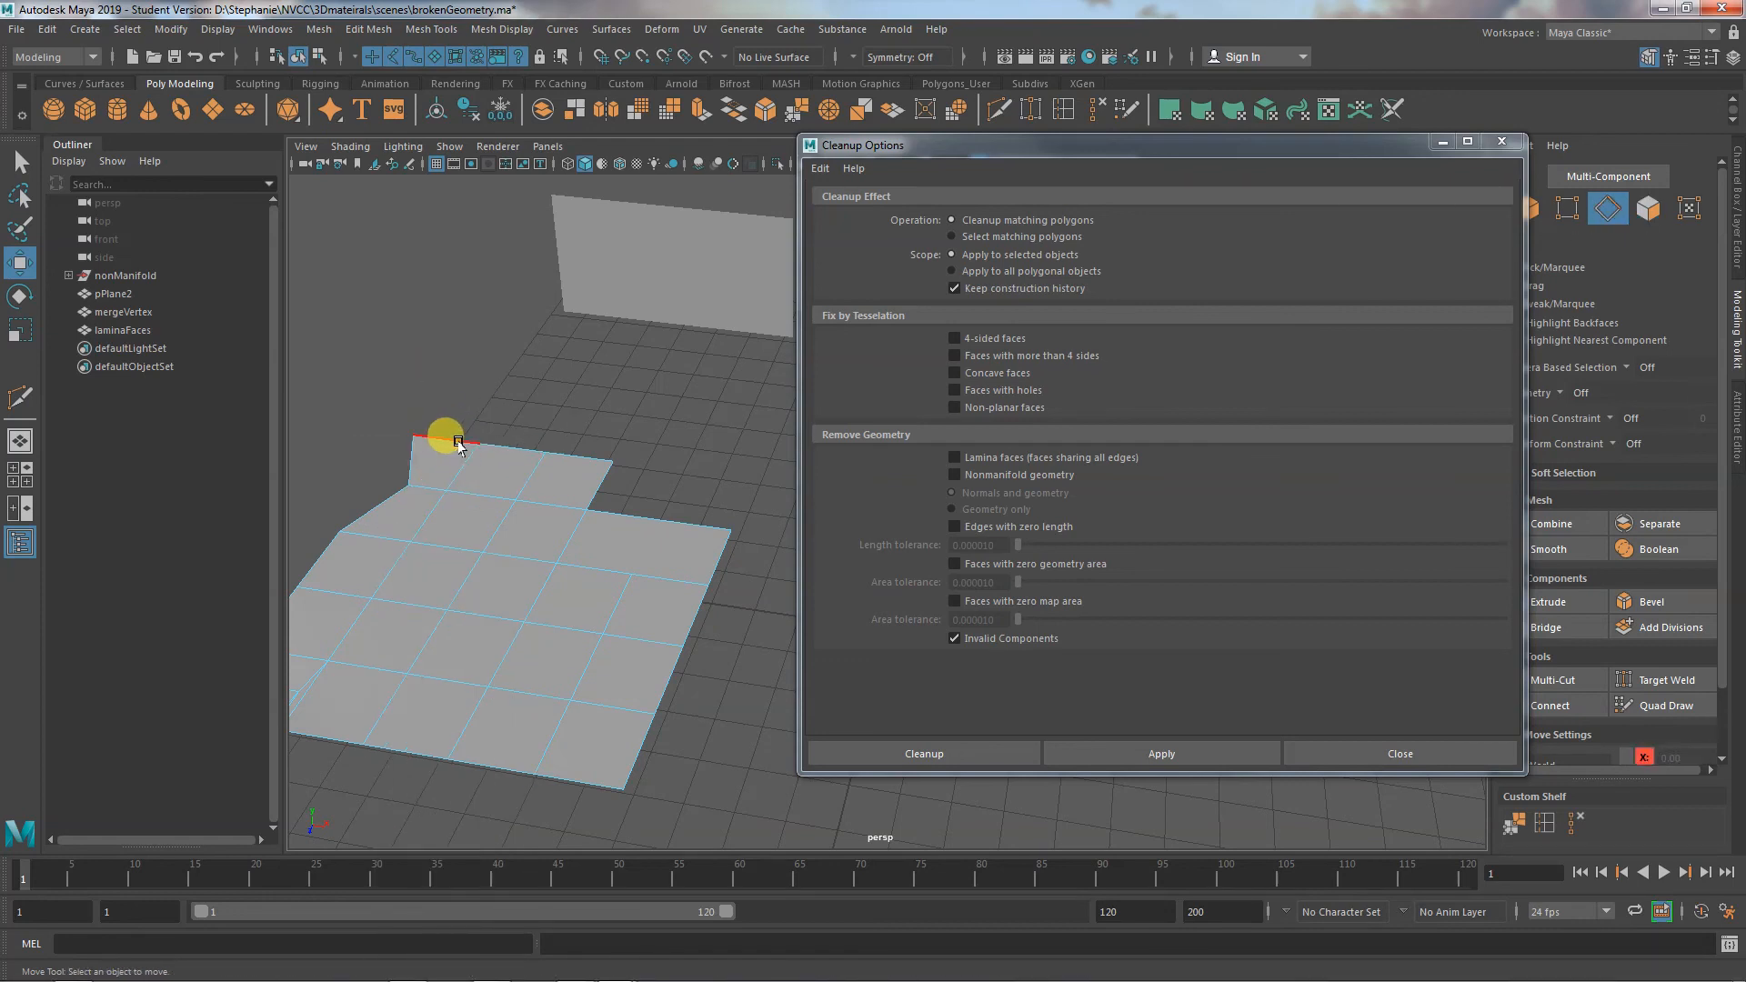
pyautogui.click(429, 489)
pyautogui.click(437, 493)
pyautogui.click(455, 500)
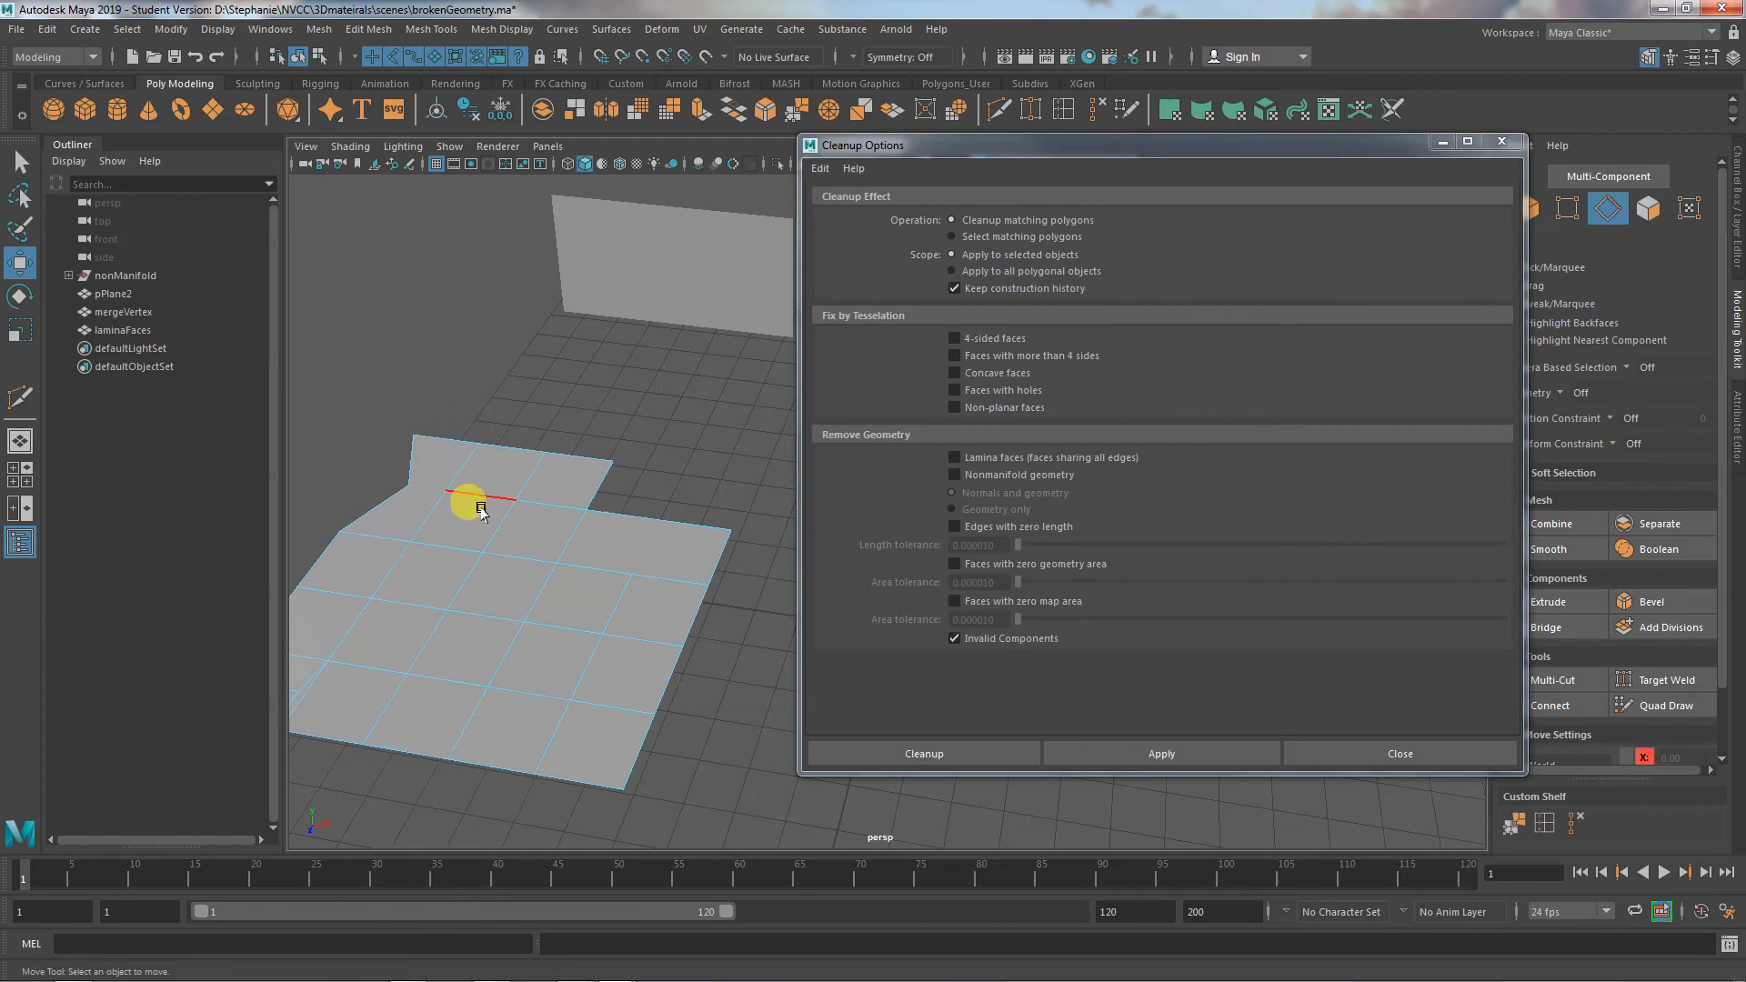
pyautogui.click(454, 462)
pyautogui.click(436, 456)
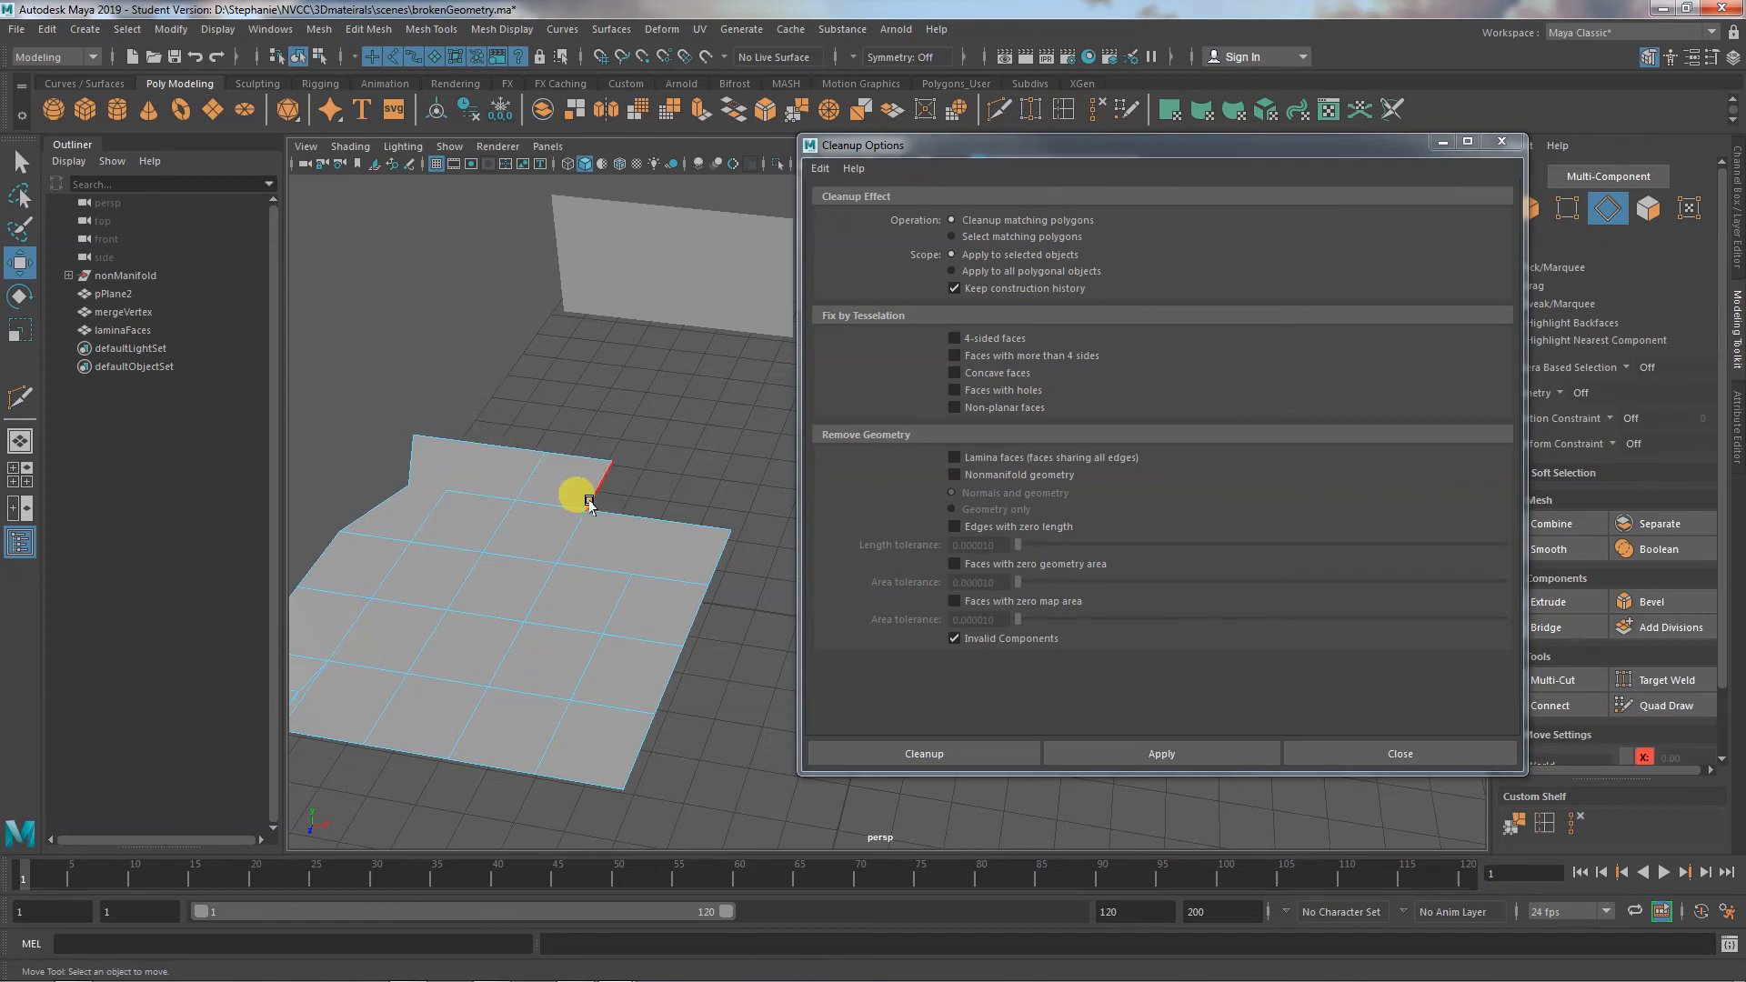
pyautogui.moveTo(495, 462); pyautogui.dragTo(482, 514, button='right')
pyautogui.click(501, 481)
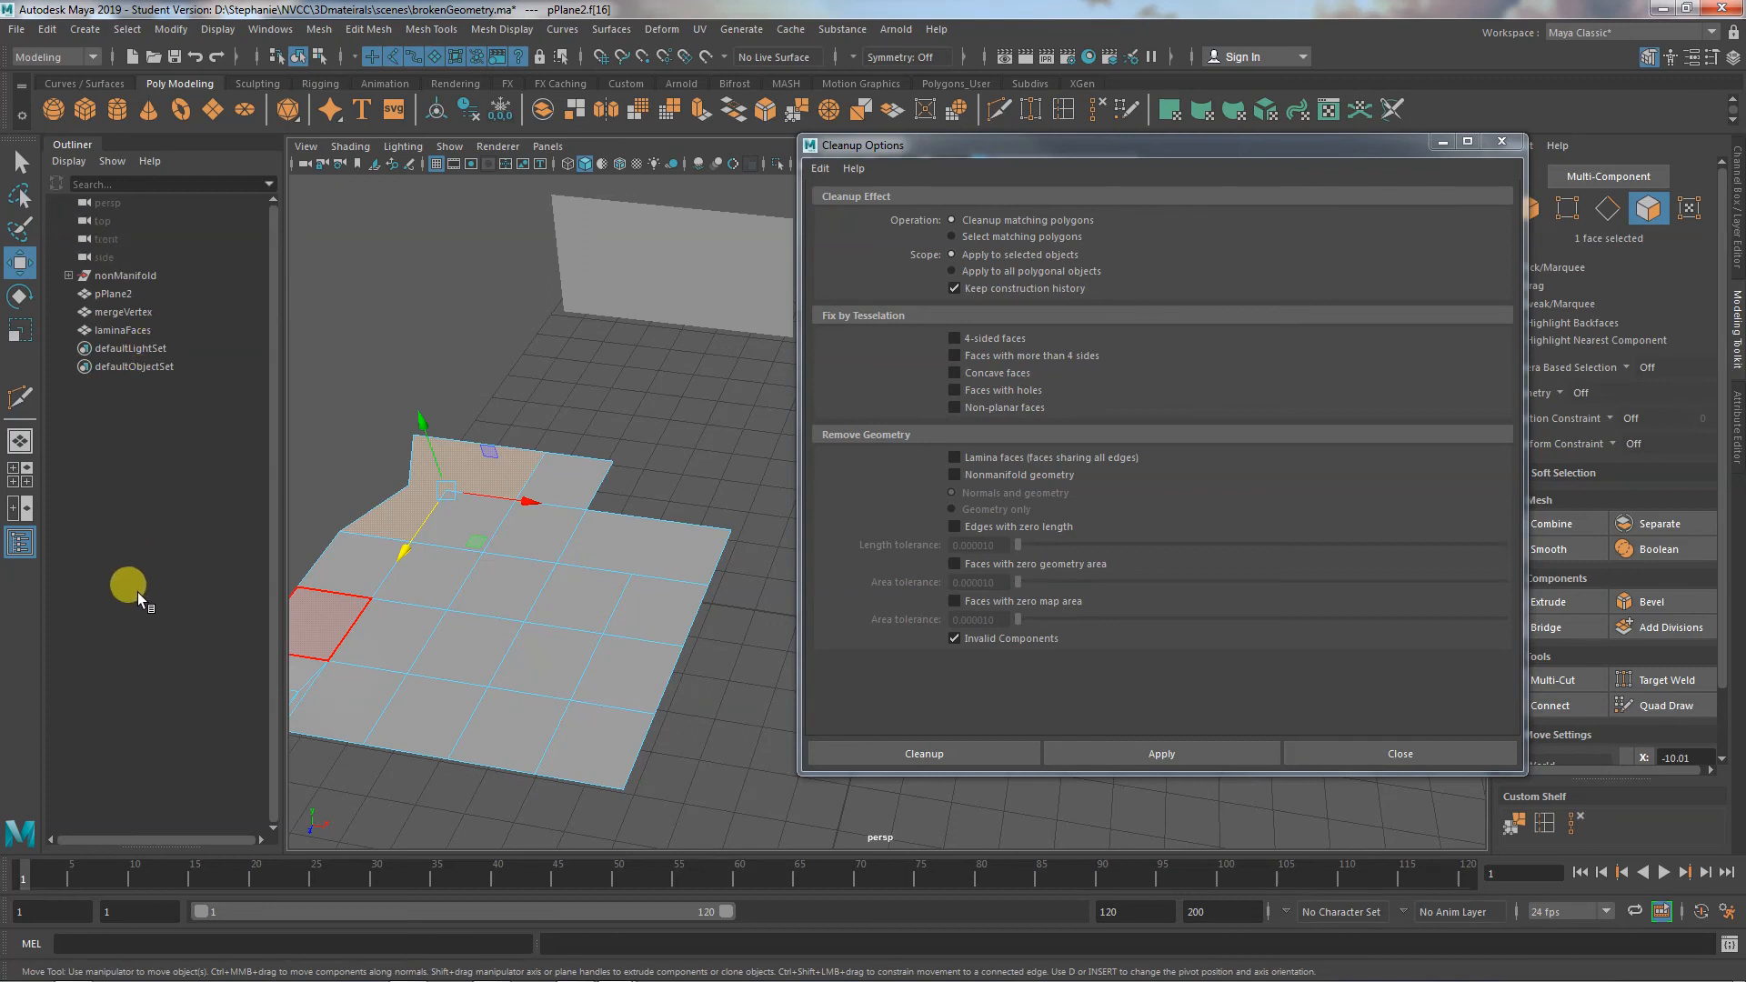
# Return pPlane2 to object mode and set the Cleanup scope to all polygonal objects
pyautogui.keyDown('alt'); pyautogui.moveTo(516, 555); pyautogui.dragTo(309, 564, button='right'); pyautogui.keyUp('alt')
pyautogui.moveTo(591, 597); pyautogui.dragTo(680, 437, button='right')
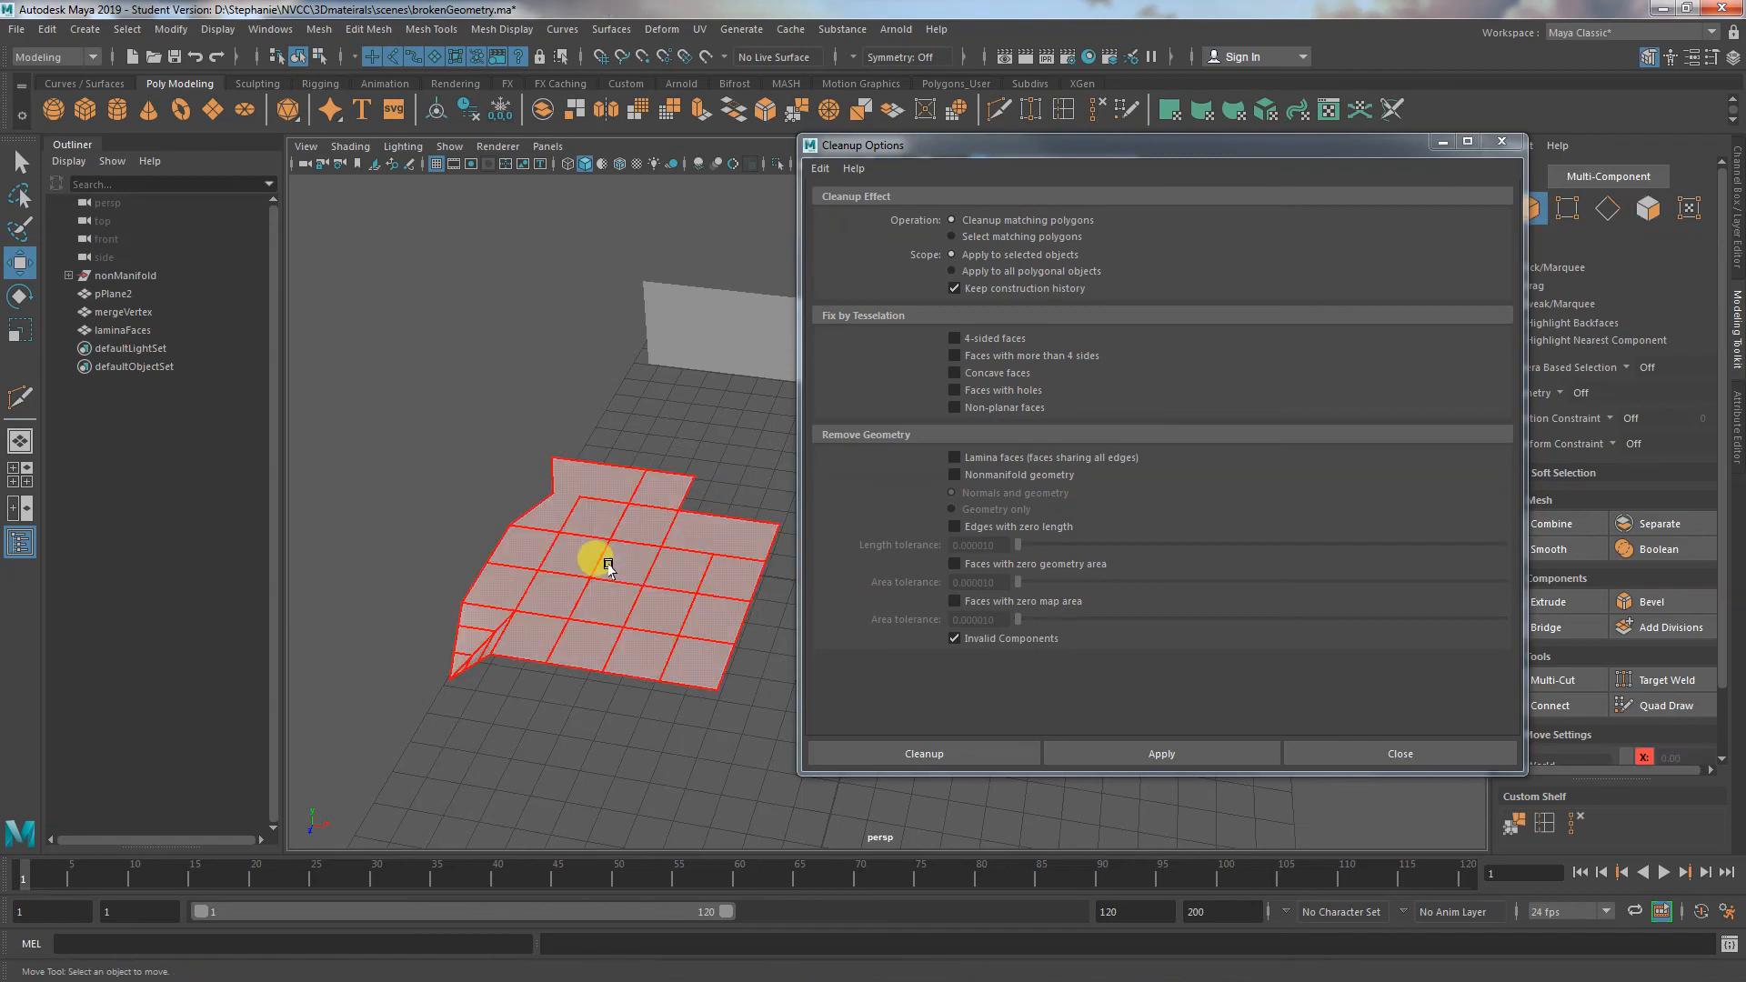
pyautogui.click(604, 507)
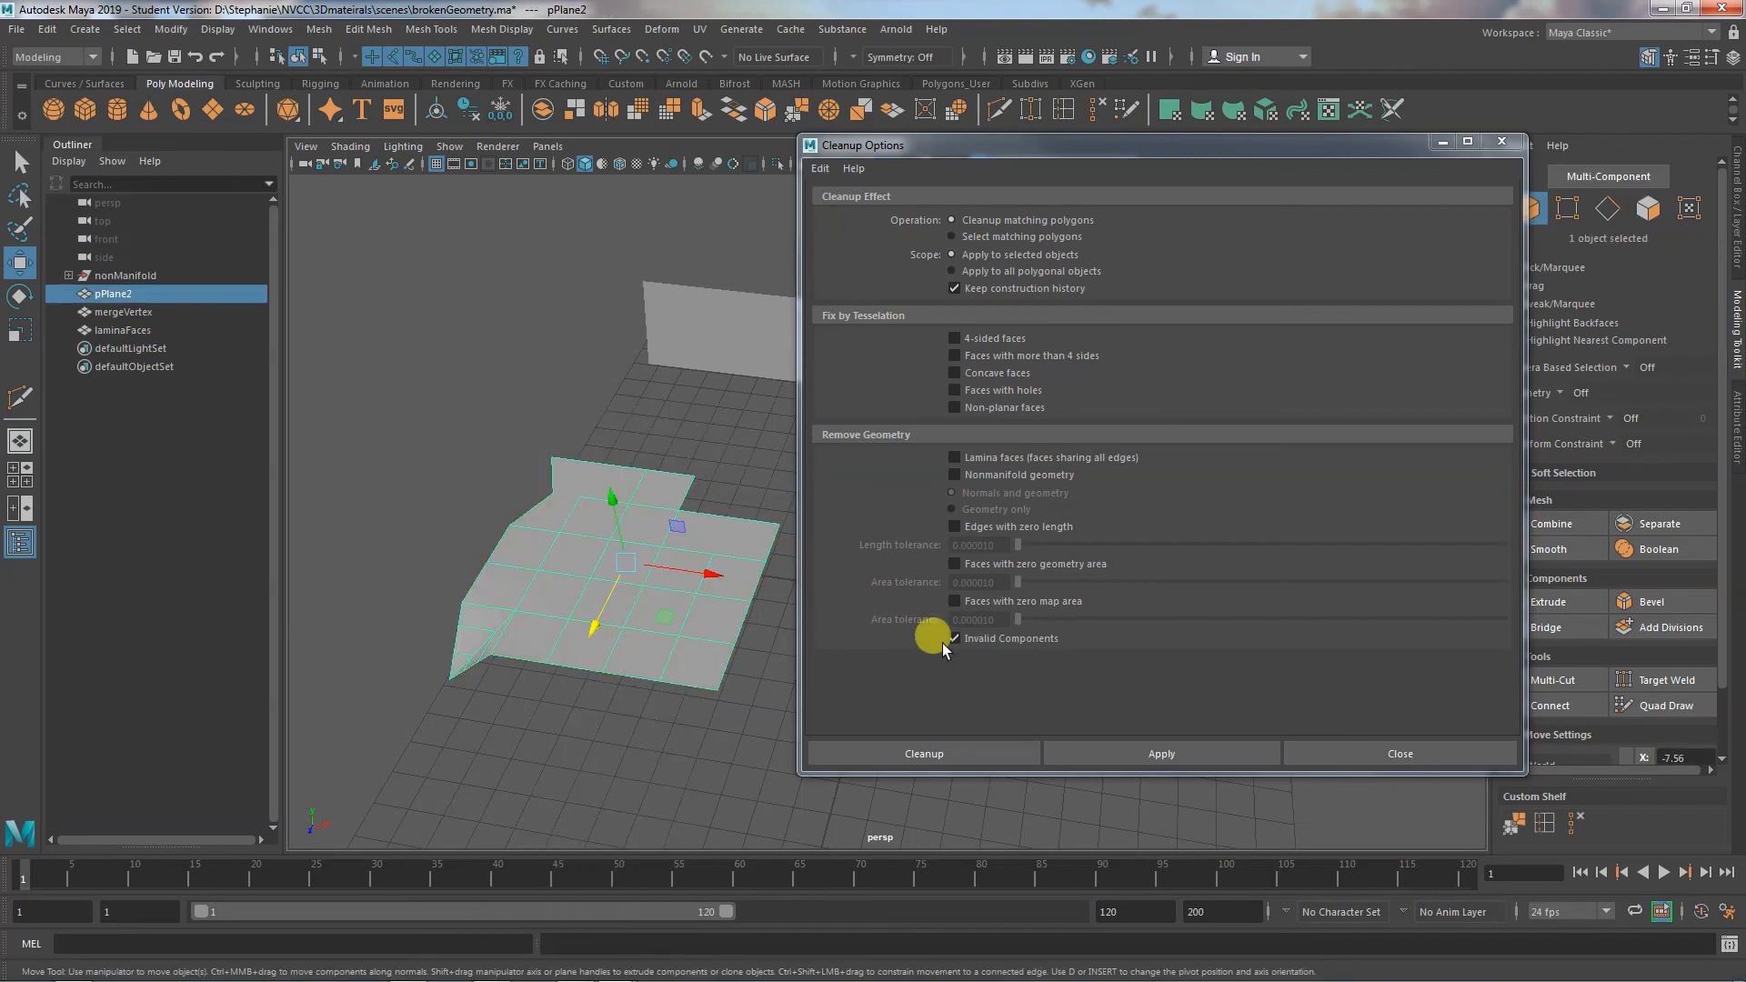
pyautogui.click(1035, 271)
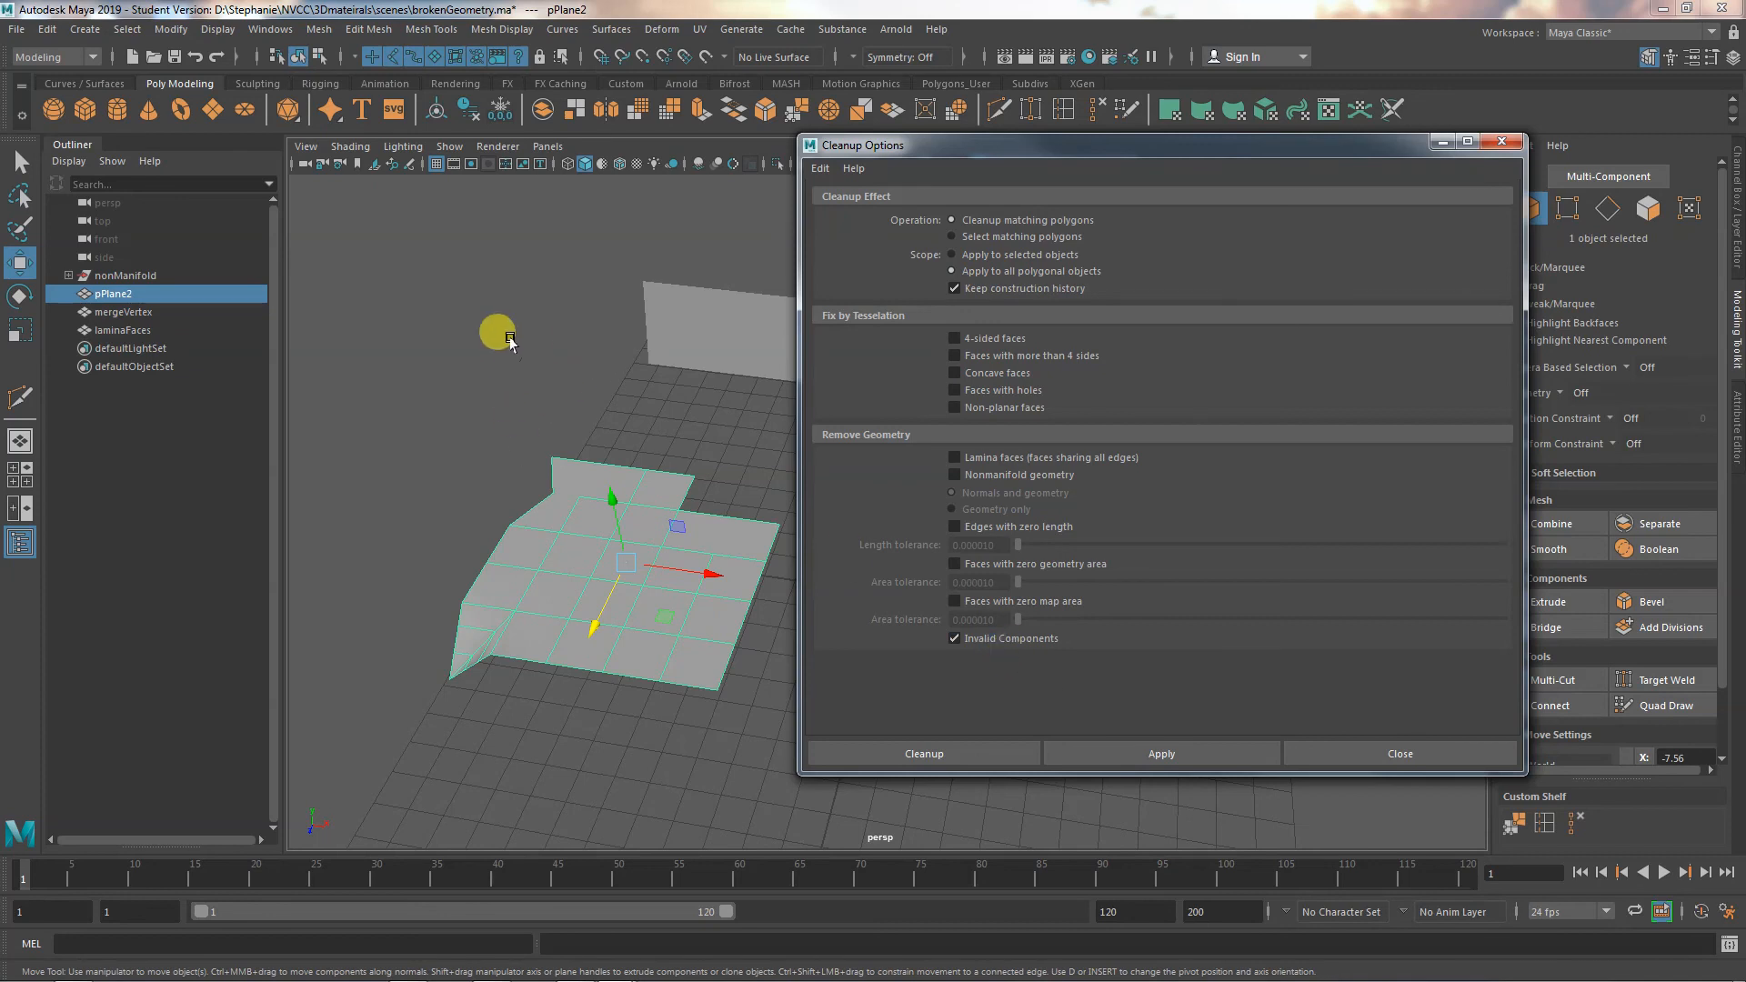
pyautogui.keyDown('alt'); pyautogui.moveTo(670, 721); pyautogui.dragTo(400, 678, button='middle'); pyautogui.keyUp('alt')
pyautogui.keyDown('alt'); pyautogui.moveTo(400, 678); pyautogui.dragTo(511, 692); pyautogui.keyUp('alt')
pyautogui.keyDown('alt'); pyautogui.moveTo(511, 692); pyautogui.dragTo(672, 641, button='middle'); pyautogui.keyUp('alt')
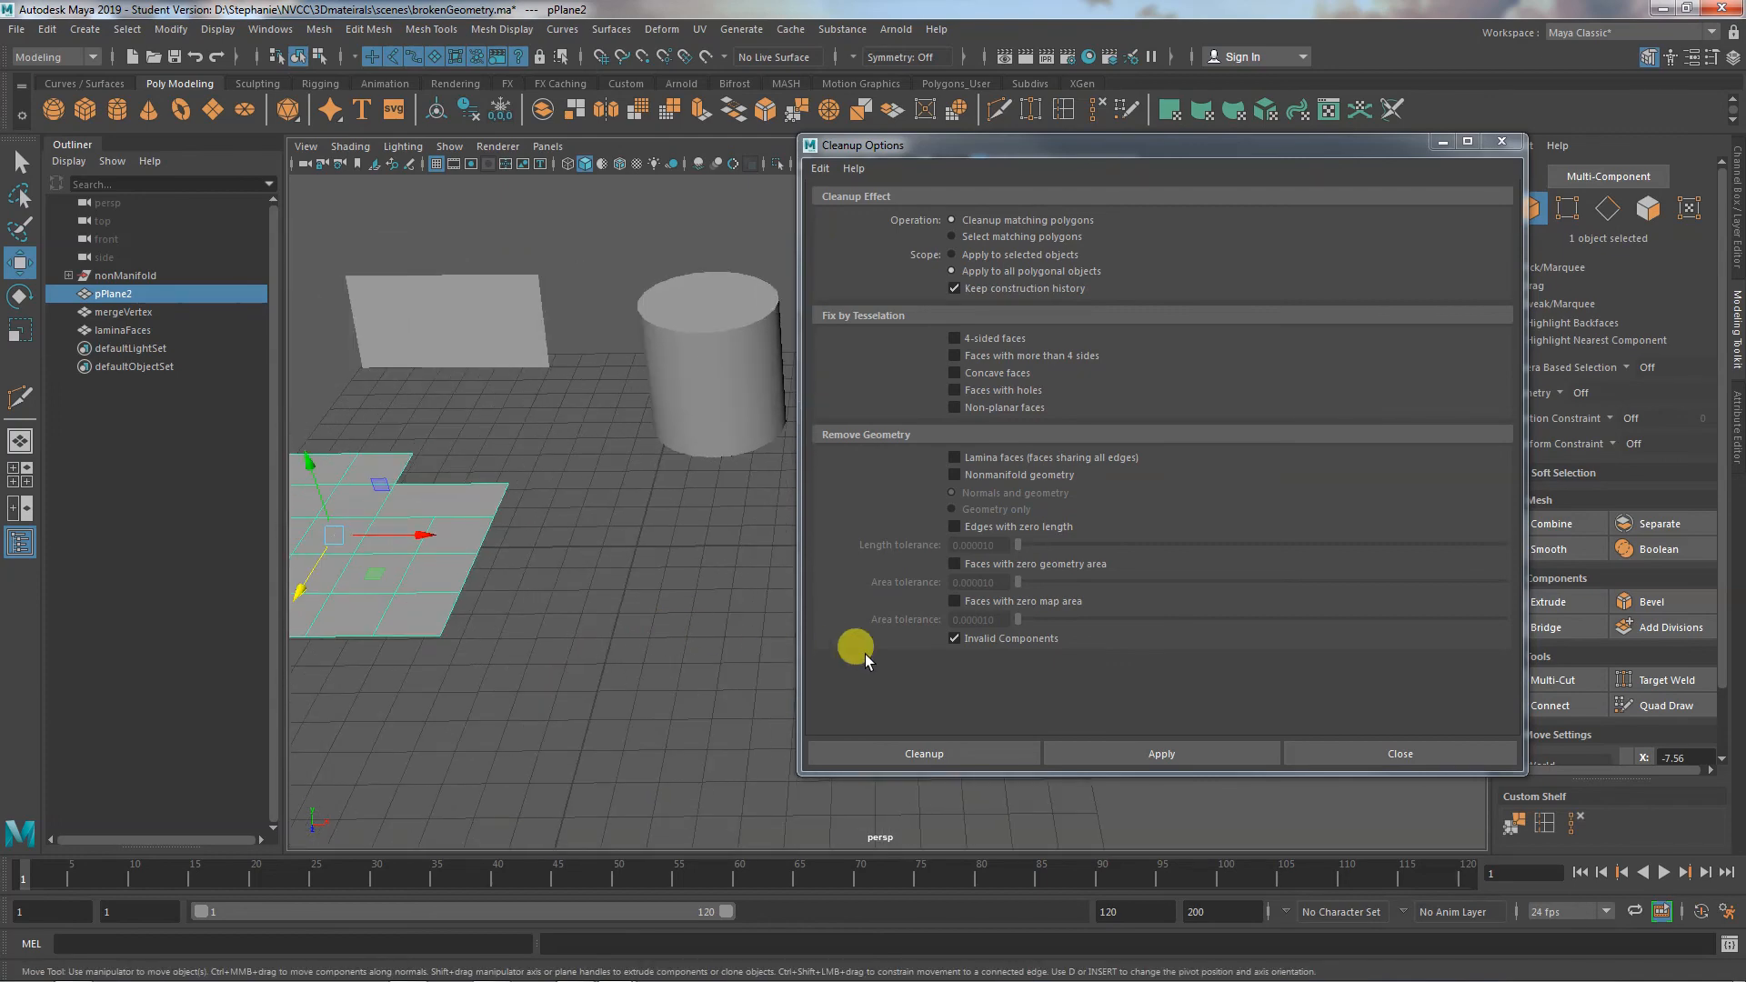